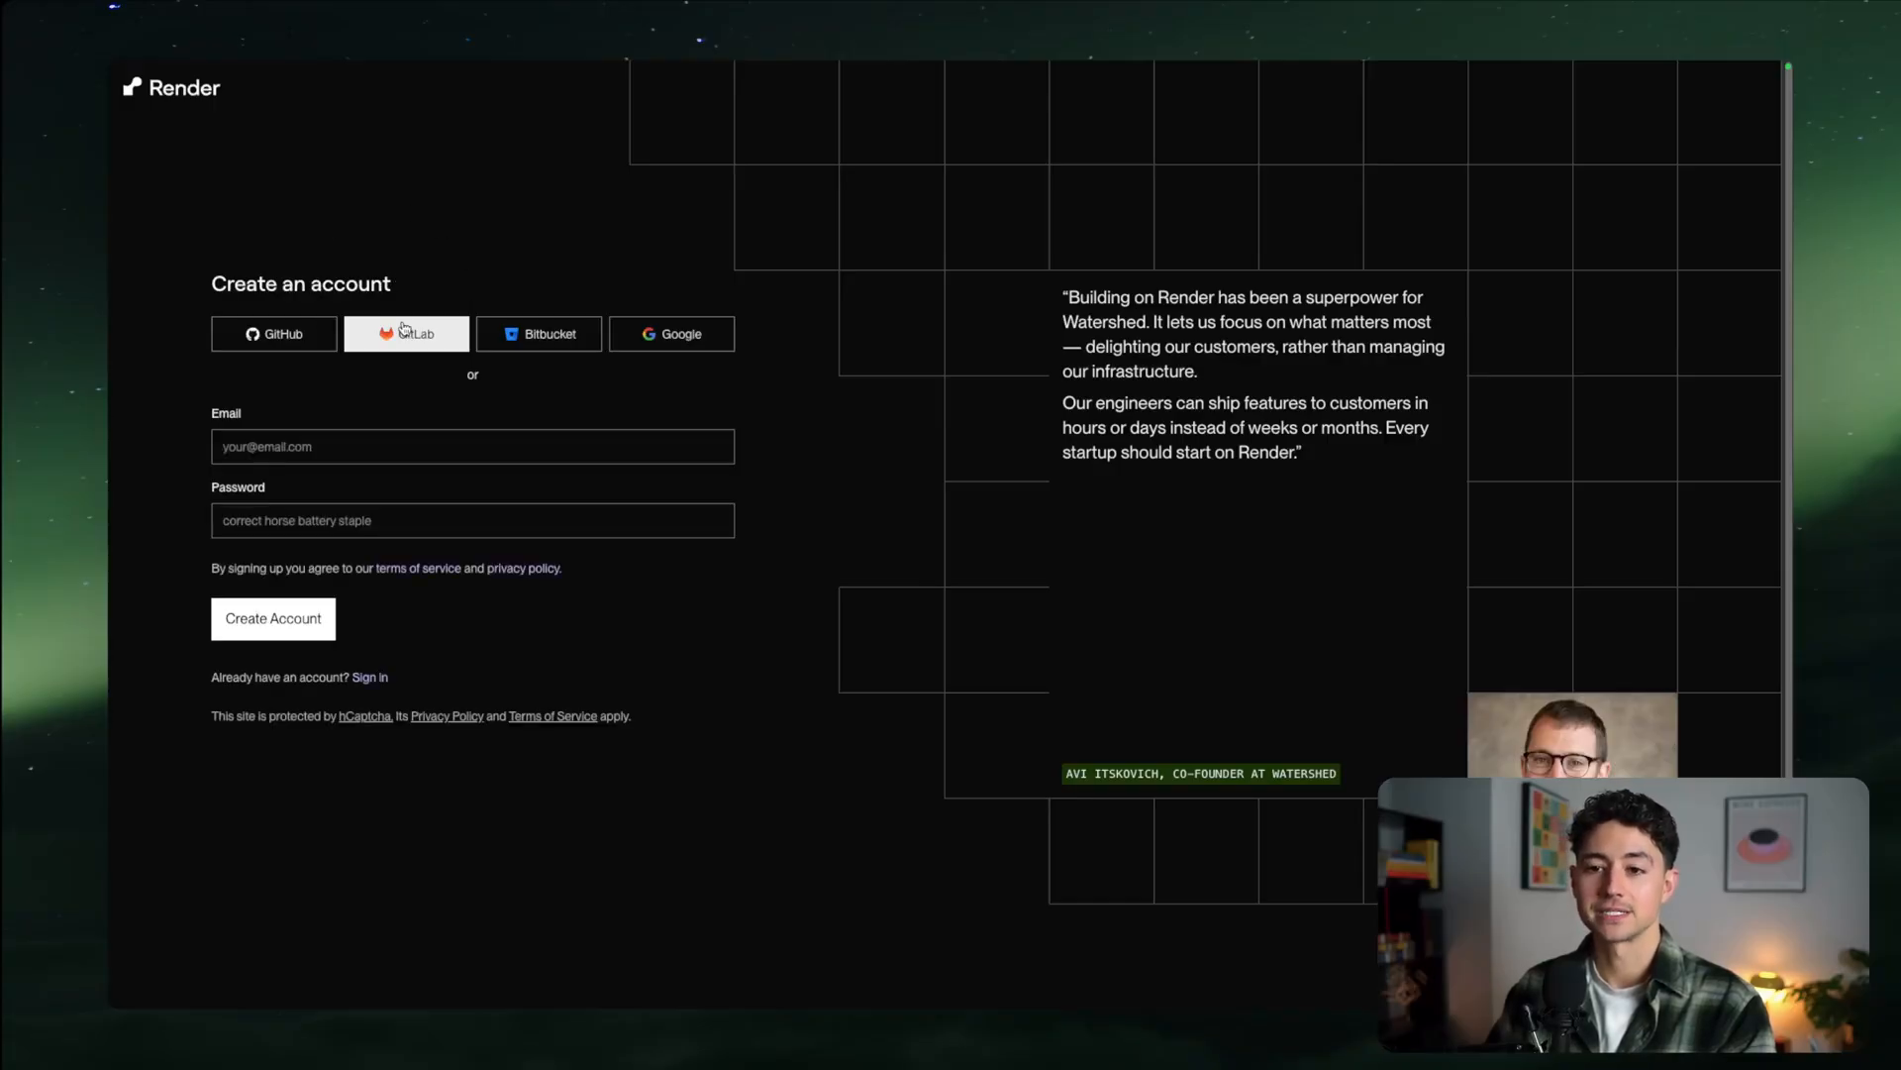
- Sign in to an existing Render account with its e-mail and password
{"action": "left_click", "coordinate": [407, 443]}
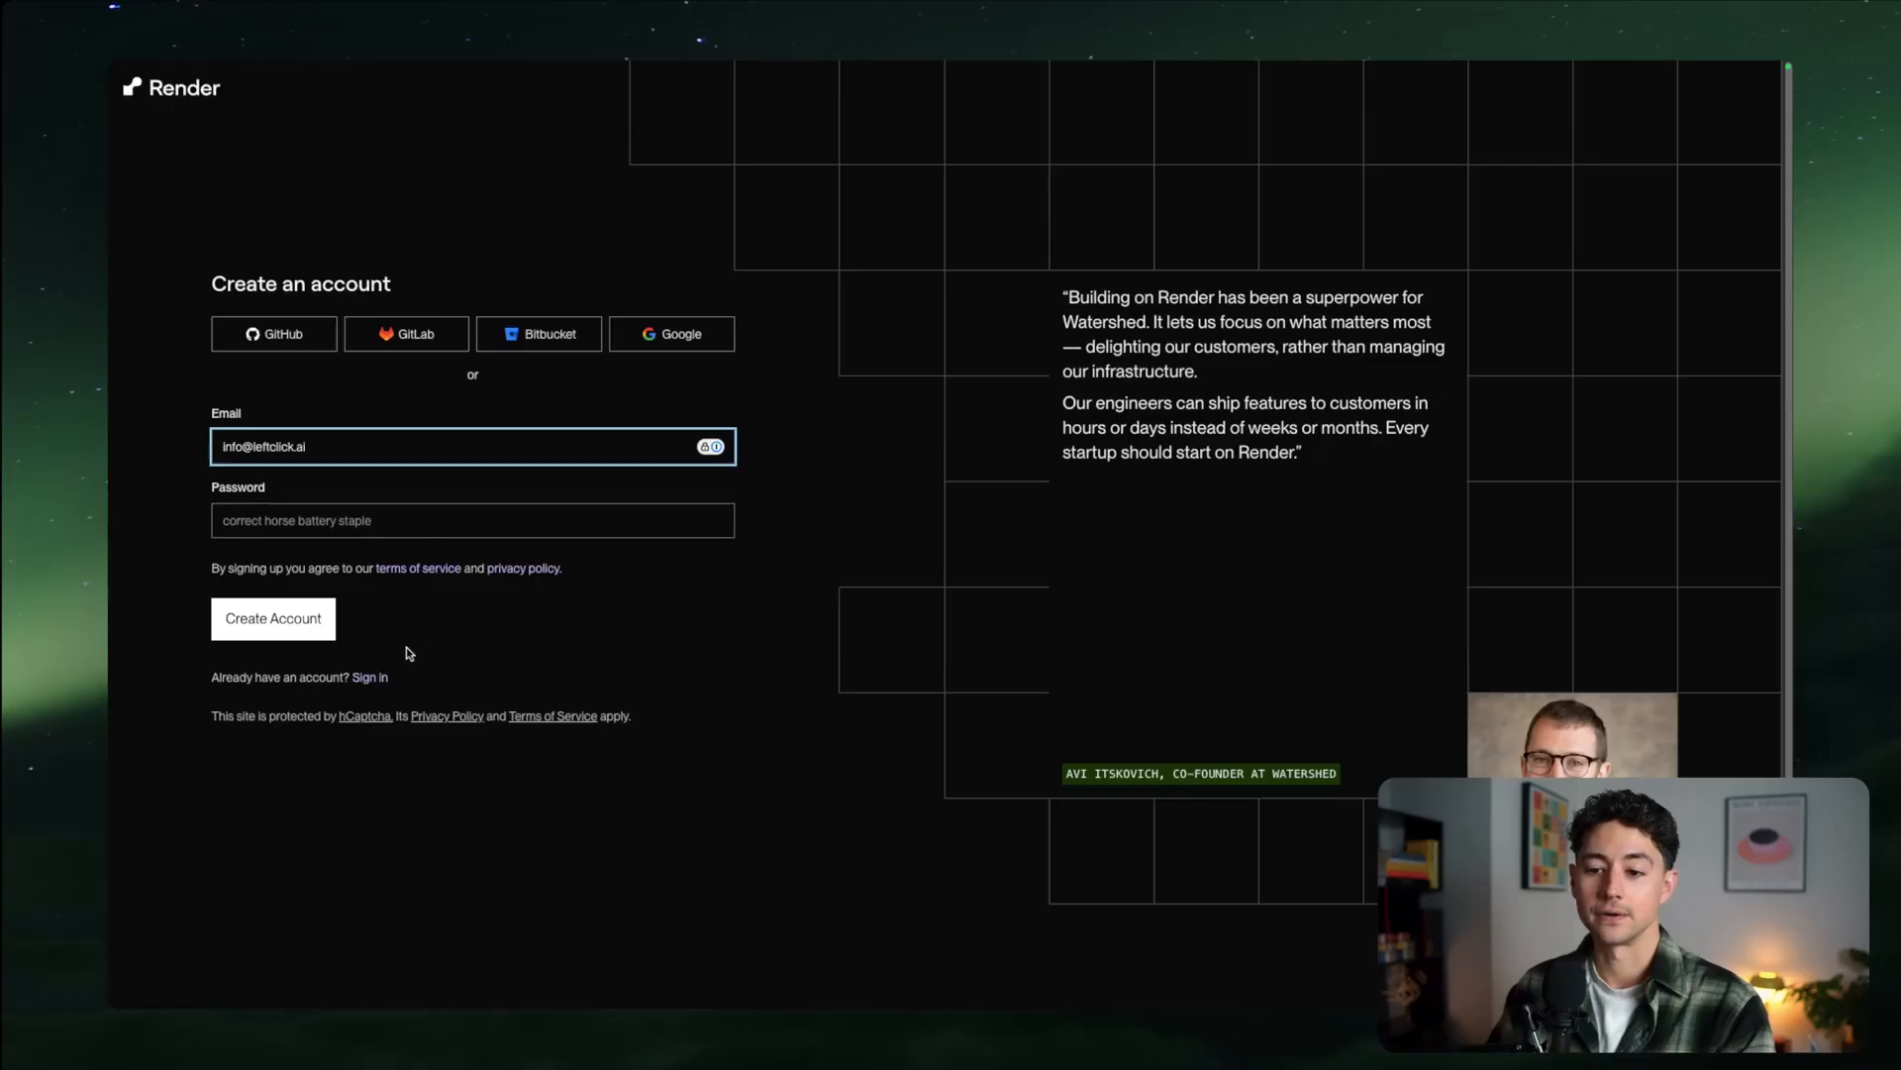
{"action": "left_click", "coordinate": [369, 676]}
{"action": "left_click", "coordinate": [348, 444]}
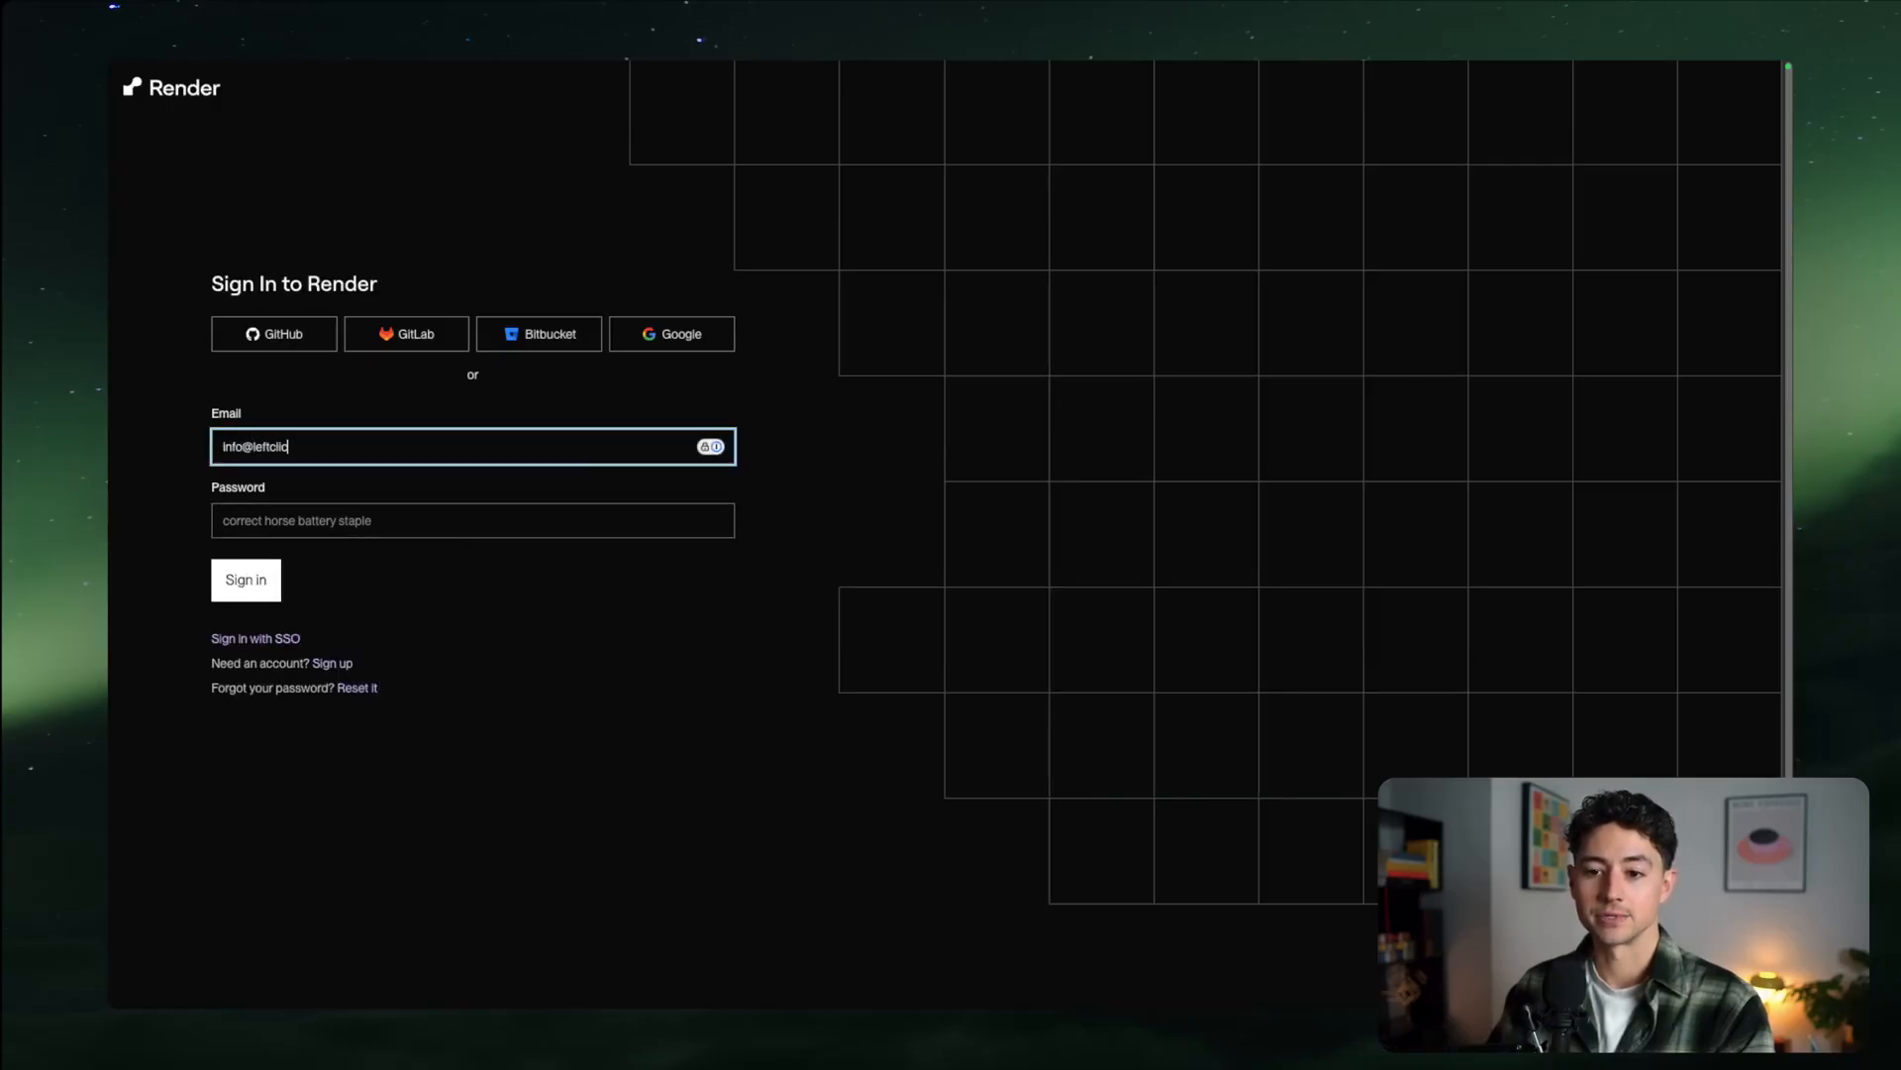
{"action": "key", "text": "Tab"}
{"action": "type", "text": "•••••••••••"}
{"action": "left_click", "coordinate": [232, 593]}
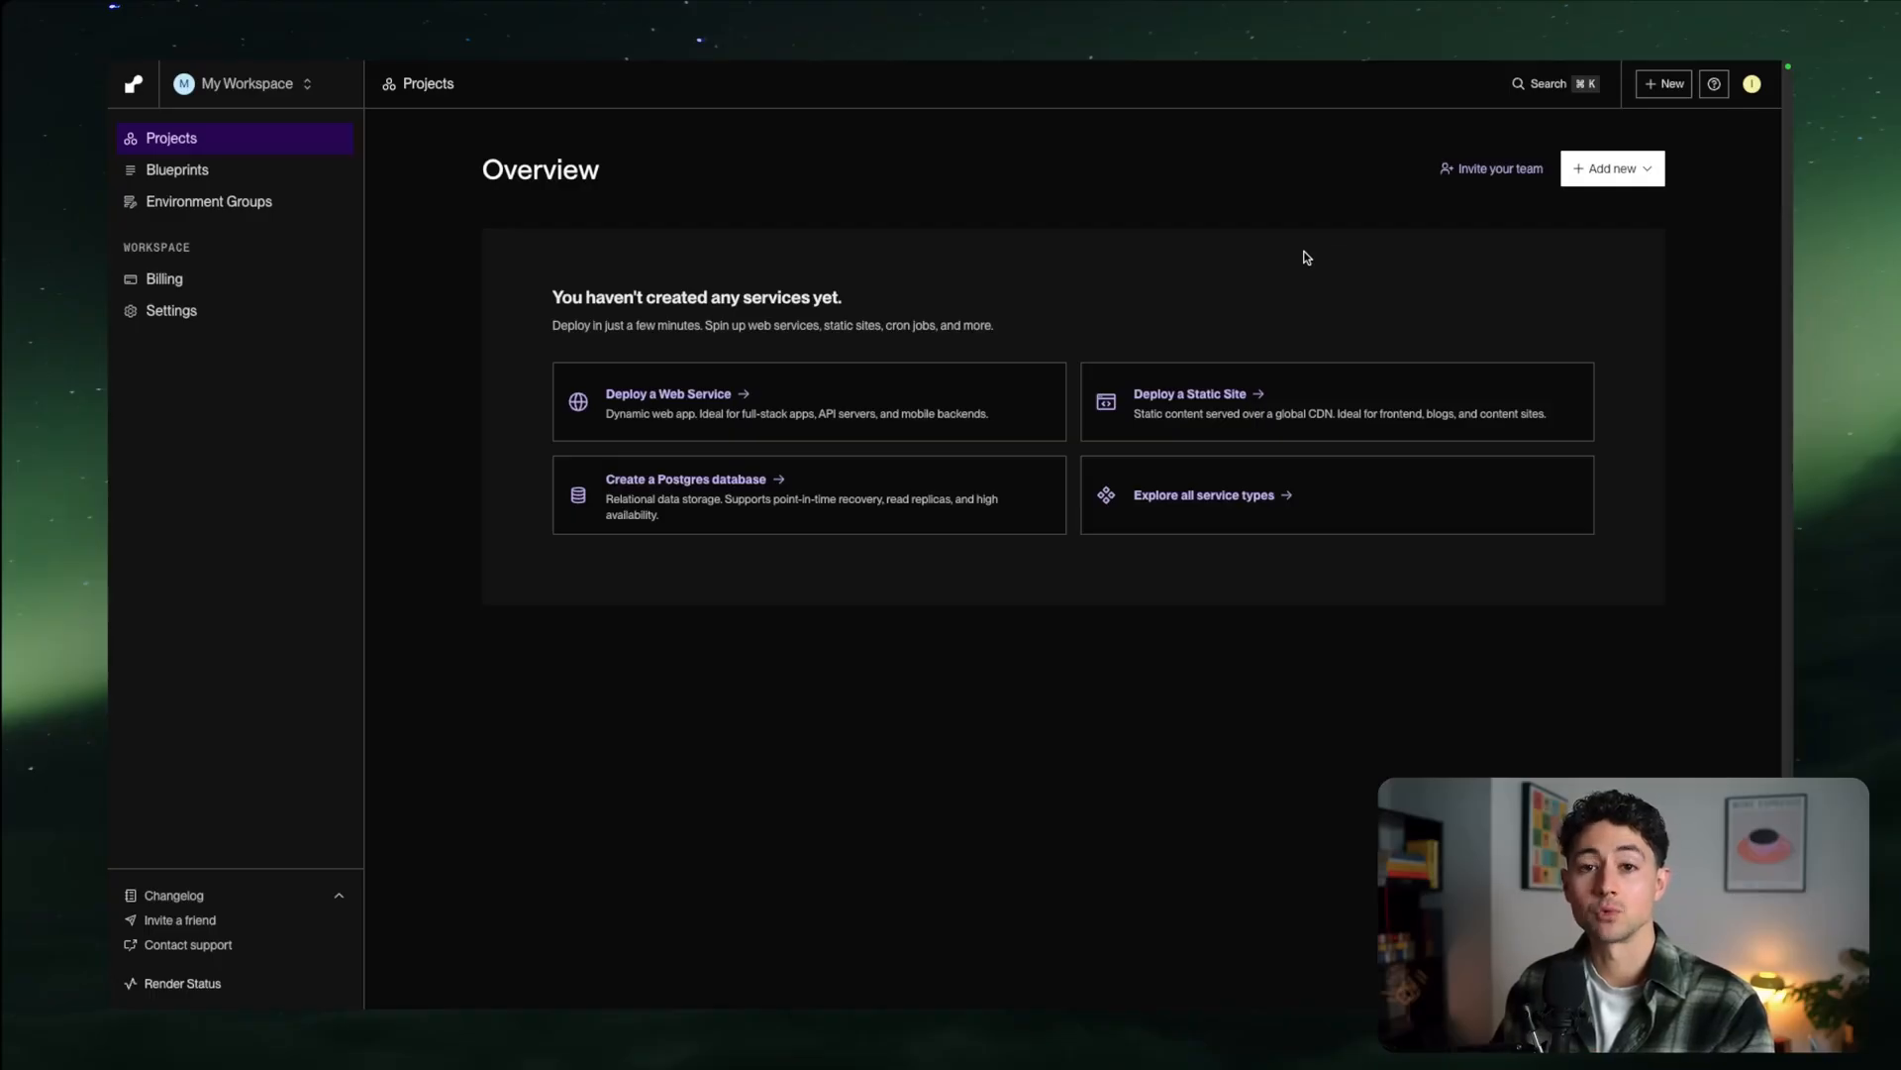
- Start a new Render Web Service that deploys from an existing image
{"action": "left_click", "coordinate": [741, 388]}
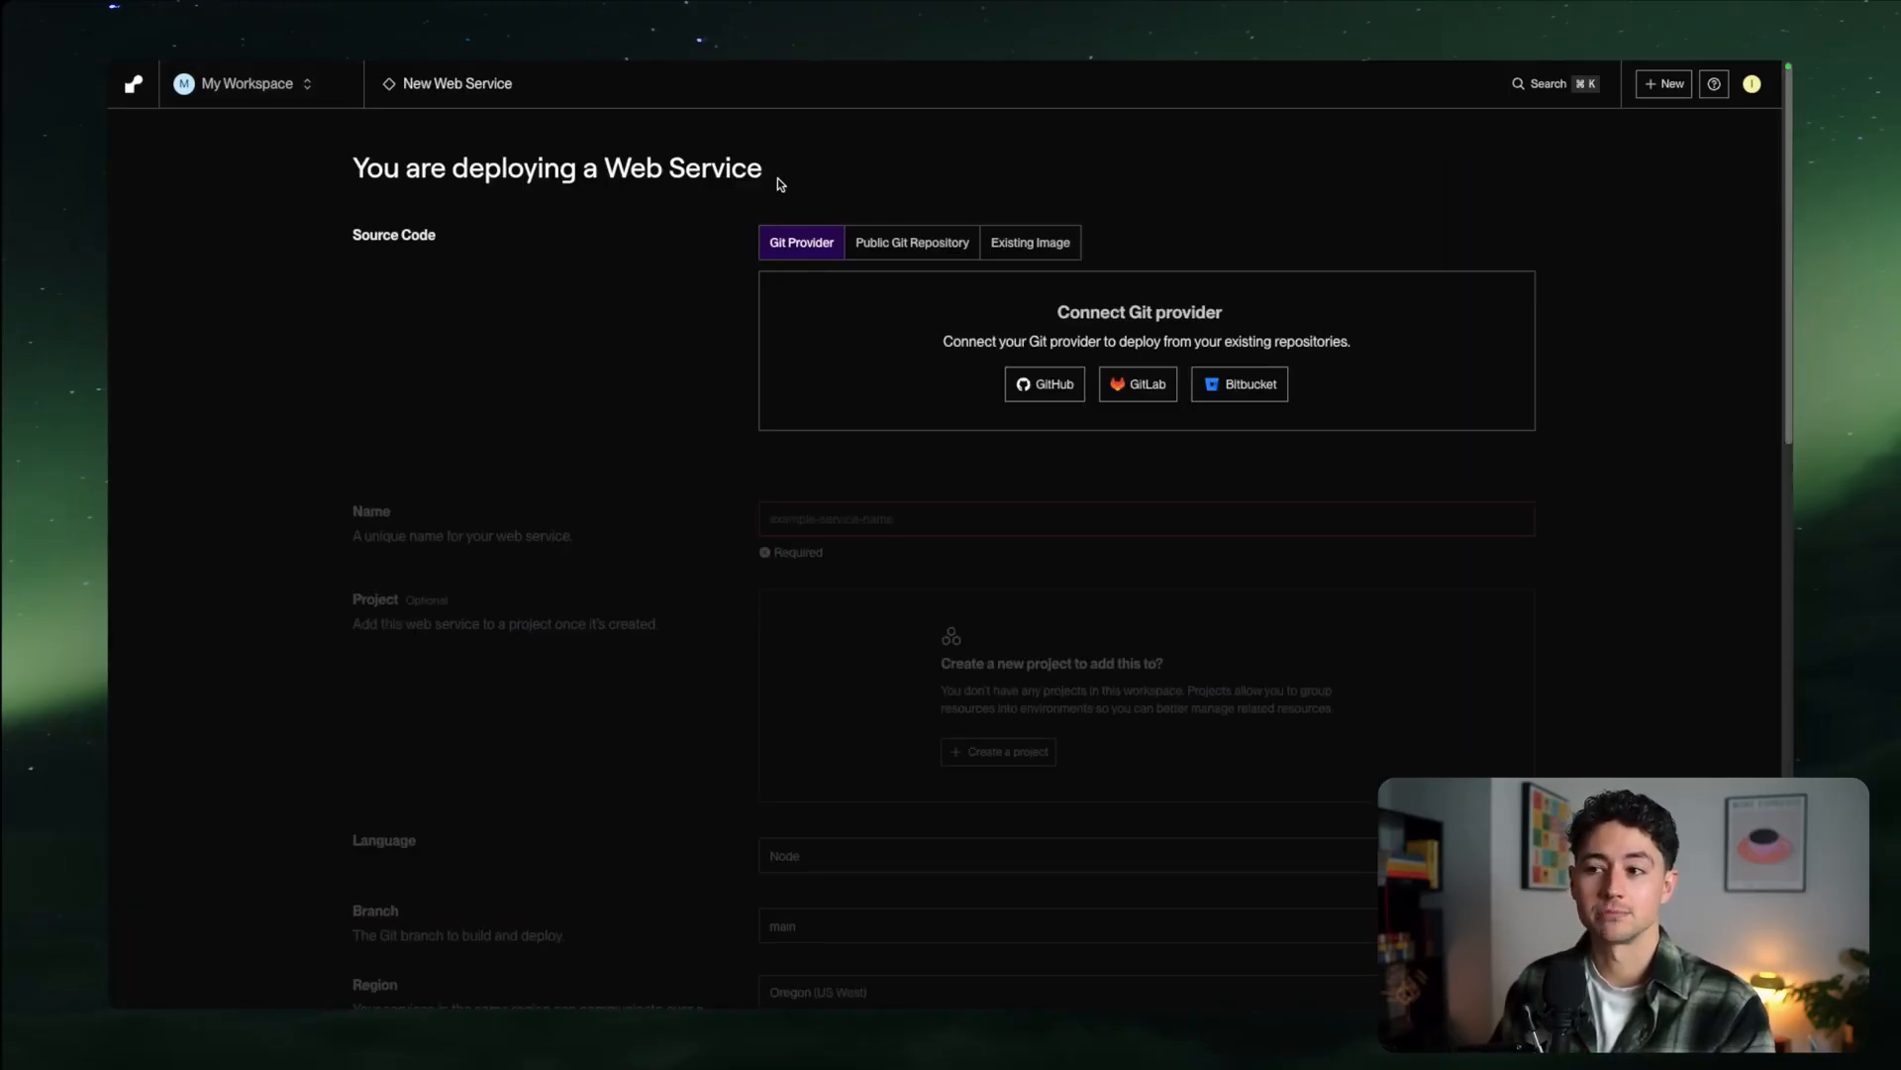
{"action": "left_click", "coordinate": [1006, 253]}
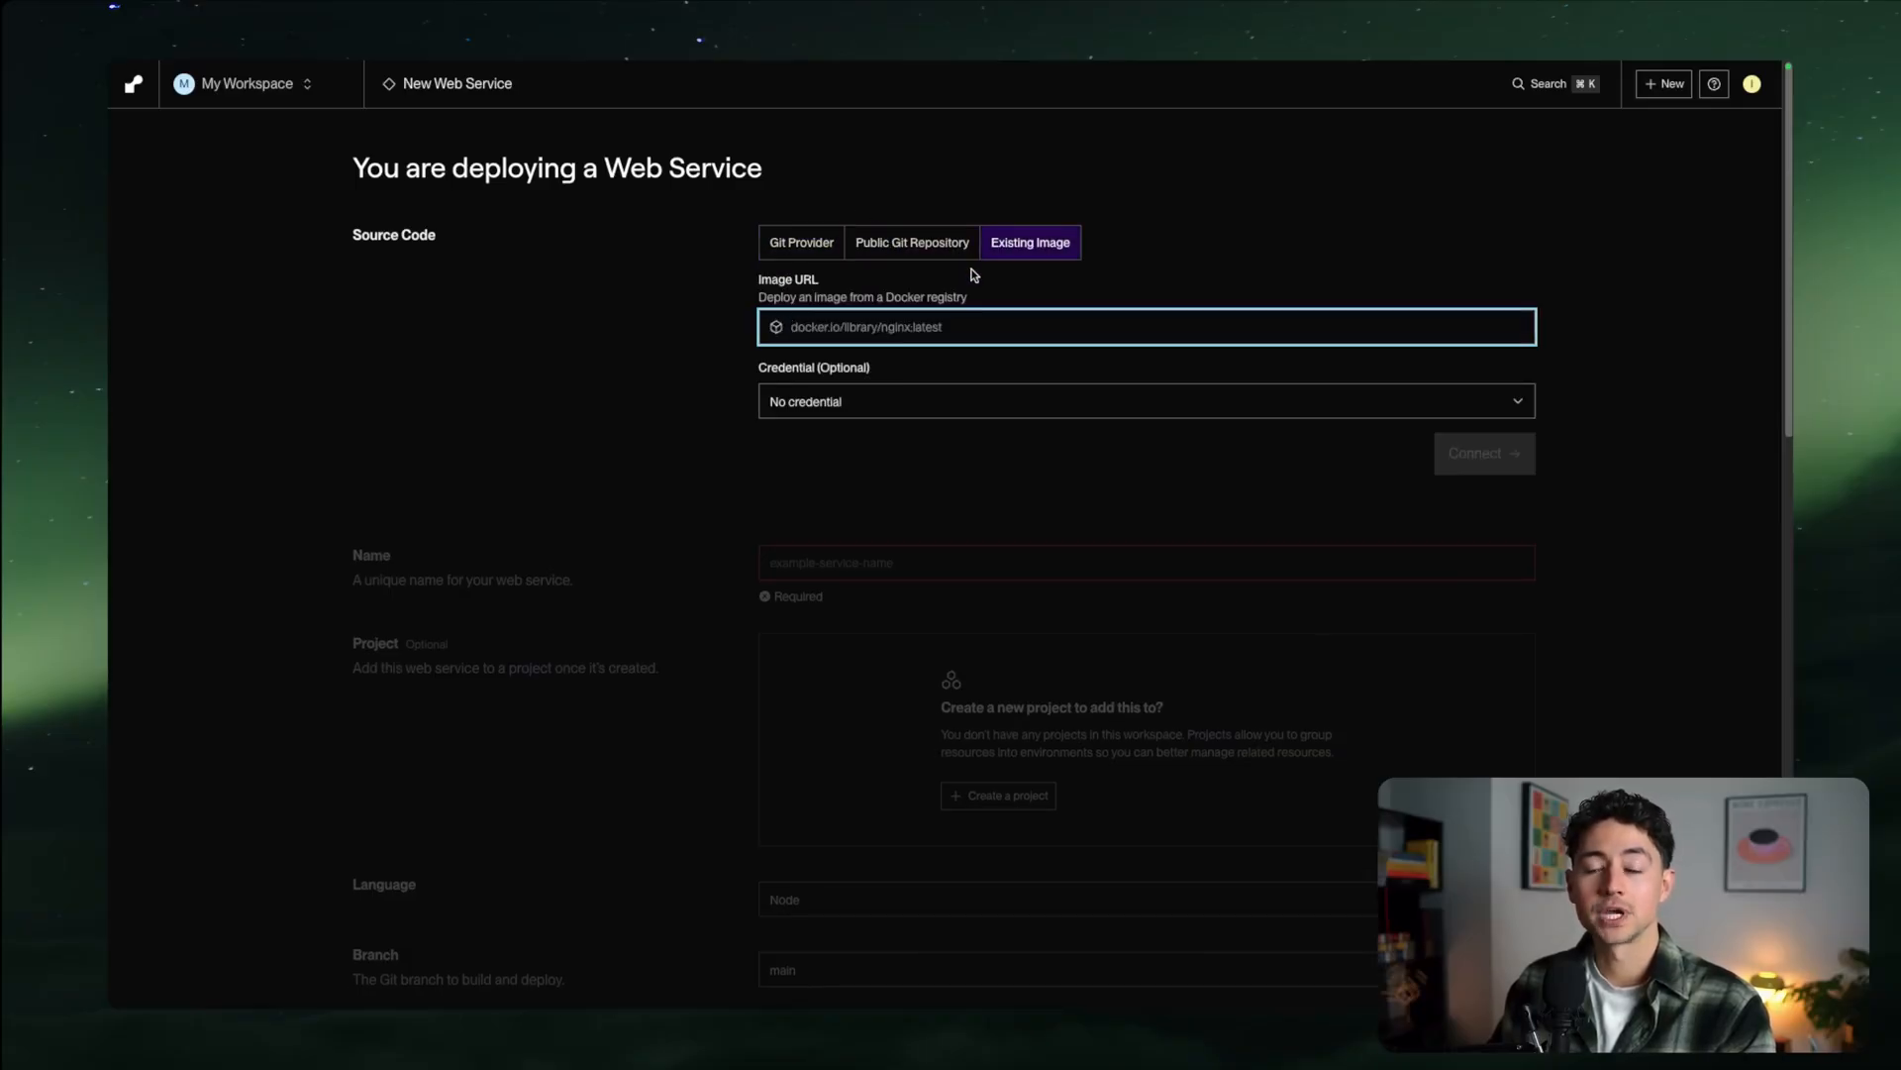
{"action": "mouse_move", "coordinate": [743, 64]}
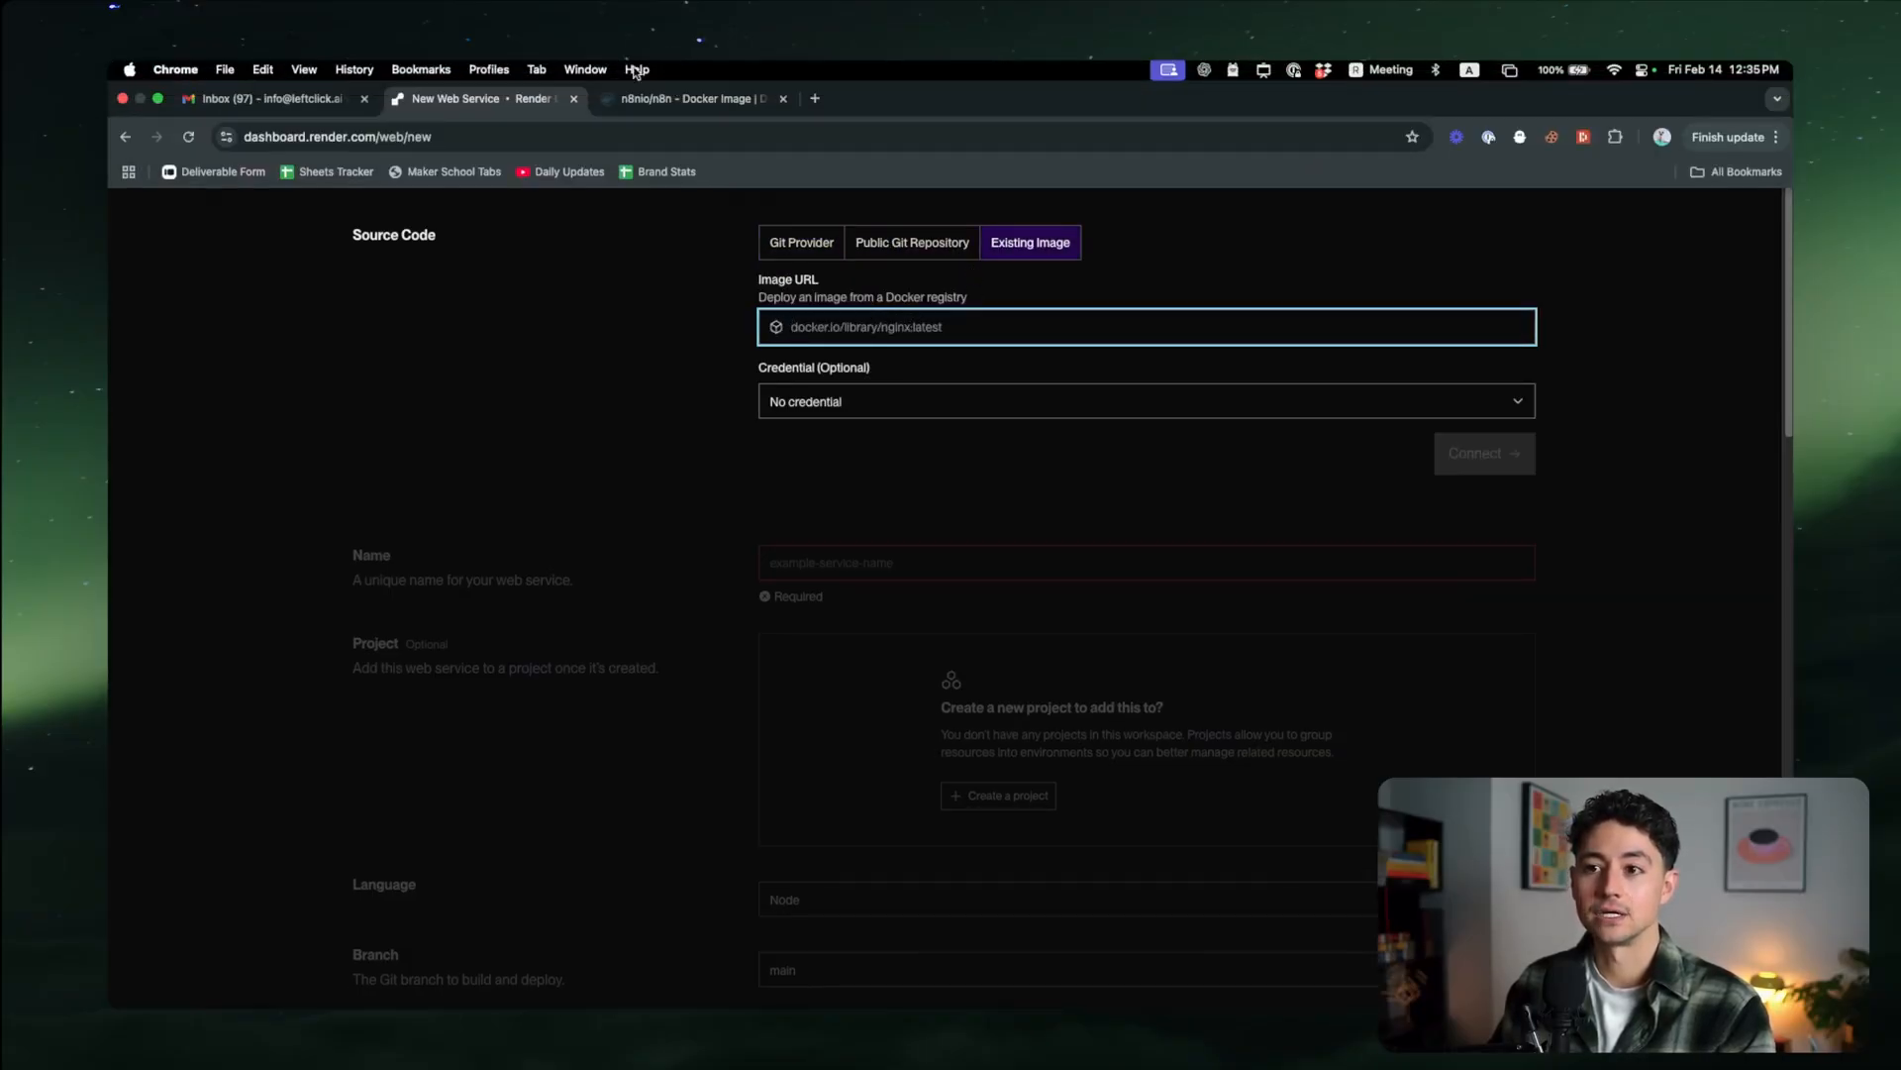
{"action": "left_click", "coordinate": [620, 99]}
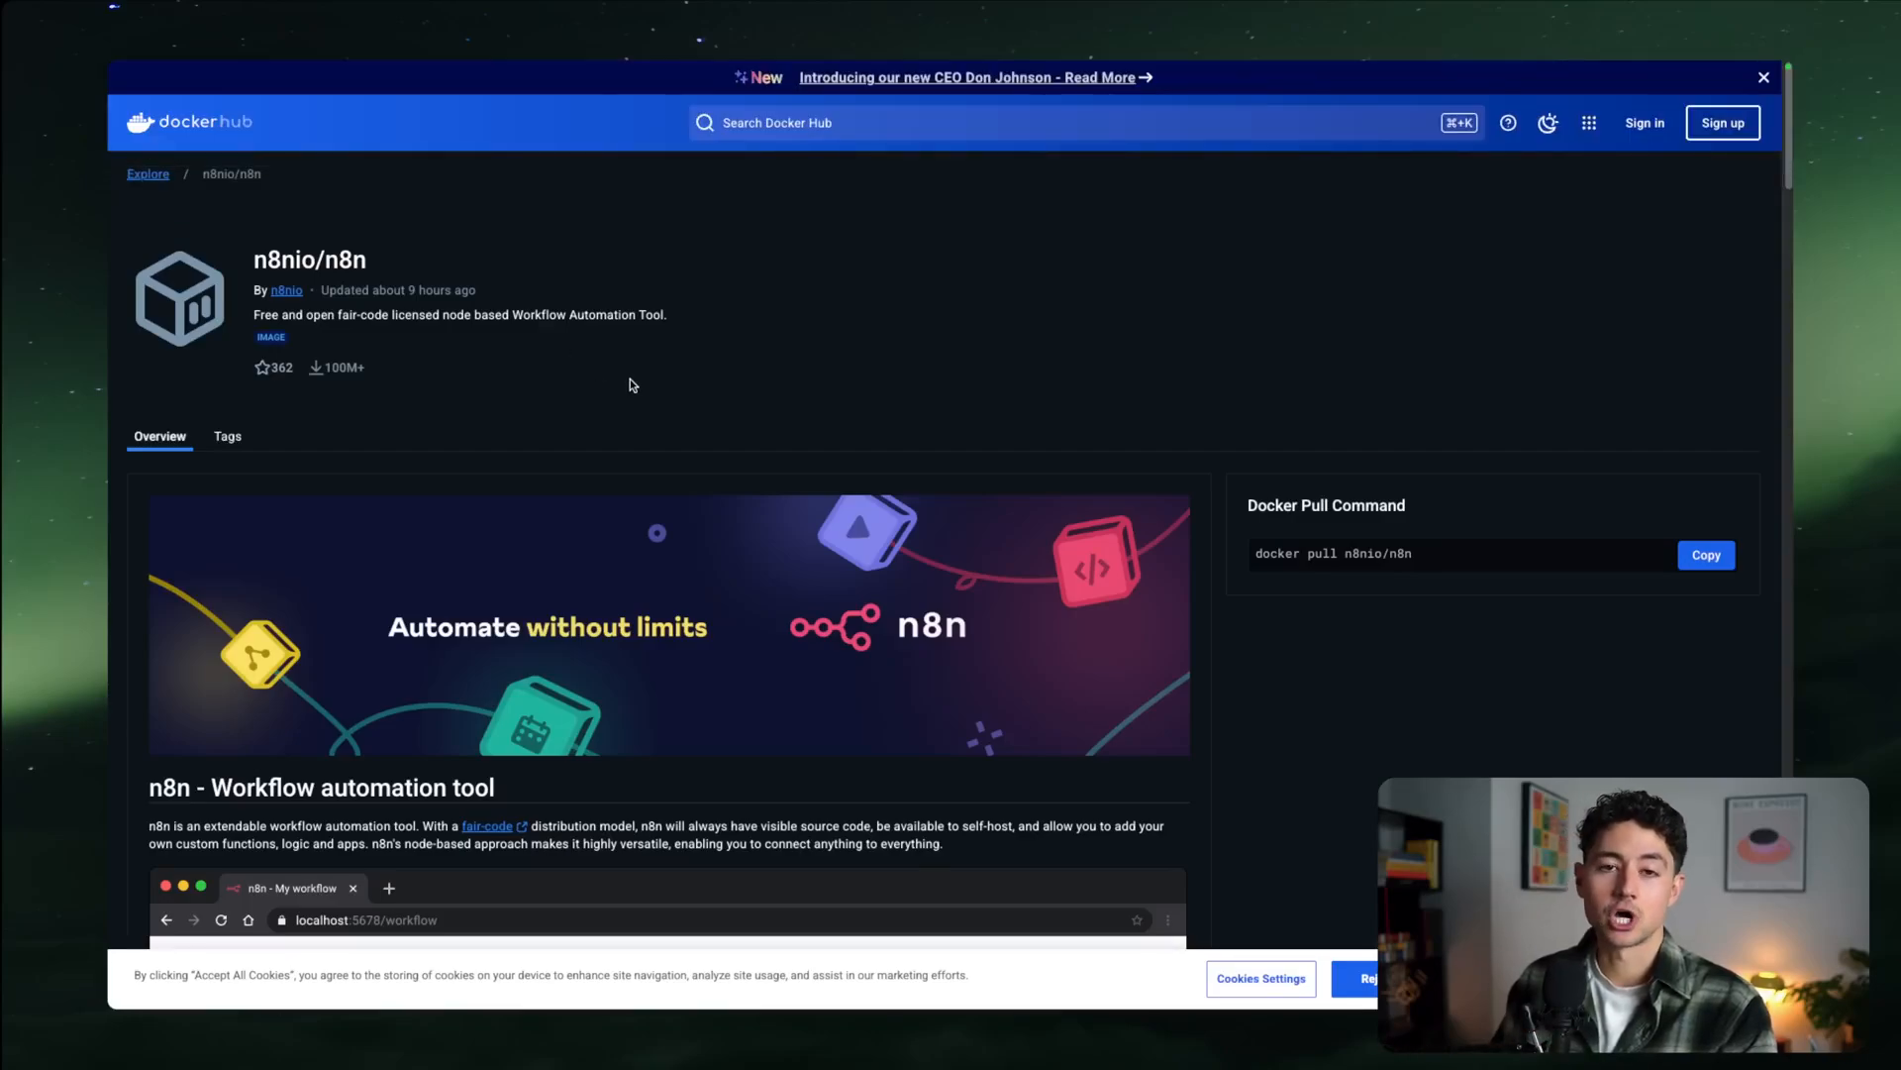
- Search Google for 'n8n docker' and open the n8n Docker Hub result
{"action": "scroll", "coordinate": [679, 404], "scroll_direction": "down", "scroll_amount": 3}
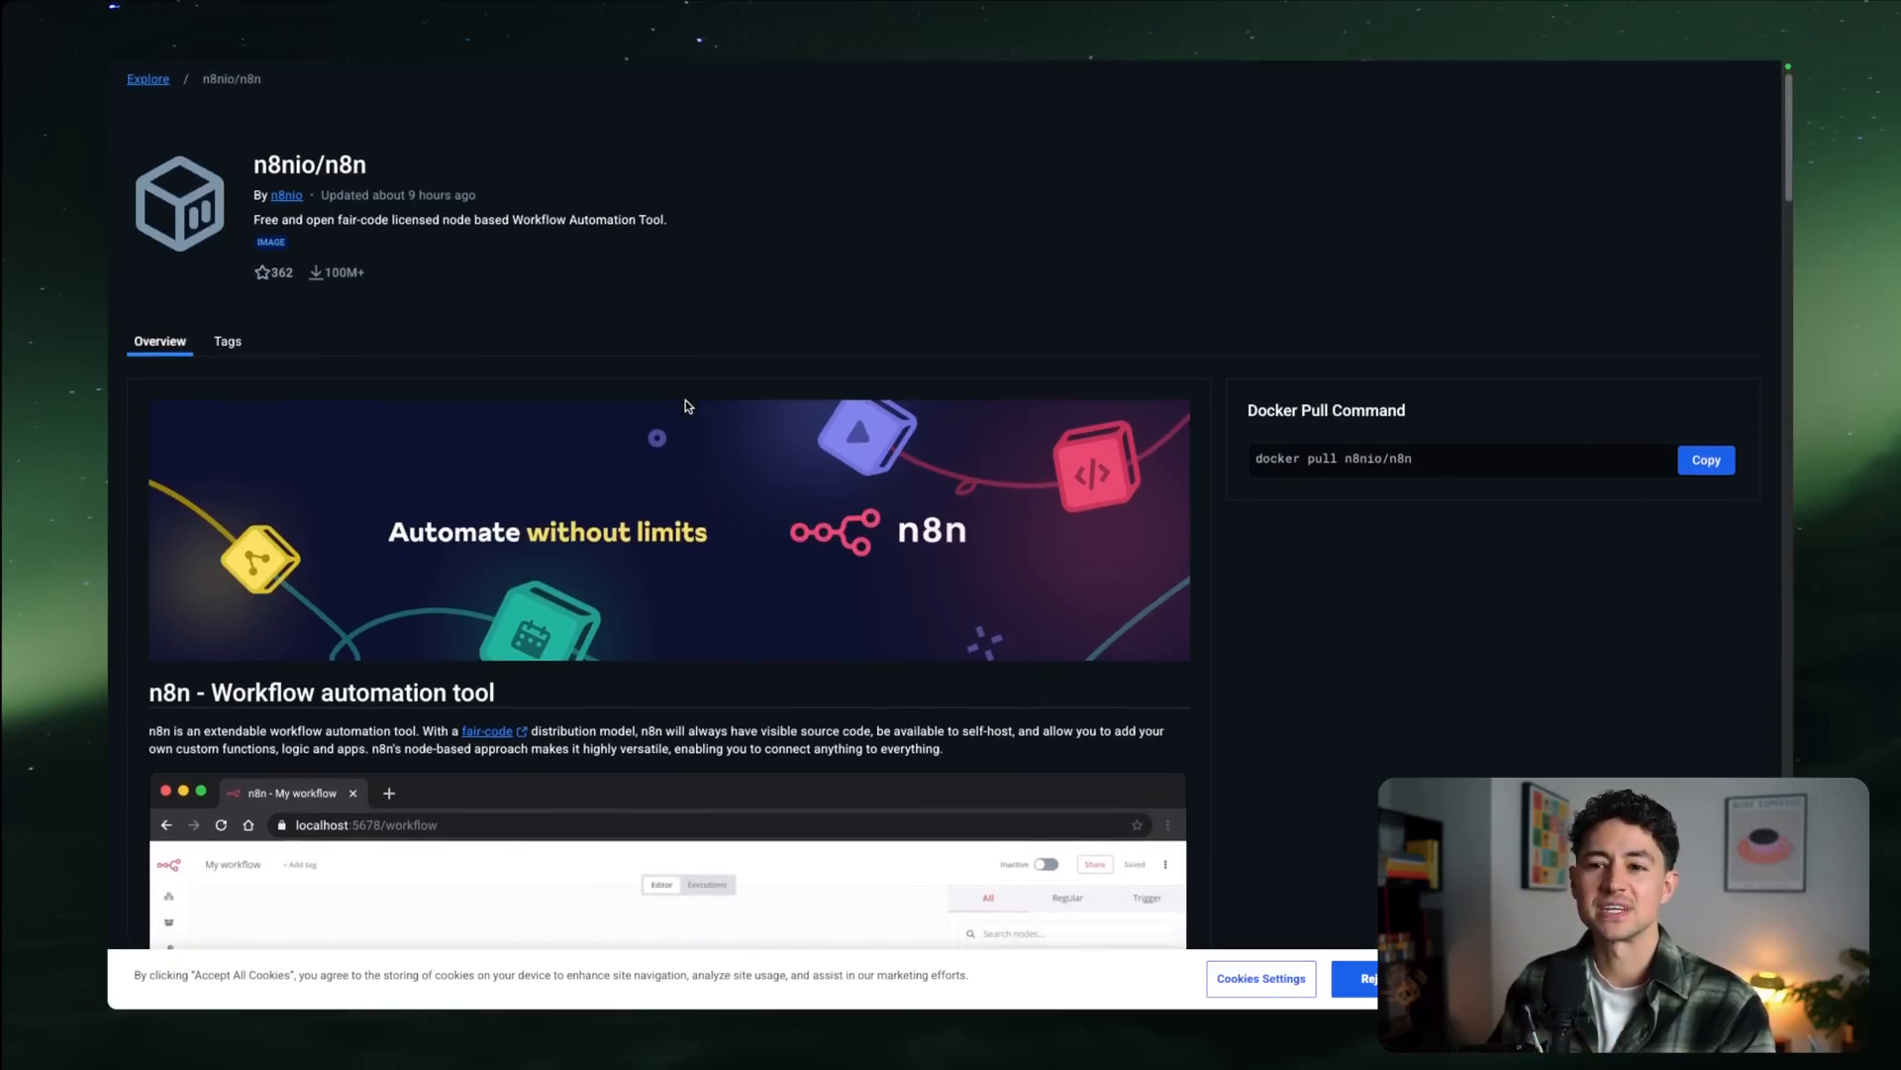
{"action": "scroll", "coordinate": [688, 406], "scroll_direction": "down", "scroll_amount": 1}
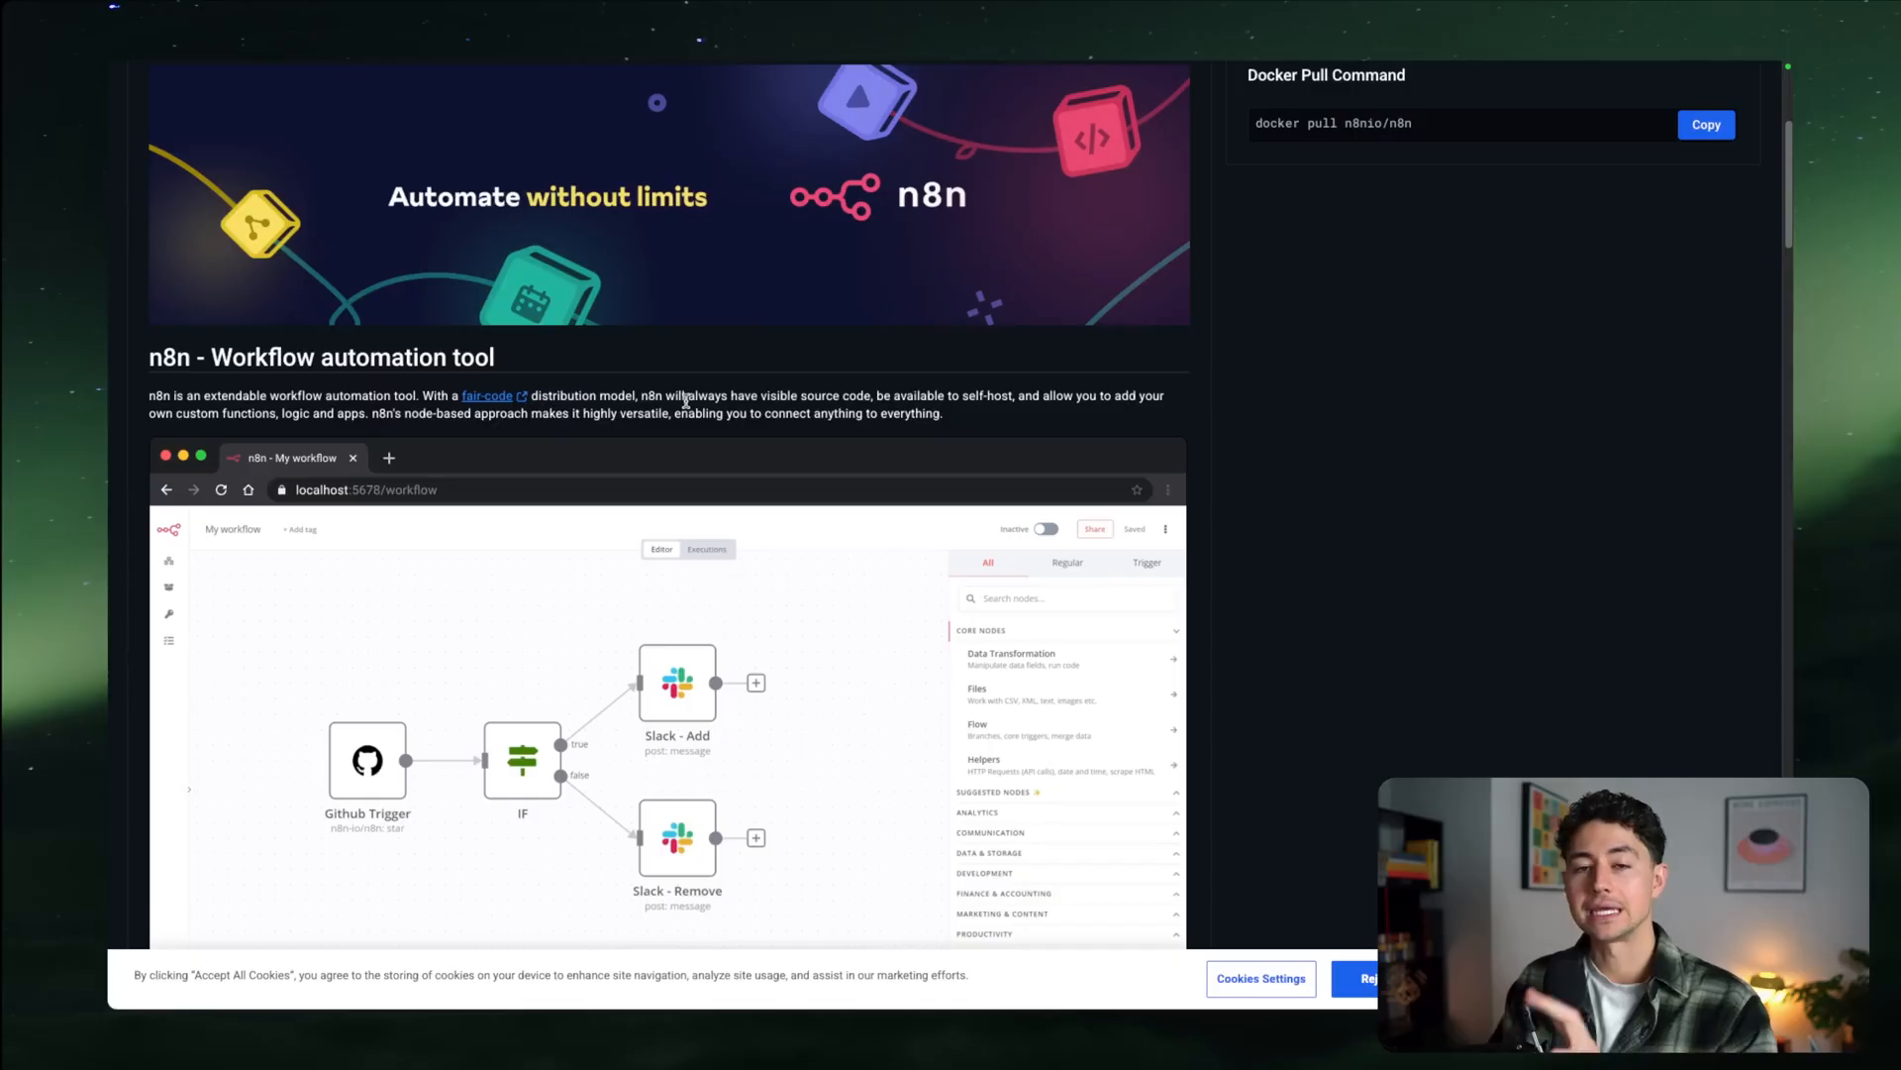
{"action": "scroll", "coordinate": [796, 428], "scroll_direction": "down", "scroll_amount": 4}
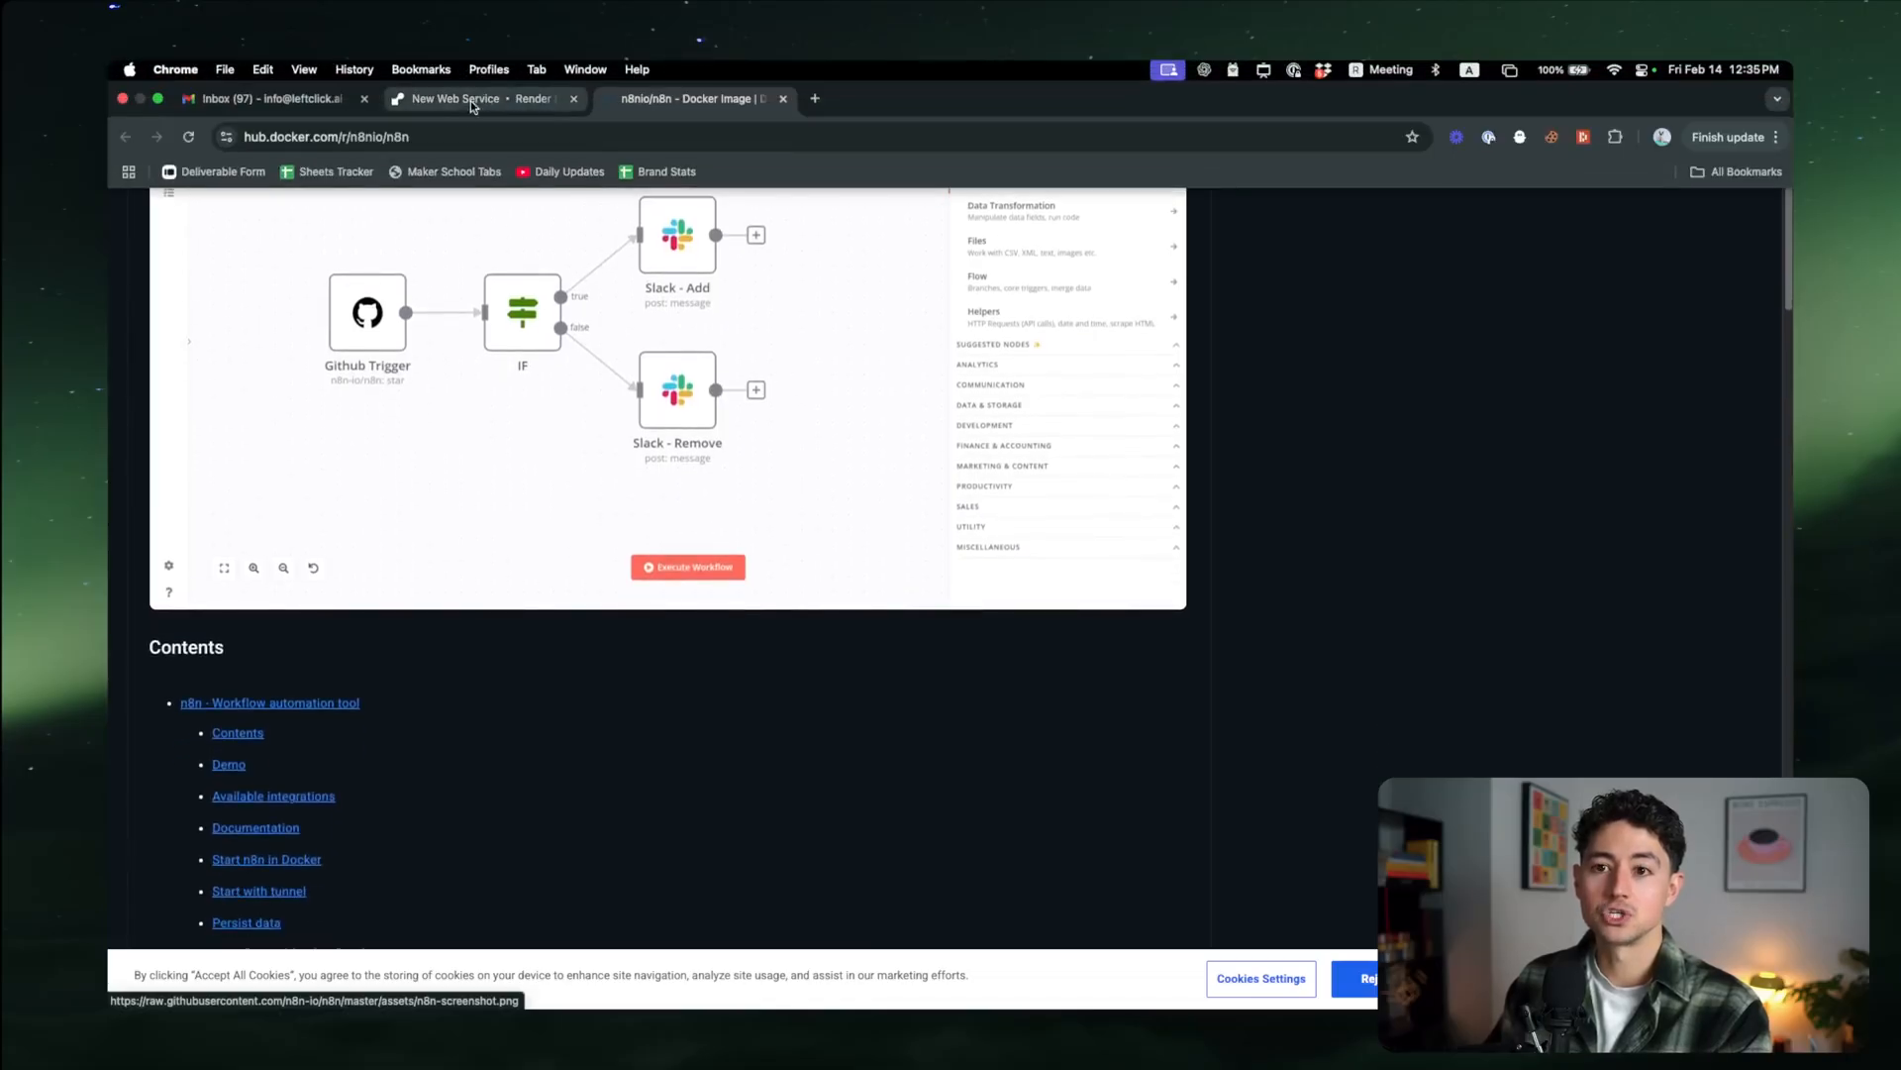
{"action": "left_click", "coordinate": [453, 135]}
{"action": "type", "text": "n8n docker"}
{"action": "key", "text": "Return"}
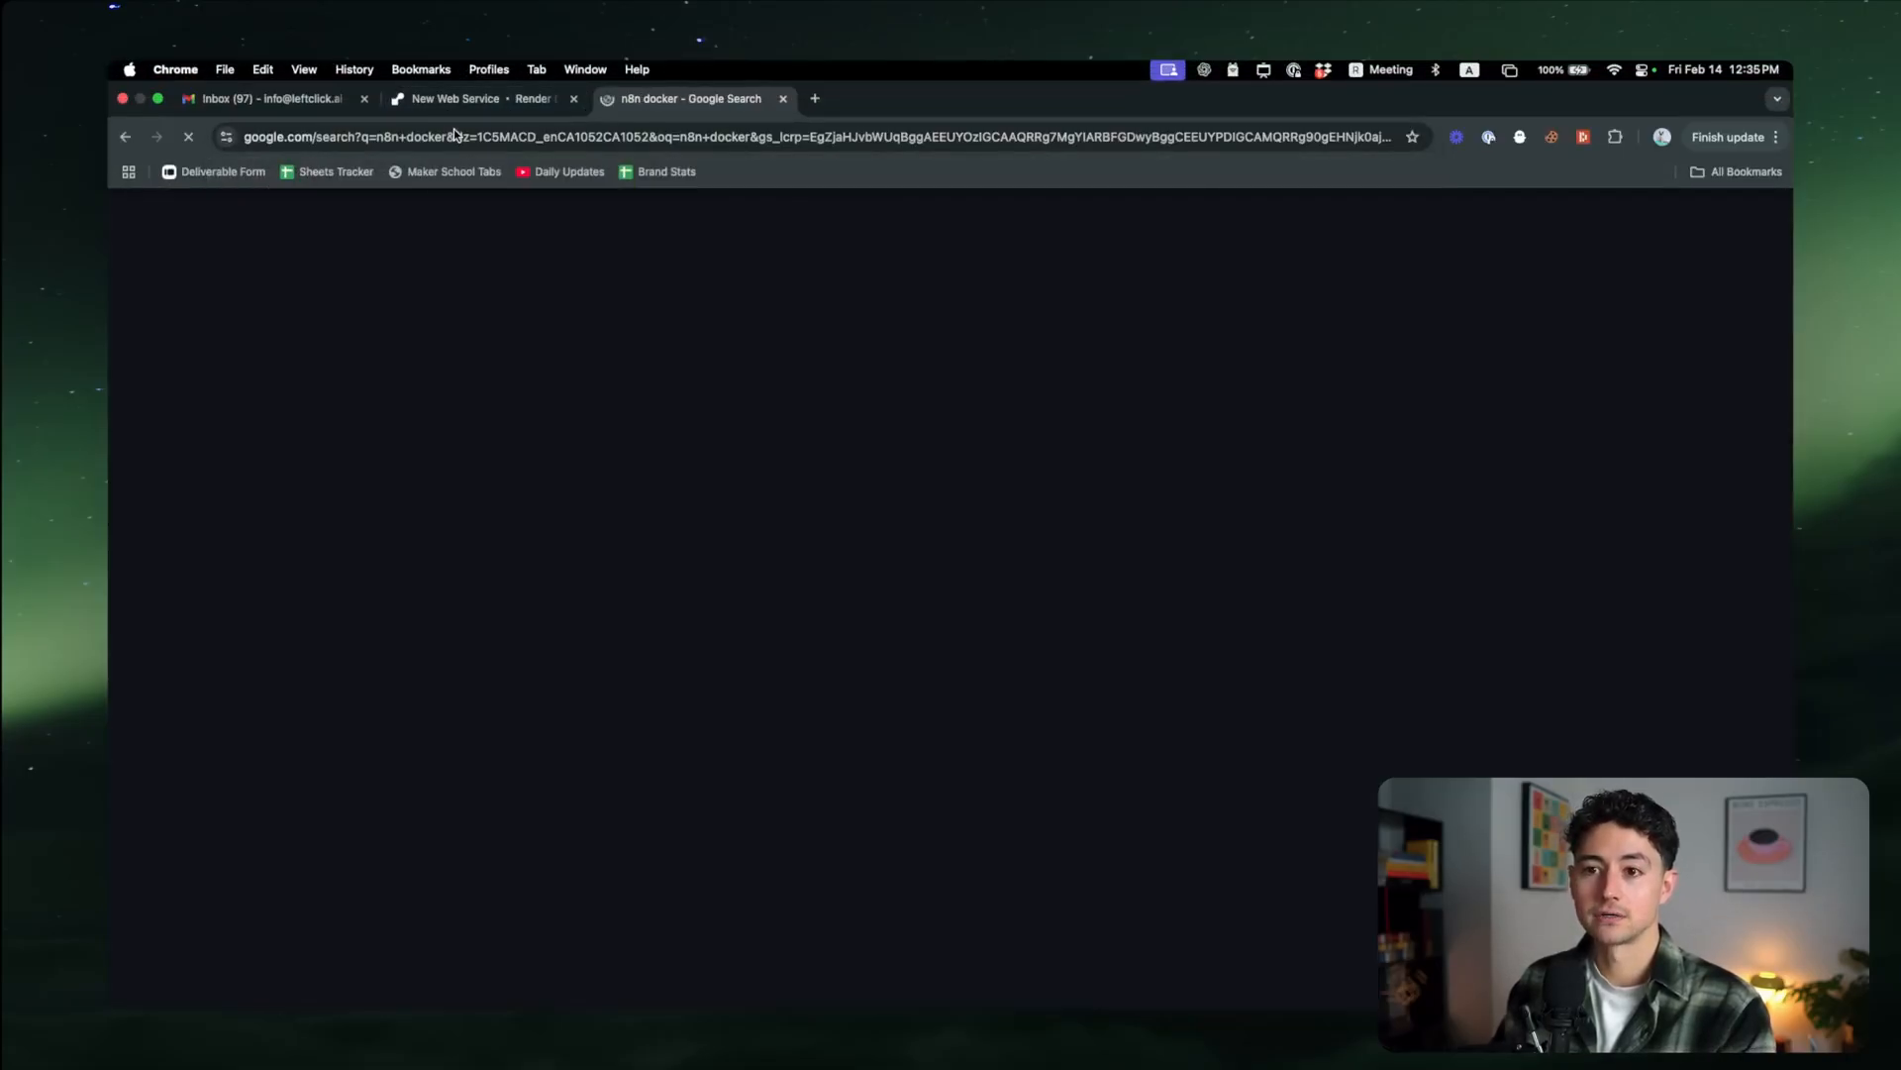
{"action": "left_click", "coordinate": [336, 413]}
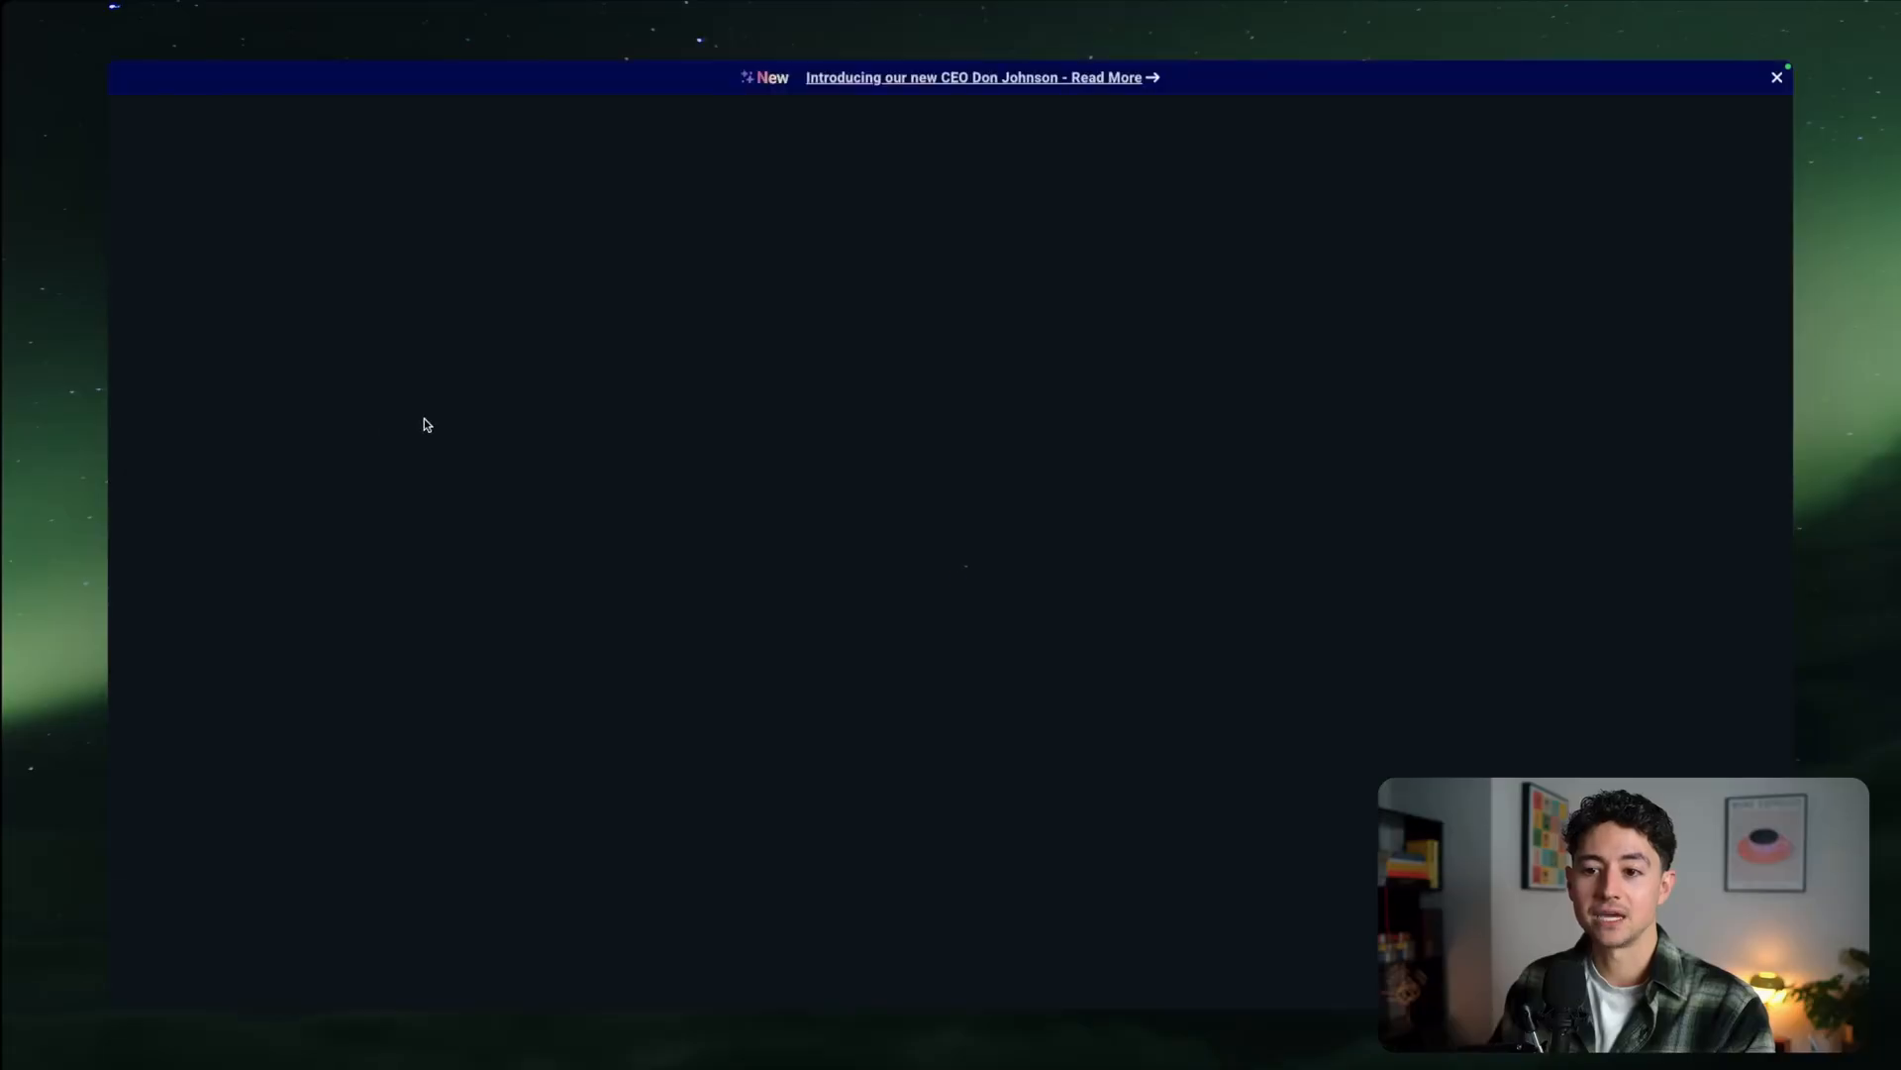
- Select the image name docker.n8n.io/n8nio/n8n in the Start n8n in Docker command
{"action": "scroll", "coordinate": [421, 287], "scroll_direction": "down", "scroll_amount": 6}
{"action": "scroll", "coordinate": [421, 288], "scroll_direction": "down", "scroll_amount": 14}
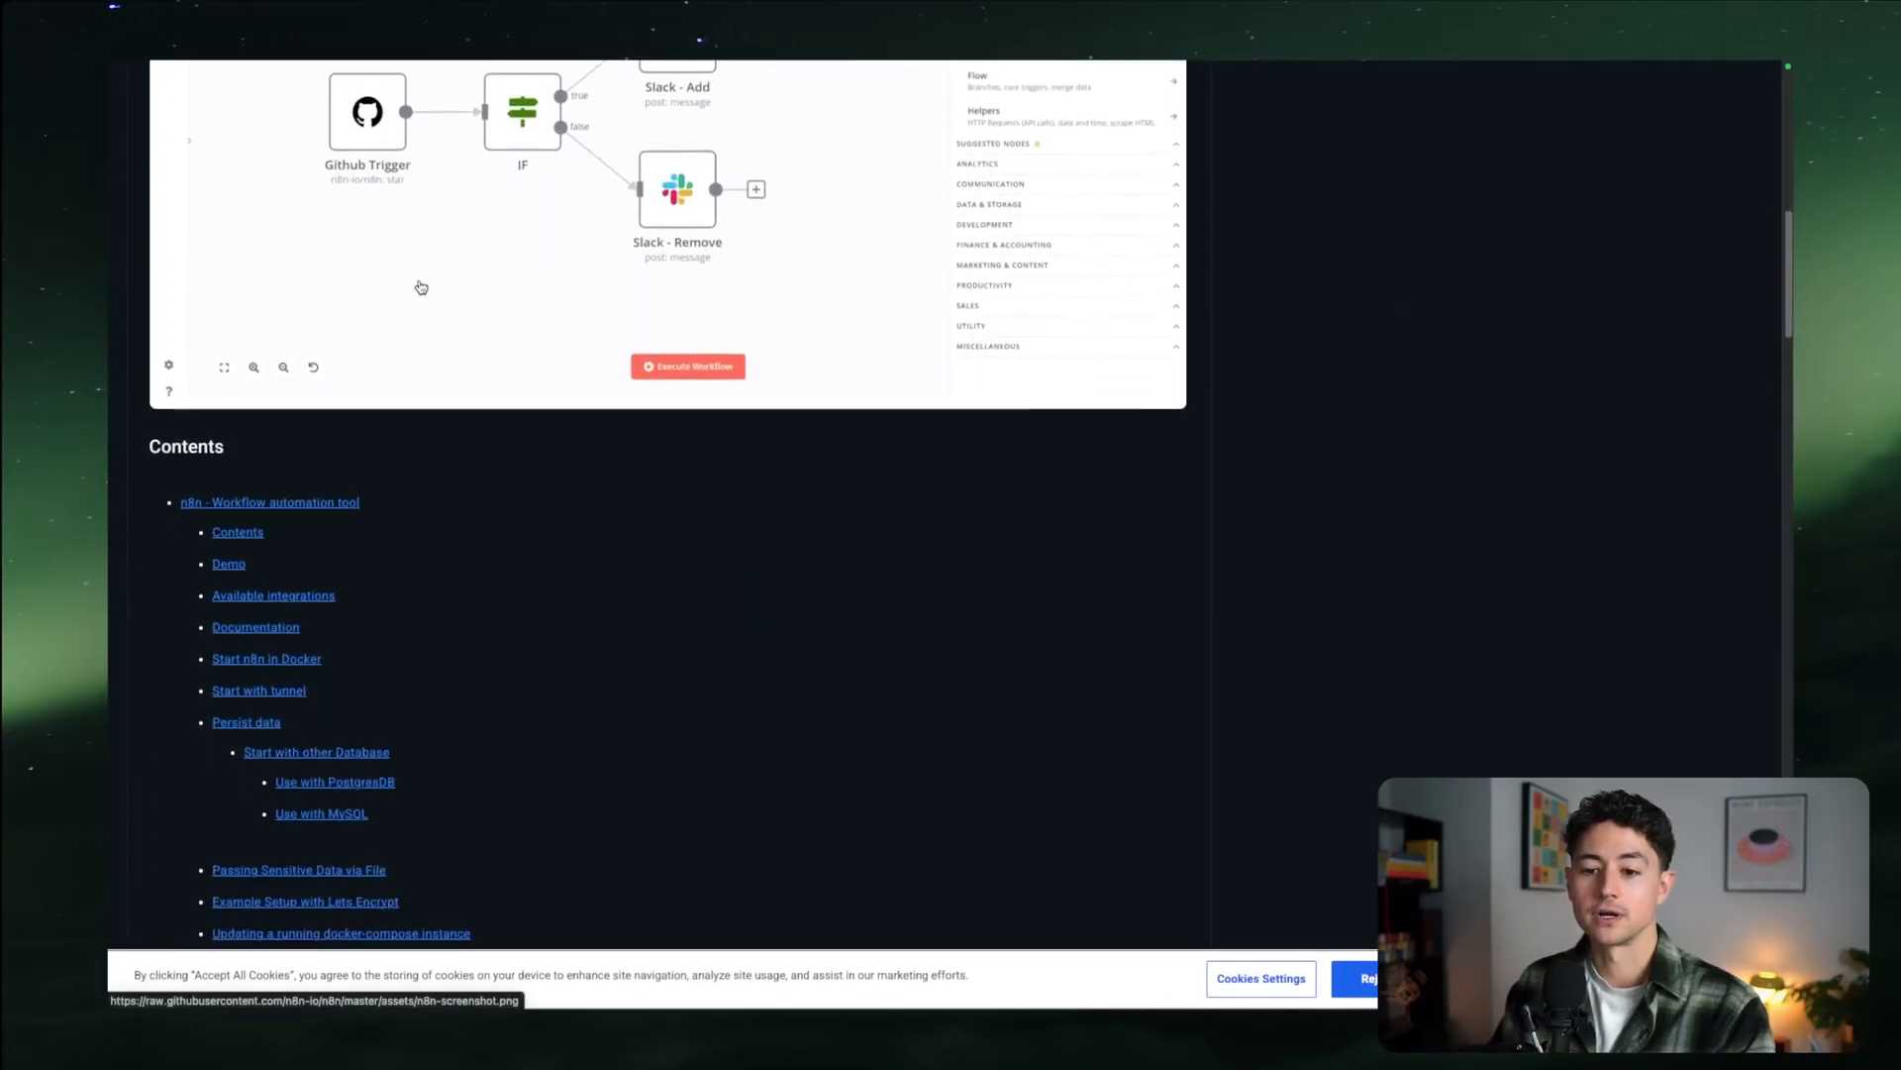
{"action": "scroll", "coordinate": [421, 286], "scroll_direction": "down", "scroll_amount": 1}
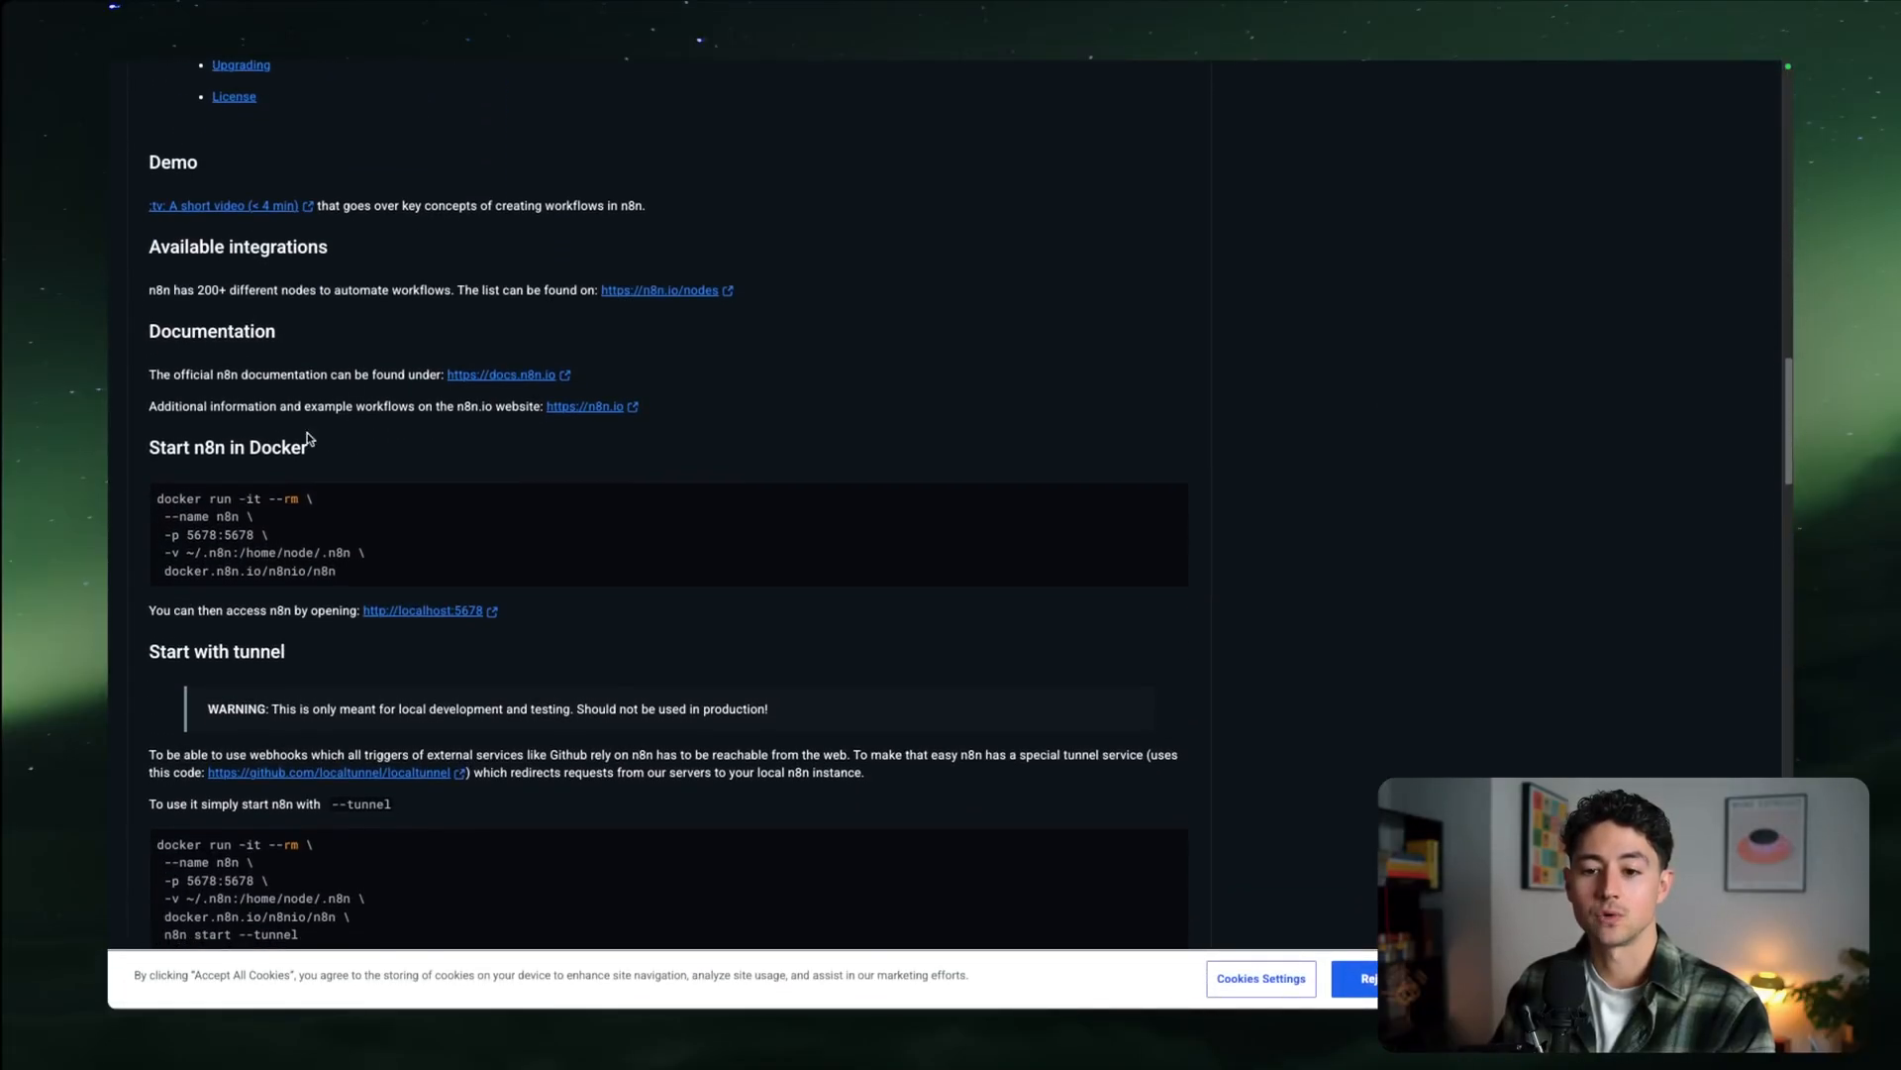
{"action": "scroll", "coordinate": [192, 532], "scroll_direction": "up", "scroll_amount": 5}
{"action": "scroll", "coordinate": [218, 598], "scroll_direction": "down", "scroll_amount": 1}
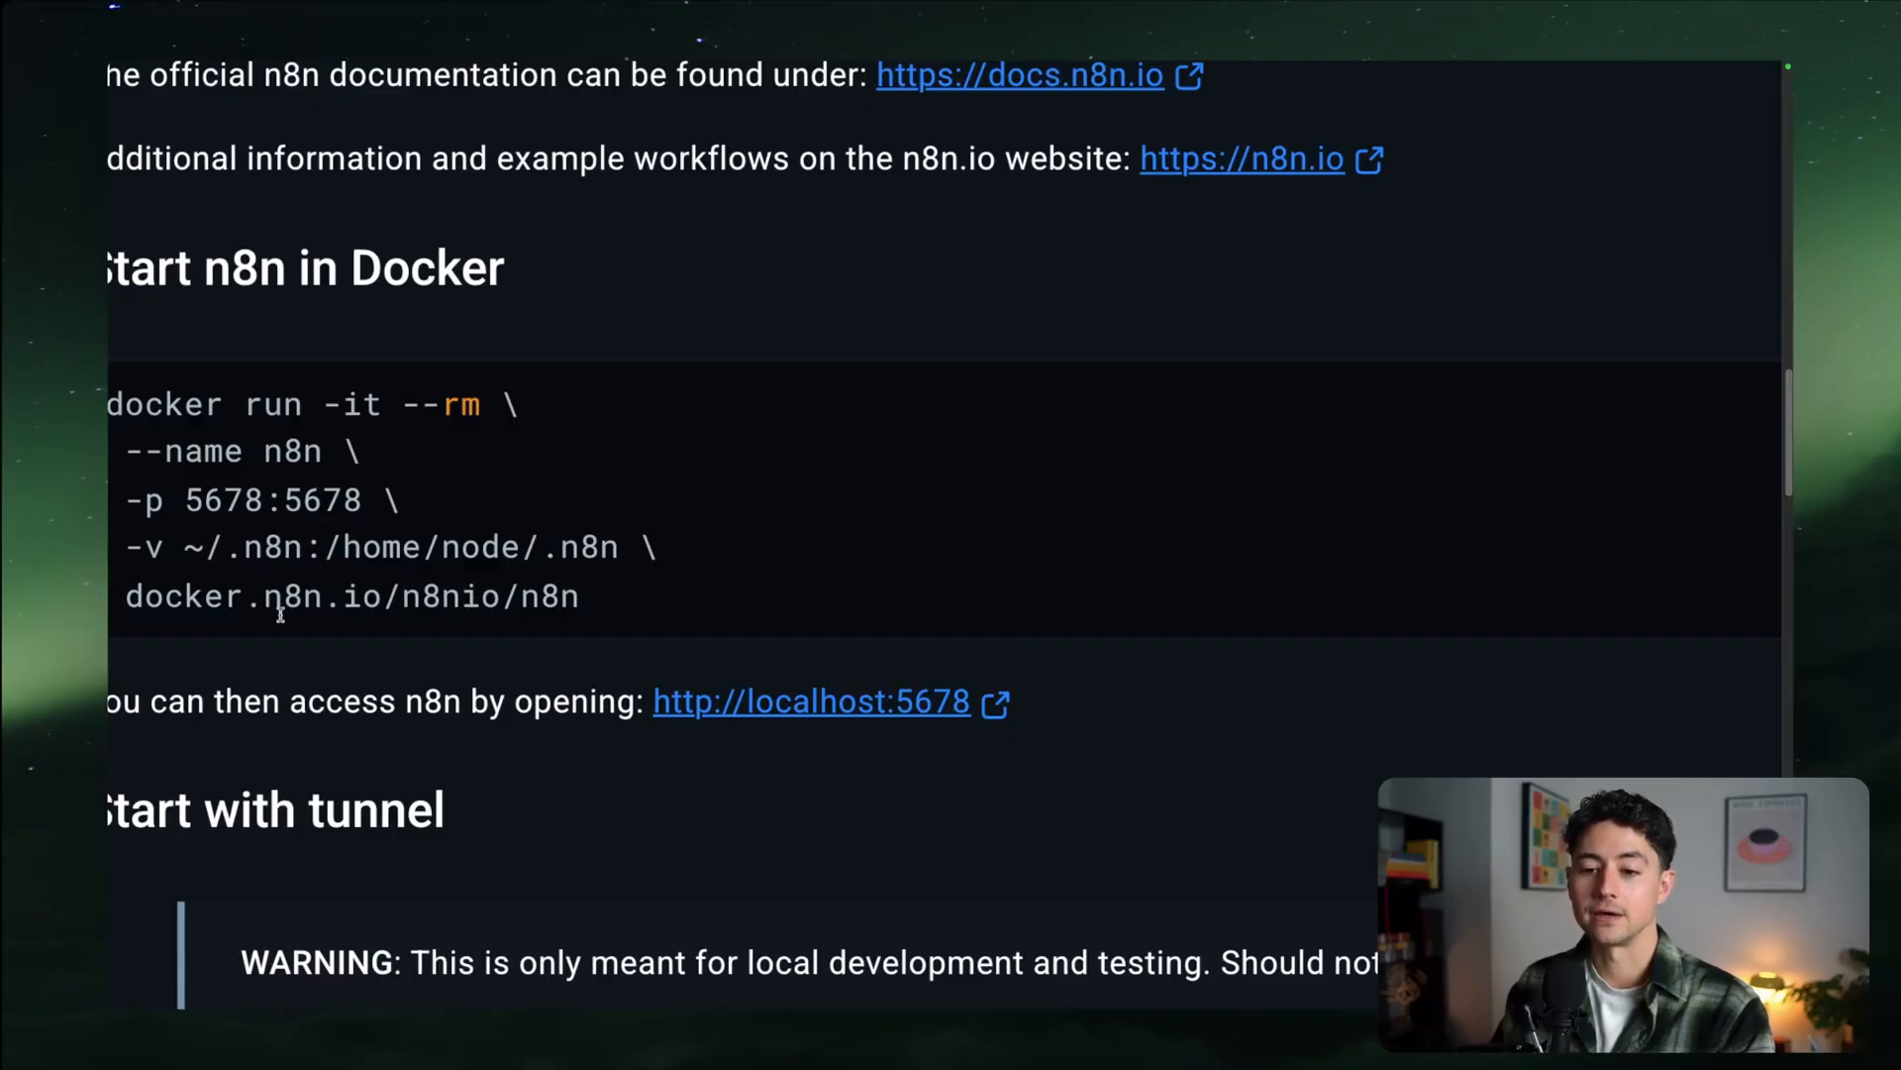
{"action": "double_click", "coordinate": [178, 602]}
{"action": "left_click_drag", "start_coordinate": [179, 601], "coordinate": [548, 600]}
{"action": "key", "text": "super+c"}
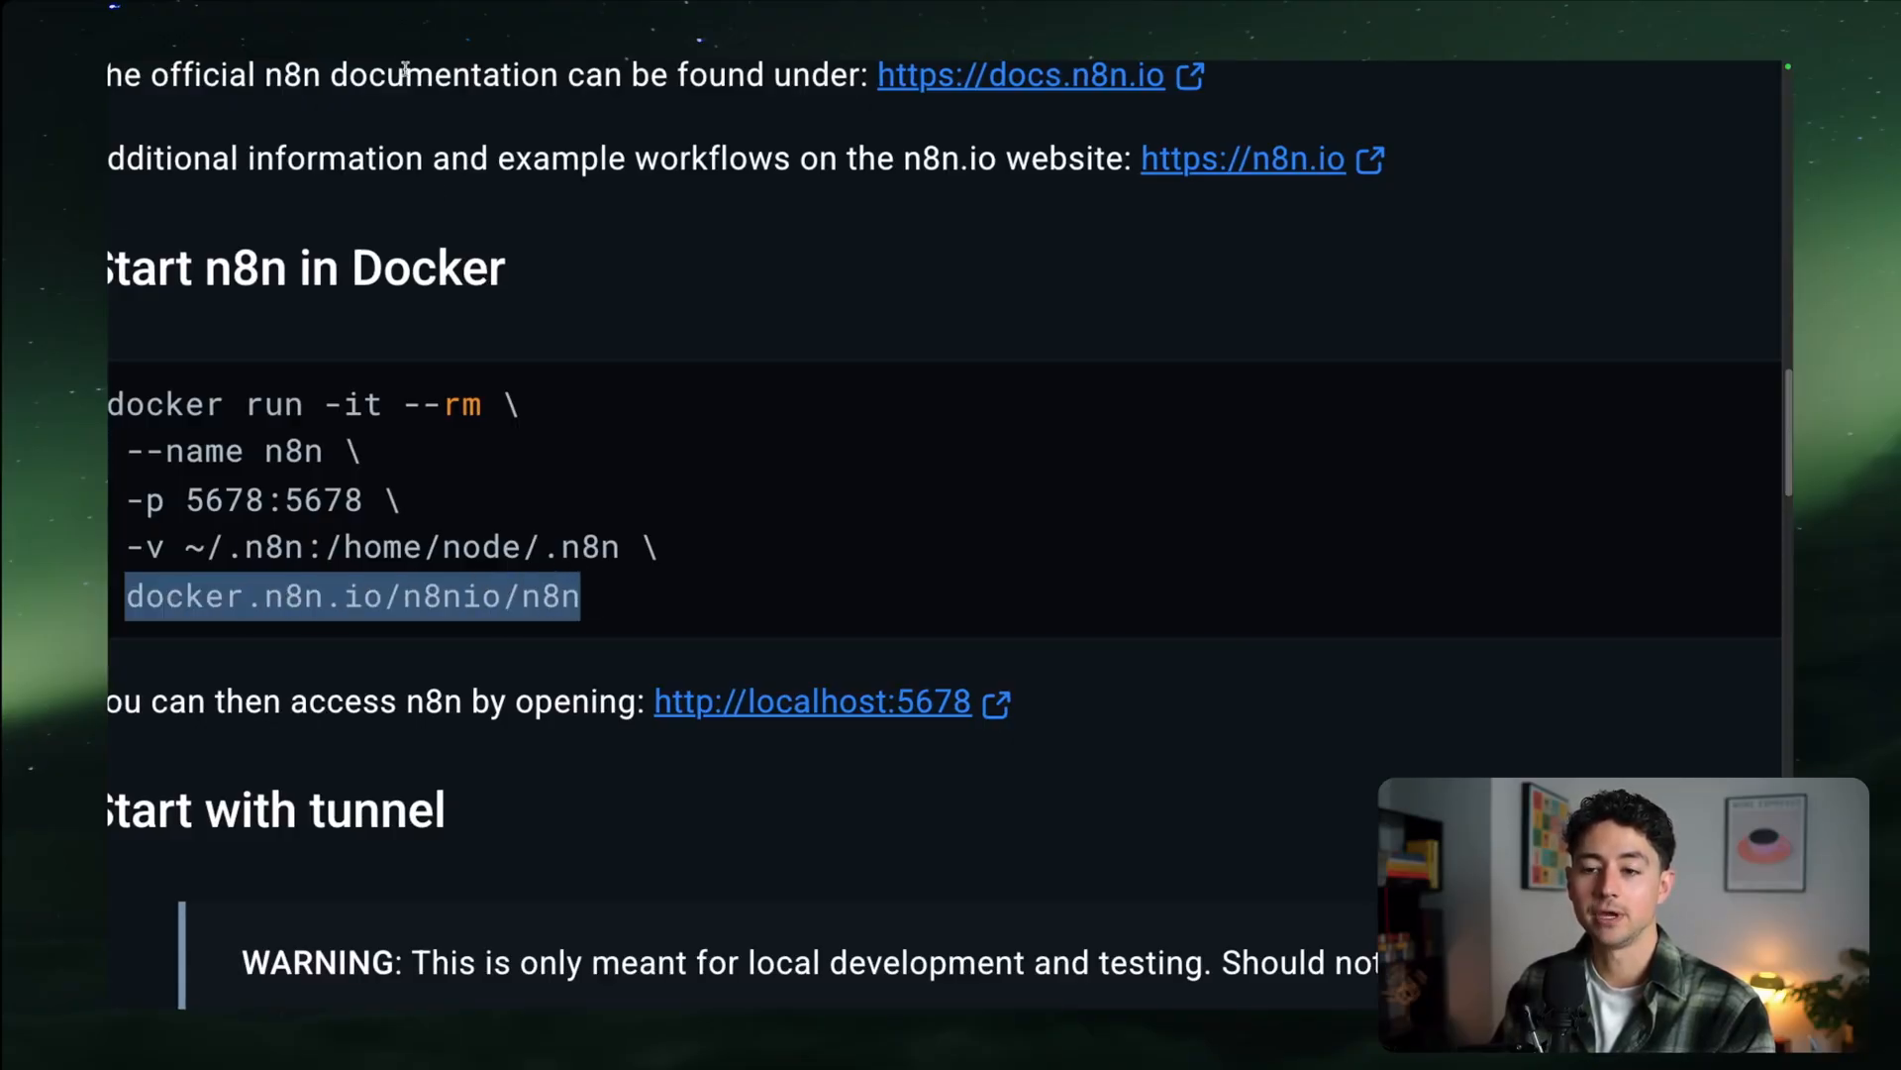
- Paste docker.n8n.io/n8nio/n8n as Render's Image URL and connect it
{"action": "left_click", "coordinate": [456, 77]}
{"action": "left_click", "coordinate": [941, 319]}
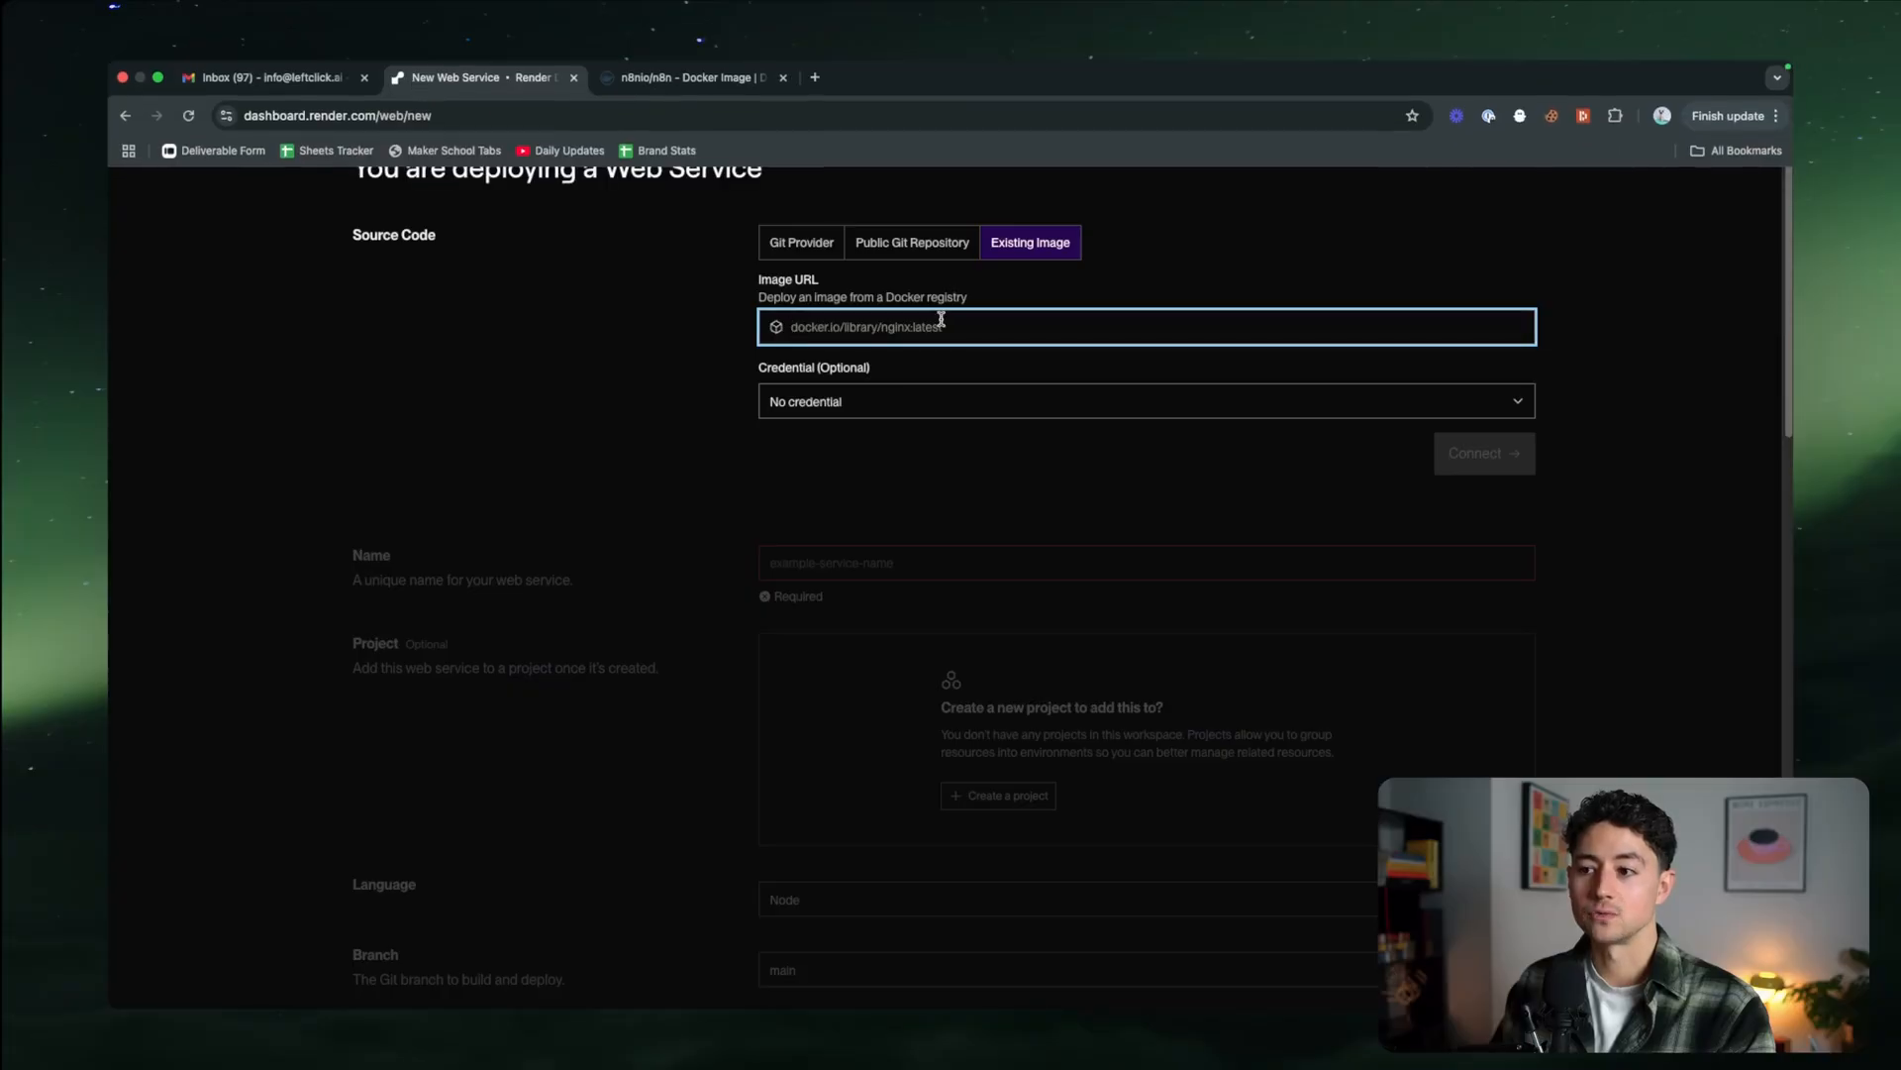
{"action": "key", "text": "super+v"}
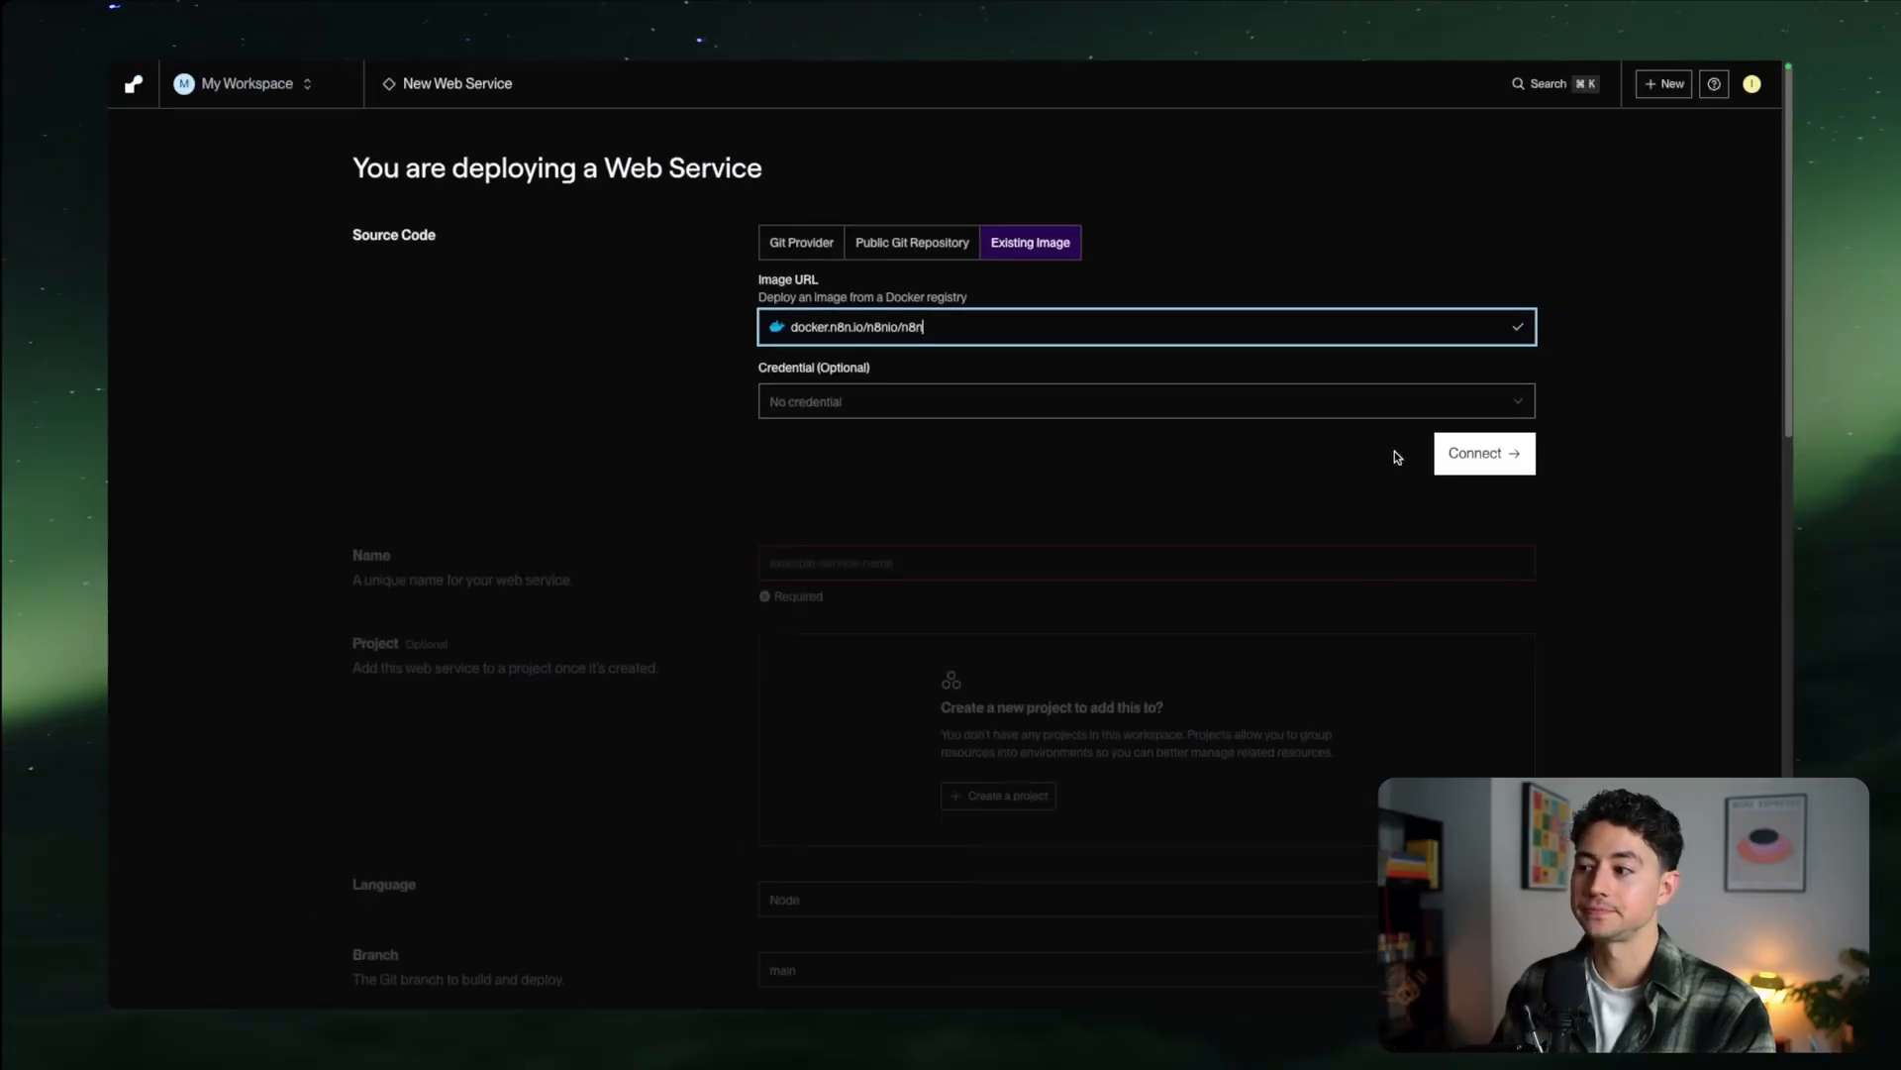
{"action": "left_click", "coordinate": [1473, 455]}
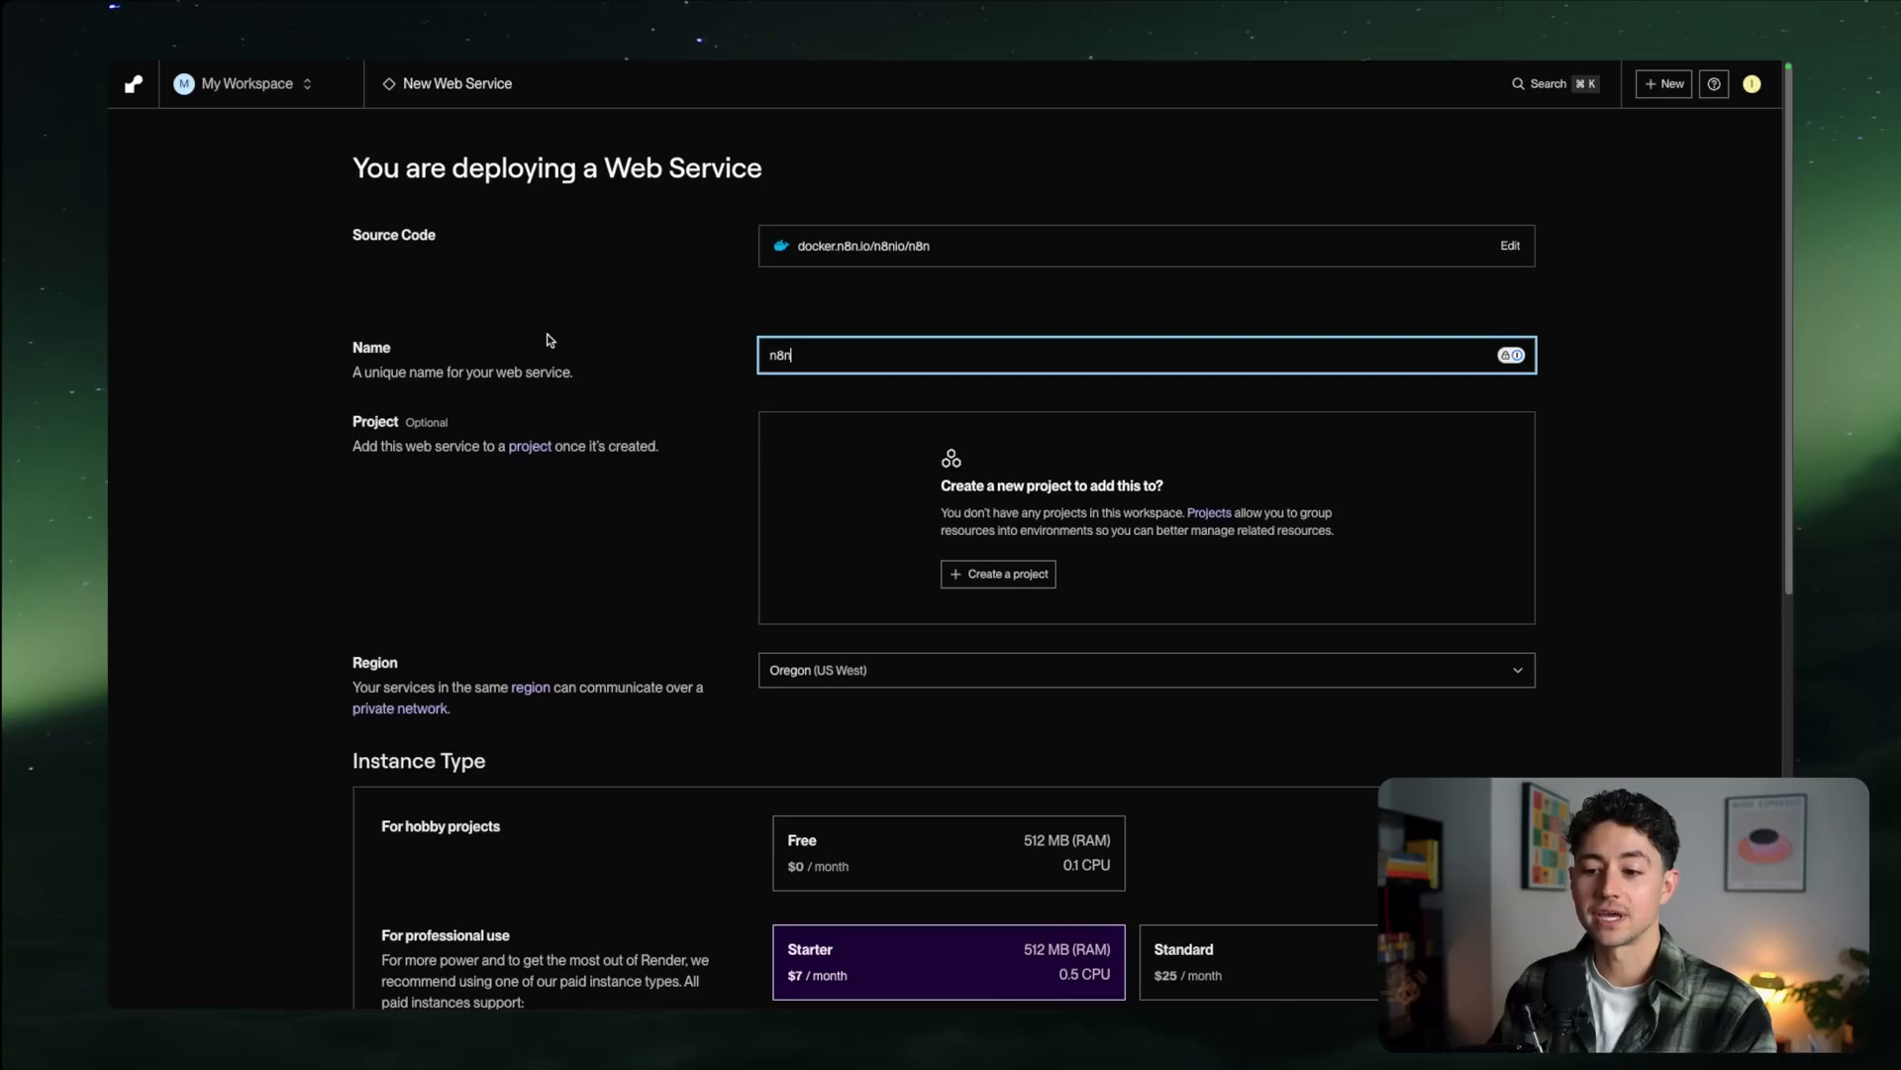
- Choose the Free instance type and deploy the n8n web service
{"action": "scroll", "coordinate": [548, 340], "scroll_direction": "down", "scroll_amount": 3}
{"action": "left_click", "coordinate": [841, 612]}
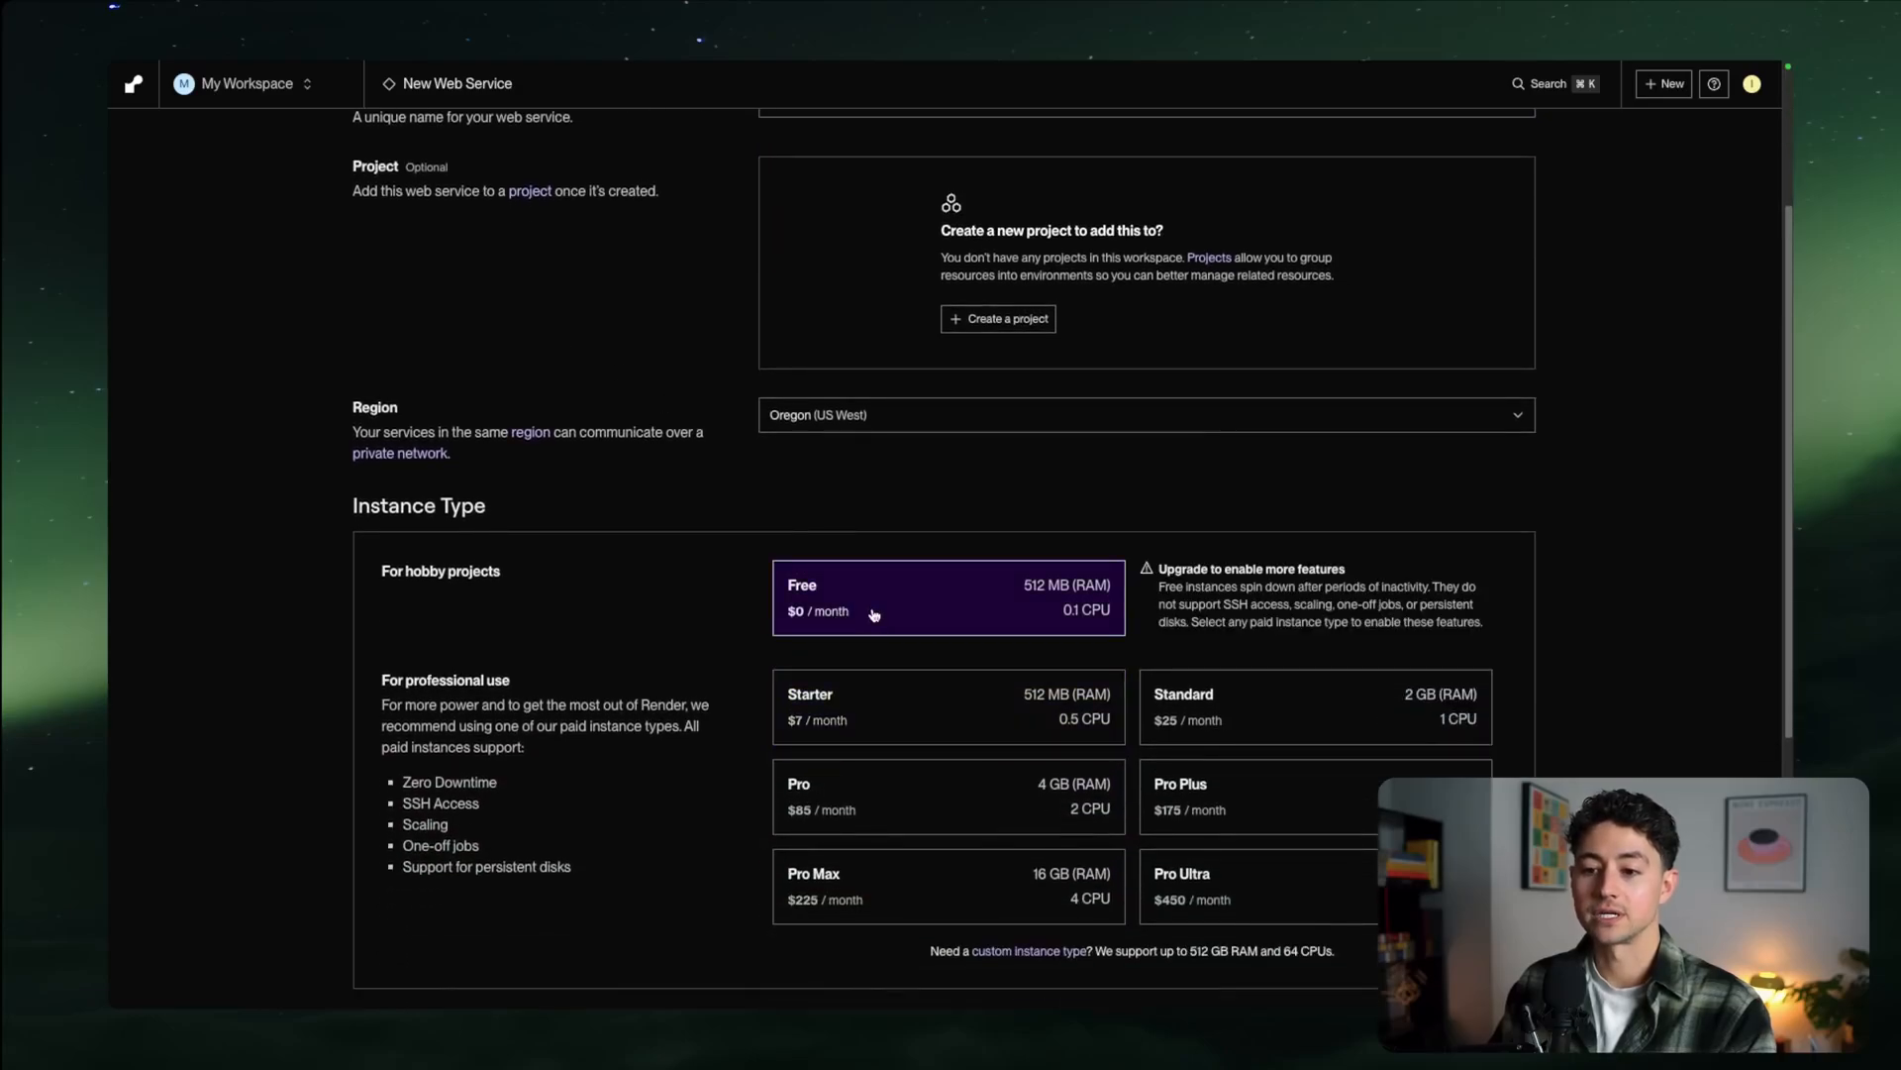
{"action": "scroll", "coordinate": [564, 591], "scroll_direction": "down", "scroll_amount": 5}
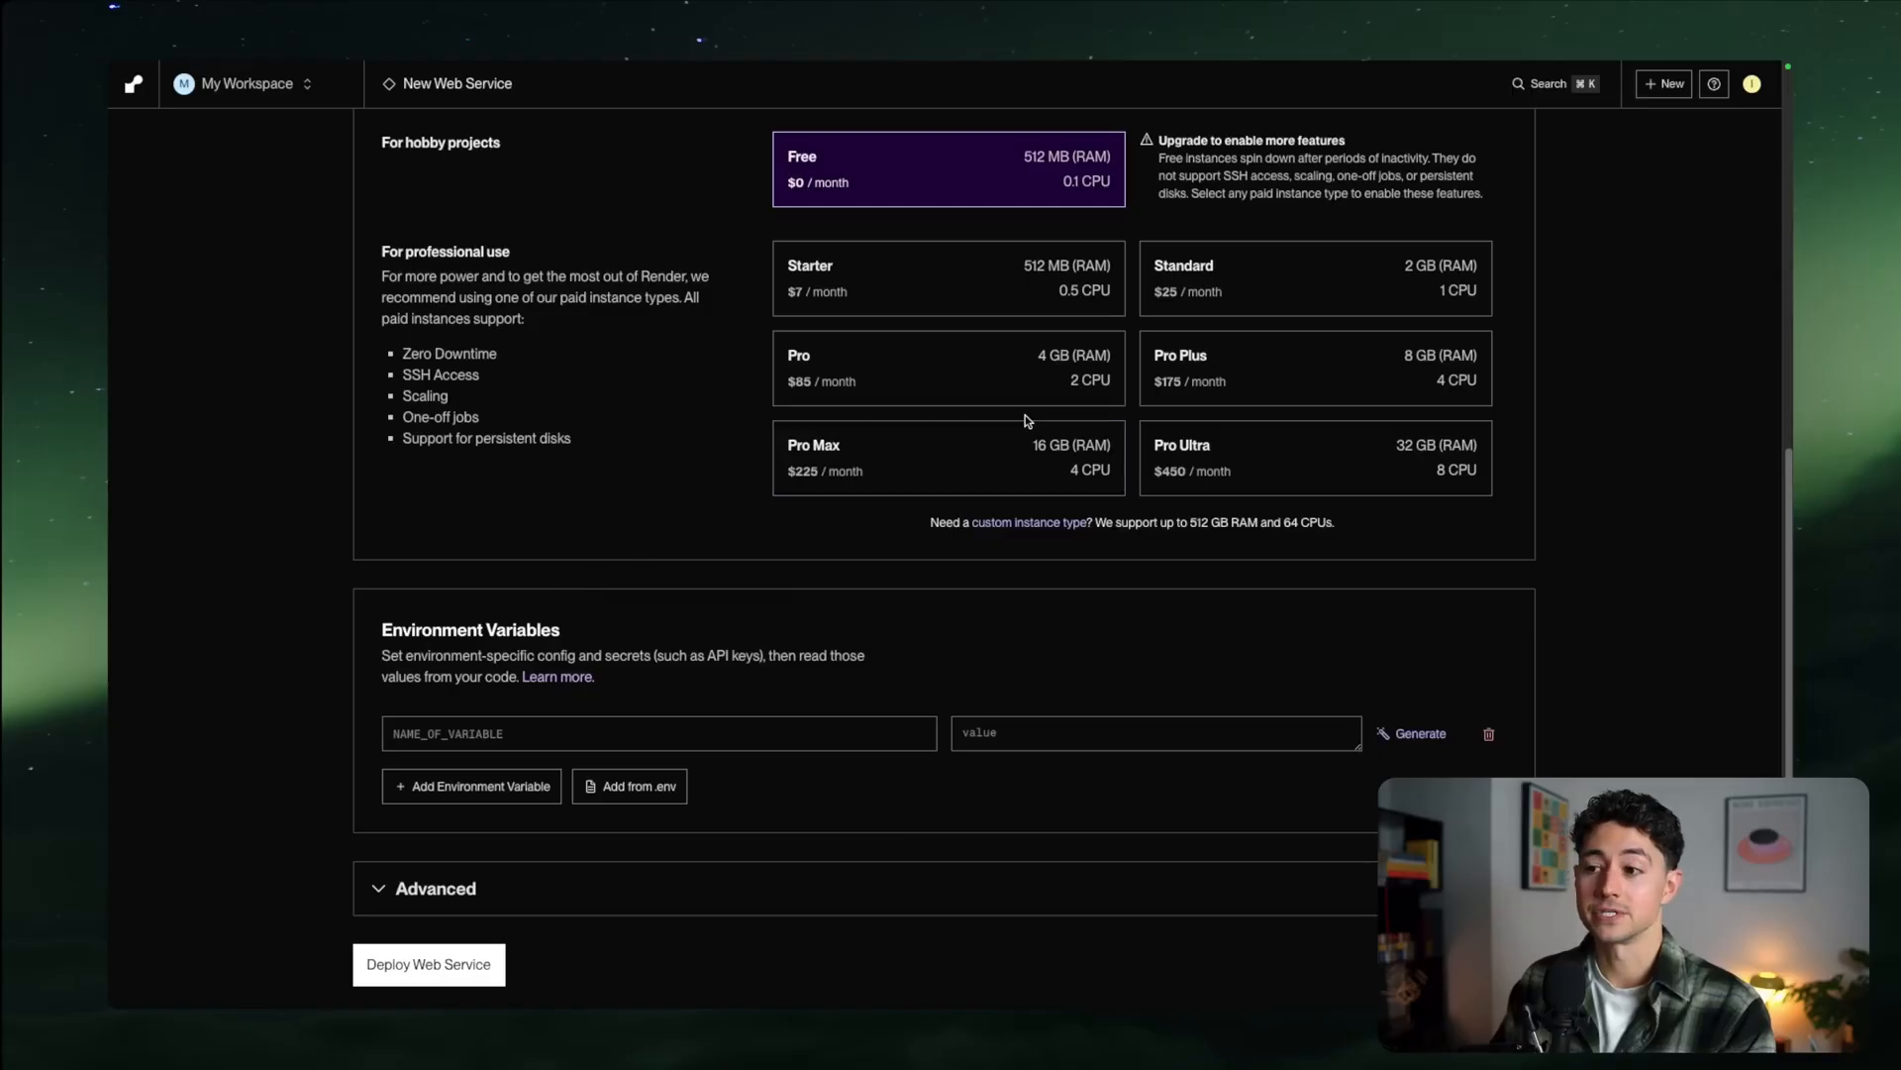
{"action": "scroll", "coordinate": [1114, 424], "scroll_direction": "up", "scroll_amount": 1}
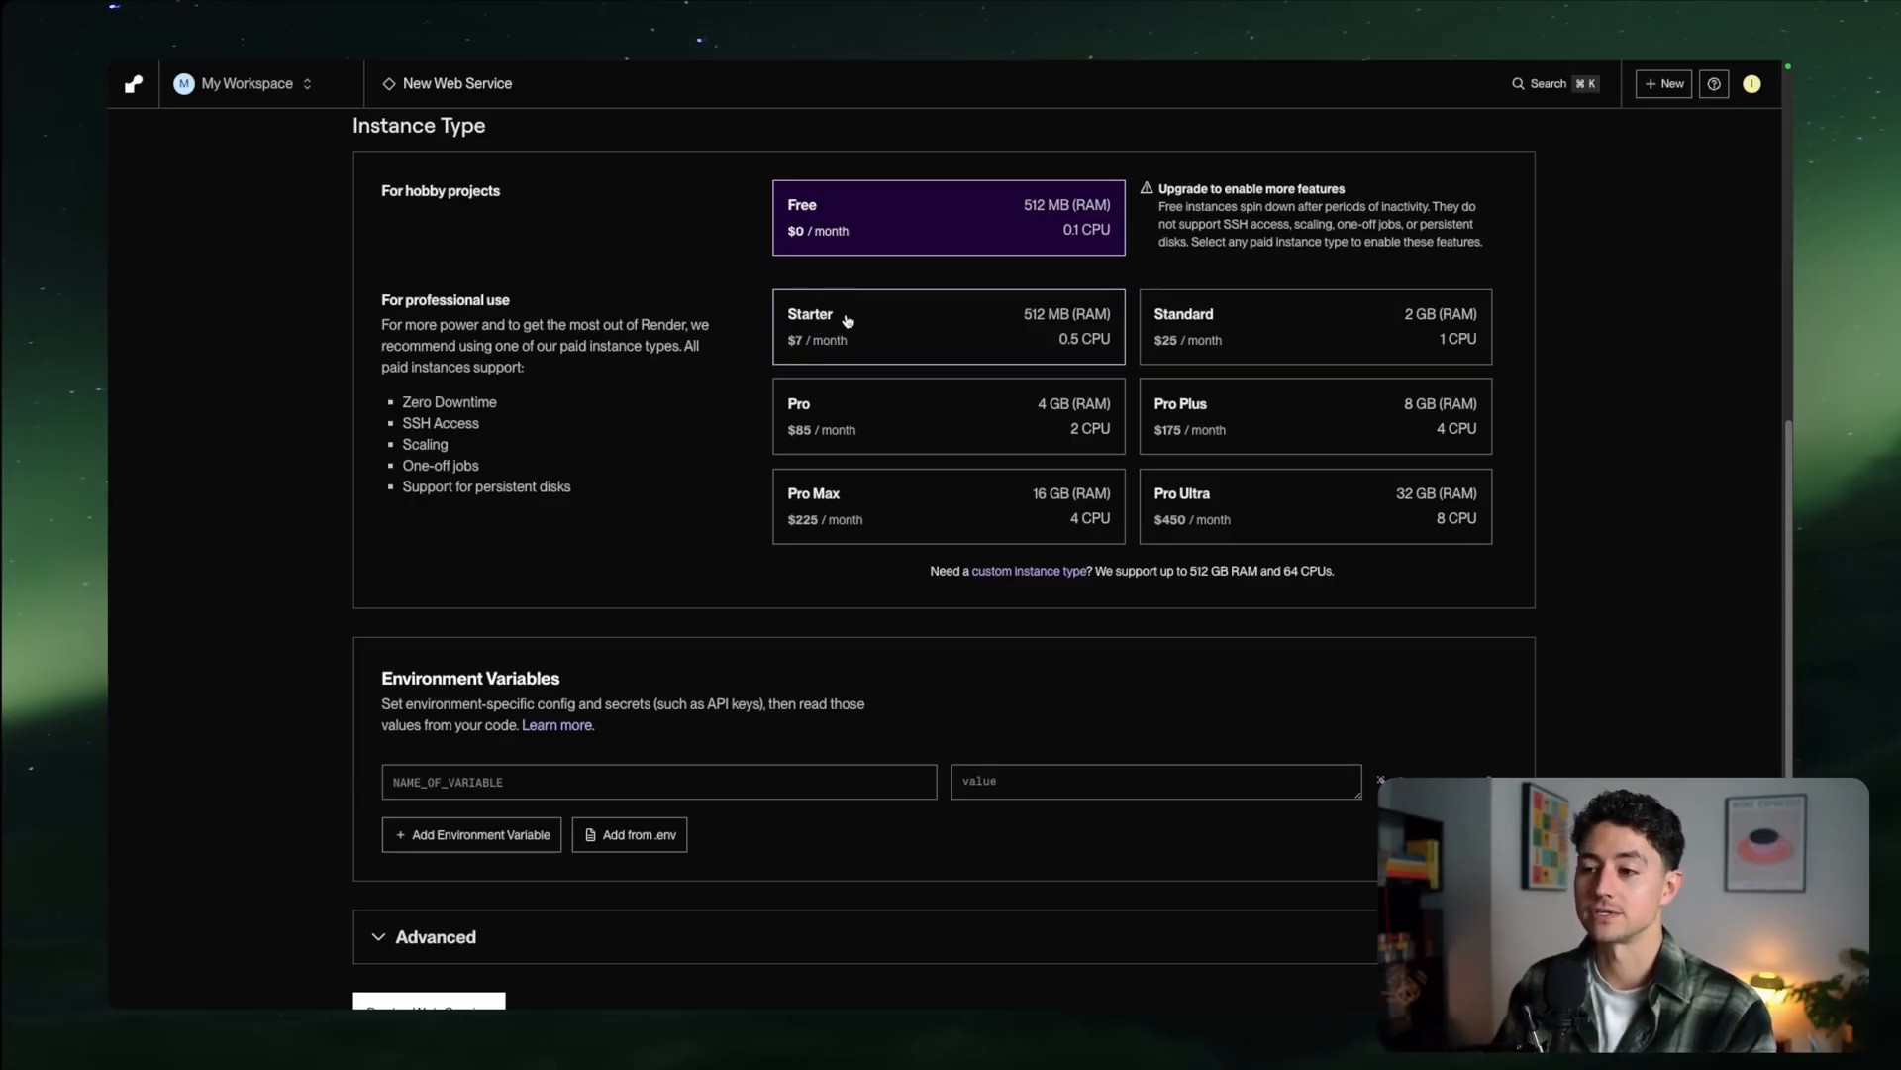
{"action": "scroll", "coordinate": [651, 307], "scroll_direction": "down", "scroll_amount": 1}
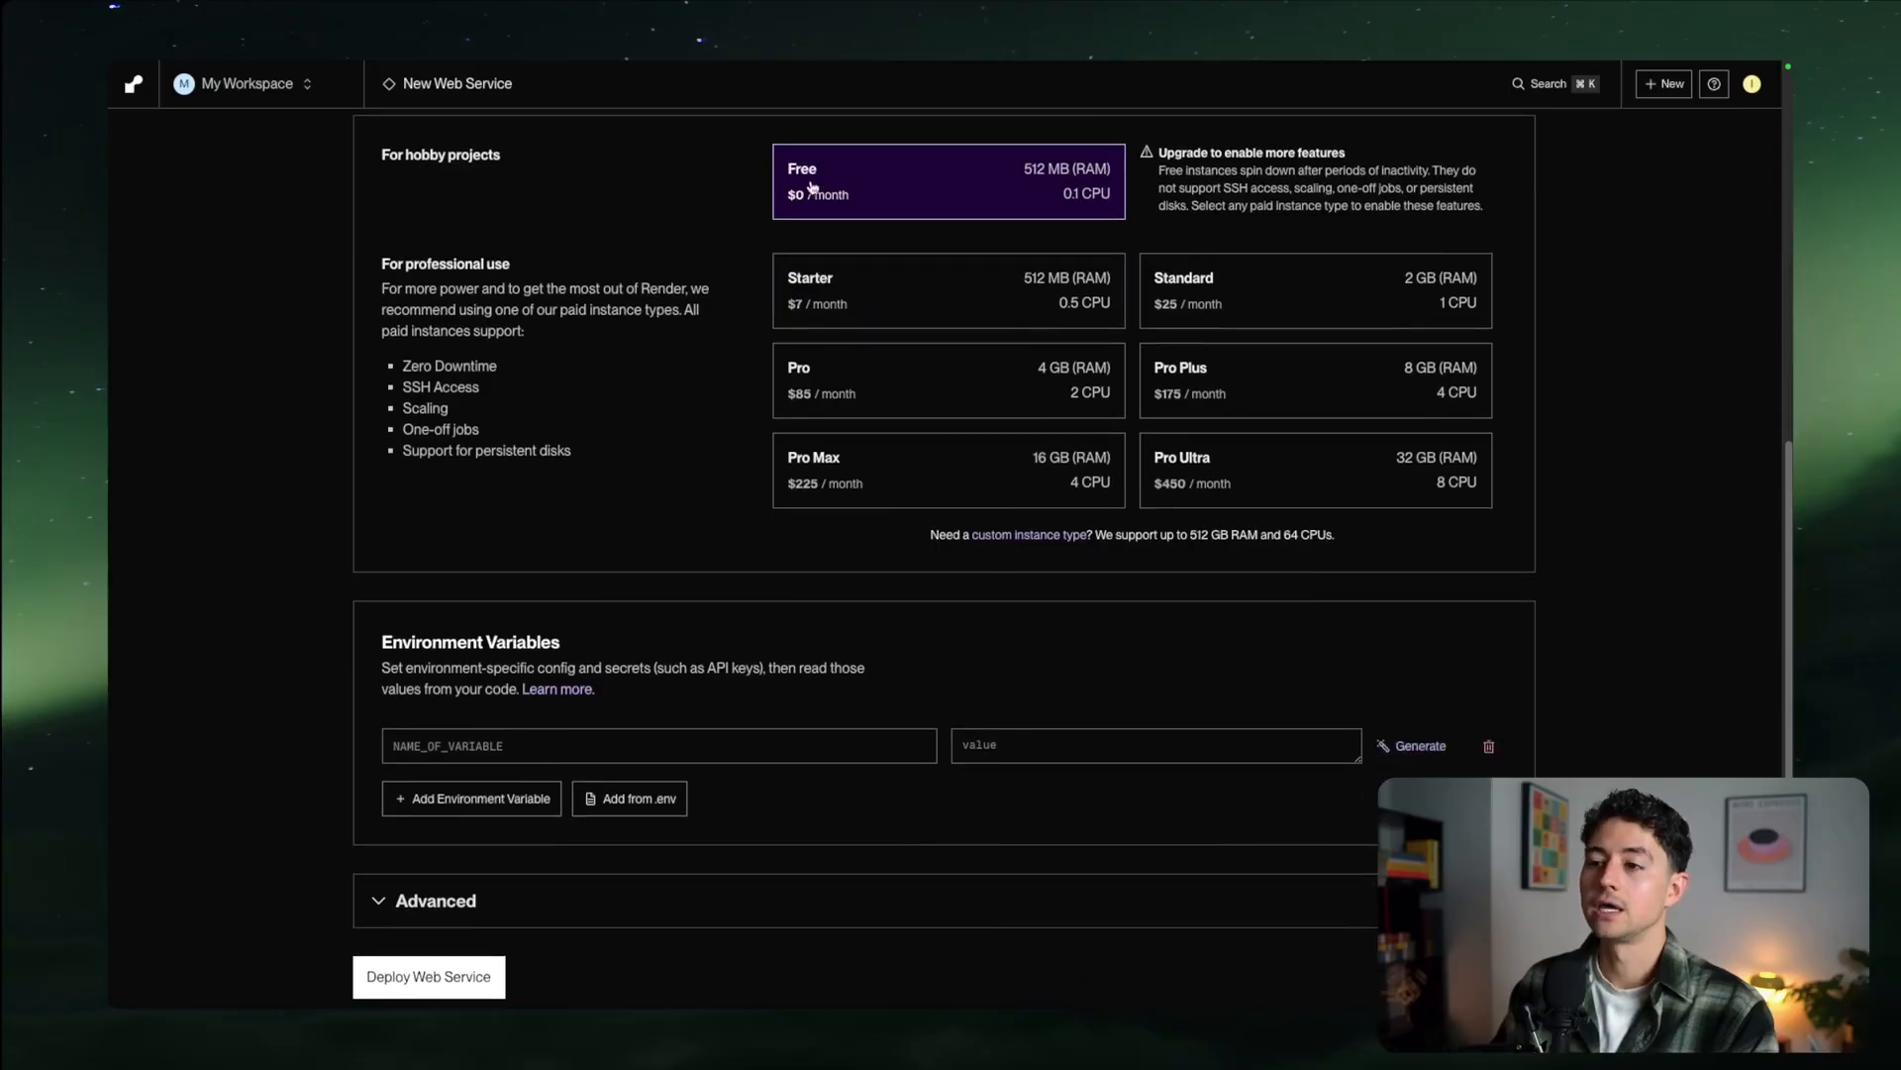
{"action": "scroll", "coordinate": [573, 376], "scroll_direction": "down", "scroll_amount": 2}
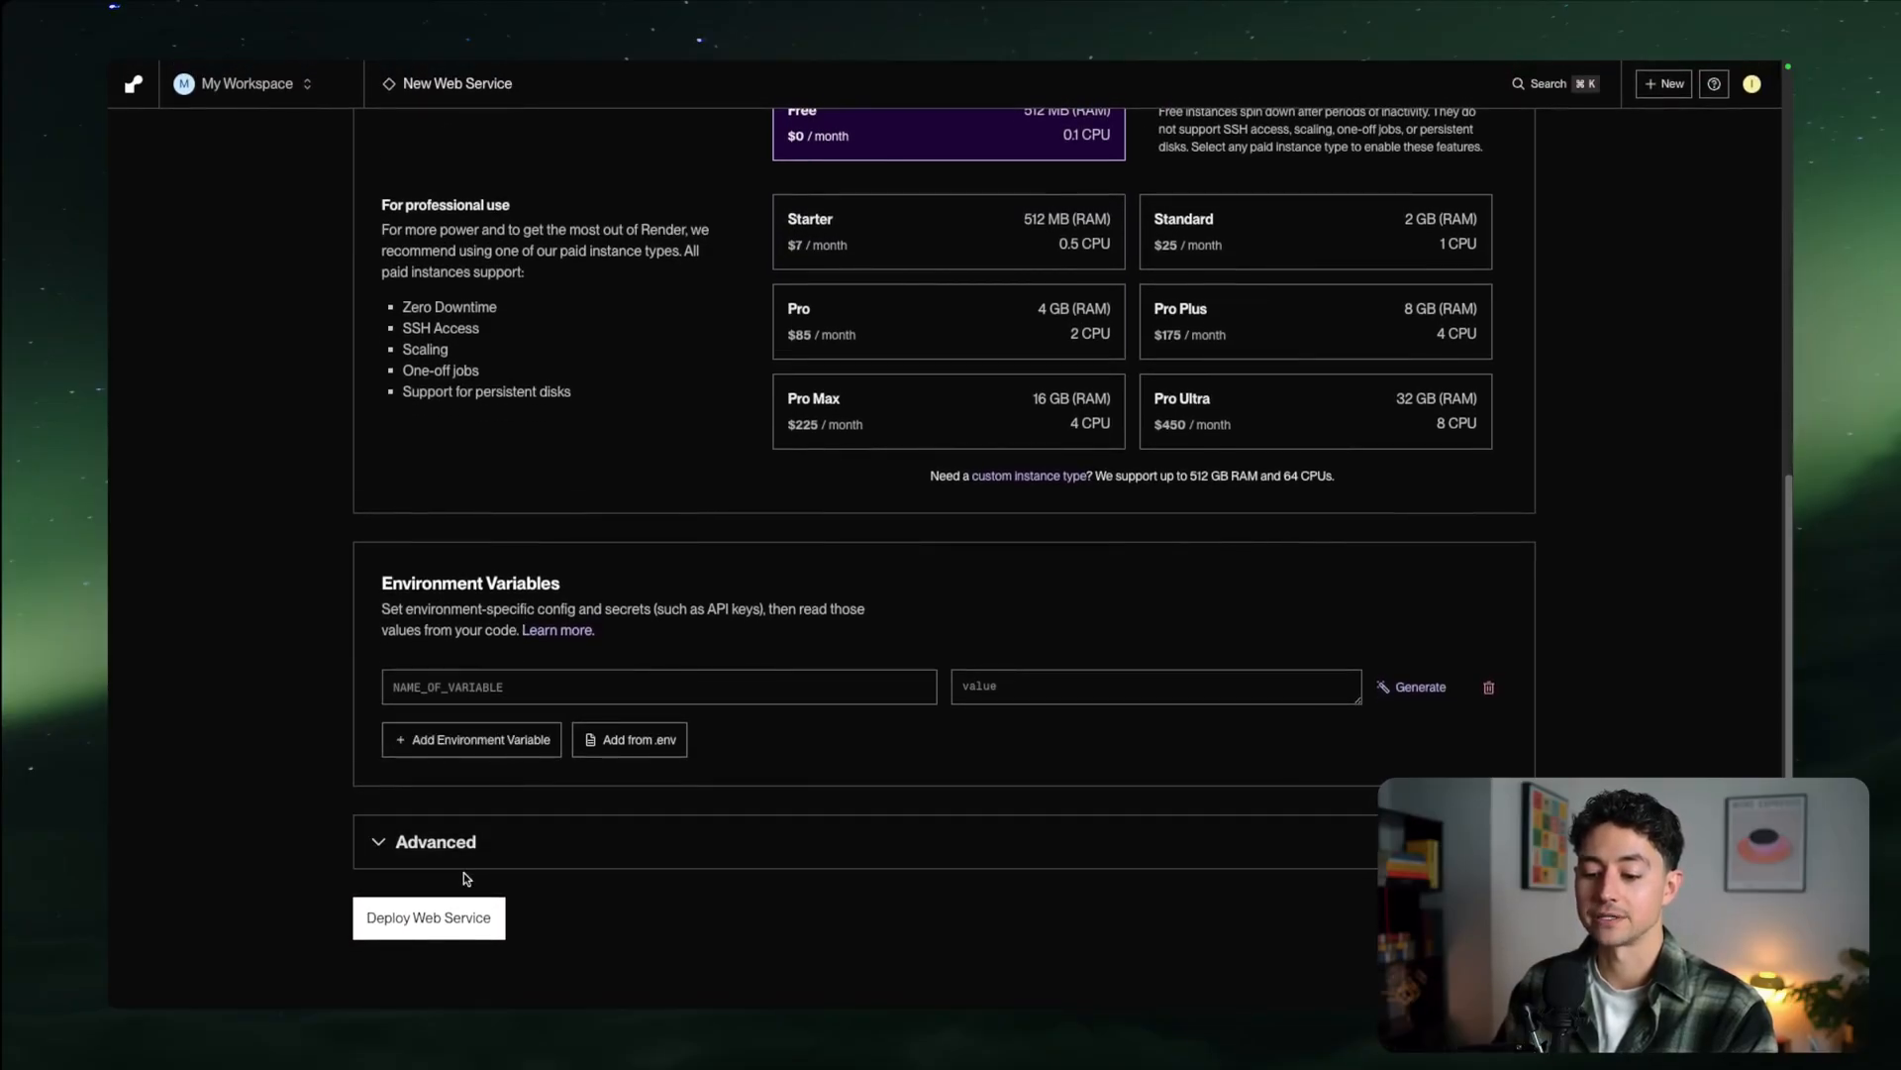
{"action": "left_click", "coordinate": [455, 925]}
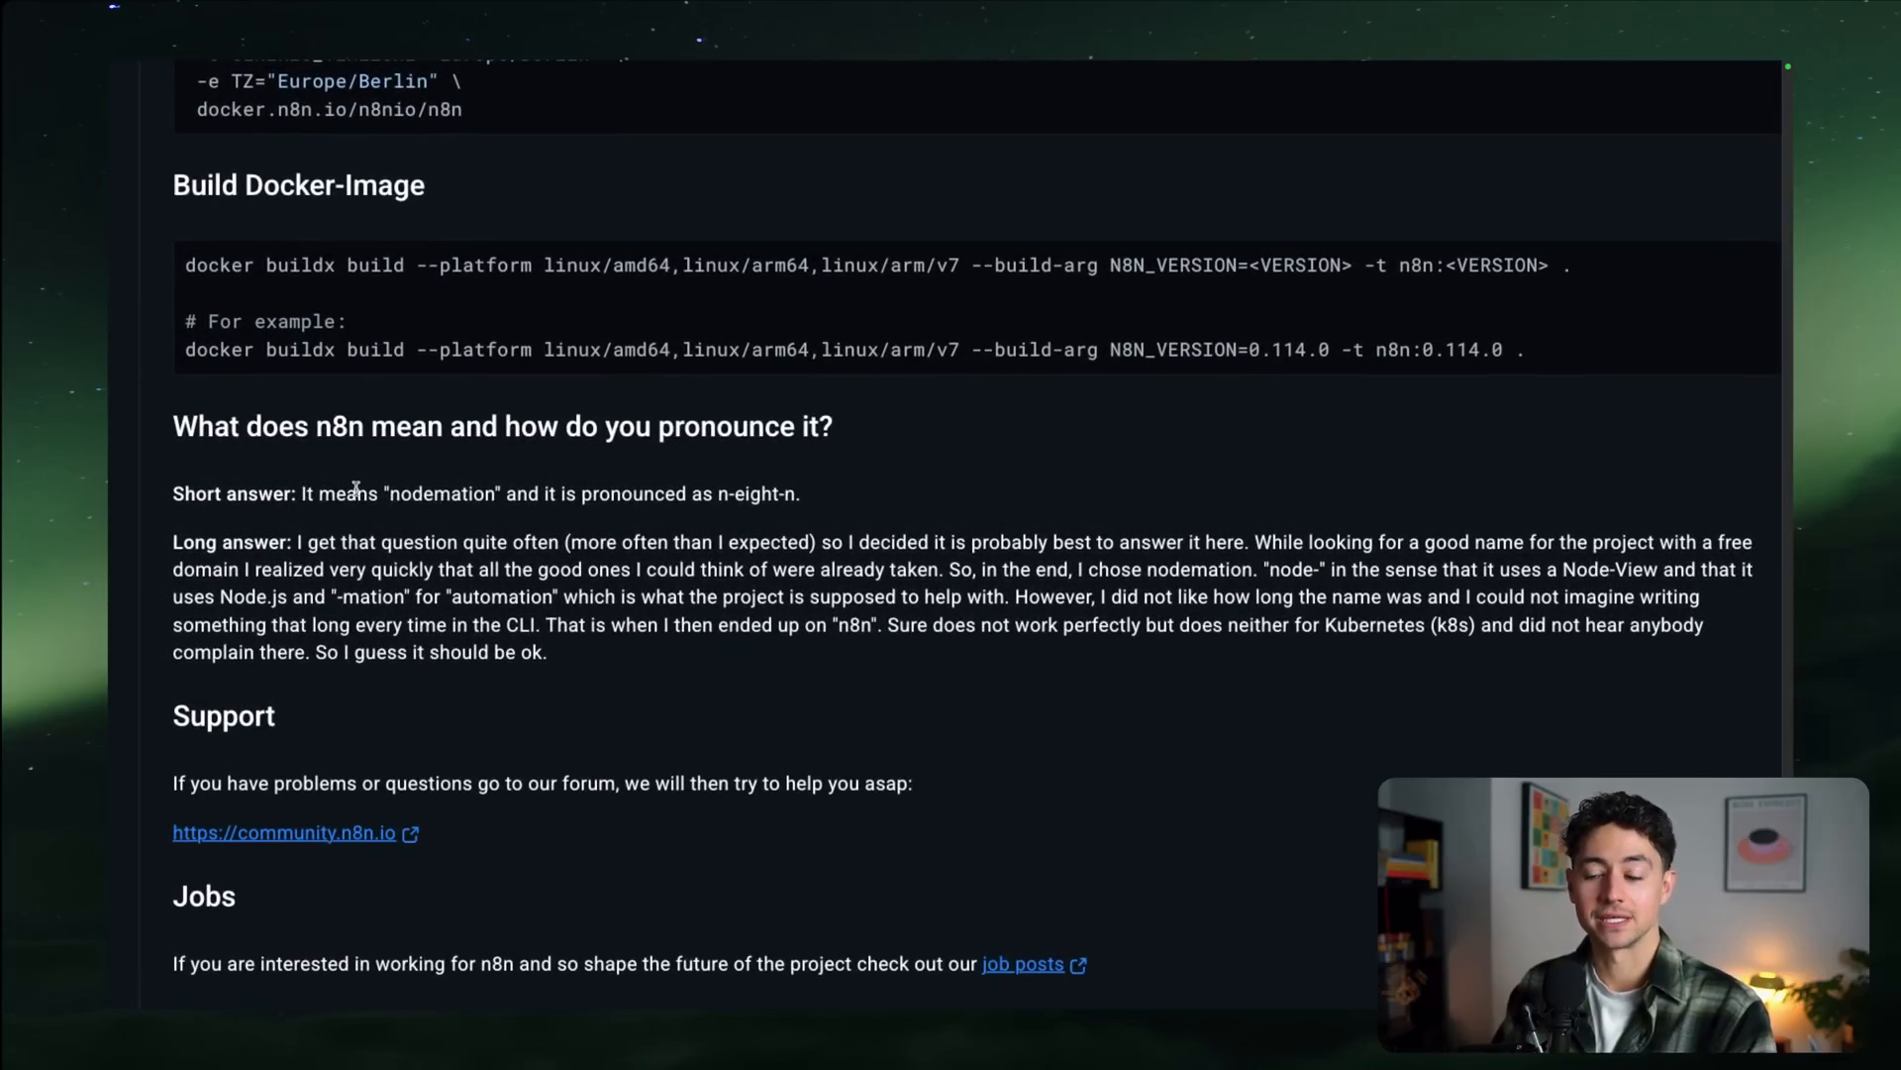
- Highlight and then clear the n8n pronunciation sentence on the Docker Hub page
{"action": "left_click_drag", "start_coordinate": [510, 497], "coordinate": [804, 495]}
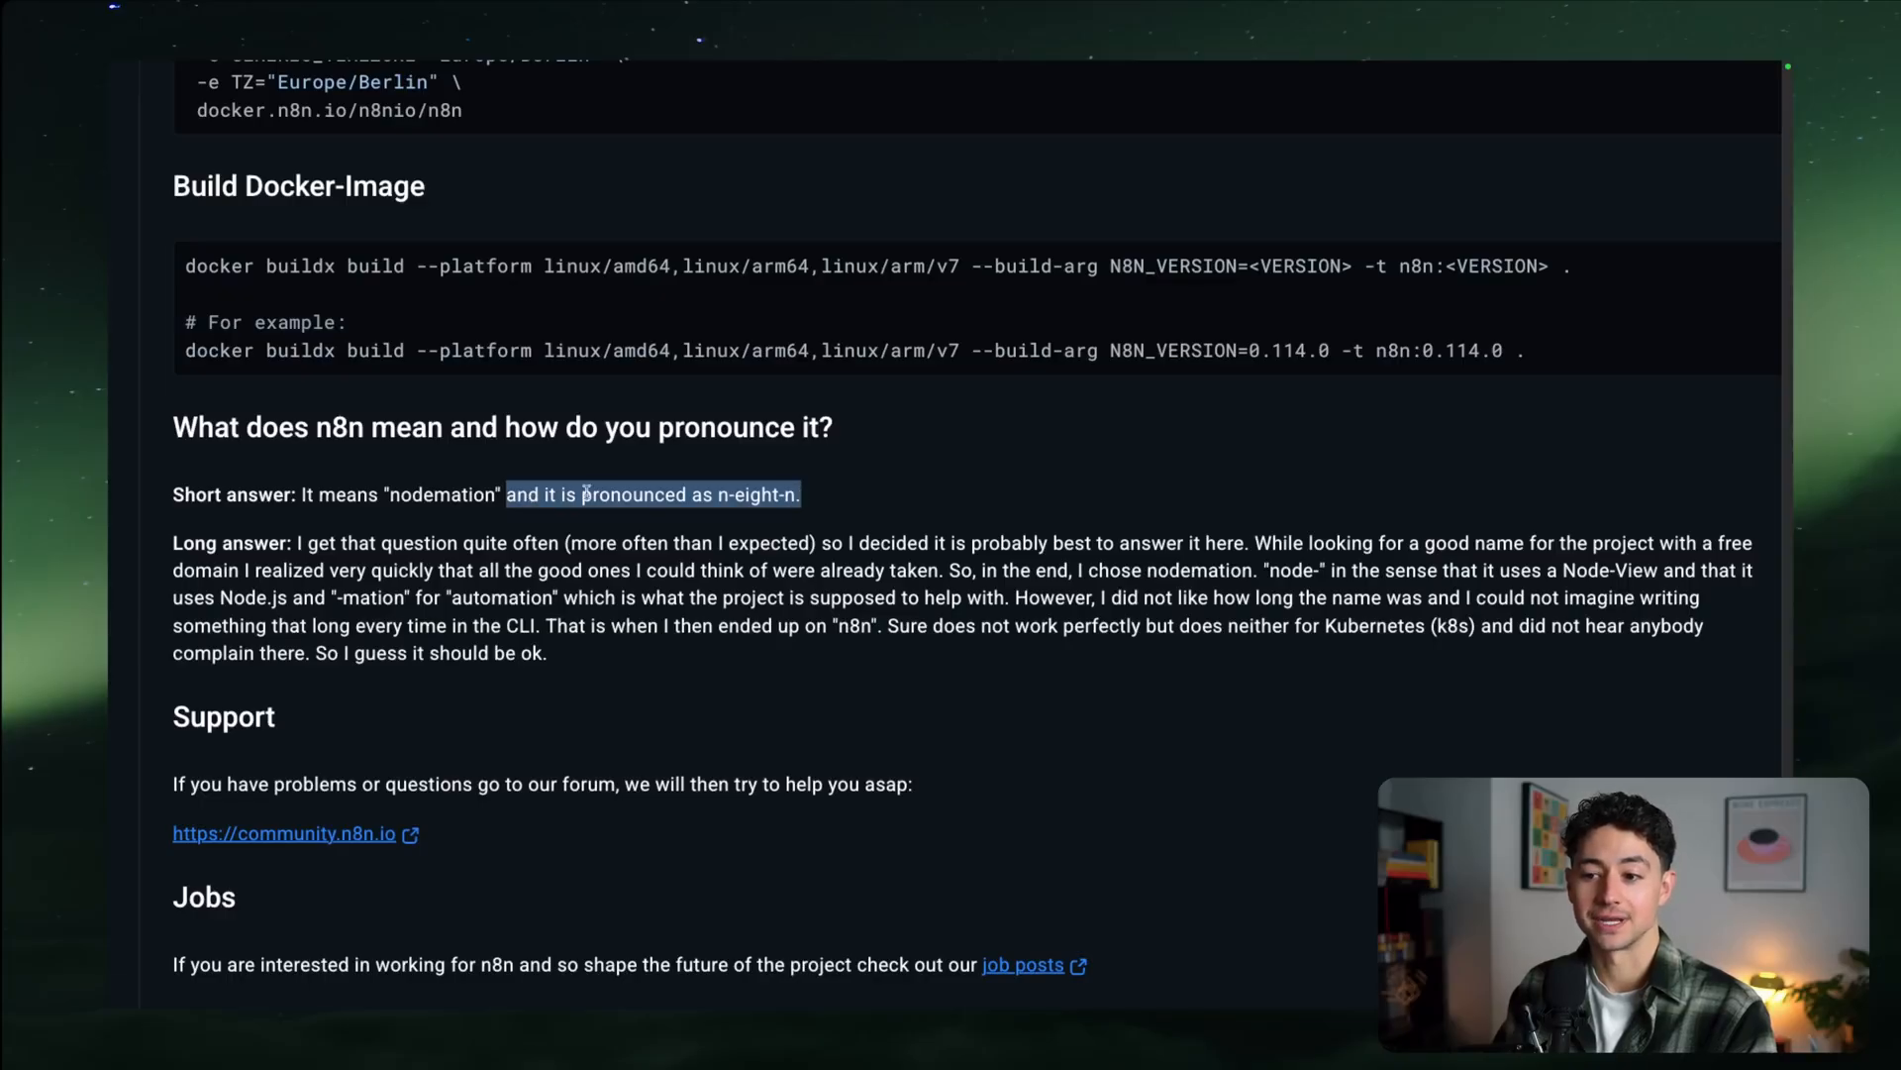
{"action": "left_click", "coordinate": [714, 497]}
{"action": "scroll", "coordinate": [731, 515], "scroll_direction": "right", "scroll_amount": 2}
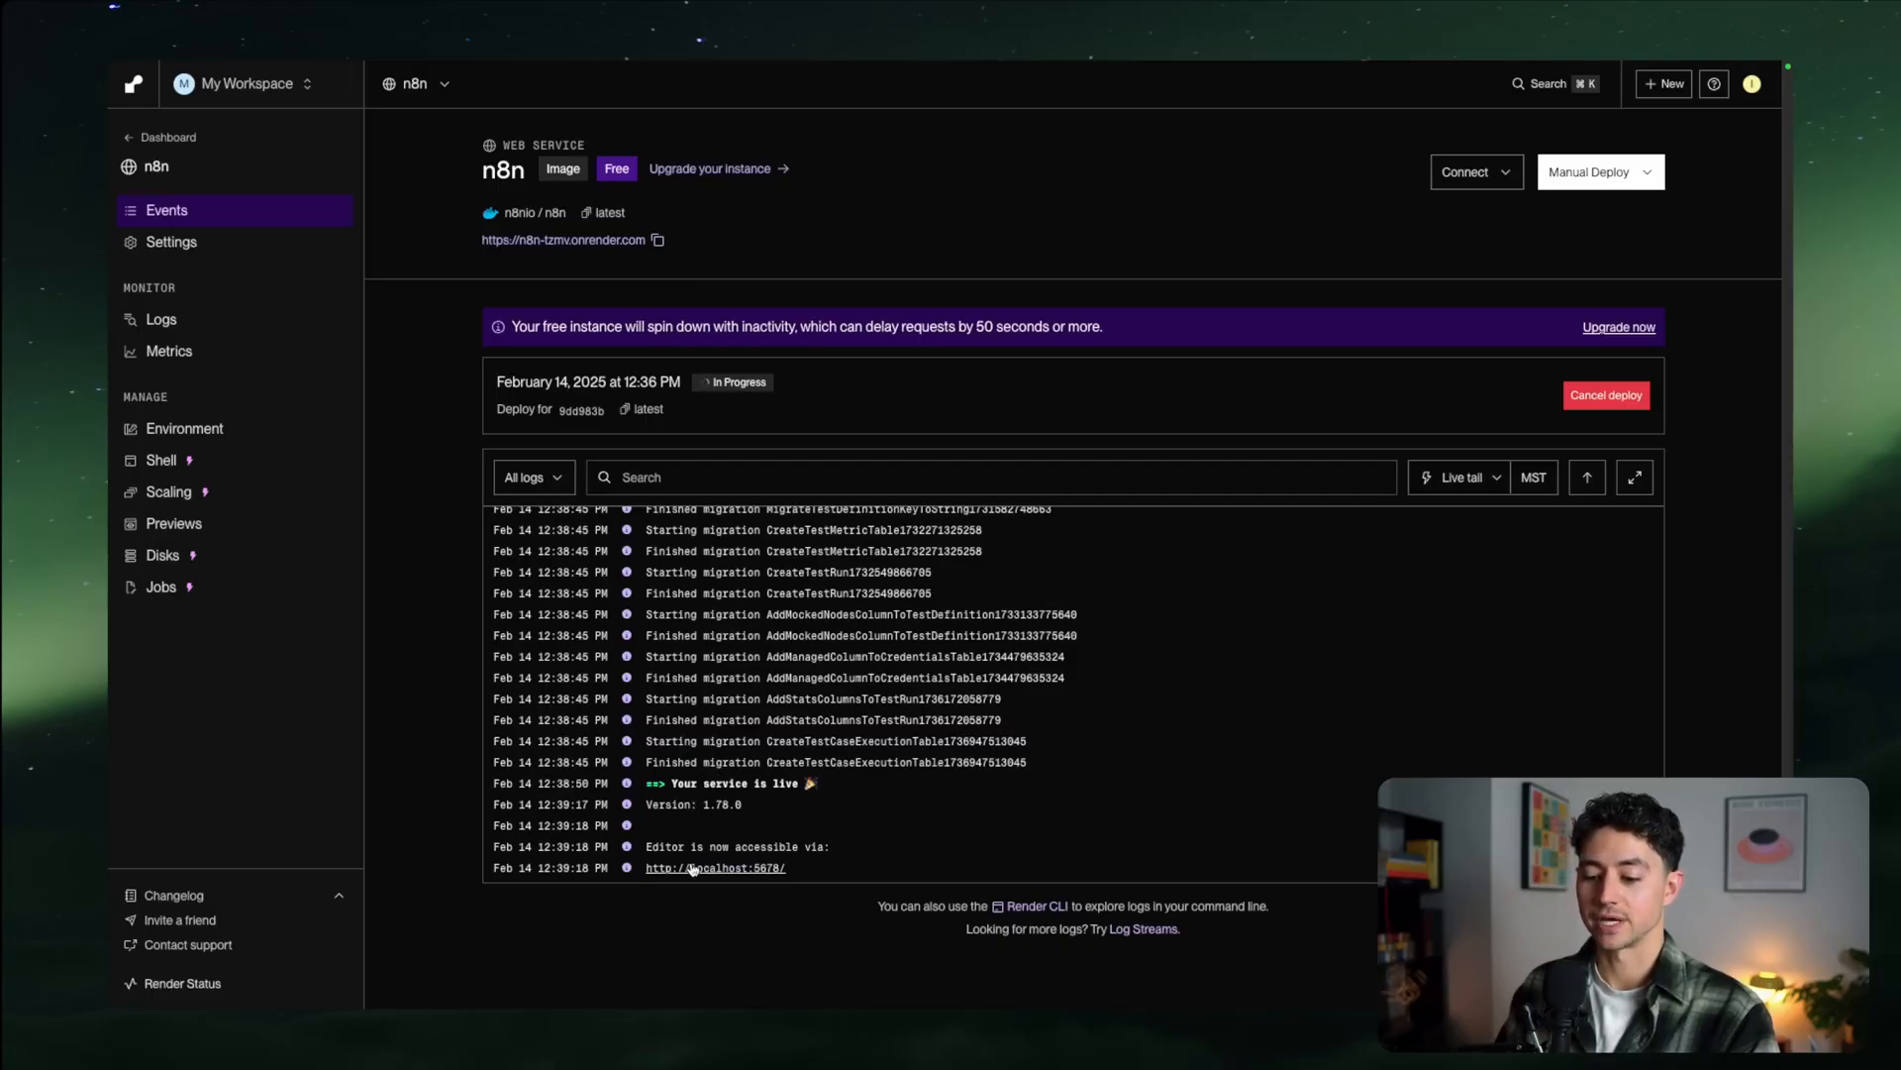
- Open the deployed n8n URL and submit the owner's e-mail, first name, last name and password
{"action": "left_click", "coordinate": [553, 241]}
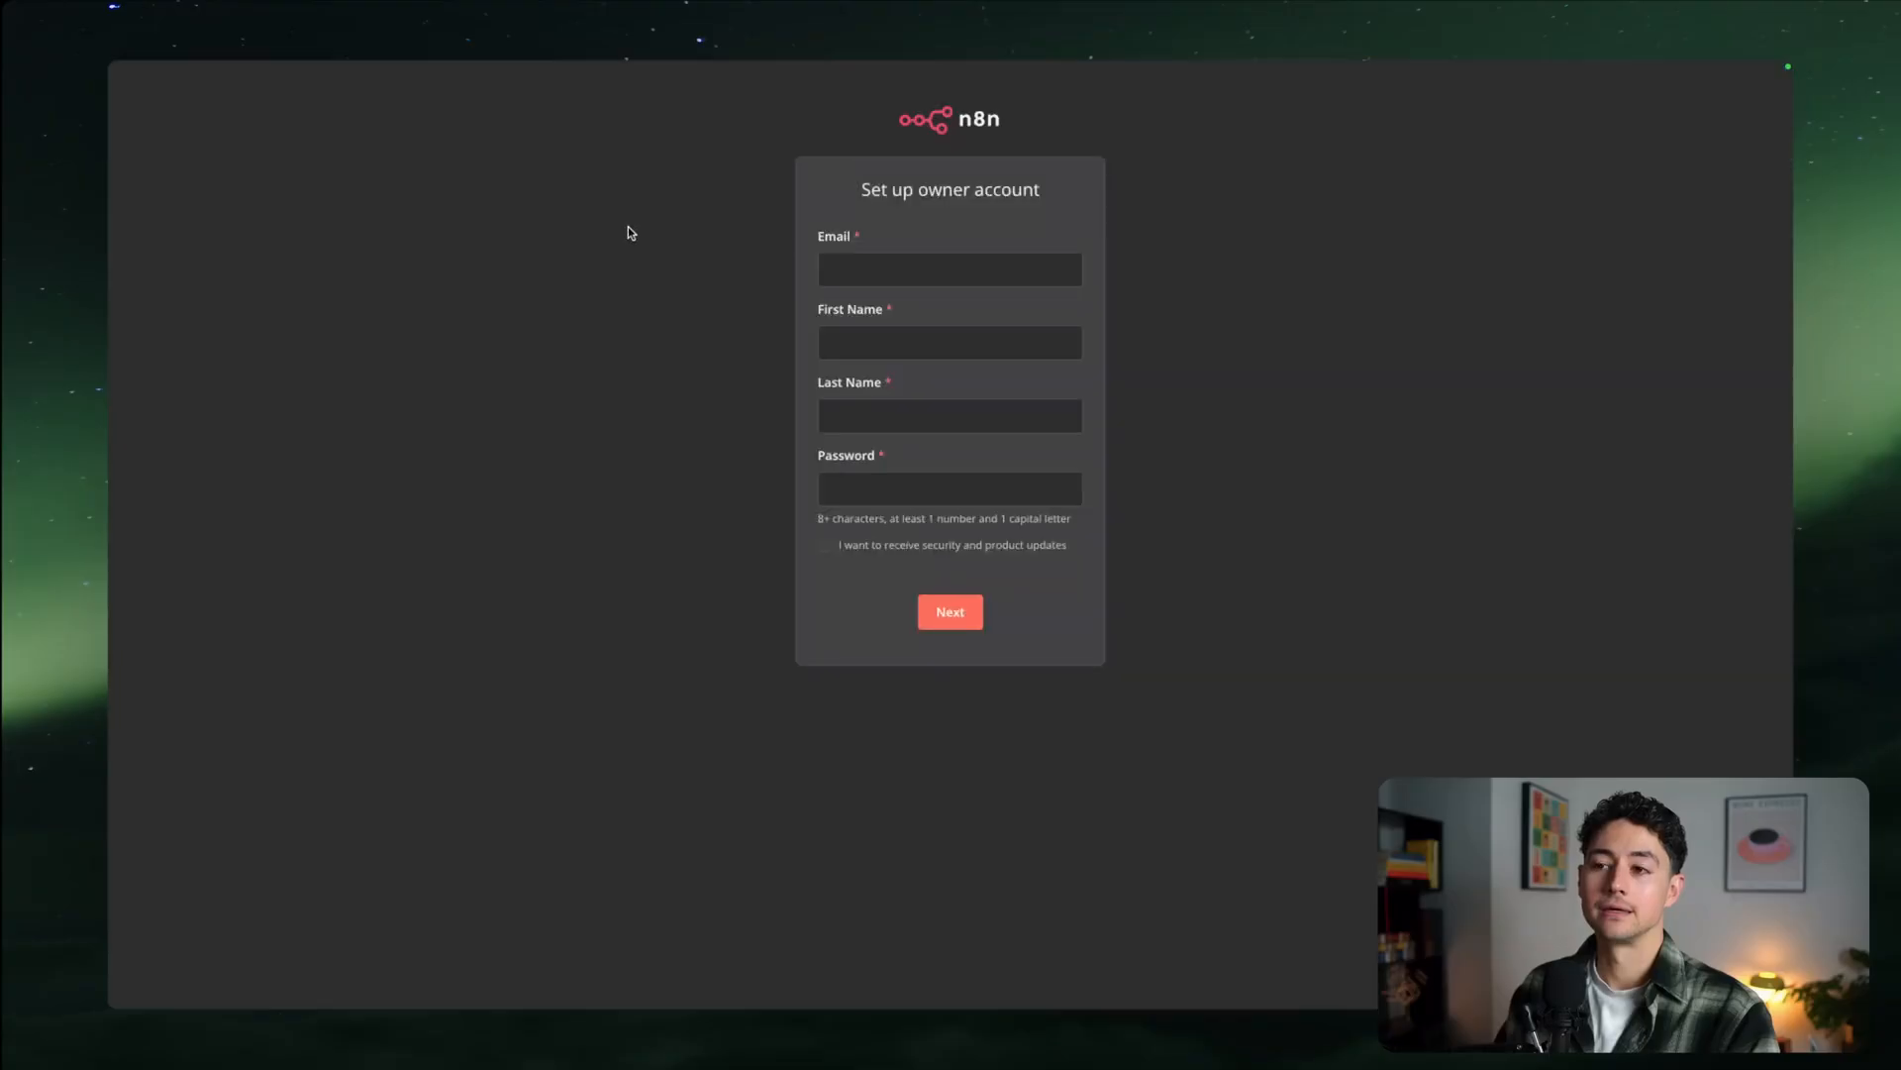
{"action": "left_click", "coordinate": [902, 266]}
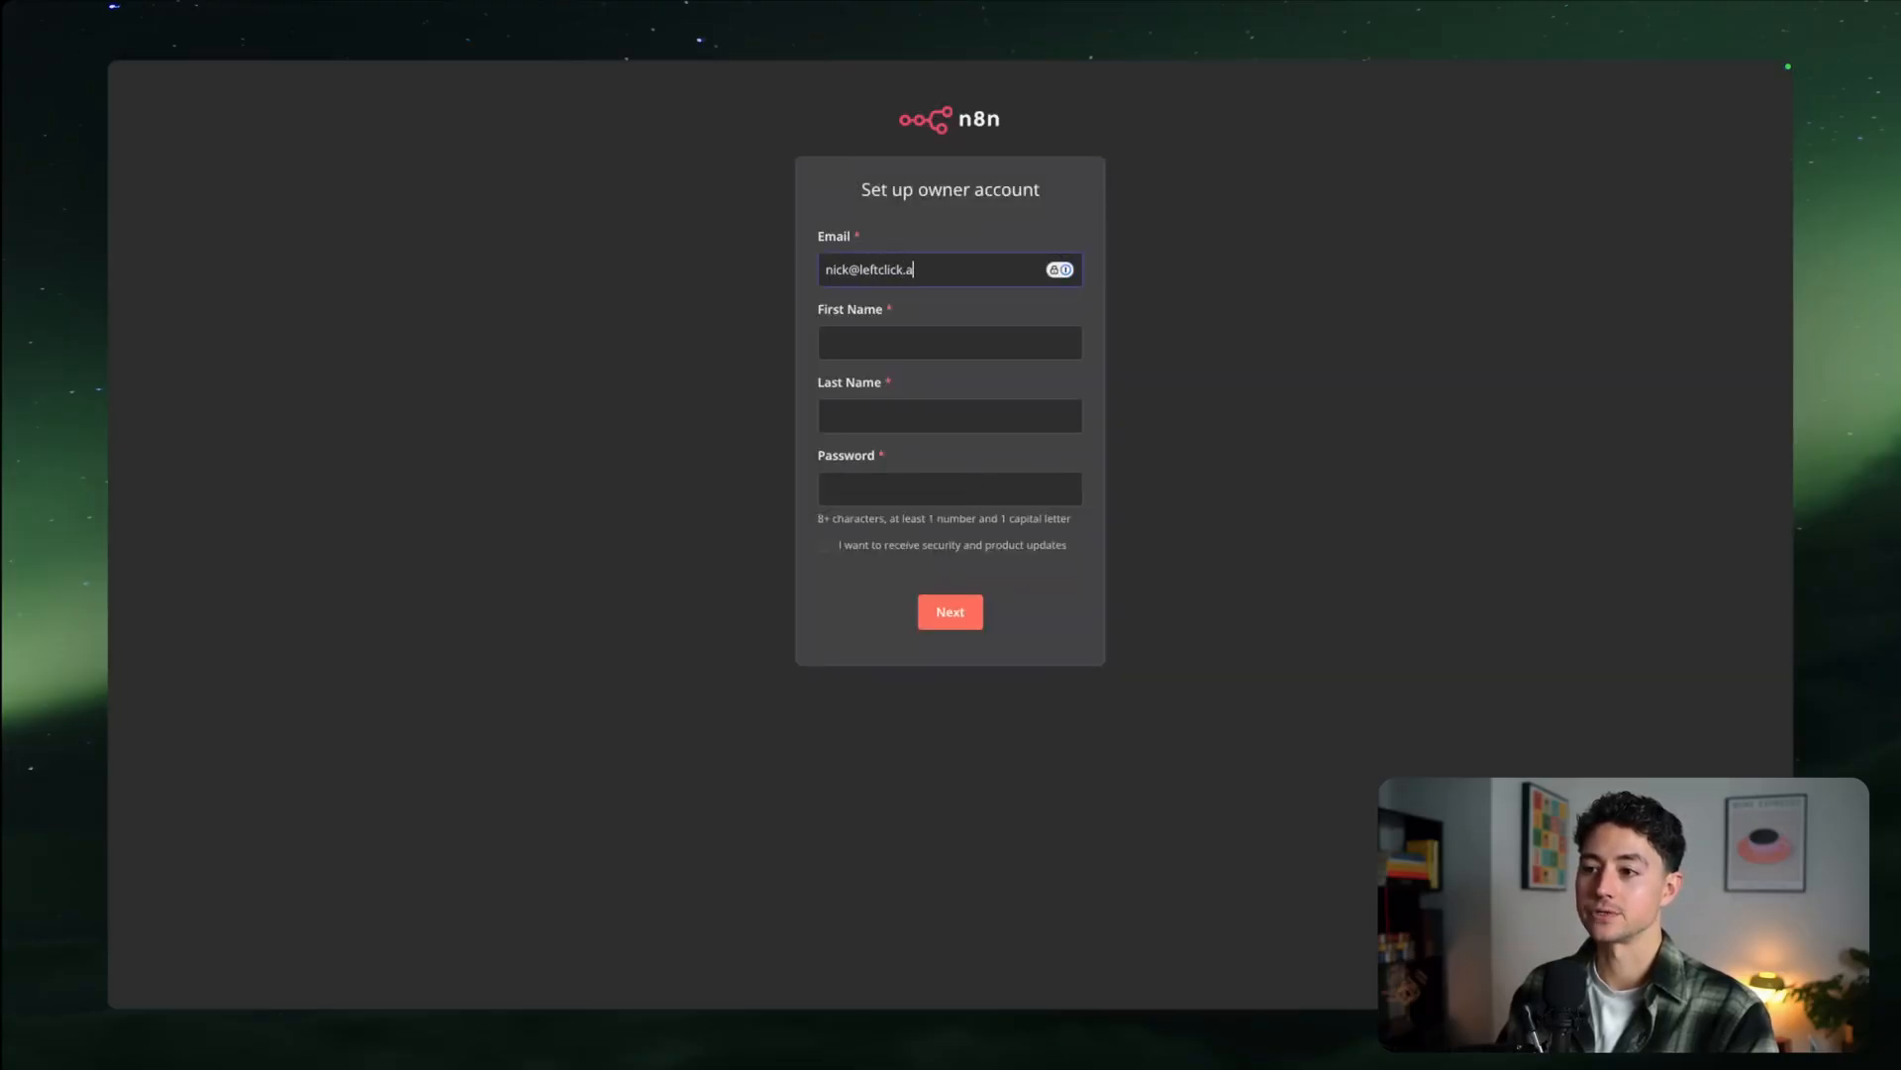
{"action": "key", "text": "Tab"}
{"action": "type", "text": "Nickolas"}
{"action": "key", "text": "Tab"}
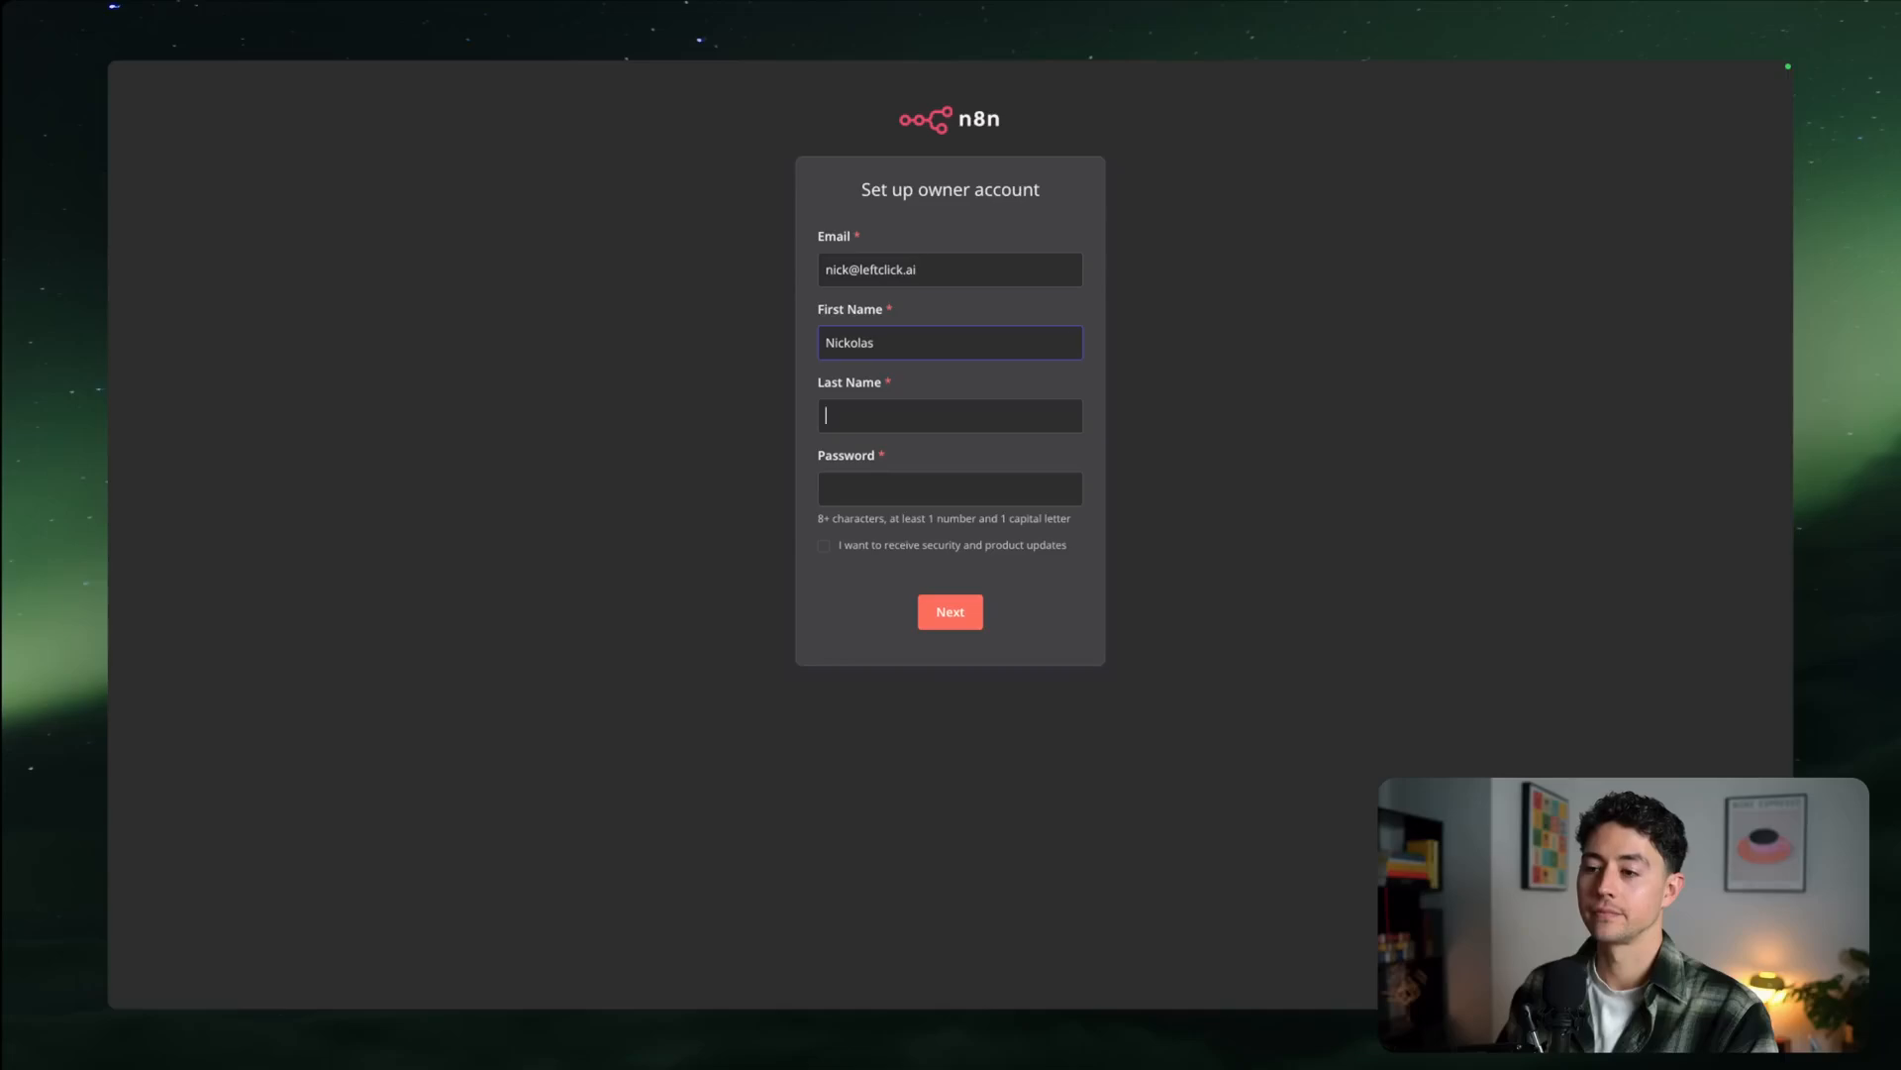
{"action": "type", "text": "Saraev"}
{"action": "key", "text": "Tab"}
{"action": "type", "text": "•••••••••"}
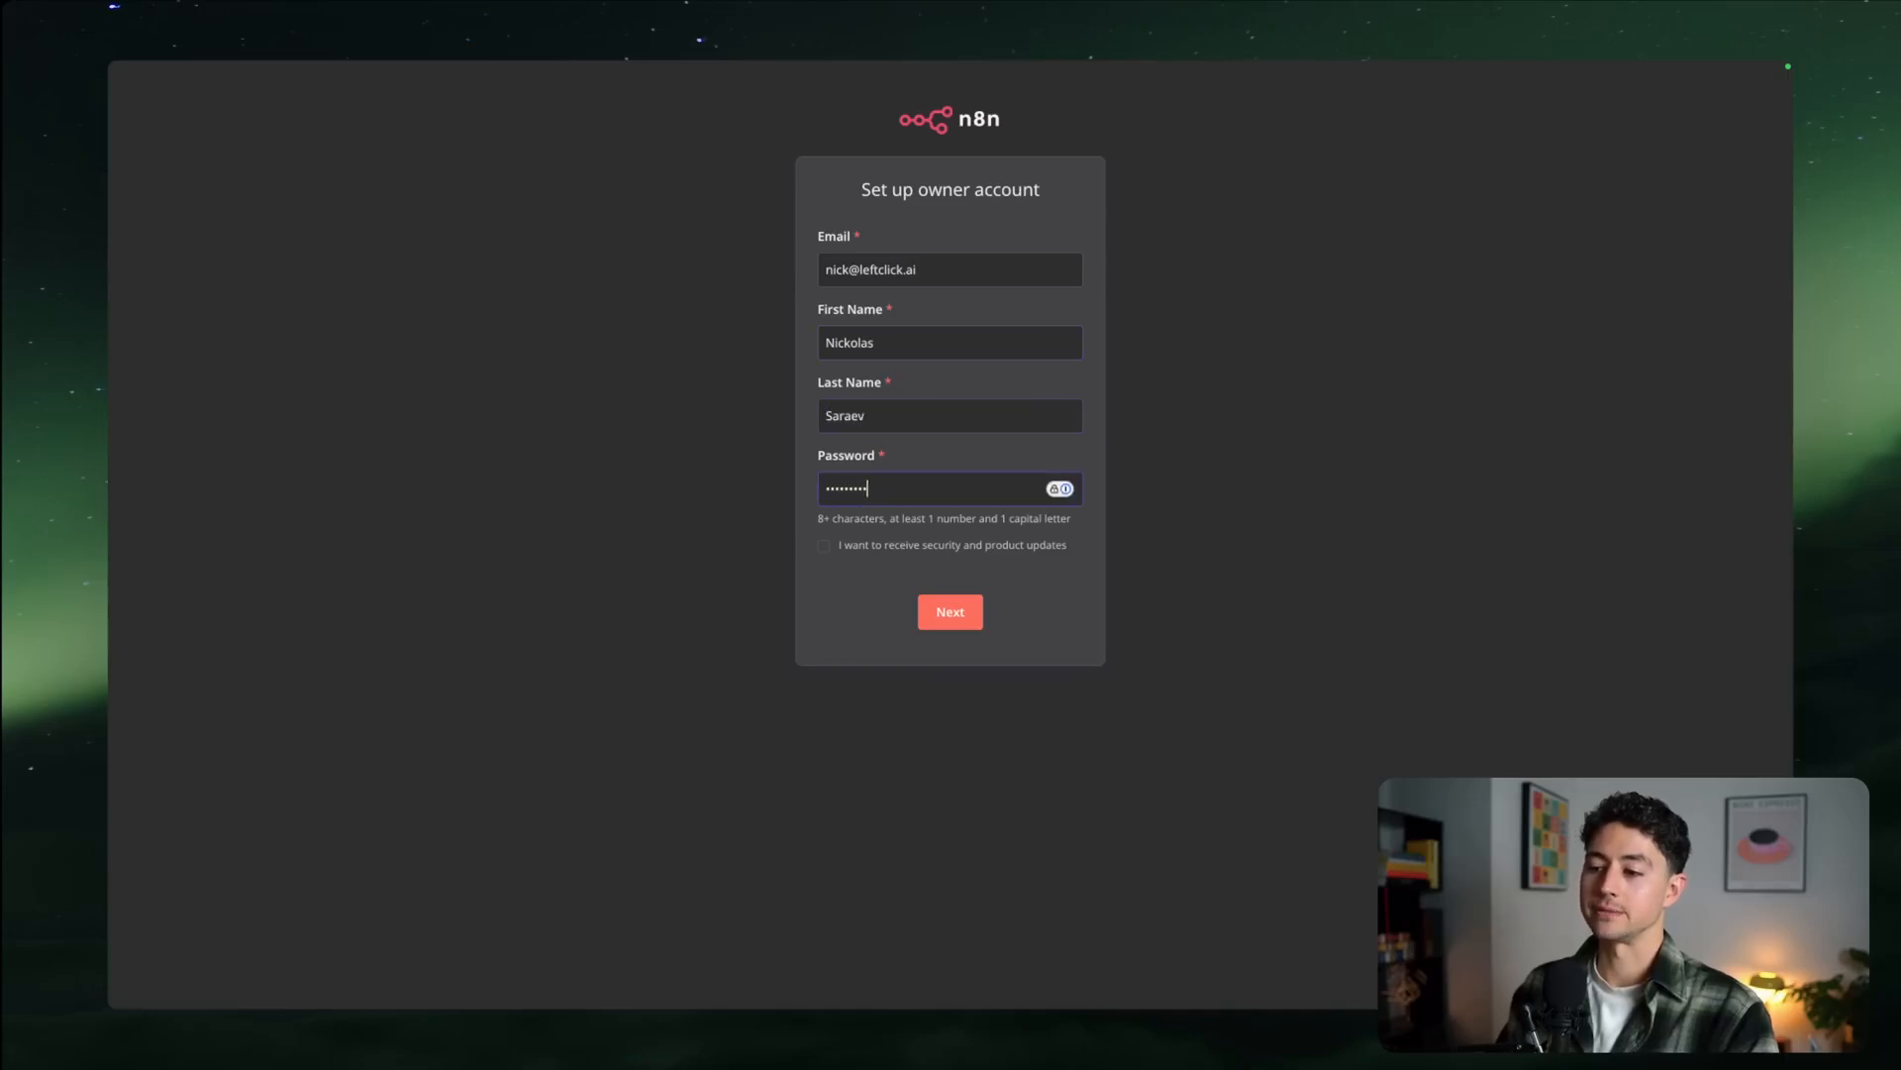
{"action": "type", "text": "••"}
{"action": "left_click", "coordinate": [942, 603]}
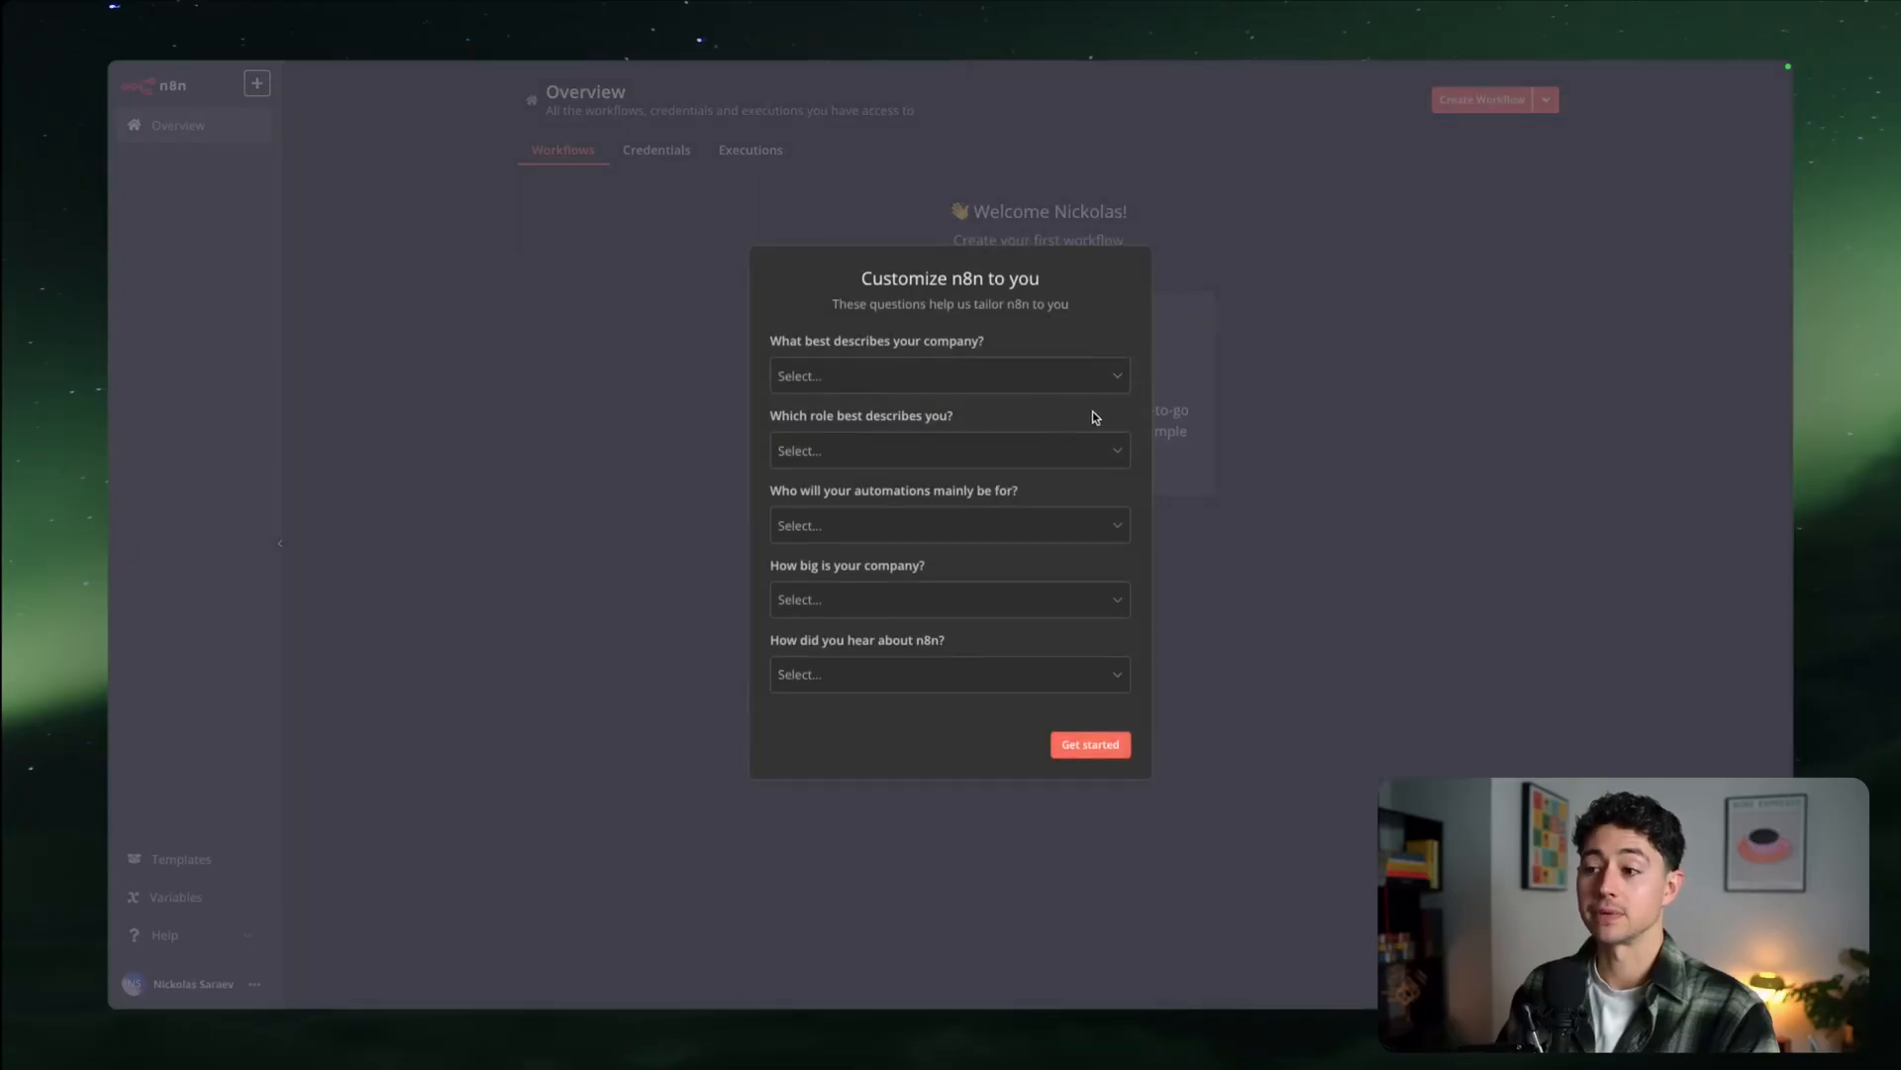
- Answer Software as a service, Business Owner, Myself, Less than 20 people and Google
{"action": "left_click", "coordinate": [1079, 377]}
{"action": "left_click", "coordinate": [1045, 420]}
{"action": "left_click", "coordinate": [1034, 451]}
{"action": "left_click", "coordinate": [1005, 493]}
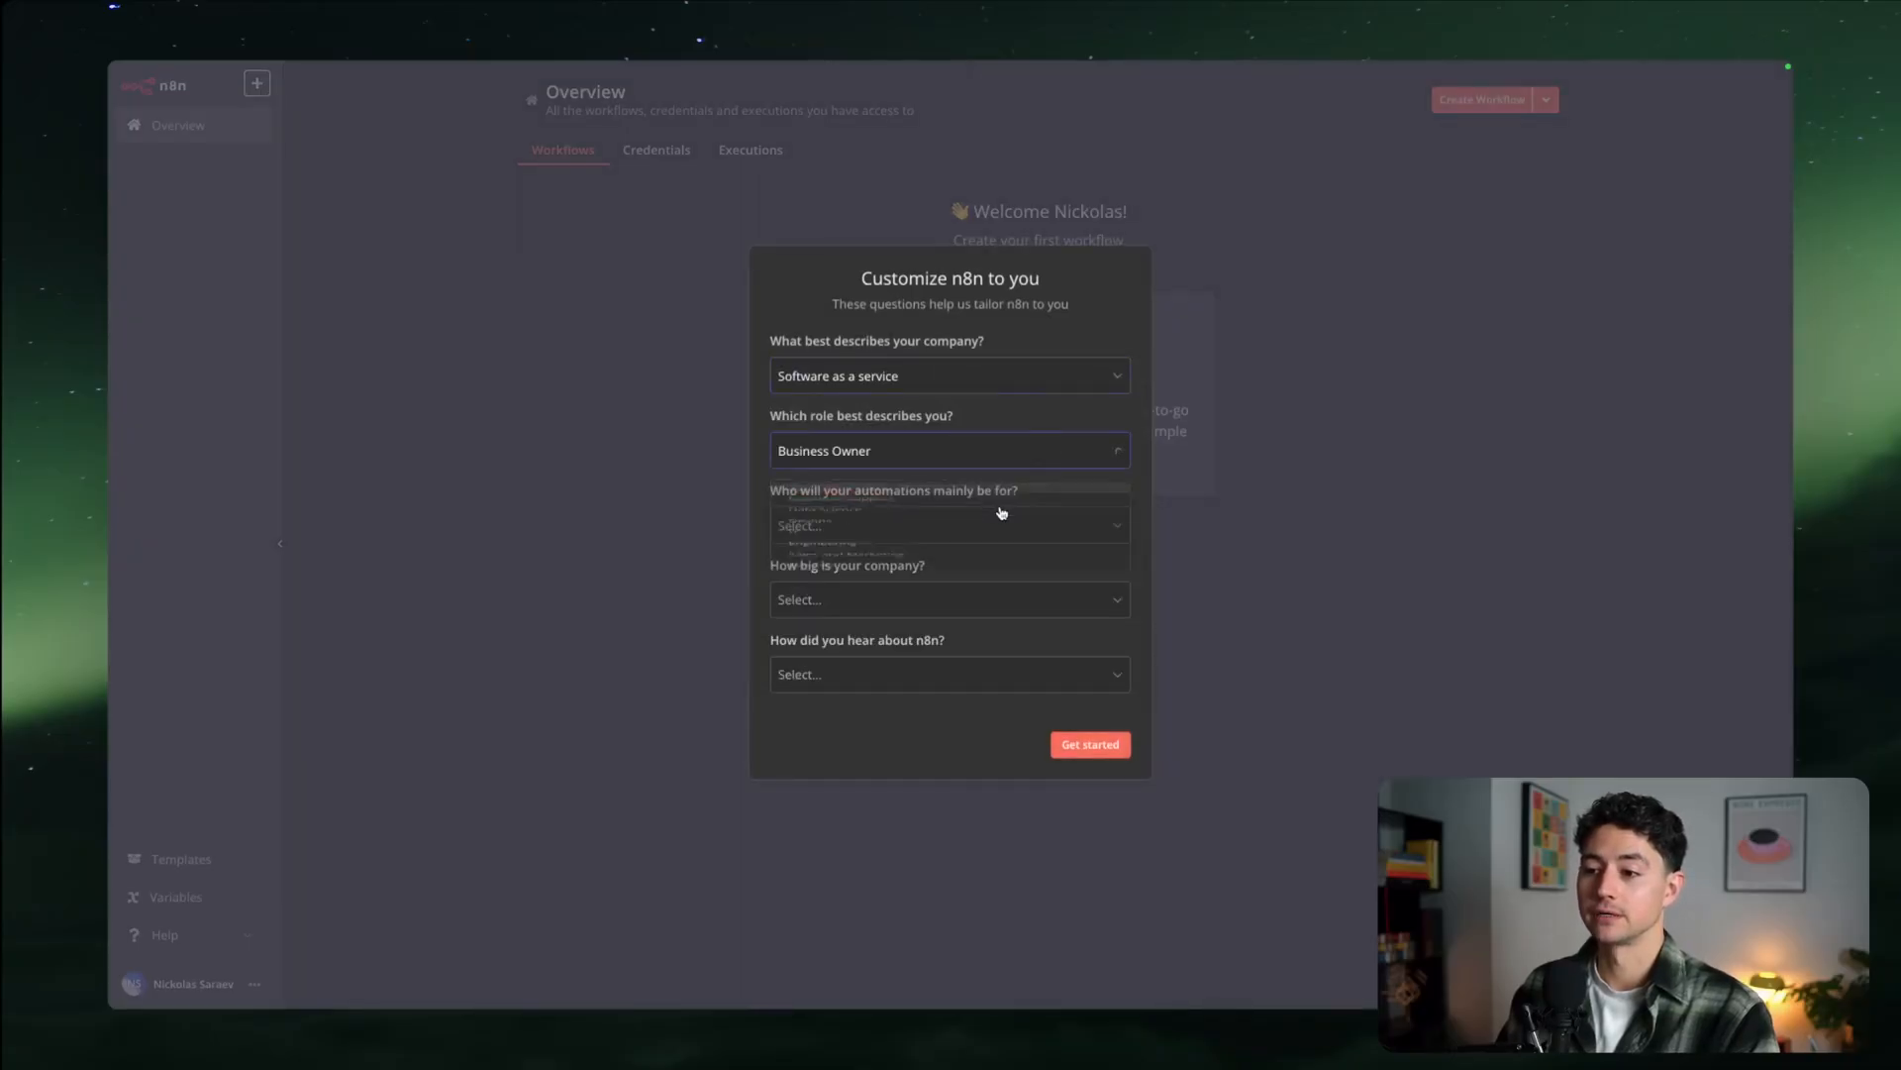
{"action": "left_click", "coordinate": [996, 525]}
{"action": "left_click", "coordinate": [975, 562]}
{"action": "left_click", "coordinate": [972, 599]}
{"action": "left_click", "coordinate": [953, 649]}
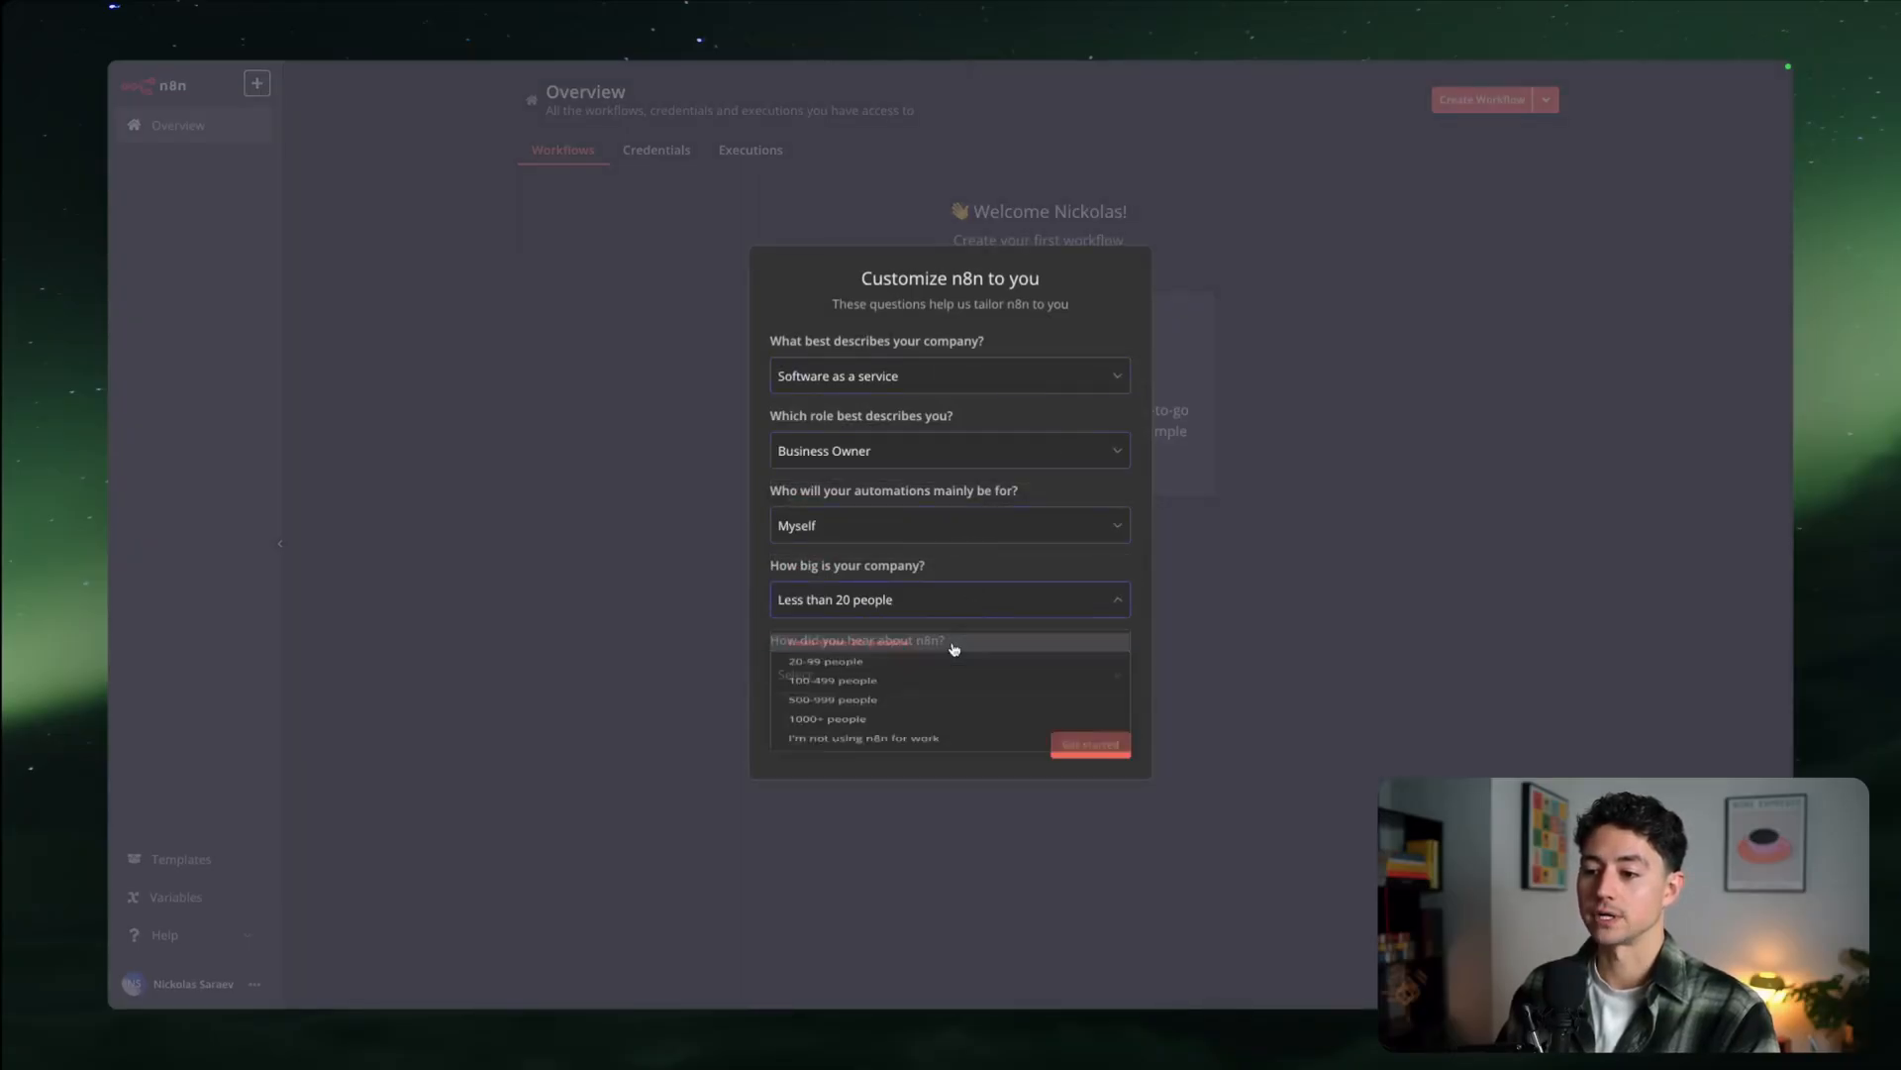
{"action": "left_click", "coordinate": [944, 676]}
{"action": "left_click", "coordinate": [942, 724]}
- Submit the questionnaire and skip the free licence key offer
{"action": "left_click", "coordinate": [1078, 749]}
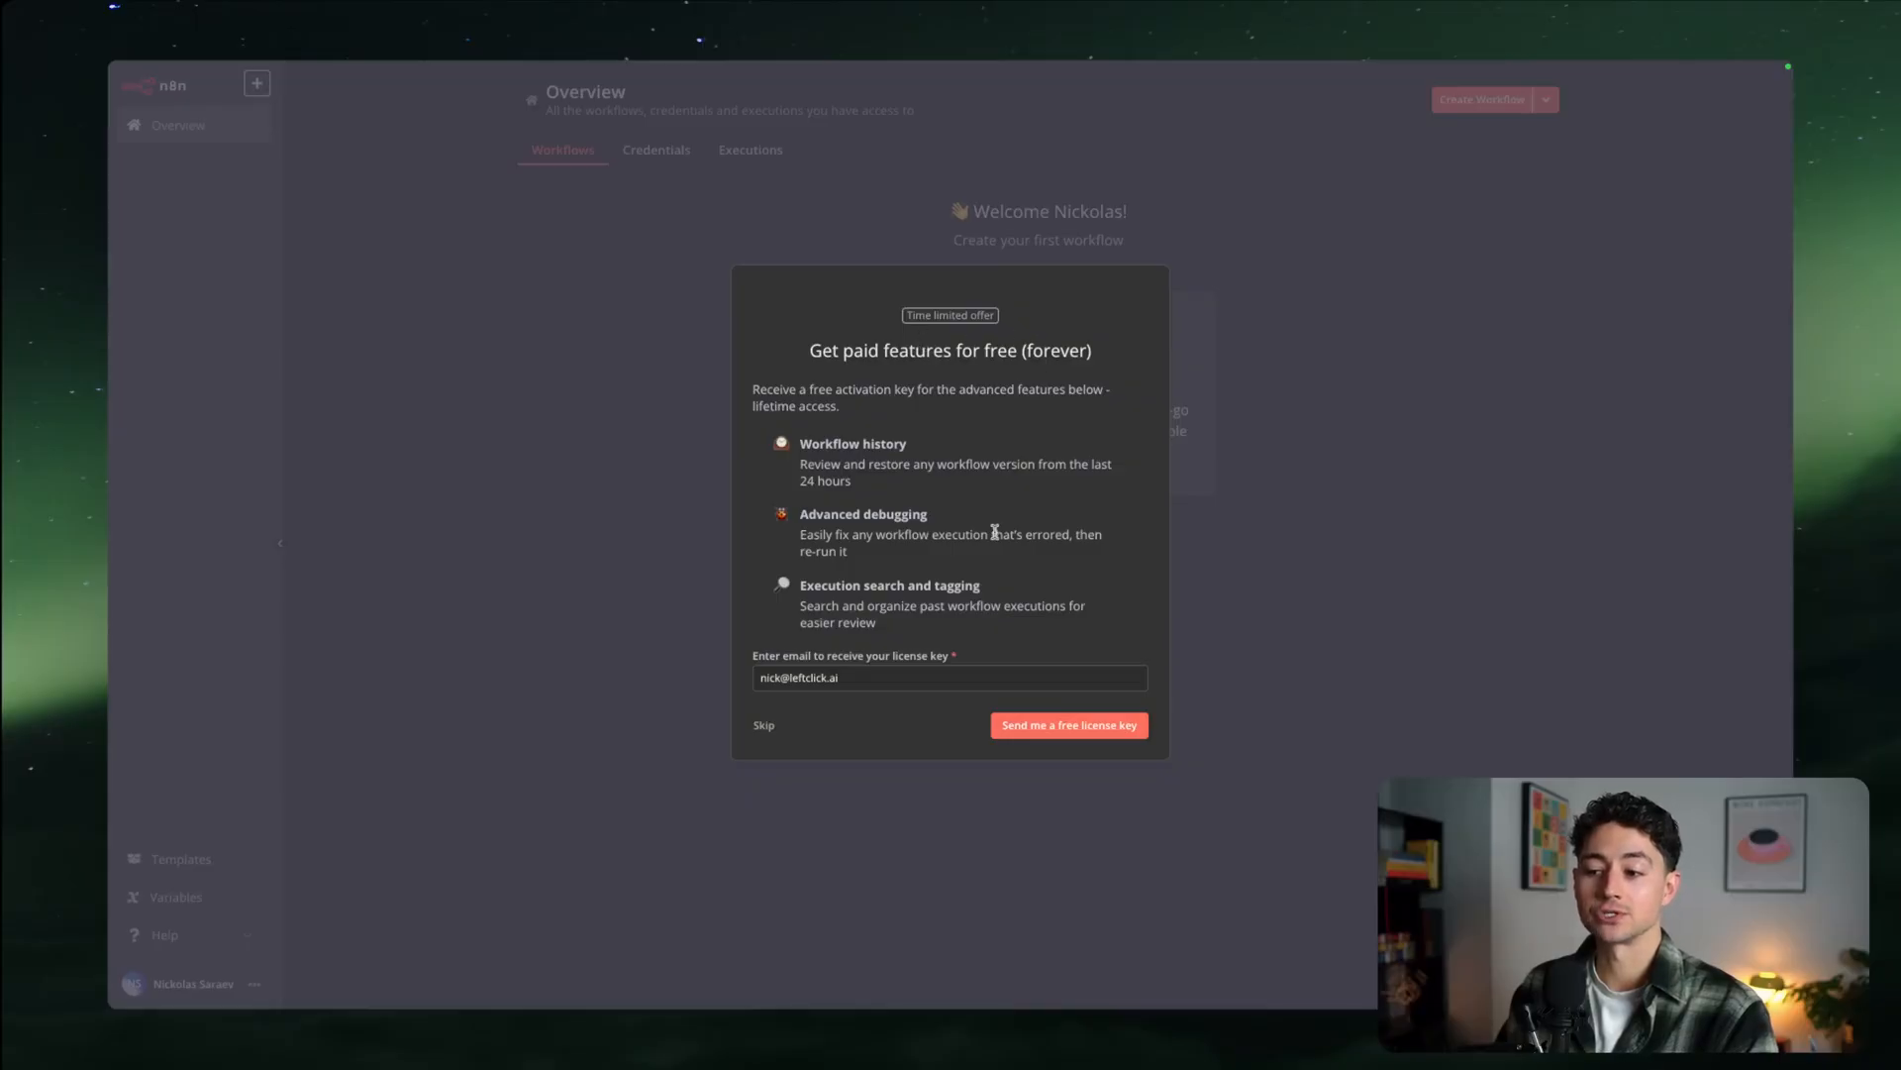
{"action": "key", "text": "ctrl+a"}
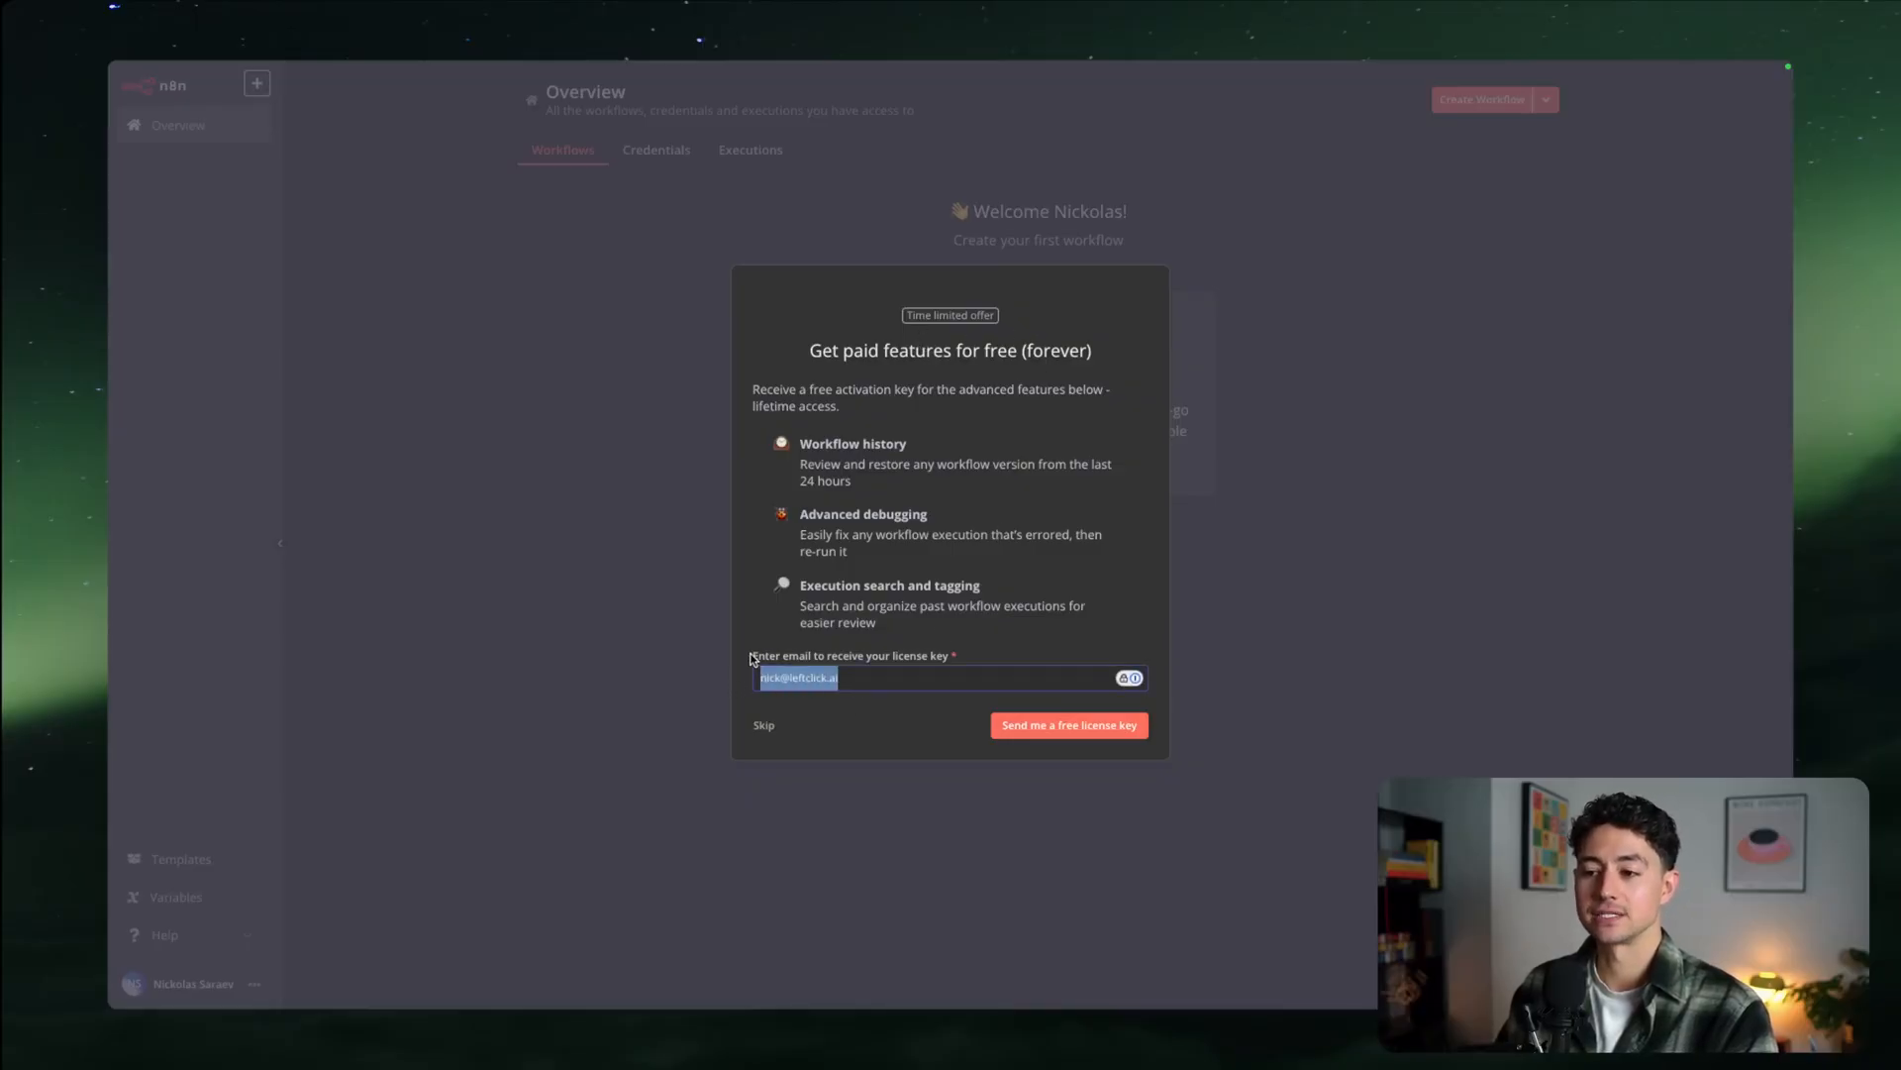
{"action": "left_click", "coordinate": [764, 725]}
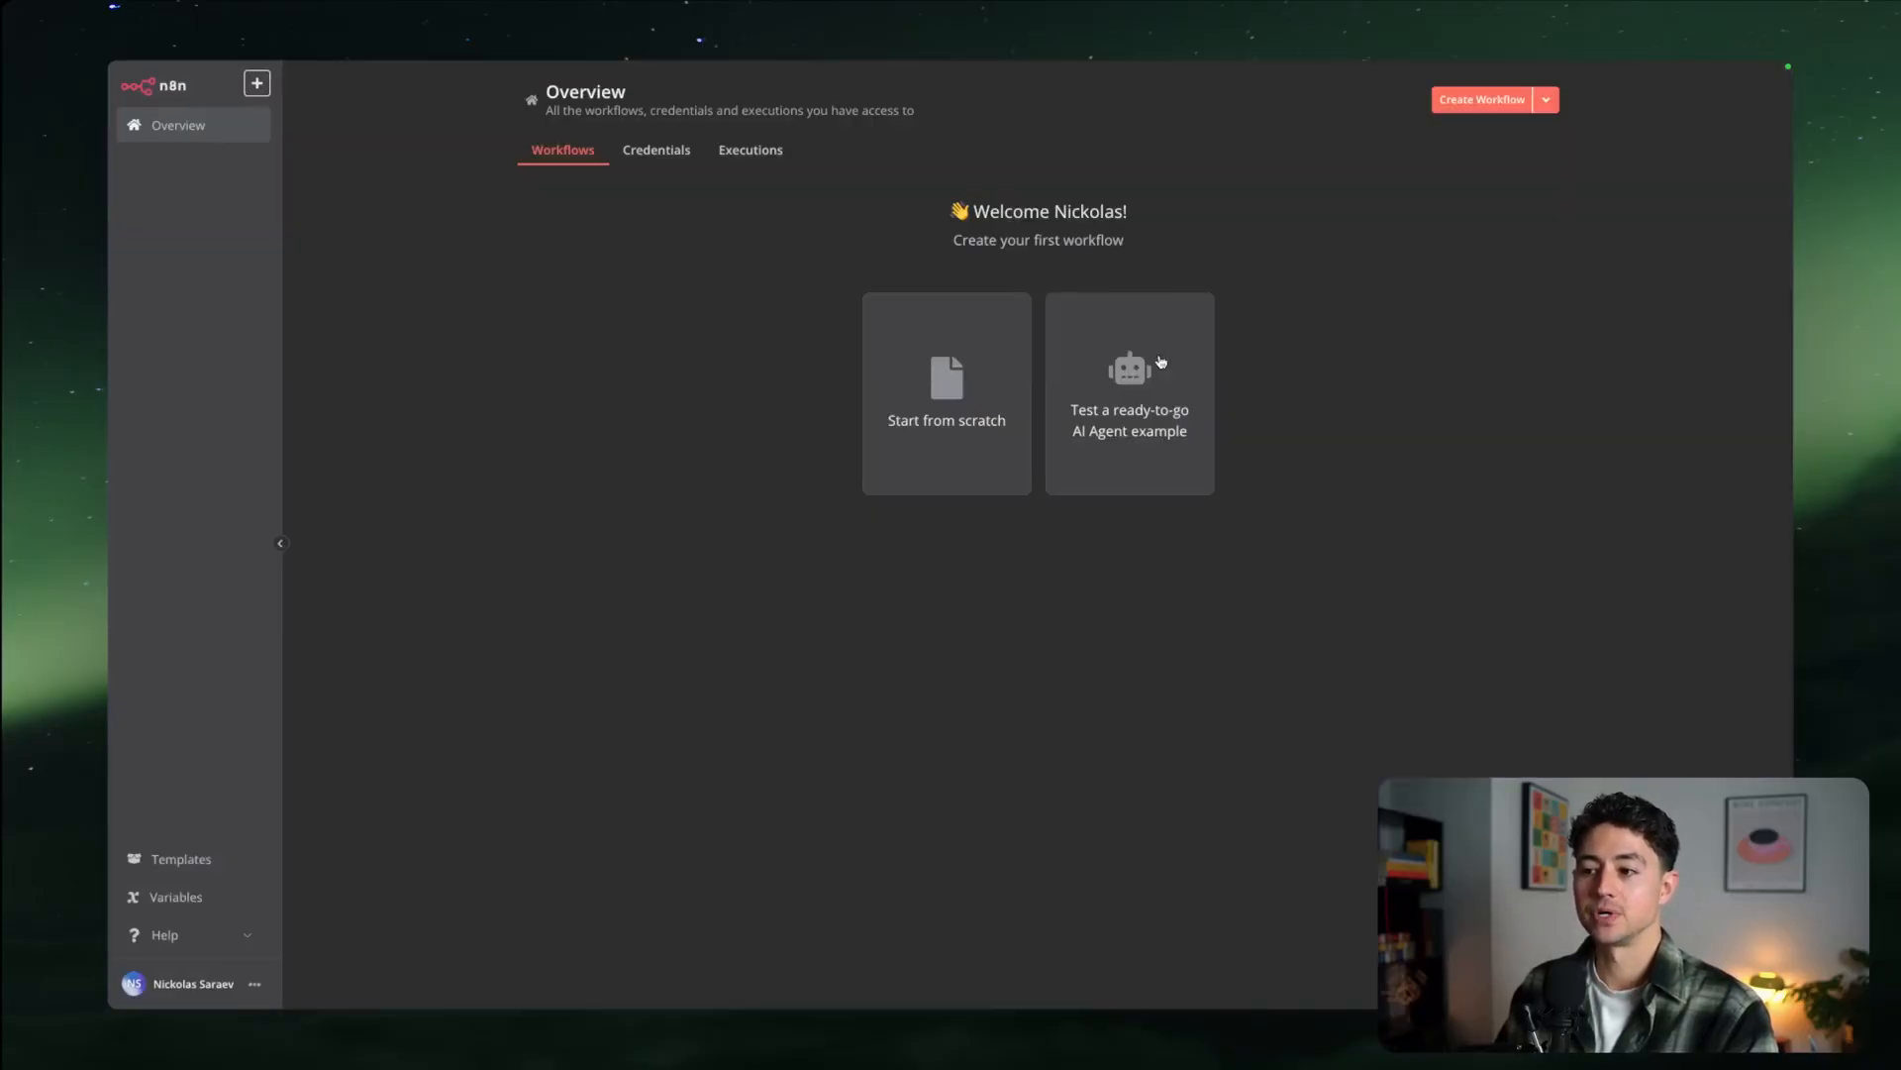
- Create a blank workflow from scratch, glance at the trigger list, then return to the Render deploy log
{"action": "left_click", "coordinate": [1099, 359]}
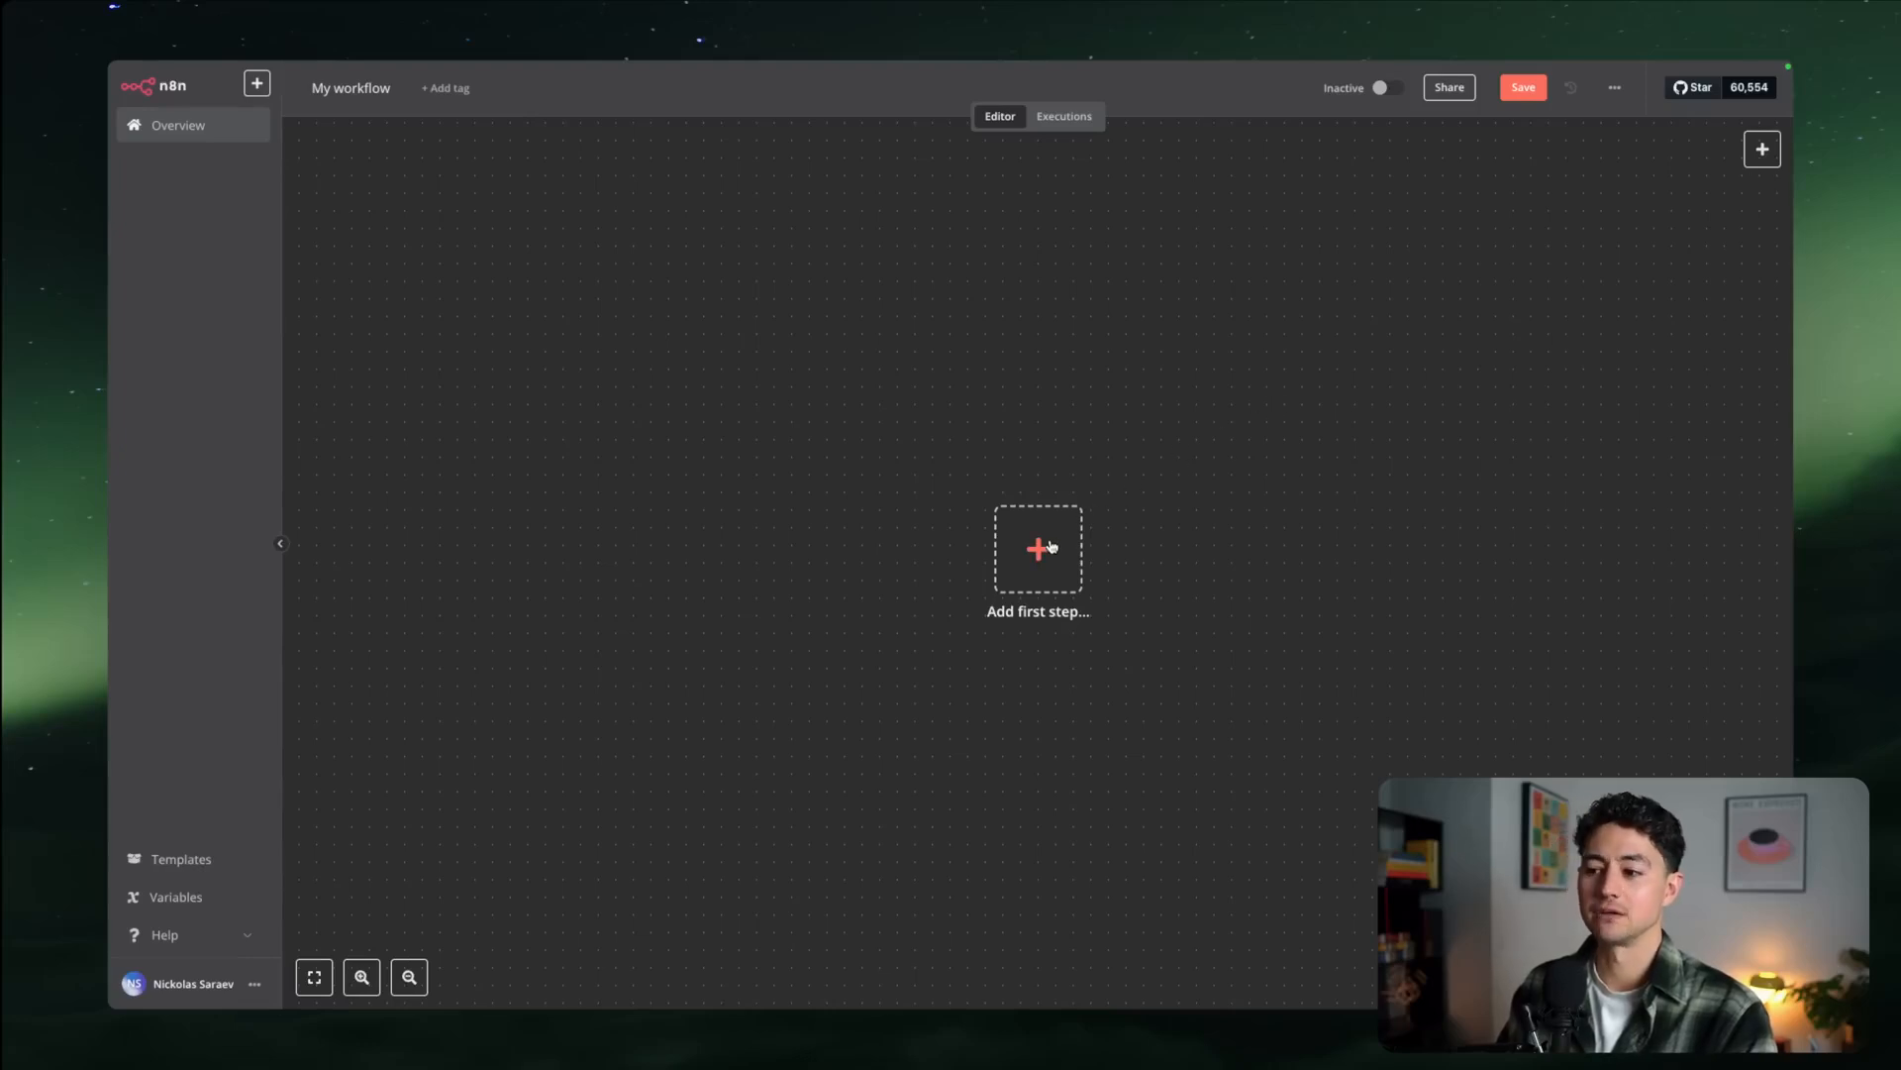
{"action": "left_click", "coordinate": [1762, 149]}
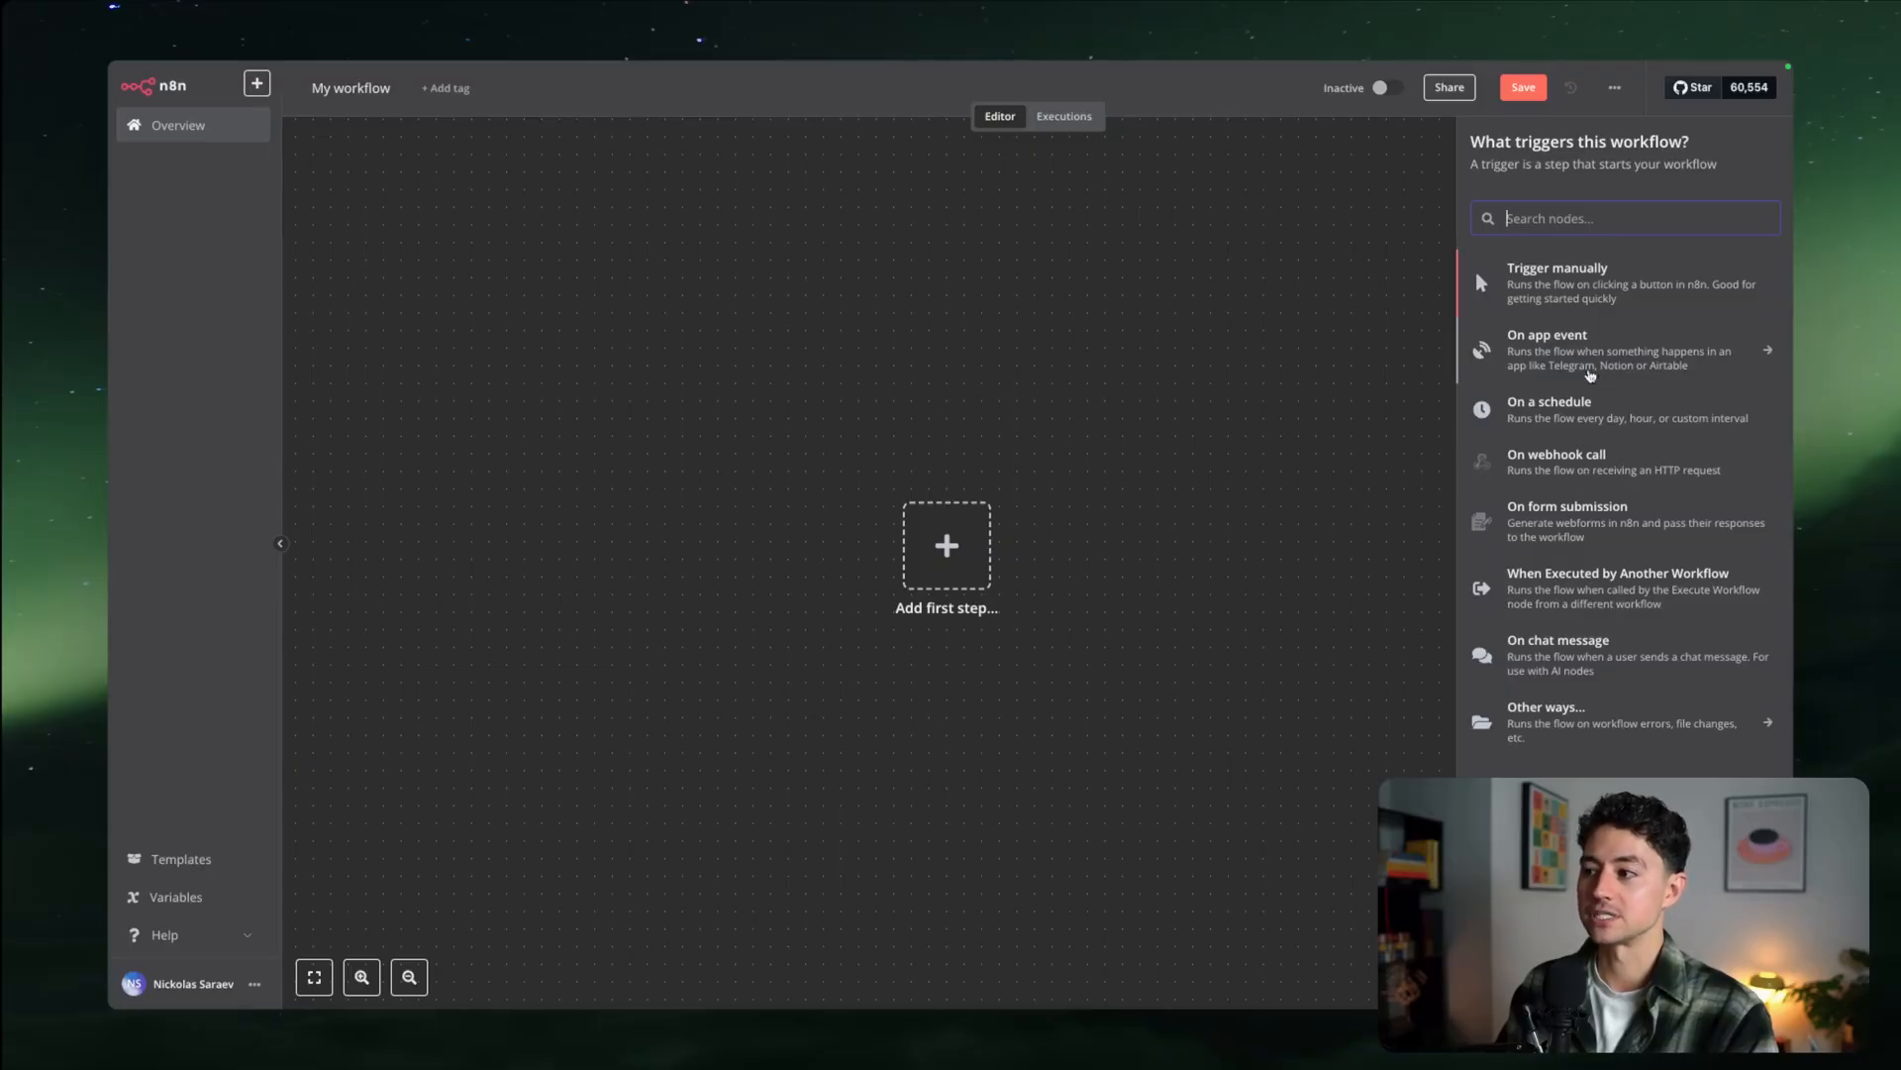
{"action": "left_click", "coordinate": [971, 347]}
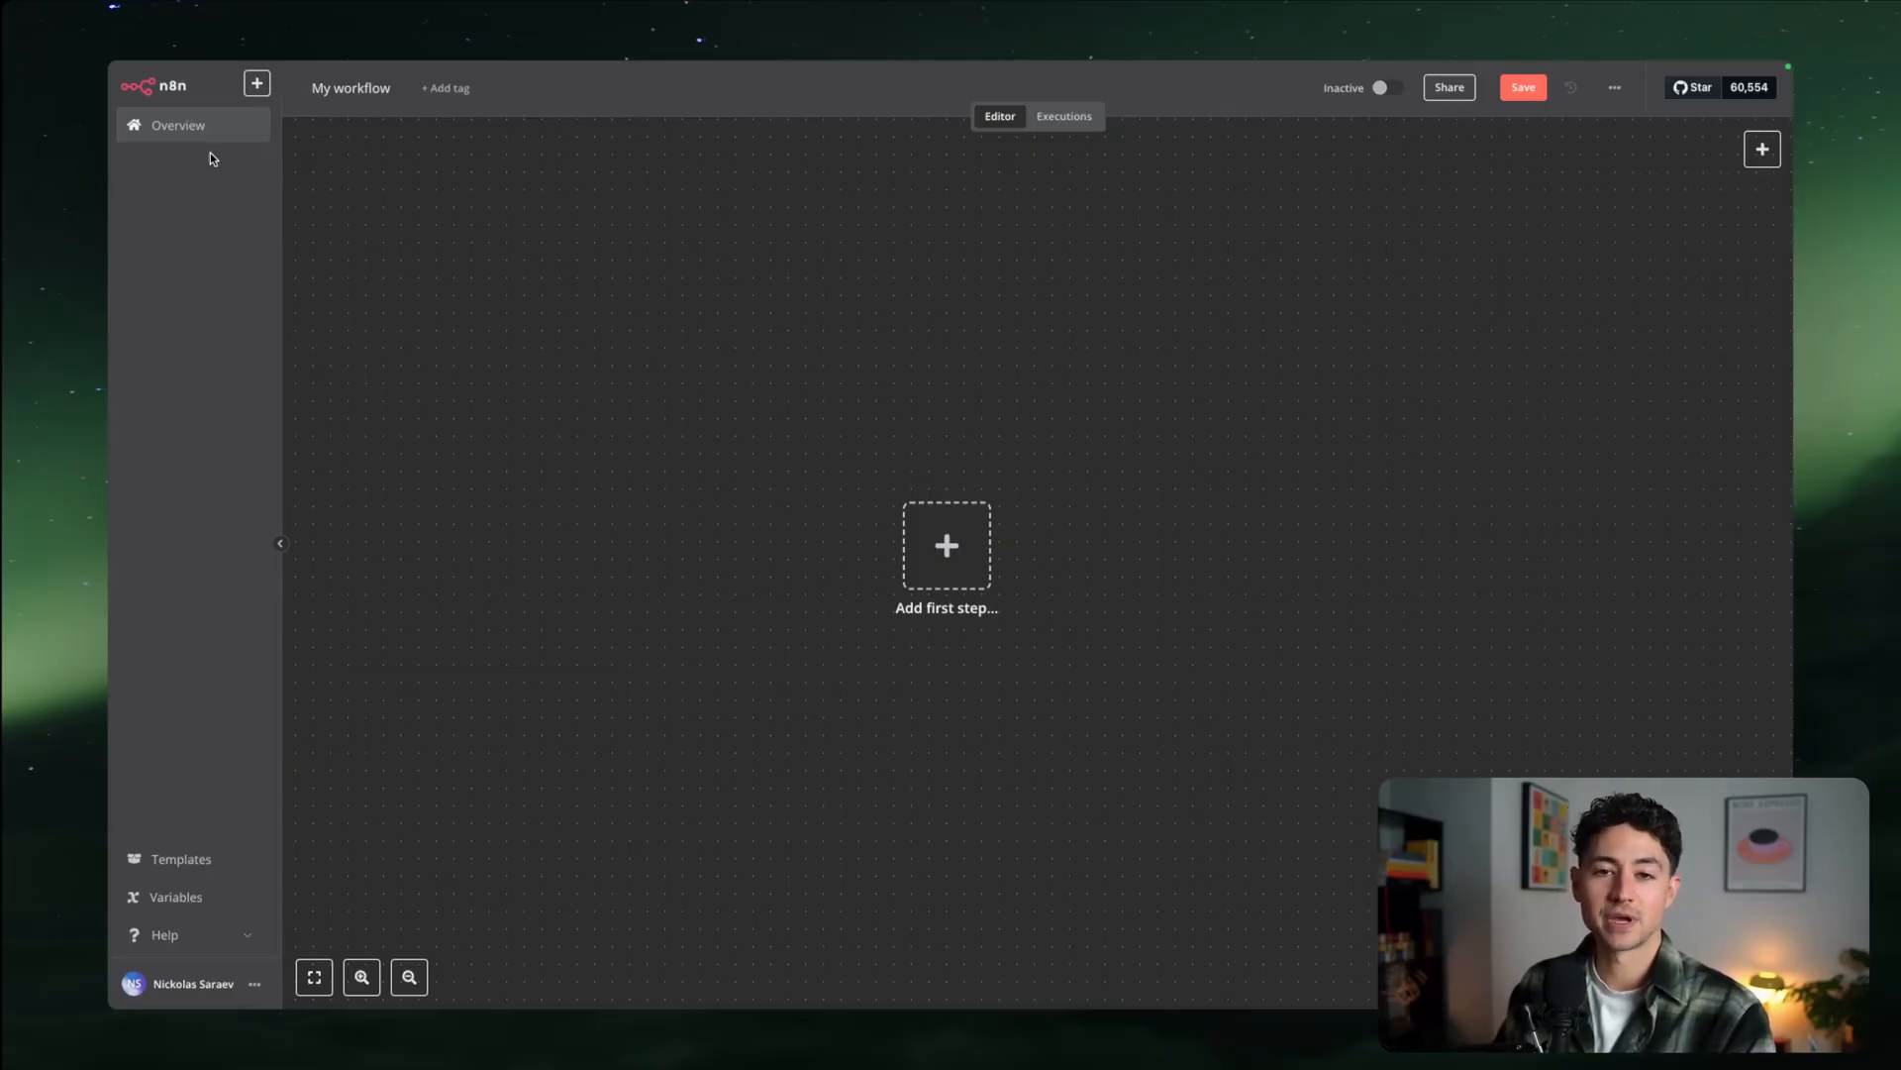
{"action": "left_click", "coordinate": [475, 91]}
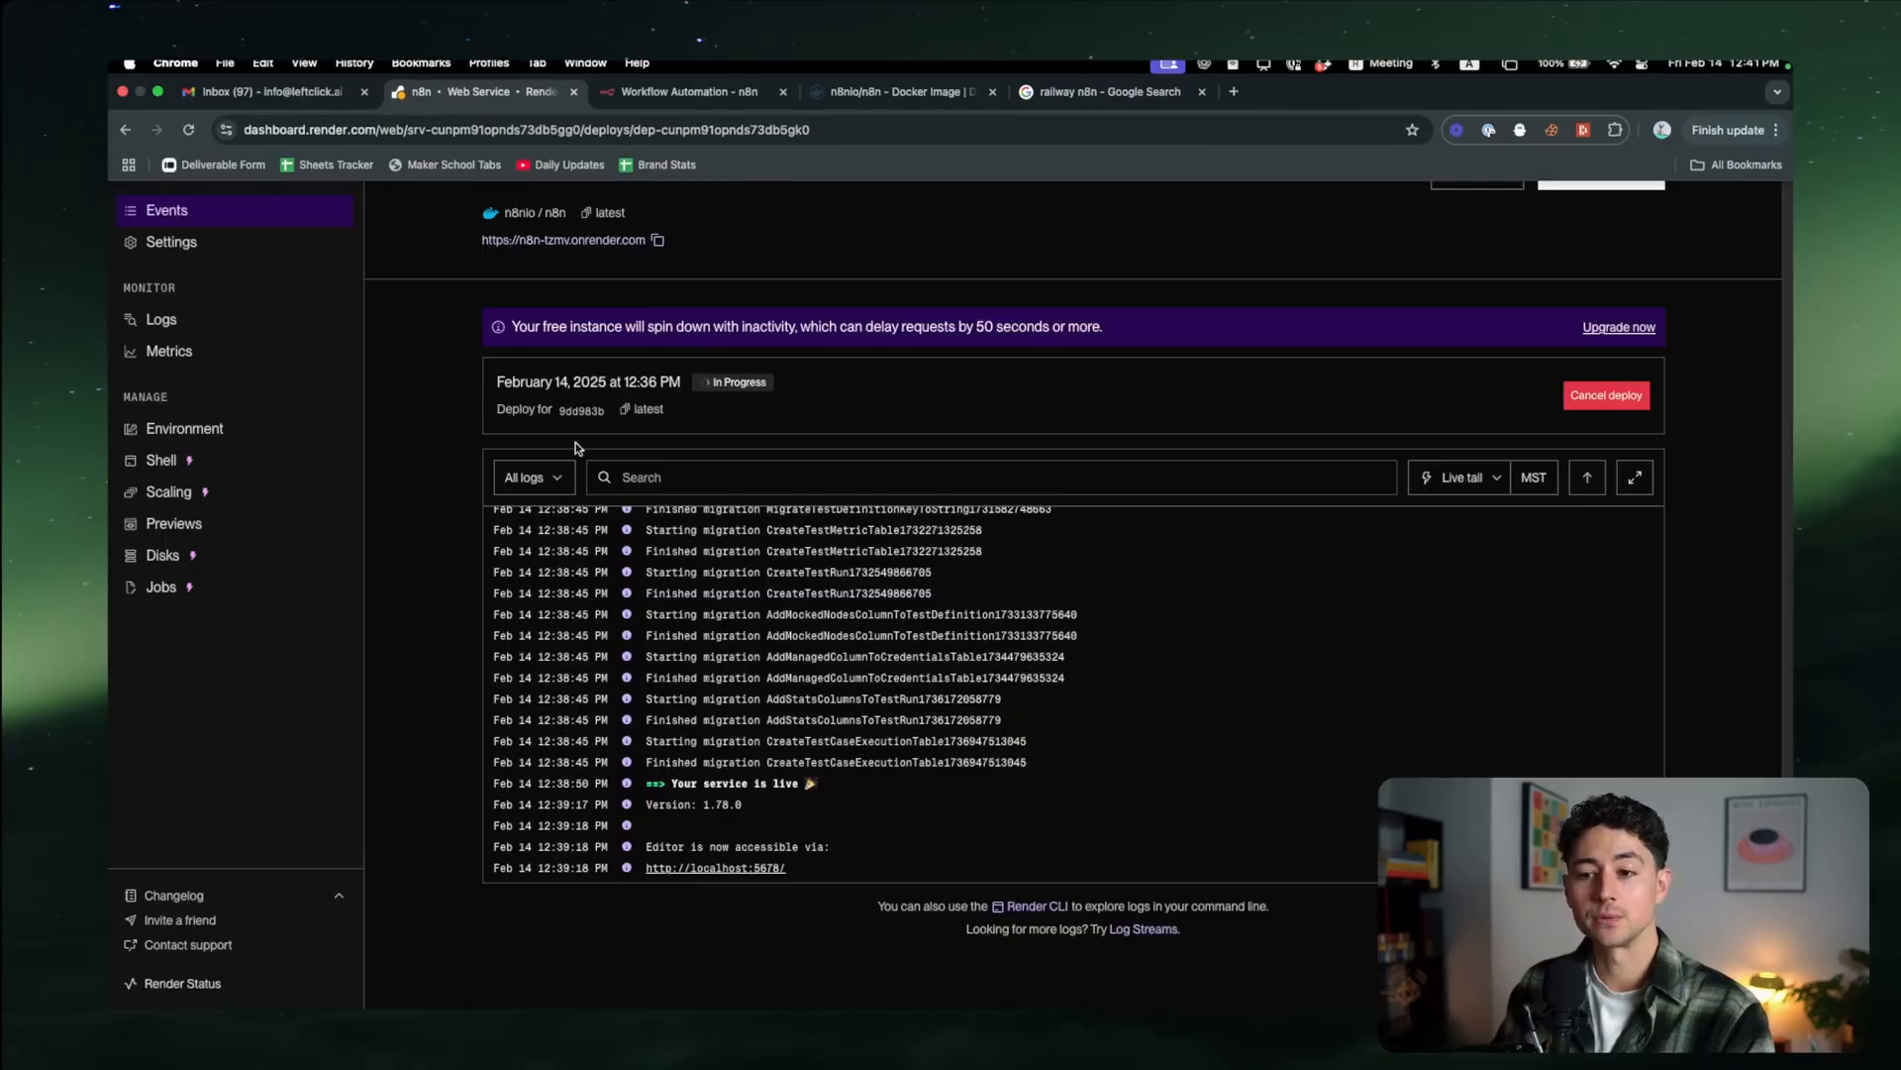
- Go back to the n8n Docker Hub image page and scroll to its top
{"action": "mouse_move", "coordinate": [627, 65]}
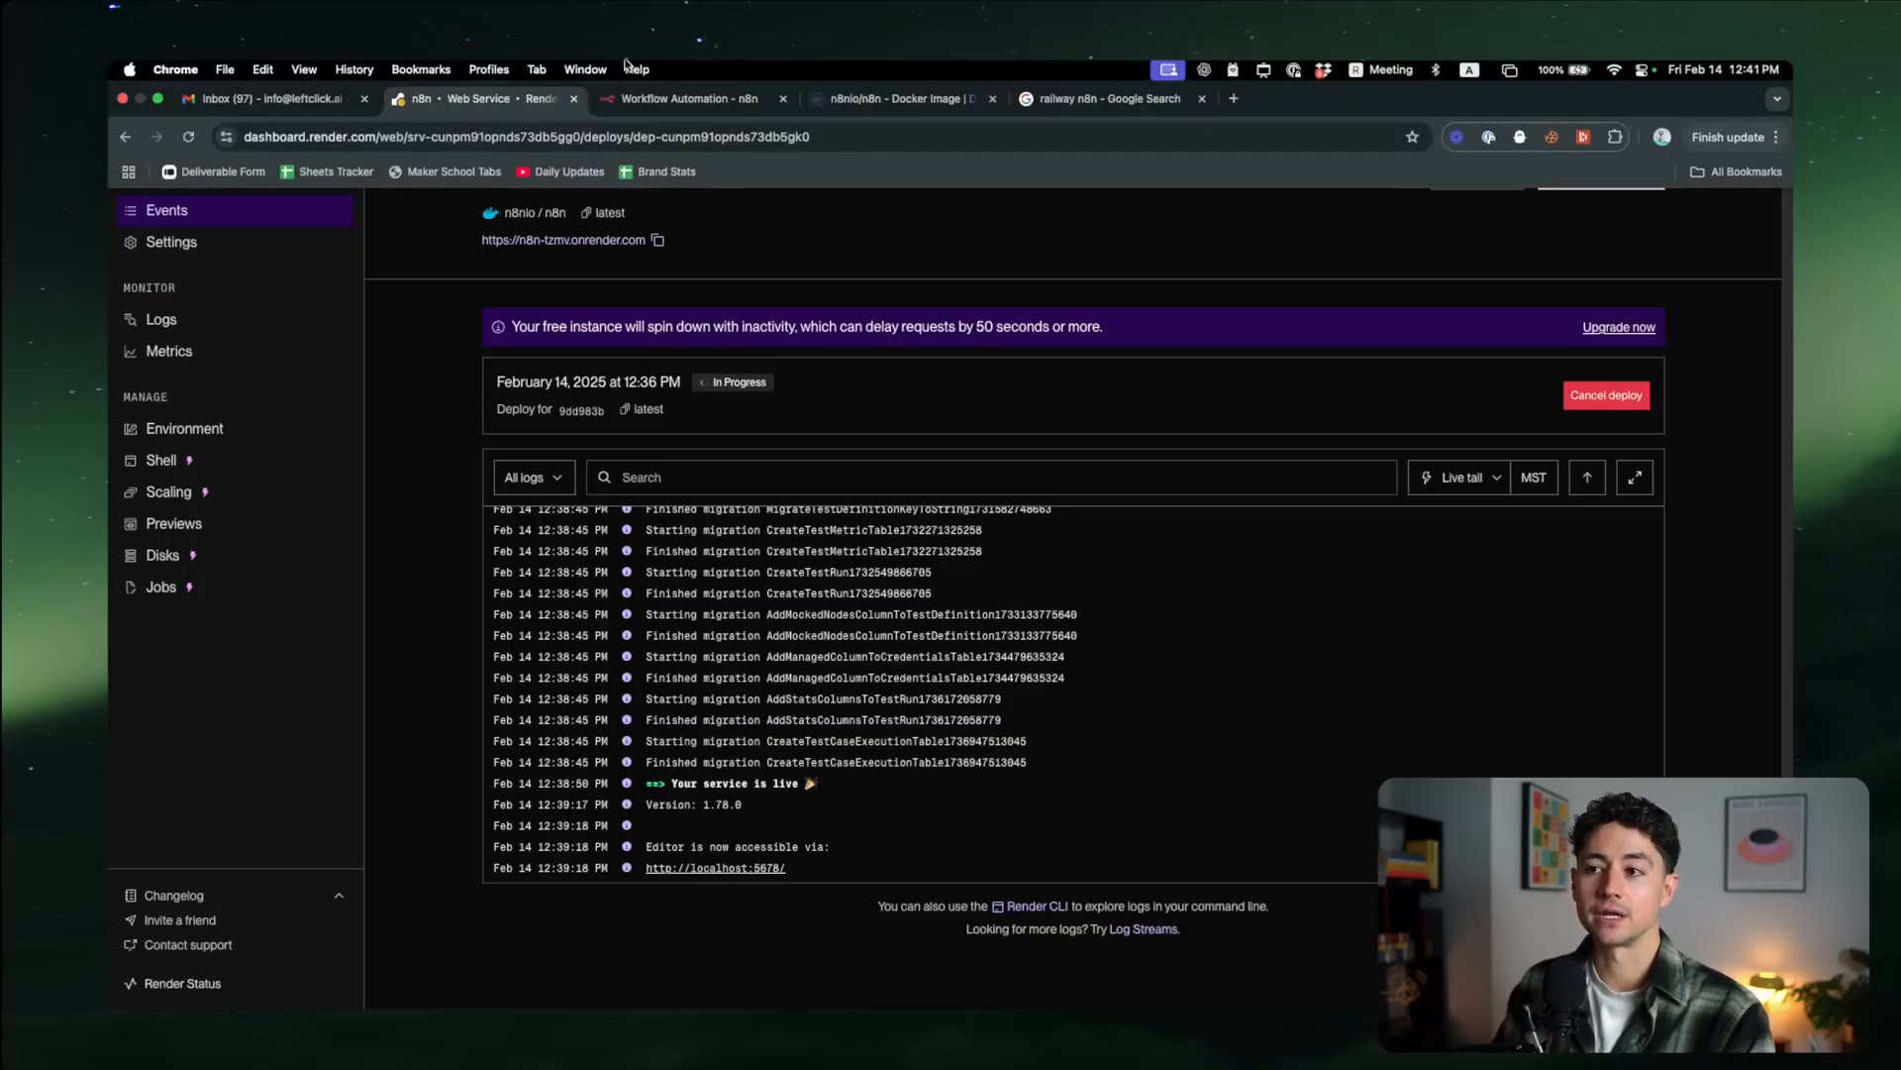
{"action": "left_click", "coordinate": [798, 94]}
{"action": "scroll", "coordinate": [509, 399], "scroll_direction": "up", "scroll_amount": 5}
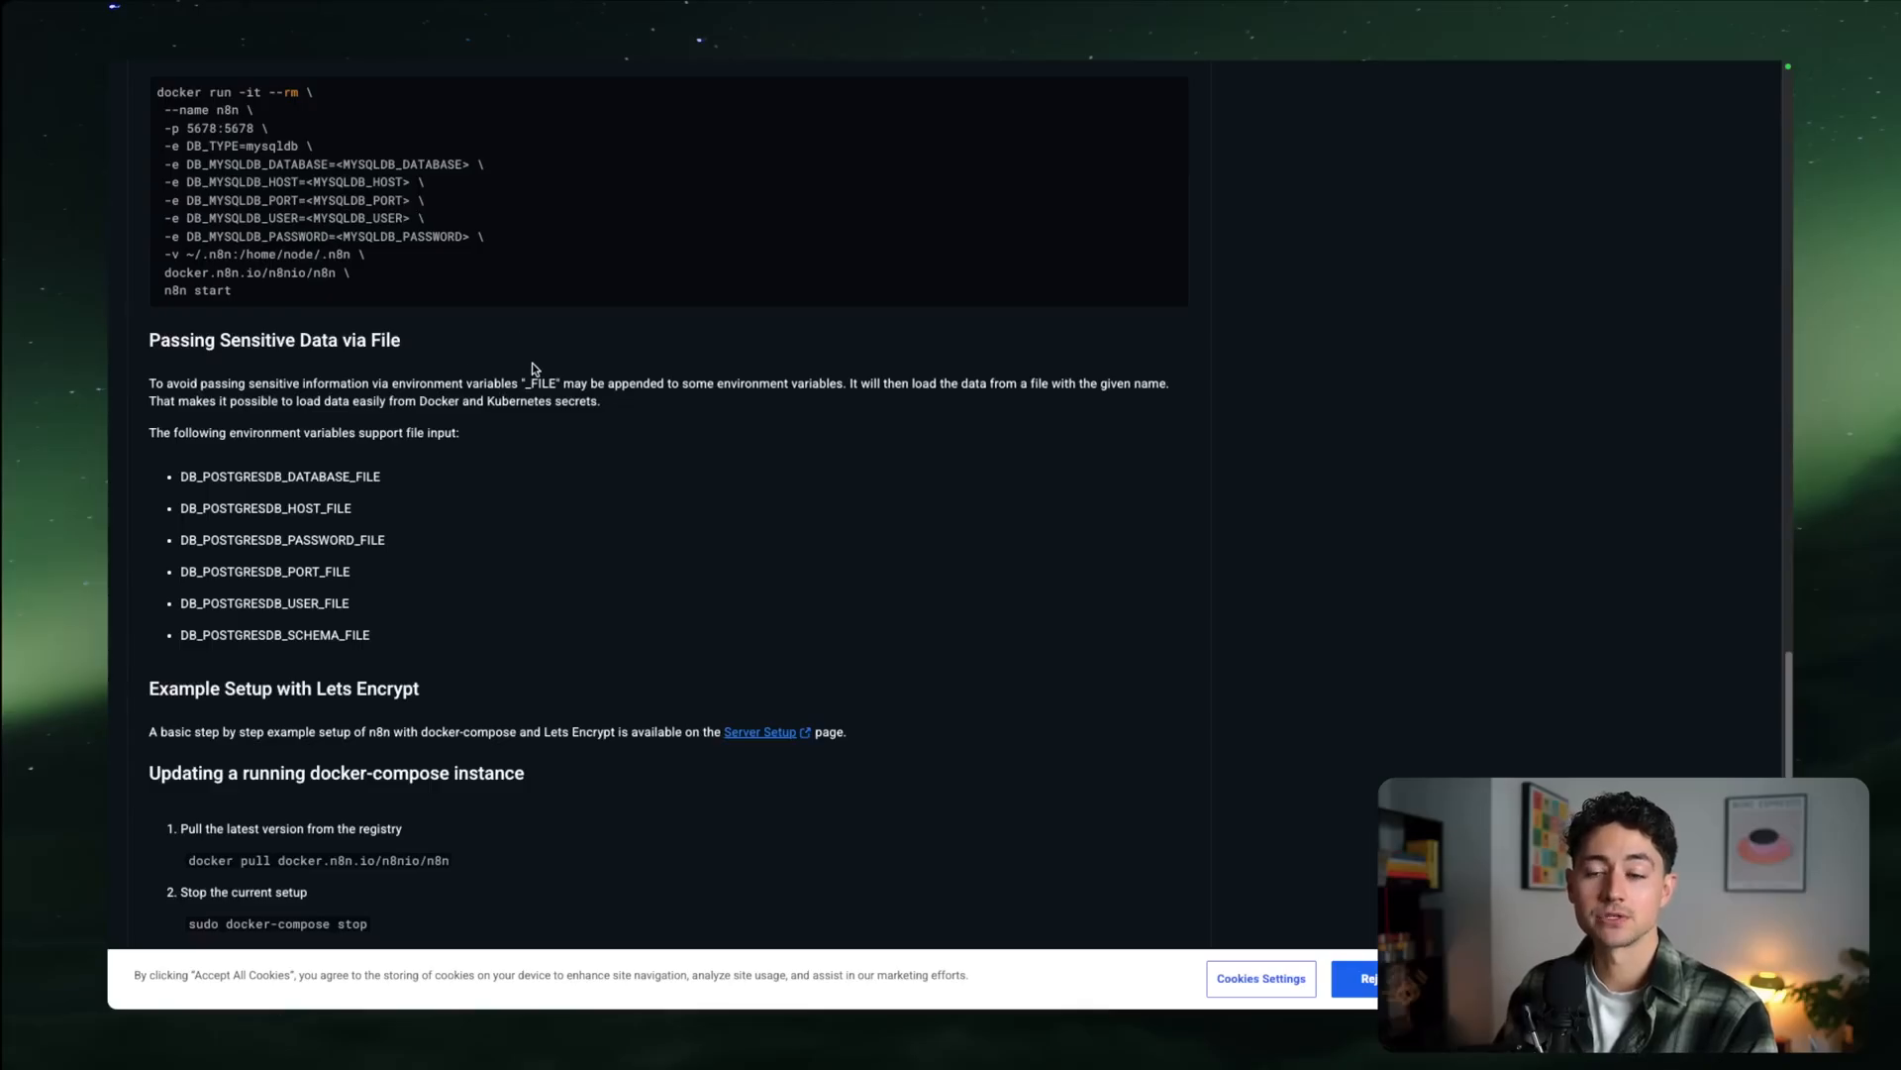
{"action": "scroll", "coordinate": [414, 418], "scroll_direction": "down", "scroll_amount": 1}
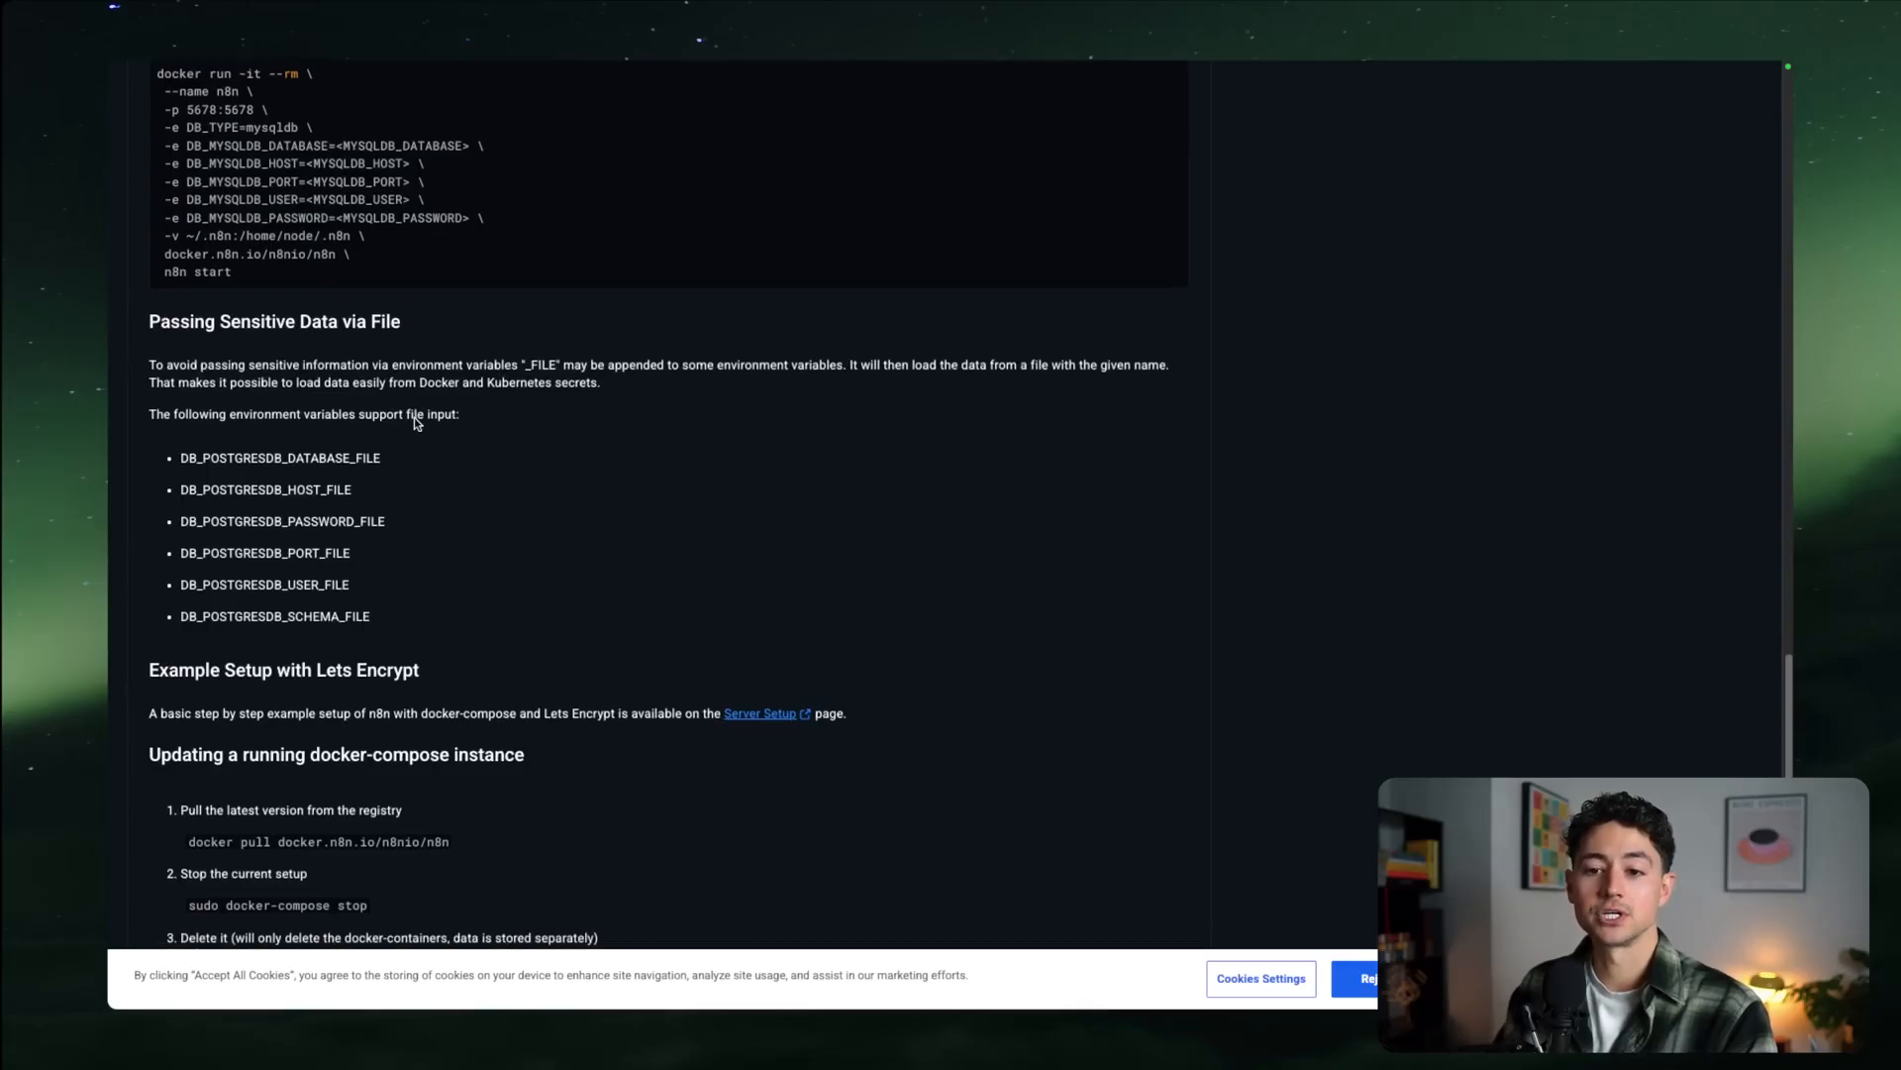
{"action": "scroll", "coordinate": [147, 299], "scroll_direction": "up", "scroll_amount": 2}
{"action": "scroll", "coordinate": [147, 294], "scroll_direction": "up", "scroll_amount": 10}
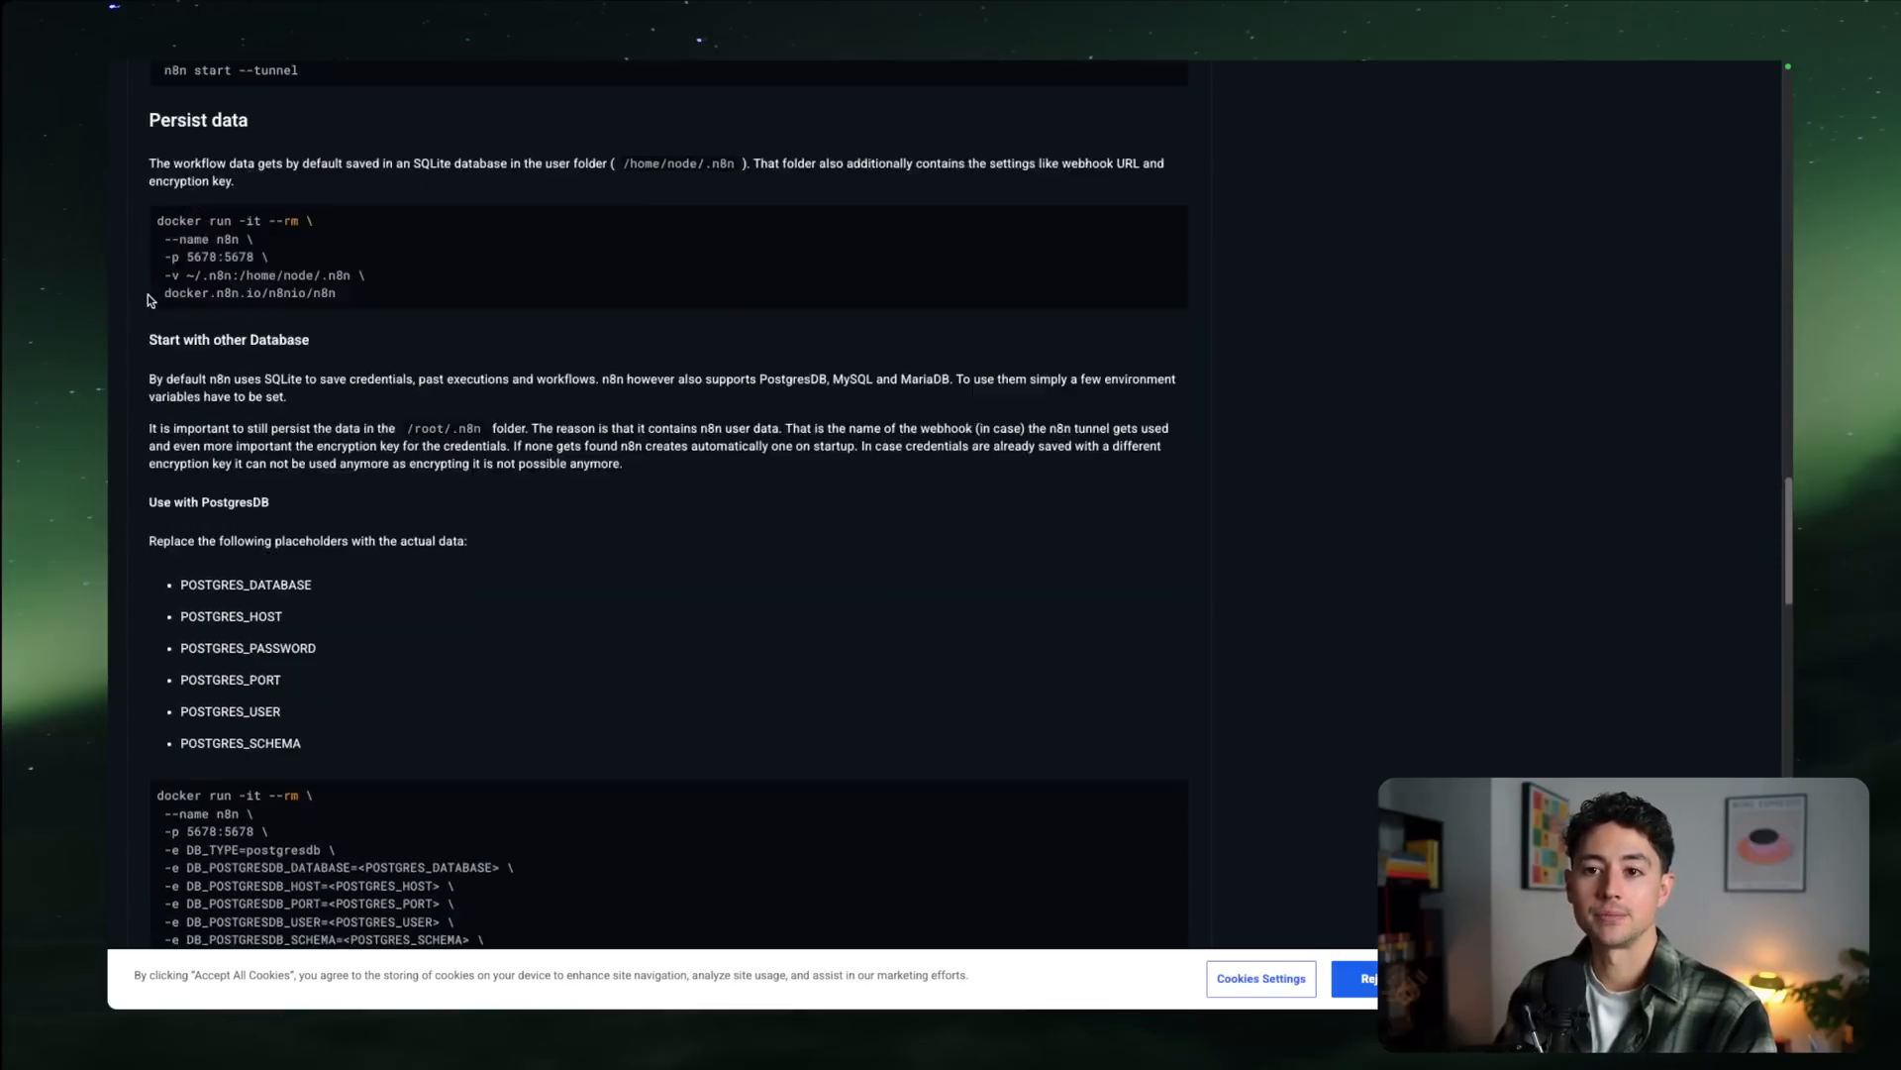
{"action": "scroll", "coordinate": [147, 294], "scroll_direction": "down", "scroll_amount": 5}
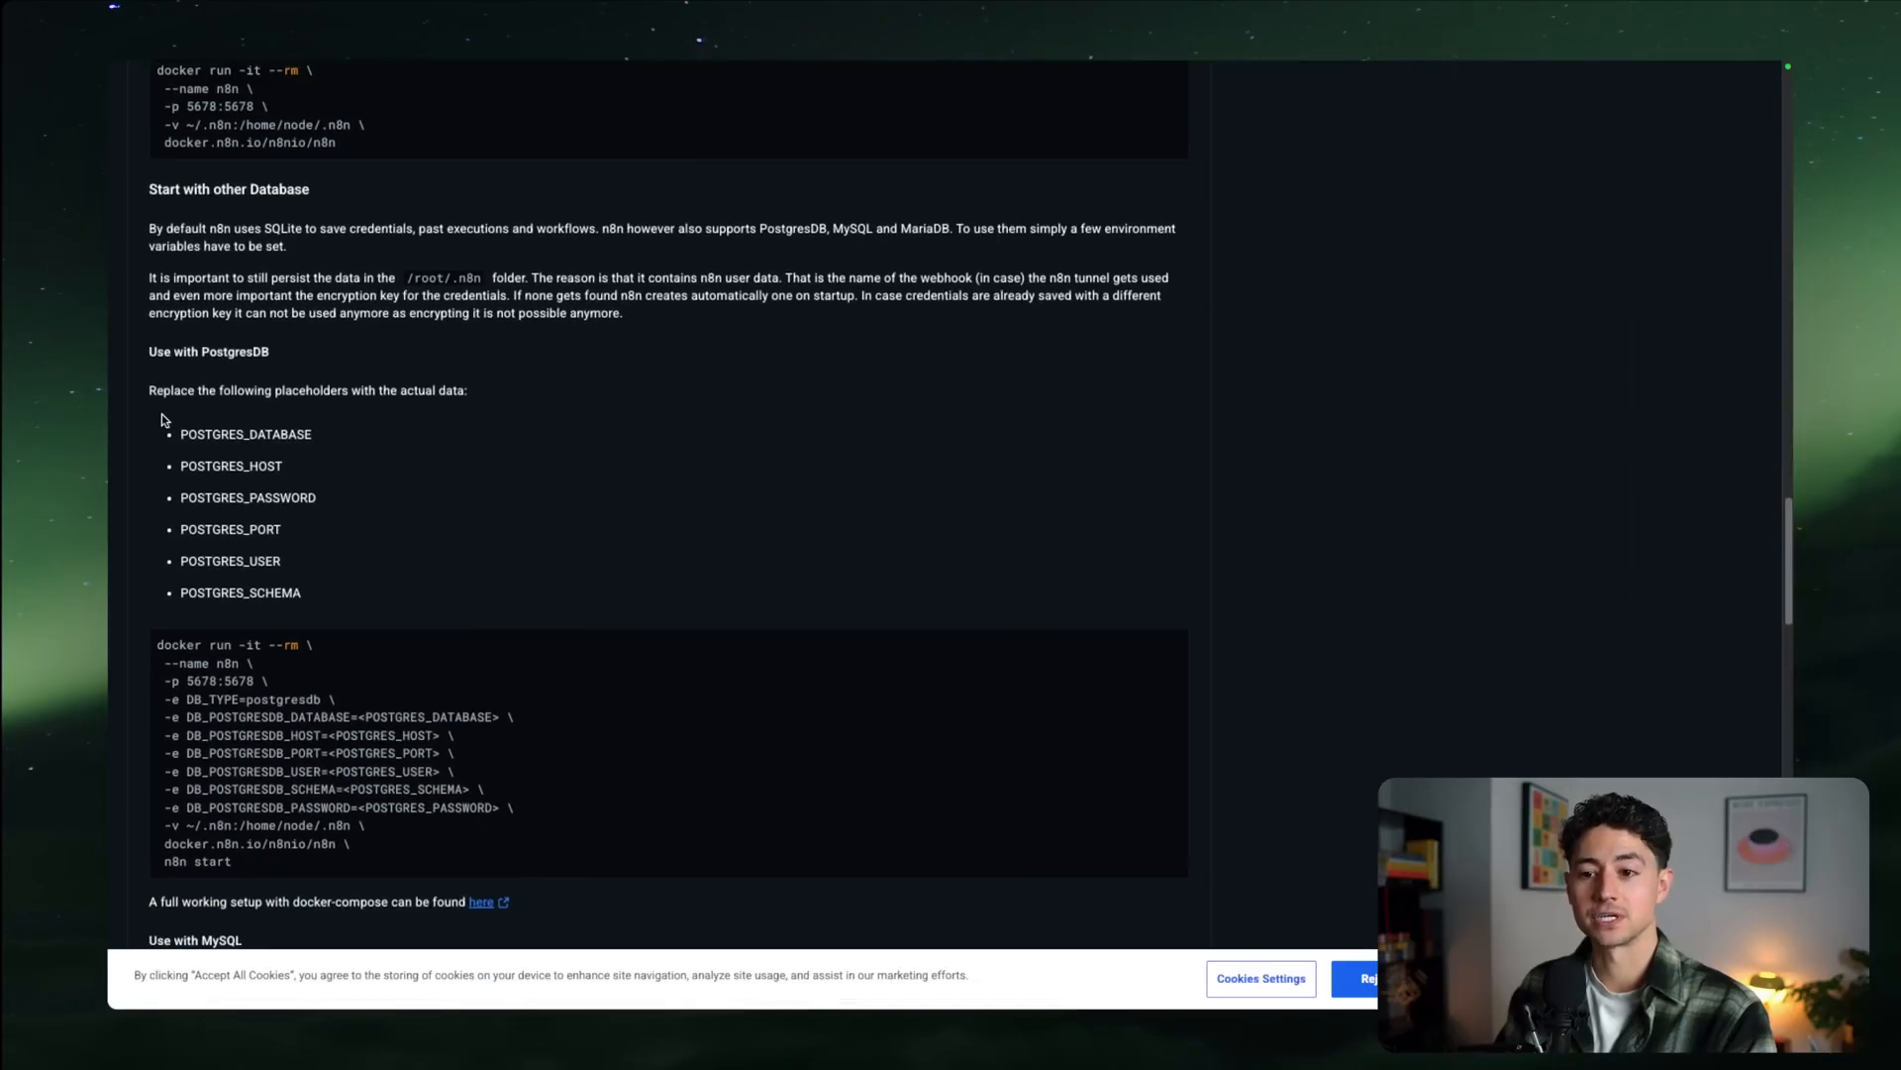
{"action": "scroll", "coordinate": [162, 420], "scroll_direction": "up", "scroll_amount": 10}
{"action": "scroll", "coordinate": [162, 420], "scroll_direction": "up", "scroll_amount": 3}
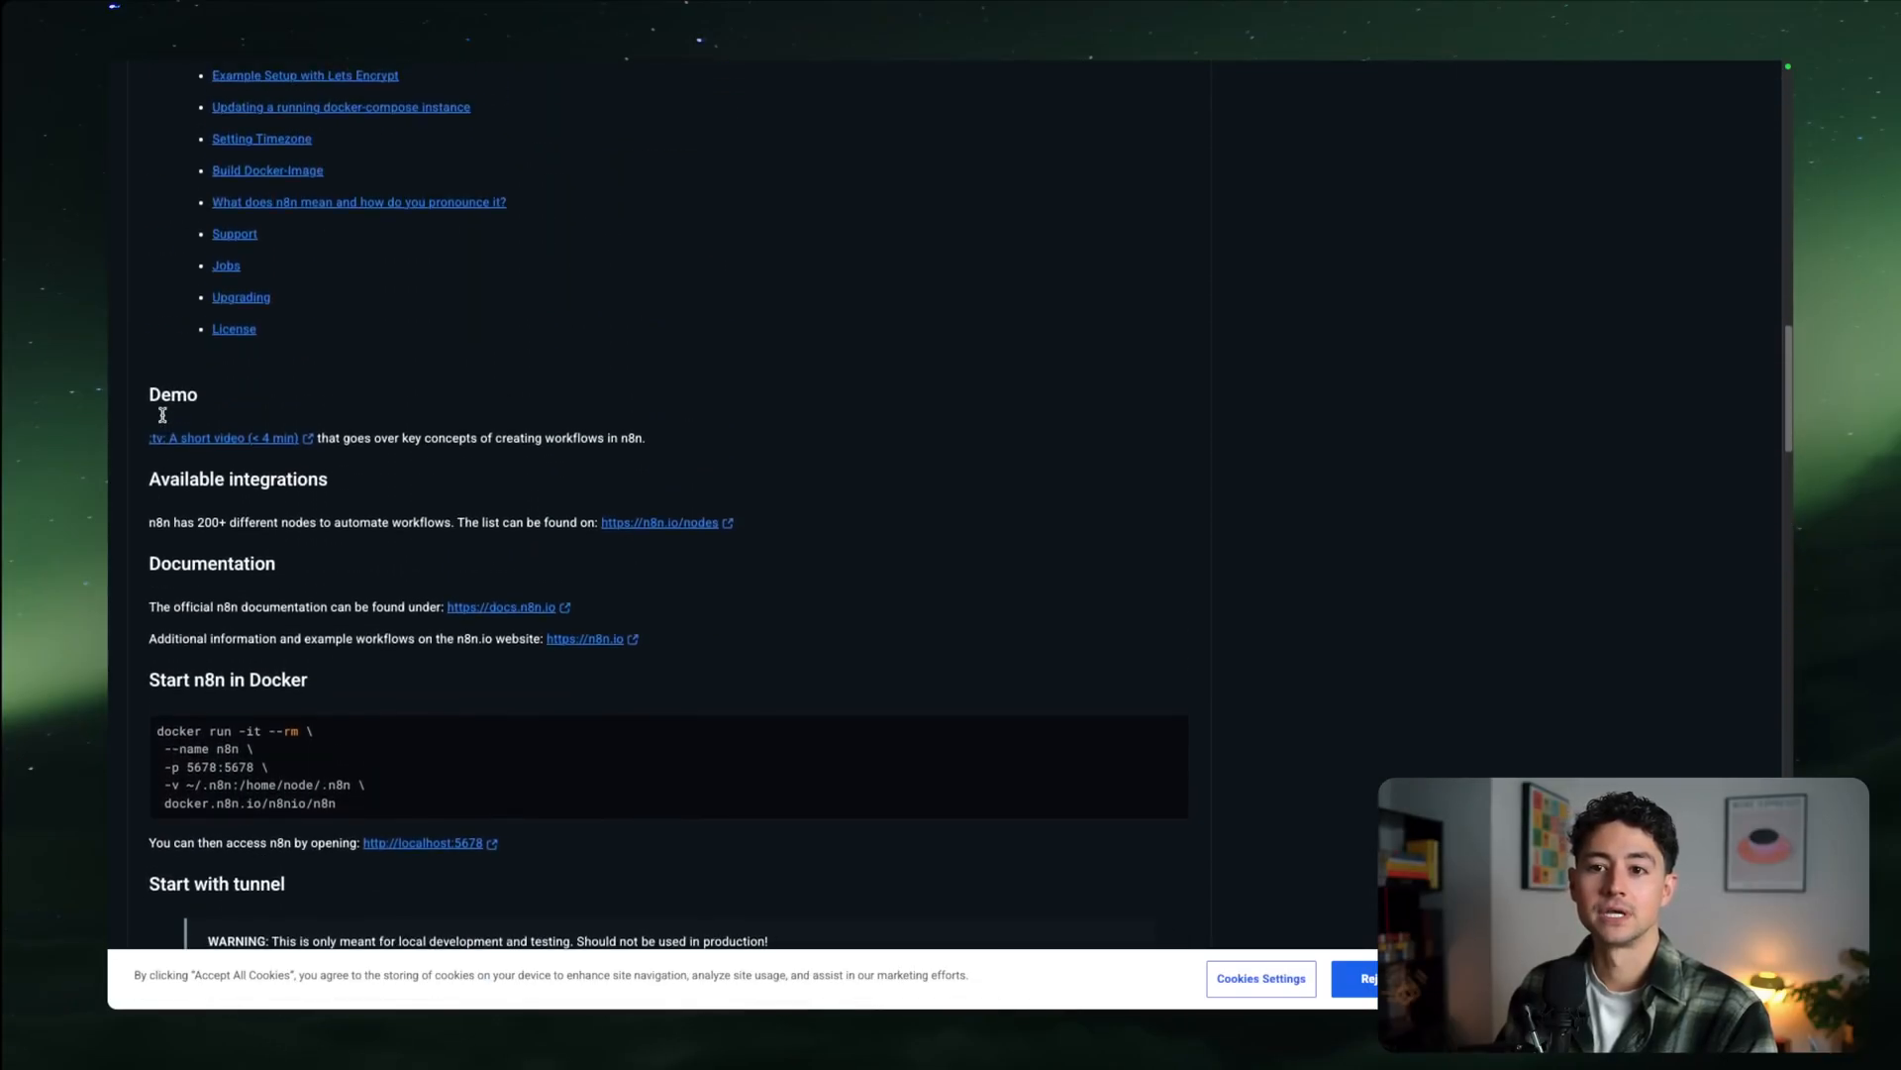
{"action": "scroll", "coordinate": [162, 420], "scroll_direction": "down", "scroll_amount": 2}
{"action": "scroll", "coordinate": [163, 420], "scroll_direction": "down", "scroll_amount": 15}
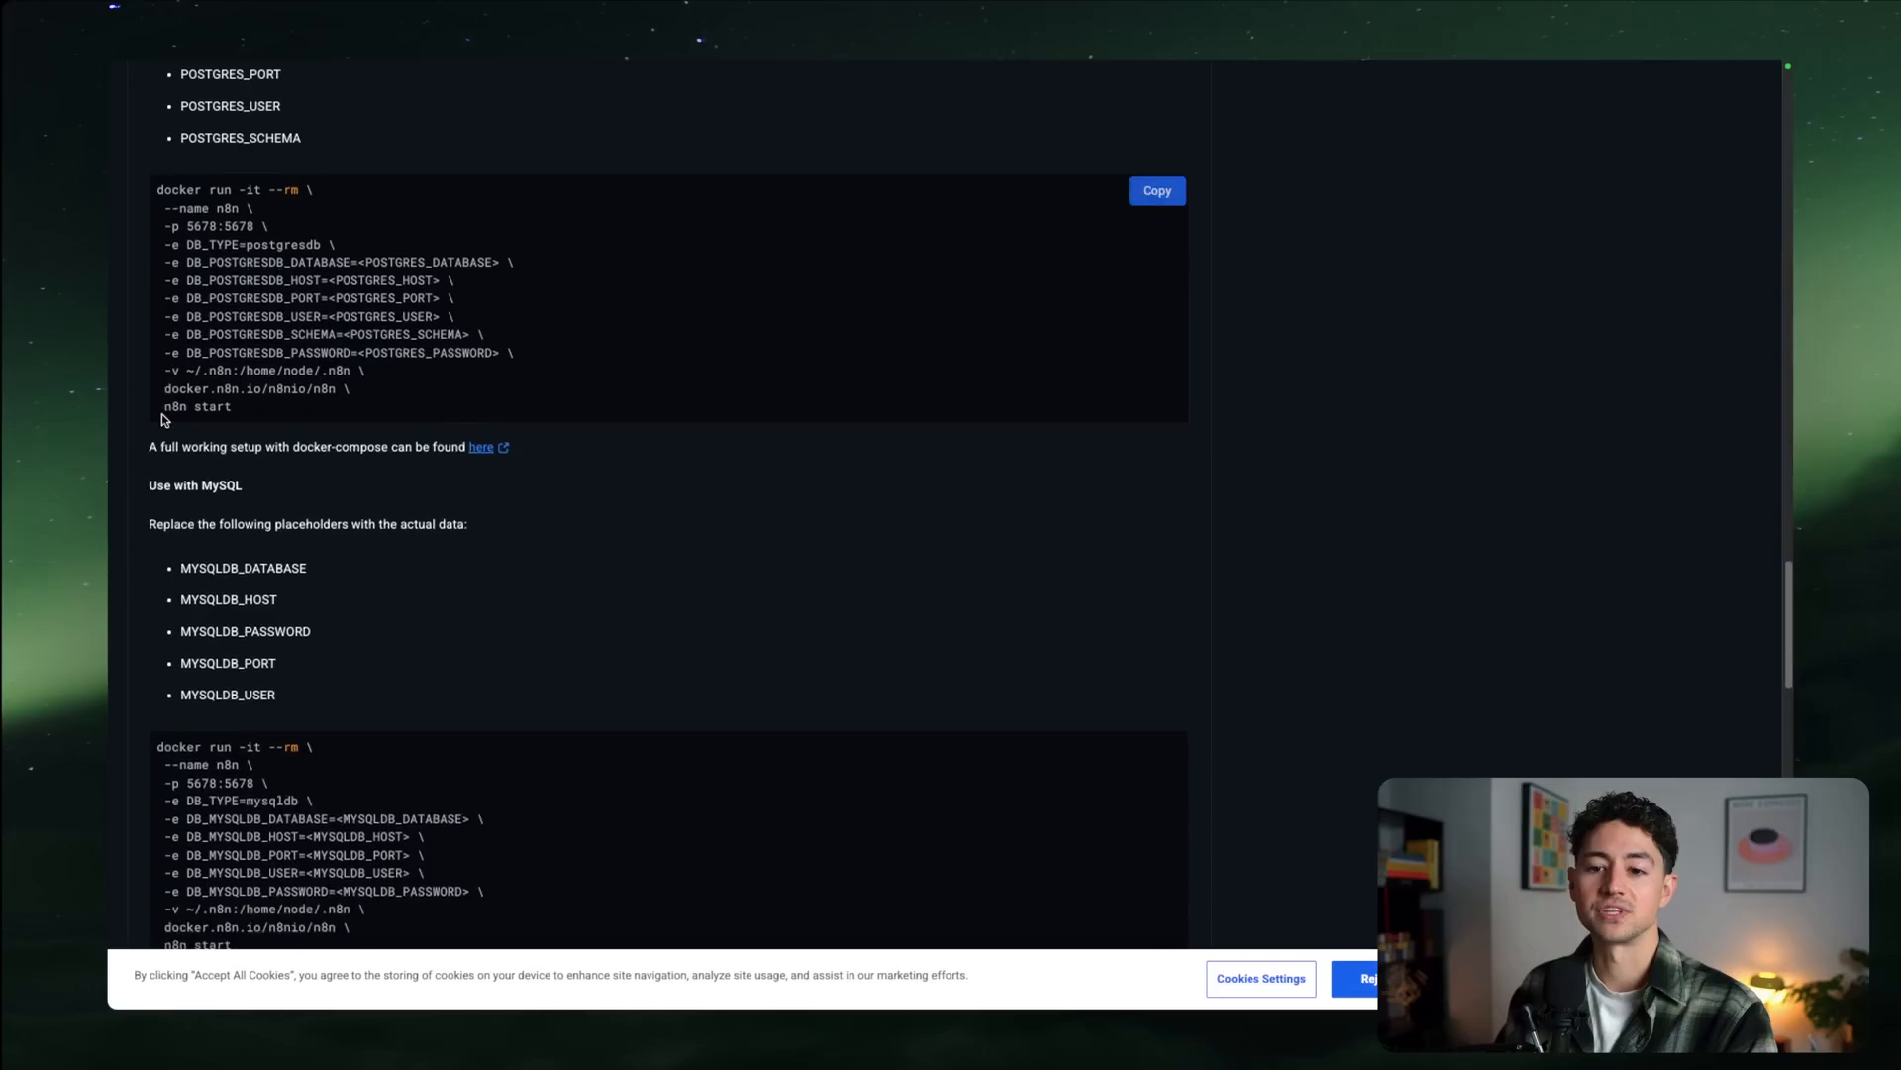
{"action": "scroll", "coordinate": [163, 419], "scroll_direction": "down", "scroll_amount": 5}
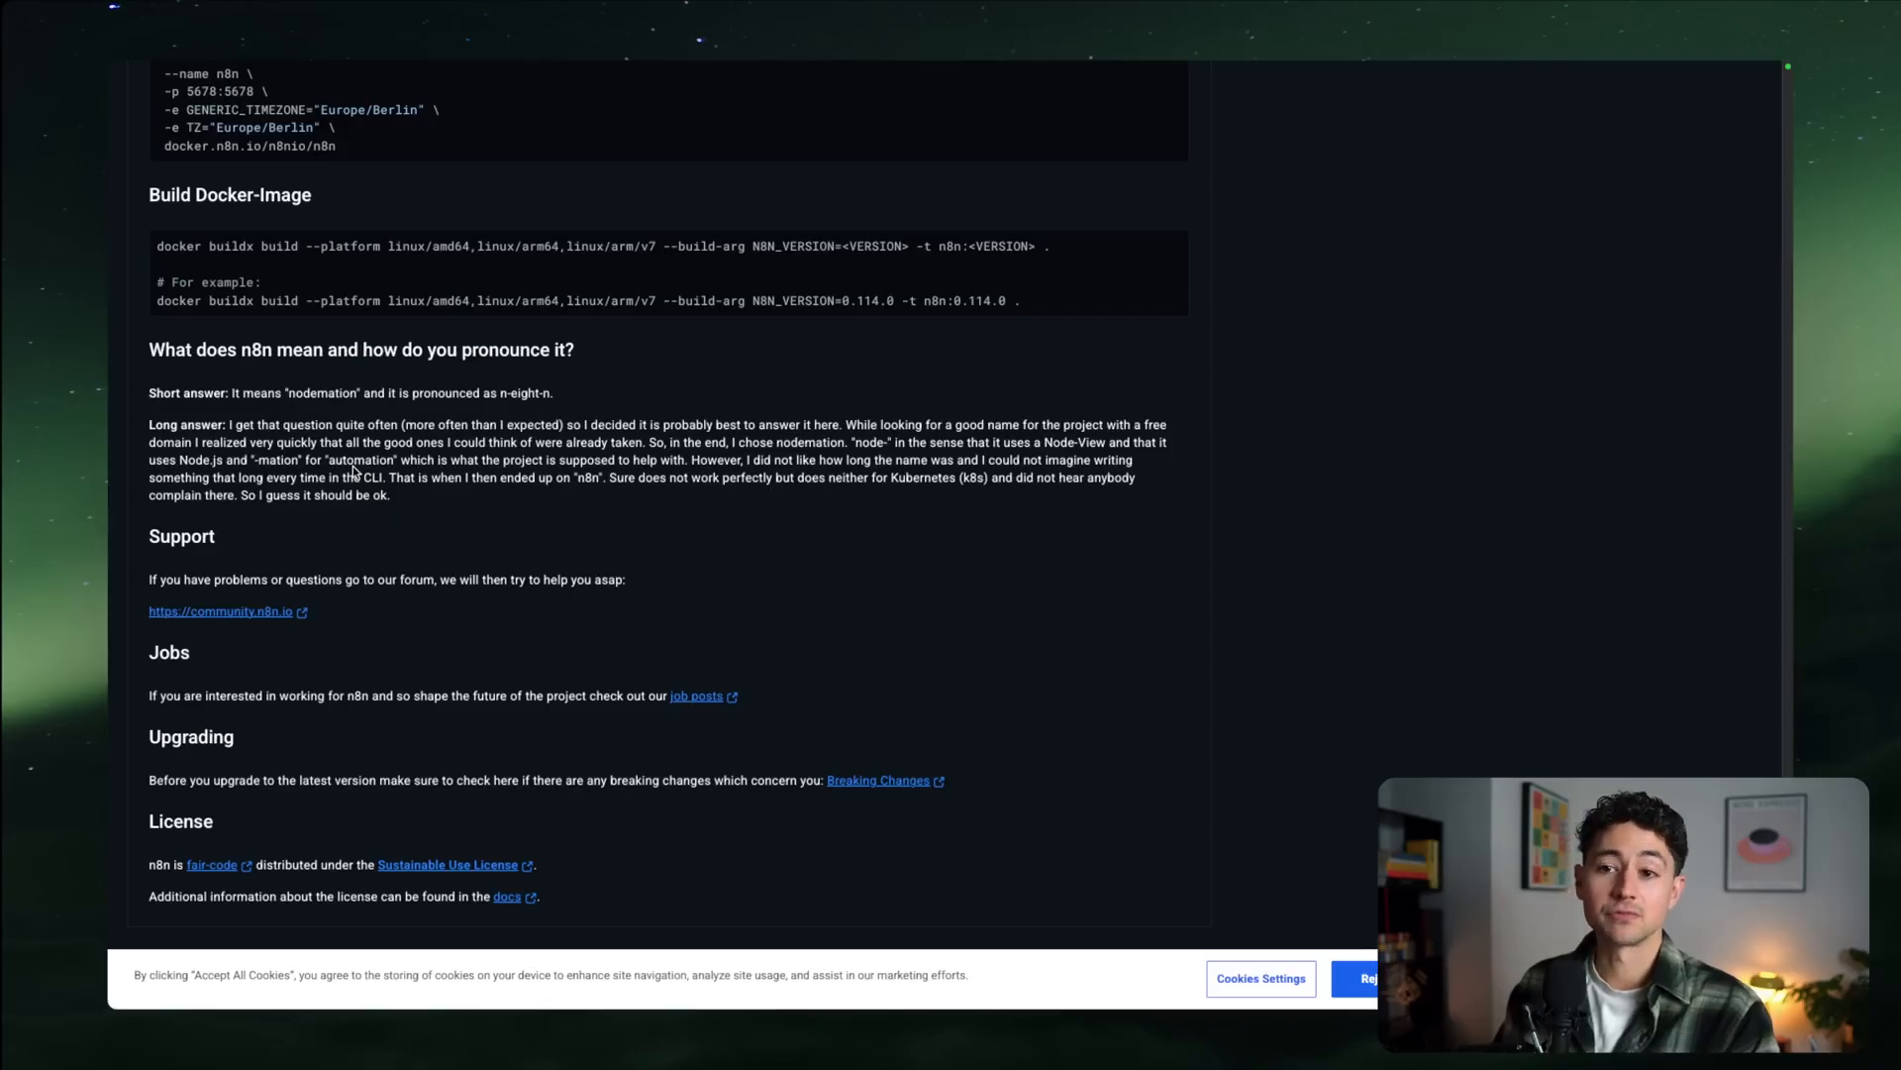
{"action": "scroll", "coordinate": [872, 551], "scroll_direction": "up", "scroll_amount": 15}
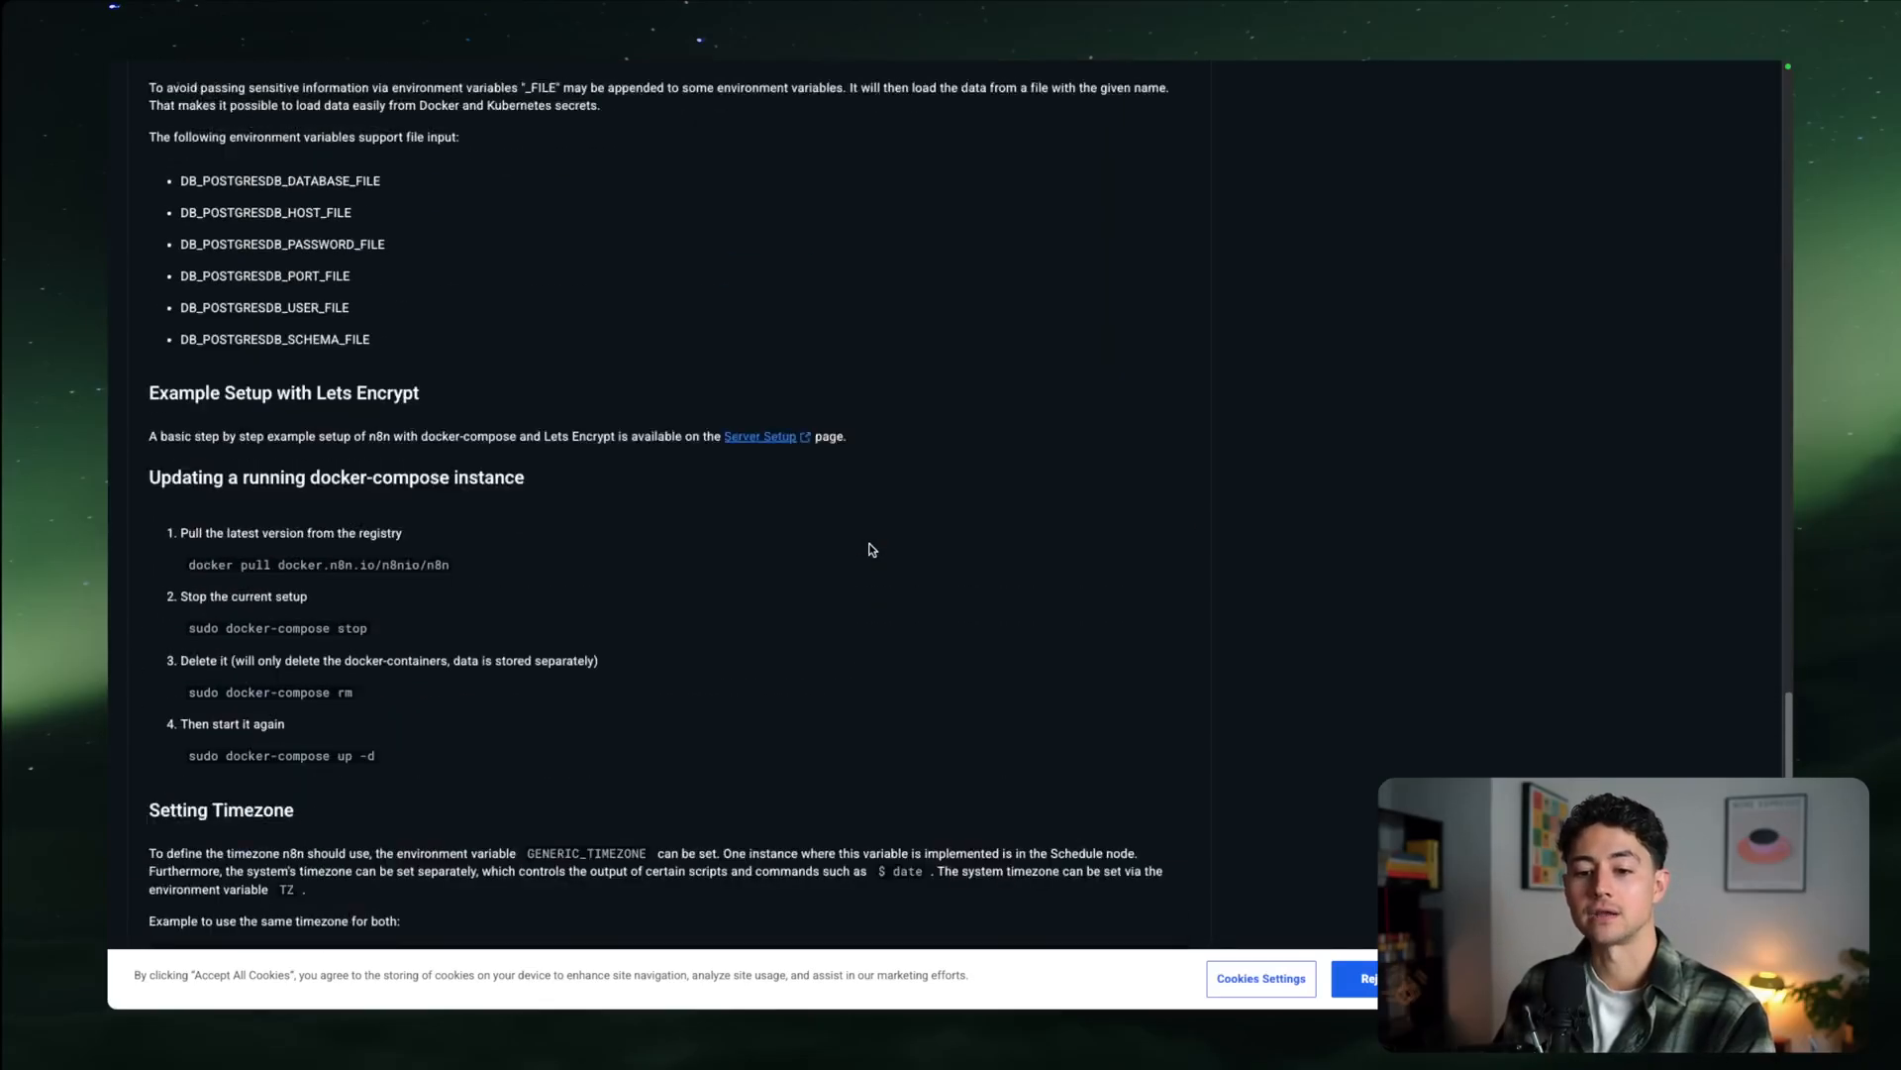
{"action": "scroll", "coordinate": [872, 550], "scroll_direction": "up", "scroll_amount": 15}
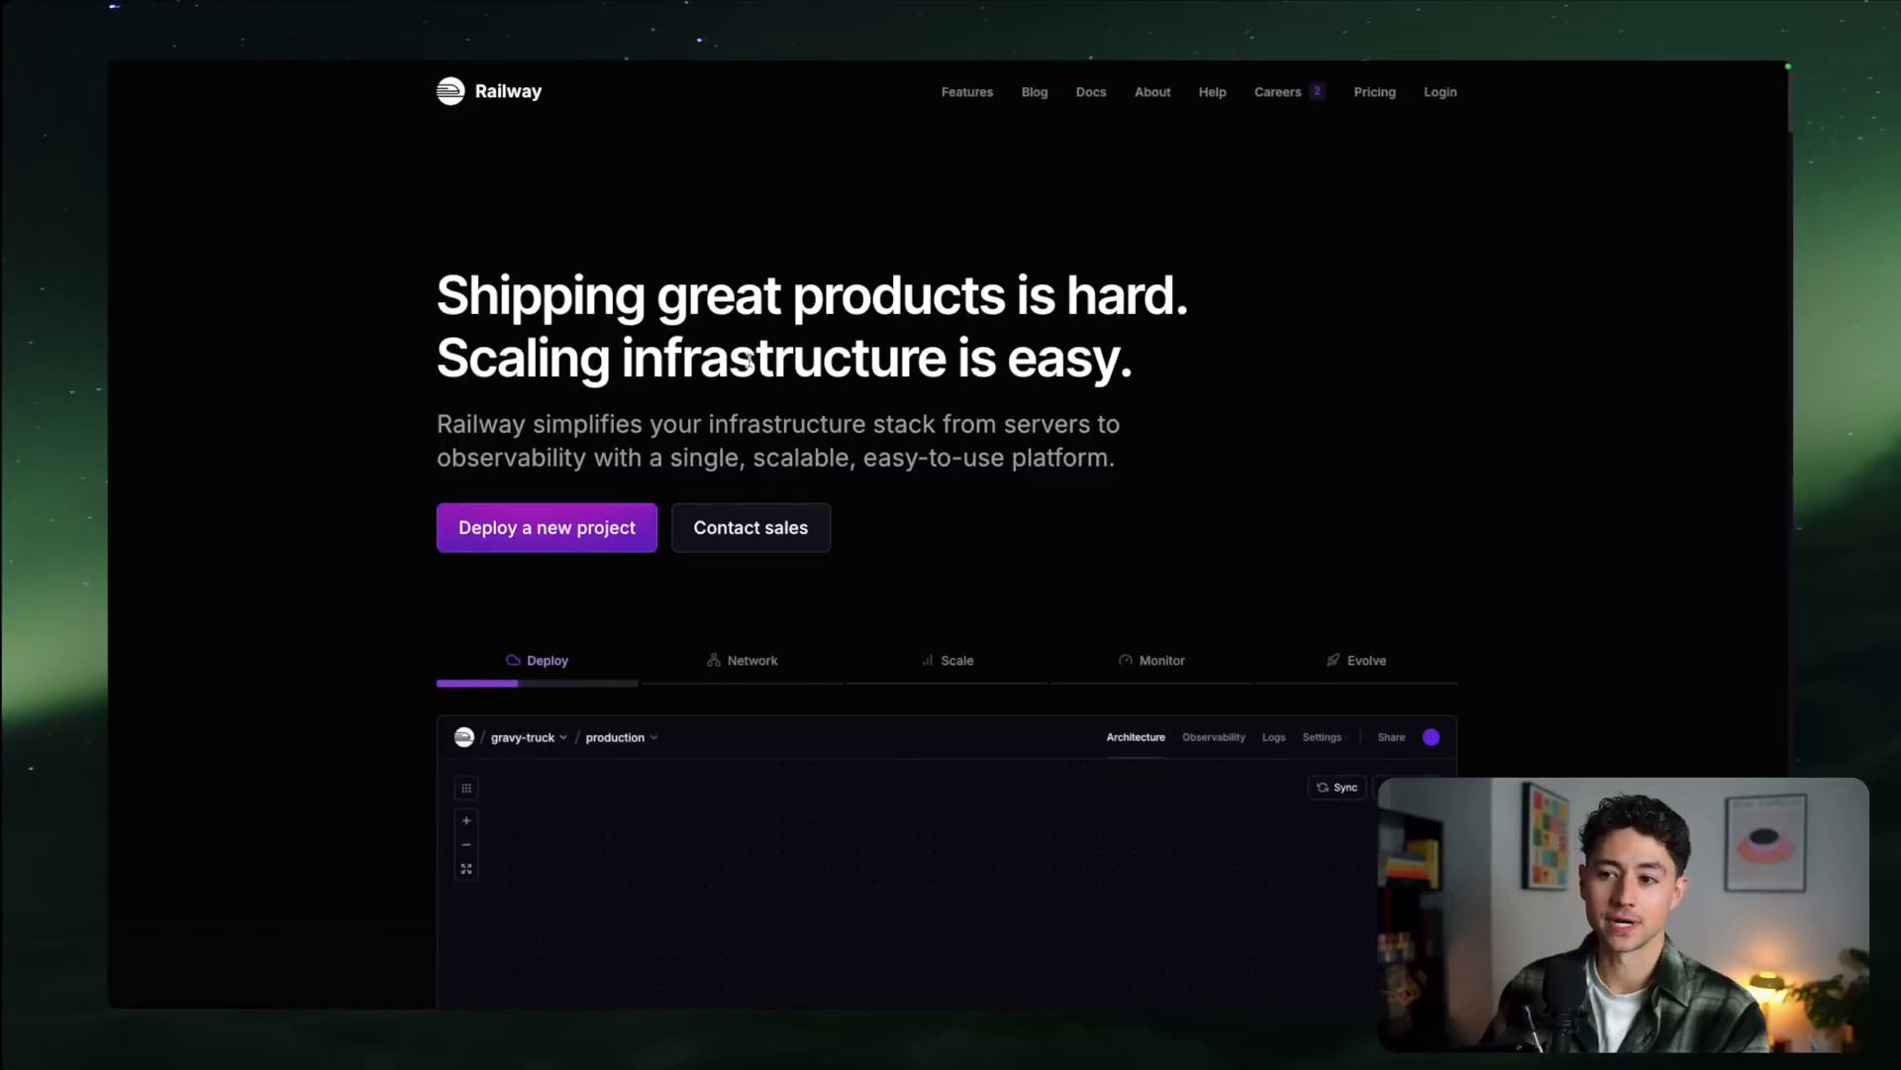
- Browse the Railway homepage and open its Login sign-in dialog
{"action": "scroll", "coordinate": [835, 686], "scroll_direction": "down", "scroll_amount": 4}
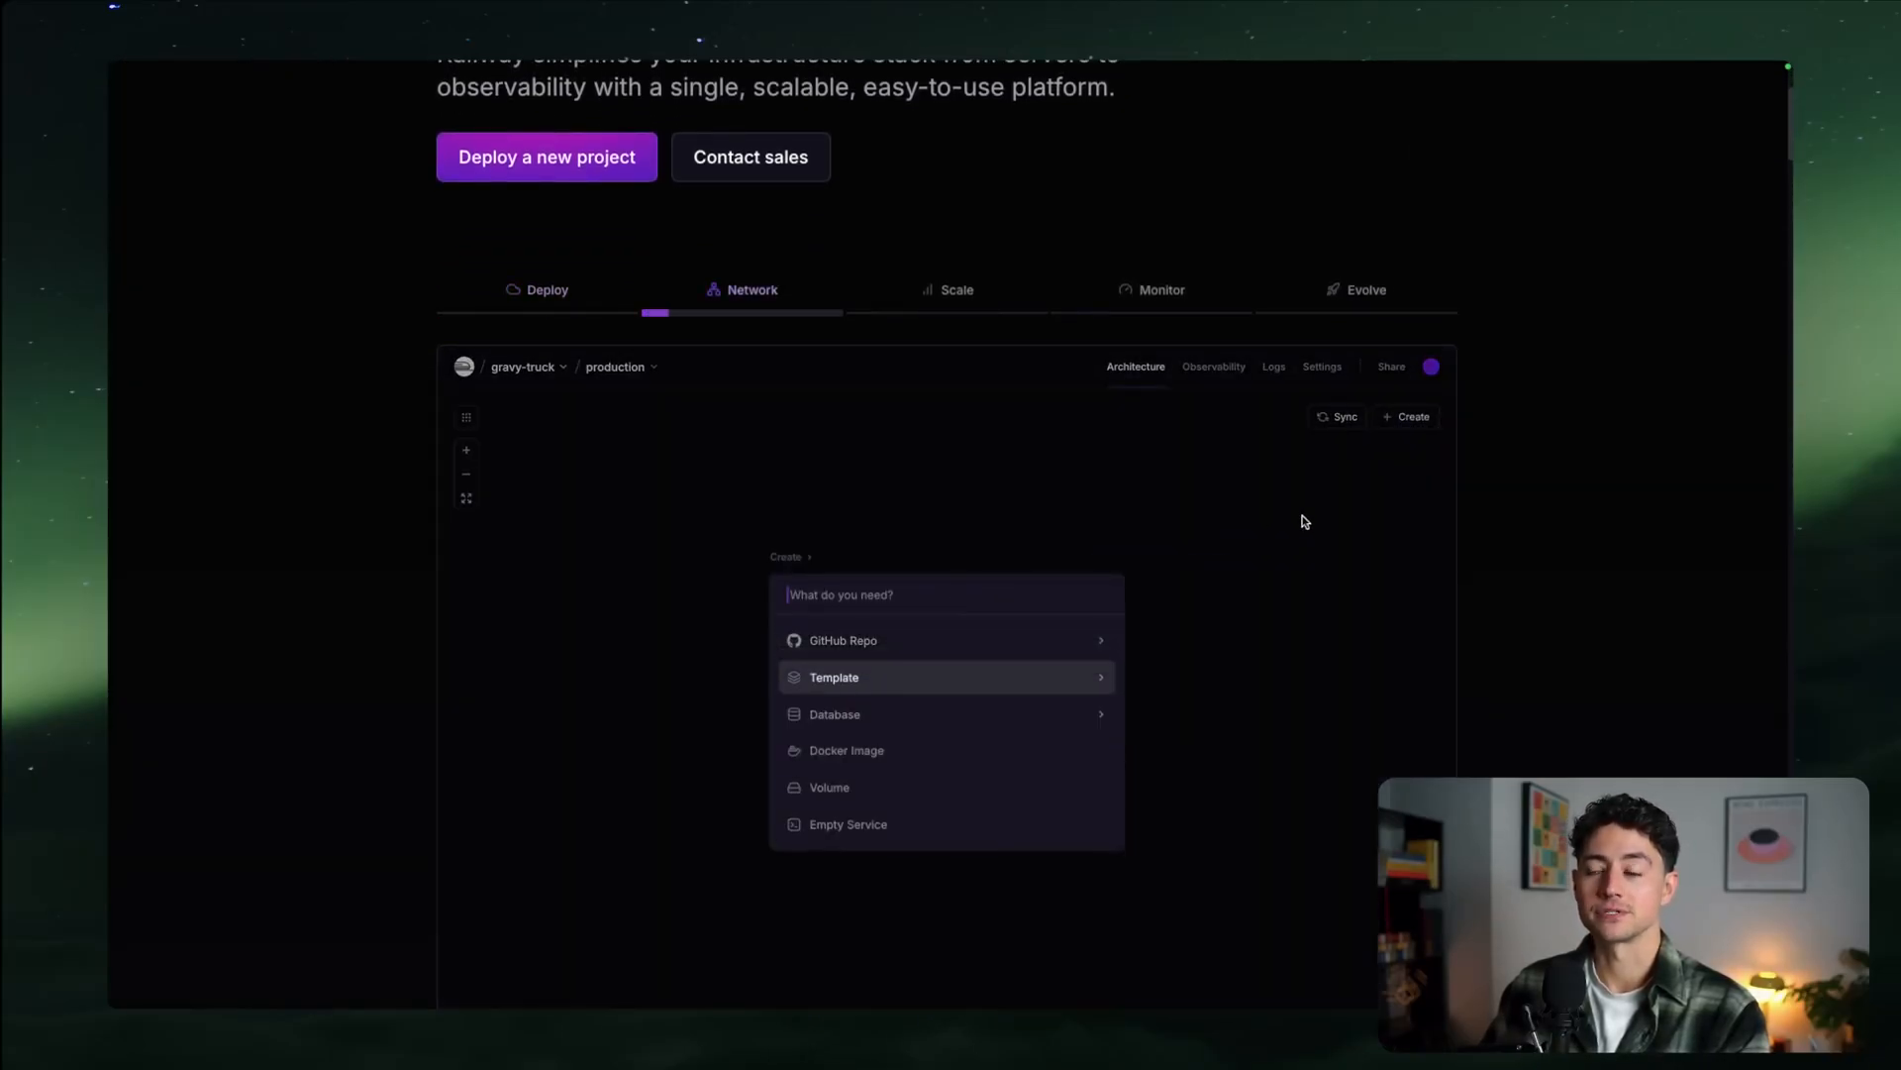
{"action": "scroll", "coordinate": [1303, 522], "scroll_direction": "up", "scroll_amount": 4}
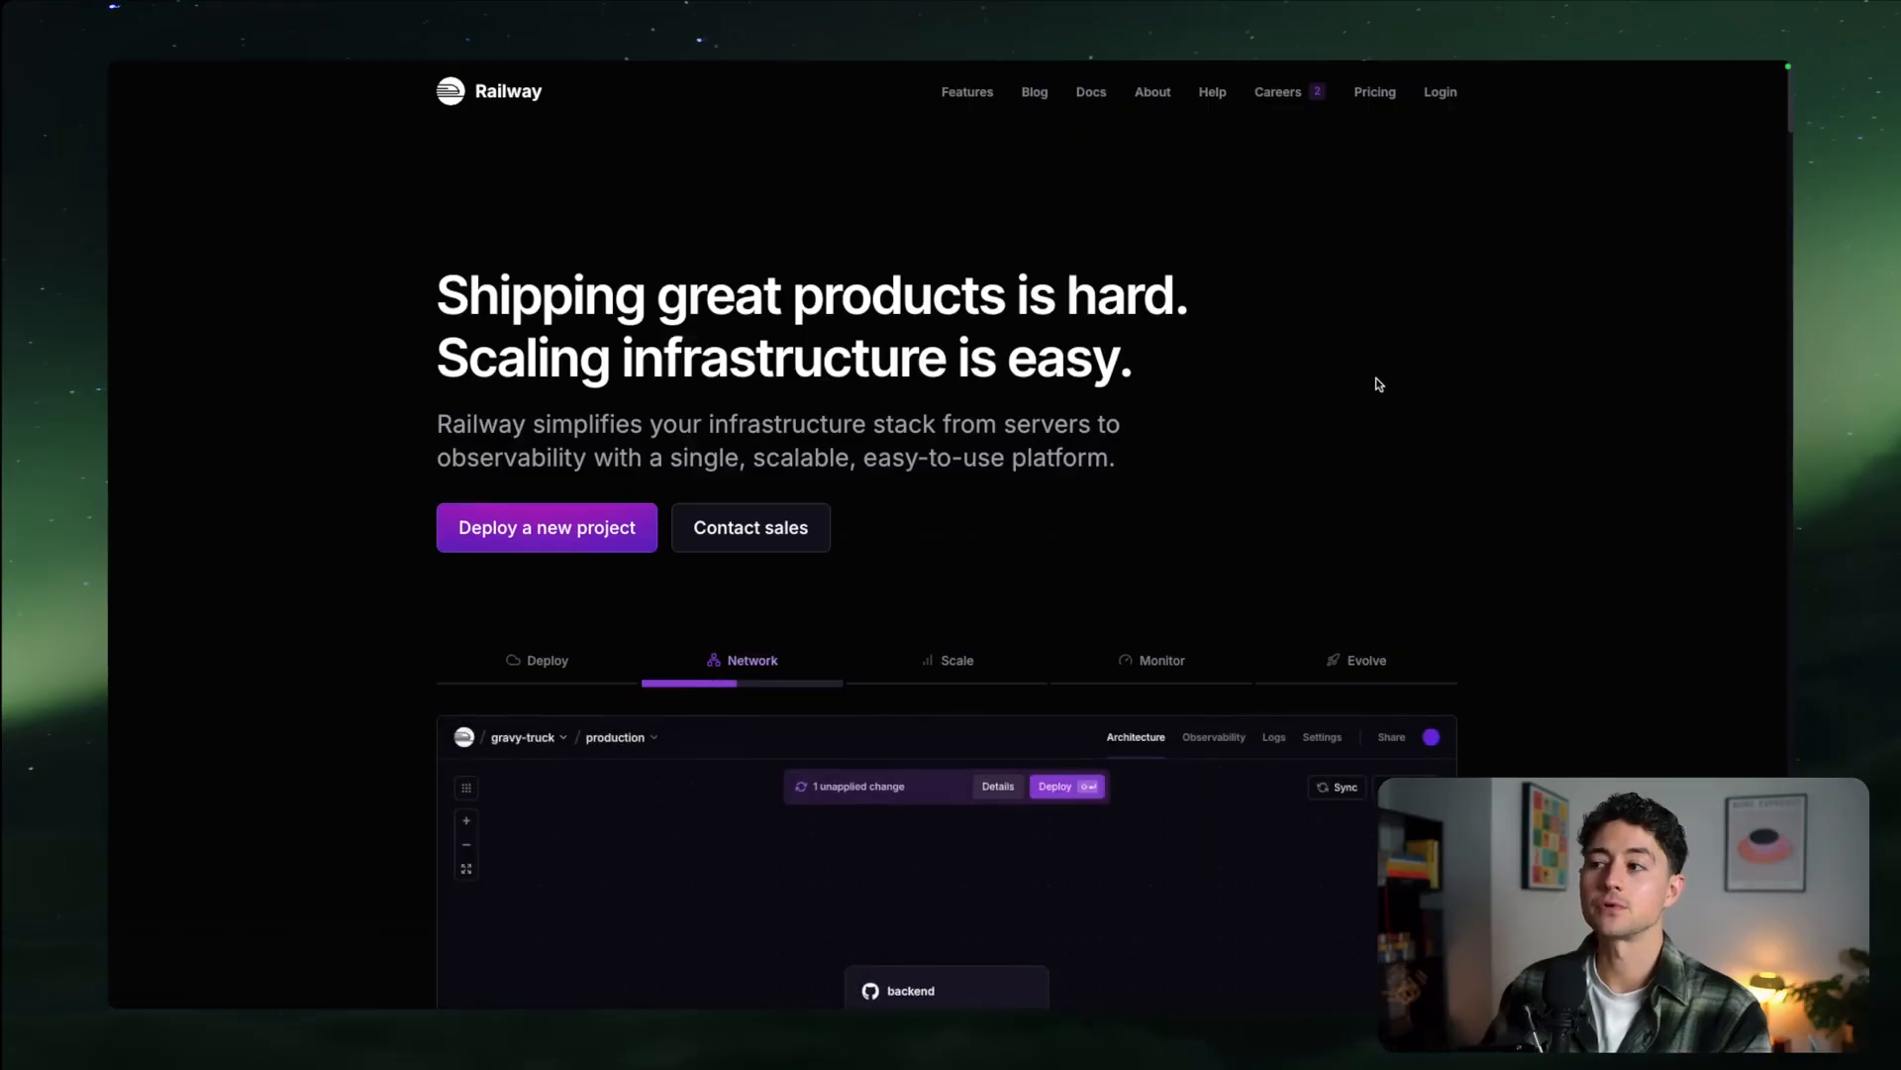
{"action": "left_click", "coordinate": [1441, 94]}
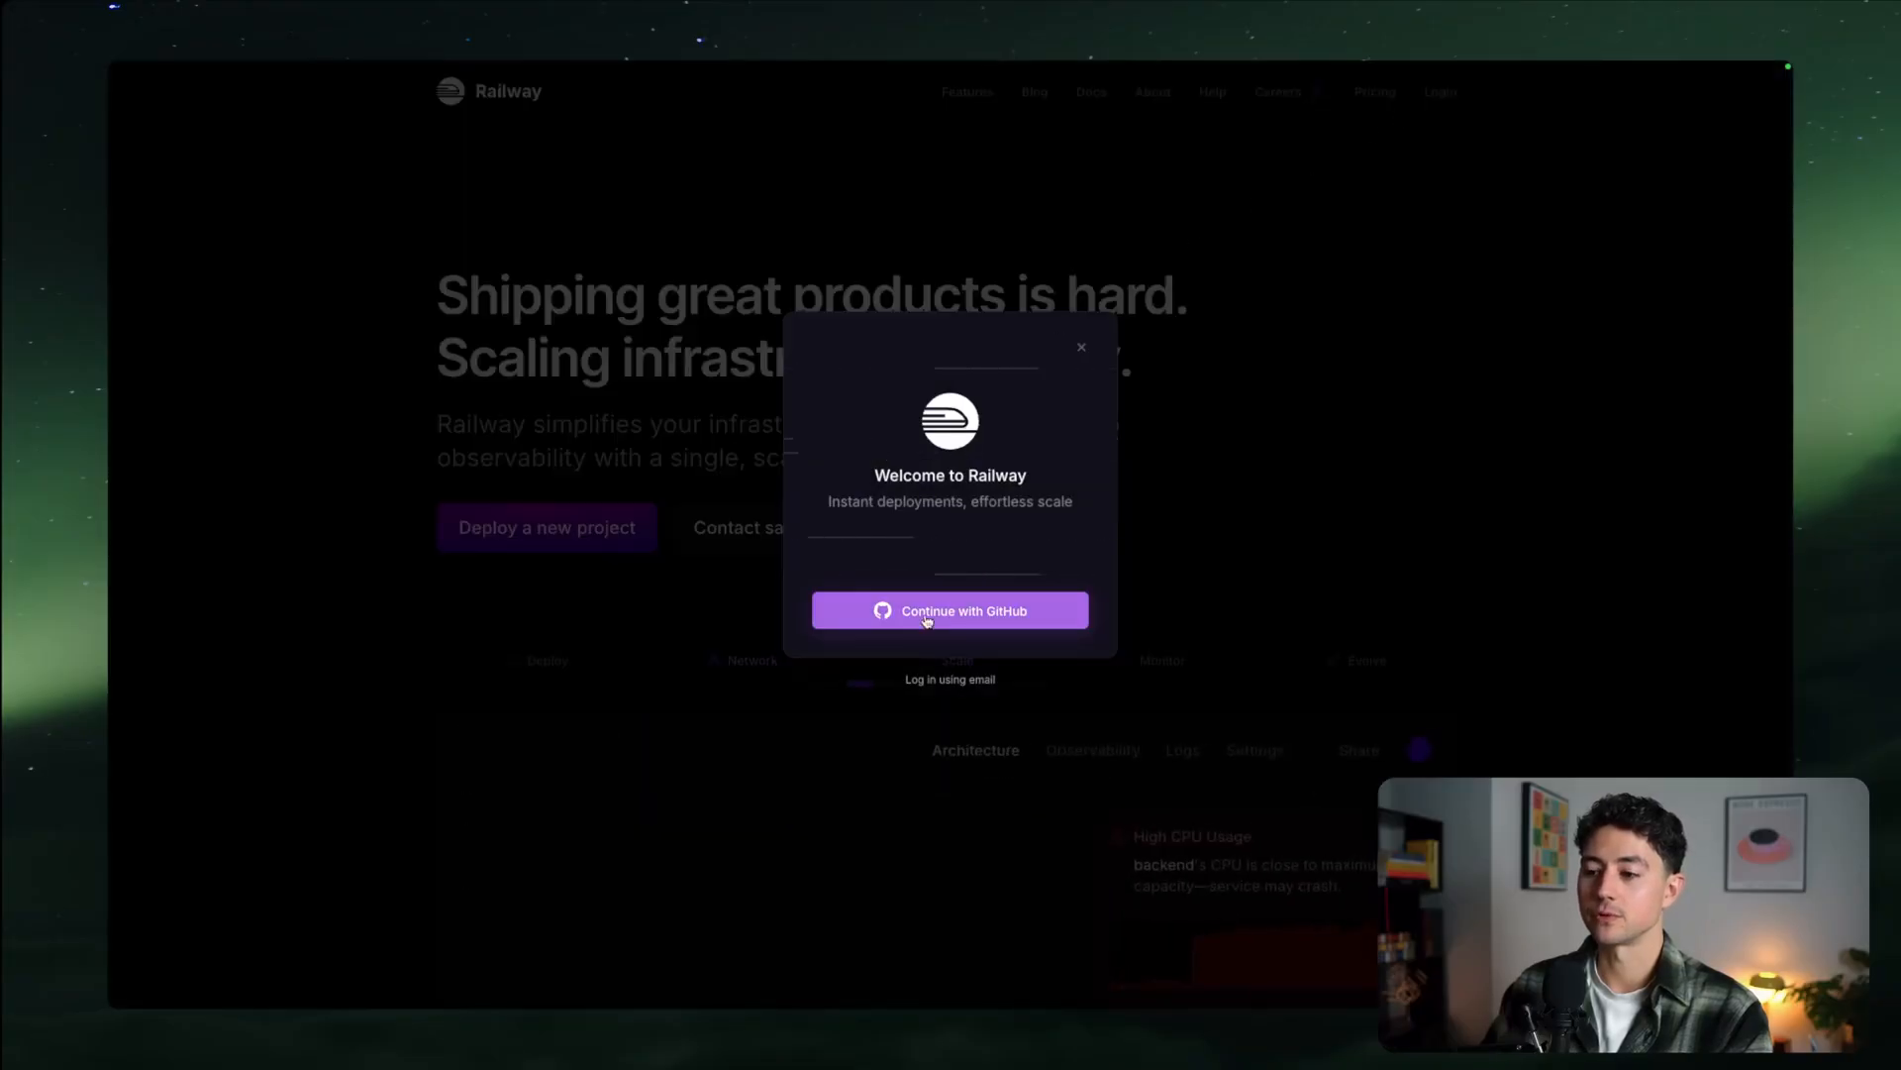
- Start the Railway sign-in with GitHub, then view the GitHub profile and dismiss its achievements banner
{"action": "left_click", "coordinate": [967, 616]}
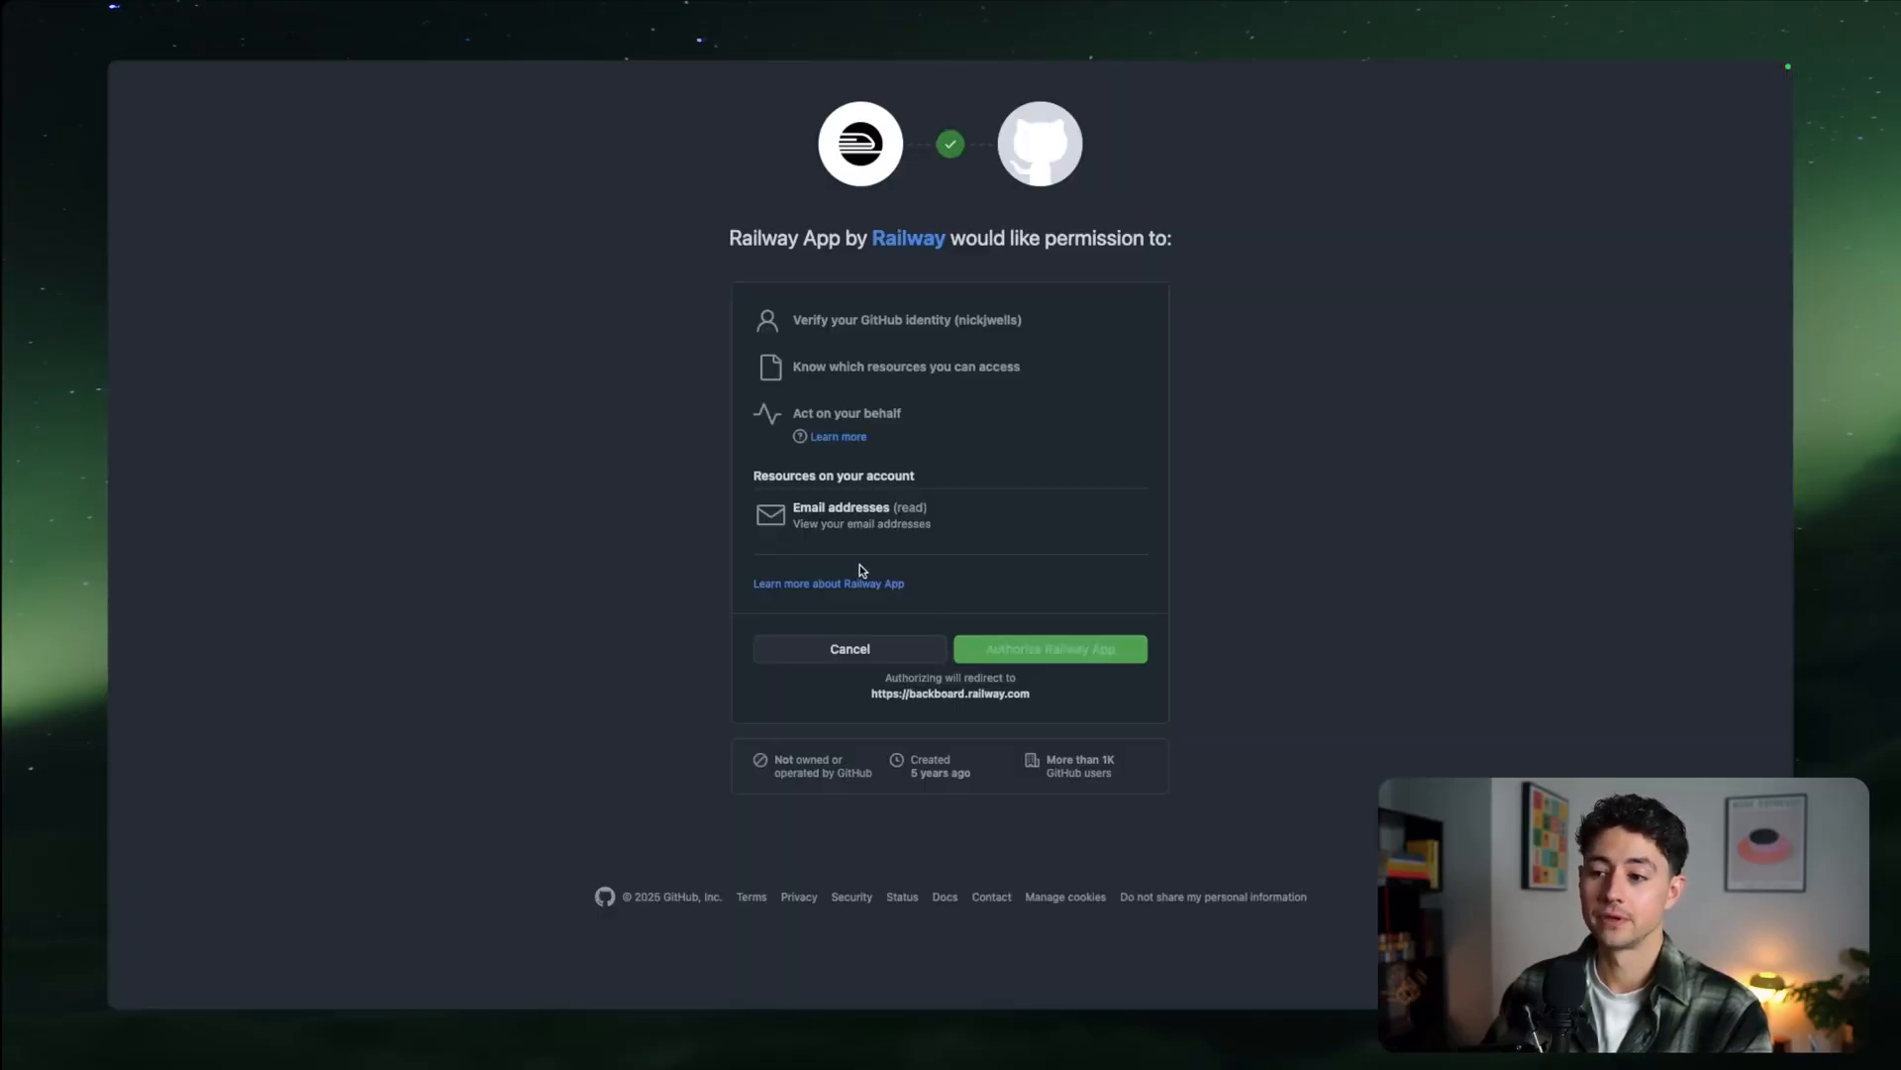
{"action": "mouse_move", "coordinate": [772, 65]}
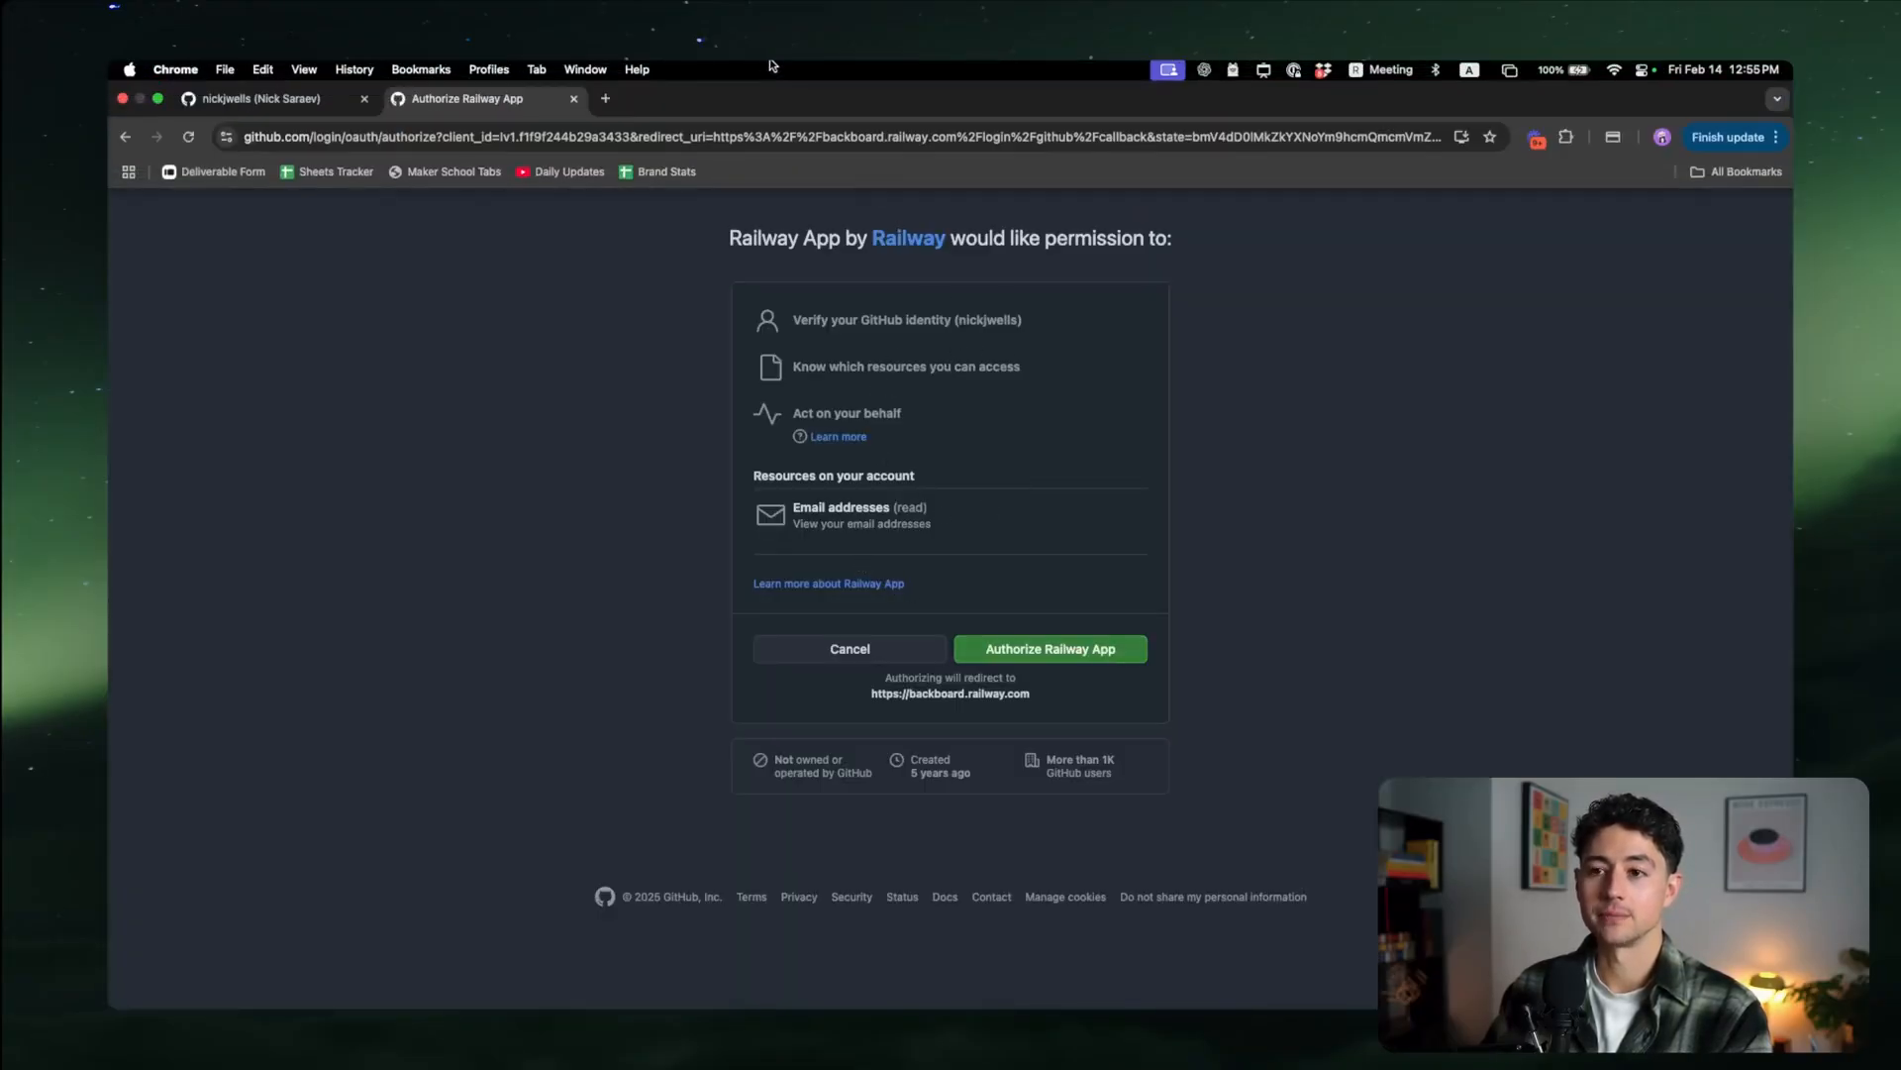
{"action": "left_click", "coordinate": [330, 87]}
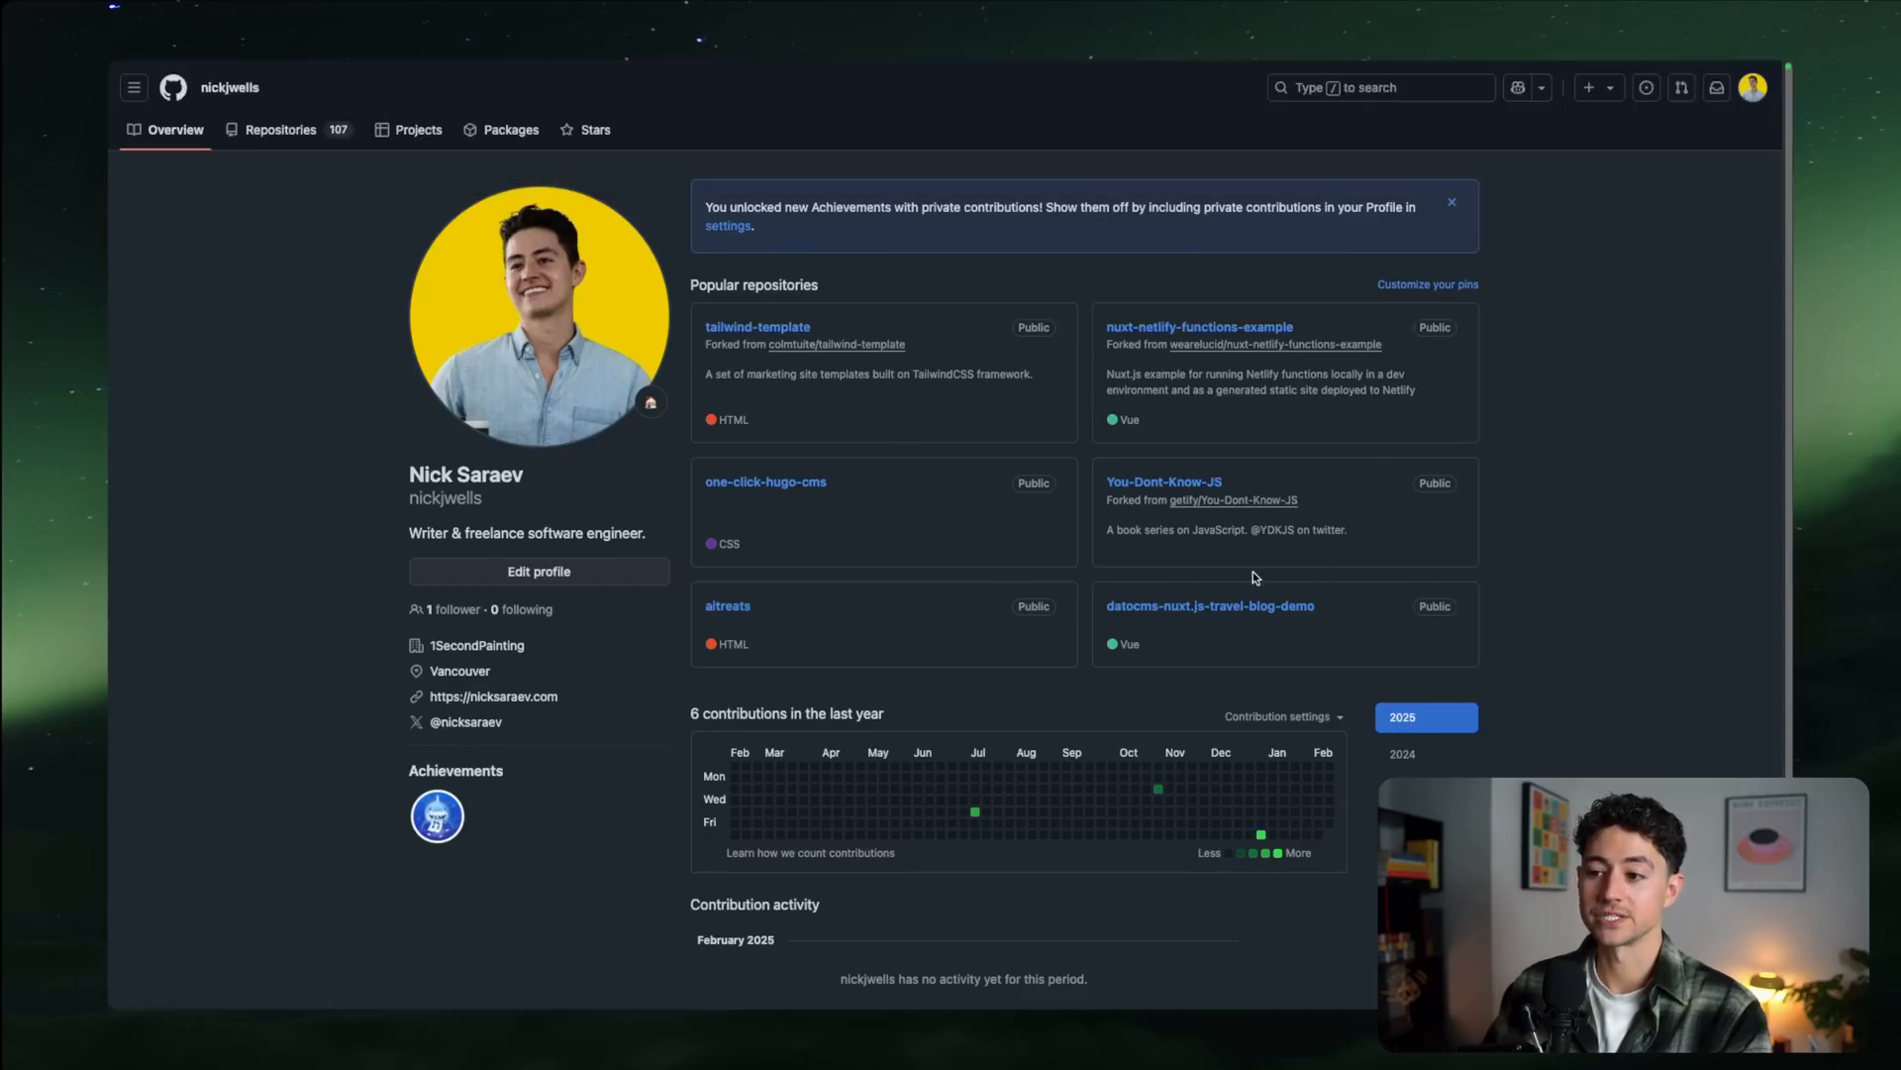
{"action": "left_click", "coordinate": [1452, 207]}
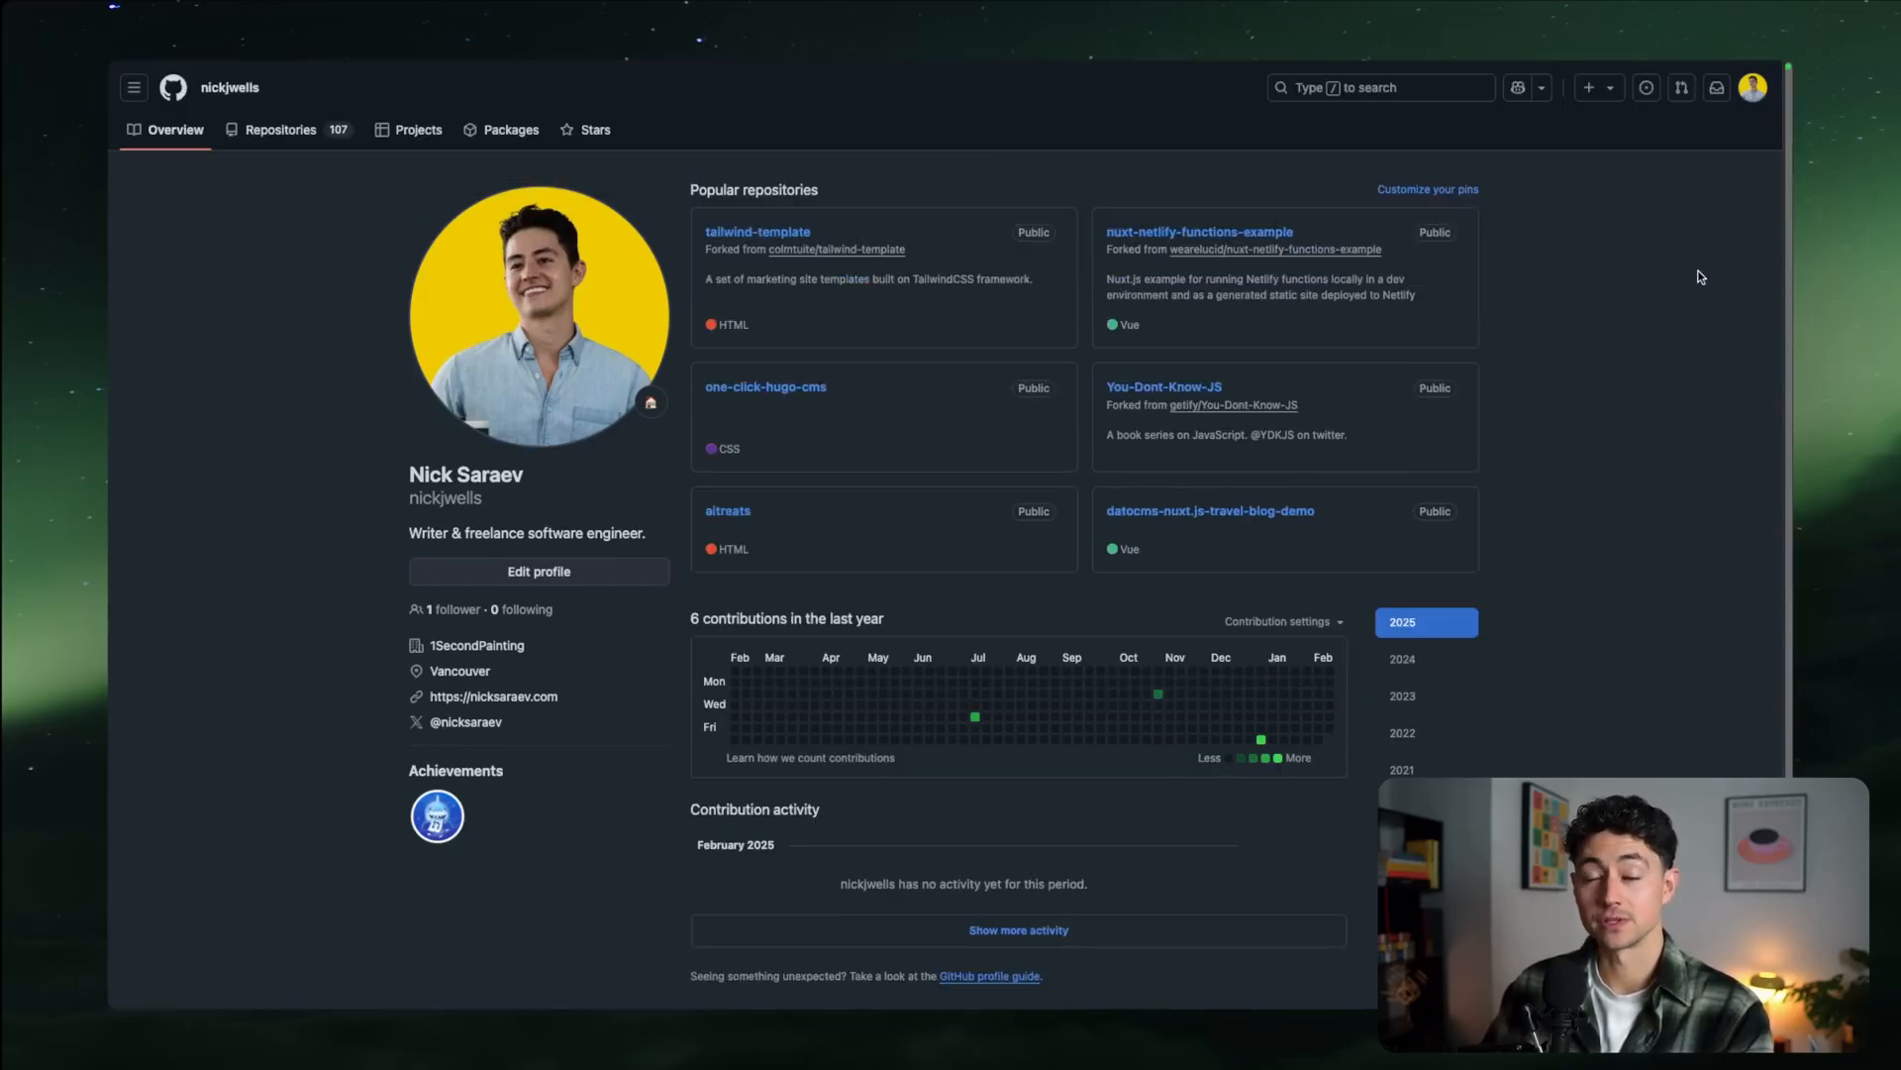
- Load github.com in a new tab, then reopen it signed out in a private window
{"action": "mouse_move", "coordinate": [976, 57]}
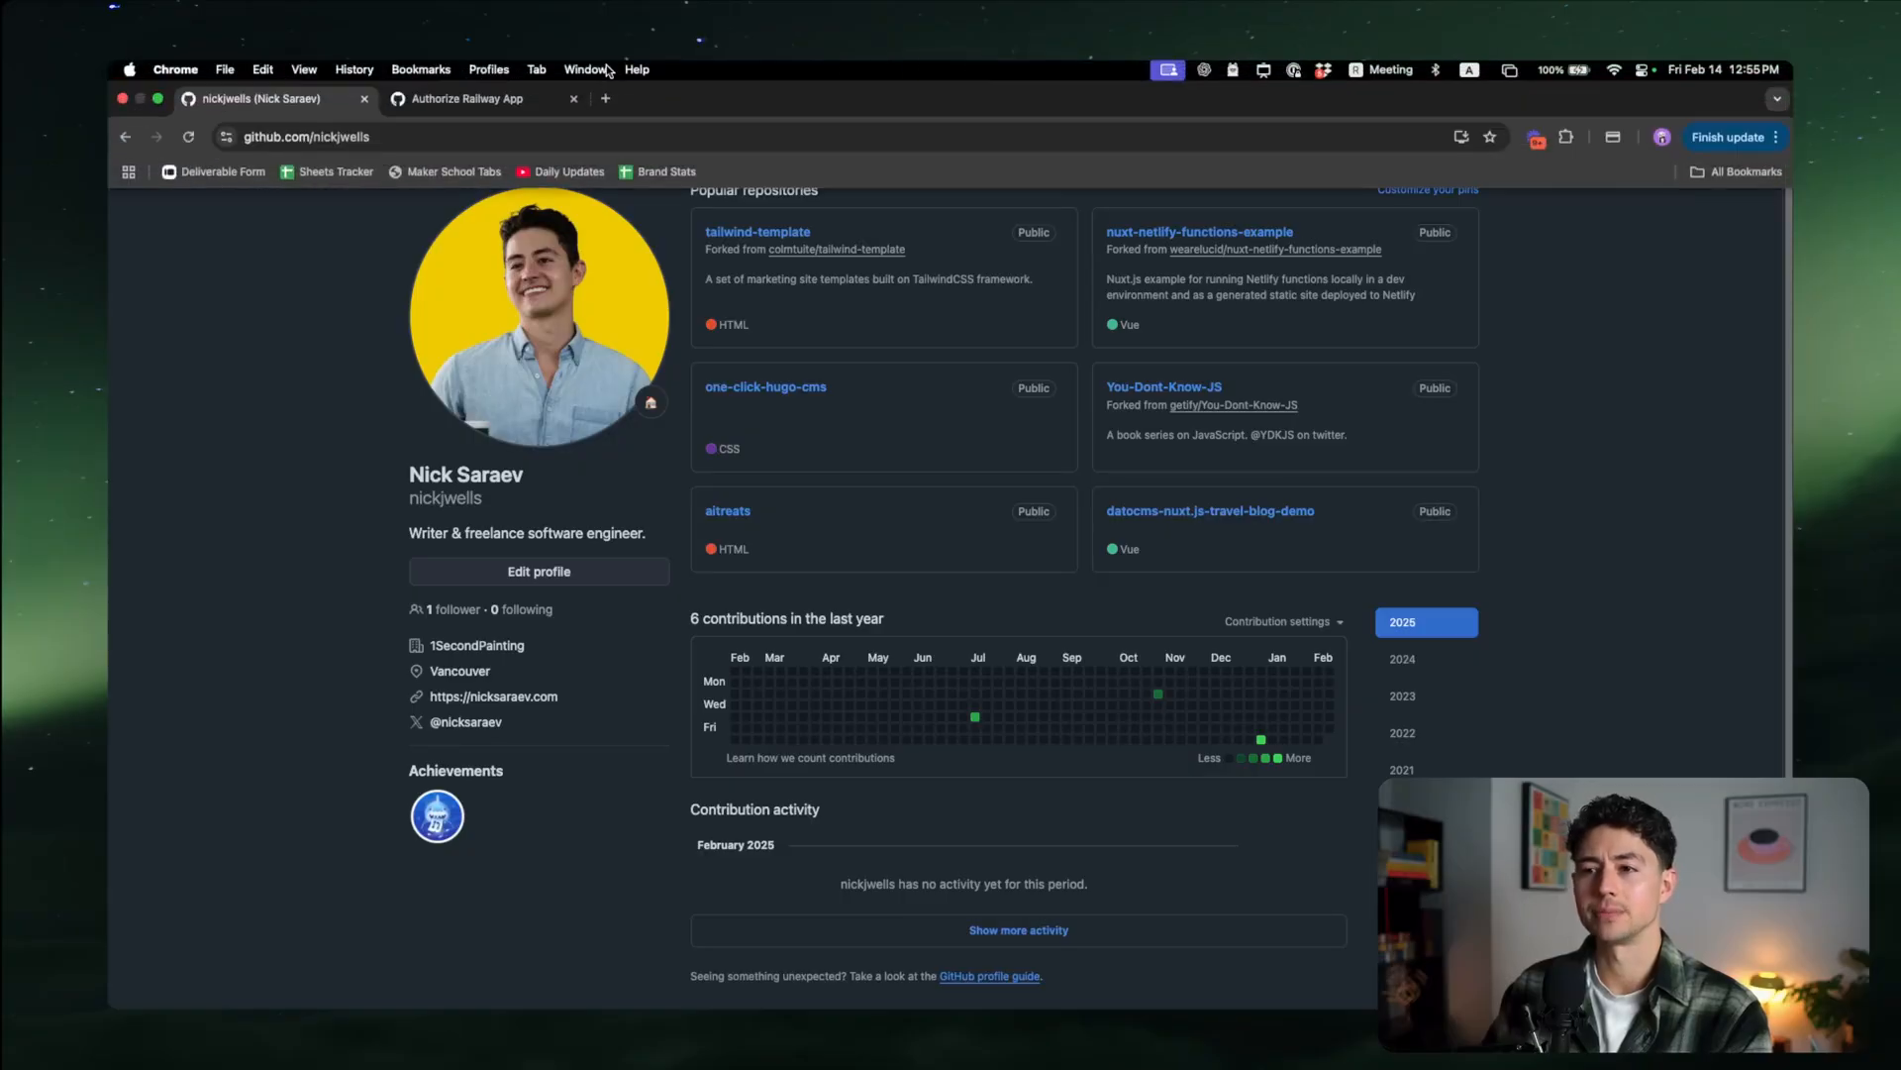
{"action": "key", "text": "super+t"}
{"action": "type", "text": "github.com"}
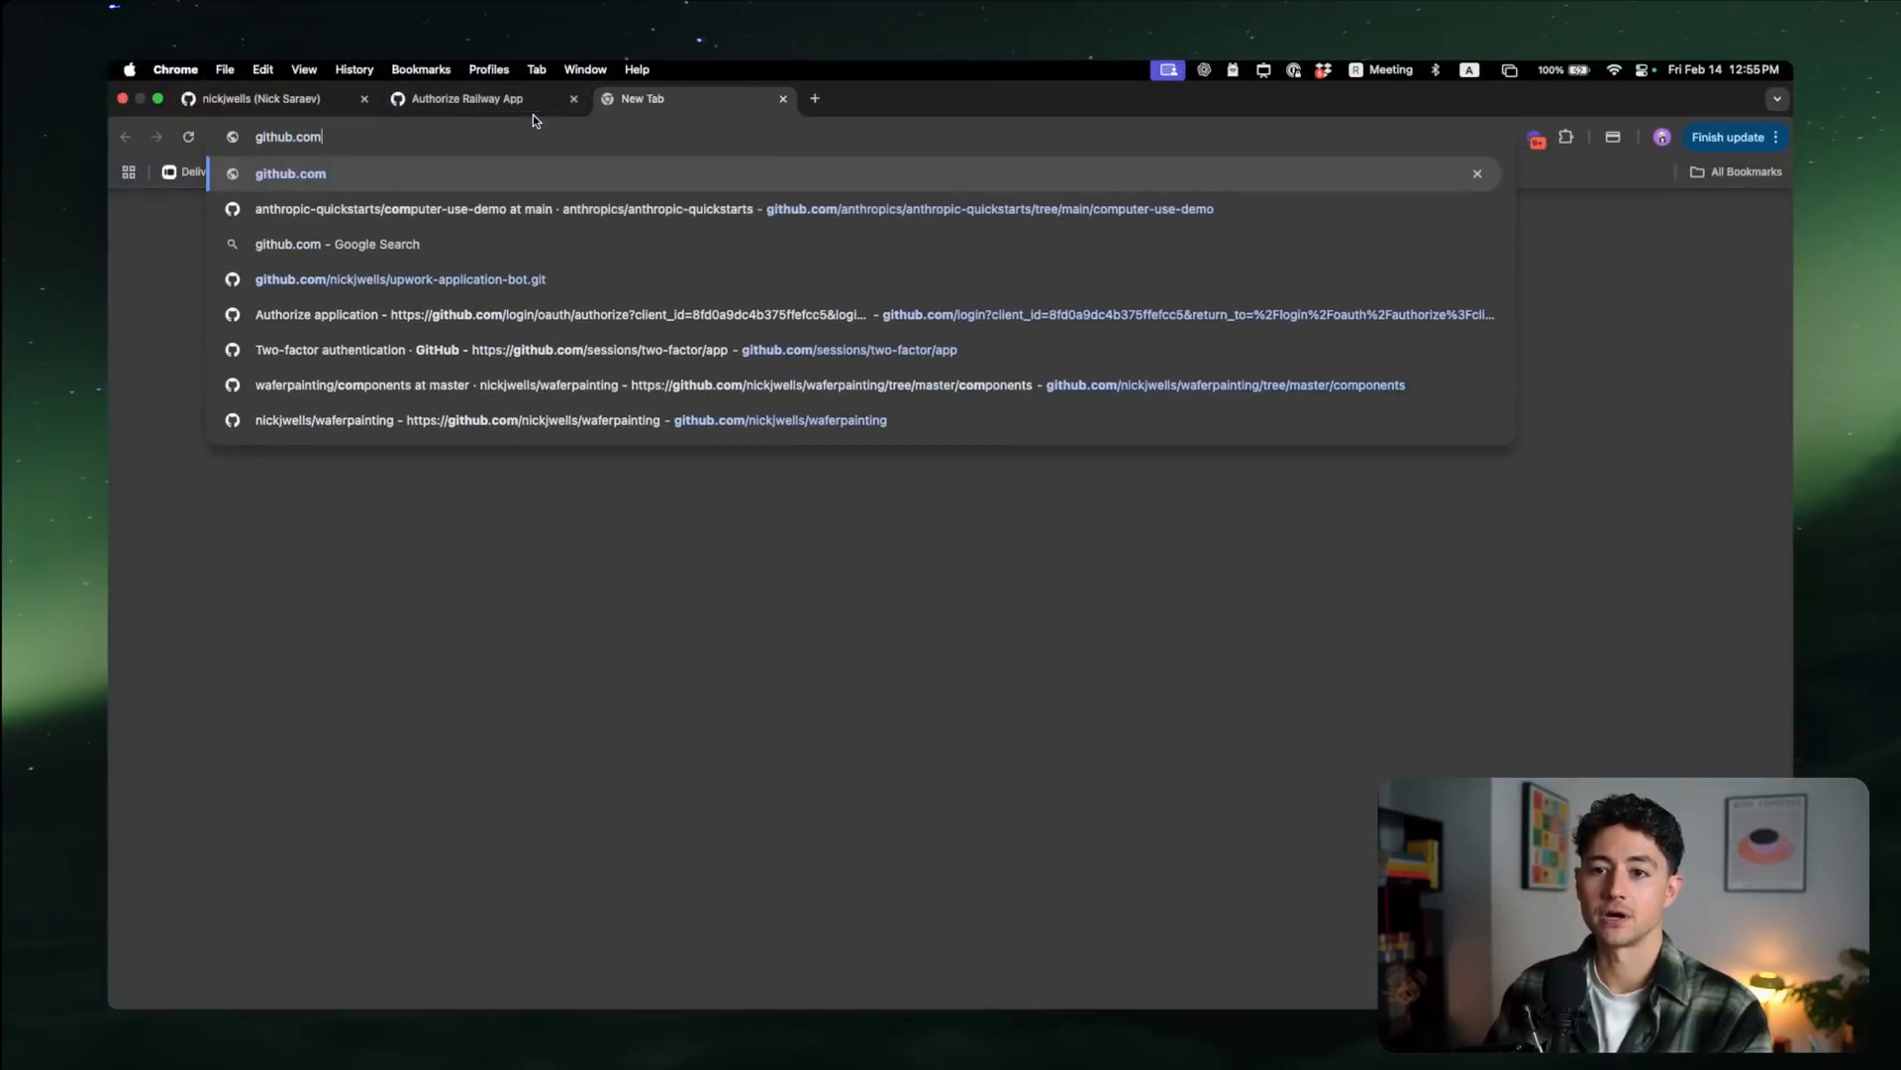
{"action": "key", "text": "Return"}
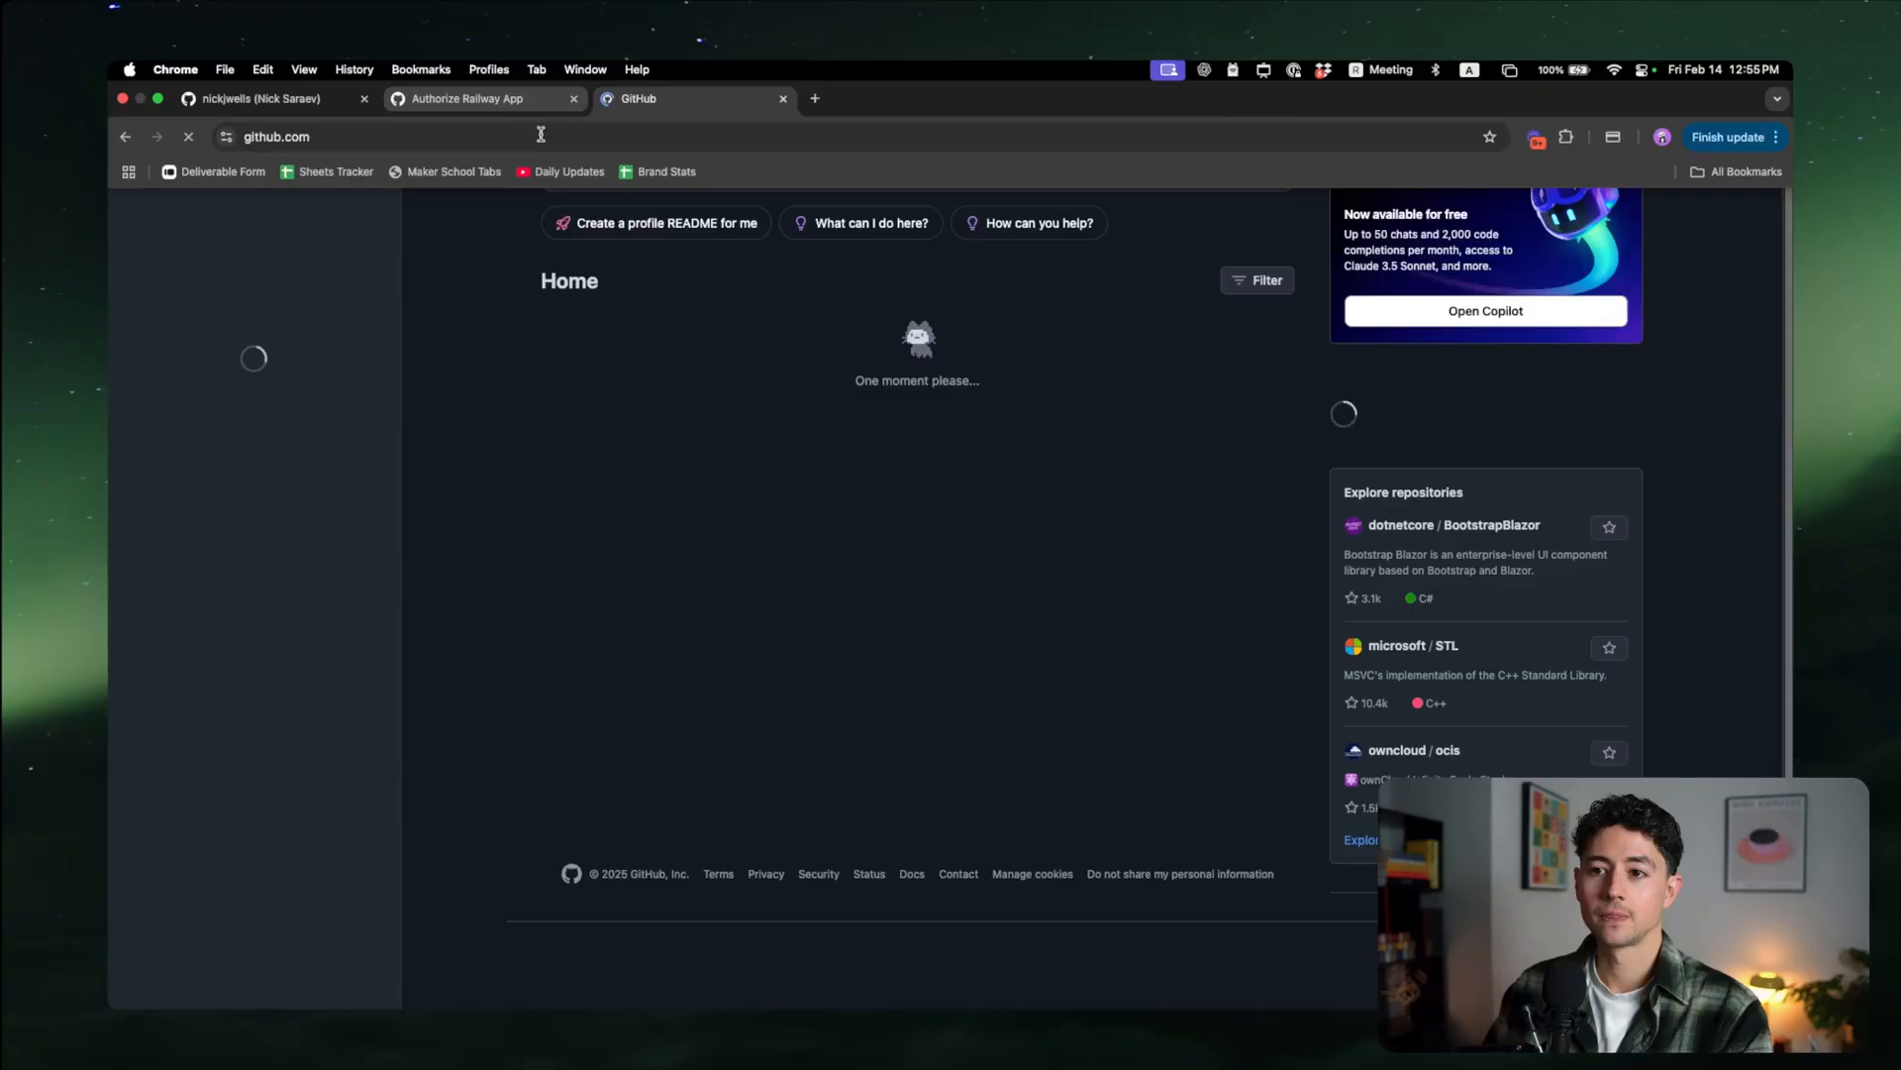
{"action": "left_click", "coordinate": [539, 135]}
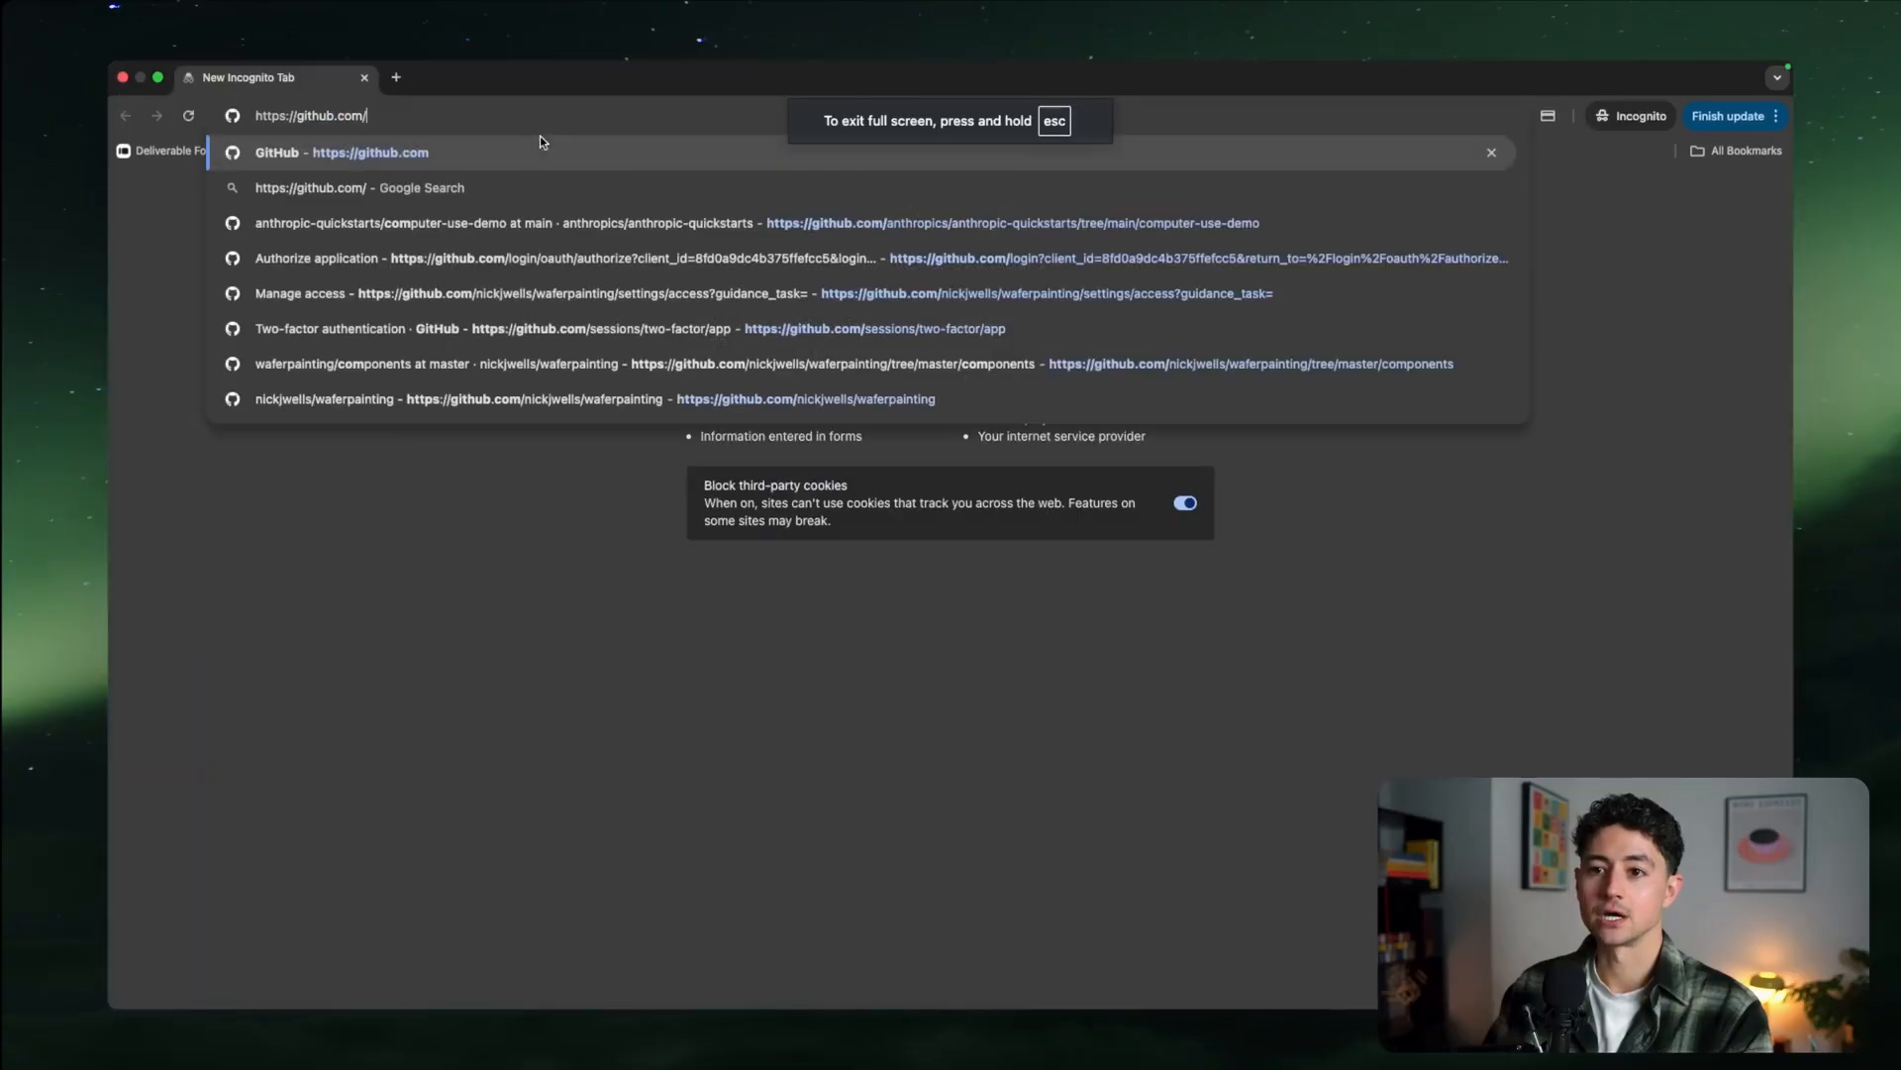
{"action": "key", "text": "Return"}
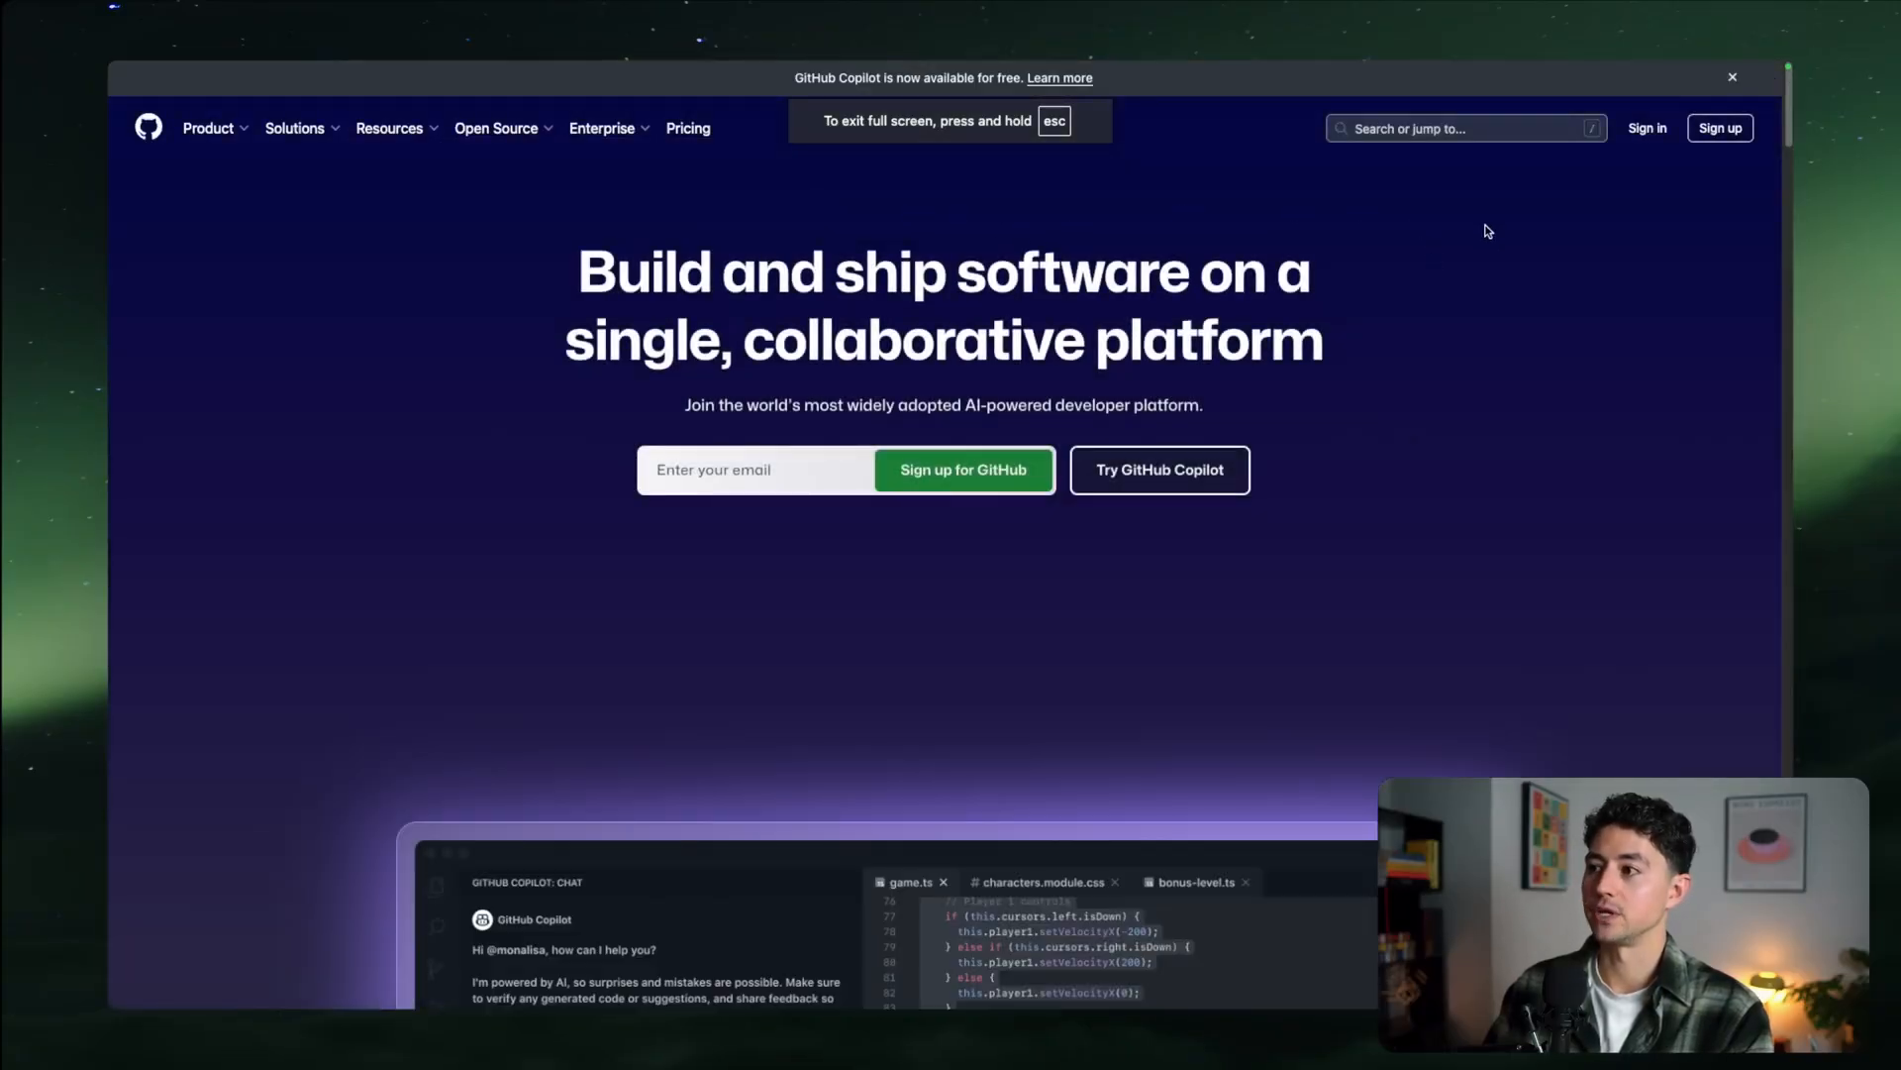
- Try GitHub's Sign up email form, then return to the Railway authorization request
{"action": "left_click", "coordinate": [1721, 130]}
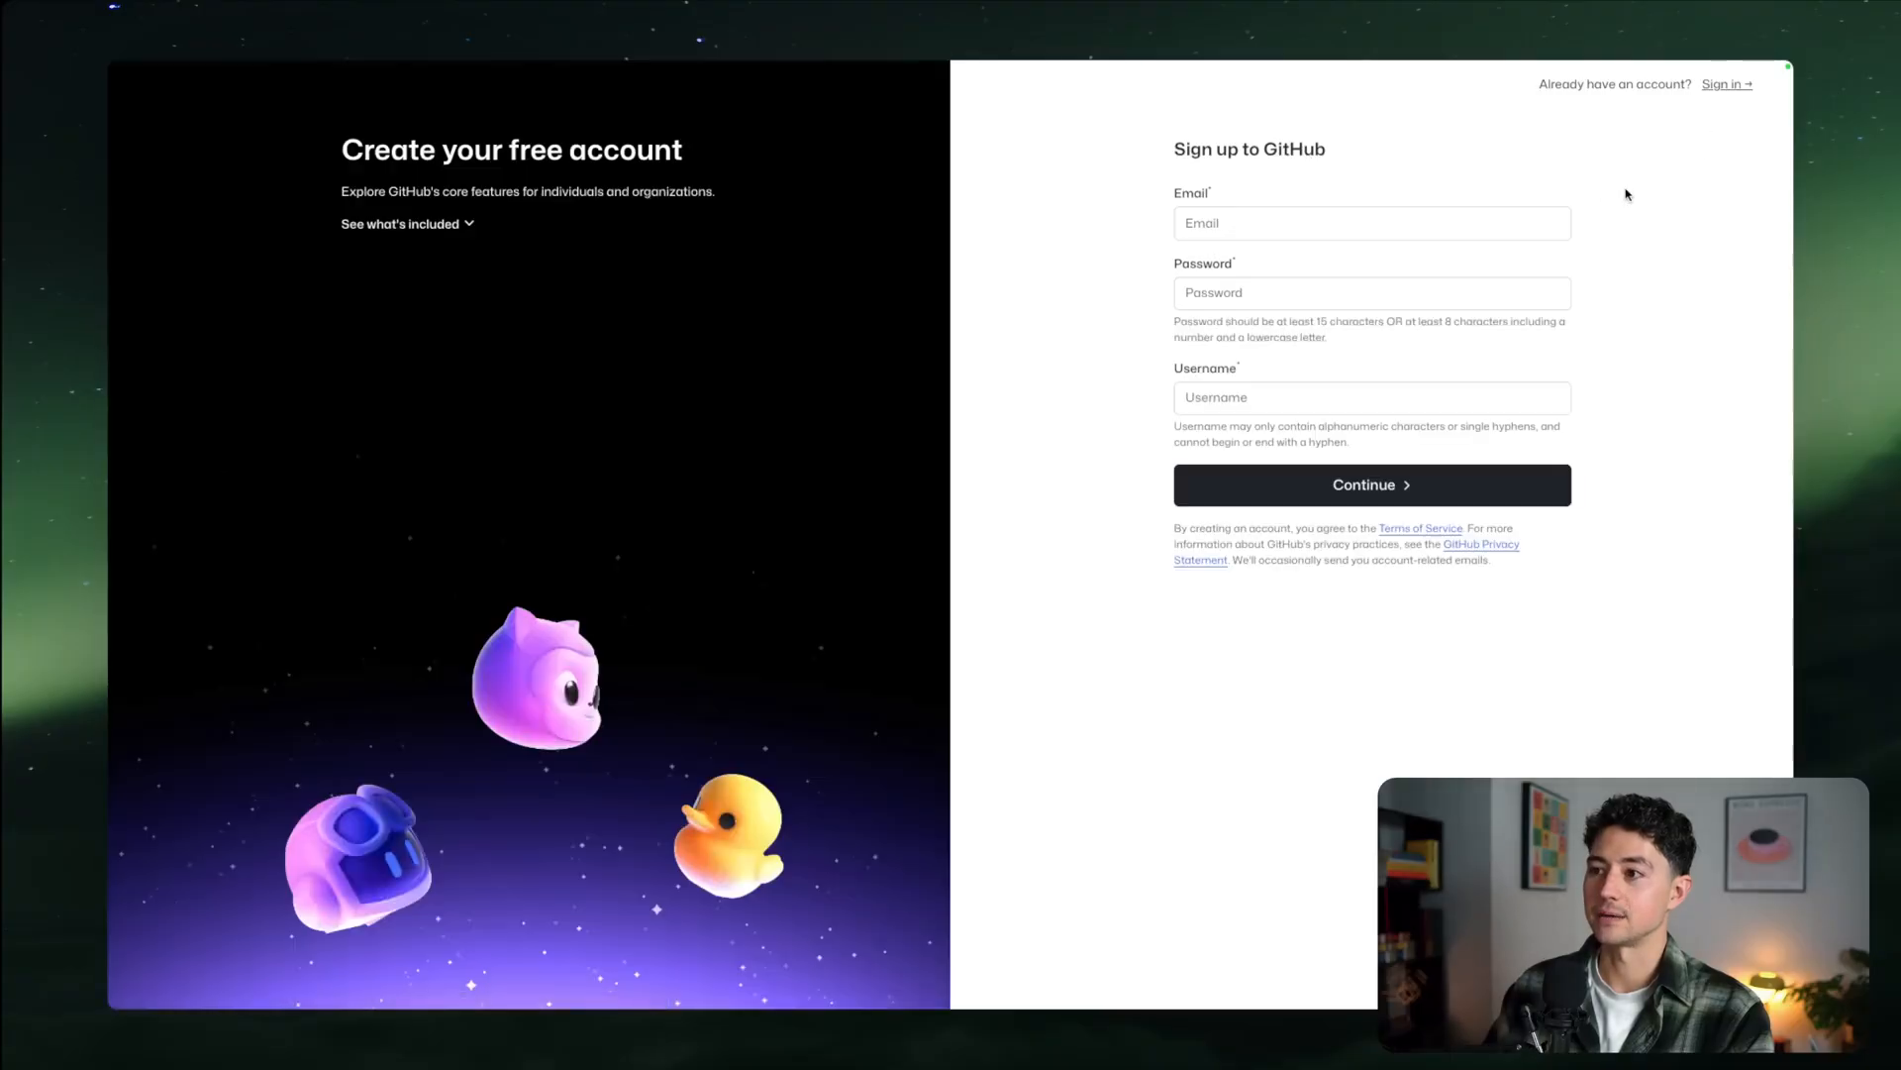
{"action": "left_click", "coordinate": [1446, 228]}
{"action": "left_click", "coordinate": [1063, 226]}
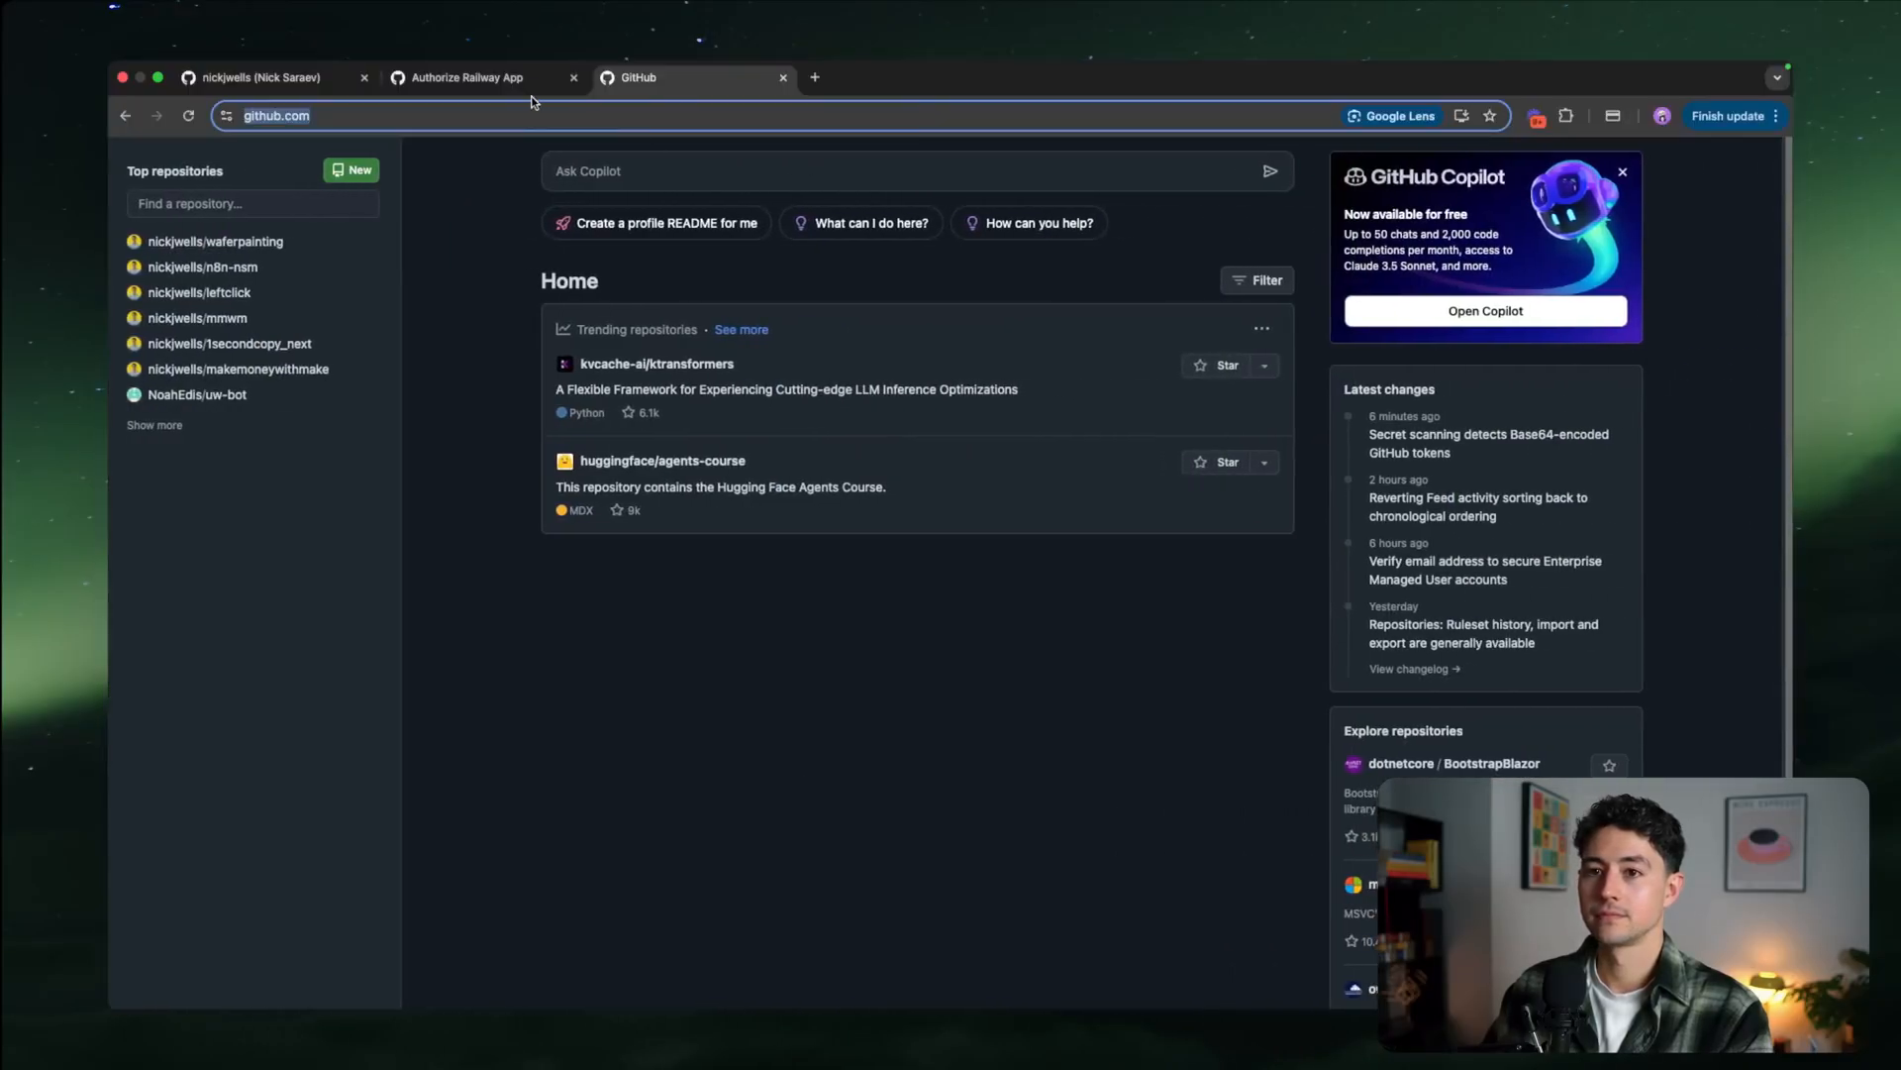
{"action": "left_click", "coordinate": [466, 77]}
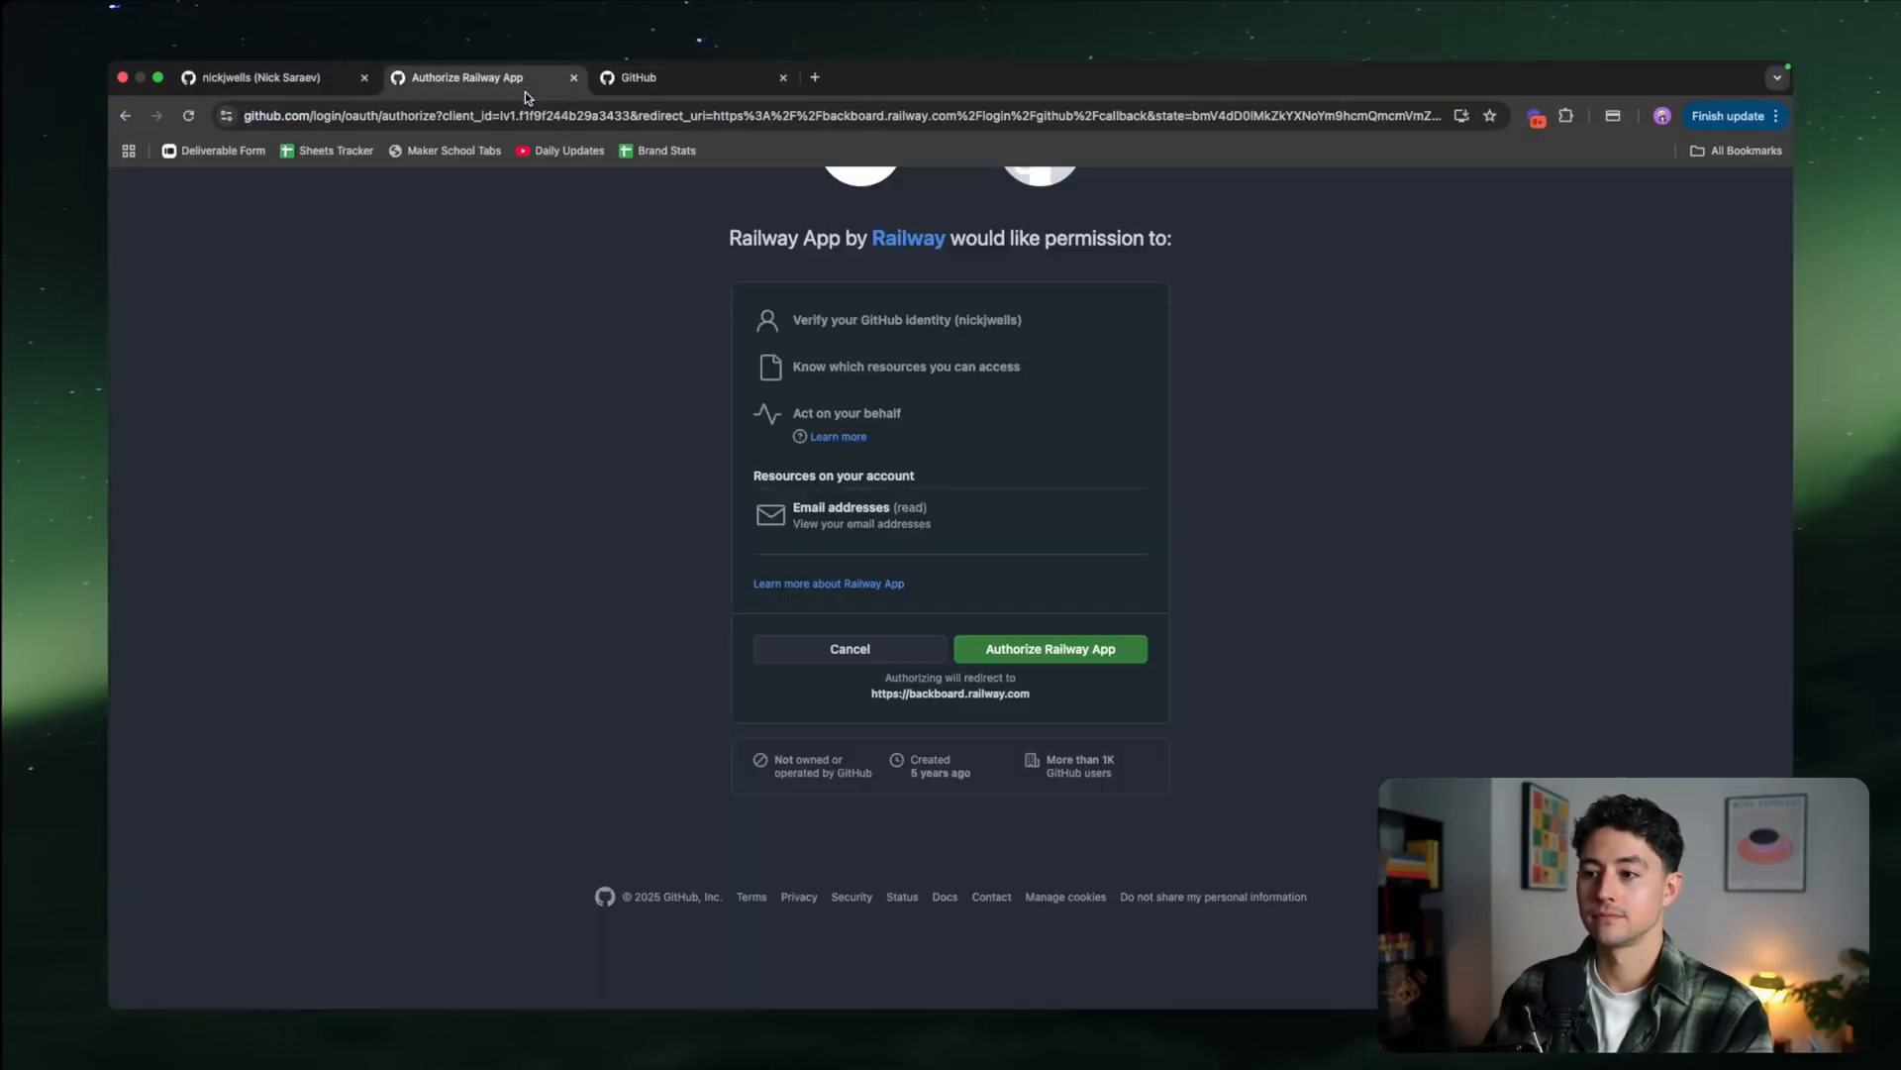
- Authorize Railway App, accept the privacy and fair use policies, and pick the N8N (w/ workers) template
{"action": "left_click", "coordinate": [1064, 652]}
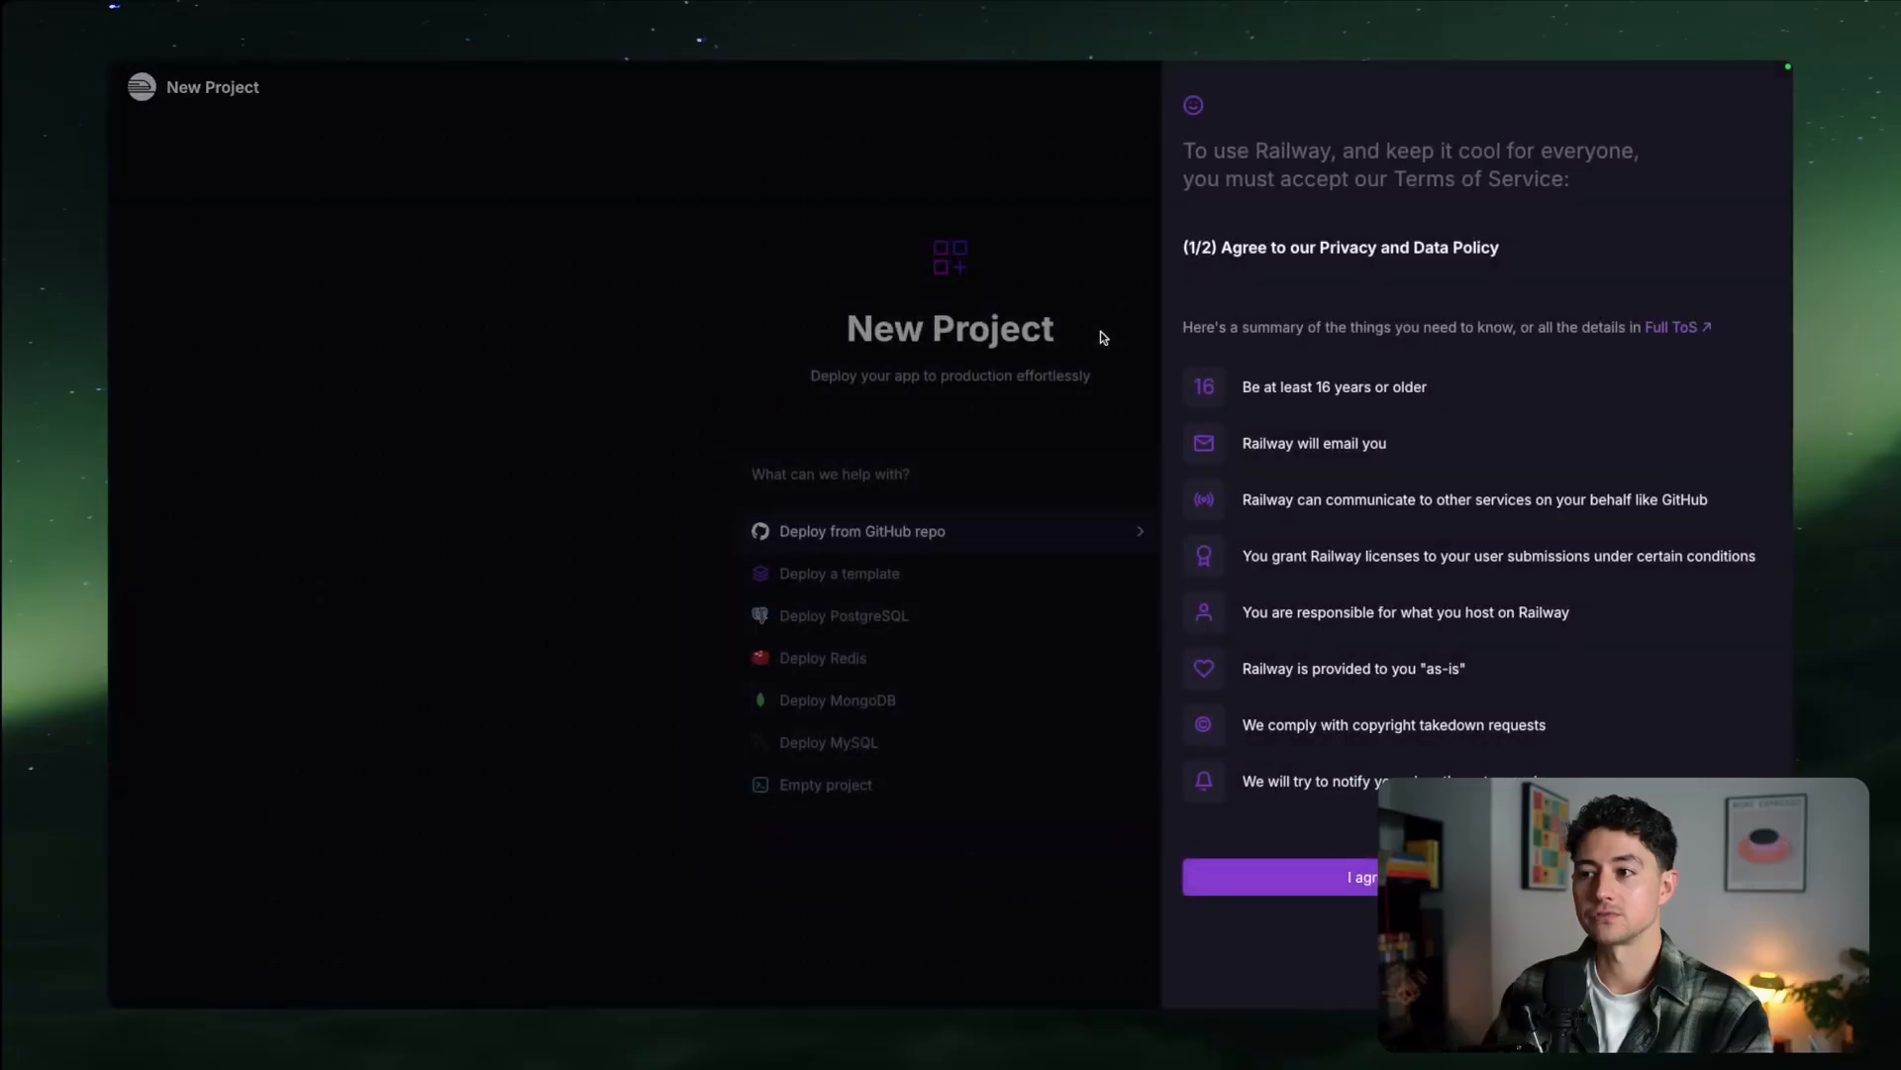
{"action": "left_click", "coordinate": [1278, 878]}
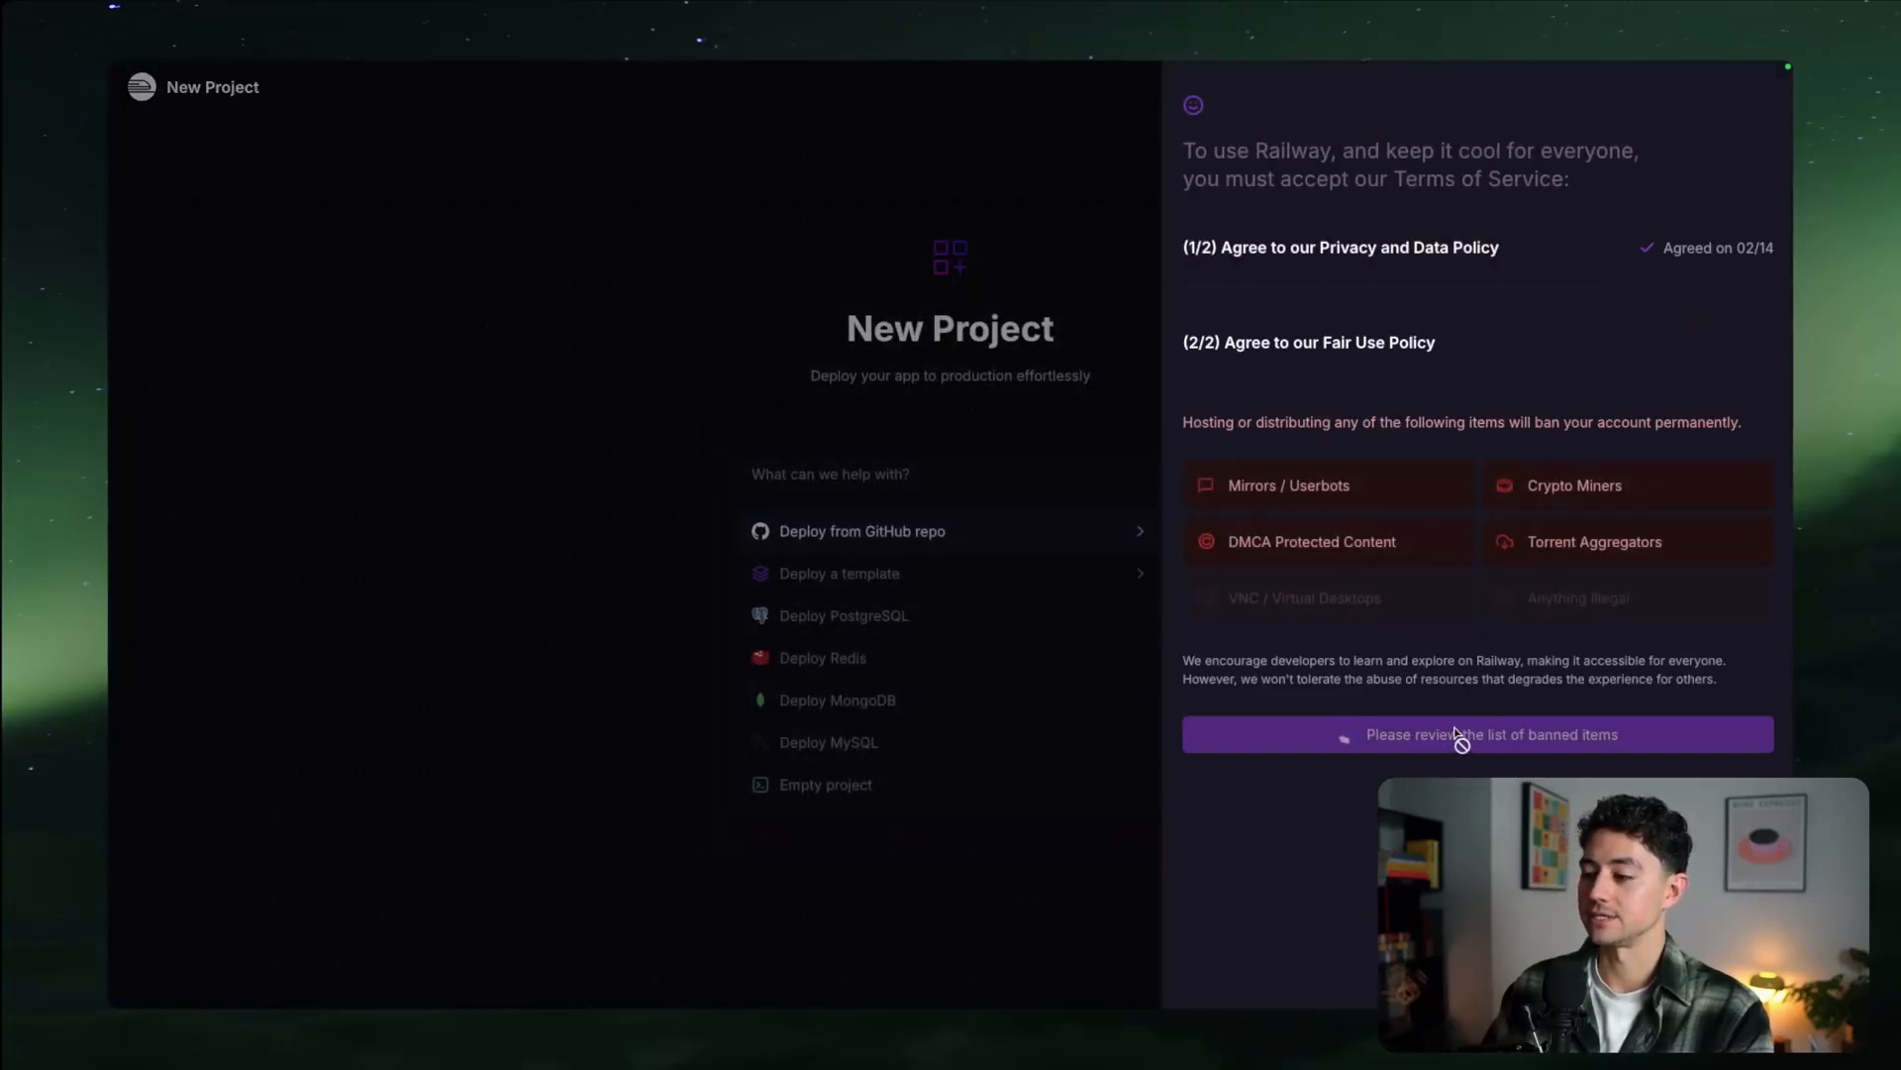
{"action": "left_click", "coordinate": [1477, 737]}
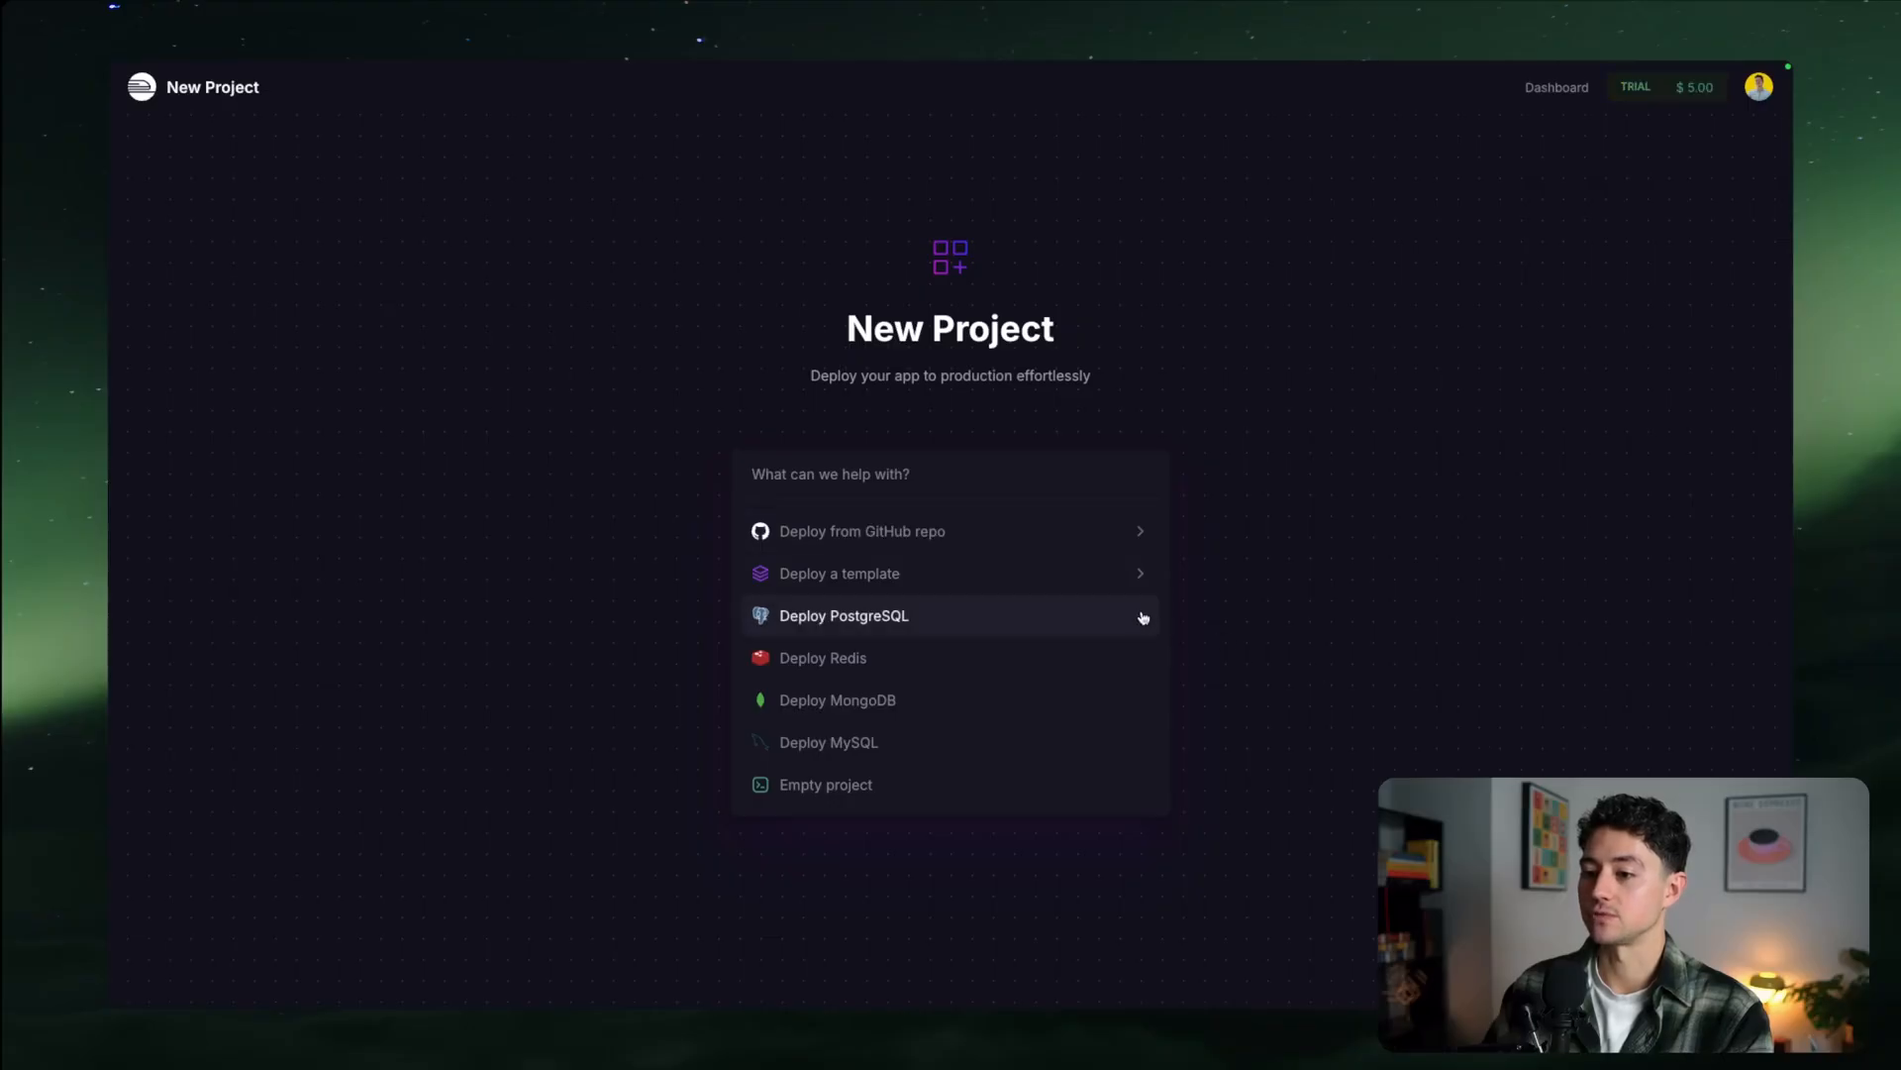
{"action": "left_click", "coordinate": [929, 572]}
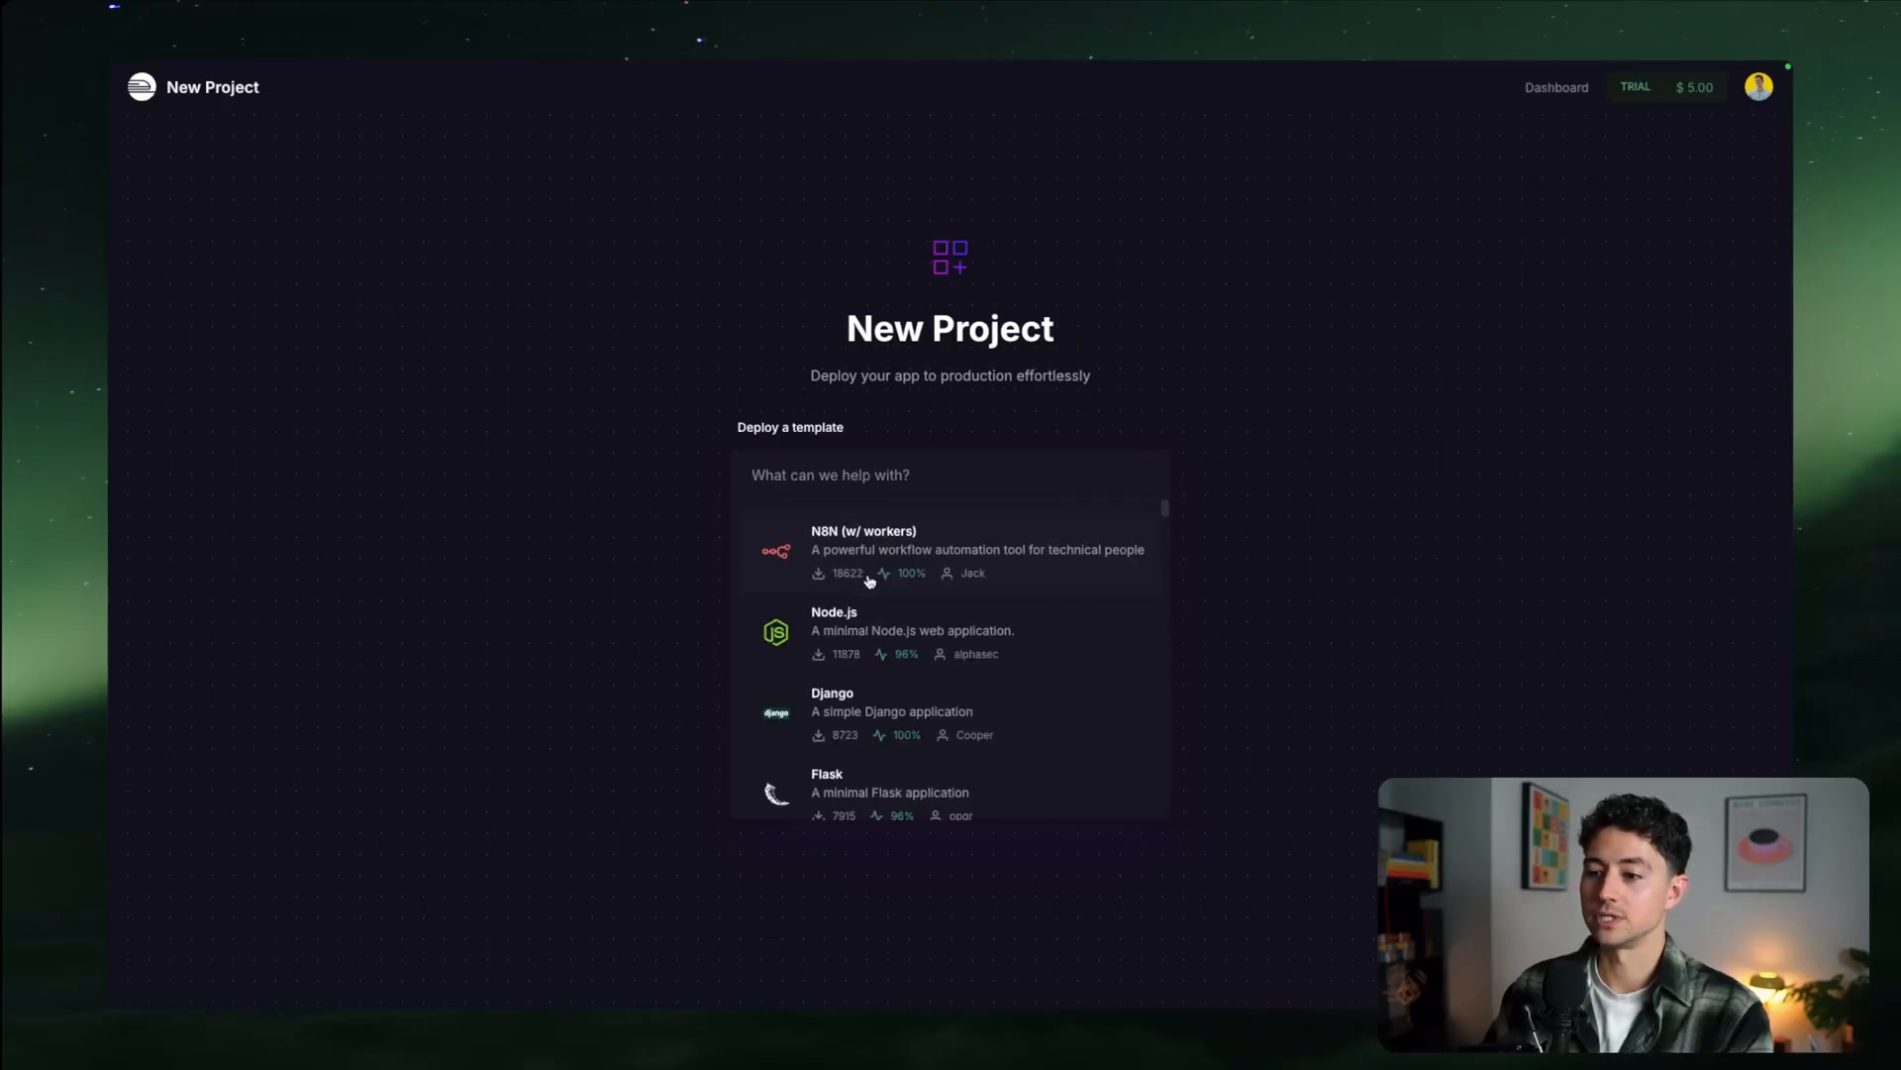
{"action": "left_click", "coordinate": [954, 542]}
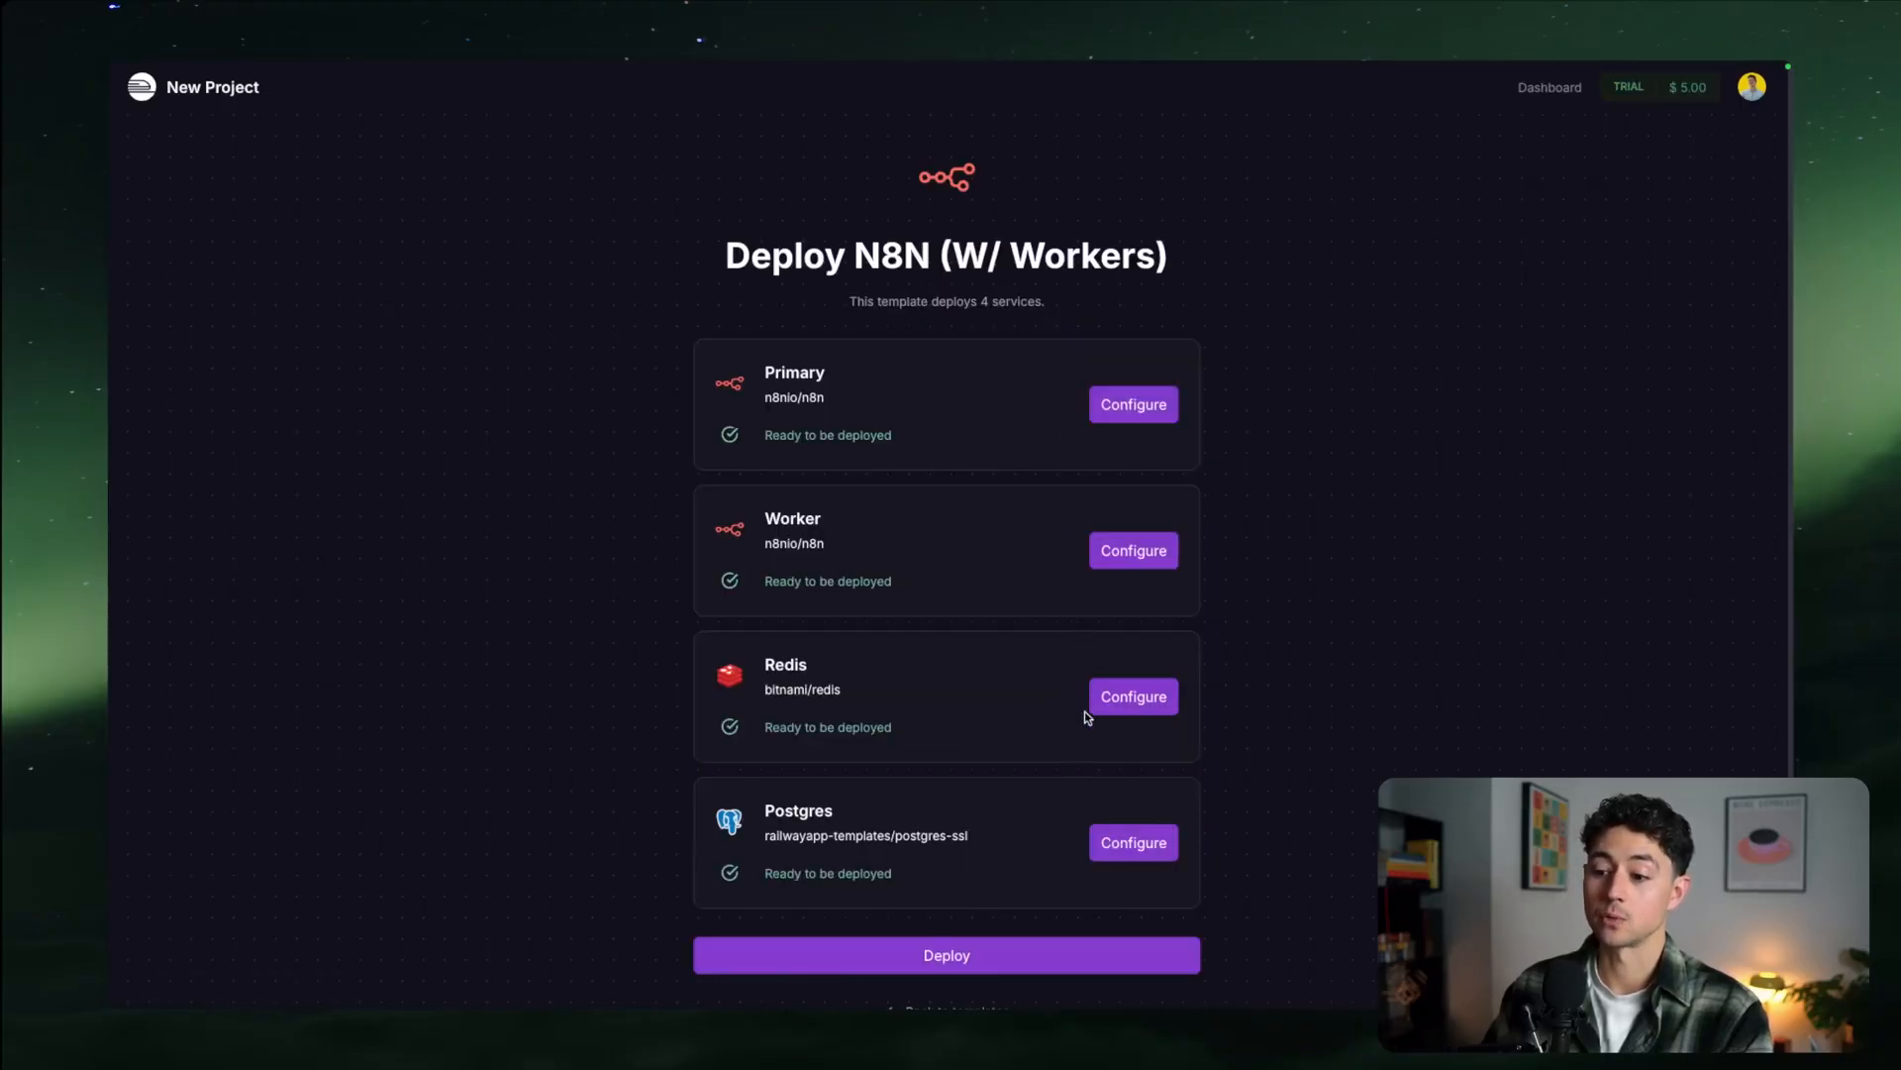
- Deploy the four N8N services, then open the Primary service's railway.app public URL
{"action": "left_click", "coordinate": [1014, 955]}
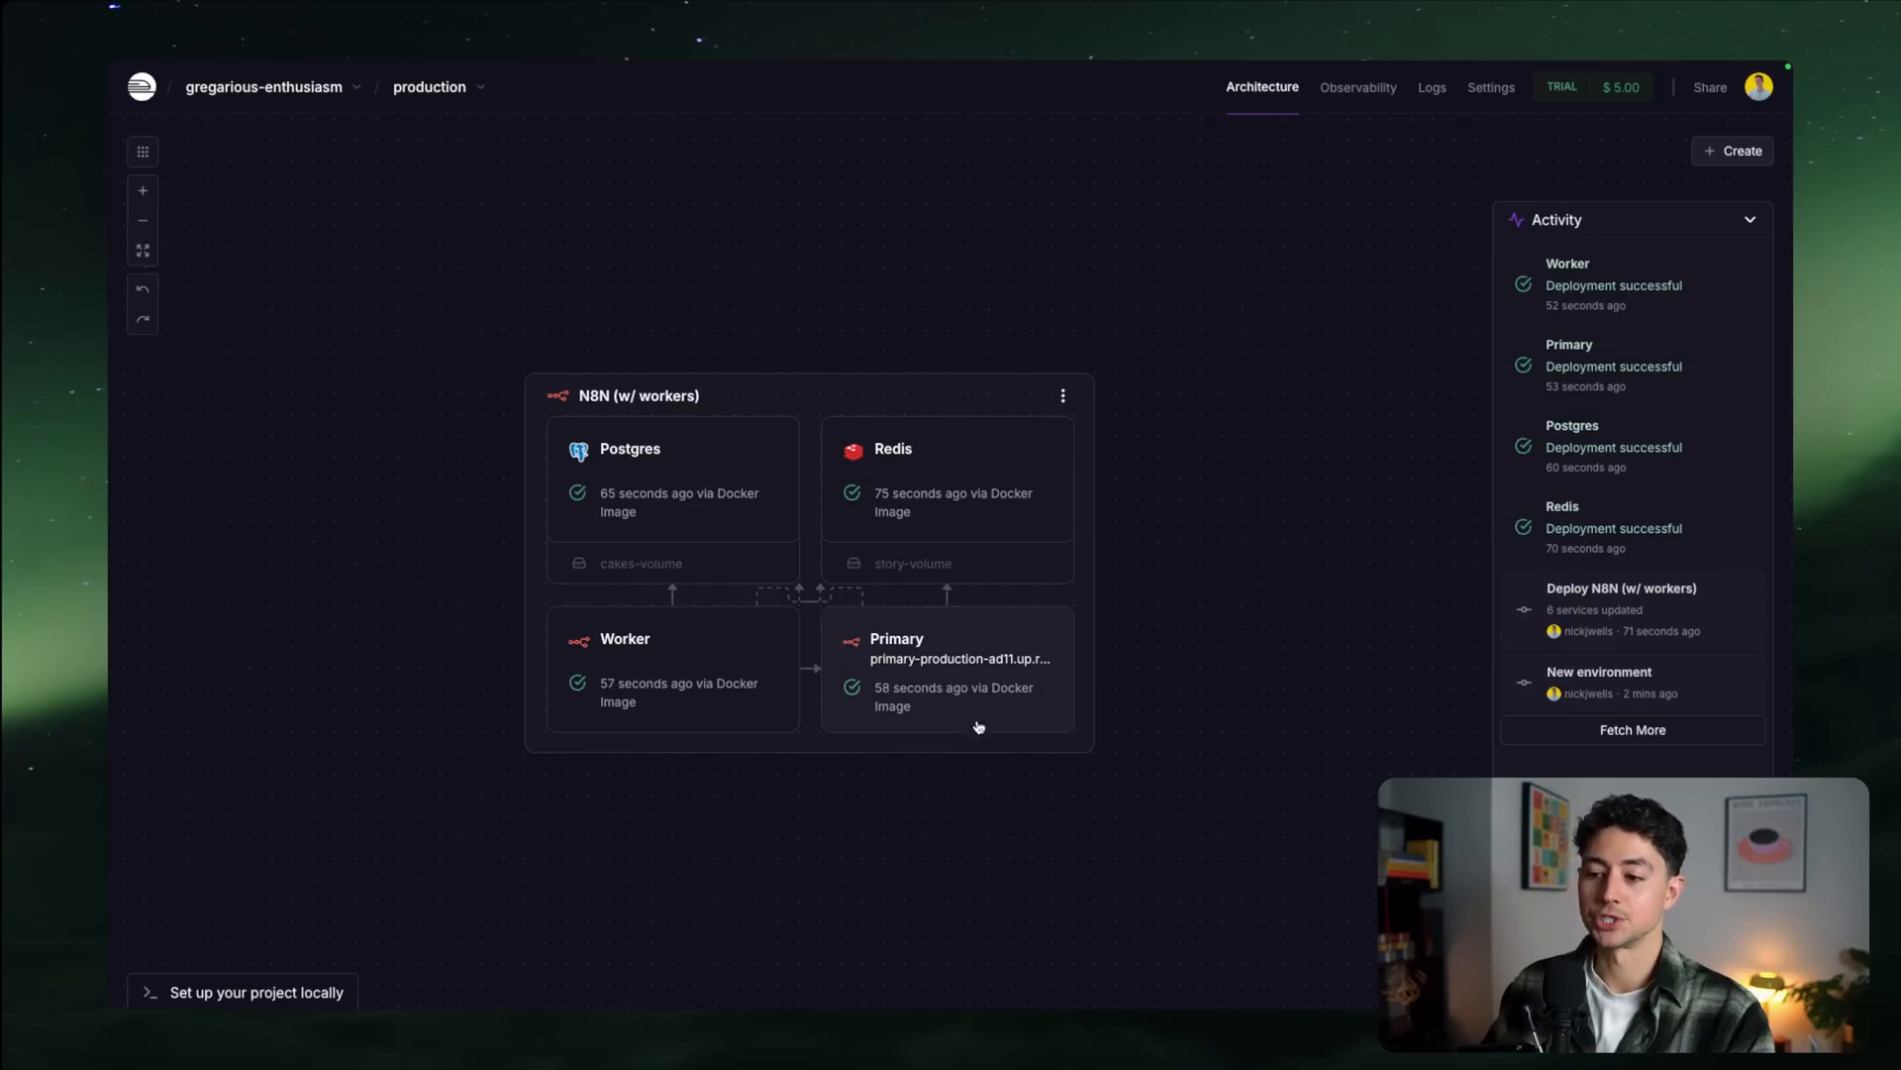
{"action": "left_click", "coordinate": [975, 660]}
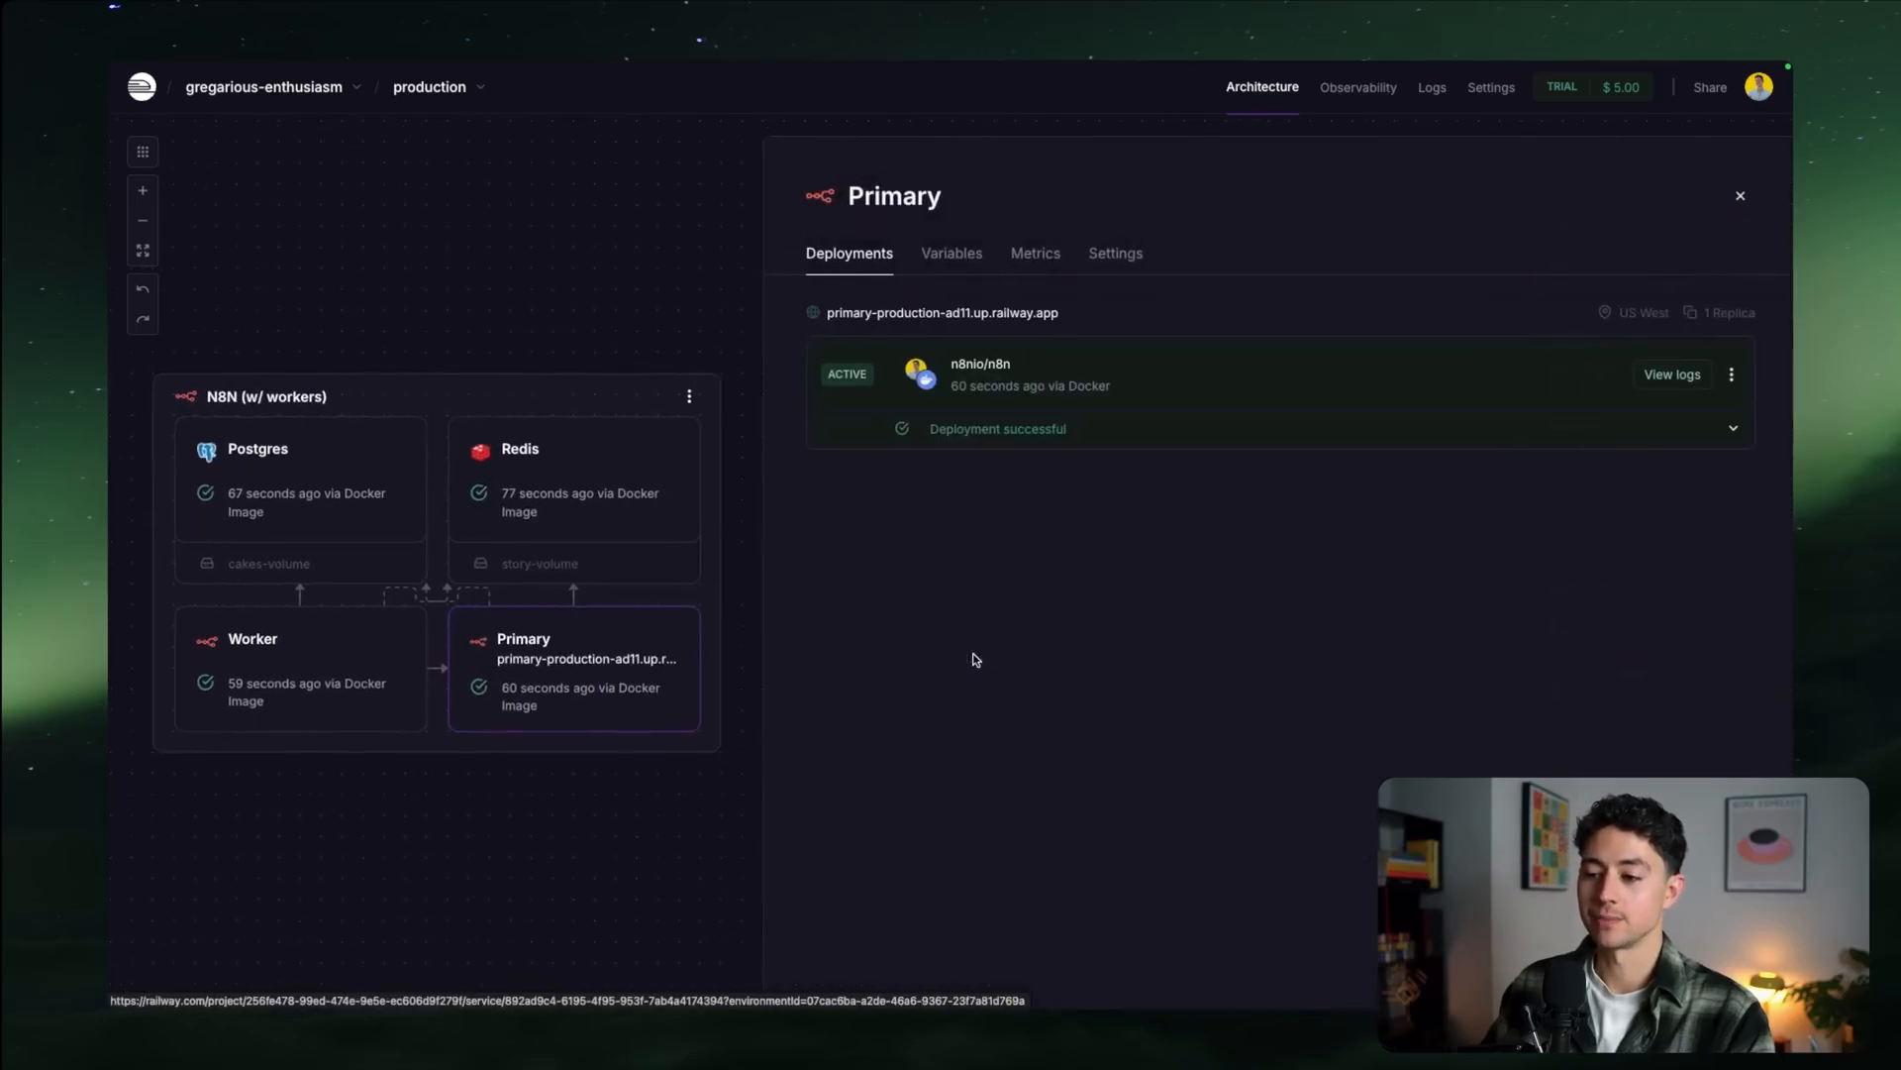
{"action": "left_click", "coordinate": [912, 311]}
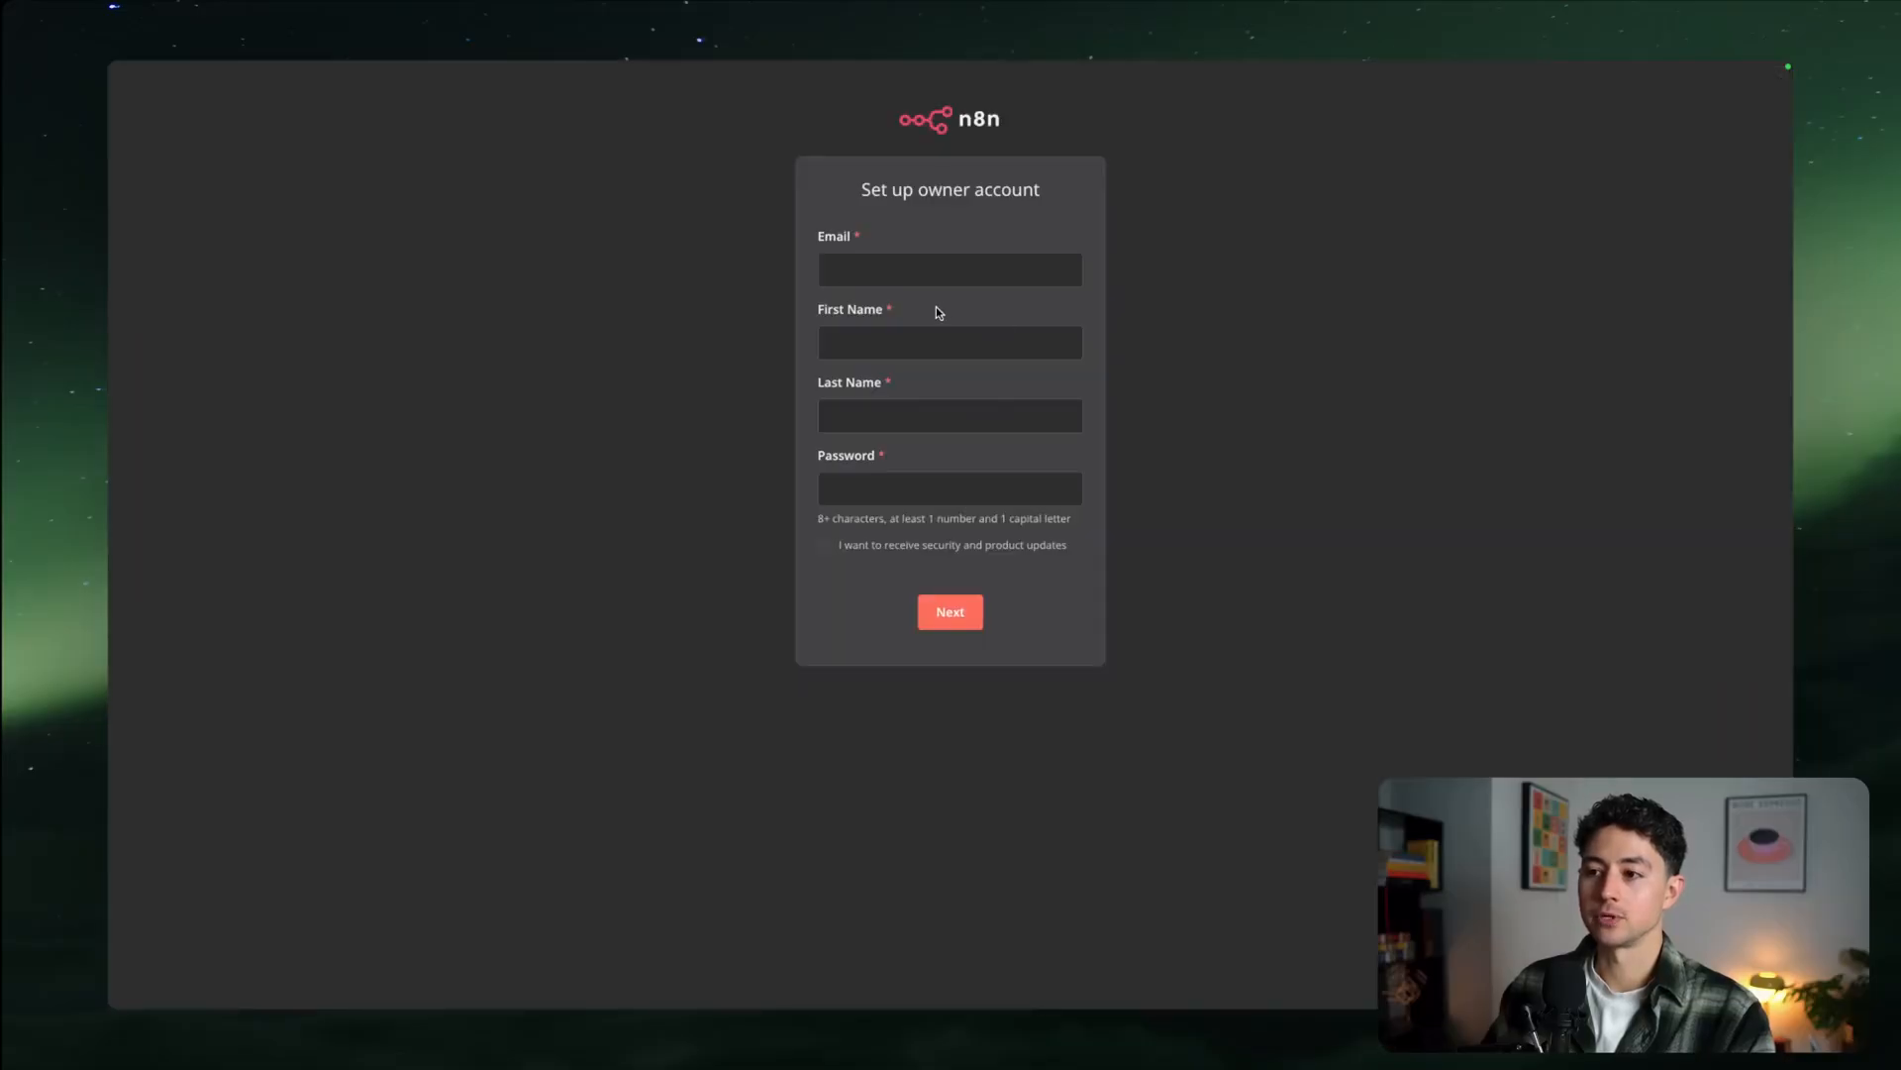
- Fill in the n8n owner's email, first name, last name and password
{"action": "left_click", "coordinate": [923, 269]}
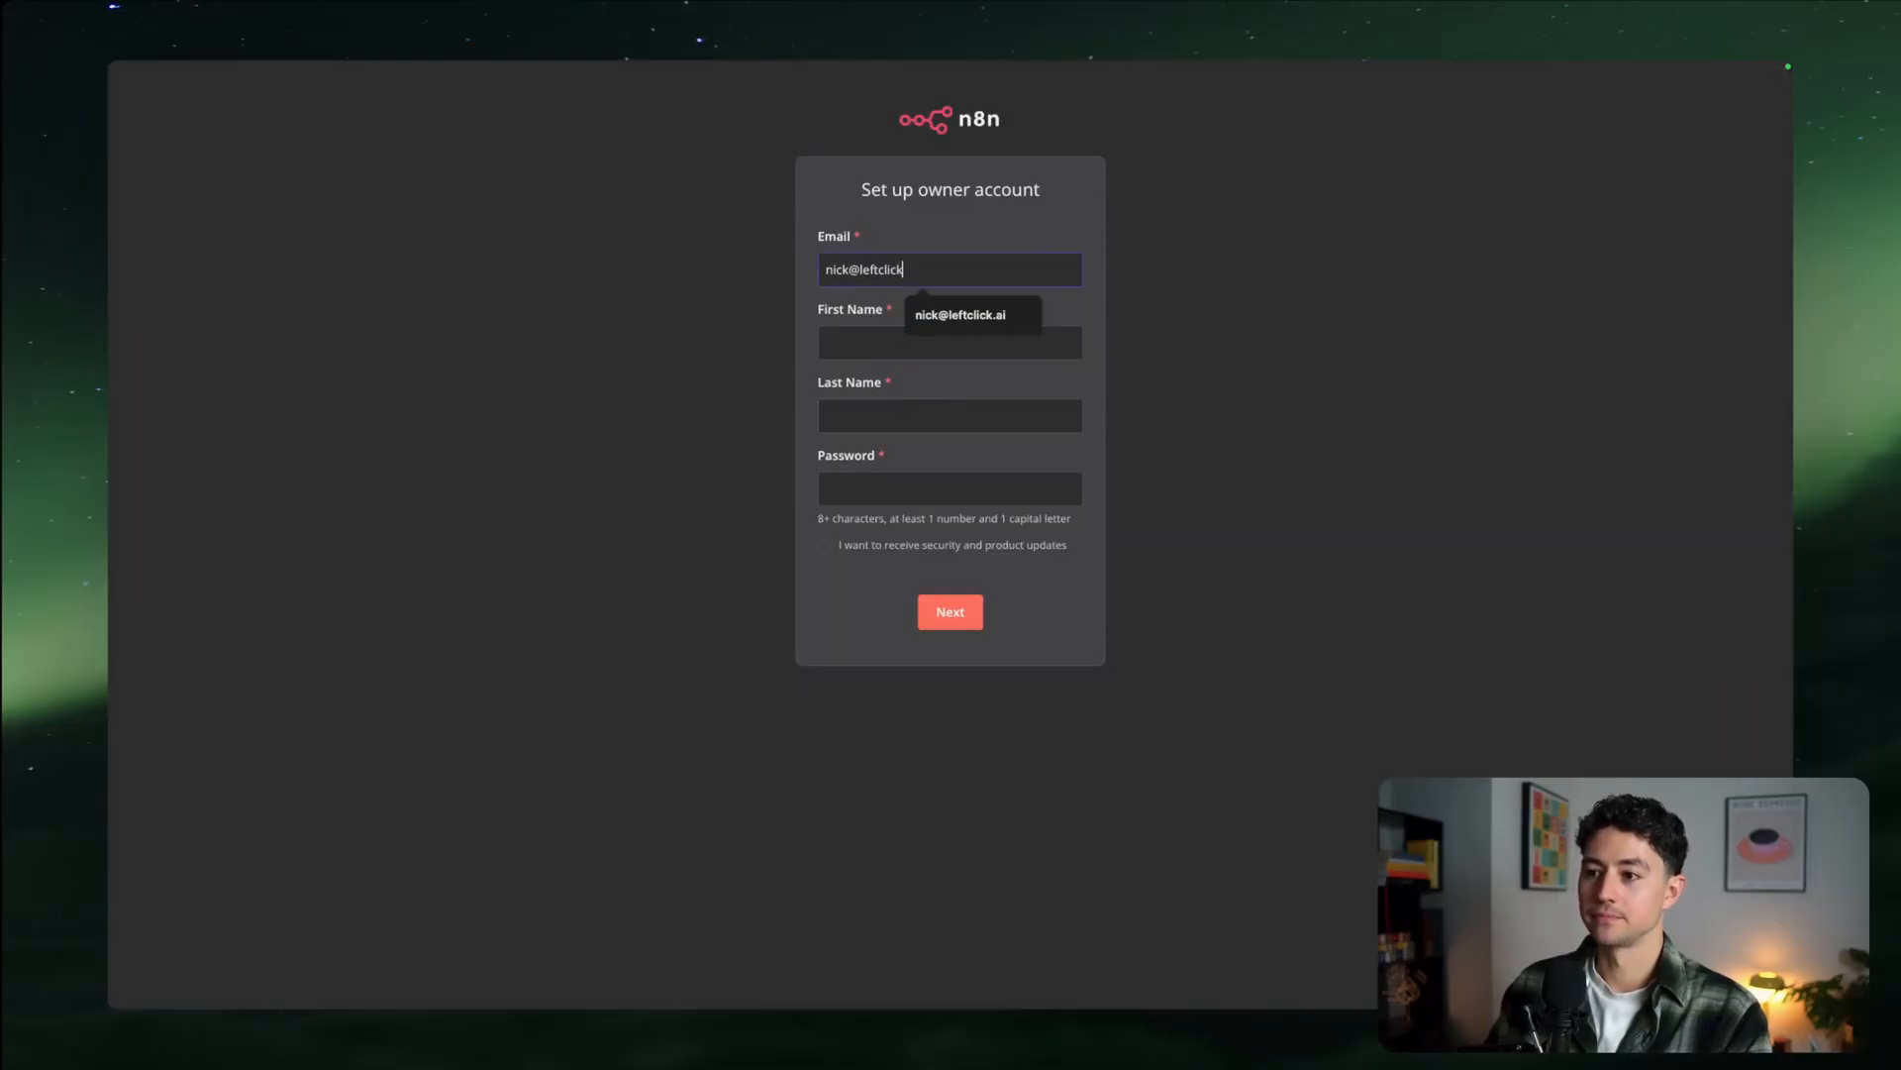
{"action": "key", "text": "Tab"}
{"action": "type", "text": "Nickolas"}
{"action": "key", "text": "Tab"}
{"action": "type", "text": "Saraev"}
{"action": "key", "text": "Tab"}
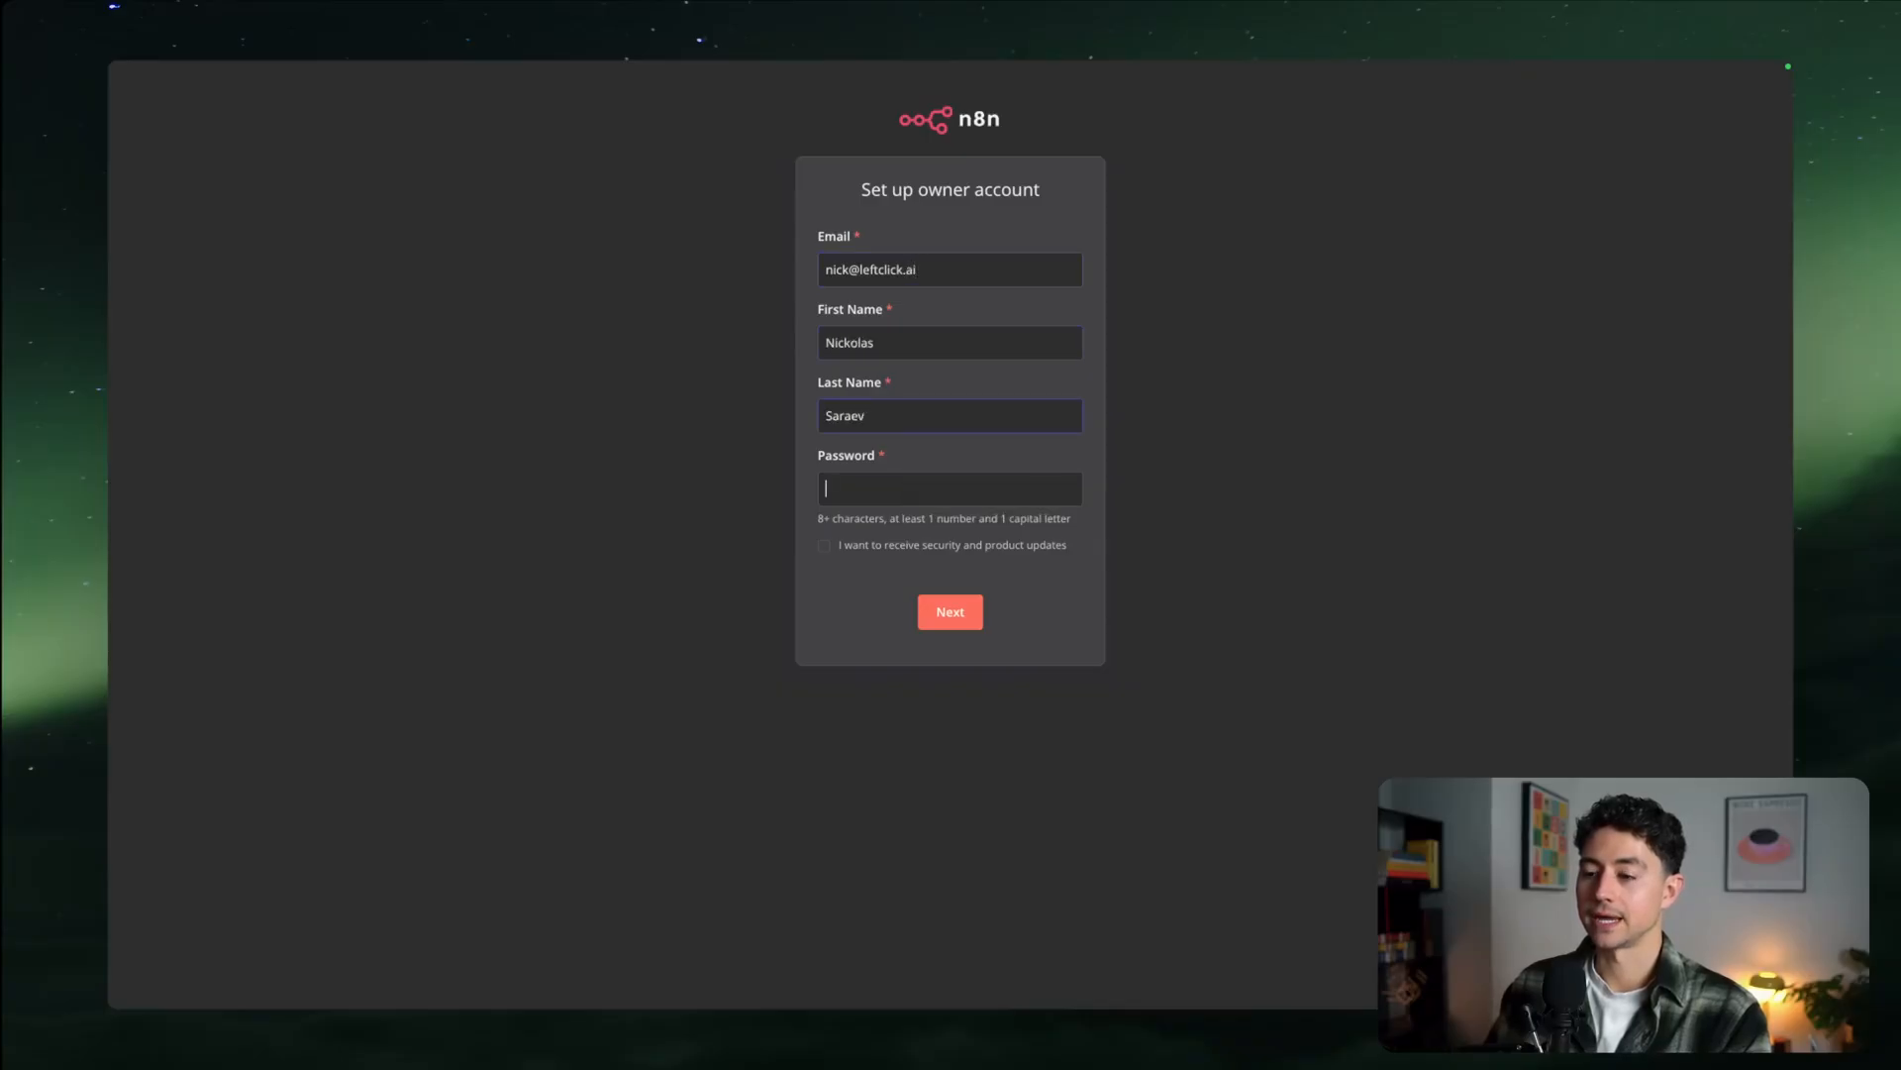
{"action": "type", "text": "•••••••••••"}
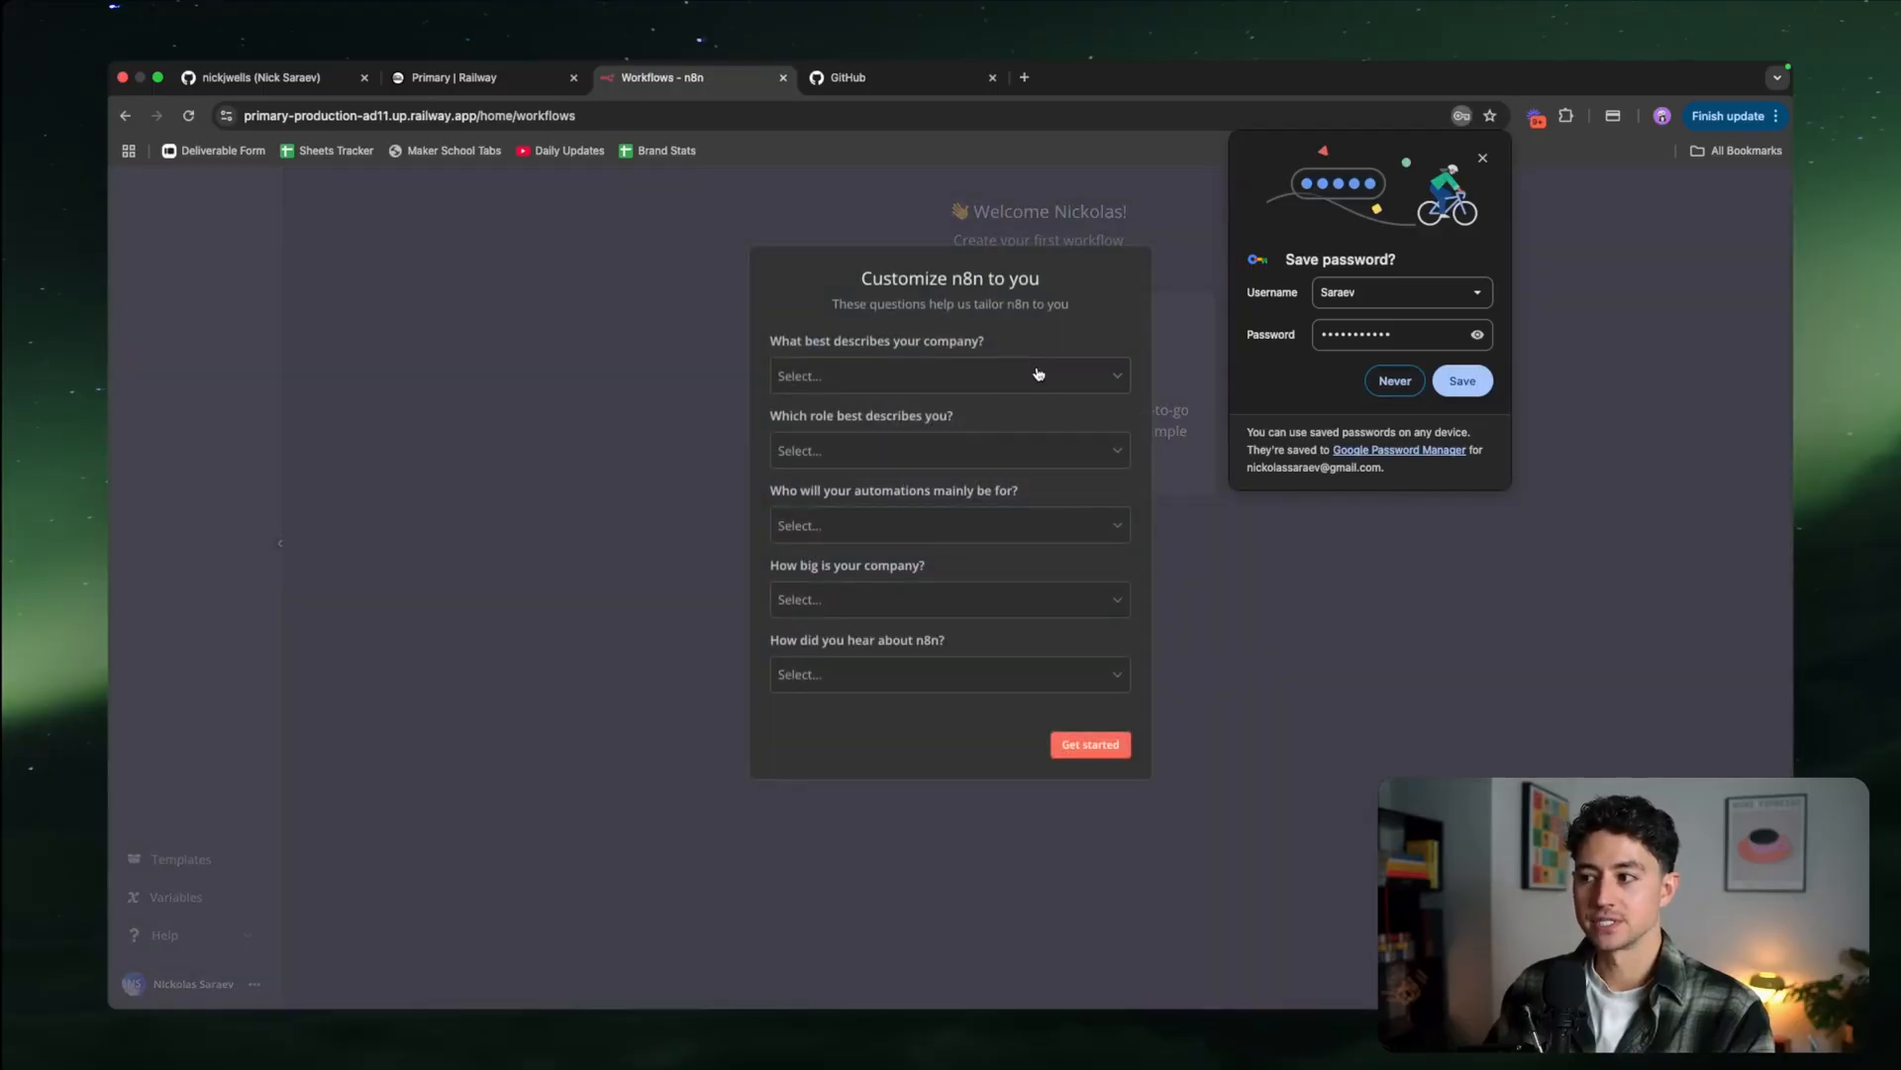
- Answer the questionnaire: SaaS, Business Owner, Myself, less than 20 people, Google; skip the license offer
{"action": "left_click", "coordinate": [1038, 374]}
{"action": "left_click", "coordinate": [1006, 425]}
{"action": "left_click", "coordinate": [989, 452]}
{"action": "left_click", "coordinate": [967, 498]}
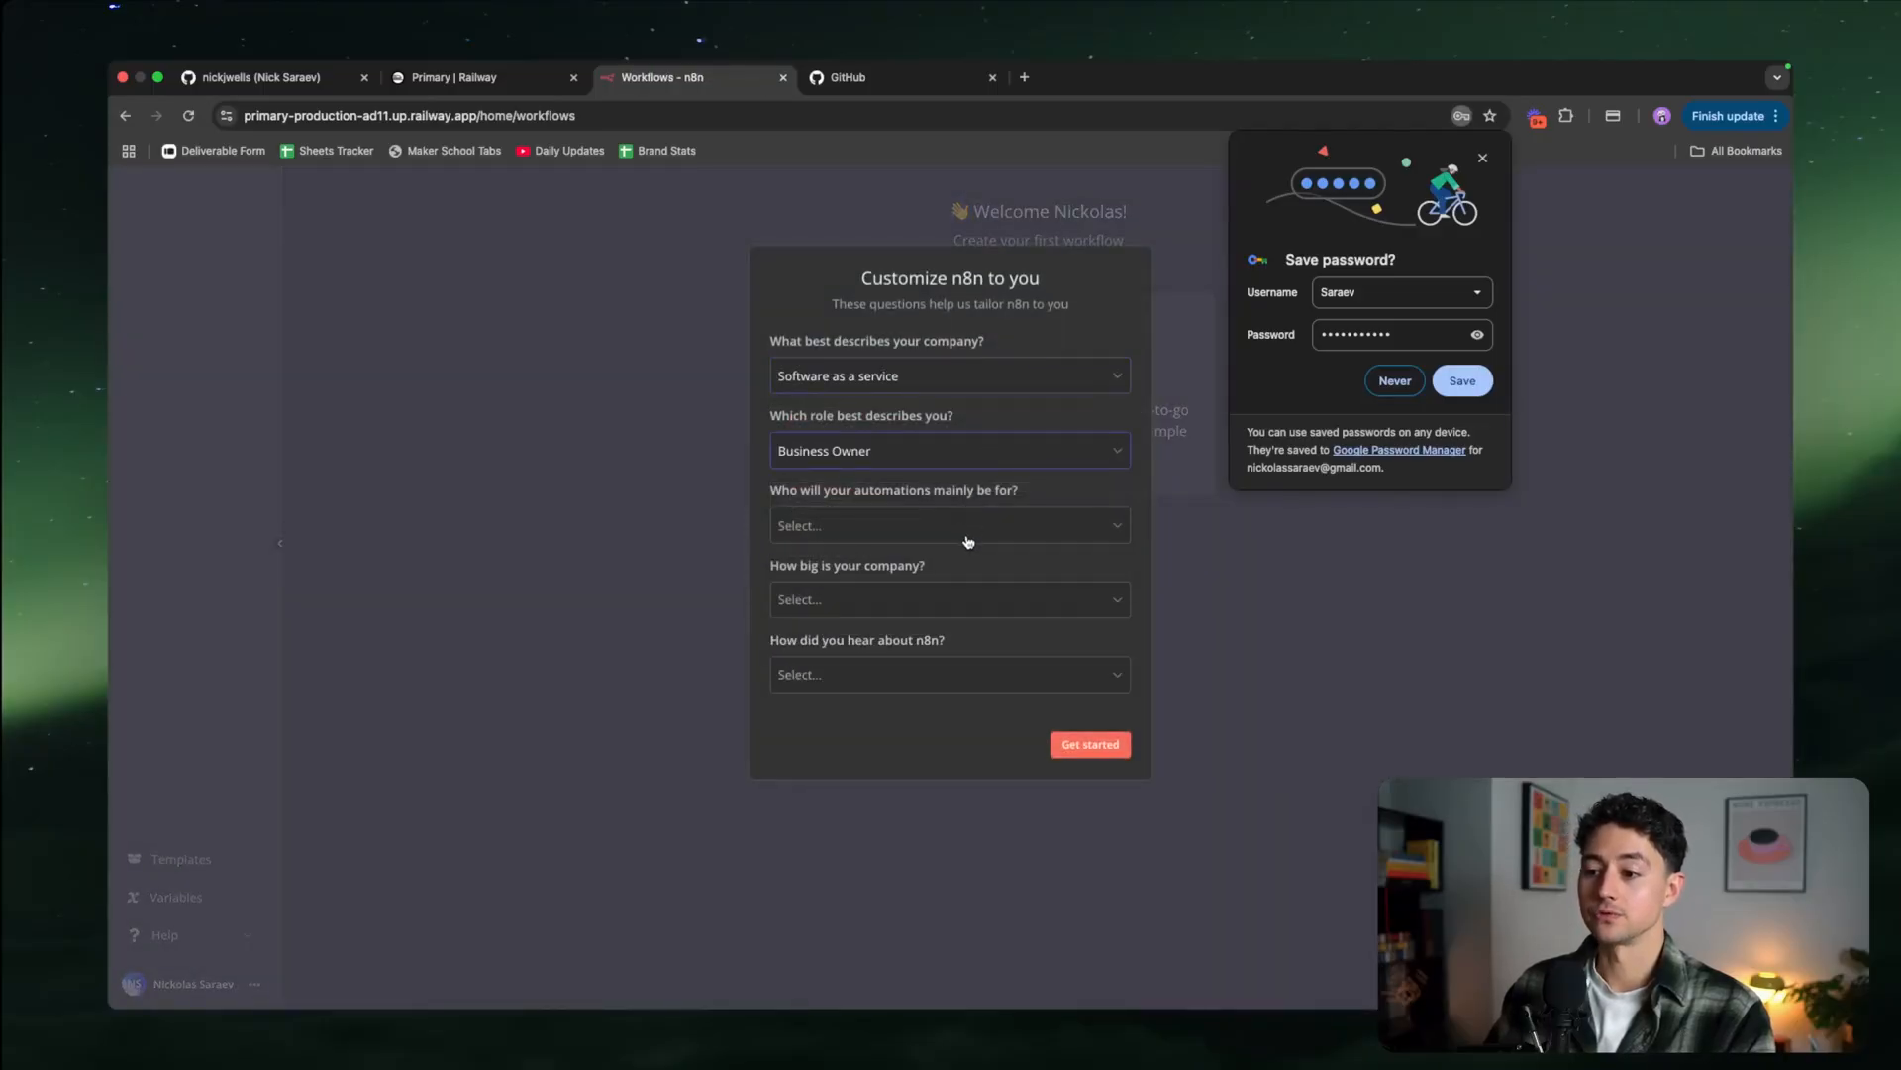
{"action": "left_click", "coordinate": [968, 525]}
{"action": "left_click", "coordinate": [956, 573]}
{"action": "left_click", "coordinate": [960, 599]}
{"action": "left_click", "coordinate": [989, 649]}
{"action": "left_click", "coordinate": [936, 673]}
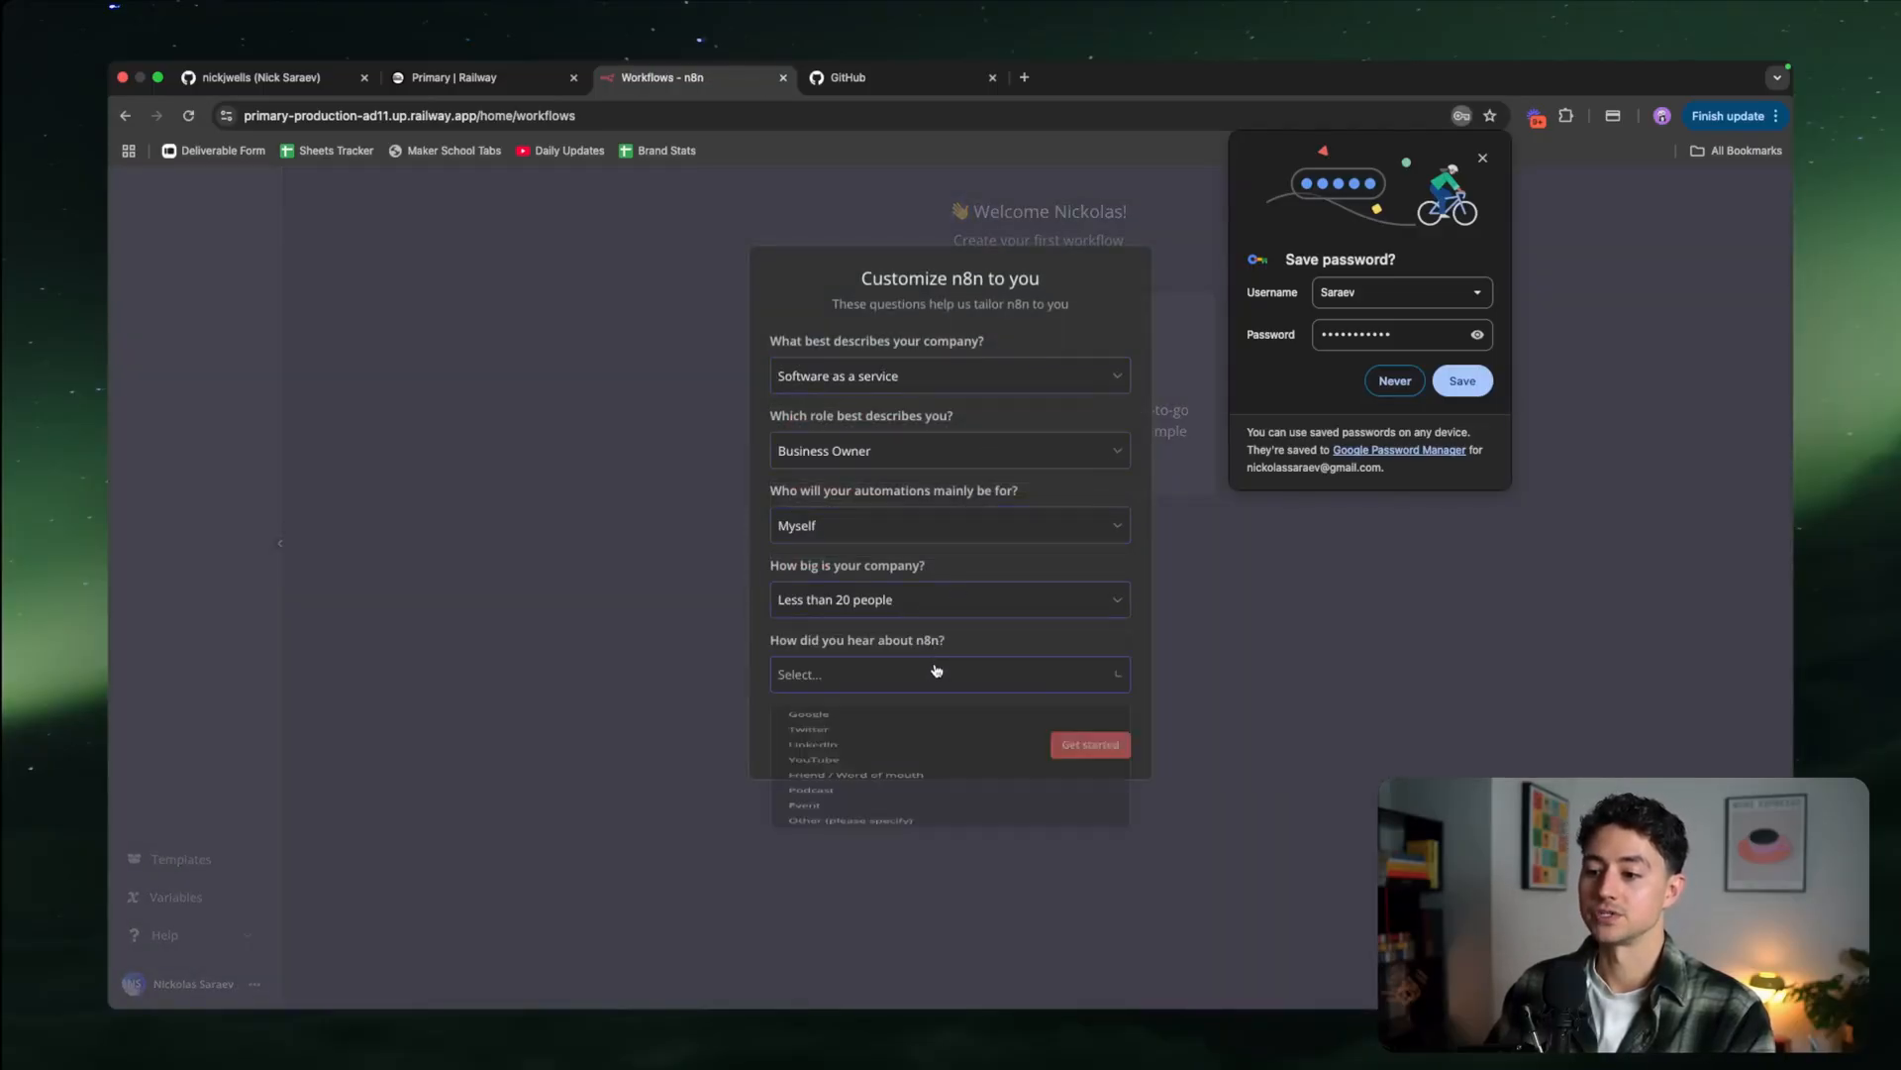
{"action": "left_click", "coordinate": [921, 729]}
{"action": "left_click", "coordinate": [1089, 744]}
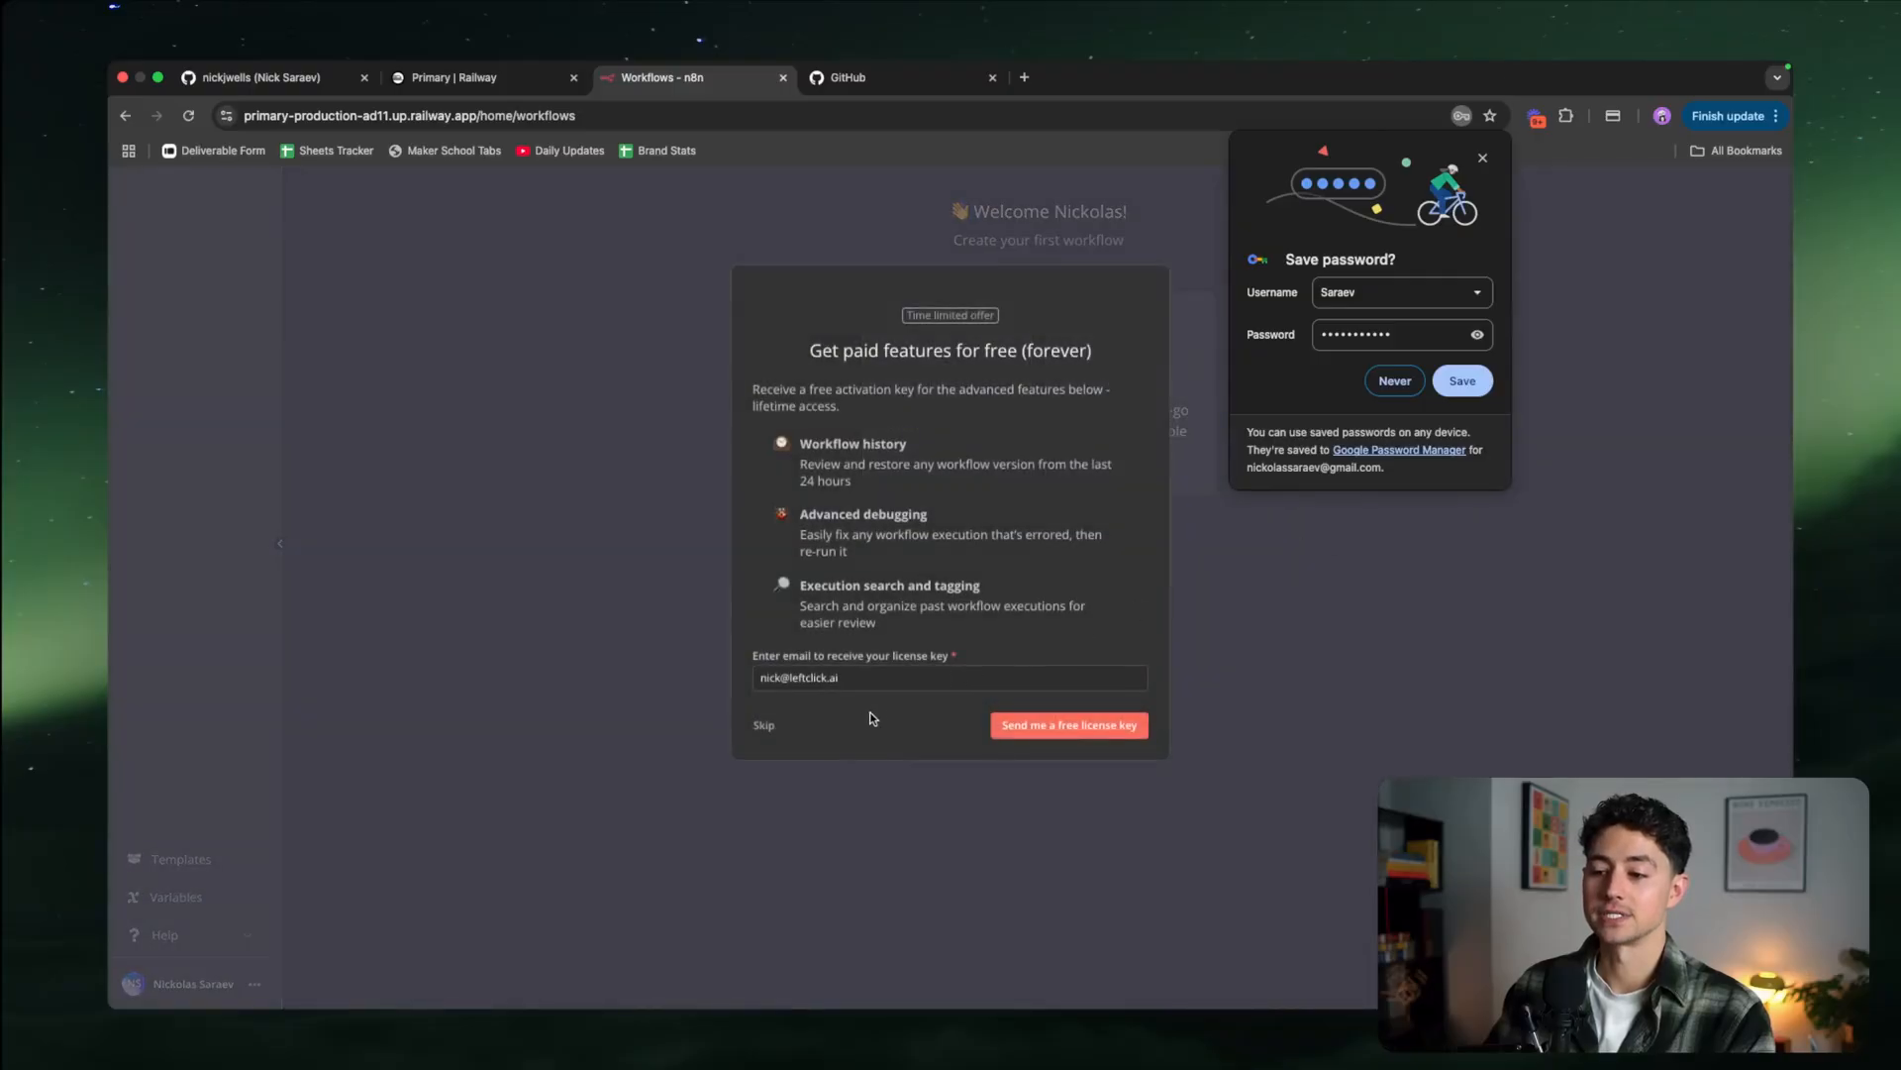
{"action": "left_click", "coordinate": [766, 725]}
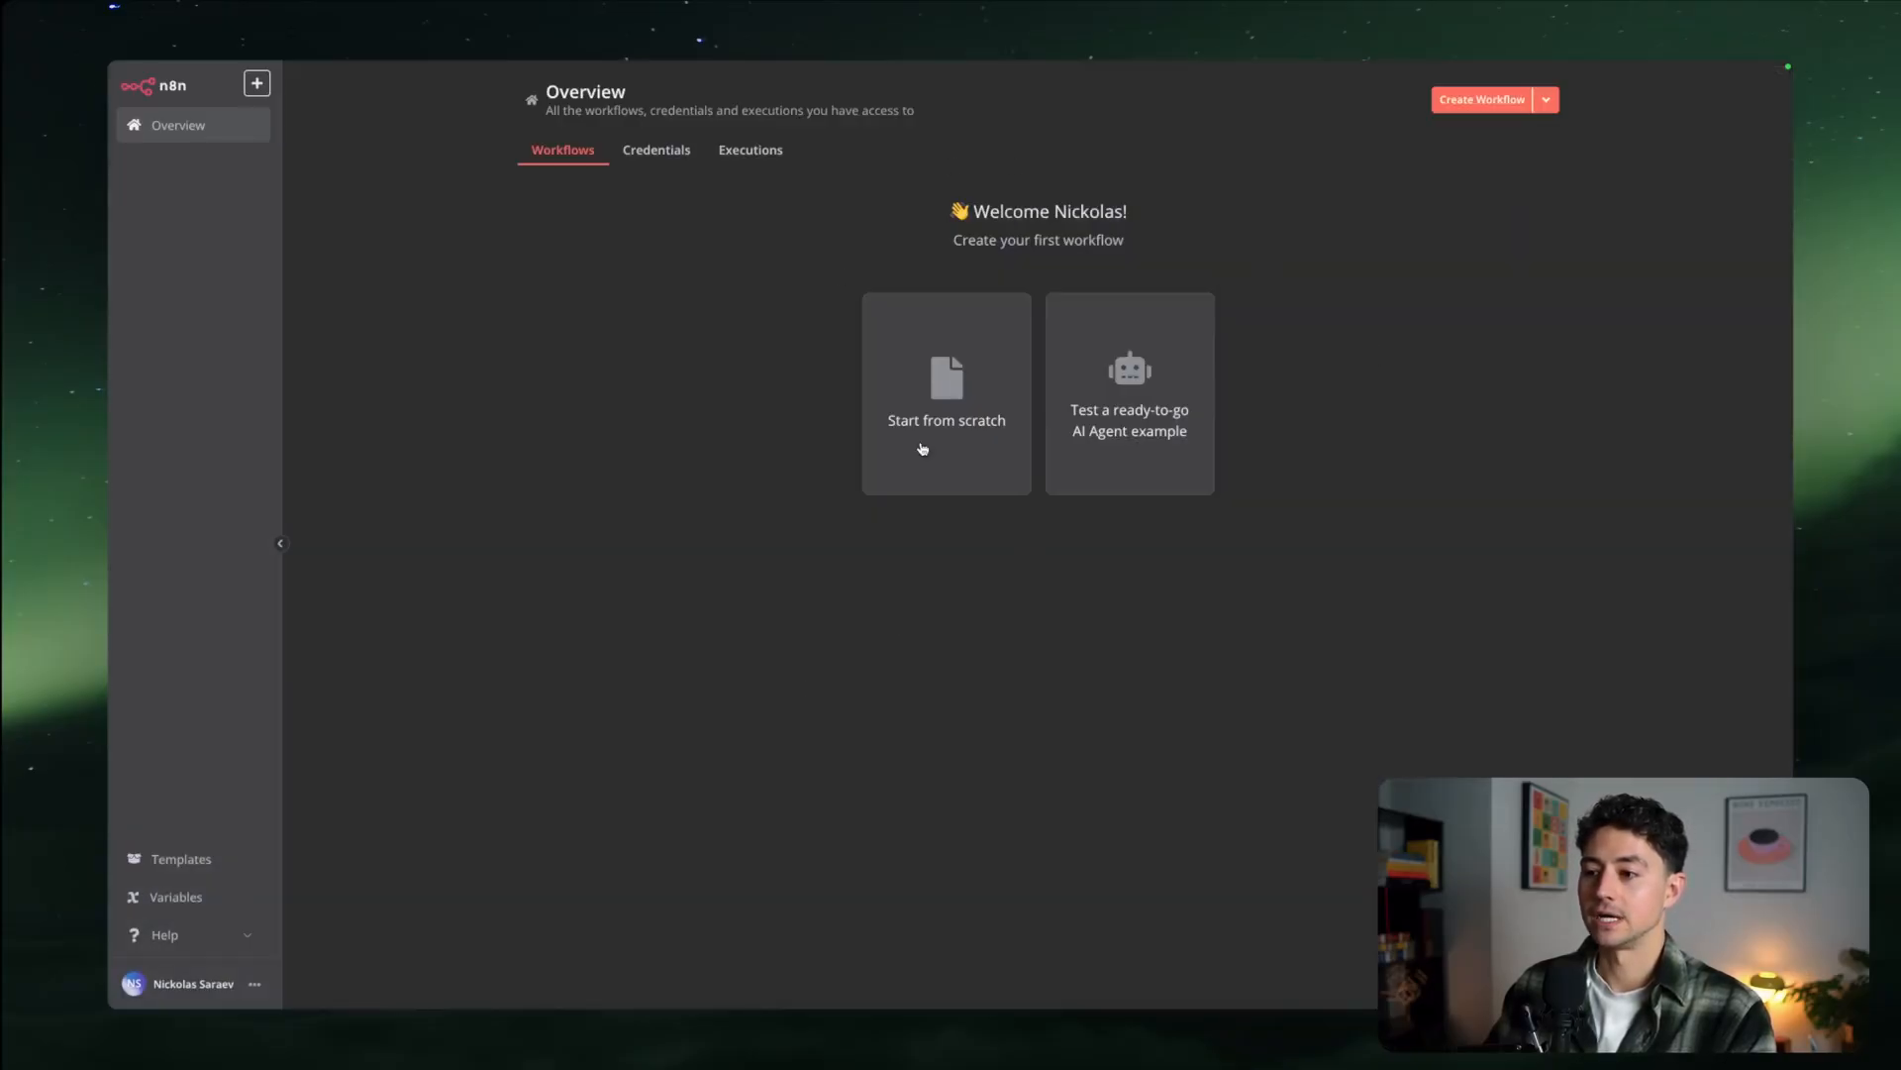
- Start a blank 'My workflow' from the Start from scratch card on the Overview page
{"action": "left_click", "coordinate": [873, 408]}
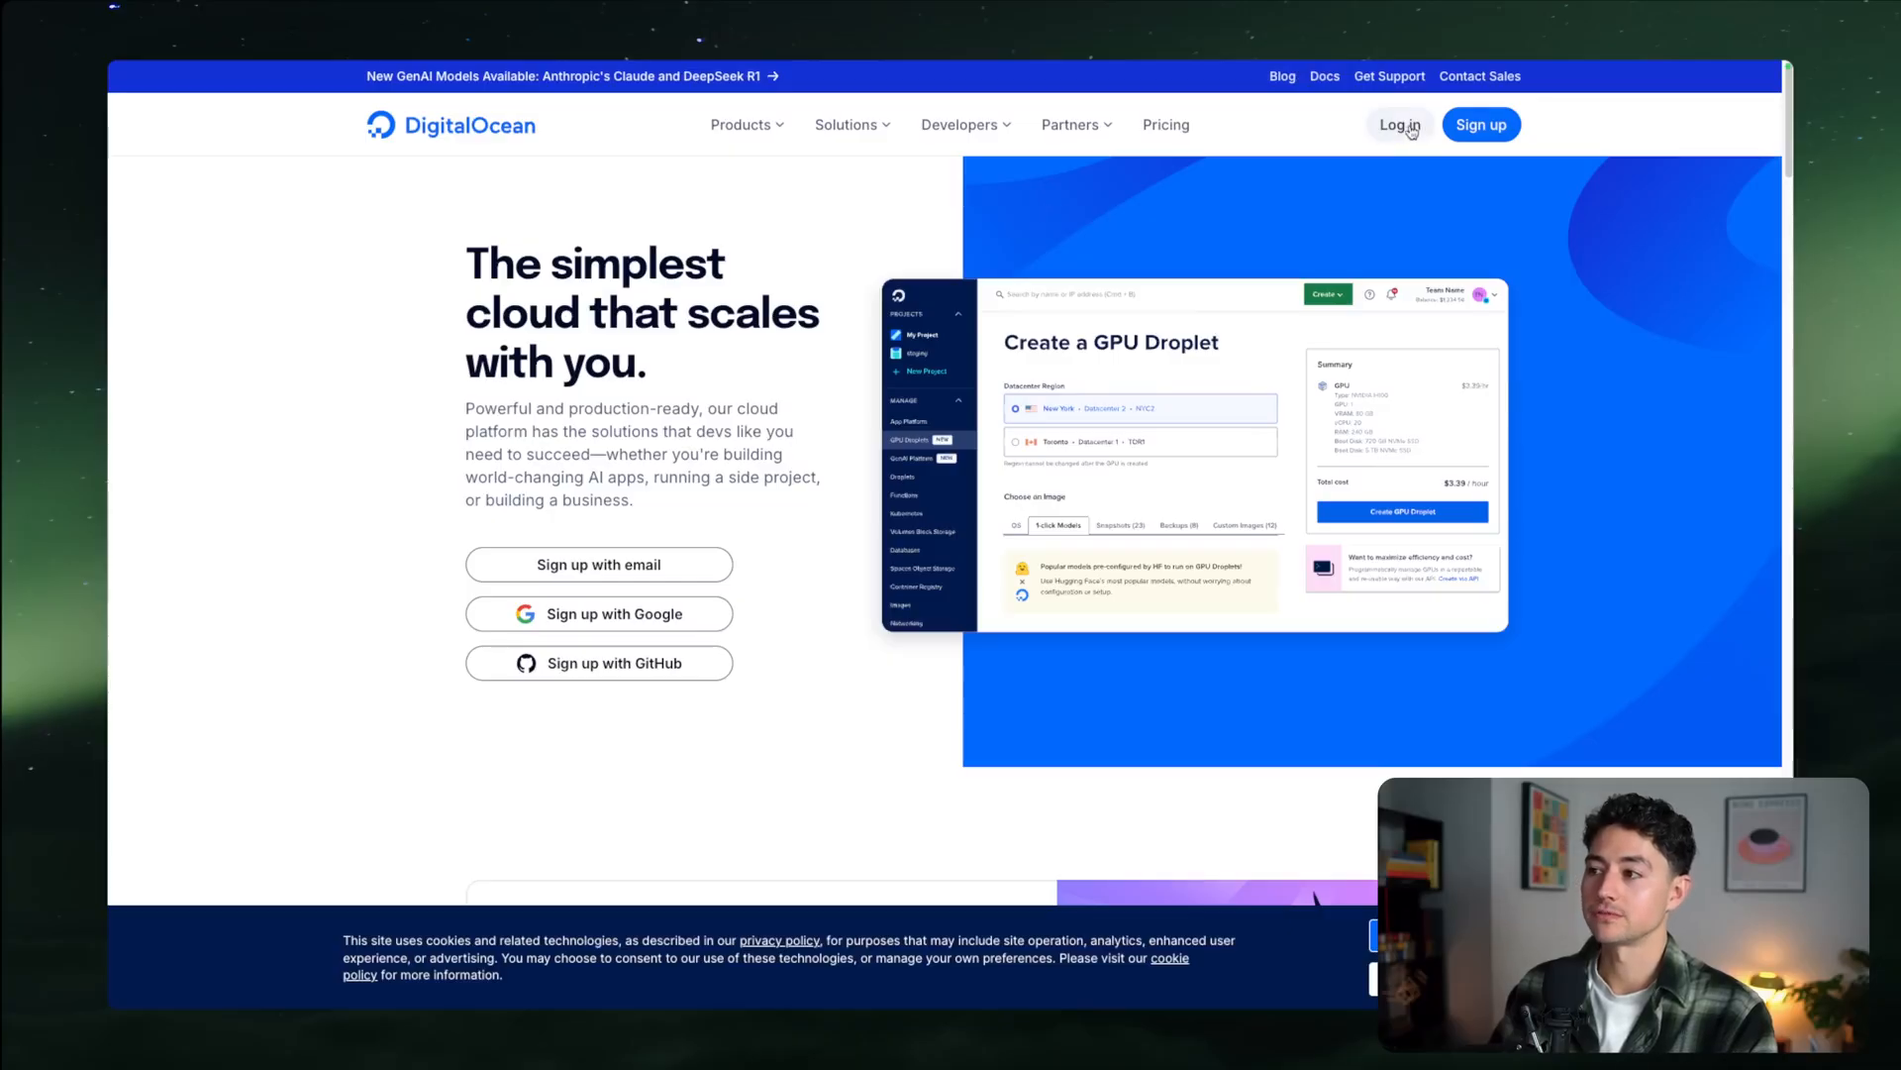
- Sign up for DigitalOcean by email, entering full name, email address and password, and submit
{"action": "left_click", "coordinate": [1476, 126]}
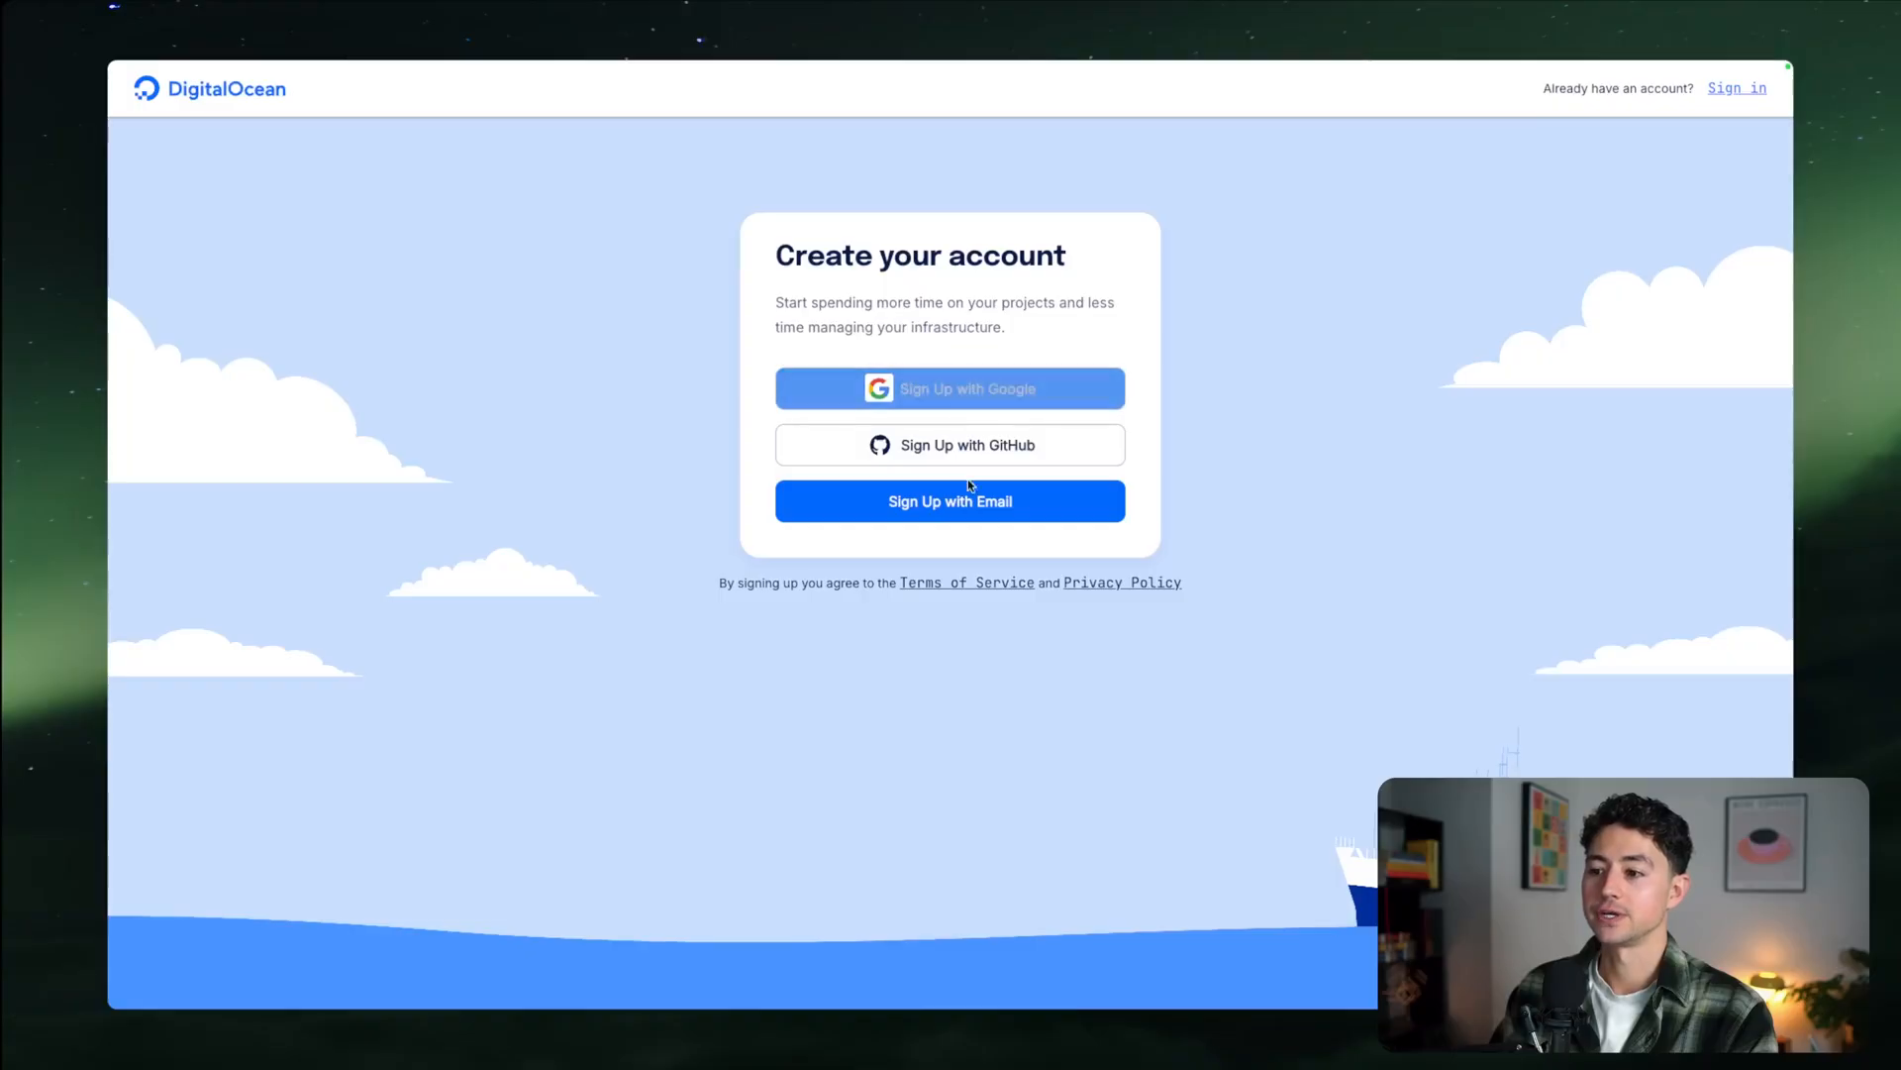
{"action": "left_click", "coordinate": [970, 510]}
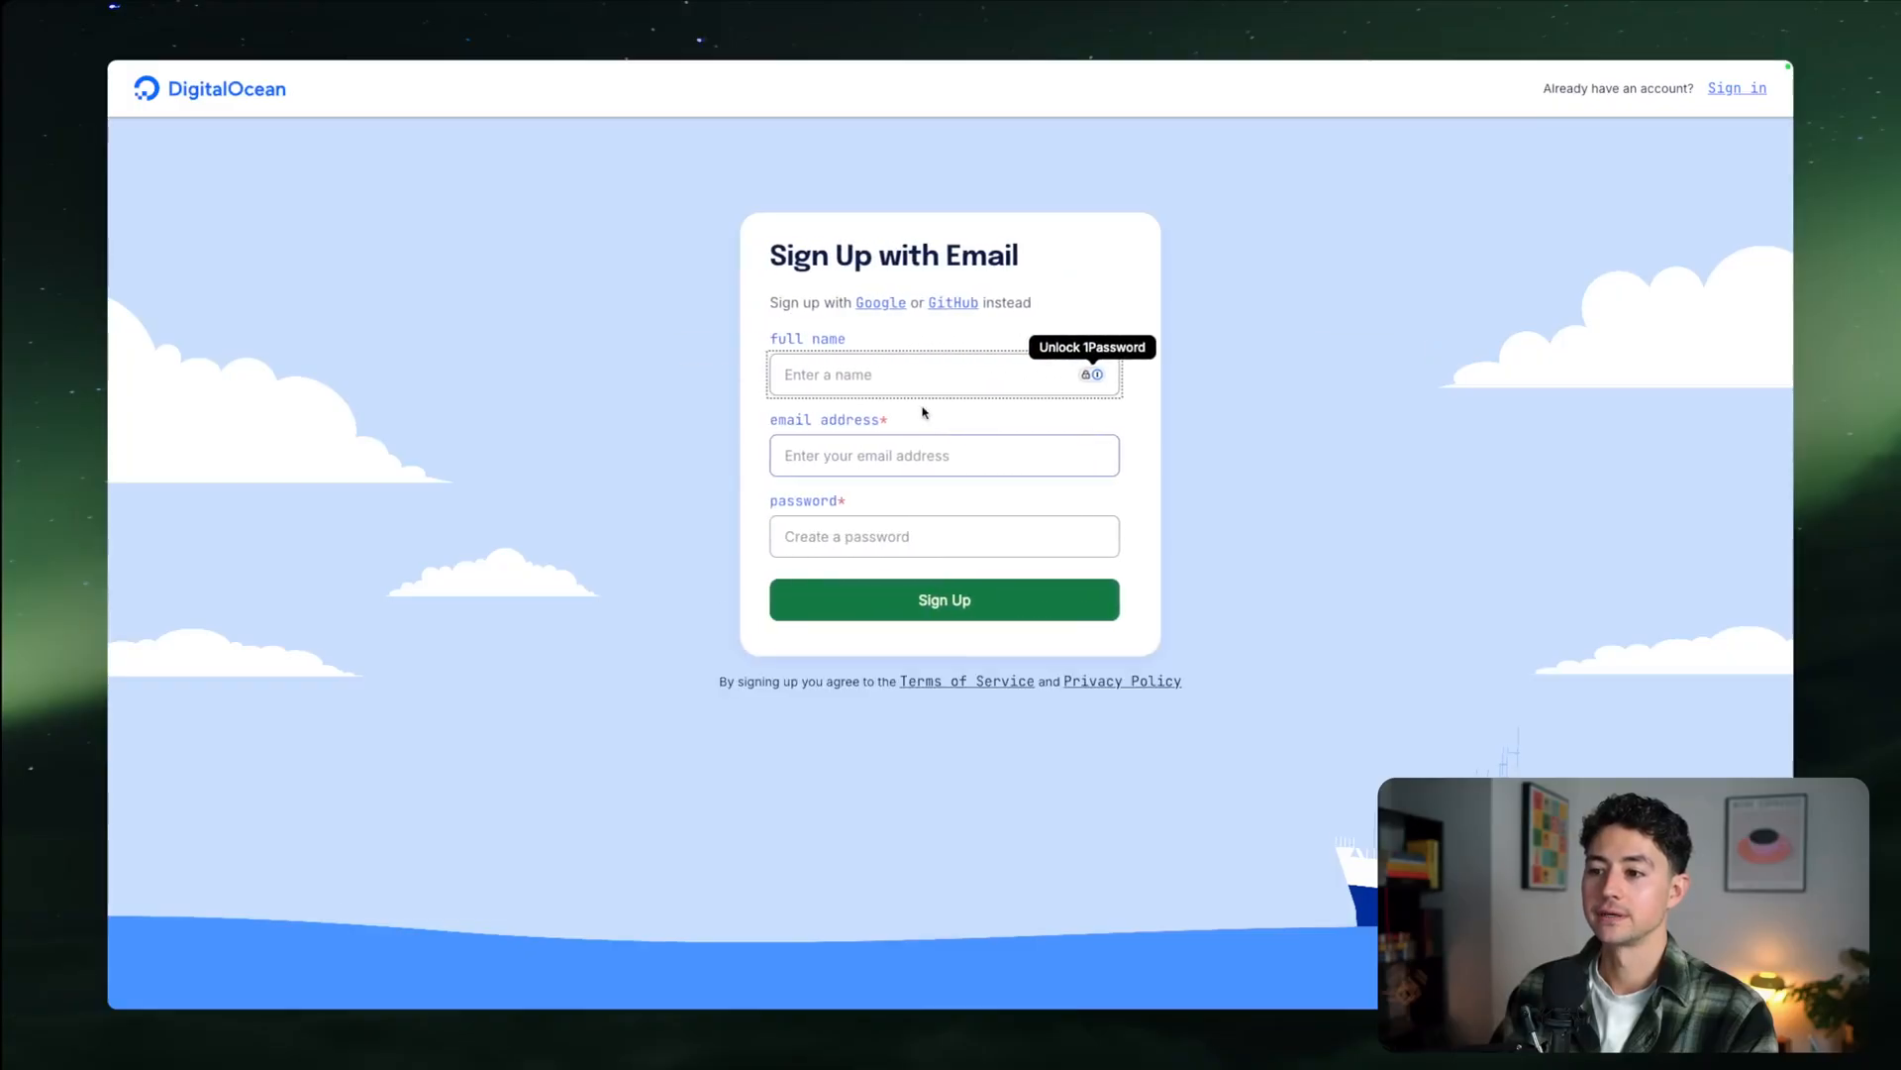
{"action": "type", "text": "Nick Saraev"}
{"action": "key", "text": "Tab"}
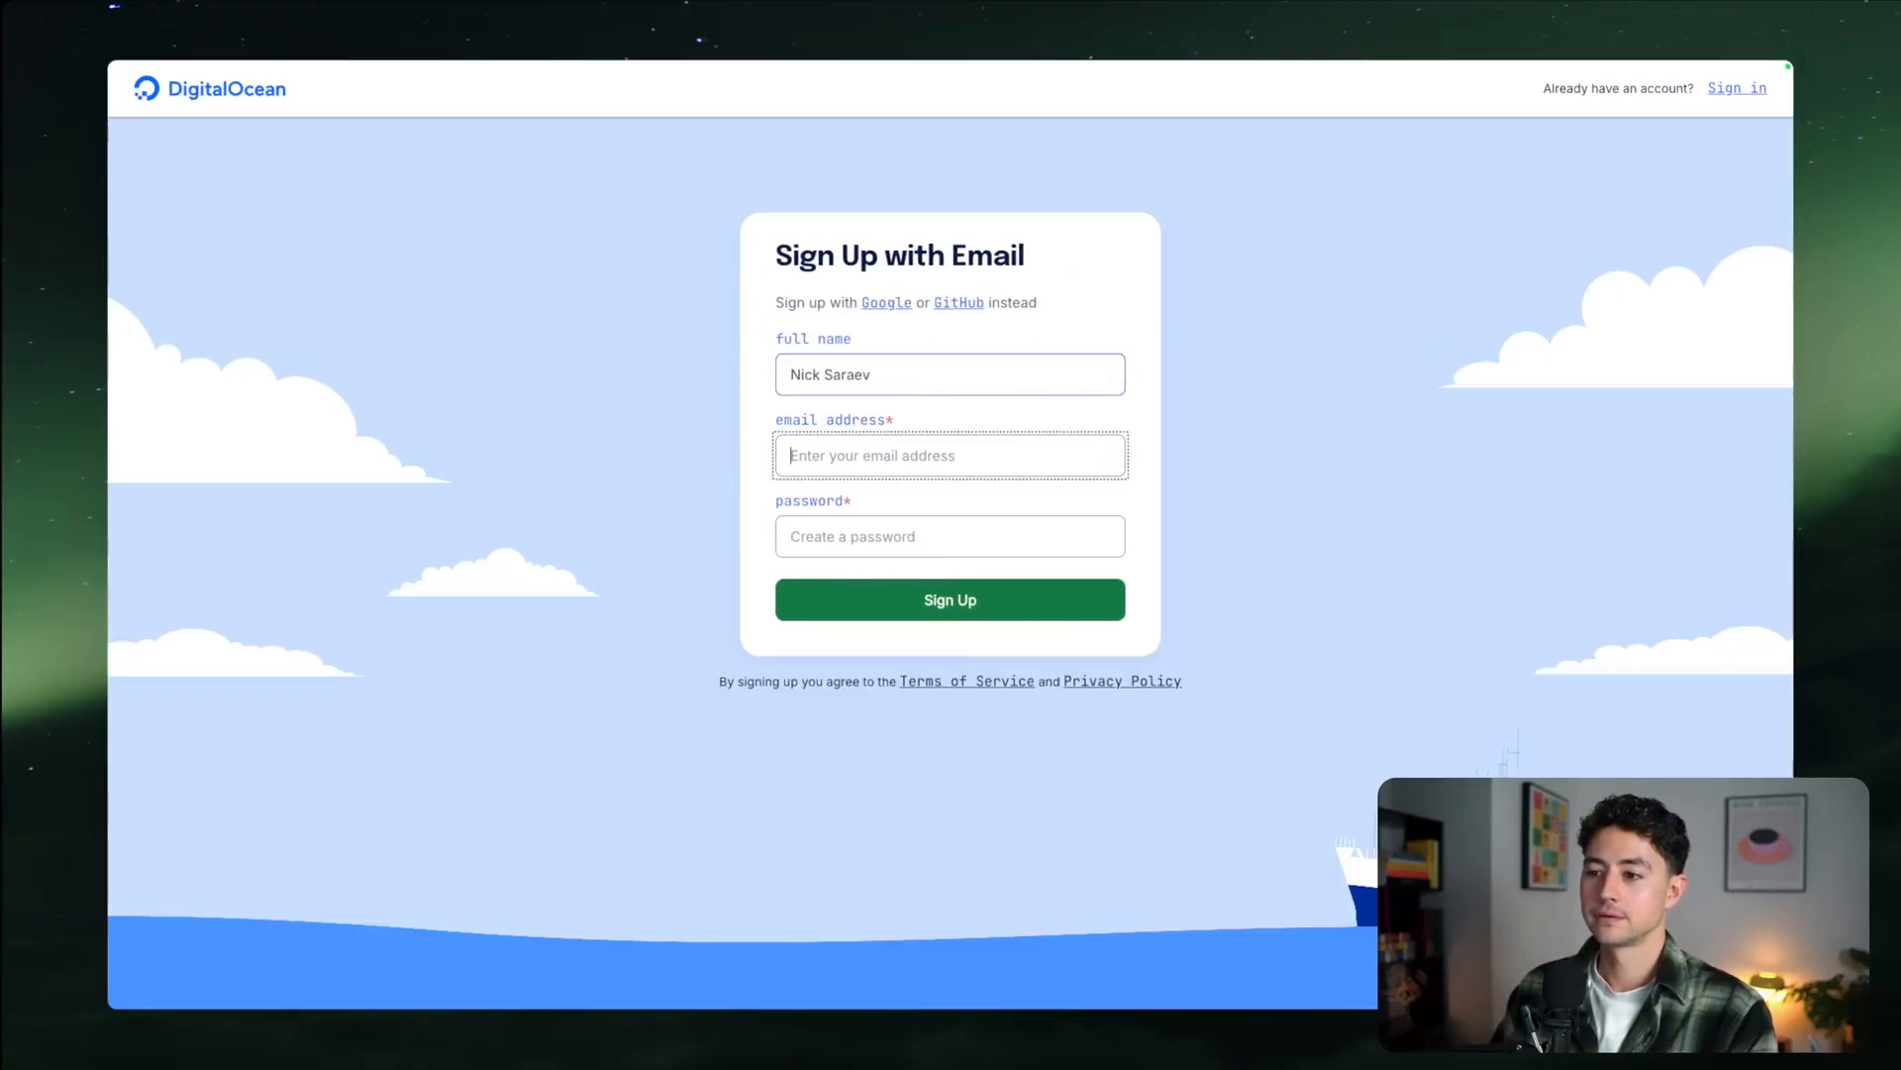
{"action": "type", "text": "info@l"}
{"action": "type", "text": "•••••••"}
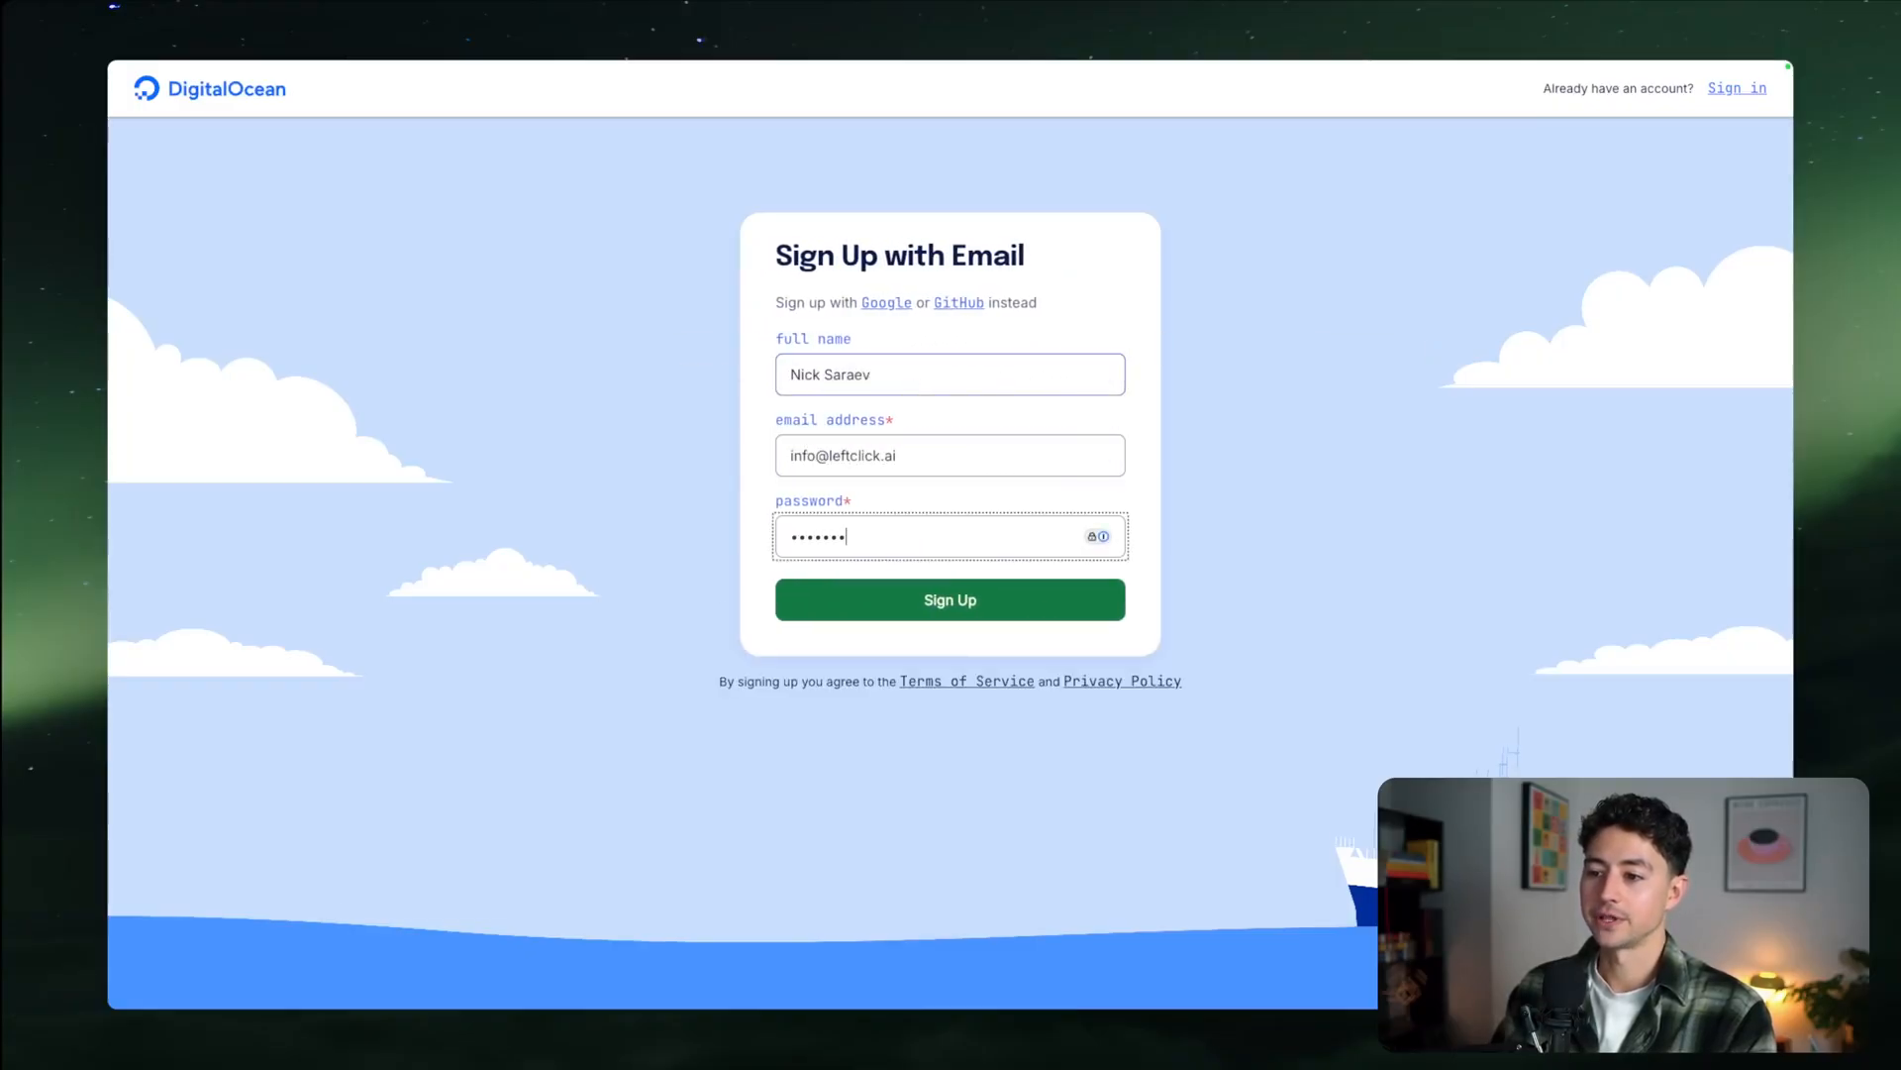
{"action": "left_click", "coordinate": [977, 600]}
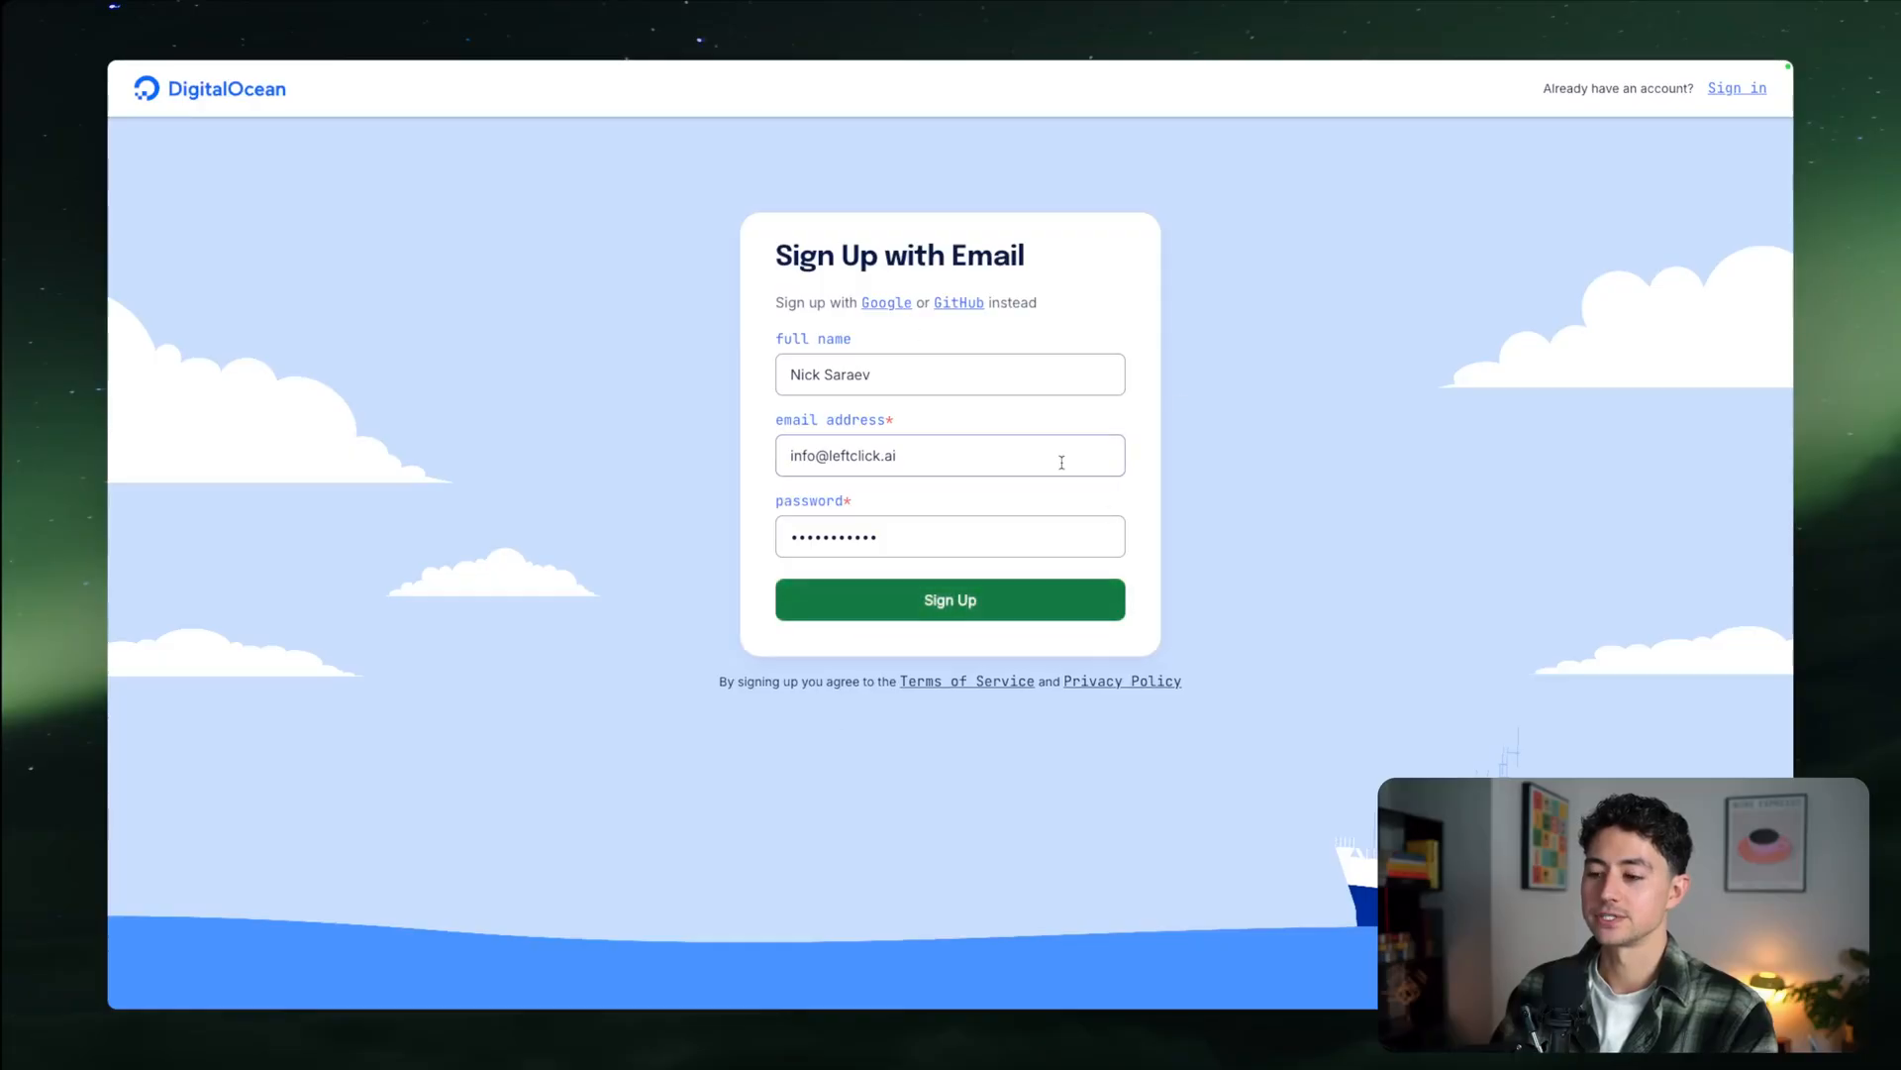
{"action": "left_click", "coordinate": [967, 599]}
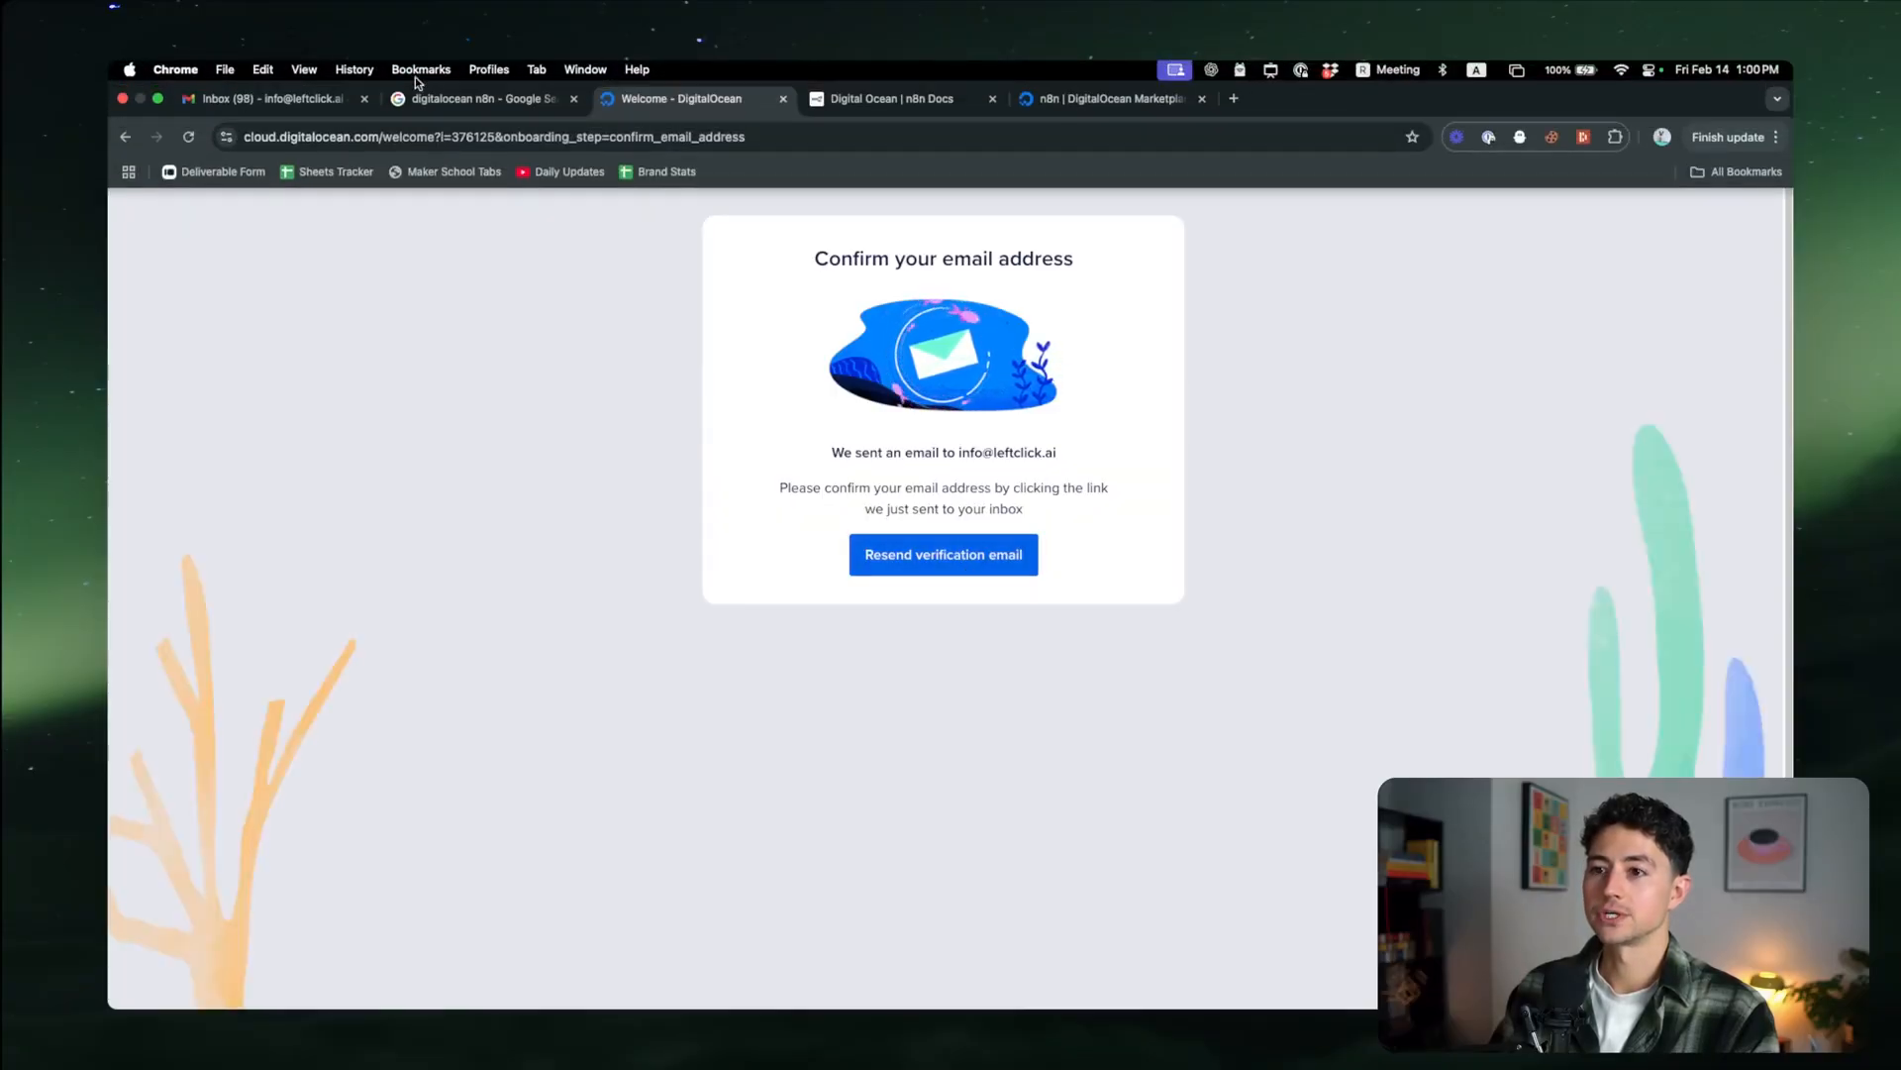
- Open the DigitalOcean confirmation email in the inbox and follow its verification link
{"action": "left_click", "coordinate": [480, 99]}
{"action": "left_click", "coordinate": [738, 174]}
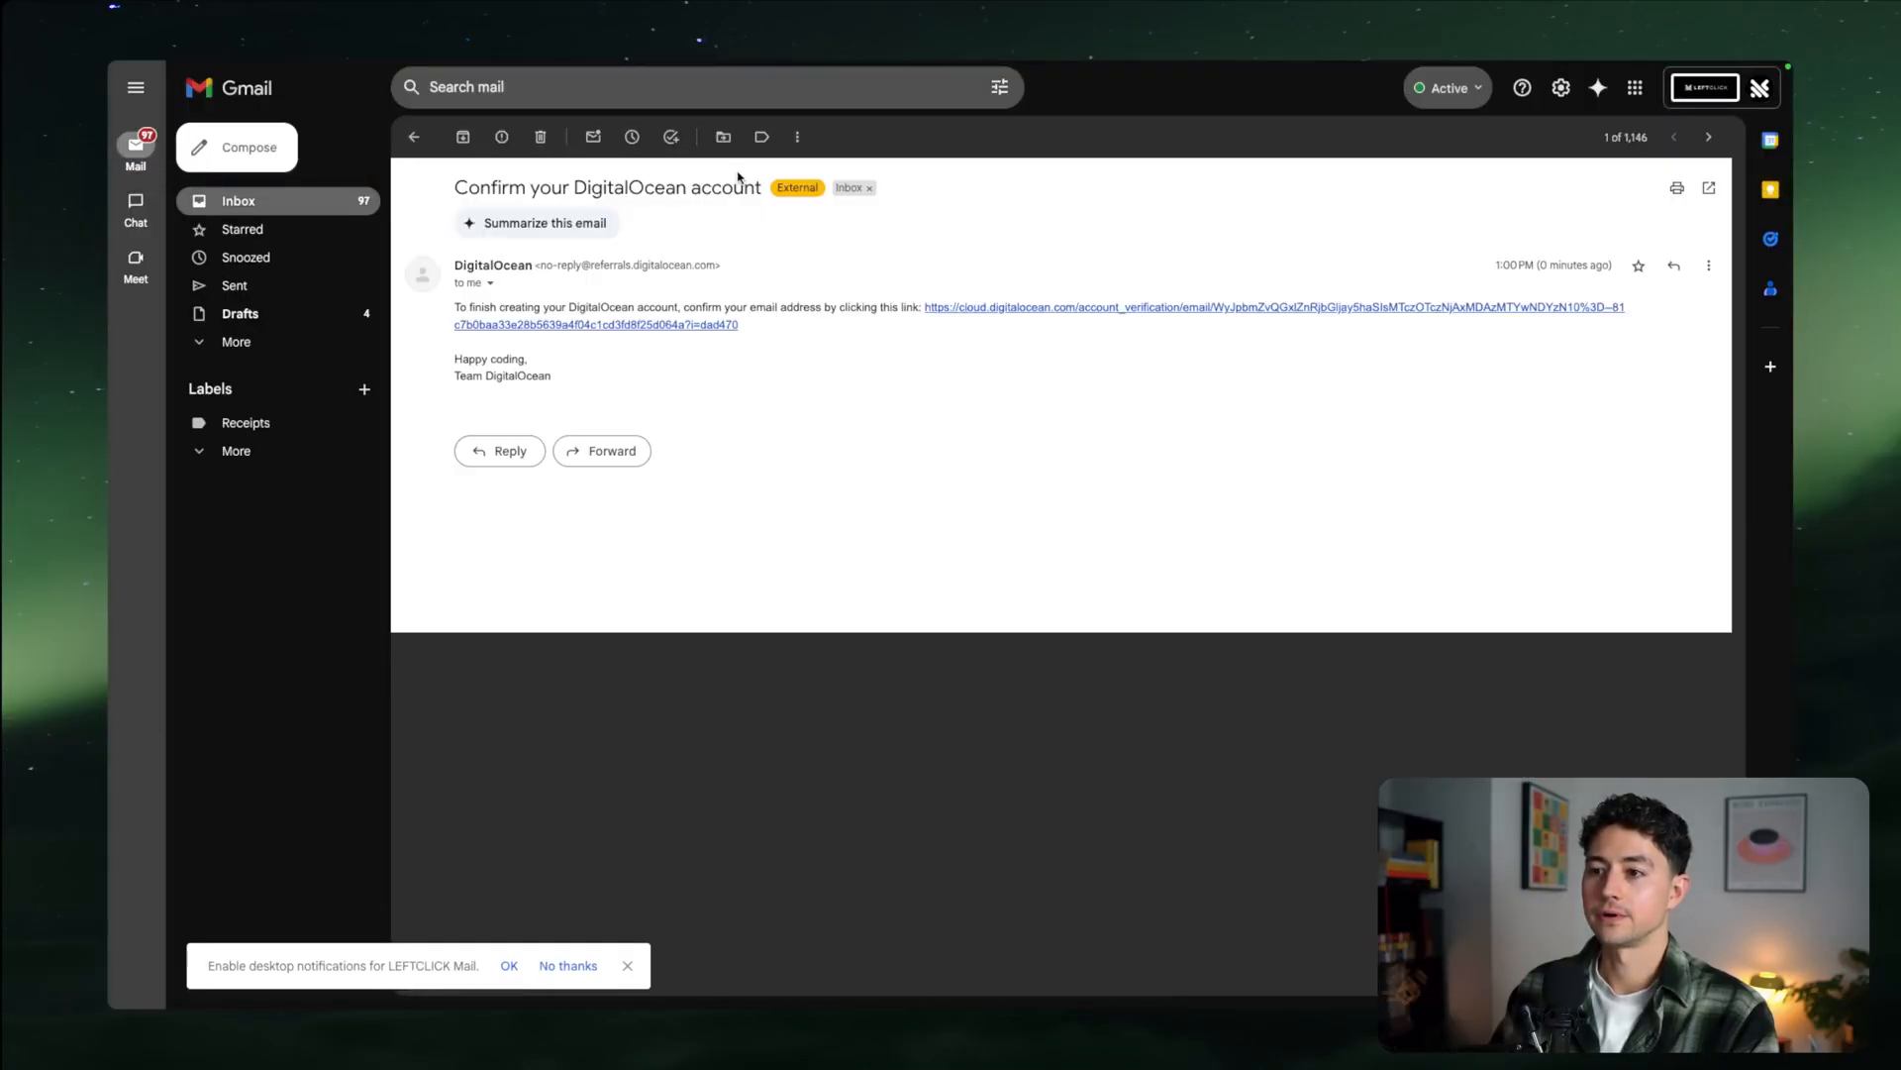
{"action": "left_click", "coordinate": [639, 325]}
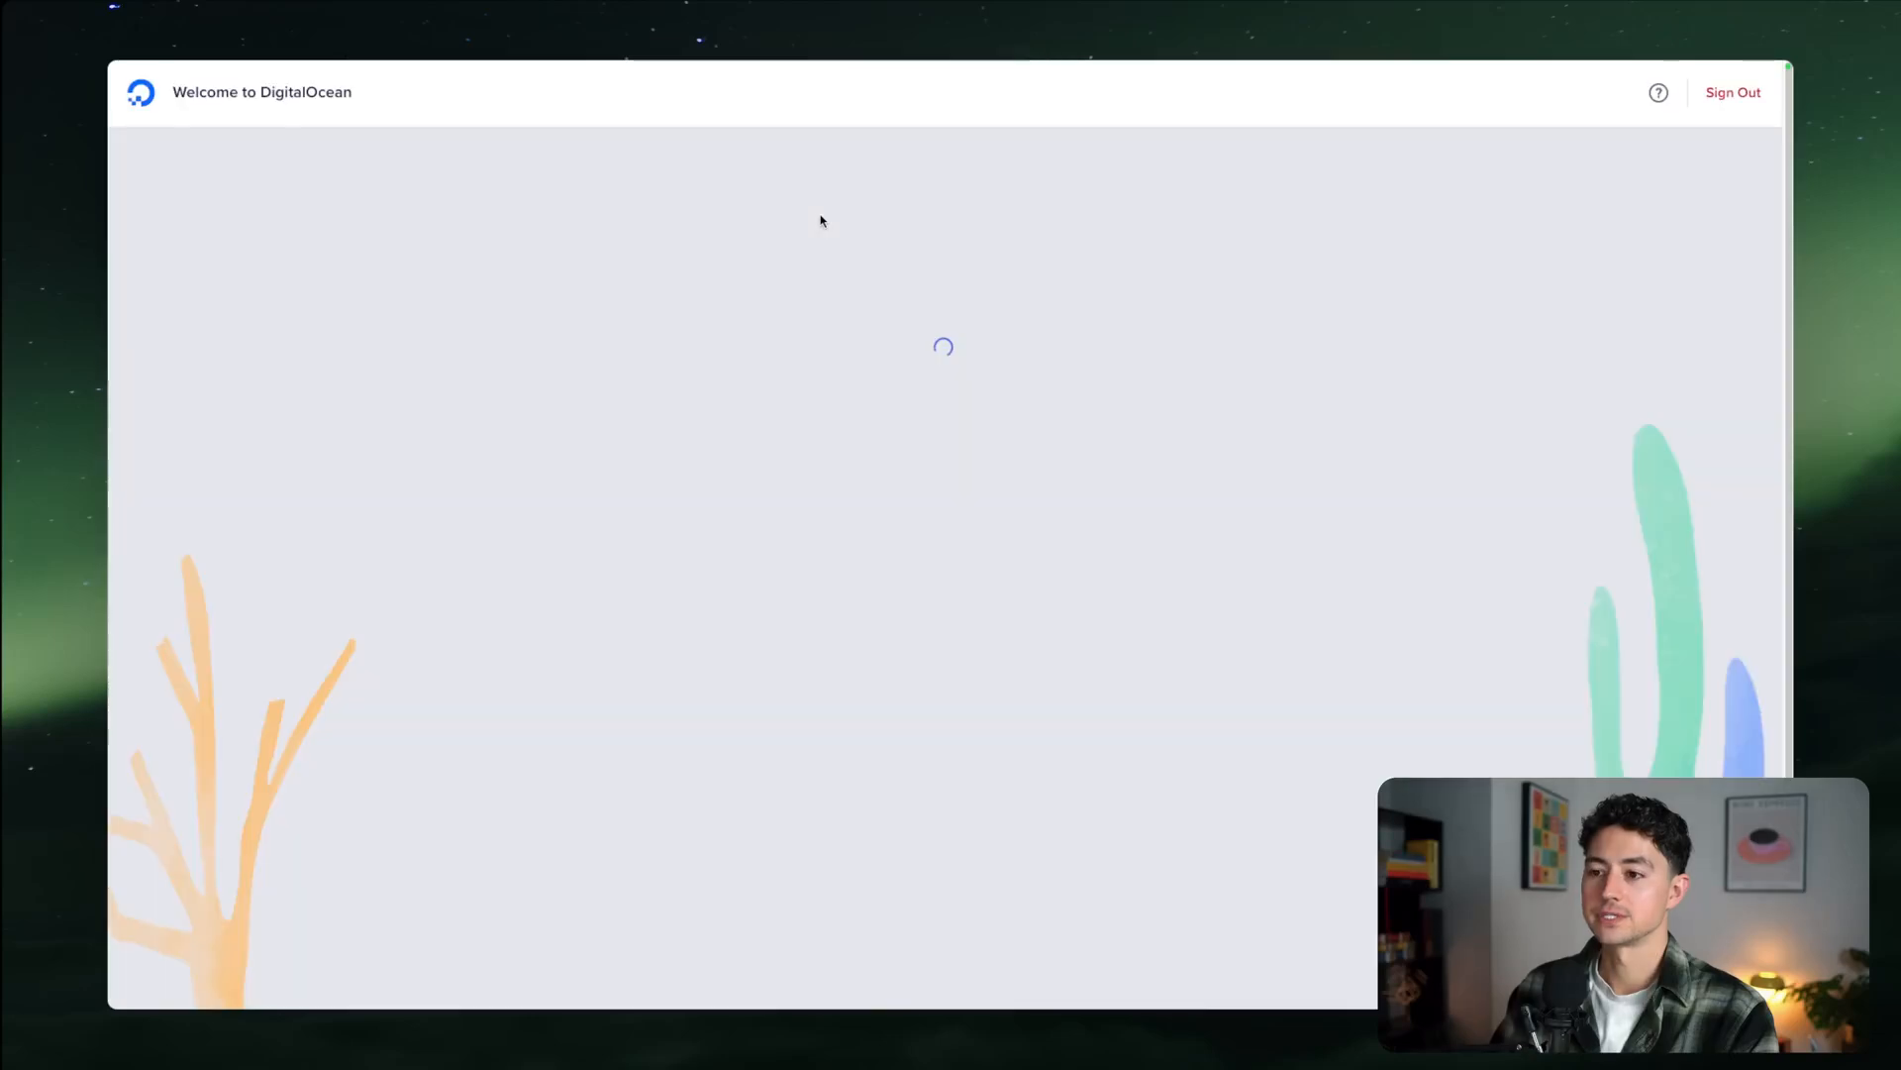
- Submit the welcome survey: Digital agency / MSP, An API, $0 - $50 budget, 2-9 teammates, Cloud console
{"action": "left_click", "coordinate": [1044, 318]}
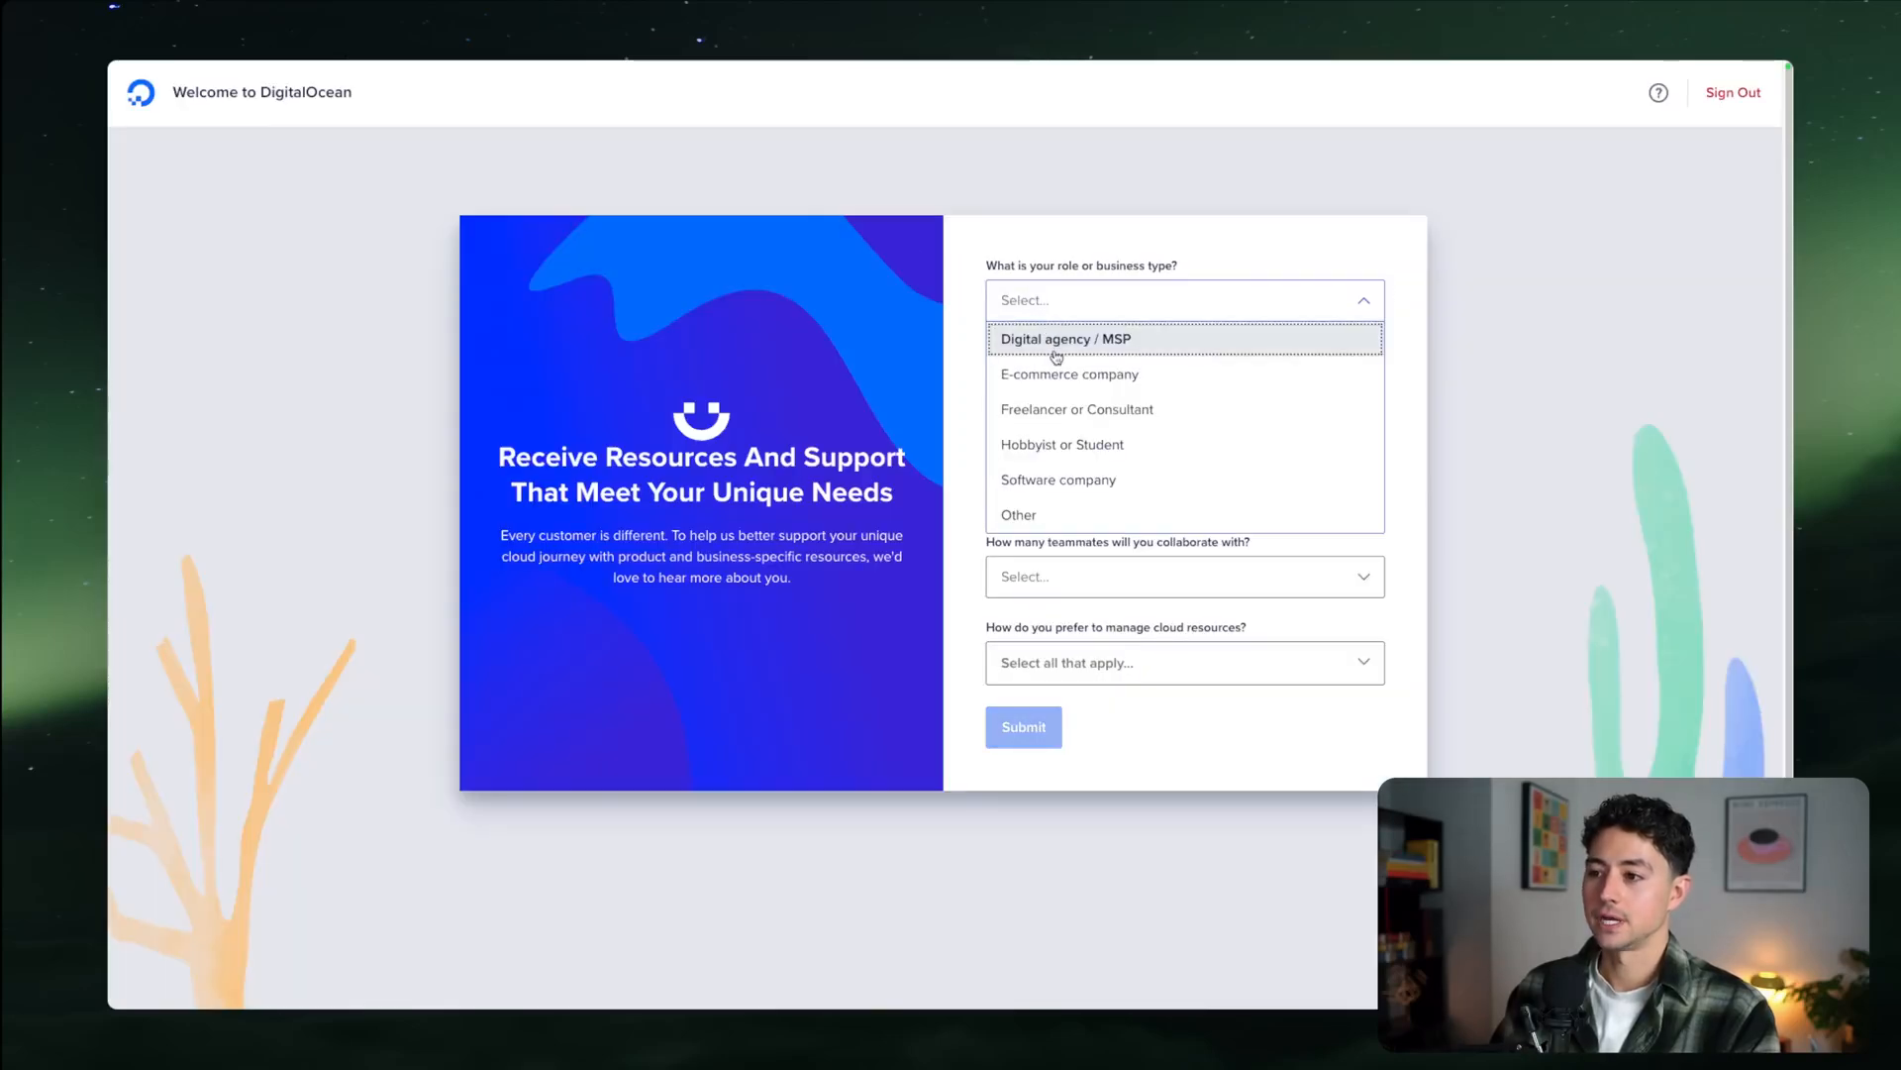
{"action": "left_click", "coordinate": [1048, 337]}
{"action": "left_click", "coordinate": [1072, 377]}
{"action": "left_click", "coordinate": [1072, 429]}
{"action": "left_click", "coordinate": [1083, 484]}
{"action": "left_click", "coordinate": [1083, 526]}
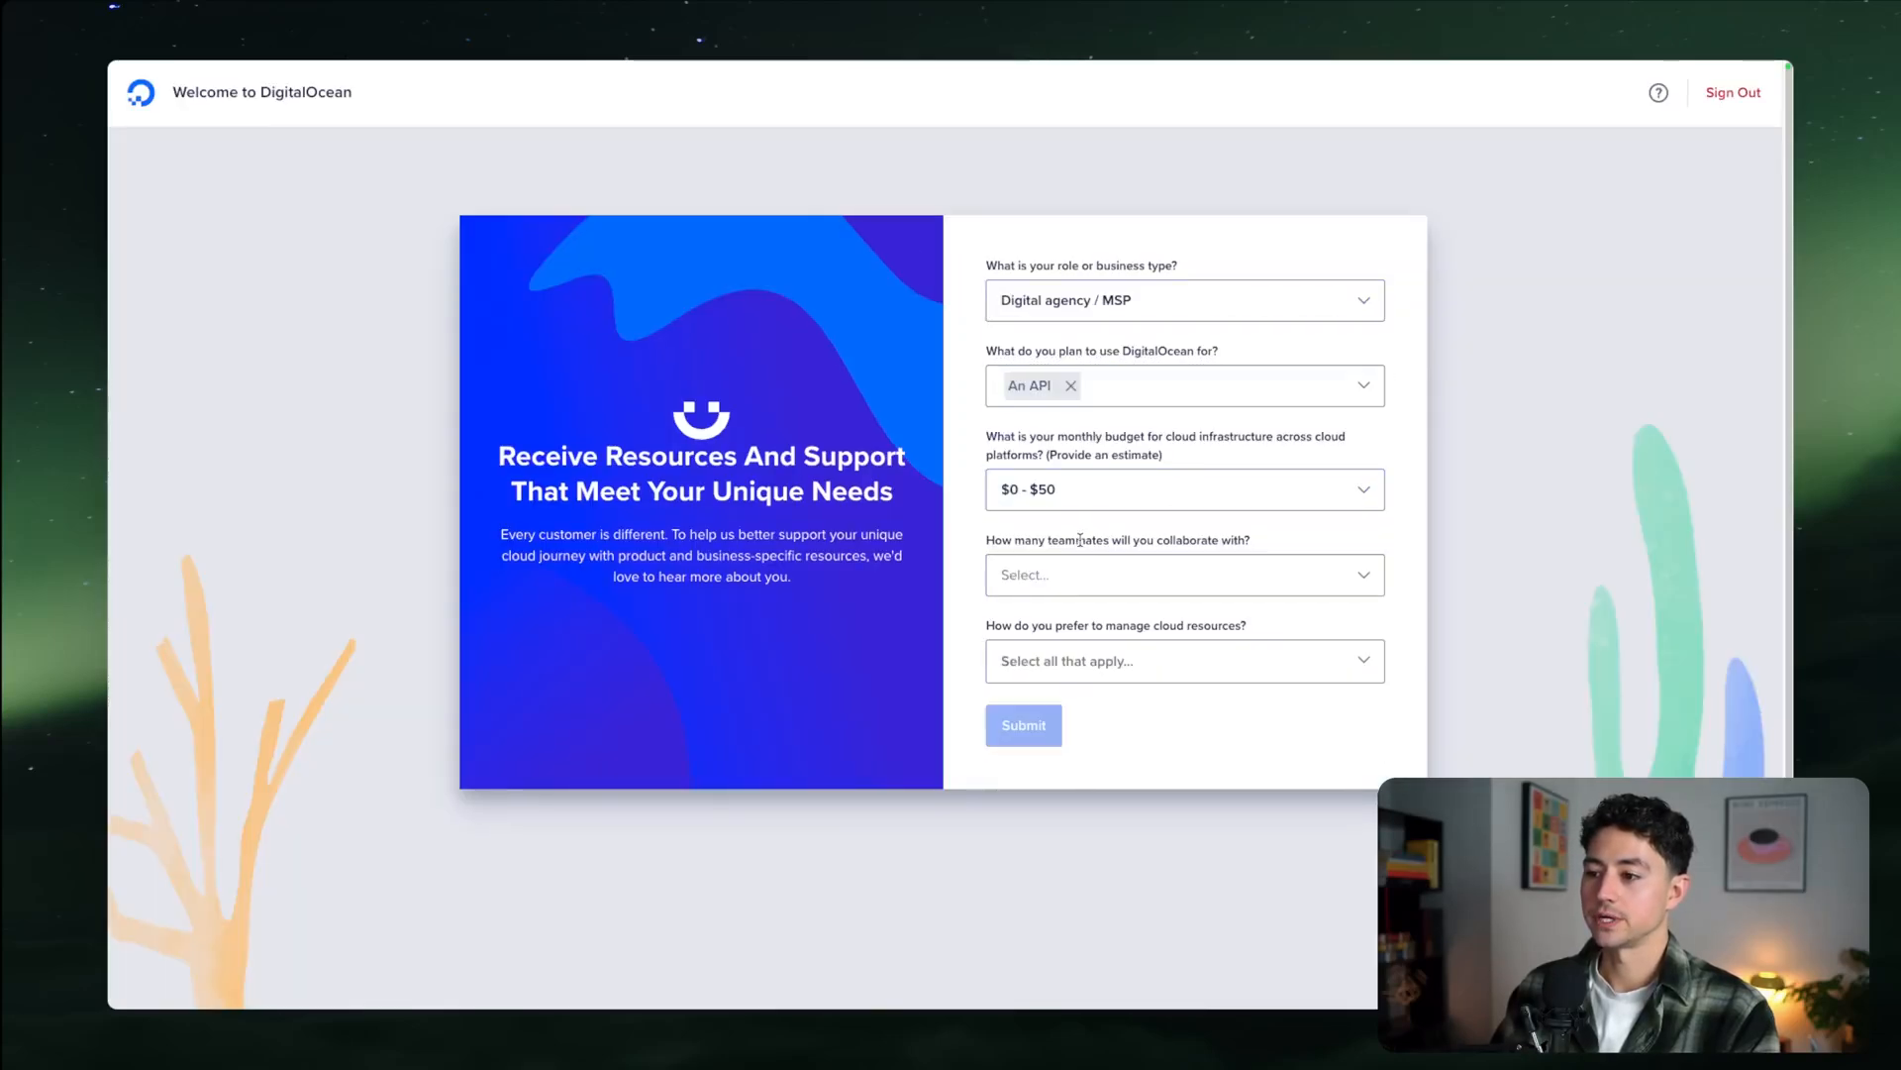
{"action": "left_click", "coordinate": [1085, 576]}
{"action": "left_click", "coordinate": [1087, 635]}
{"action": "left_click", "coordinate": [1086, 661]}
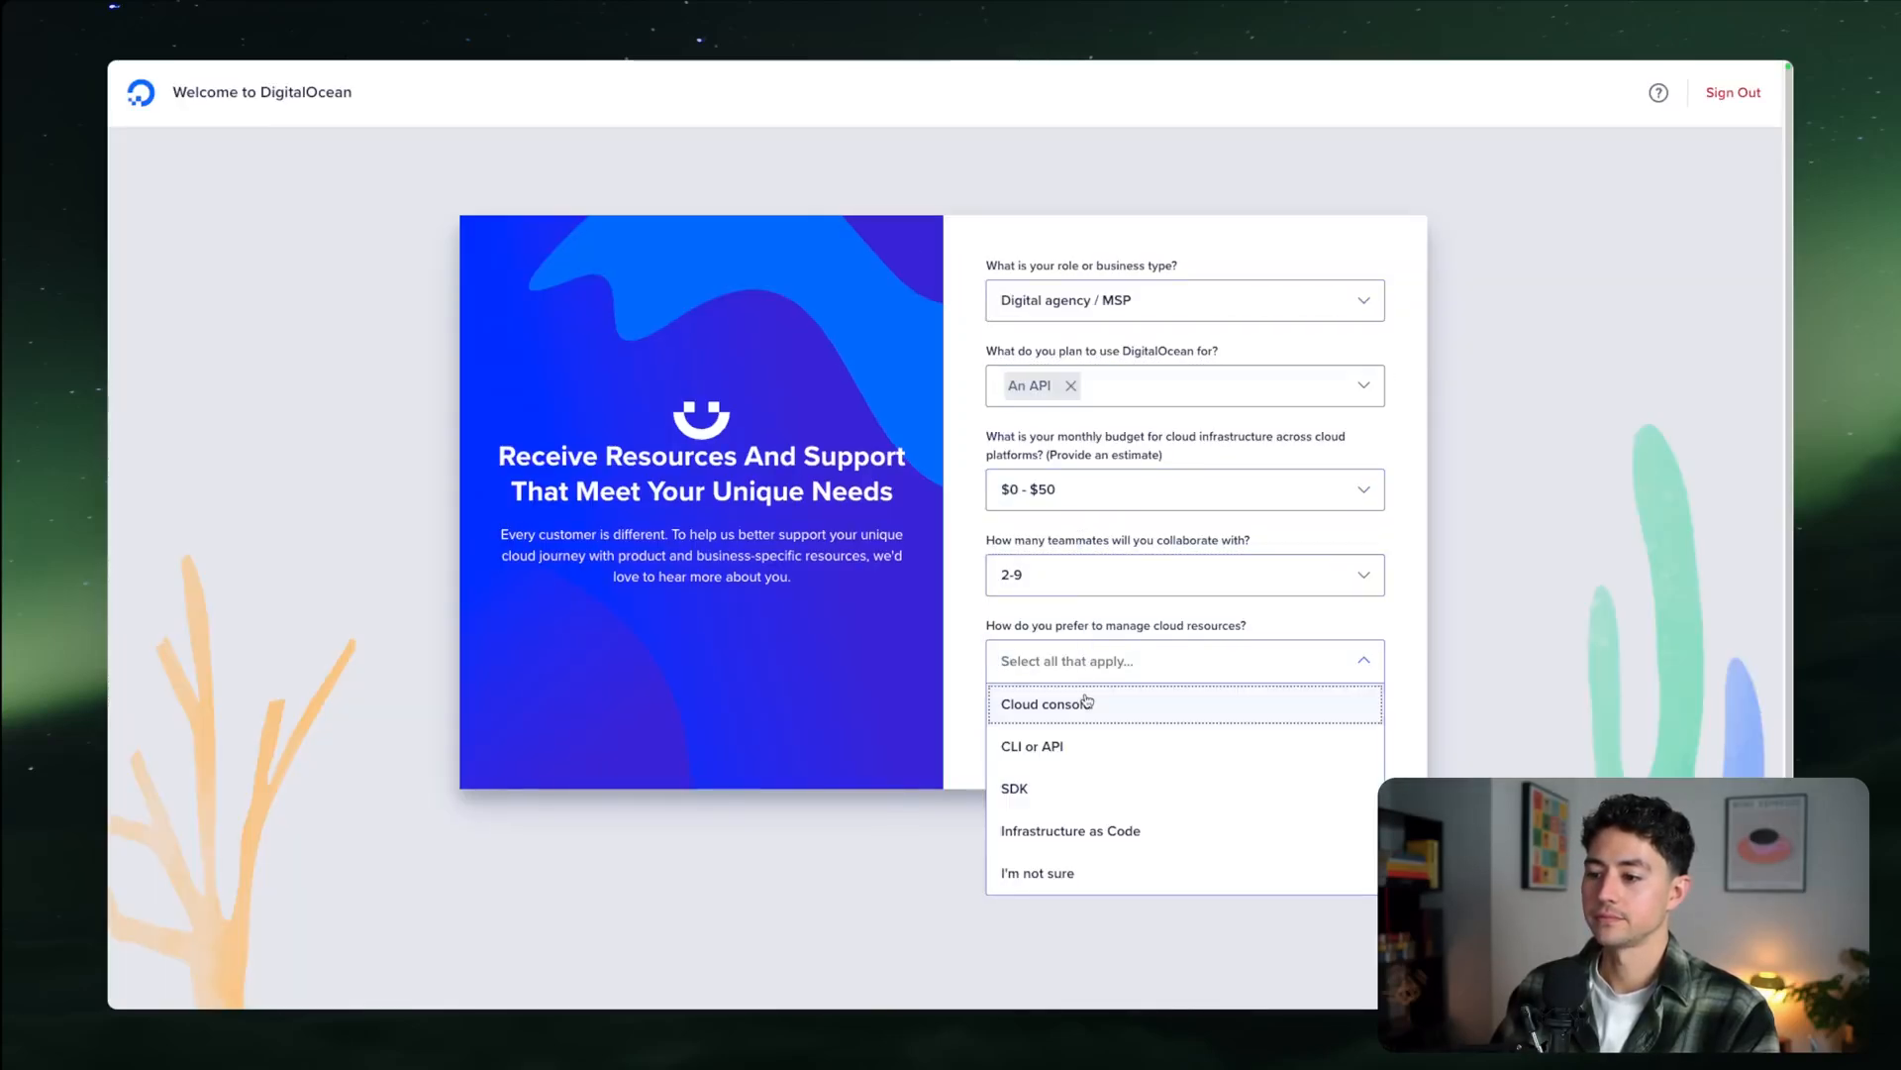
{"action": "left_click", "coordinate": [1086, 700]}
{"action": "left_click", "coordinate": [1039, 728]}
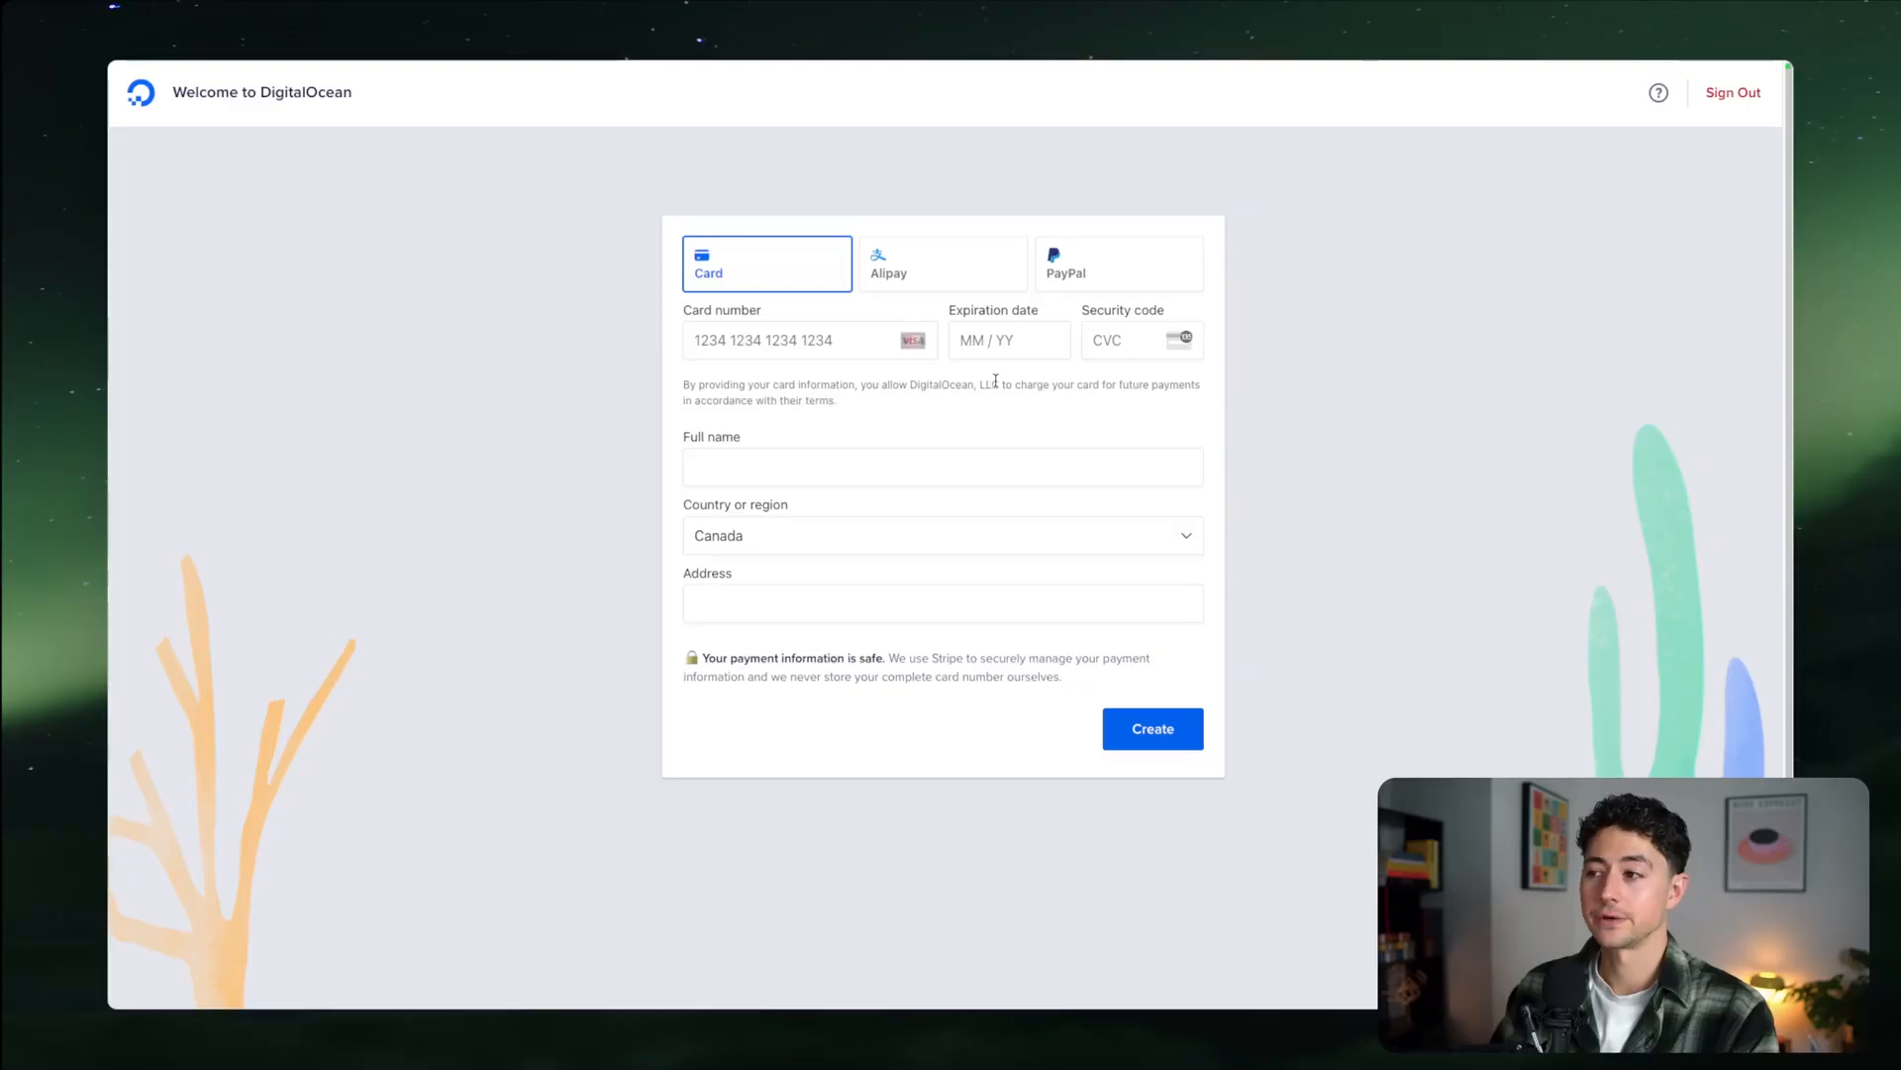
- Leave the card form for the first-project control panel and open the Marketplace in a new tab
{"action": "left_click", "coordinate": [812, 341]}
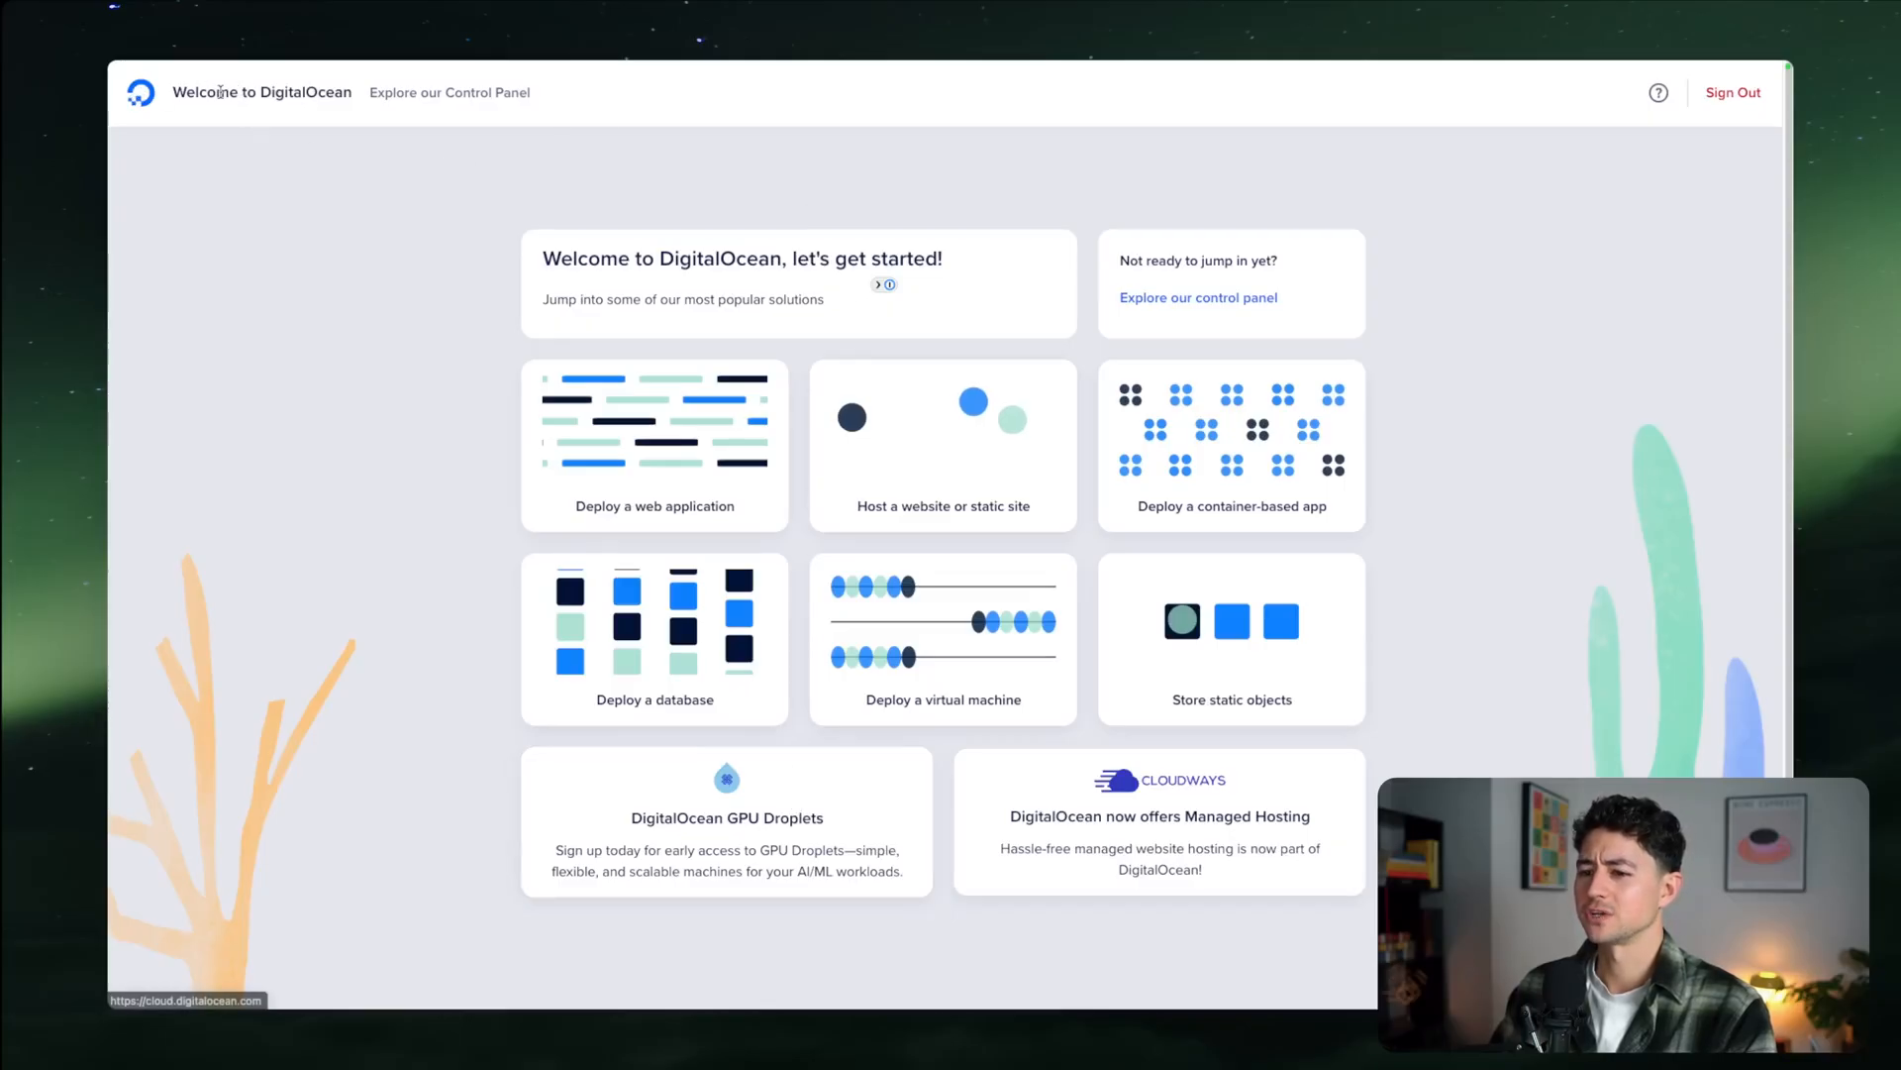
{"action": "left_click", "coordinate": [671, 98]}
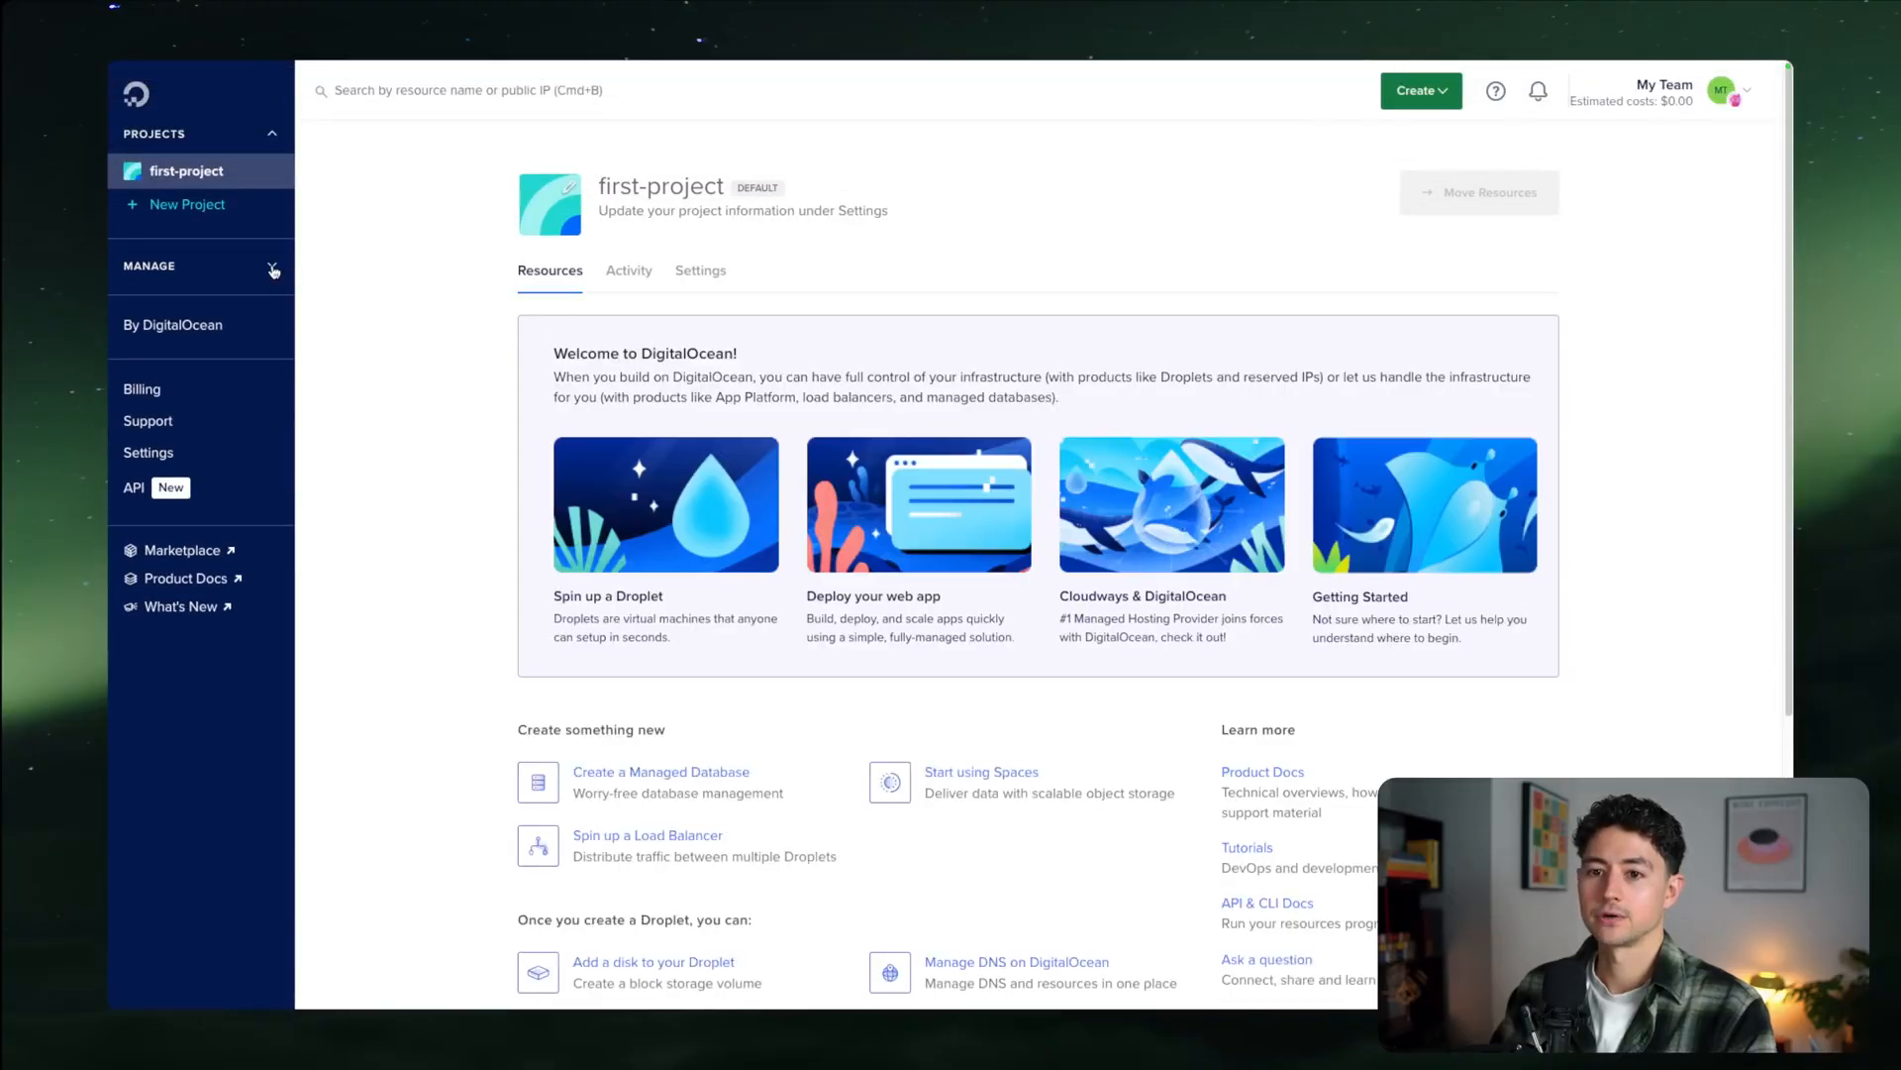
{"action": "scroll", "coordinate": [432, 334], "scroll_direction": "down", "scroll_amount": 5}
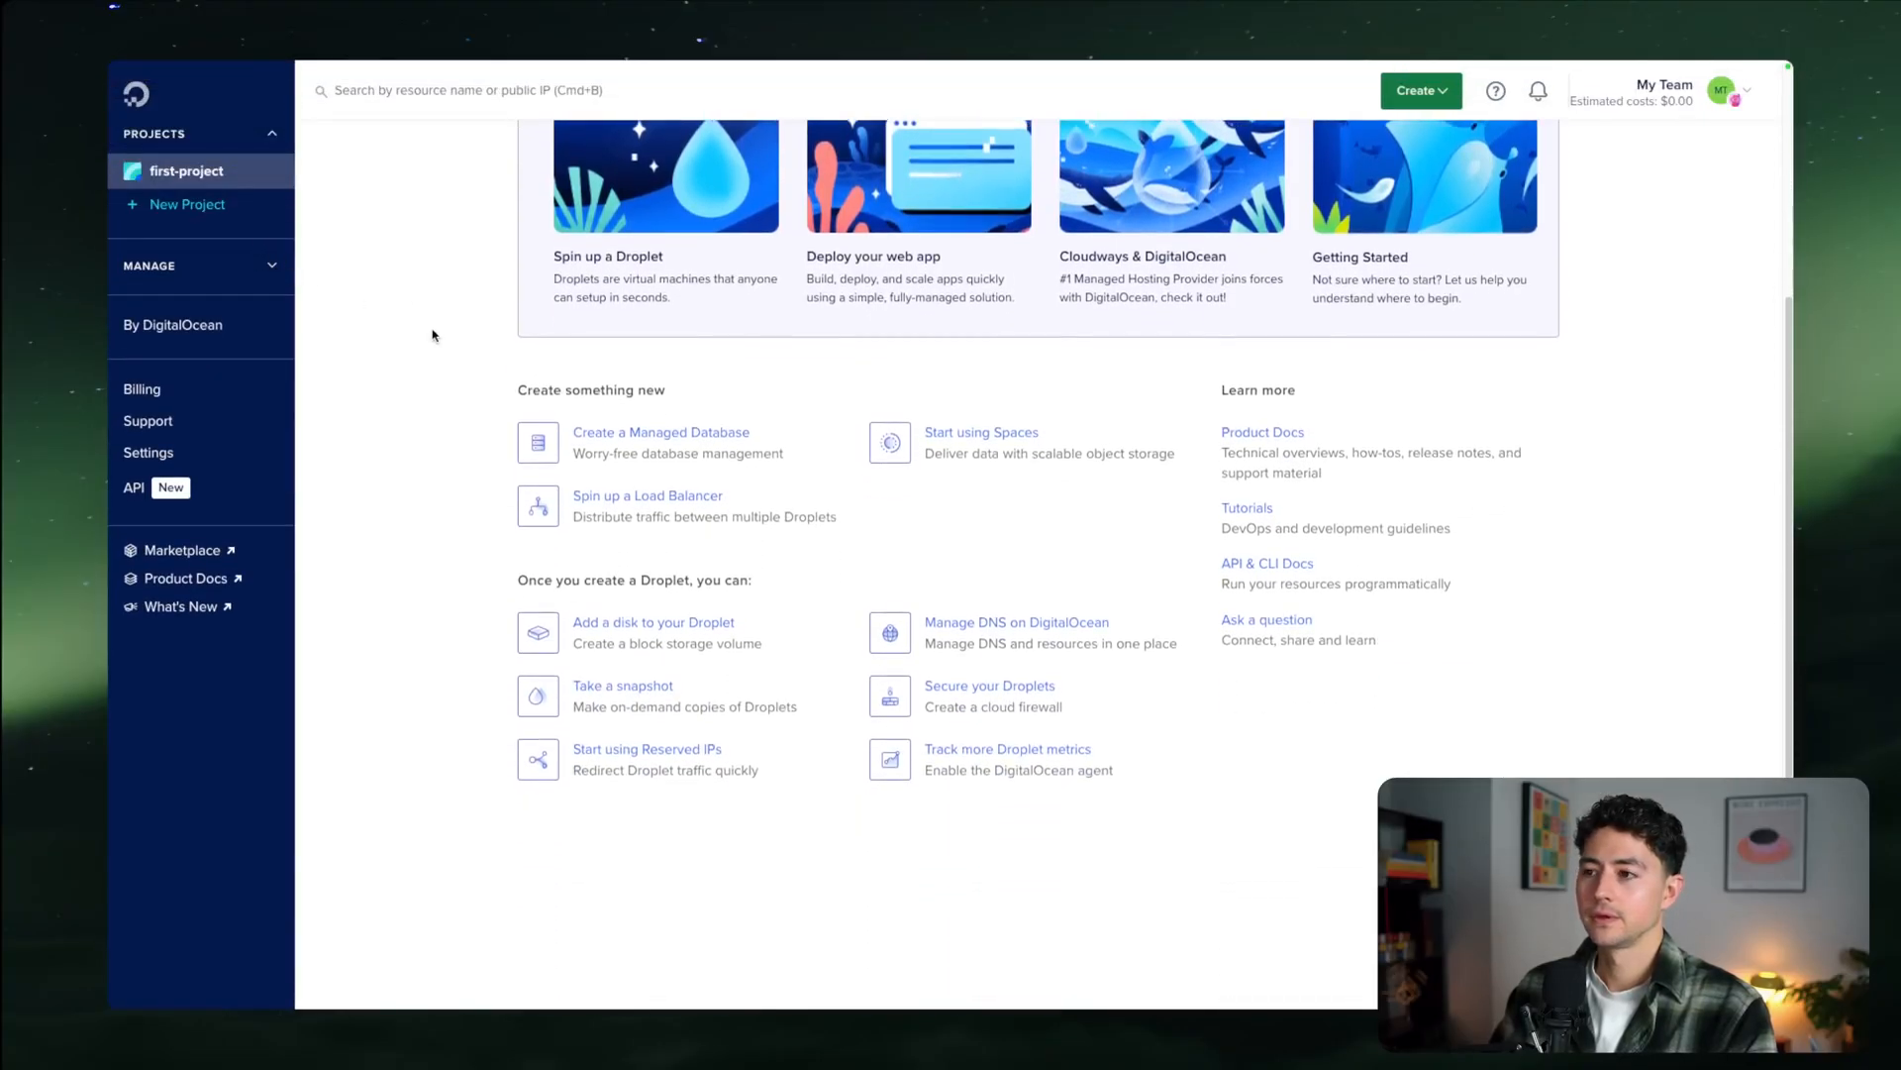
{"action": "key", "text": "super+f"}
{"action": "type", "text": "market"}
{"action": "left_click", "coordinate": [203, 659]}
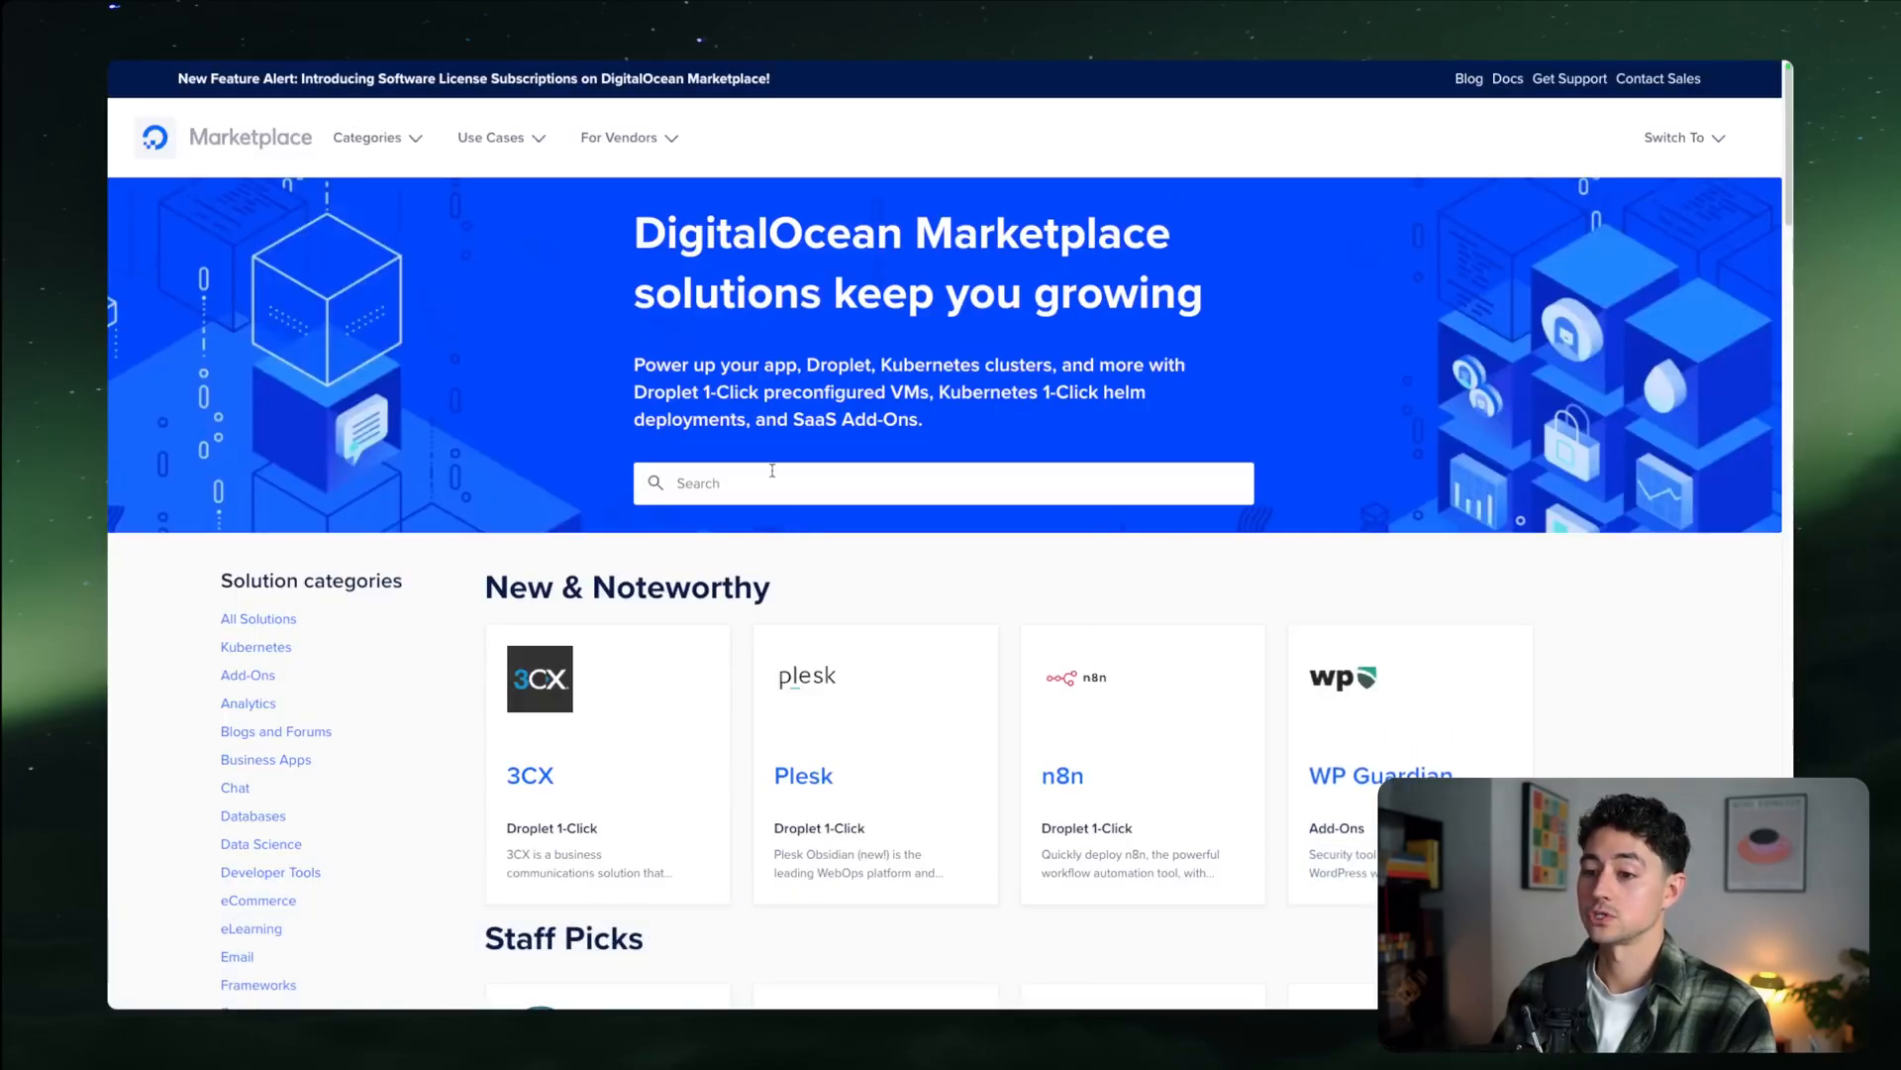
- Search the Marketplace for n8n and begin creating an n8n Droplet
{"action": "left_click", "coordinate": [772, 473]}
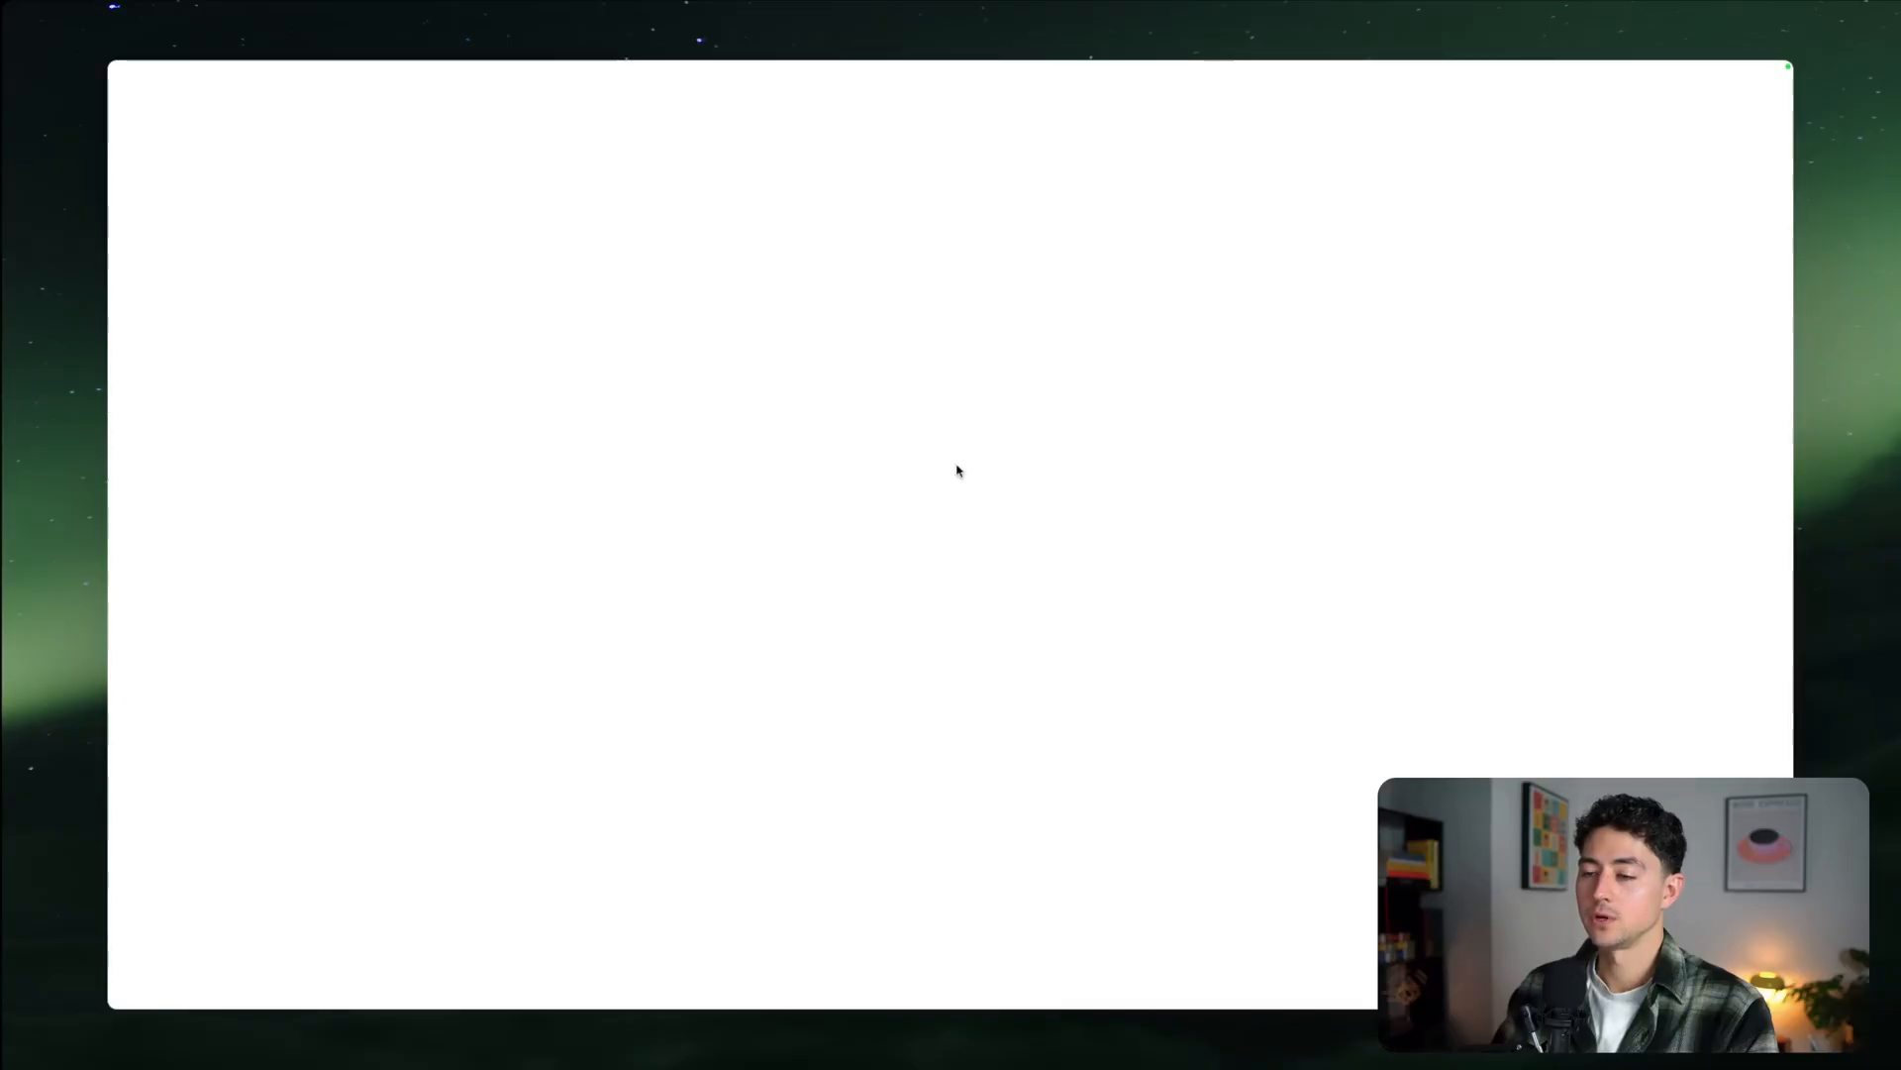
{"action": "left_click", "coordinate": [1203, 327]}
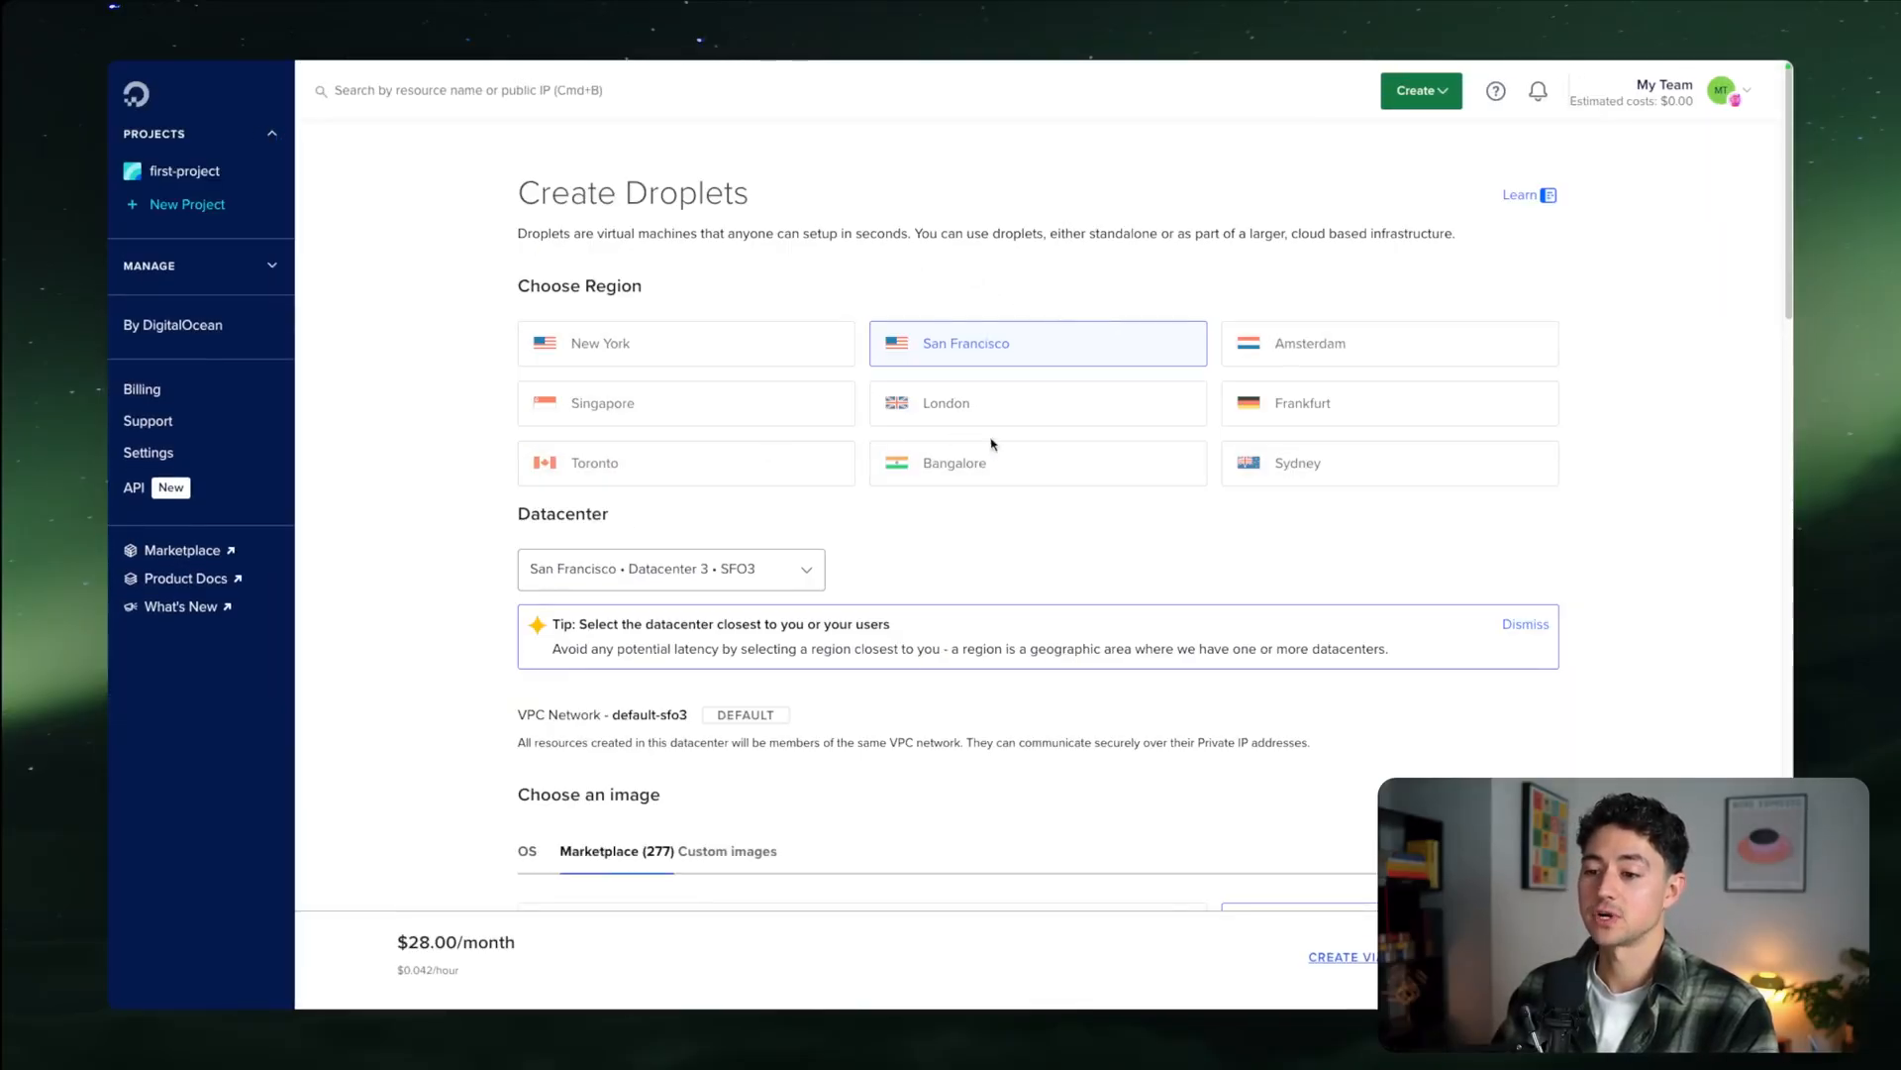
{"action": "scroll", "coordinate": [1005, 526], "scroll_direction": "down", "scroll_amount": 1}
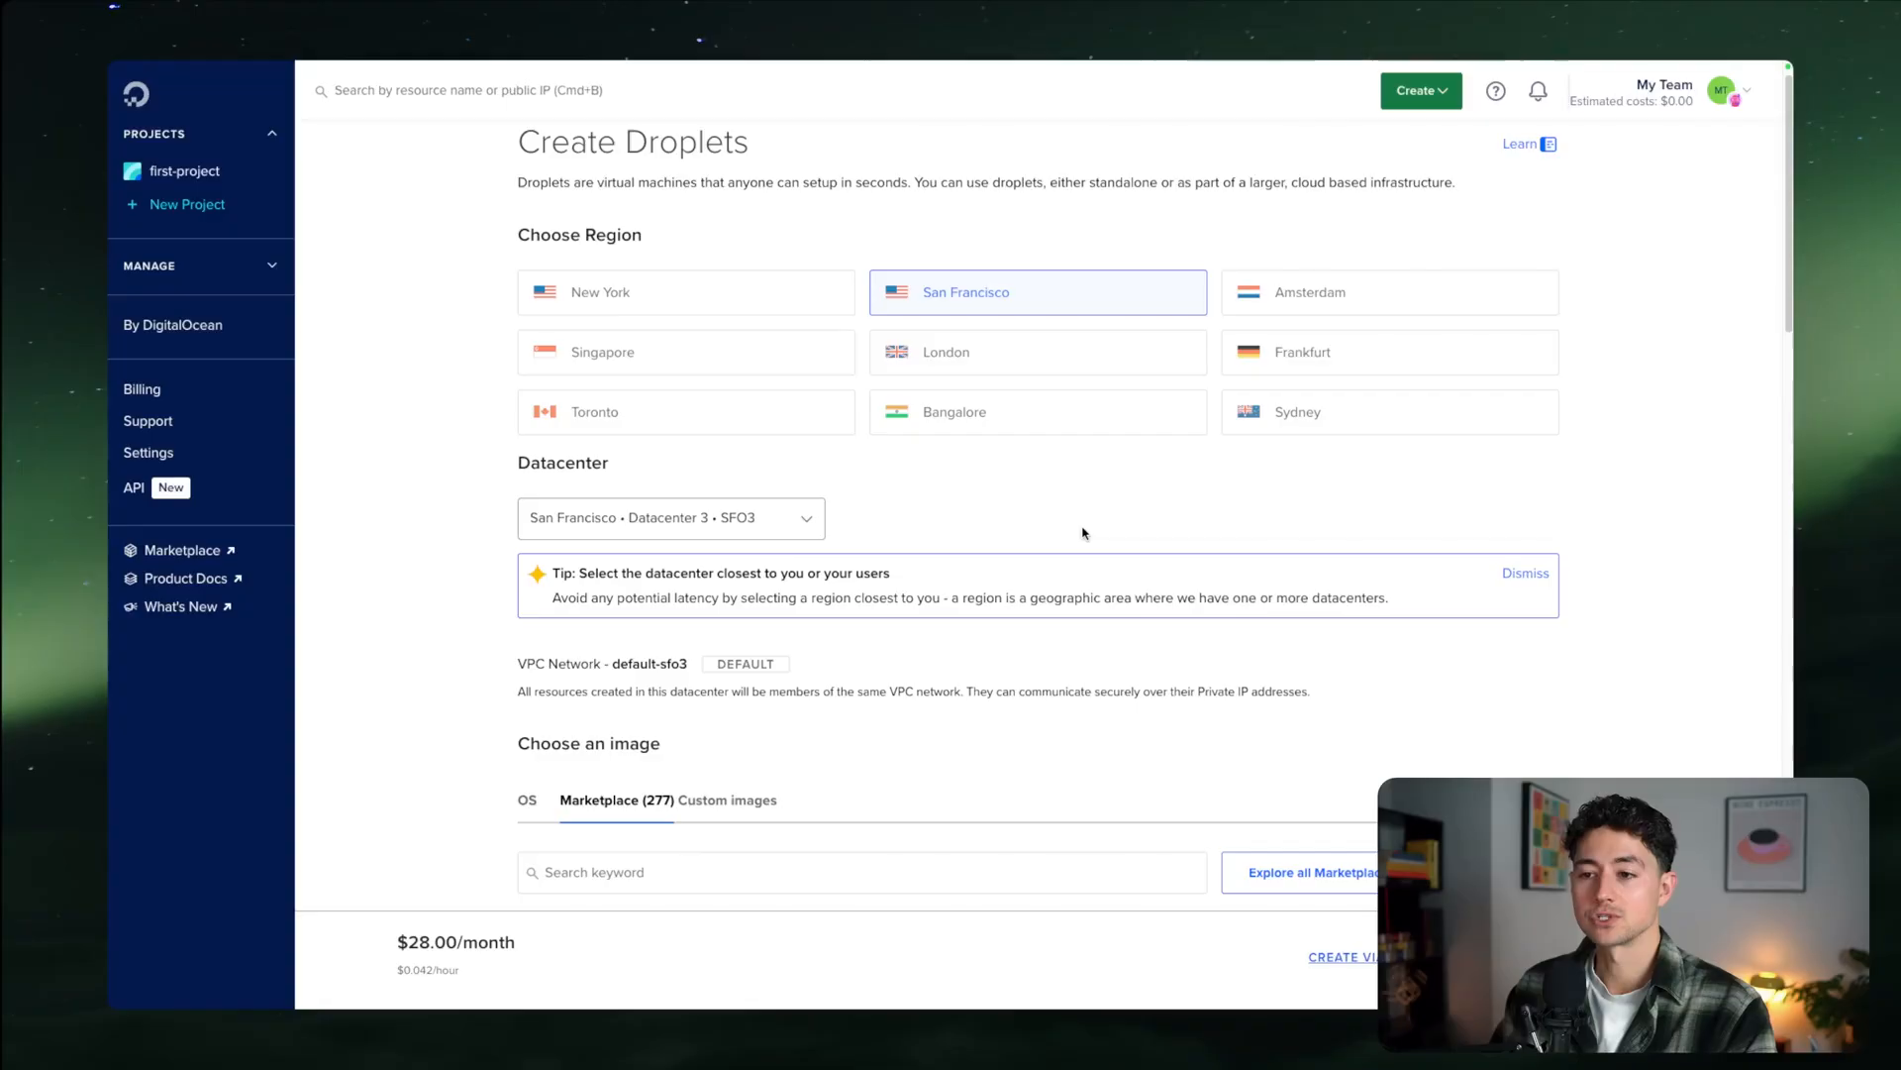
{"action": "scroll", "coordinate": [1083, 533], "scroll_direction": "down", "scroll_amount": 5}
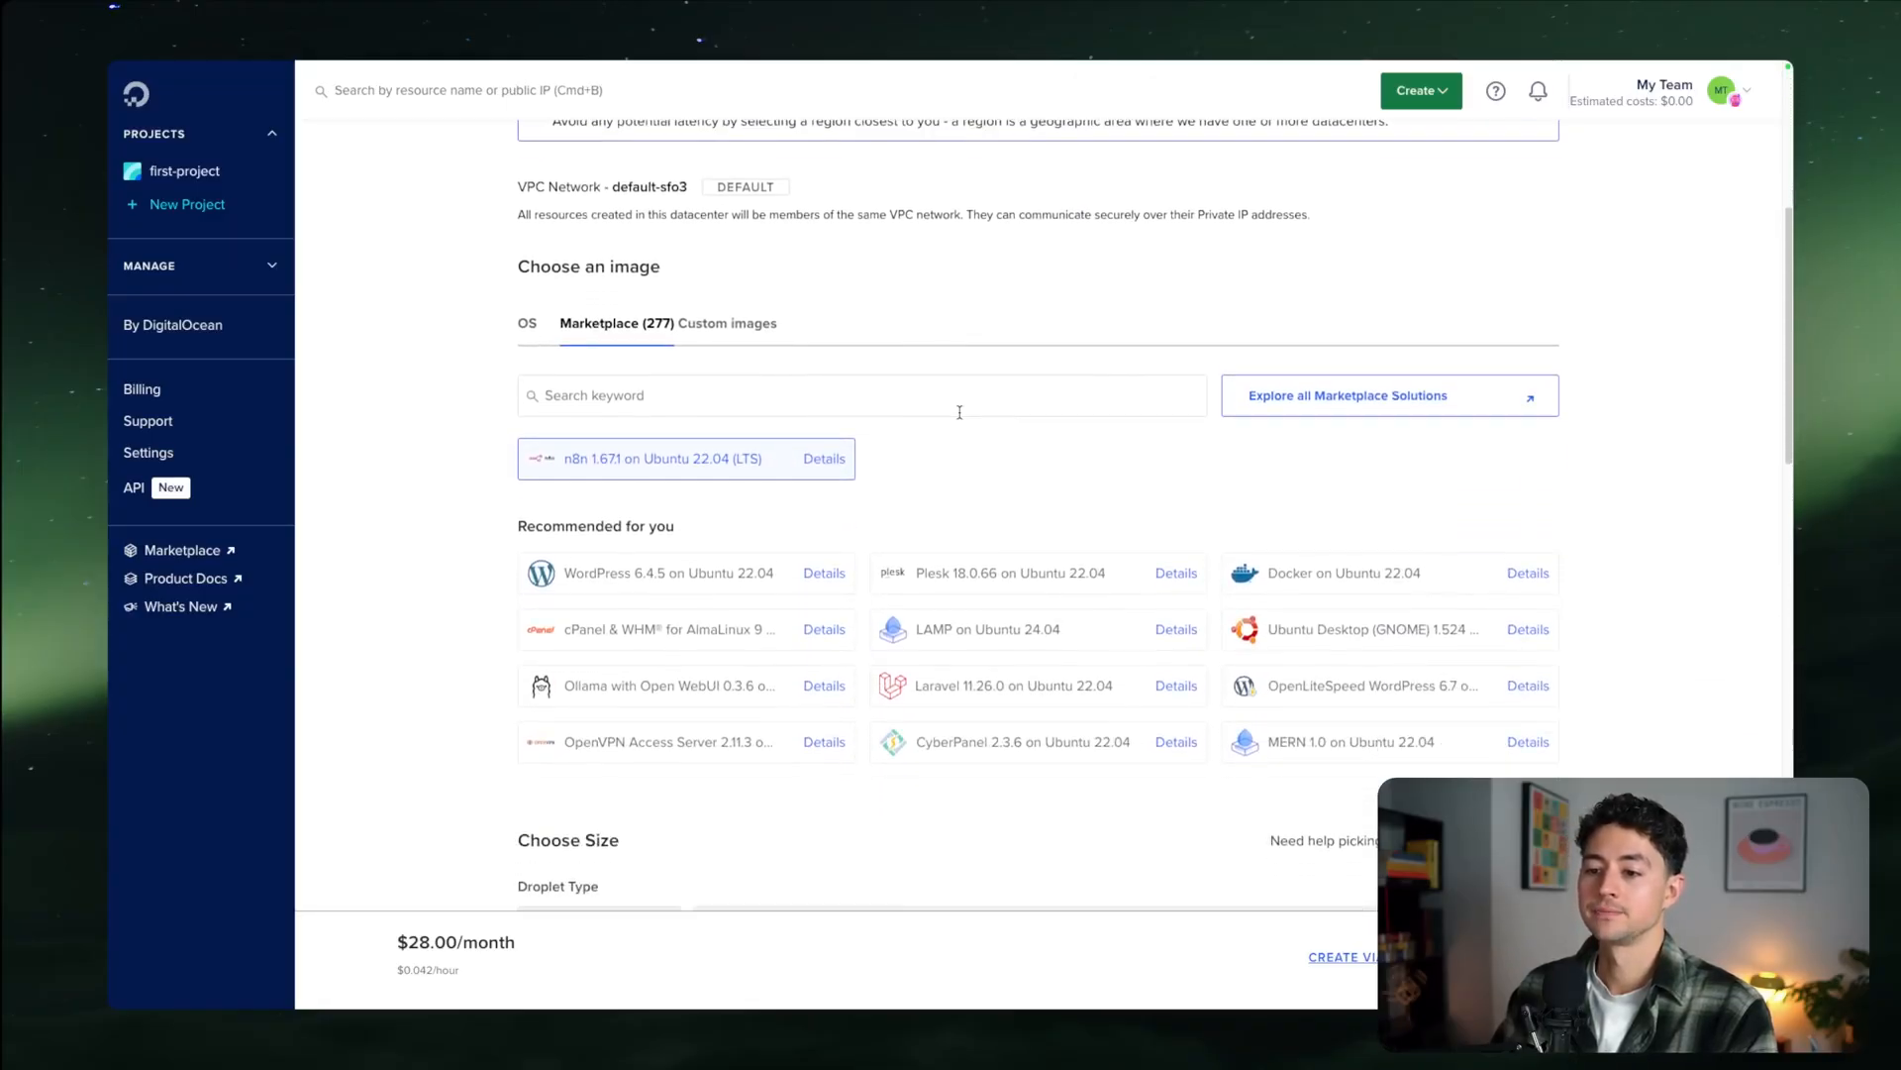
{"action": "scroll", "coordinate": [904, 310], "scroll_direction": "down", "scroll_amount": 1}
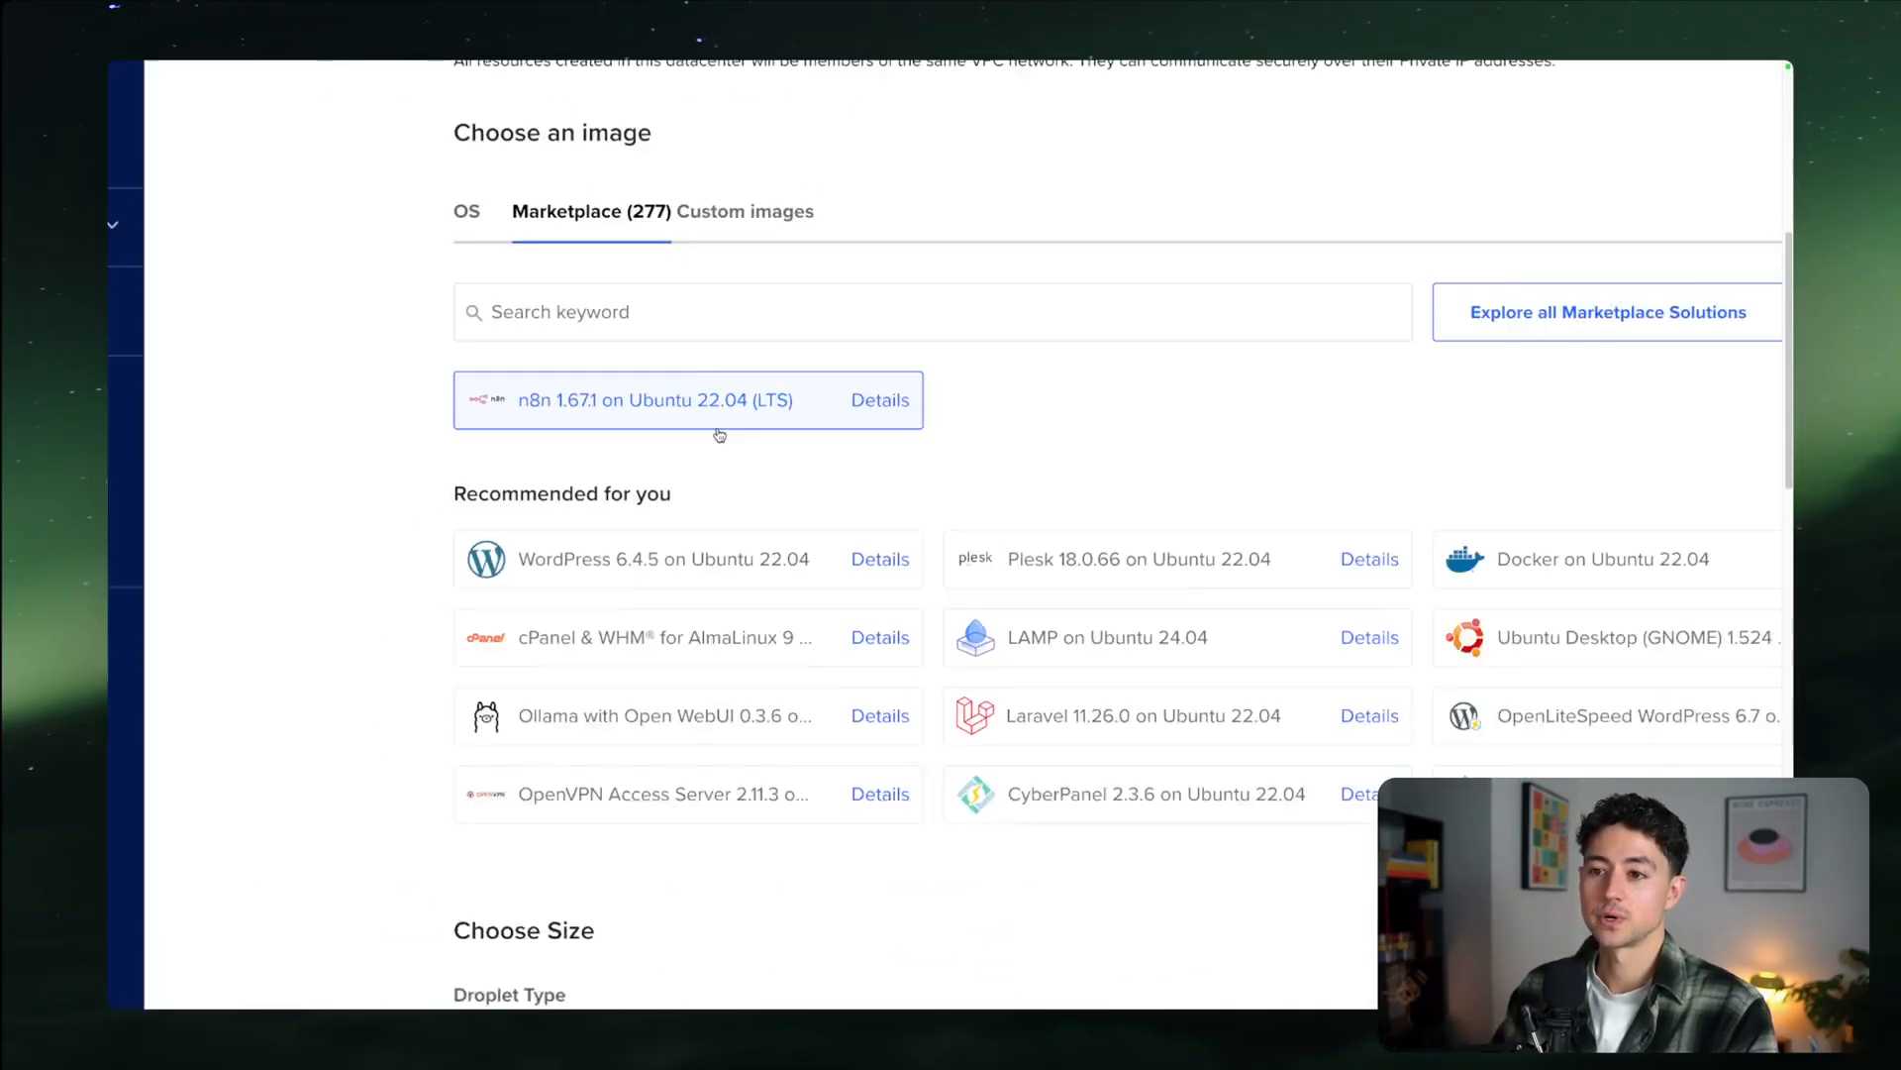
{"action": "scroll", "coordinate": [445, 467], "scroll_direction": "down", "scroll_amount": 3}
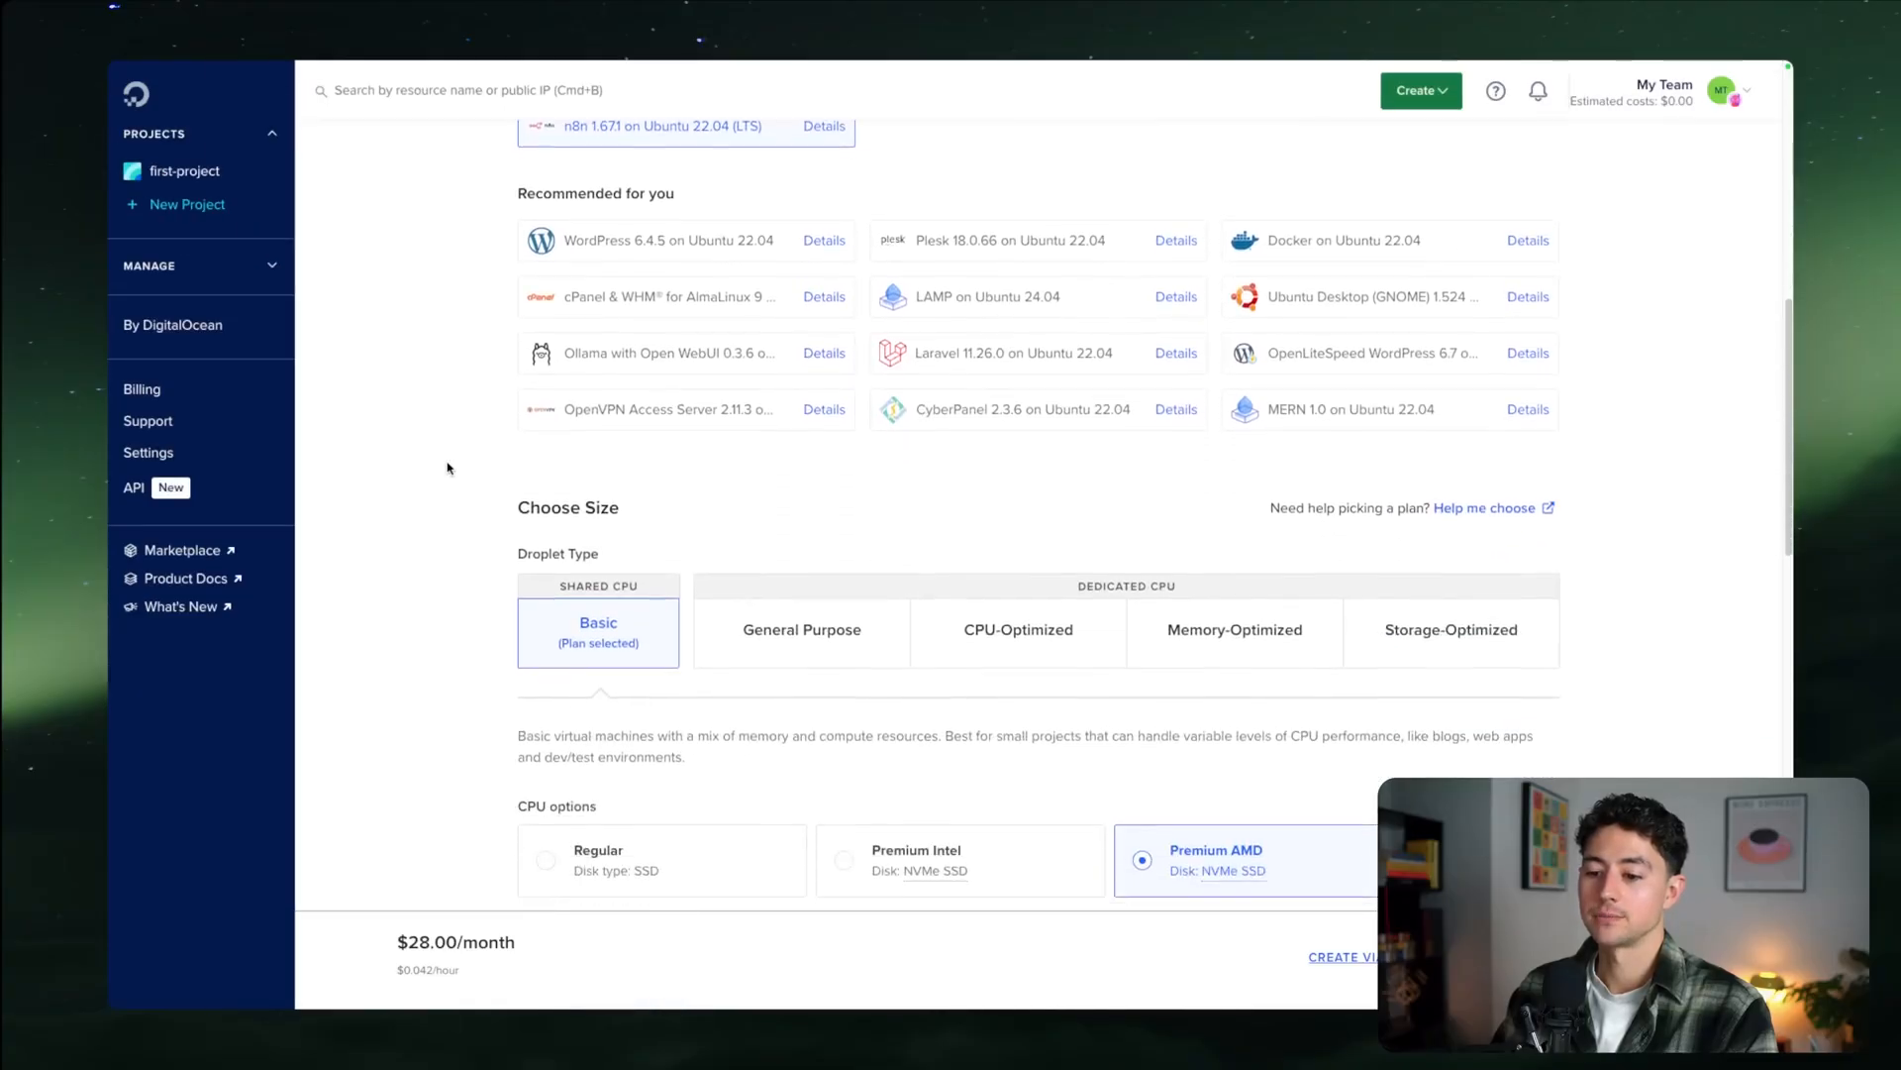
{"action": "scroll", "coordinate": [447, 468], "scroll_direction": "down", "scroll_amount": 3}
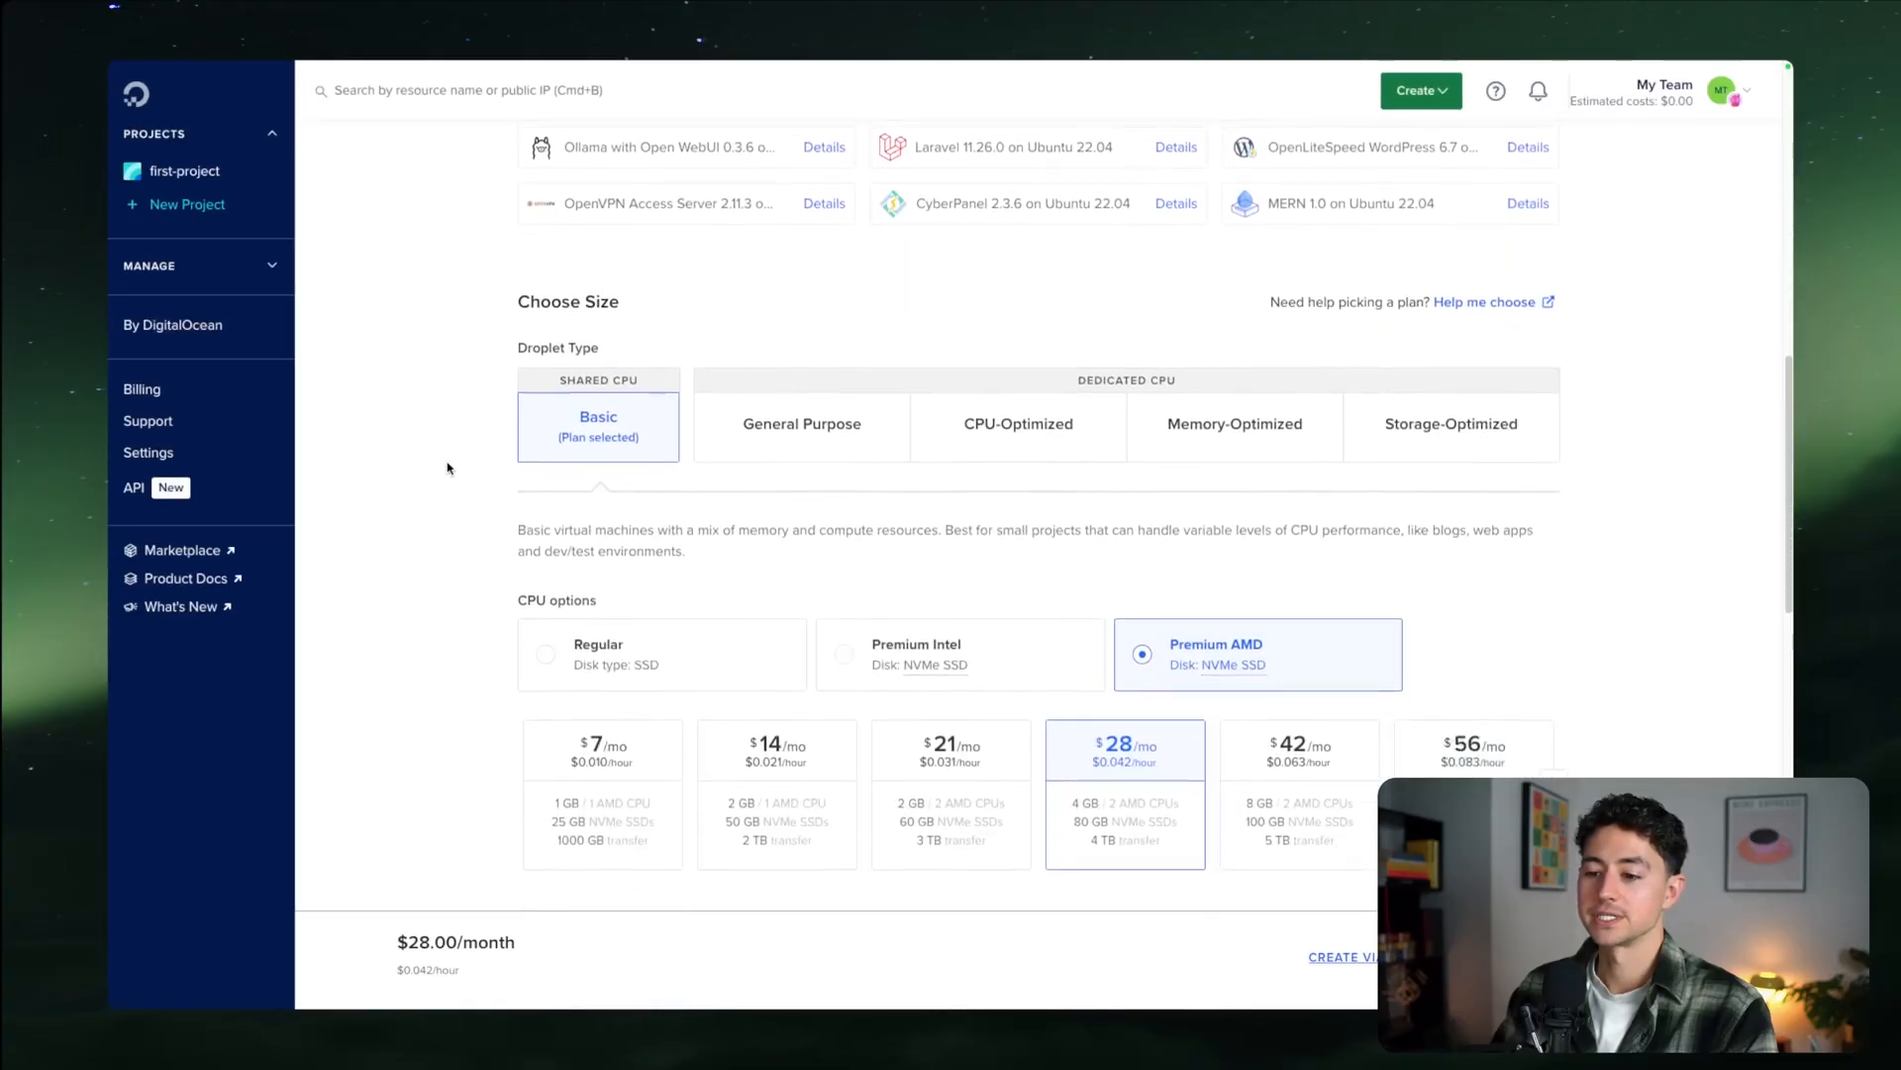
{"action": "scroll", "coordinate": [656, 358], "scroll_direction": "down", "scroll_amount": 1}
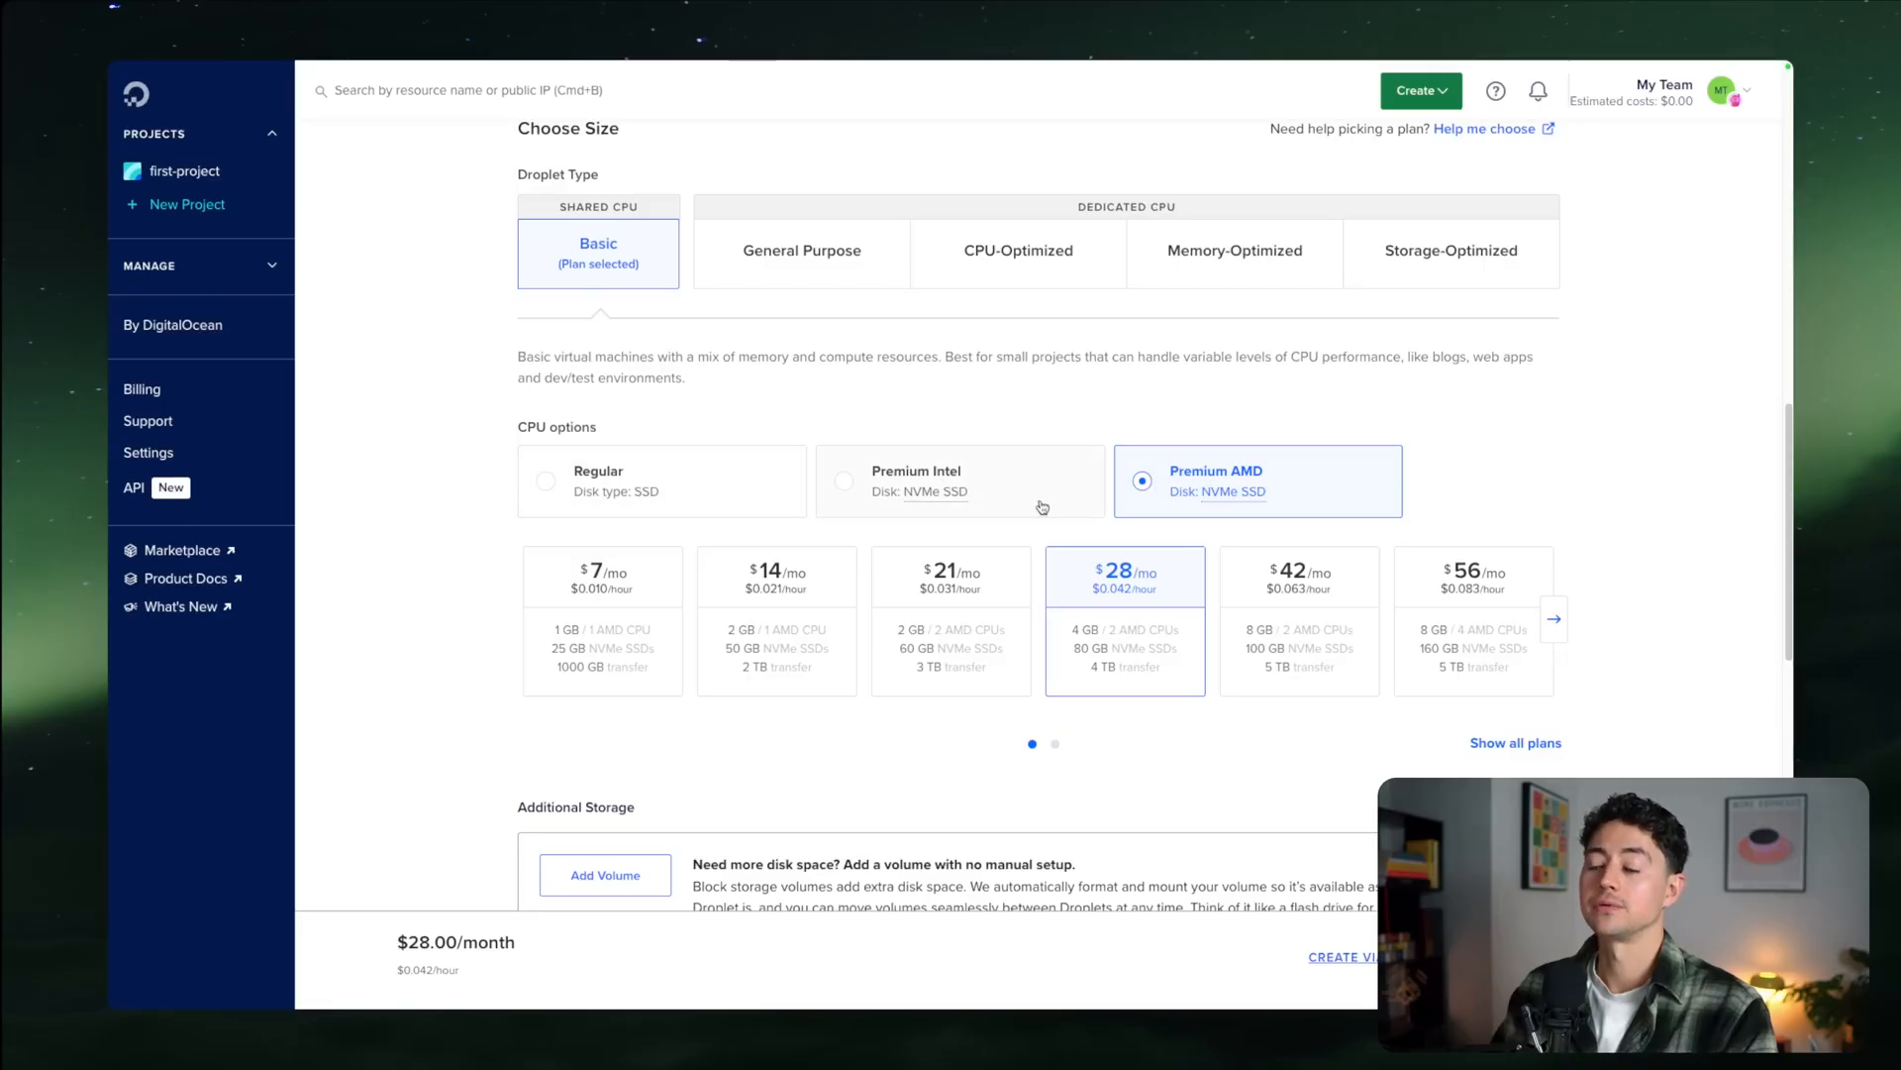
- Choose the Regular SSD CPU option and the $6/mo Basic plan
{"action": "left_click", "coordinate": [670, 502]}
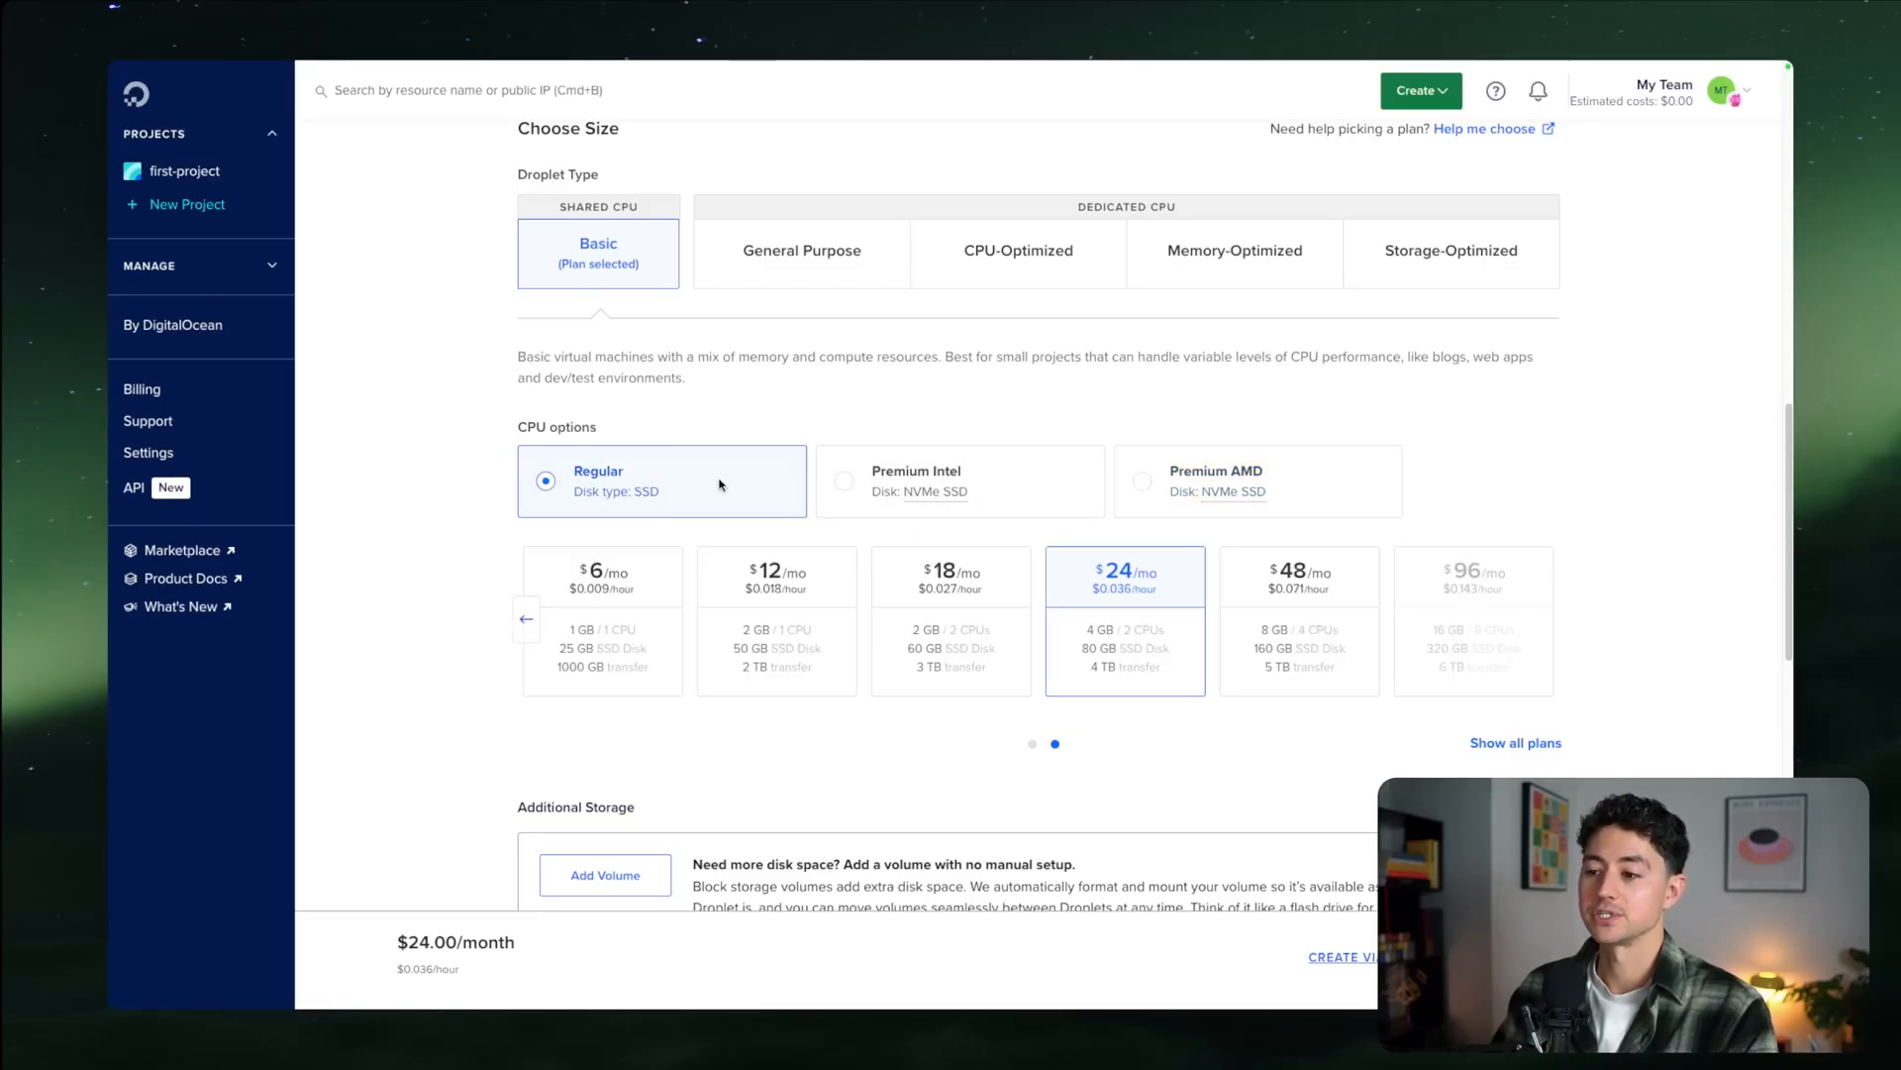
{"action": "left_click", "coordinate": [526, 619]}
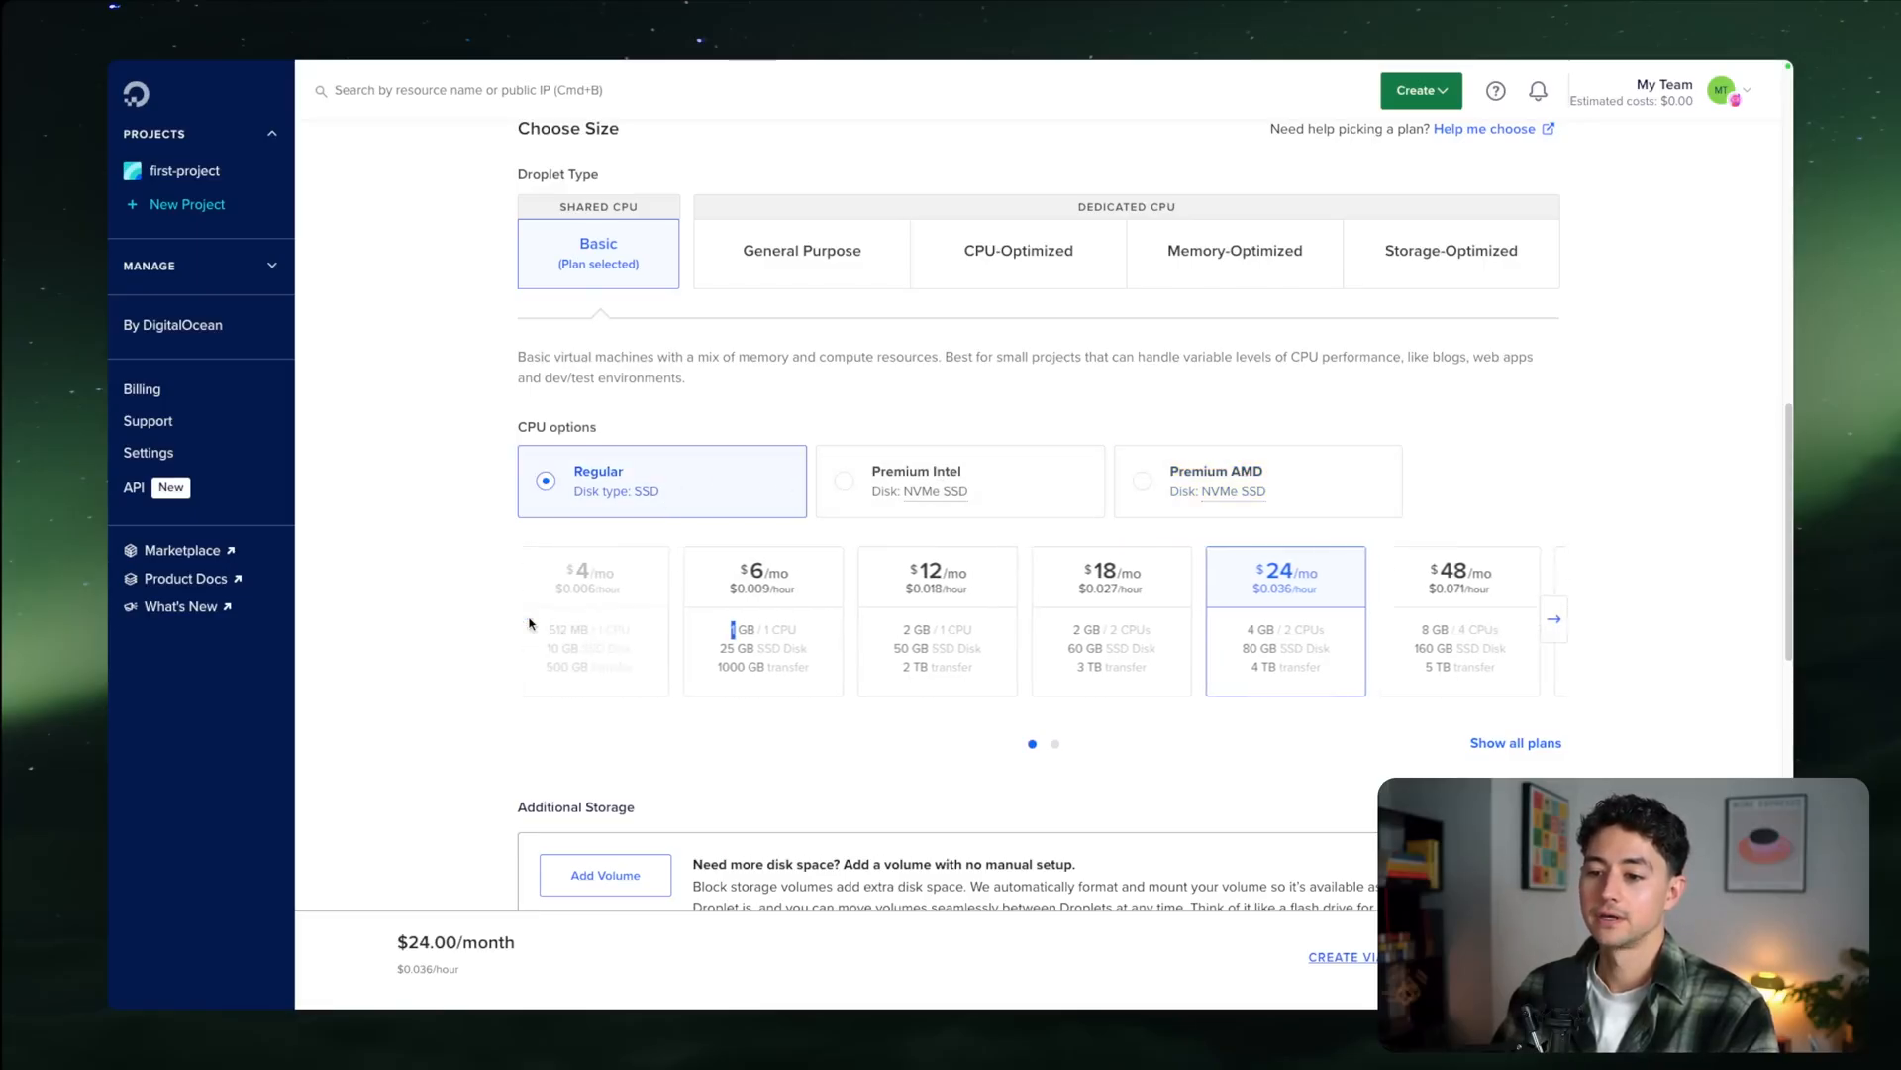
{"action": "left_click", "coordinate": [773, 624]}
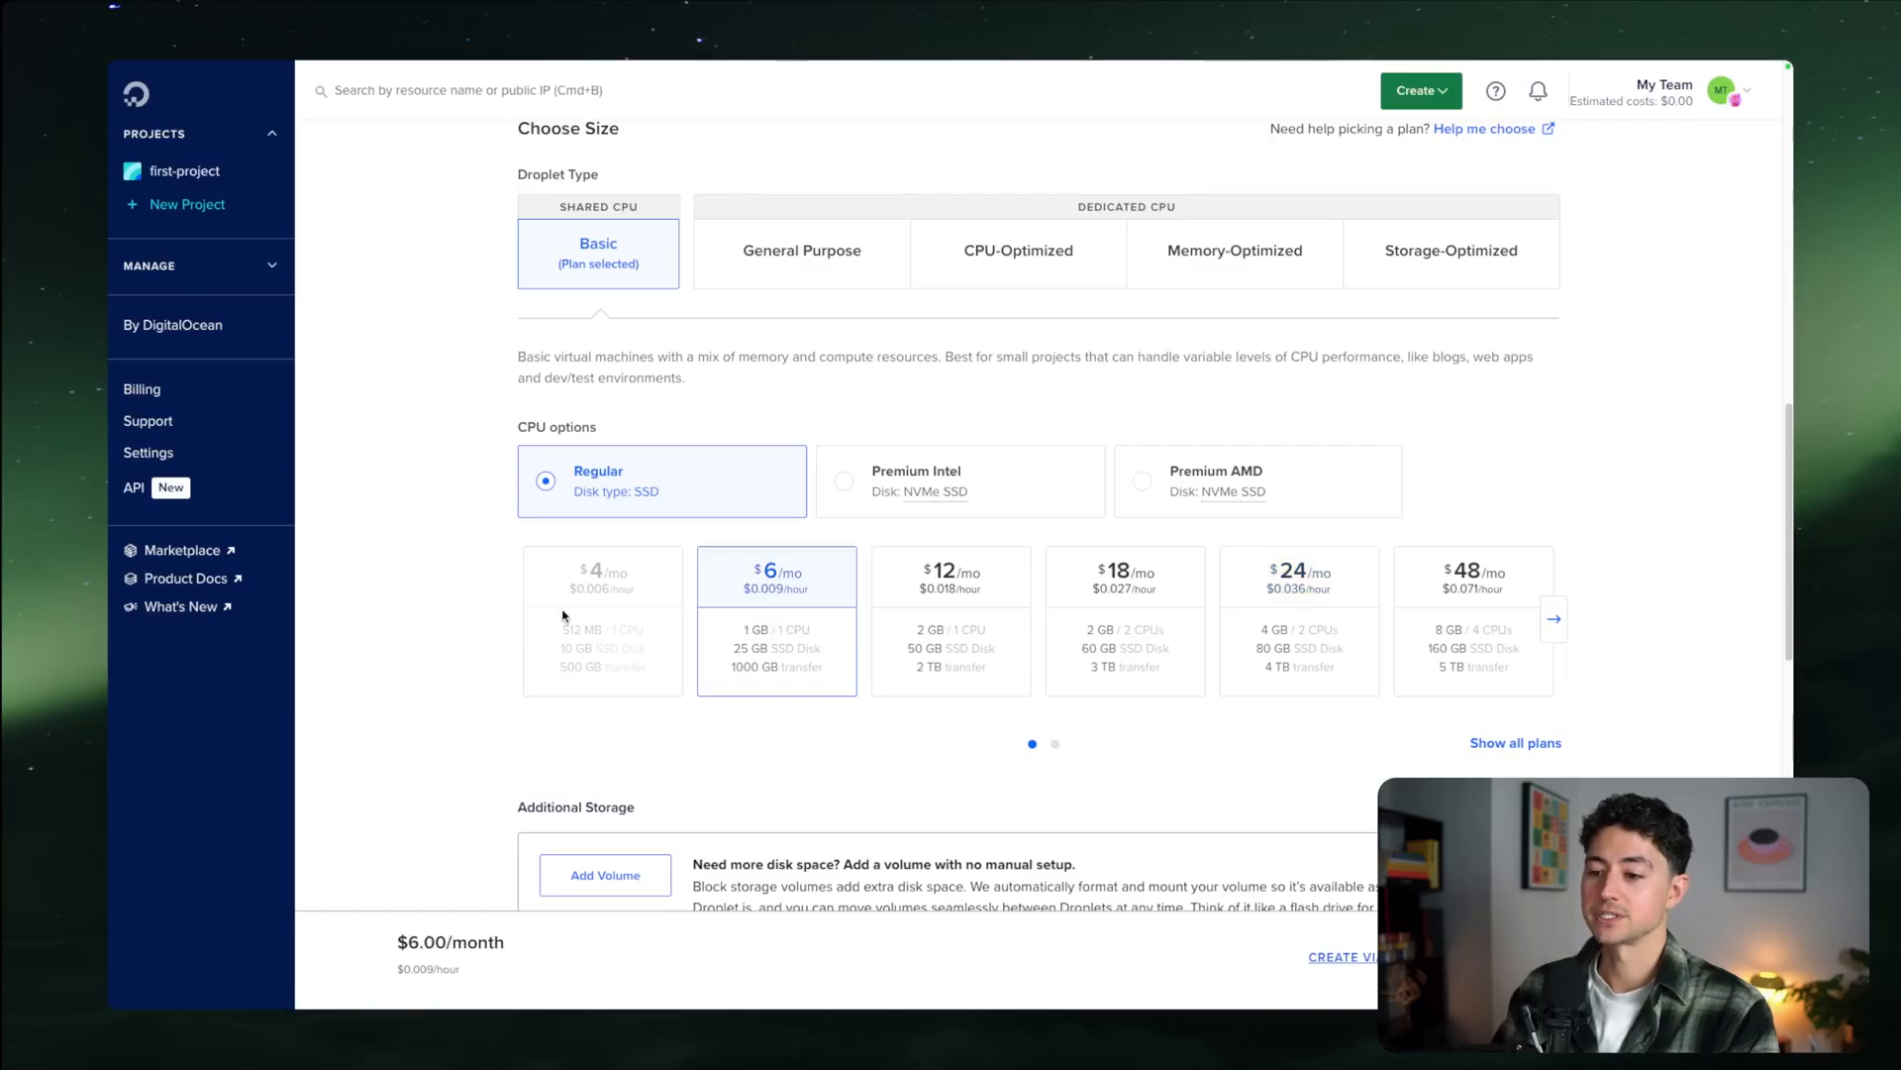
{"action": "scroll", "coordinate": [1008, 677], "scroll_direction": "down", "scroll_amount": 1}
{"action": "scroll", "coordinate": [1126, 722], "scroll_direction": "down", "scroll_amount": 1}
{"action": "scroll", "coordinate": [1126, 722], "scroll_direction": "down", "scroll_amount": 3}
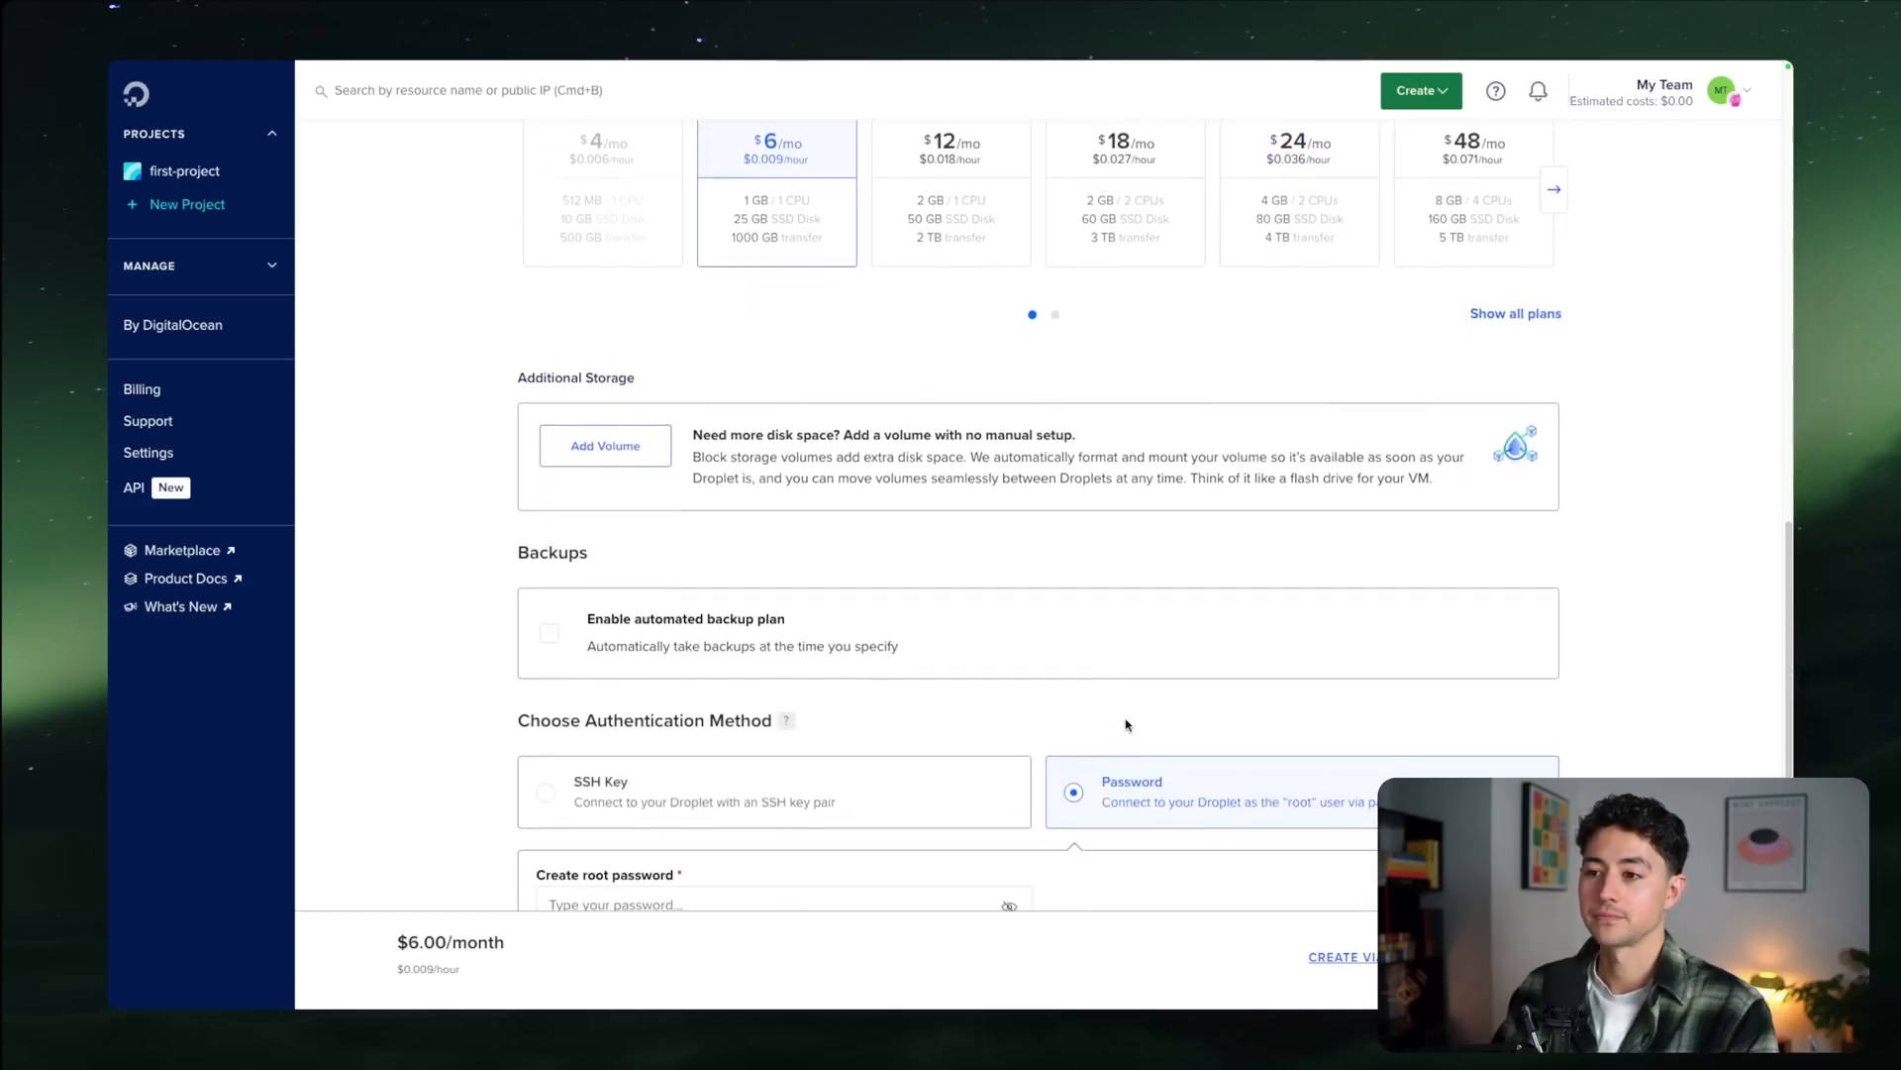
{"action": "scroll", "coordinate": [859, 395], "scroll_direction": "up", "scroll_amount": 2}
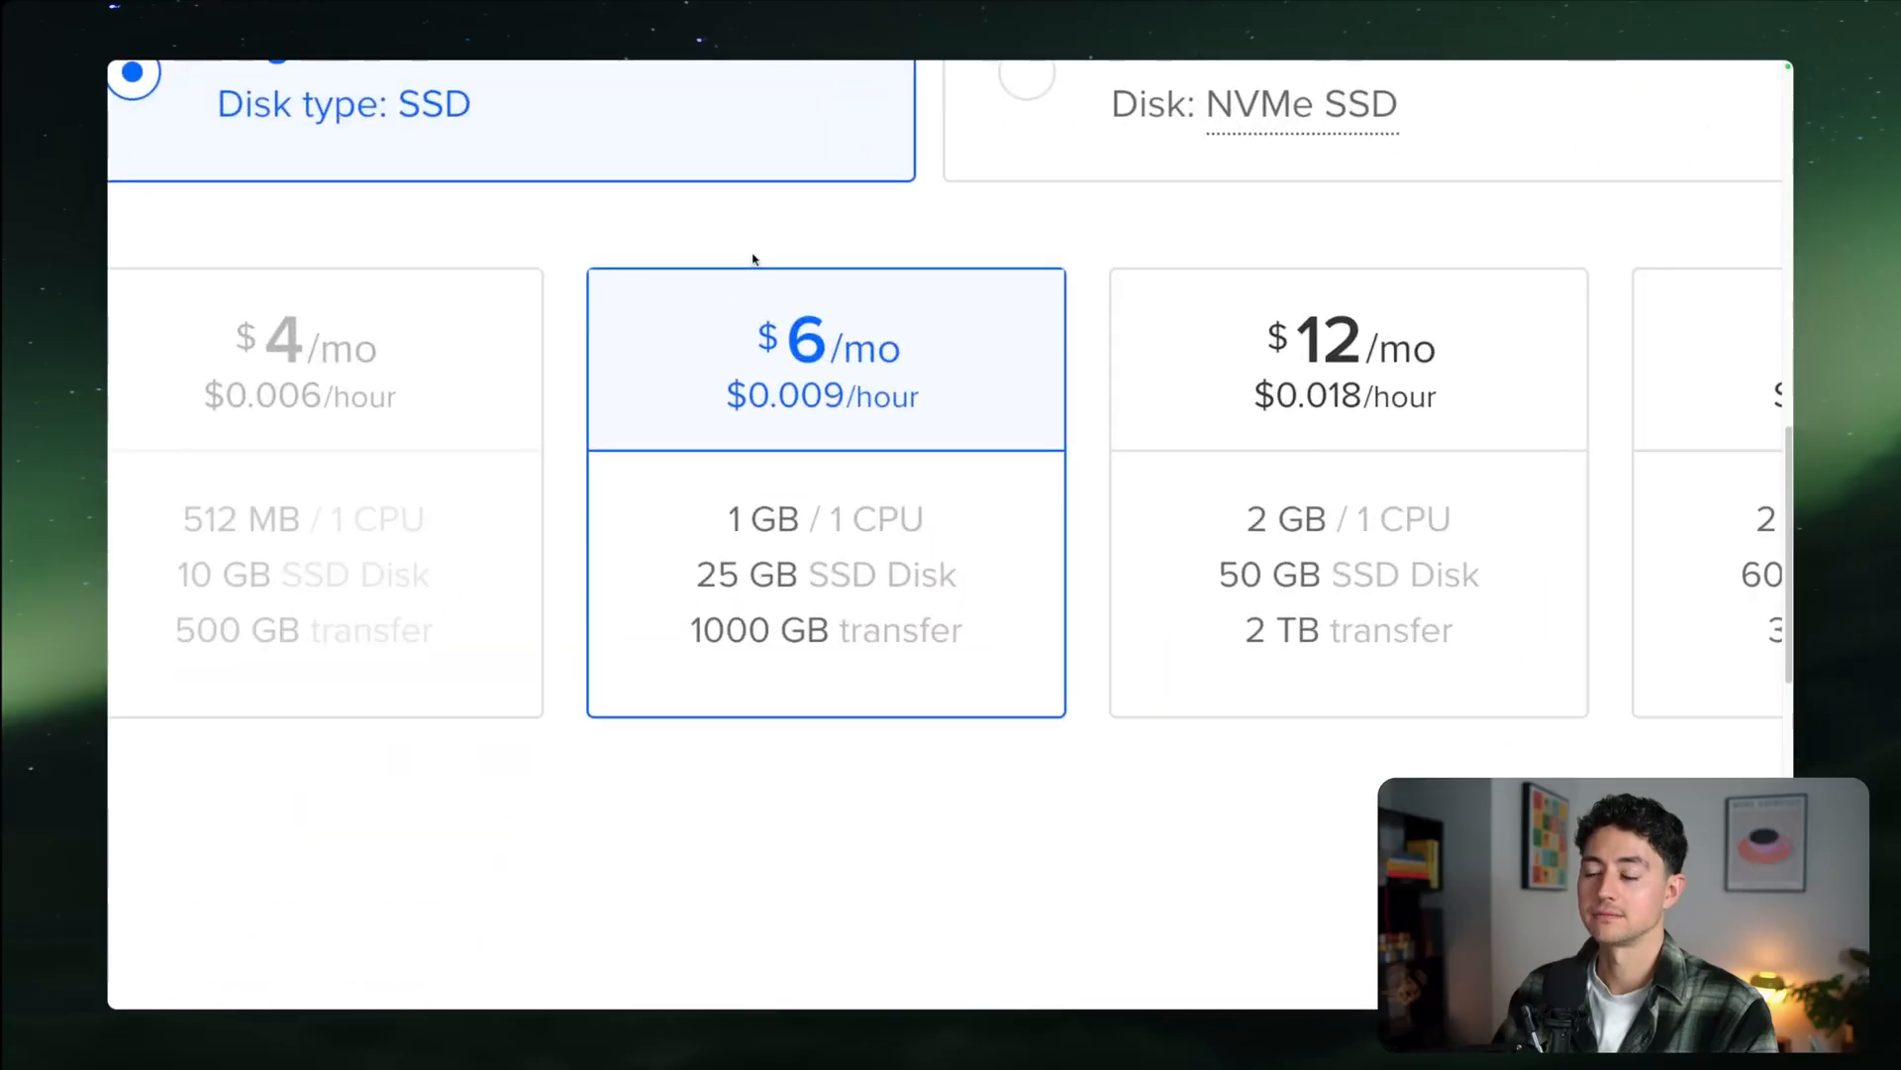
{"action": "scroll", "coordinate": [904, 479], "scroll_direction": "down", "scroll_amount": 3}
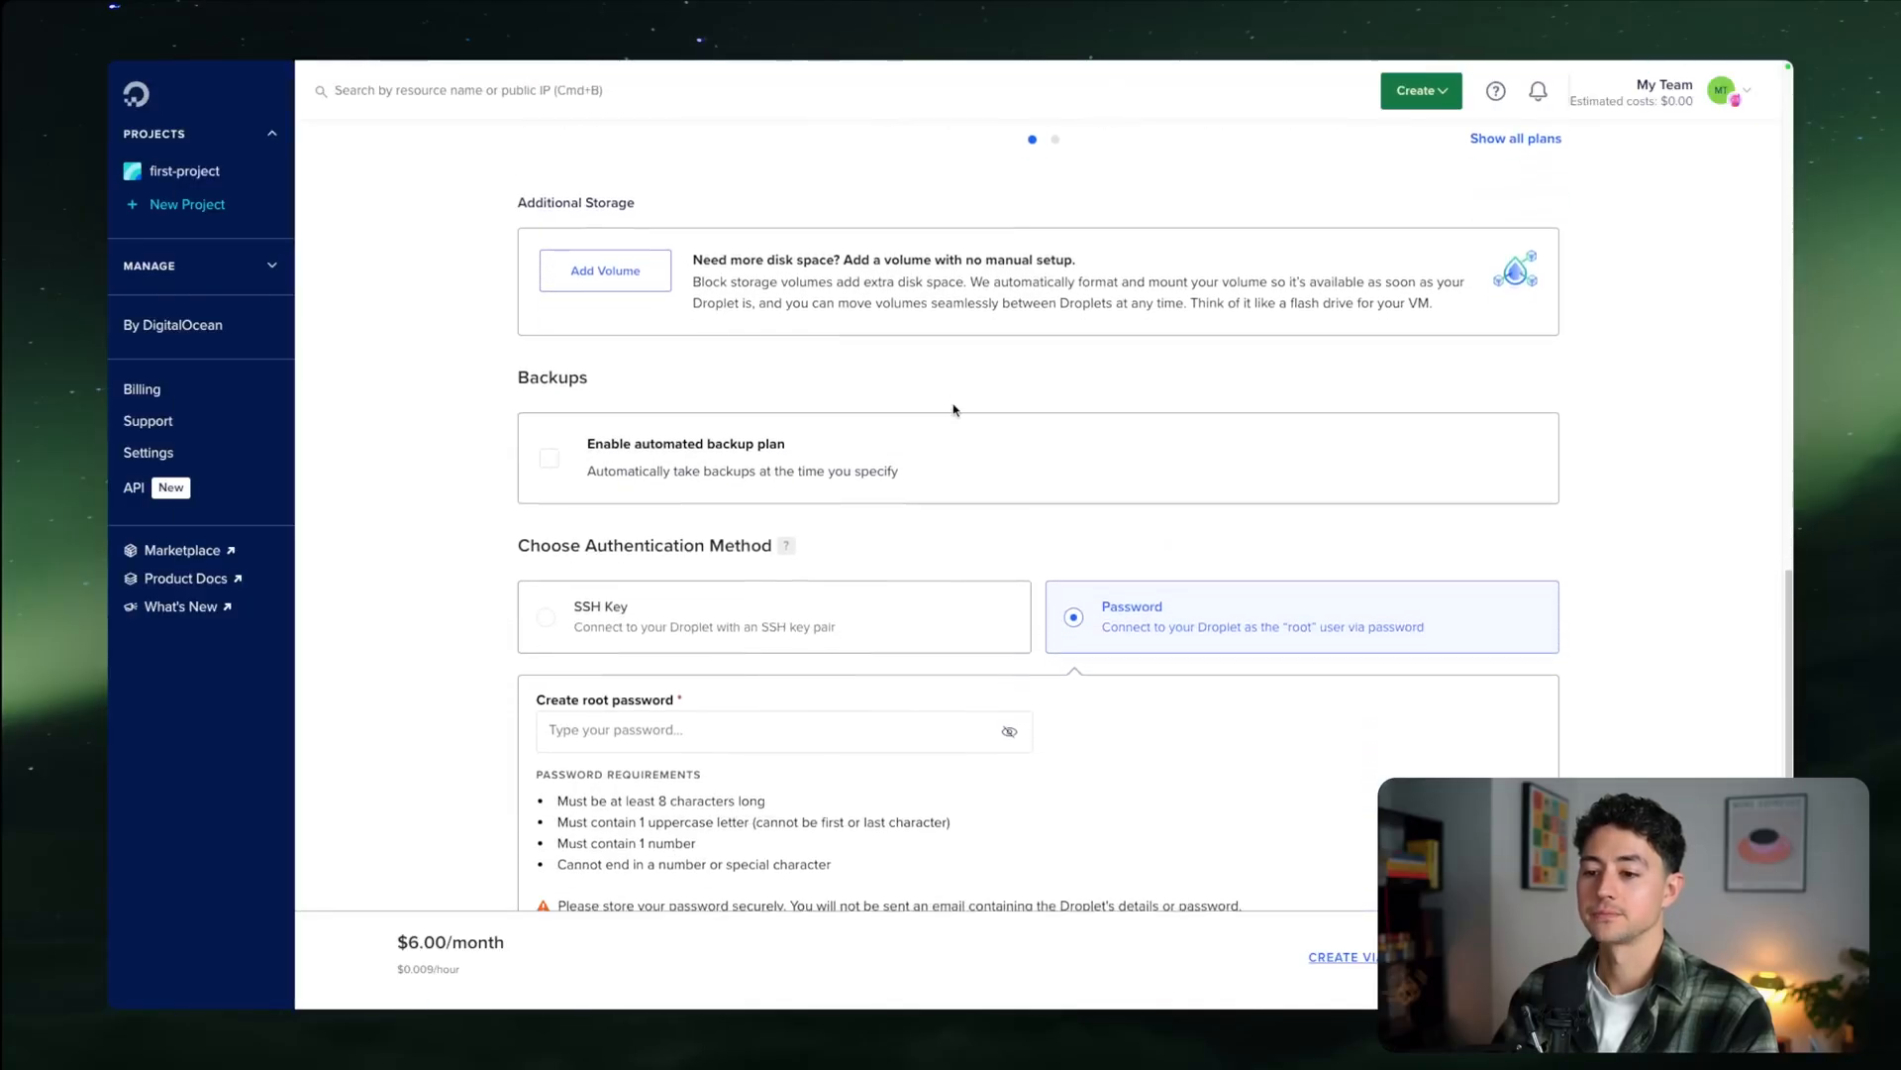
{"action": "scroll", "coordinate": [954, 409], "scroll_direction": "down", "scroll_amount": 3}
- Enter a root password for the Droplet, retyping it until it meets the requirements
{"action": "left_click", "coordinate": [806, 432]}
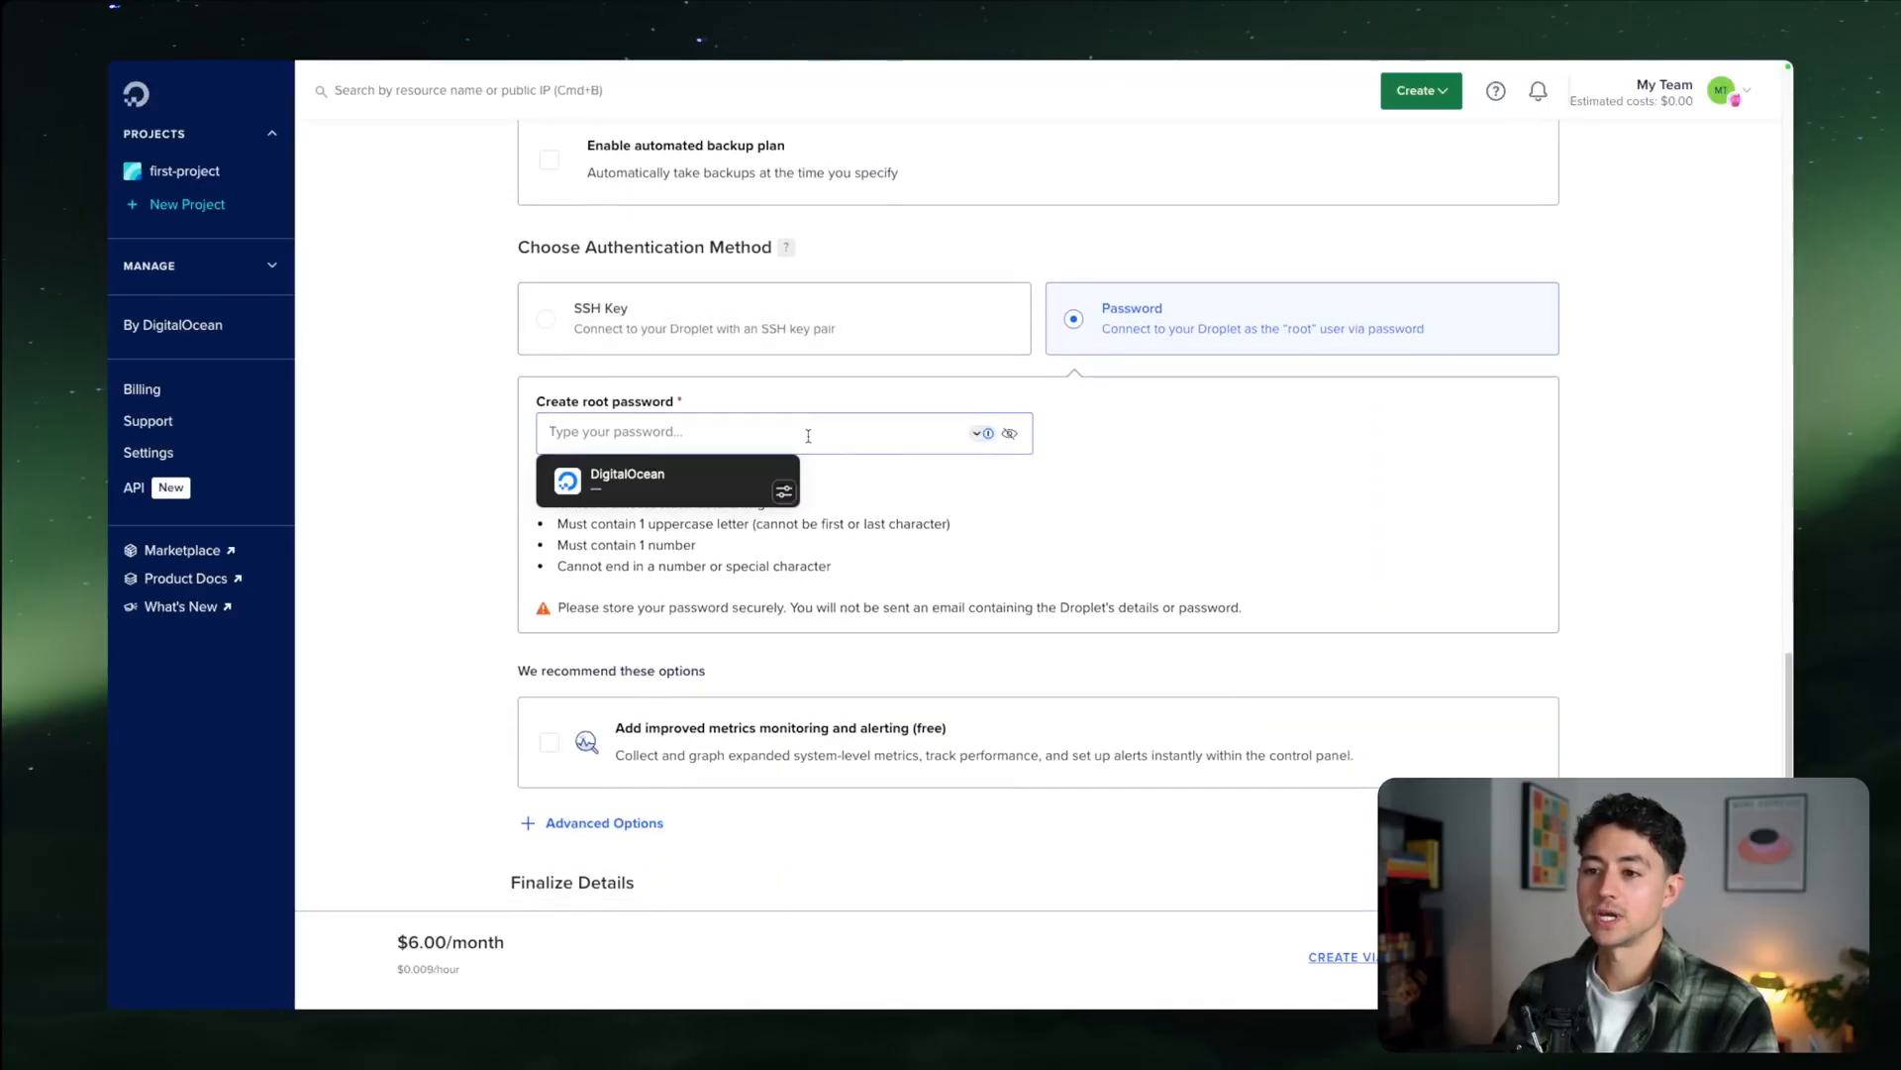
{"action": "type", "text": "•••••••••"}
{"action": "key", "text": "super+a"}
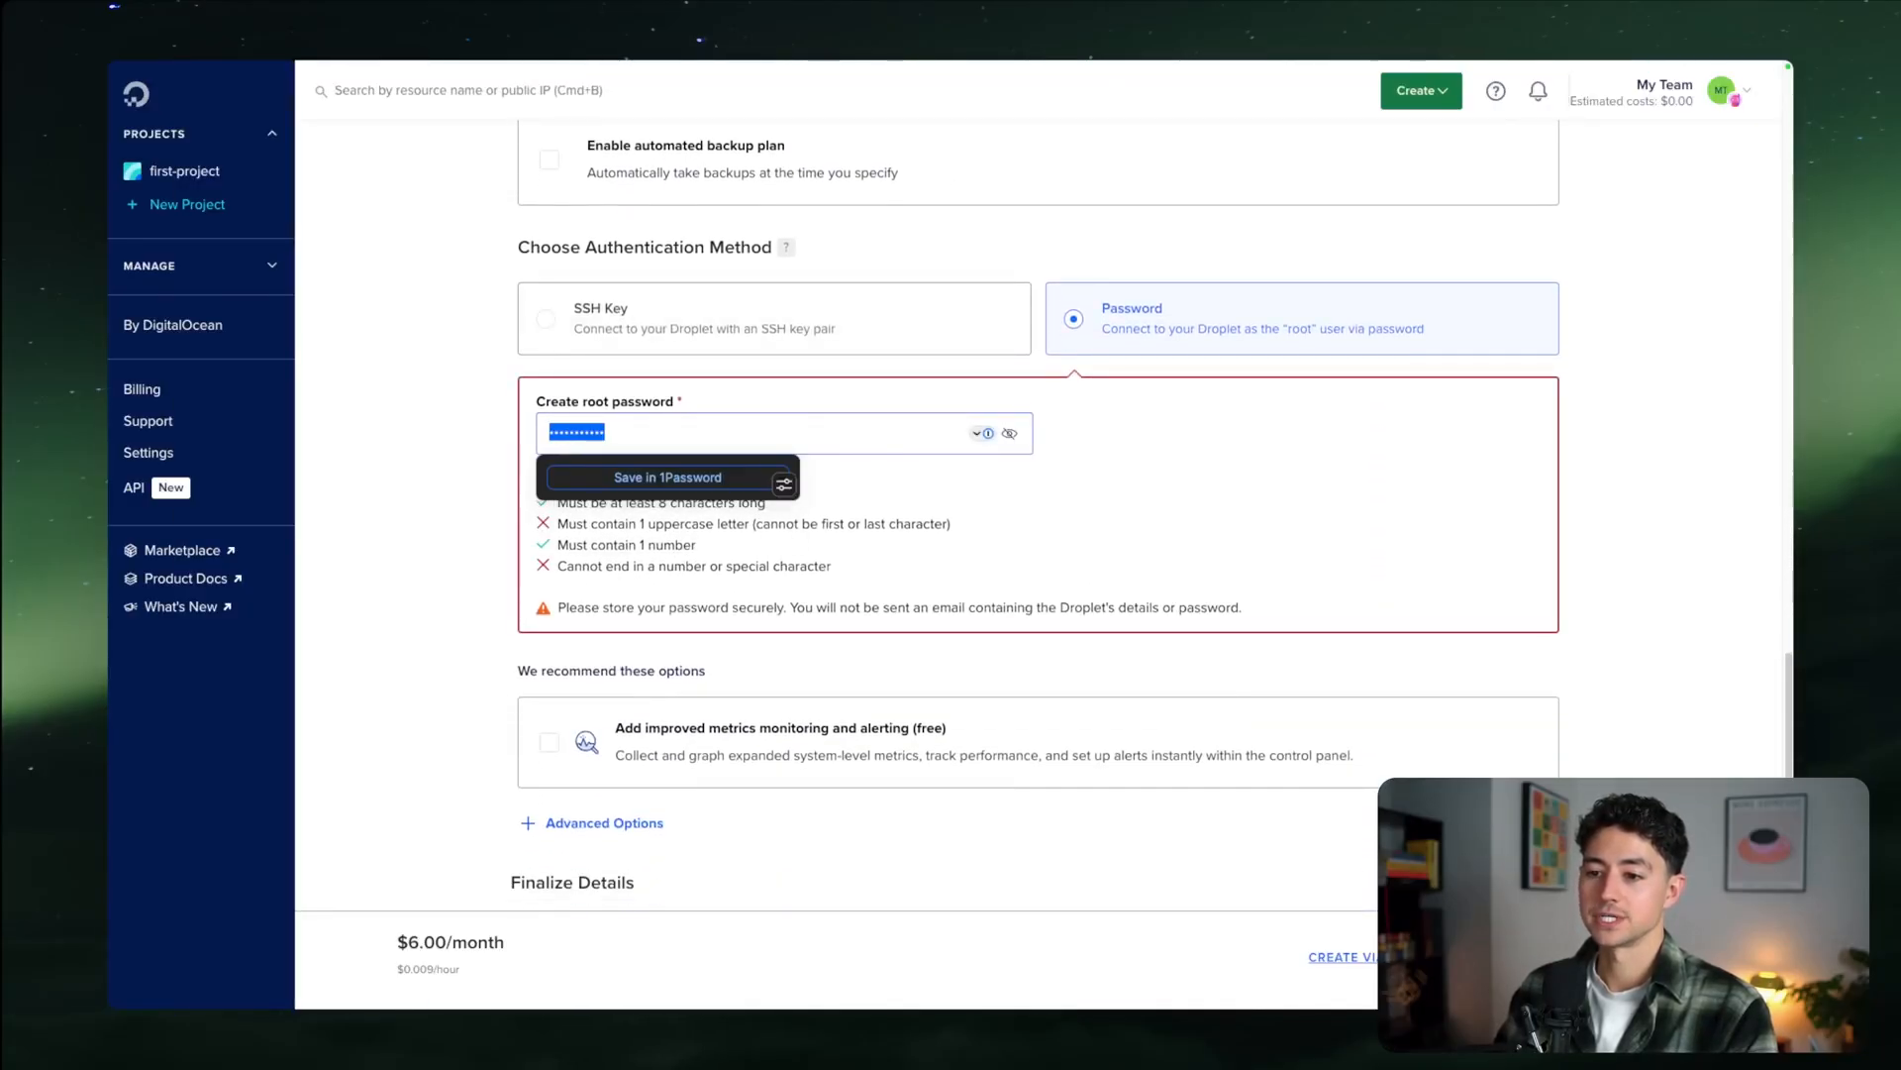
{"action": "type", "text": "•••••••••••"}
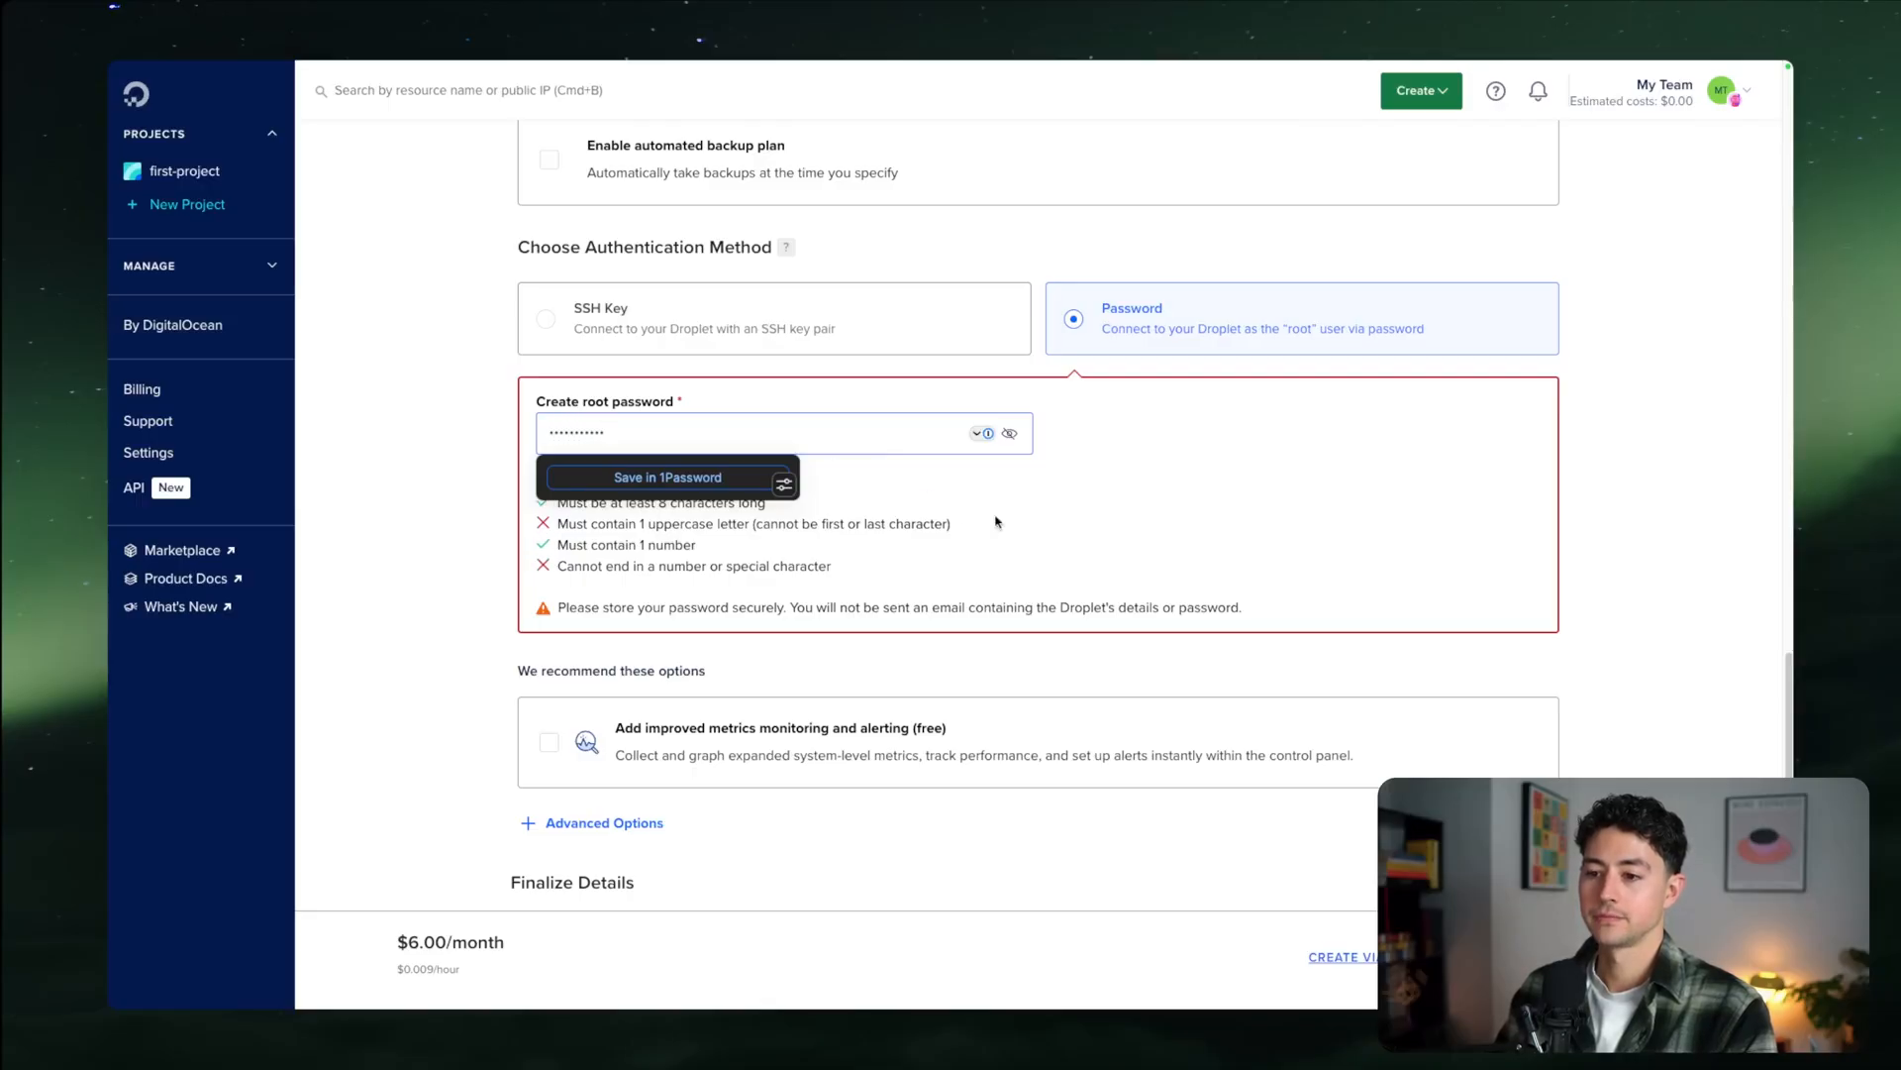
{"action": "key", "text": "super+a"}
{"action": "key", "text": "BackSpace"}
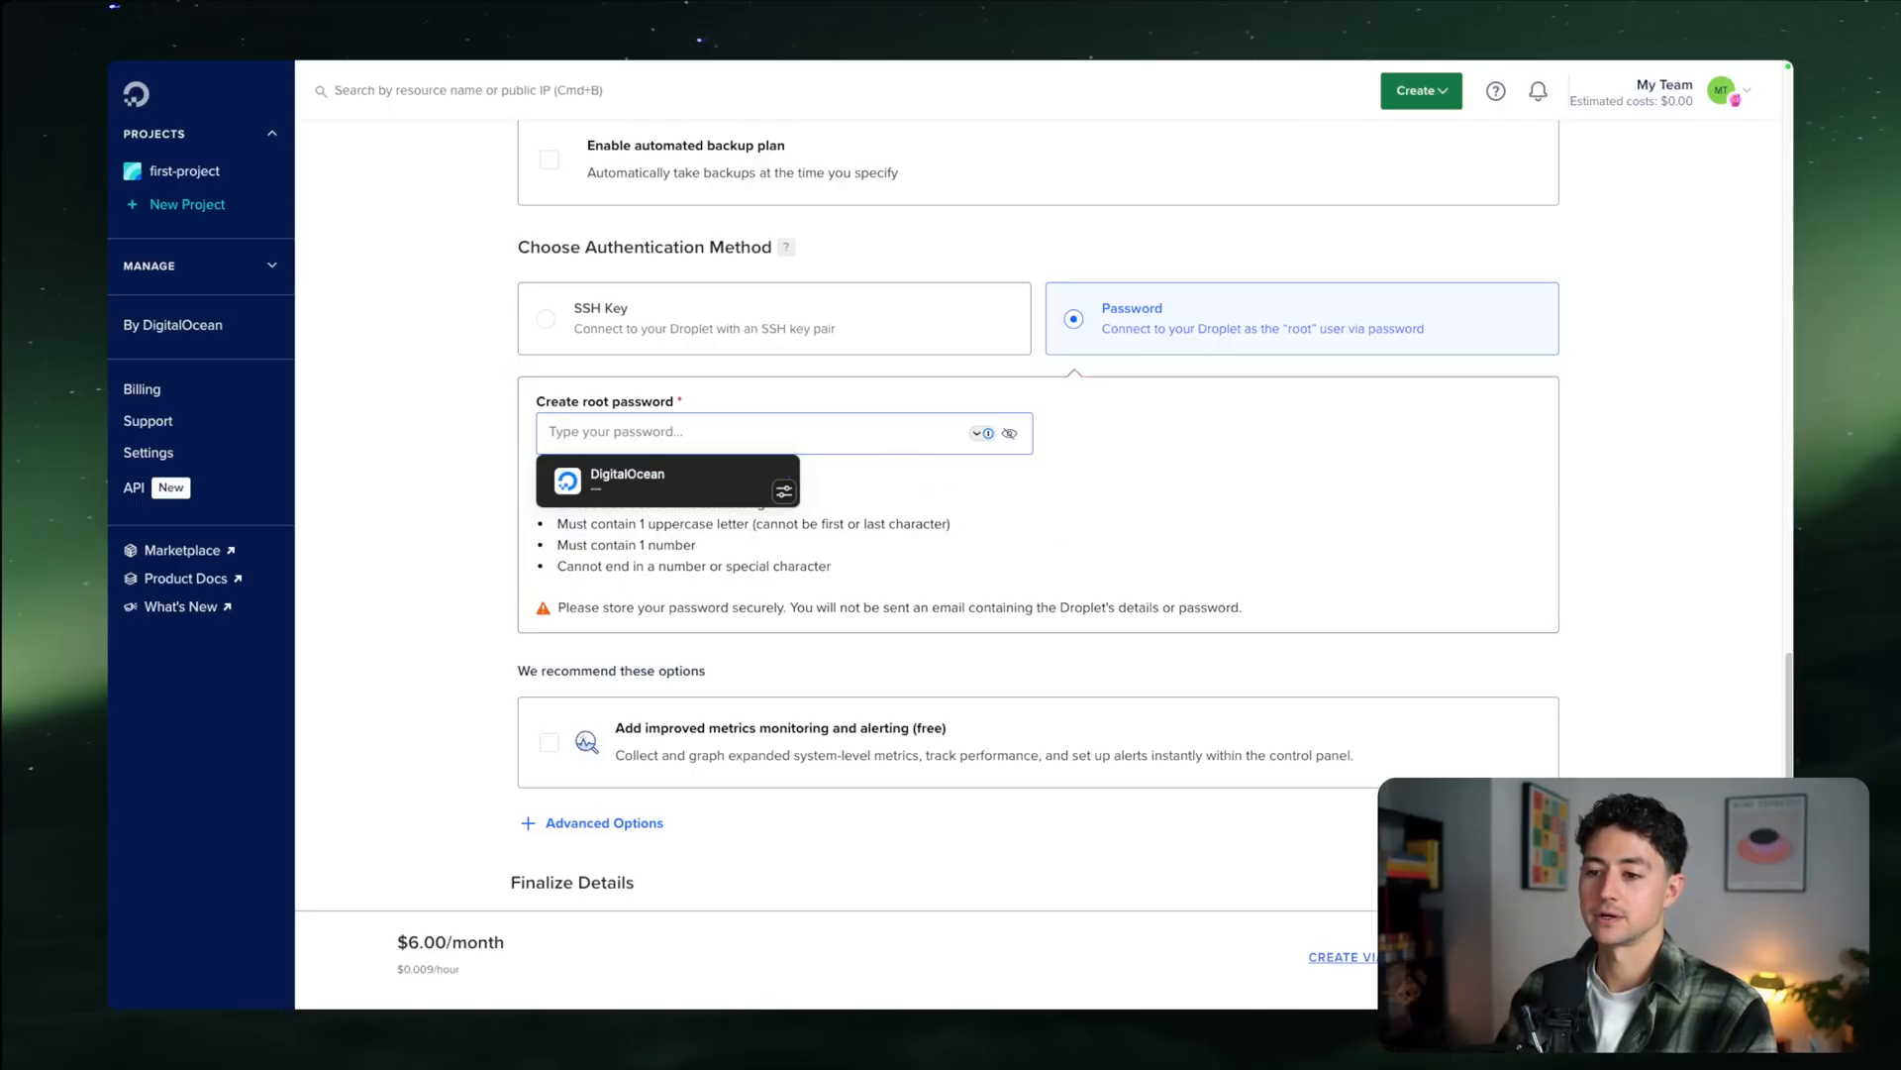
{"action": "type", "text": "•••••"}
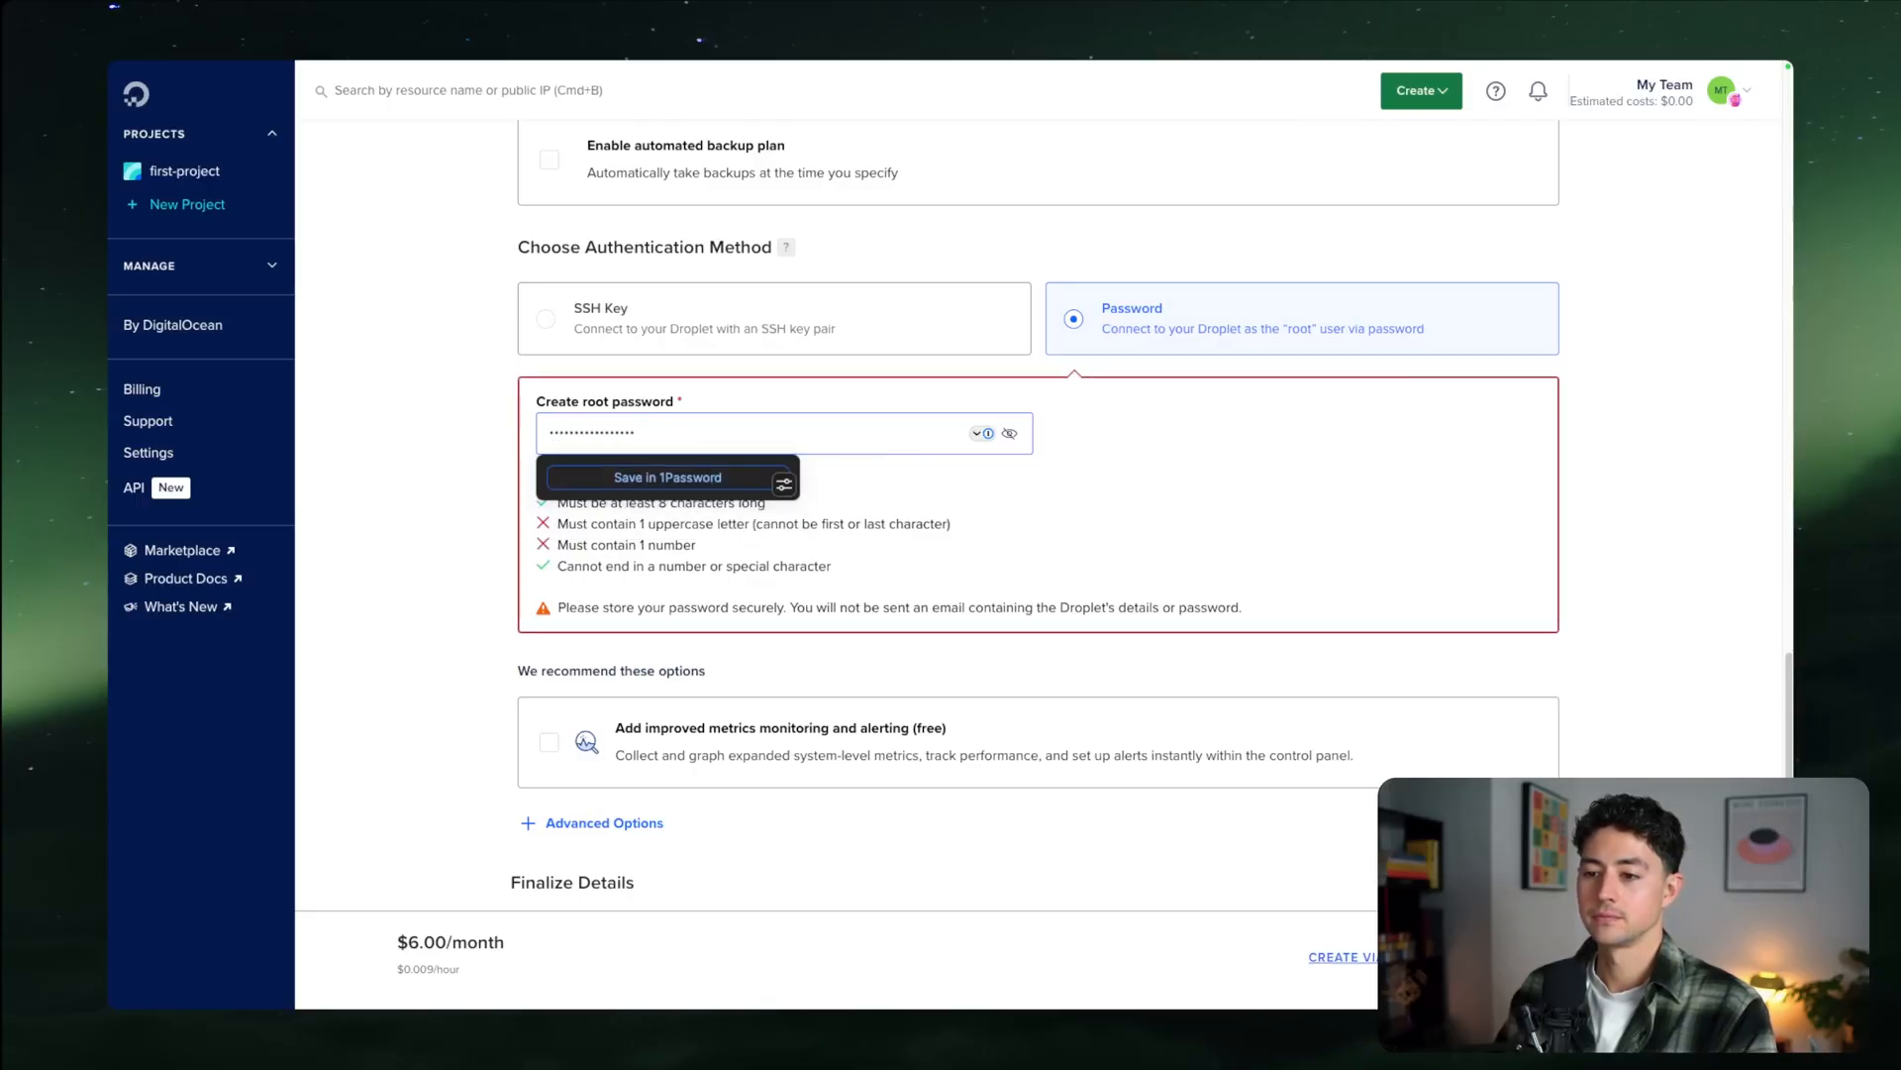
{"action": "key", "text": "super+a"}
{"action": "key", "text": "BackSpace"}
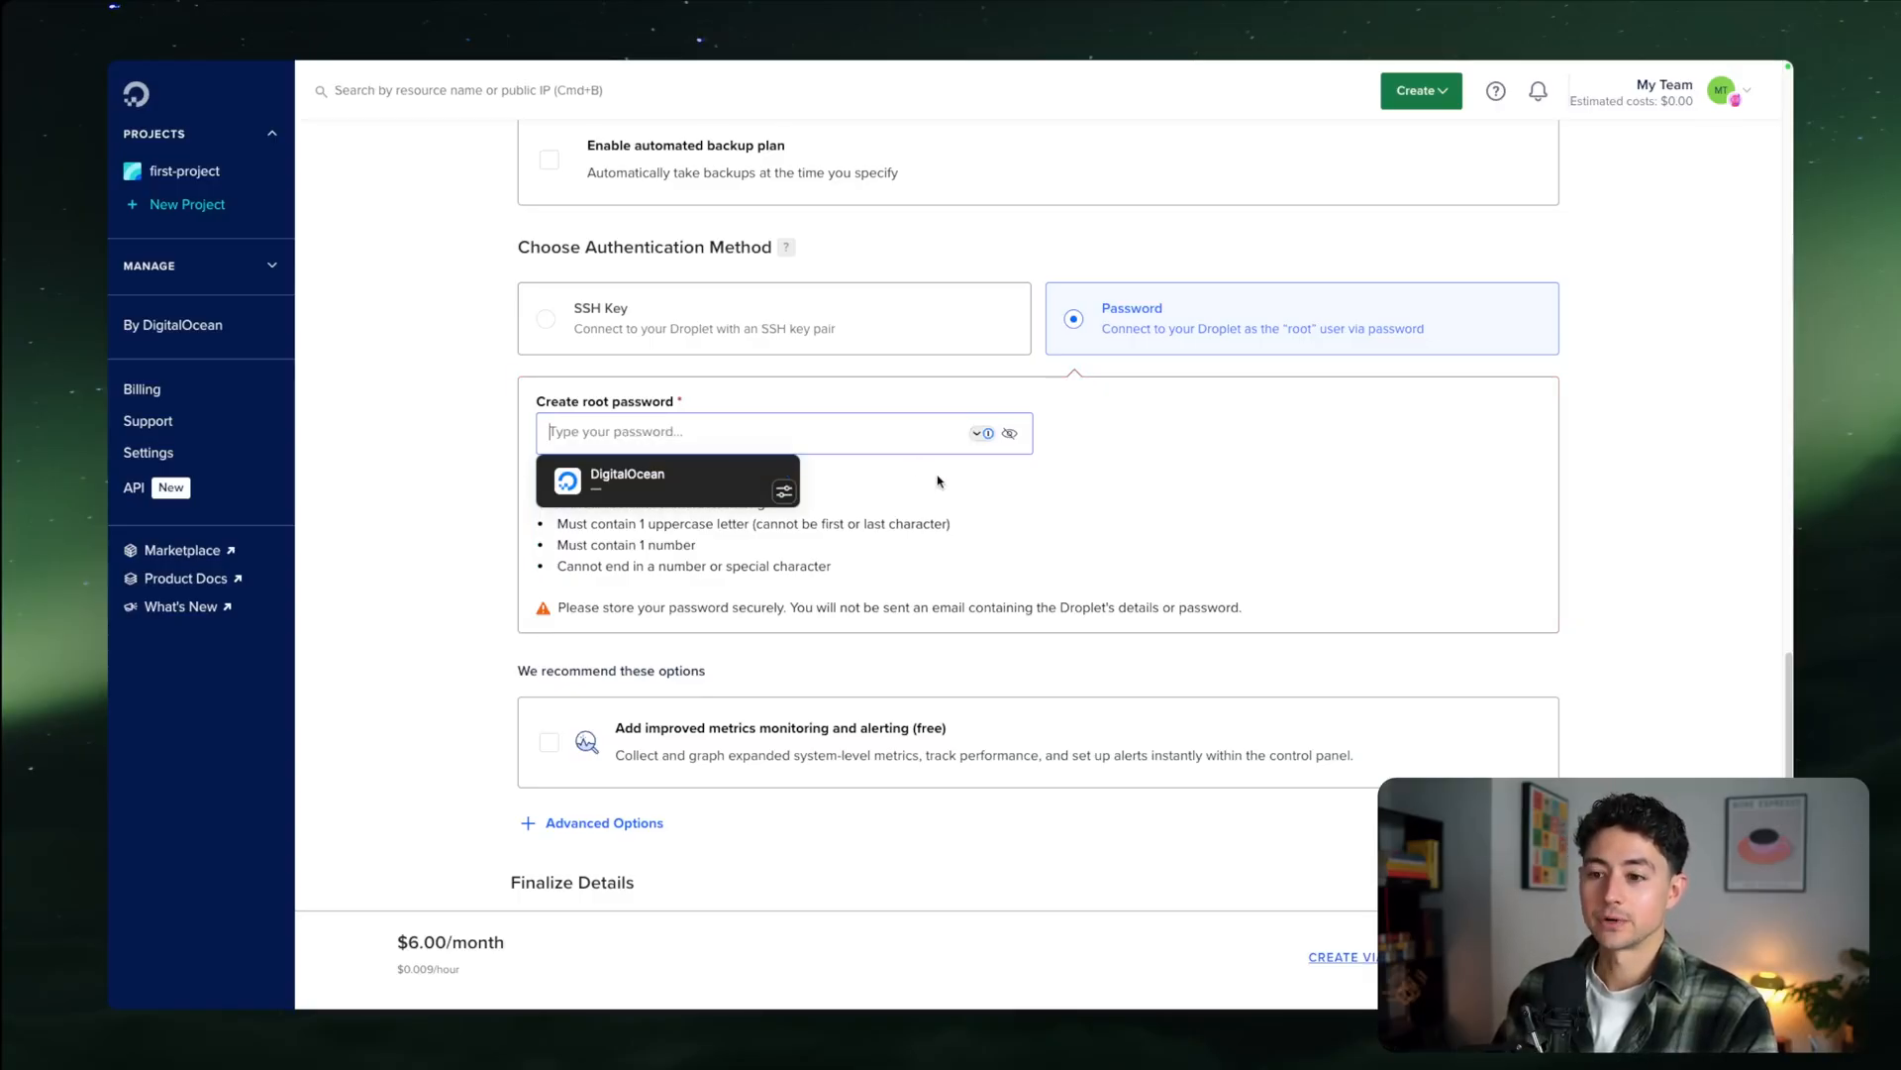
{"action": "type", "text": "a"}
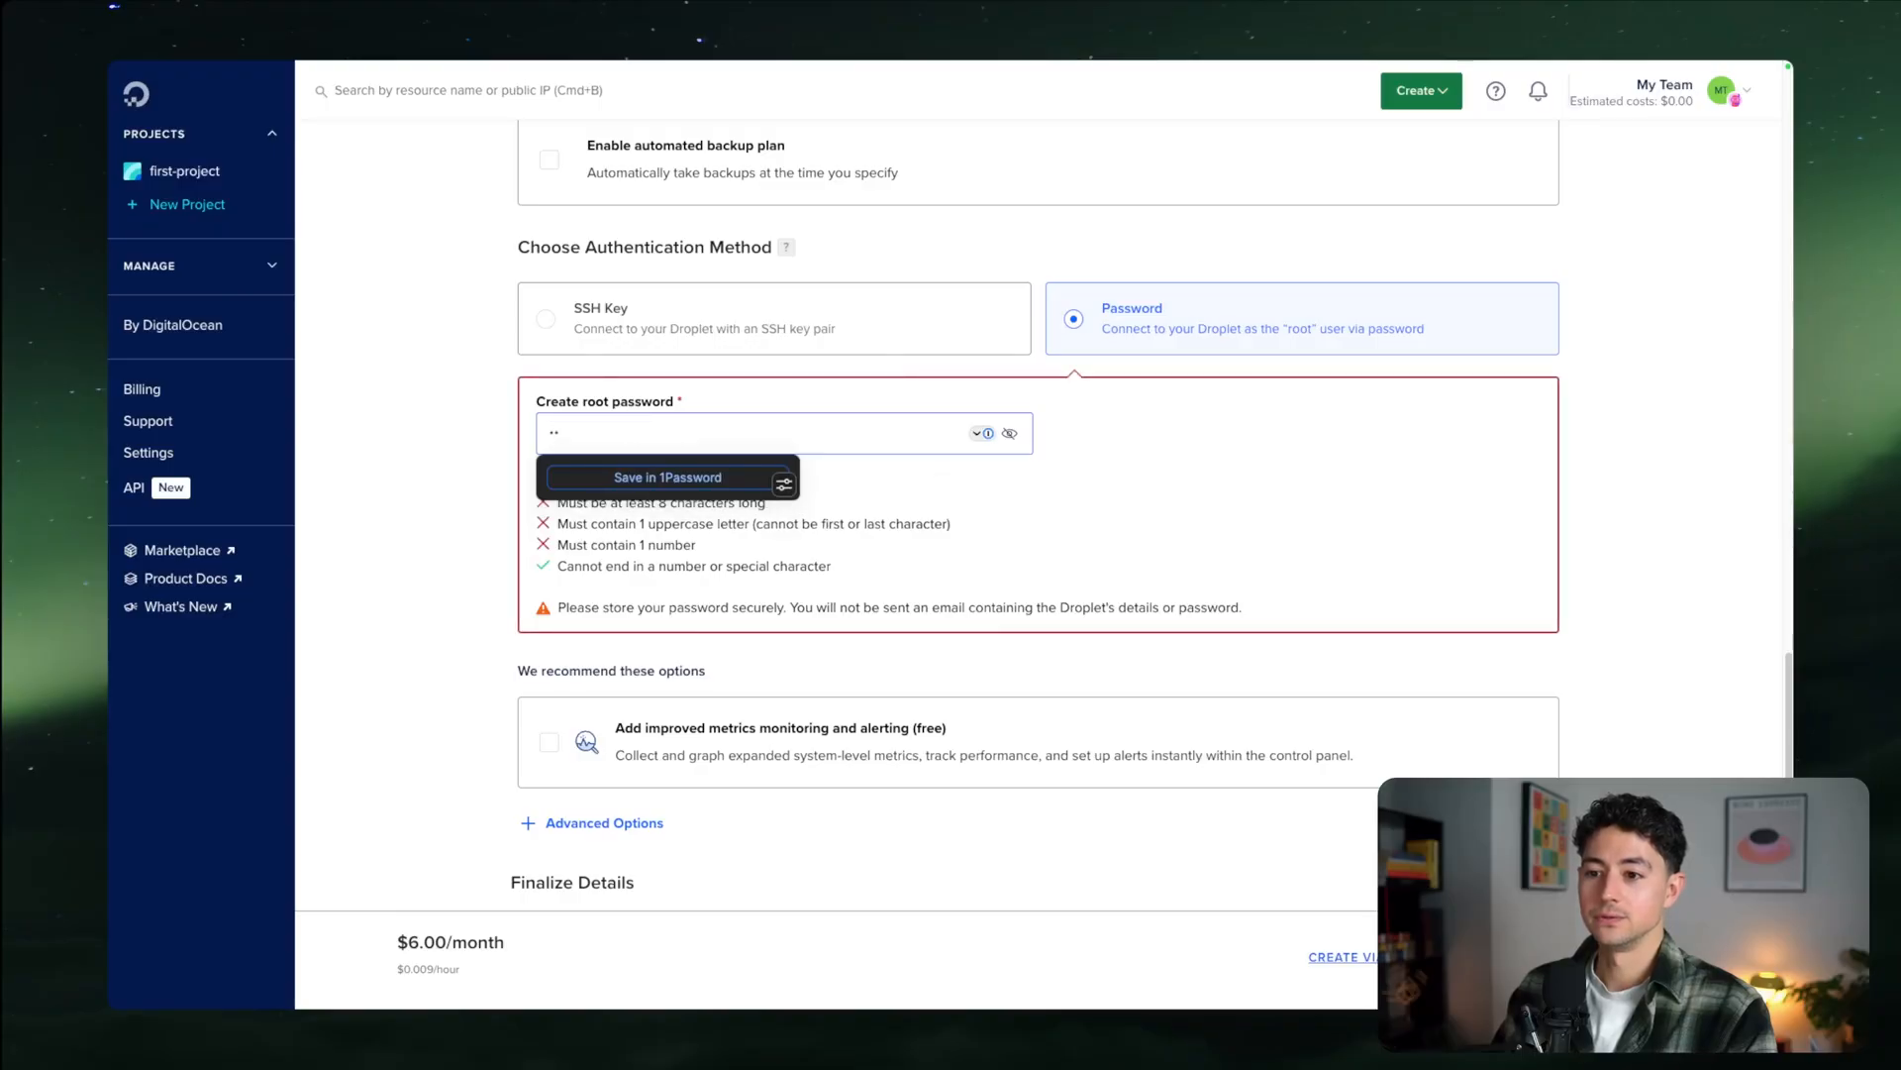
{"action": "type", "text": "•••••"}
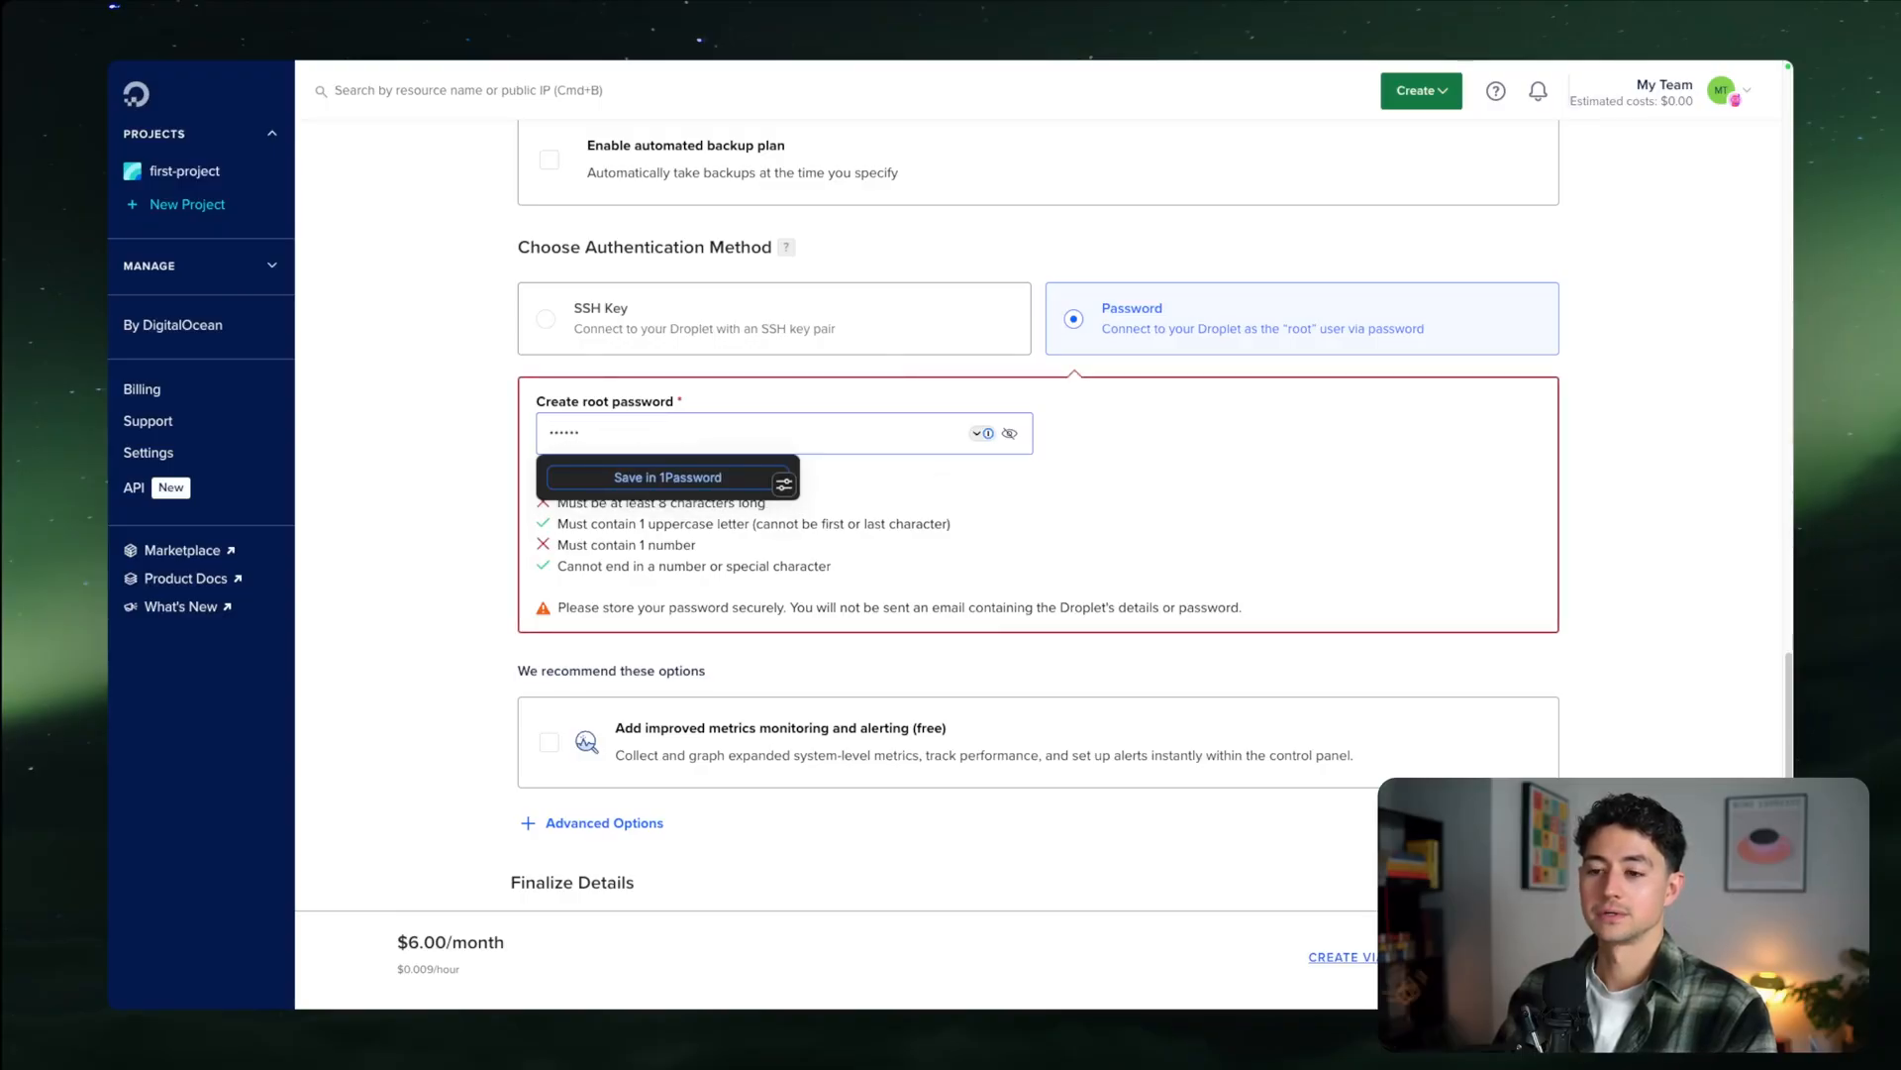
{"action": "type", "text": "••"}
- Clear stray address-bar text, complete the root password, and dismiss the password manager prompt
{"action": "mouse_move", "coordinate": [916, 62]}
{"action": "left_click", "coordinate": [917, 137]}
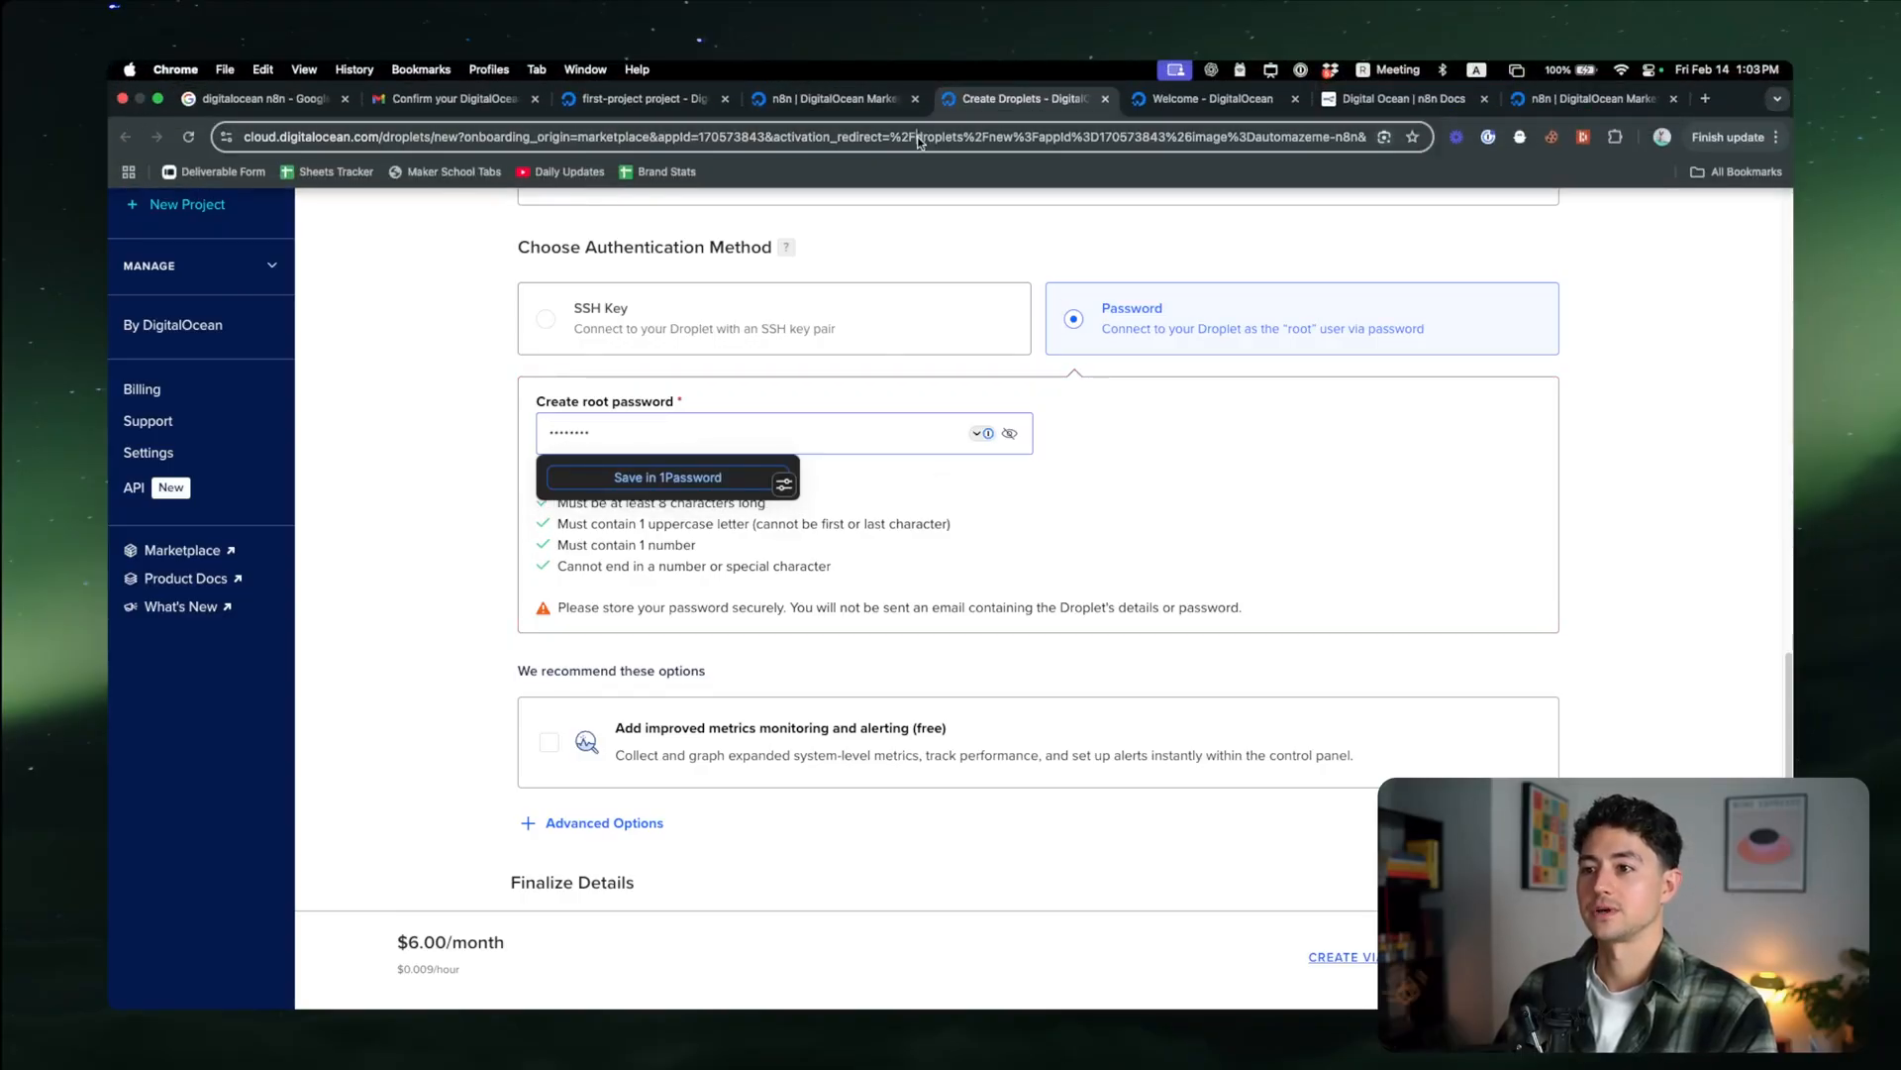
{"action": "key", "text": "BackSpace"}
{"action": "key", "text": "BackSpace"}
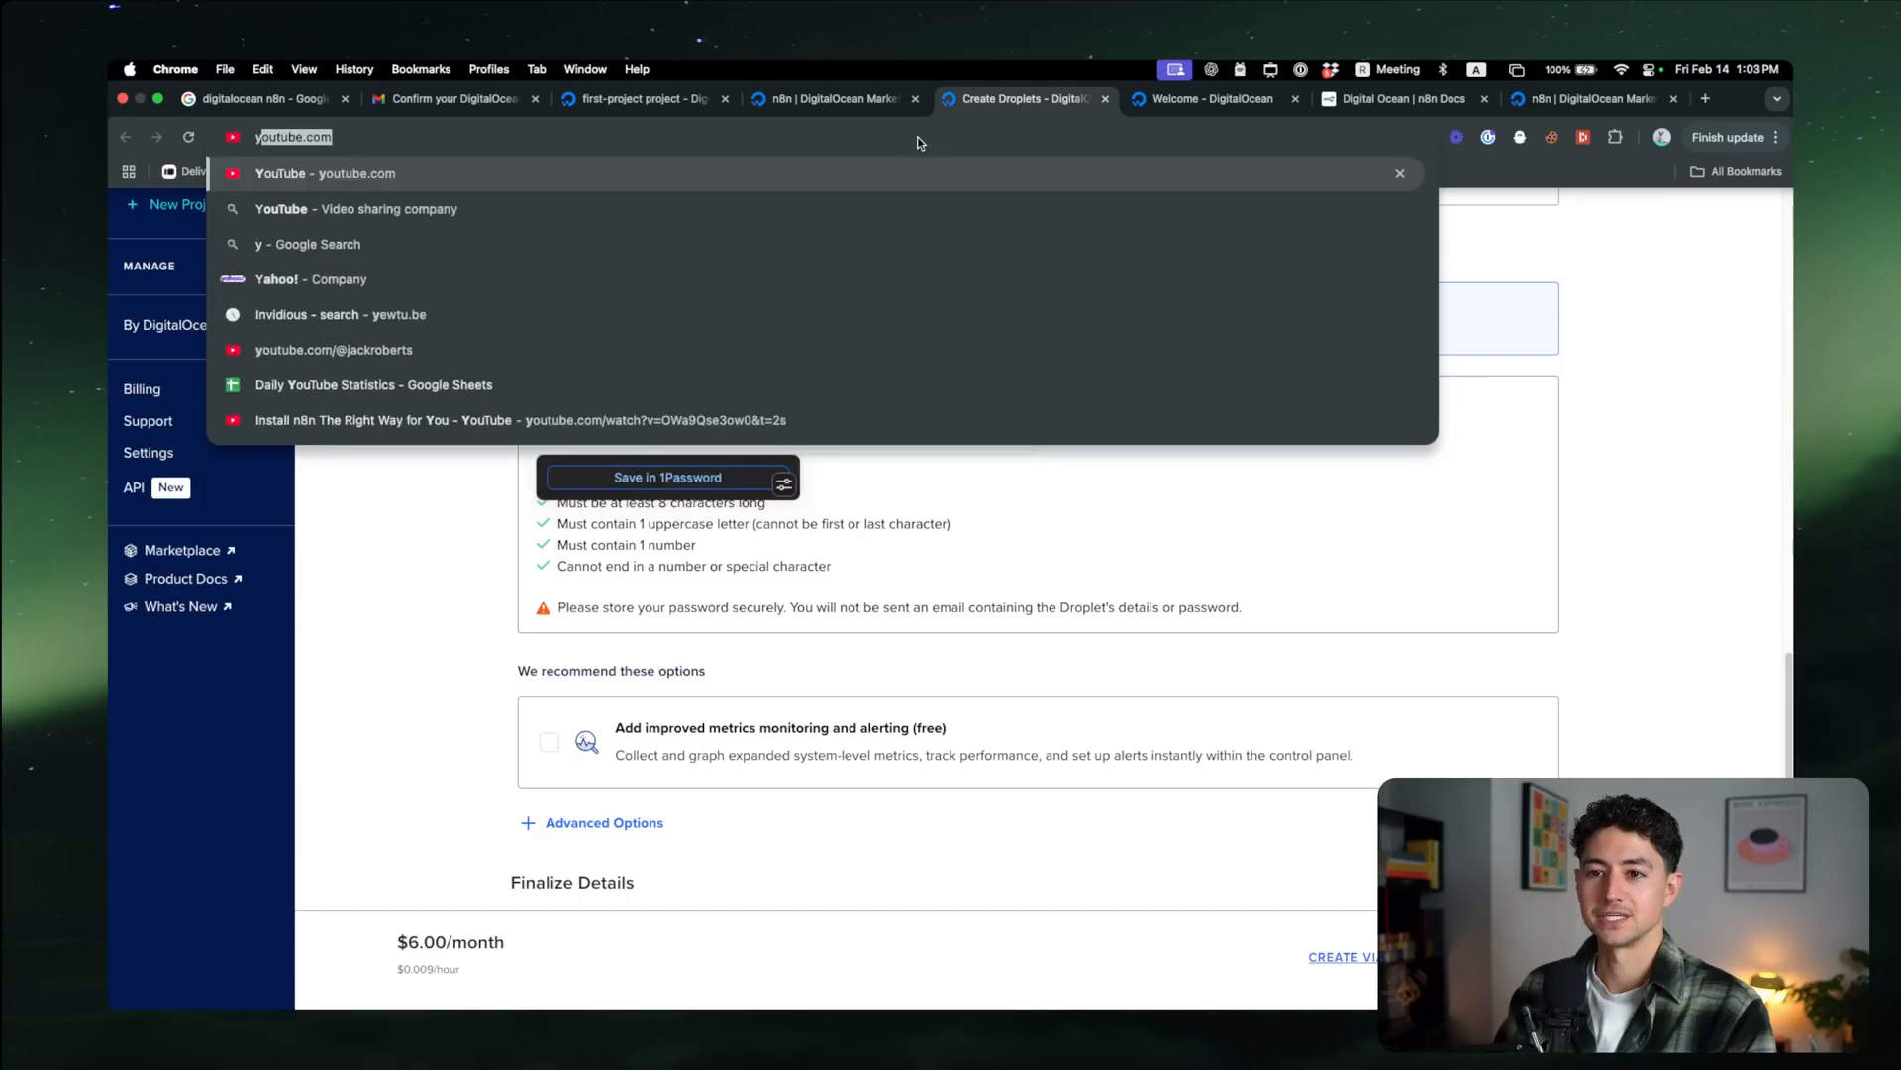
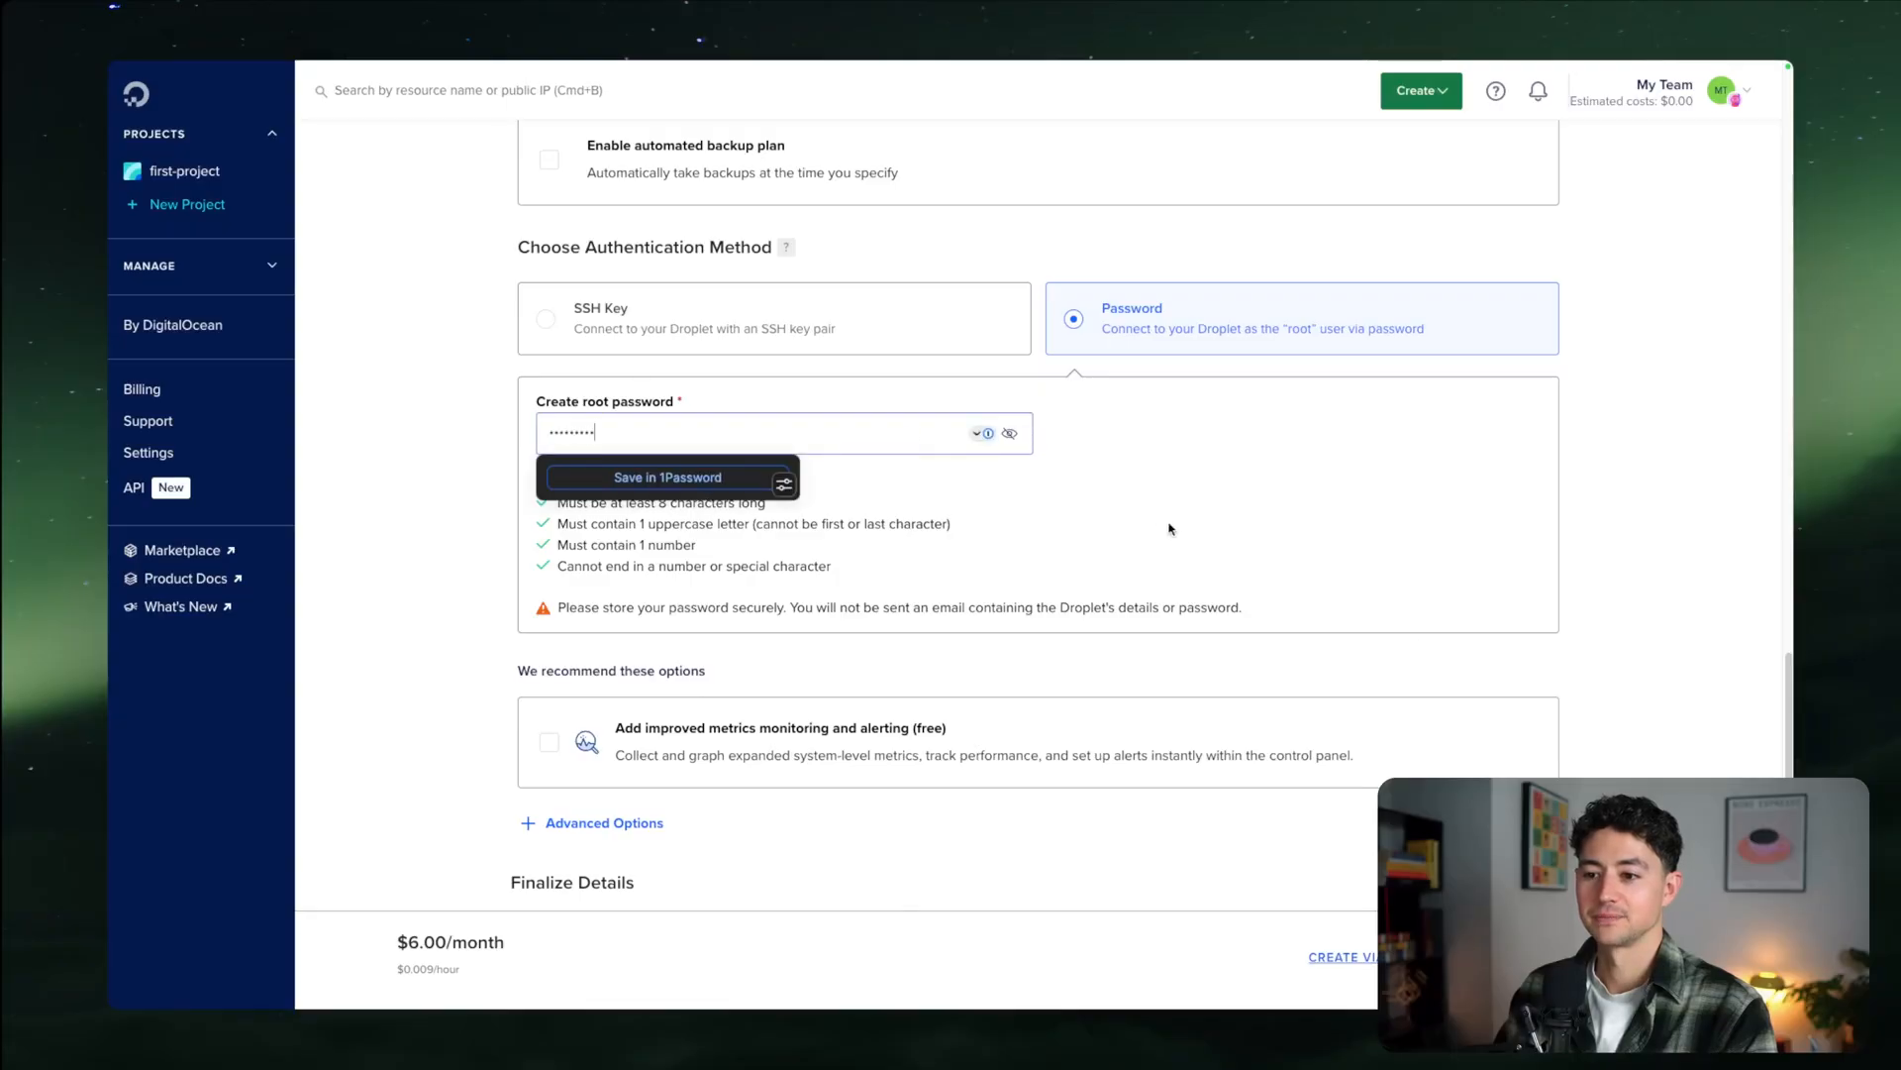
{"action": "left_click", "coordinate": [1169, 528]}
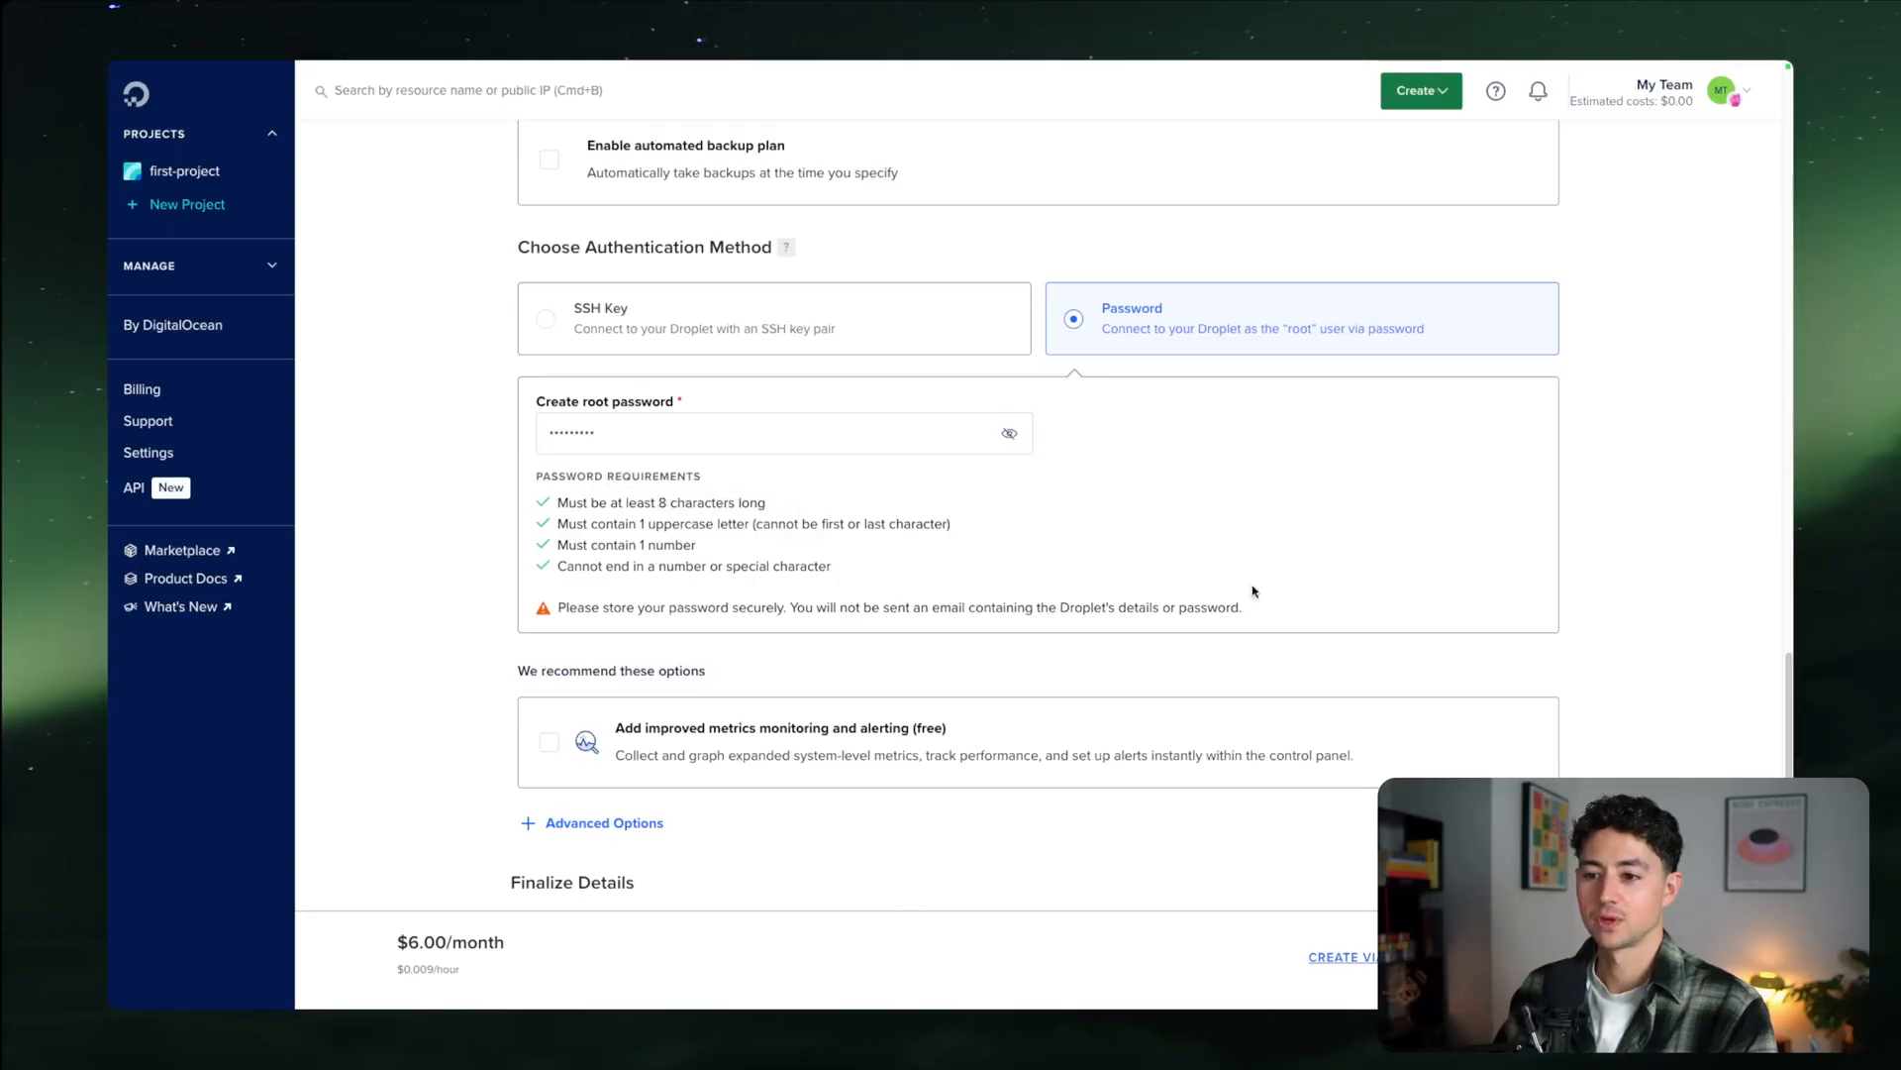
- Create one n8n droplet with the default hostname and open its detail page
{"action": "scroll", "coordinate": [777, 447], "scroll_direction": "down", "scroll_amount": 2}
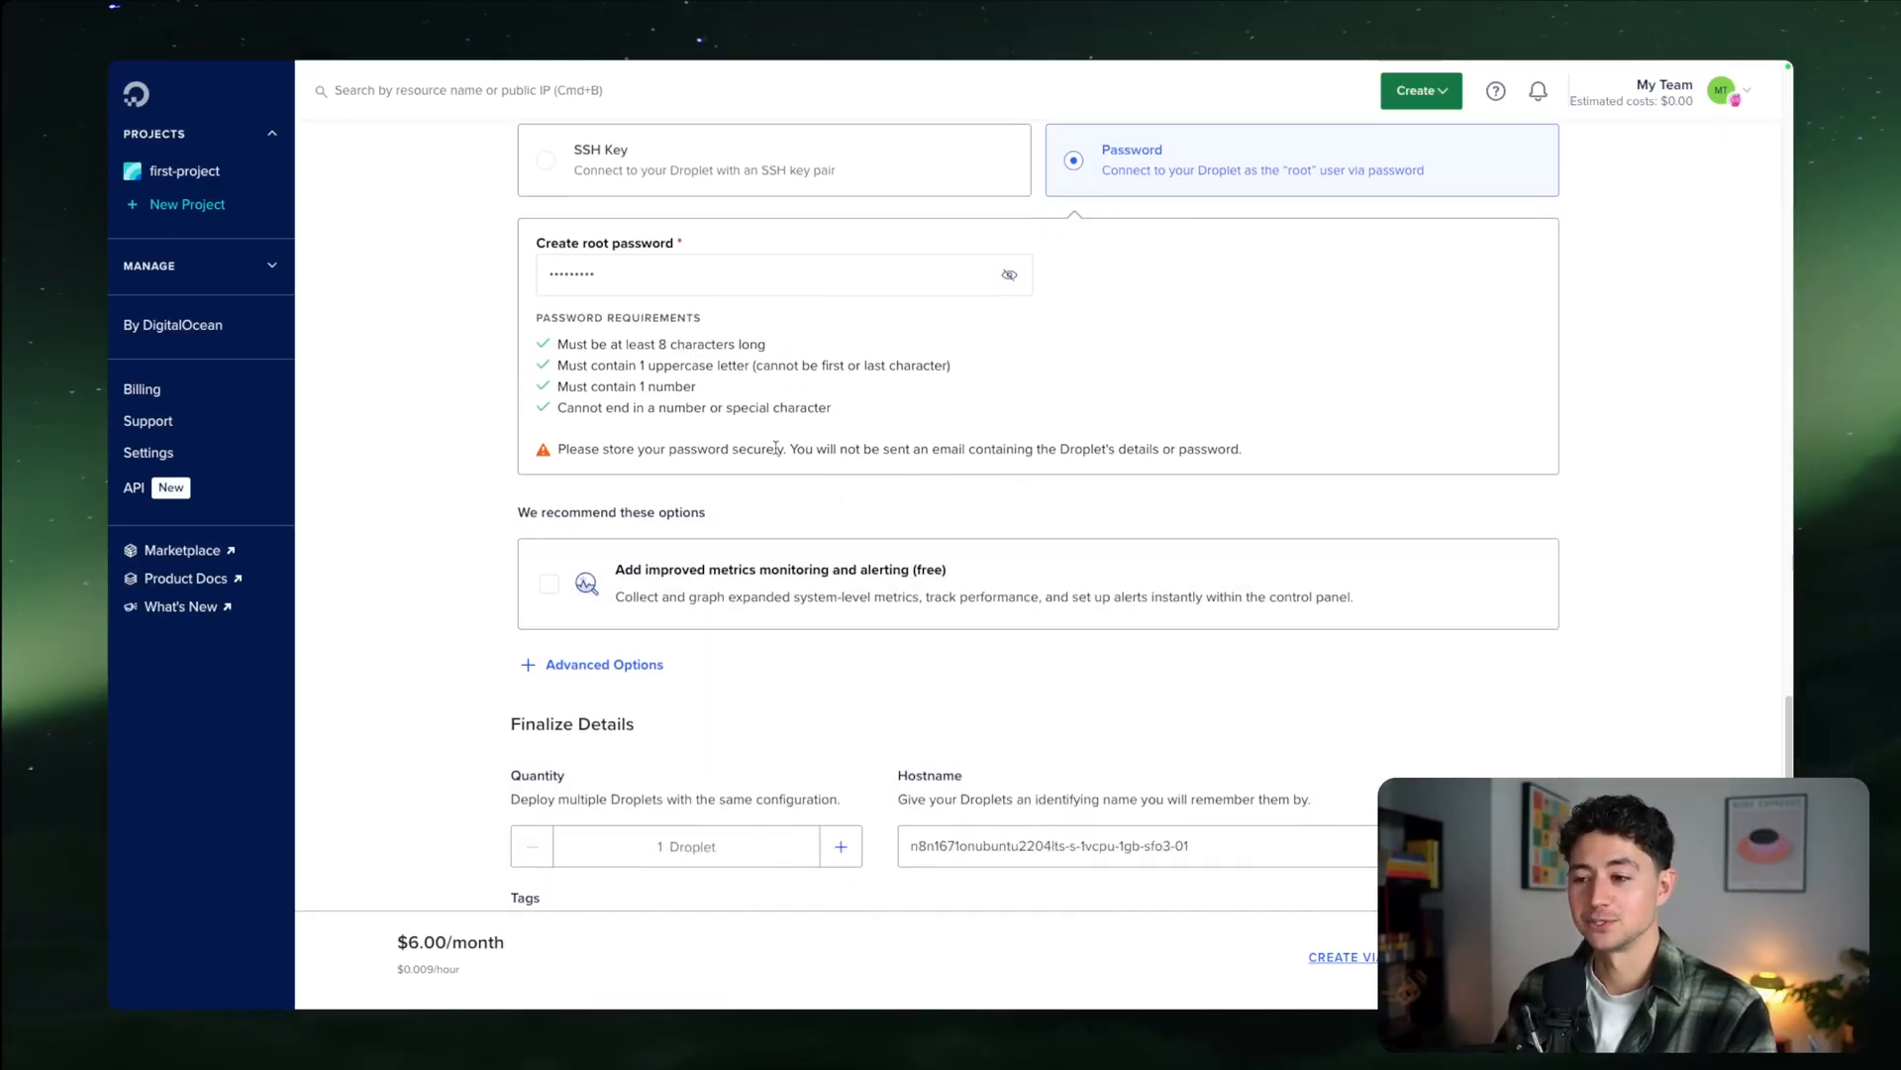
{"action": "scroll", "coordinate": [1214, 496], "scroll_direction": "down", "scroll_amount": 2}
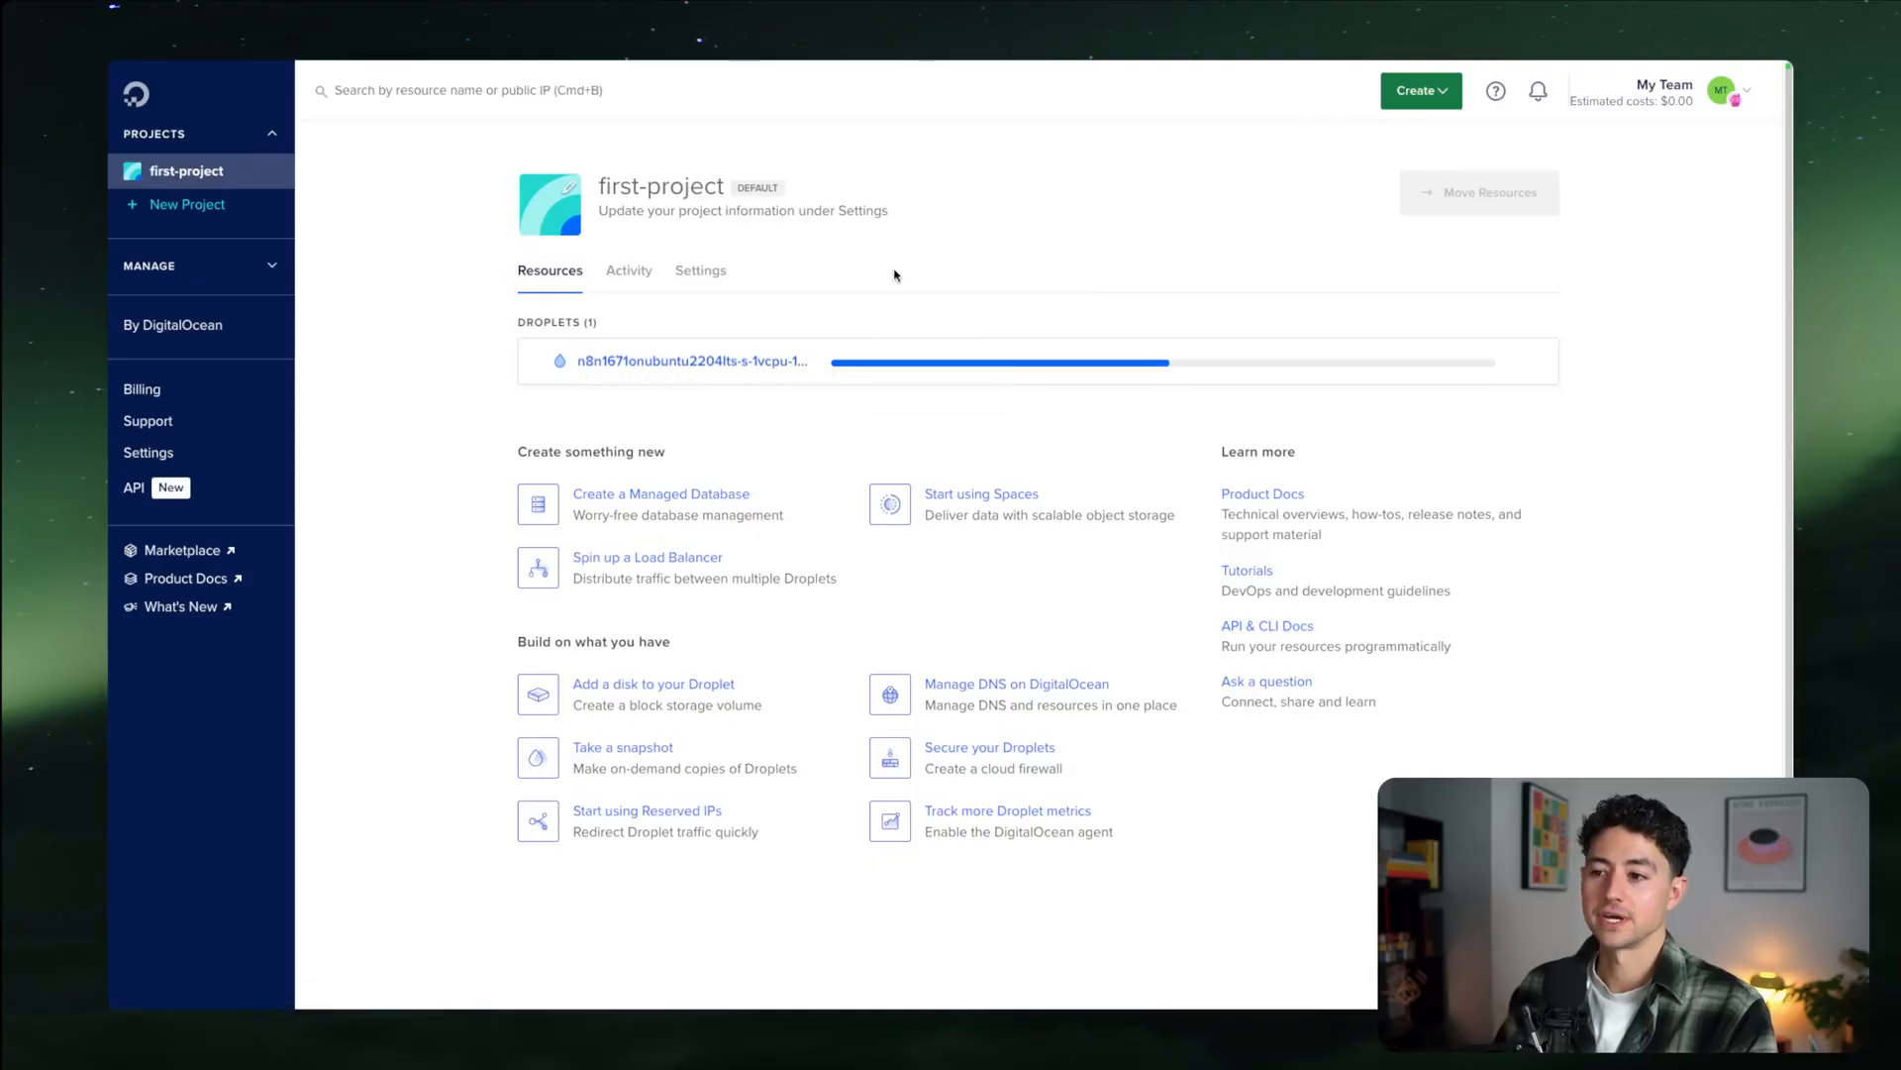
{"action": "left_click", "coordinate": [763, 357]}
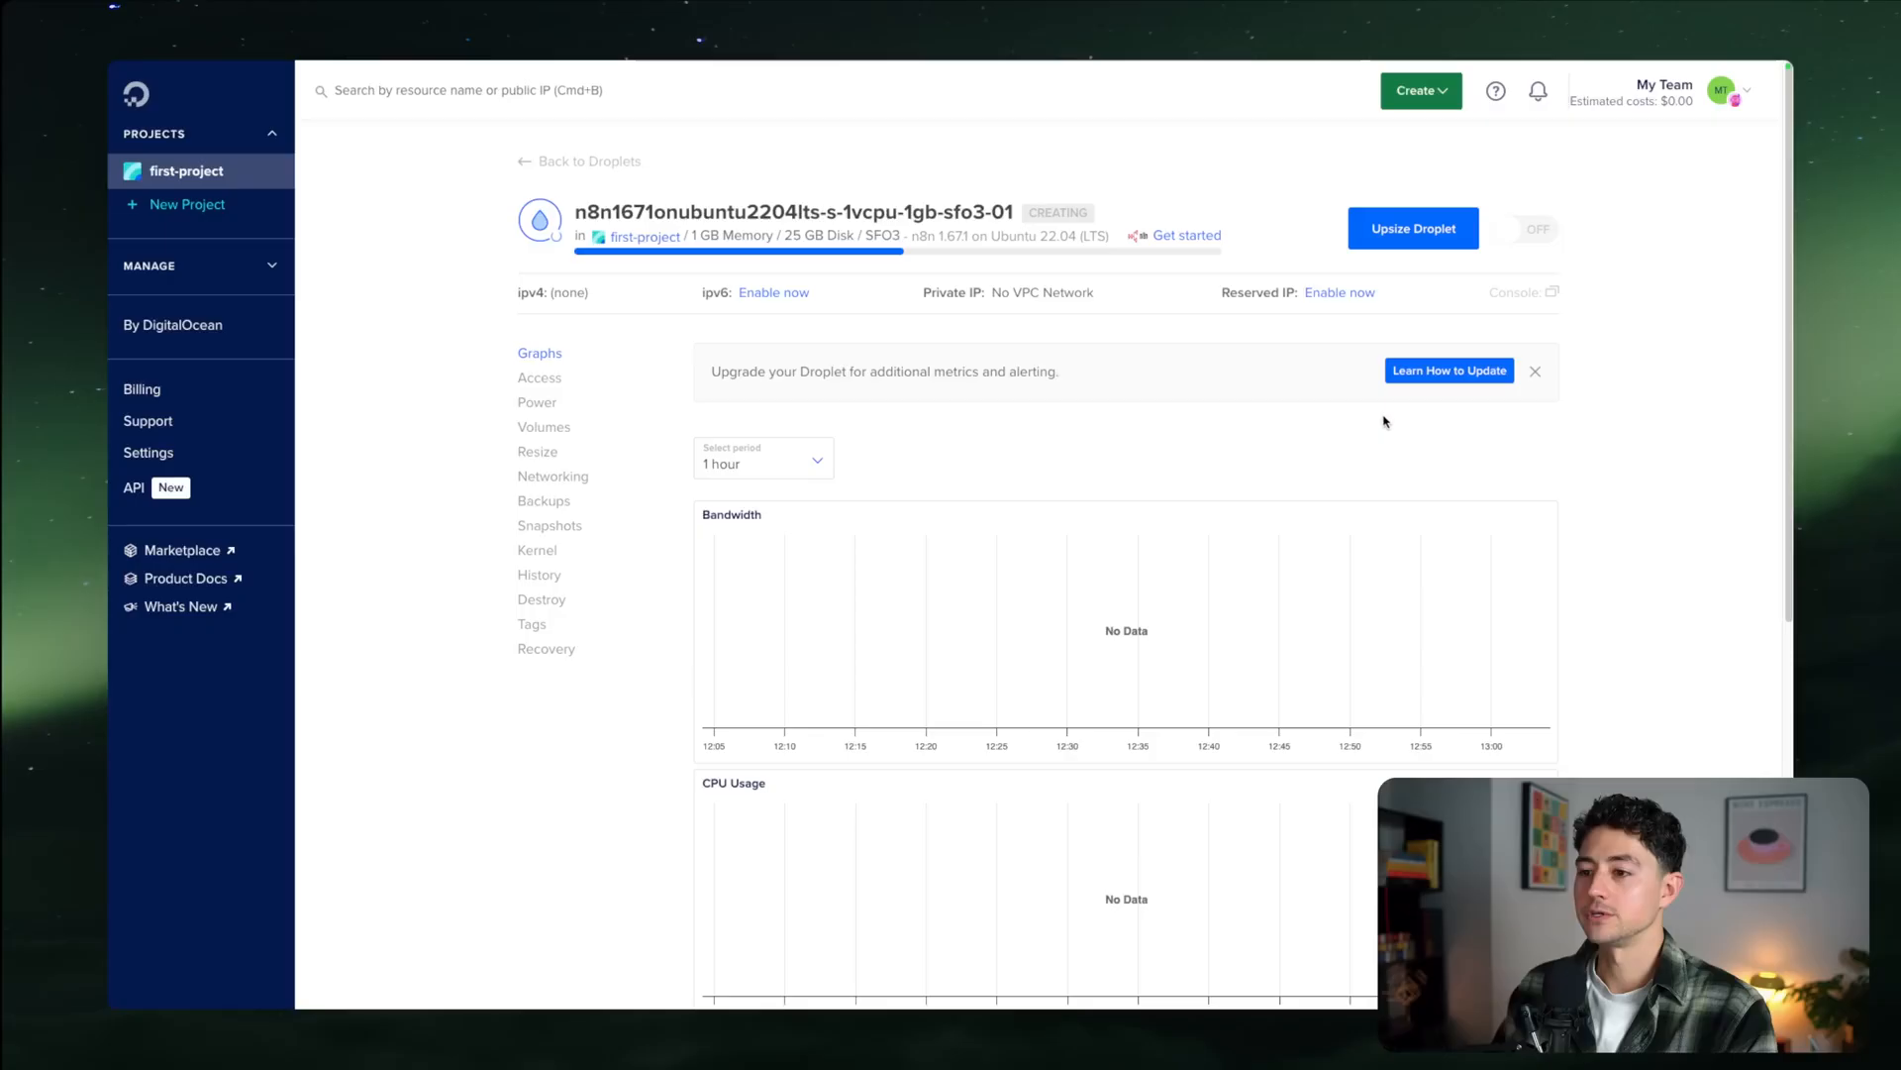
- Dismiss the droplet upgrade banner and wait for its IPv4 address 137.184.44.170
{"action": "left_click", "coordinate": [1535, 371]}
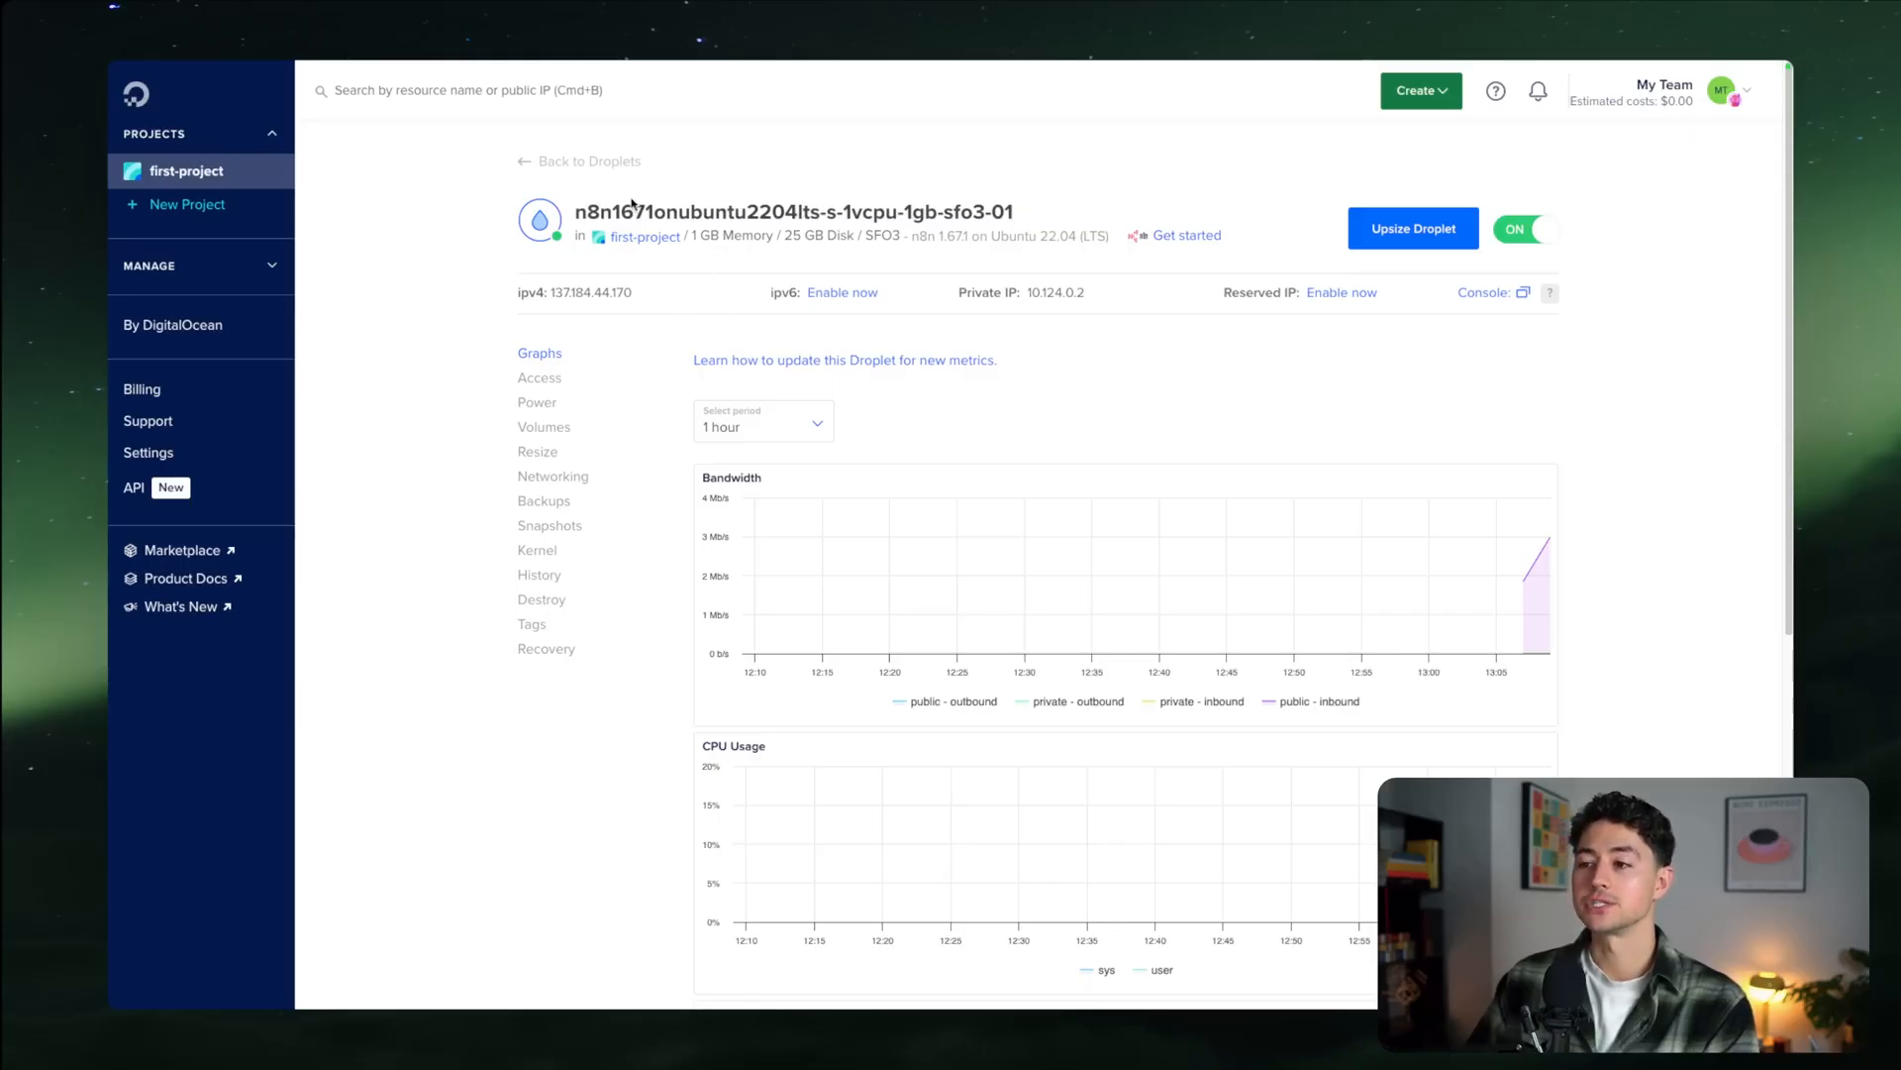
{"action": "mouse_move", "coordinate": [609, 302]}
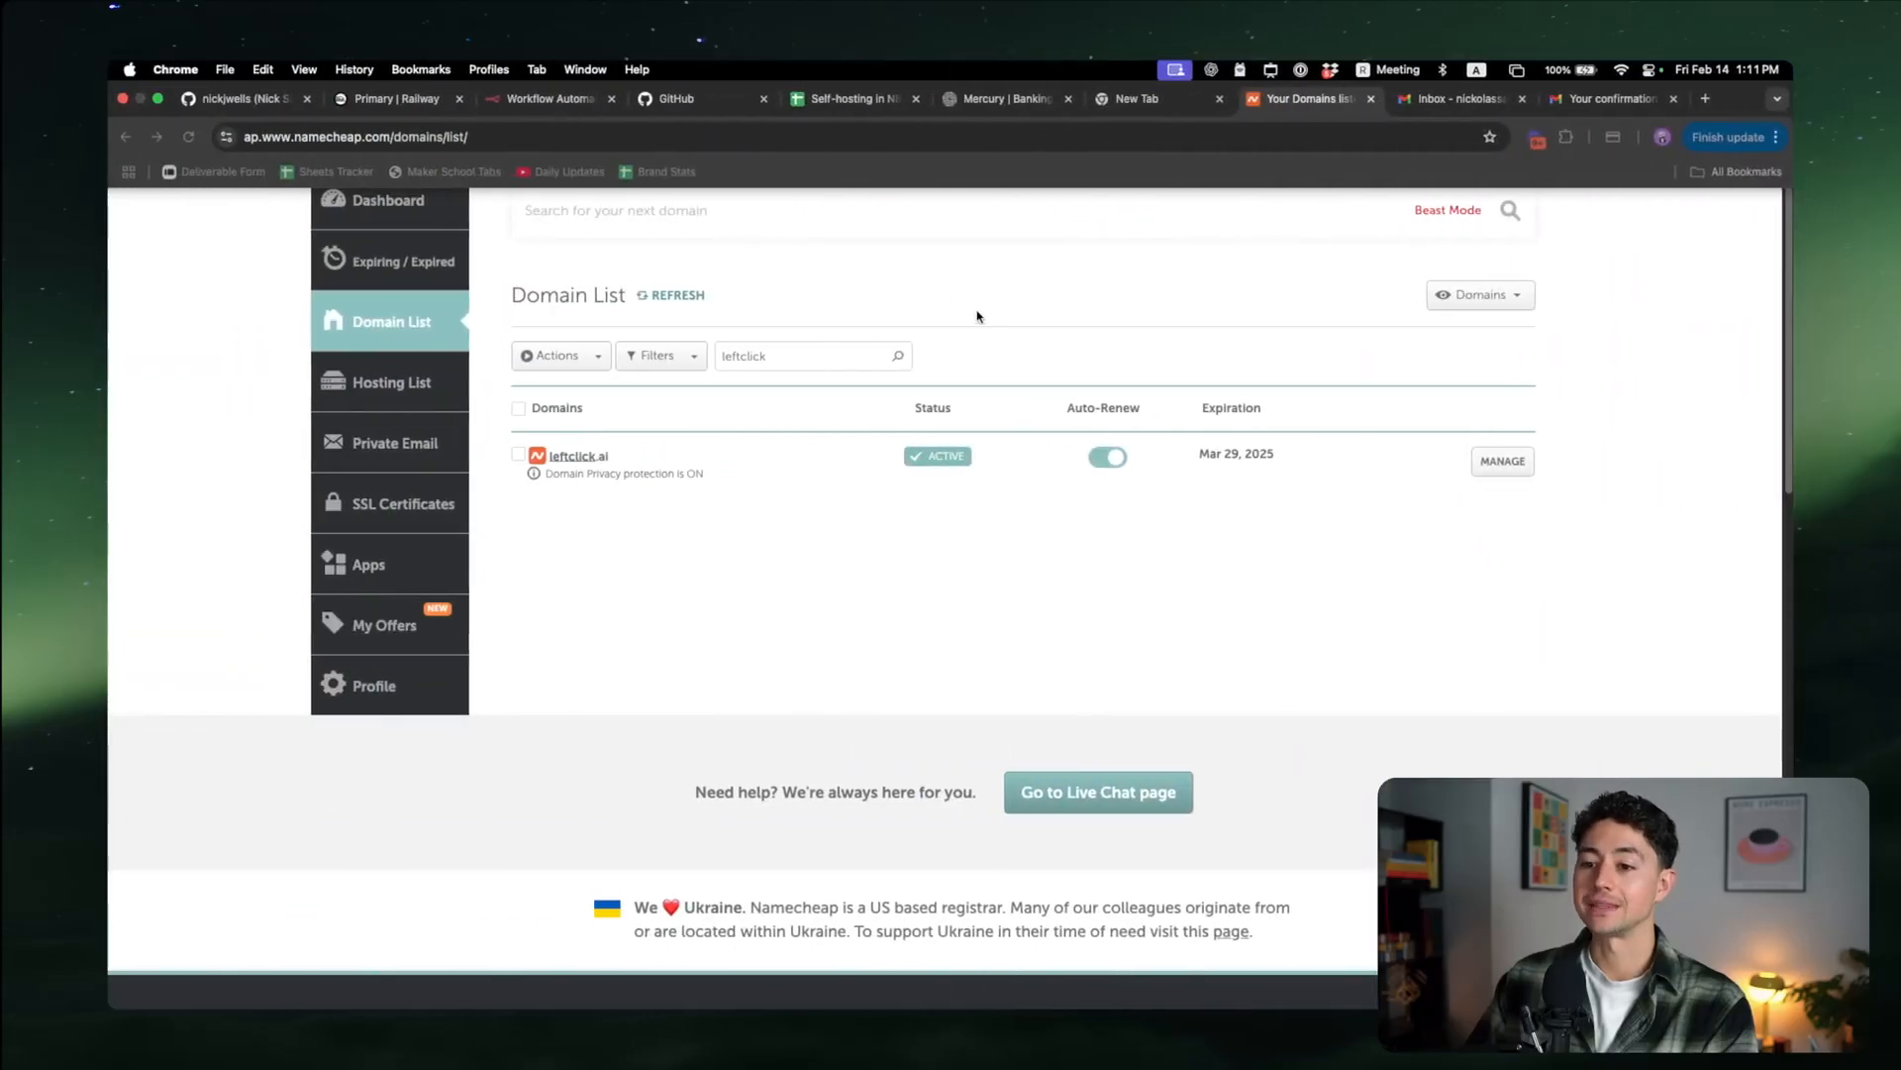
- Open leftclick.ai's Advanced DNS settings and add a new A Record row
{"action": "left_click", "coordinate": [517, 454]}
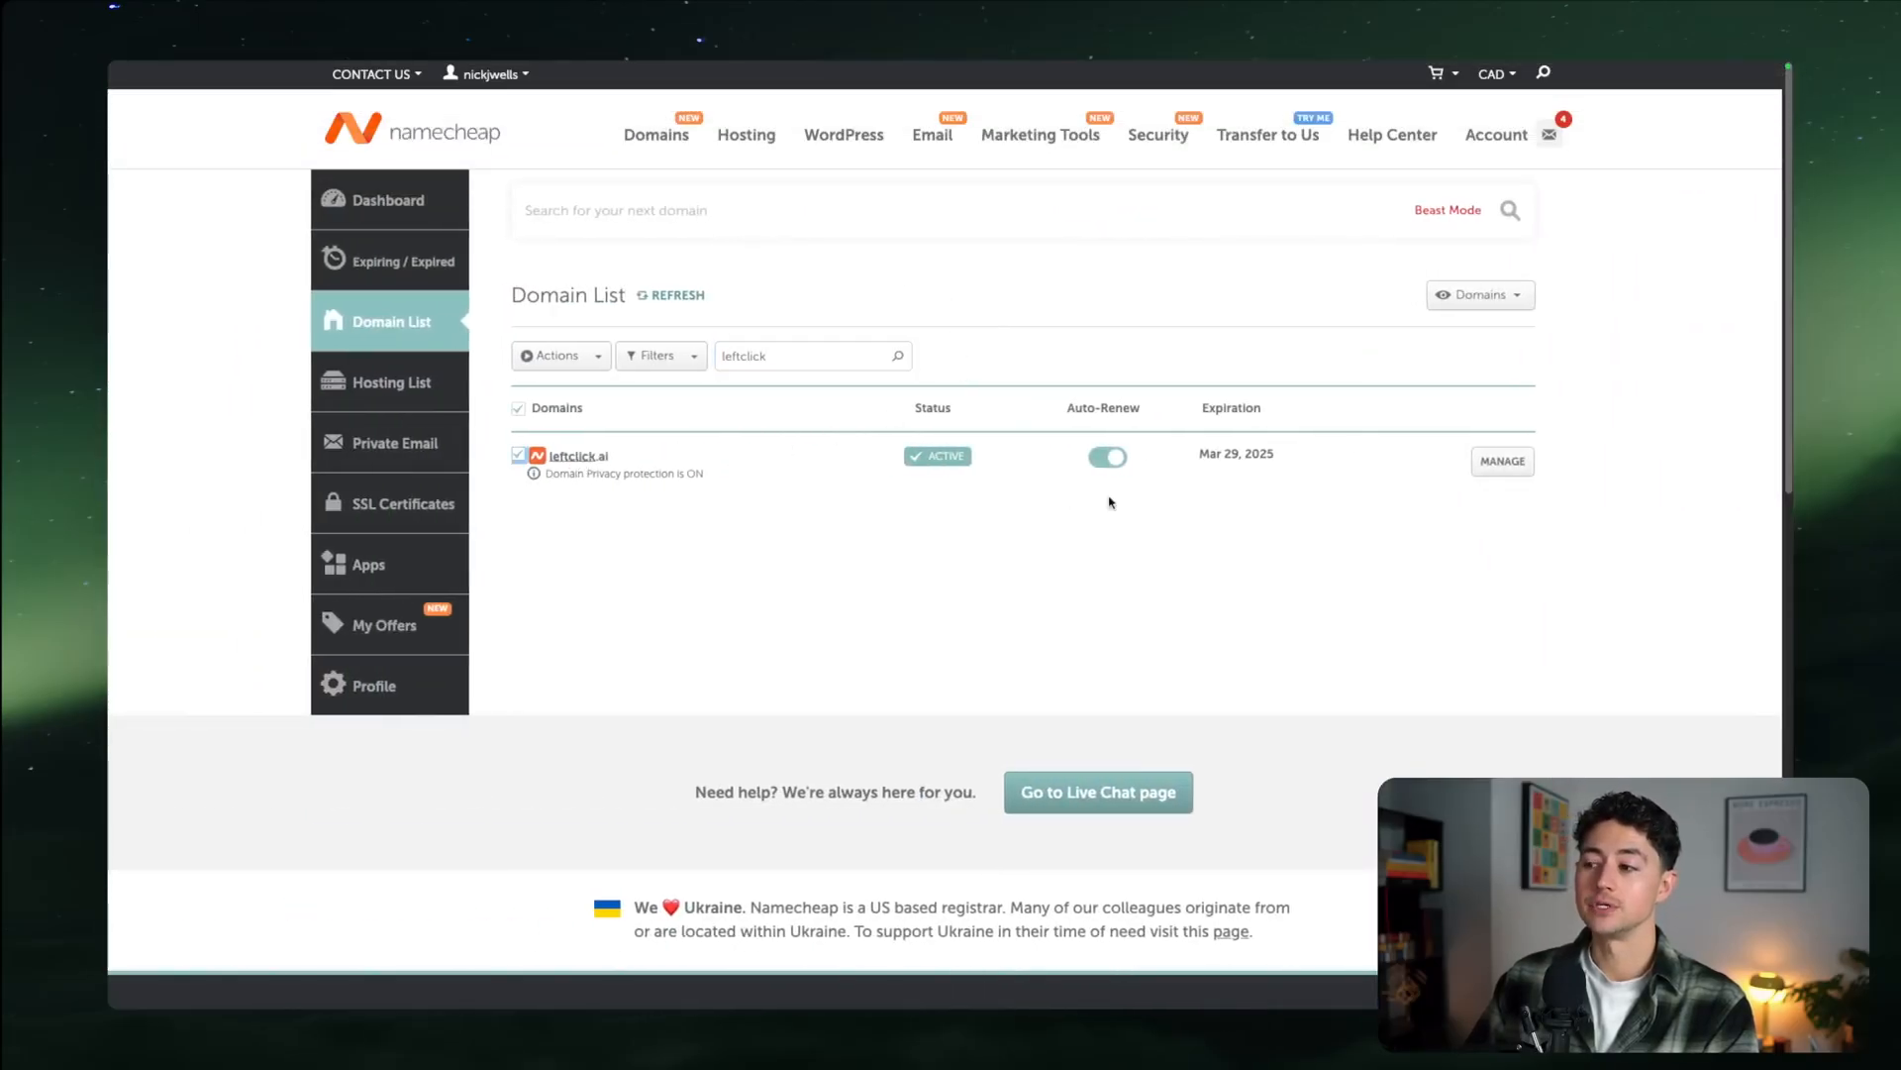
{"action": "left_click", "coordinate": [1502, 461]}
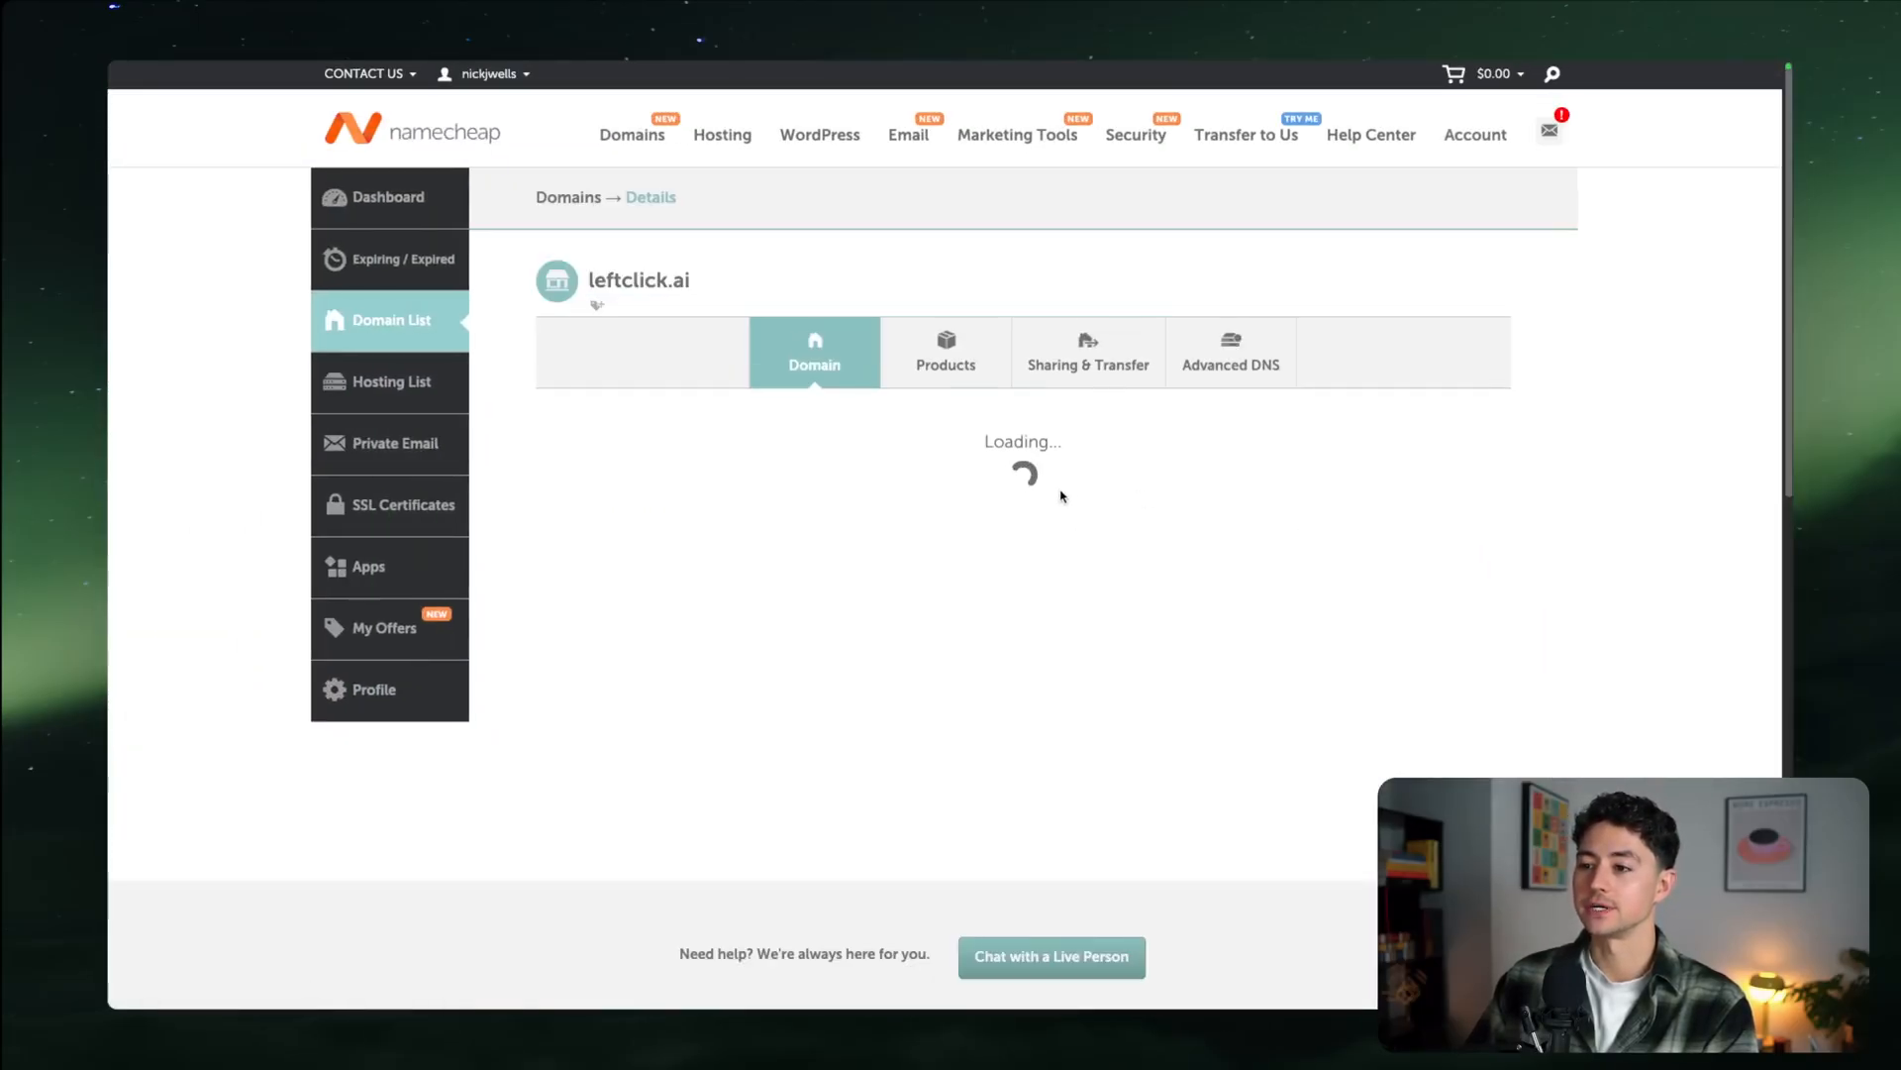
{"action": "left_click", "coordinate": [1220, 370]}
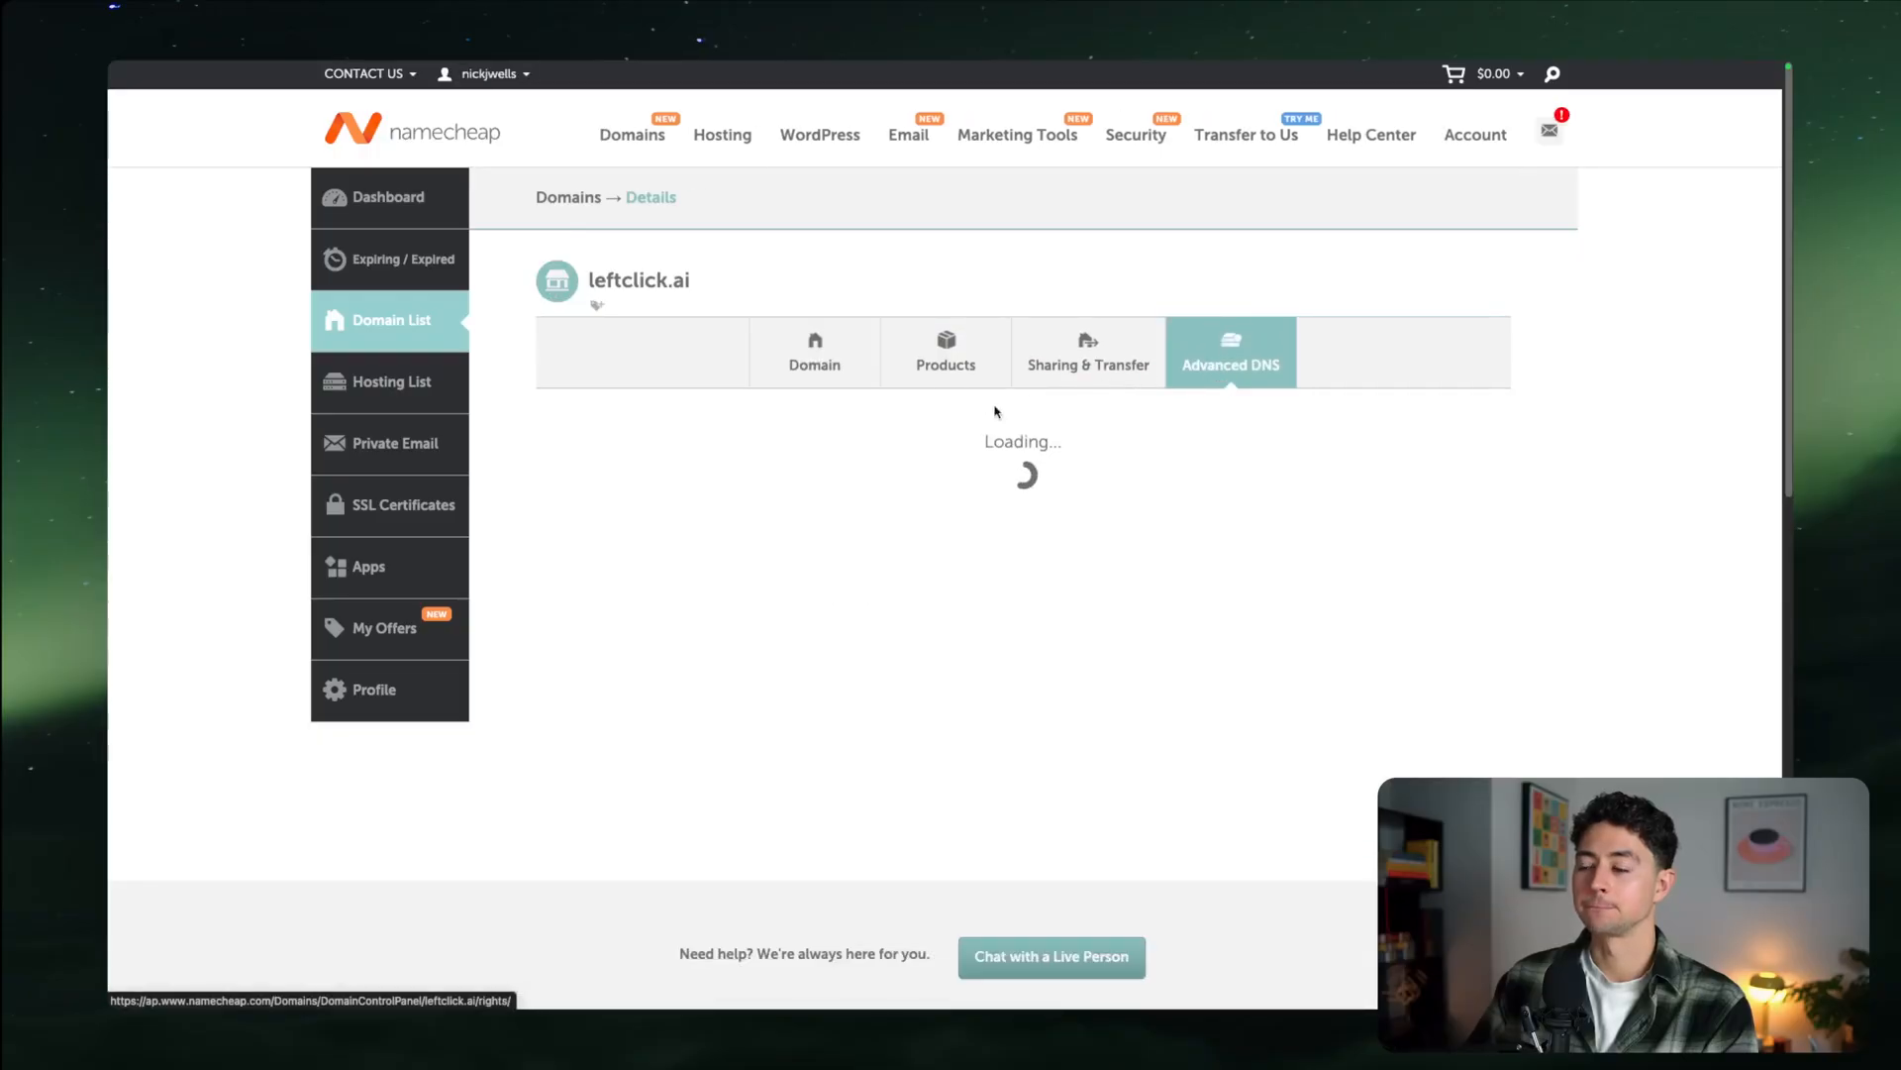
{"action": "scroll", "coordinate": [814, 478], "scroll_direction": "down", "scroll_amount": 1}
{"action": "left_click", "coordinate": [624, 864]}
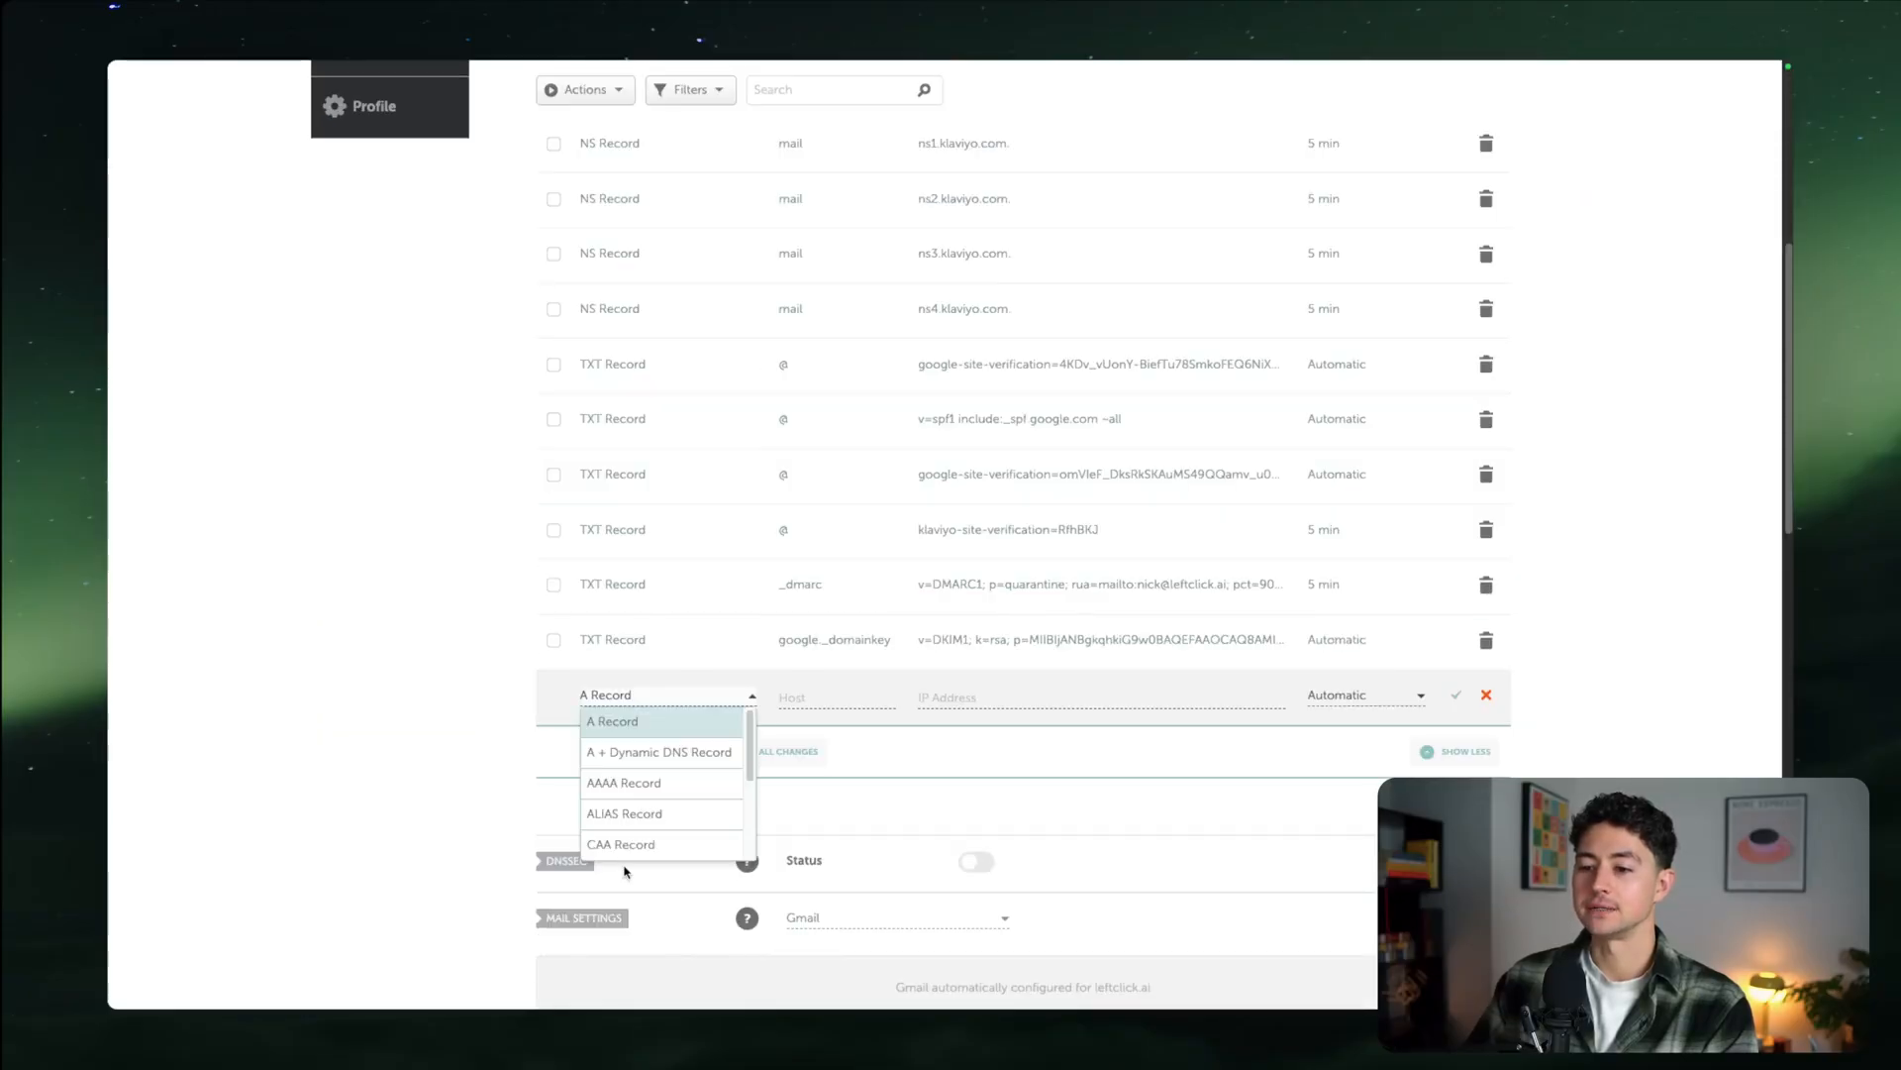
{"action": "left_click", "coordinate": [662, 731]}
- Set the record to host n8n, IP 137.184.44.170, and TTL 1 min, then save it
{"action": "left_click", "coordinate": [817, 696]}
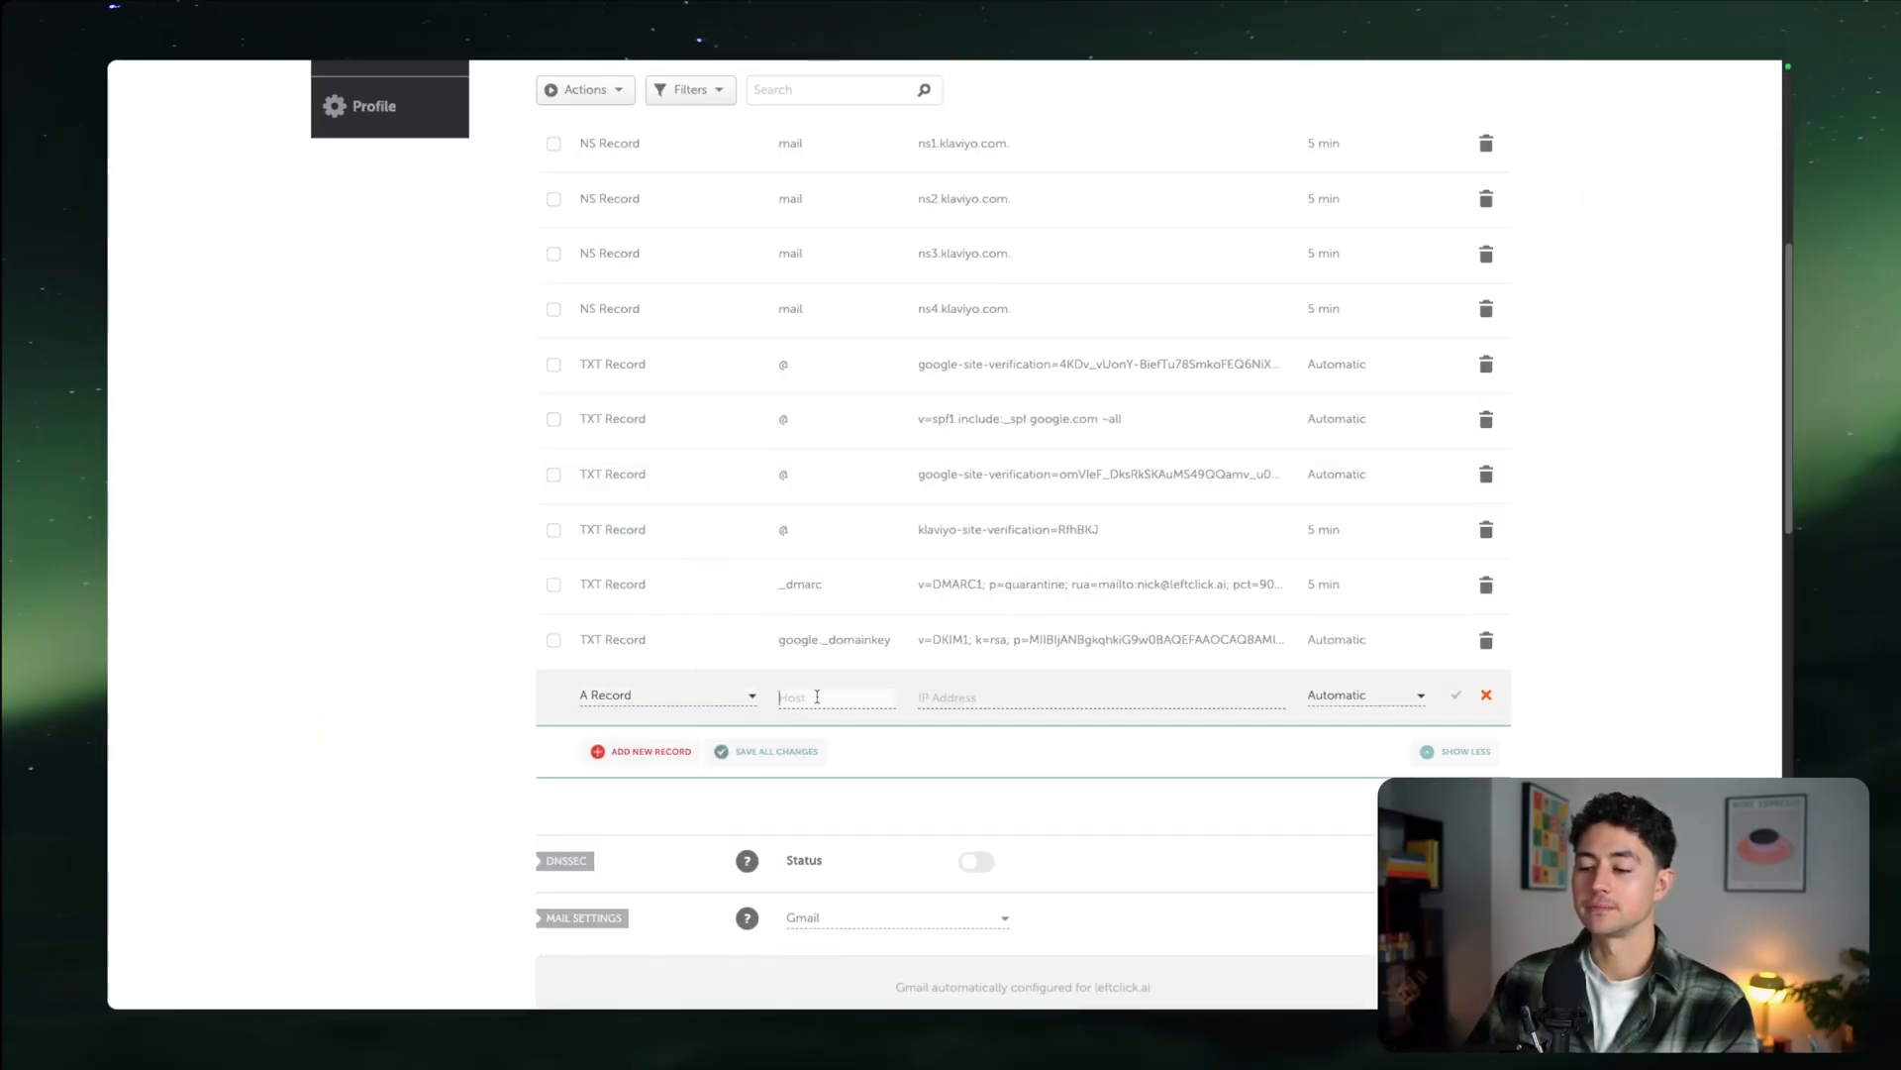
{"action": "type", "text": "n8n"}
{"action": "left_click", "coordinate": [996, 697]}
{"action": "type", "text": "137.184.44.170"}
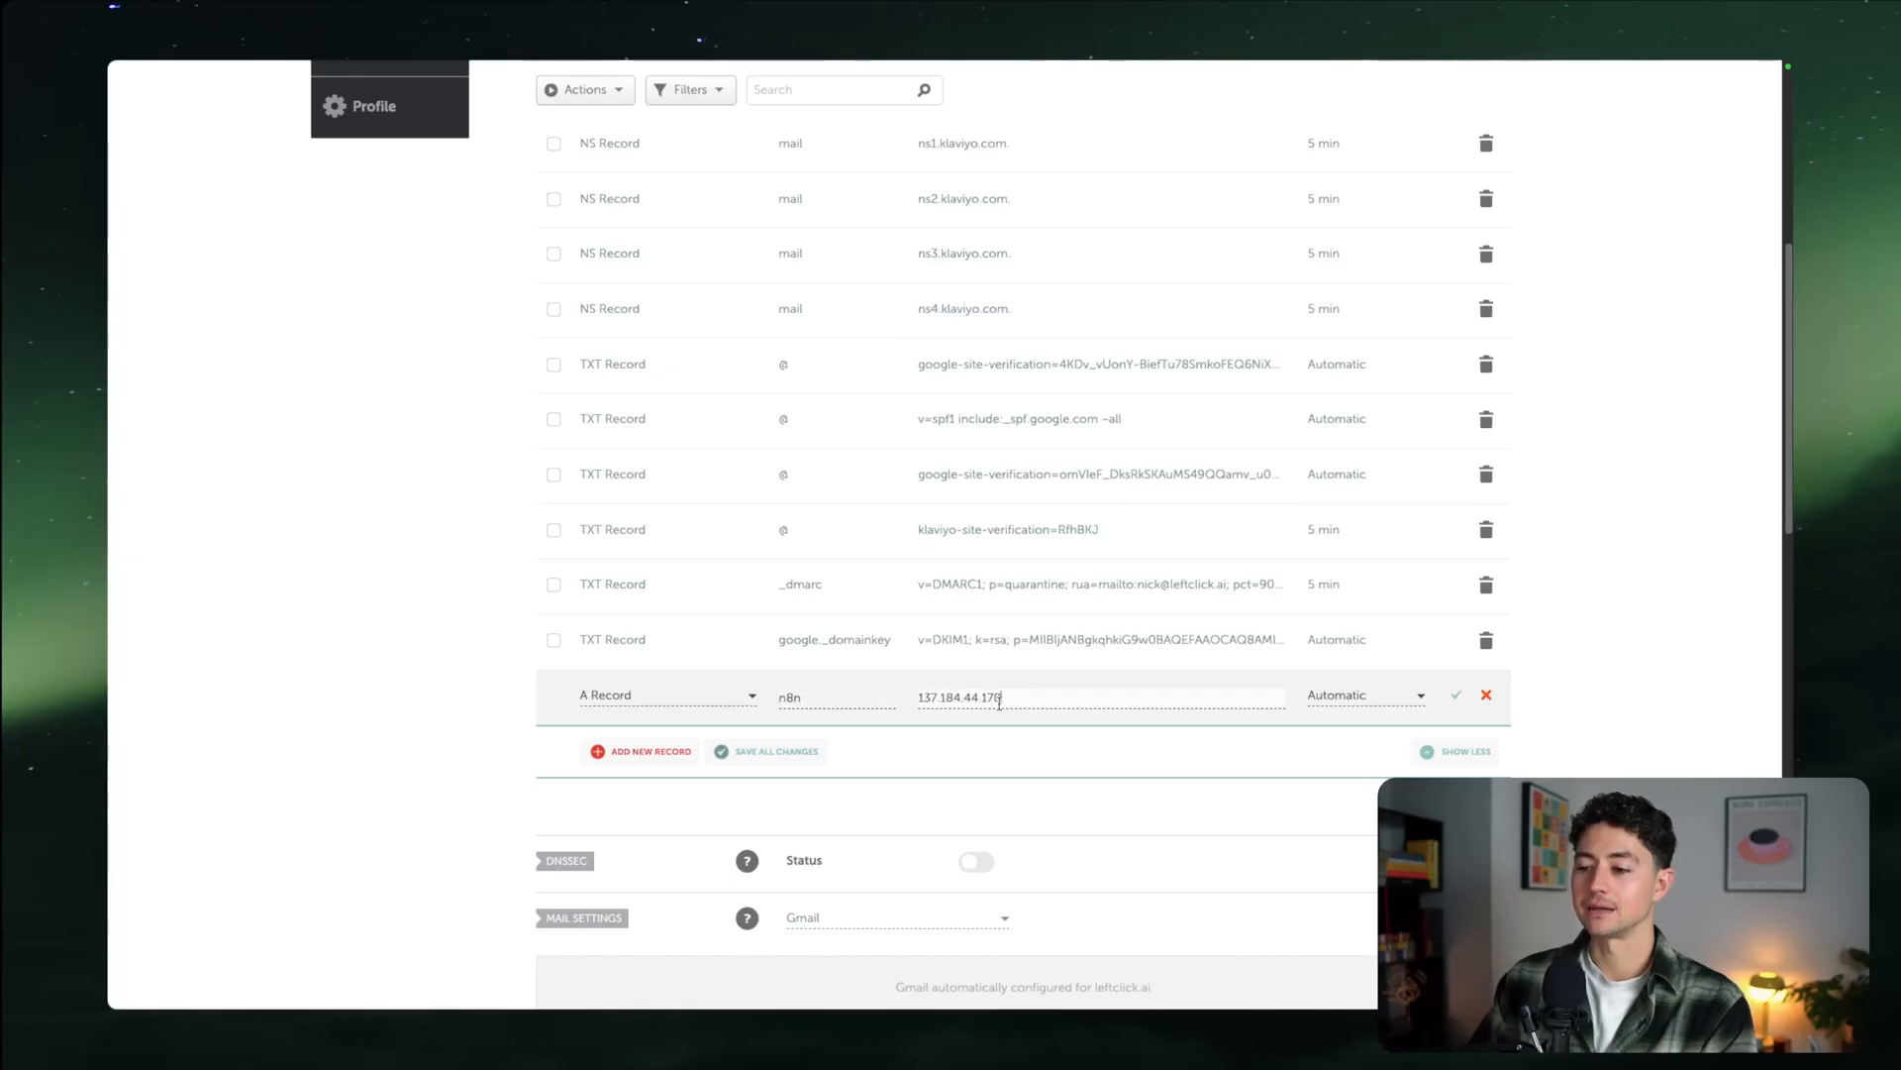
{"action": "left_click", "coordinate": [1377, 697]}
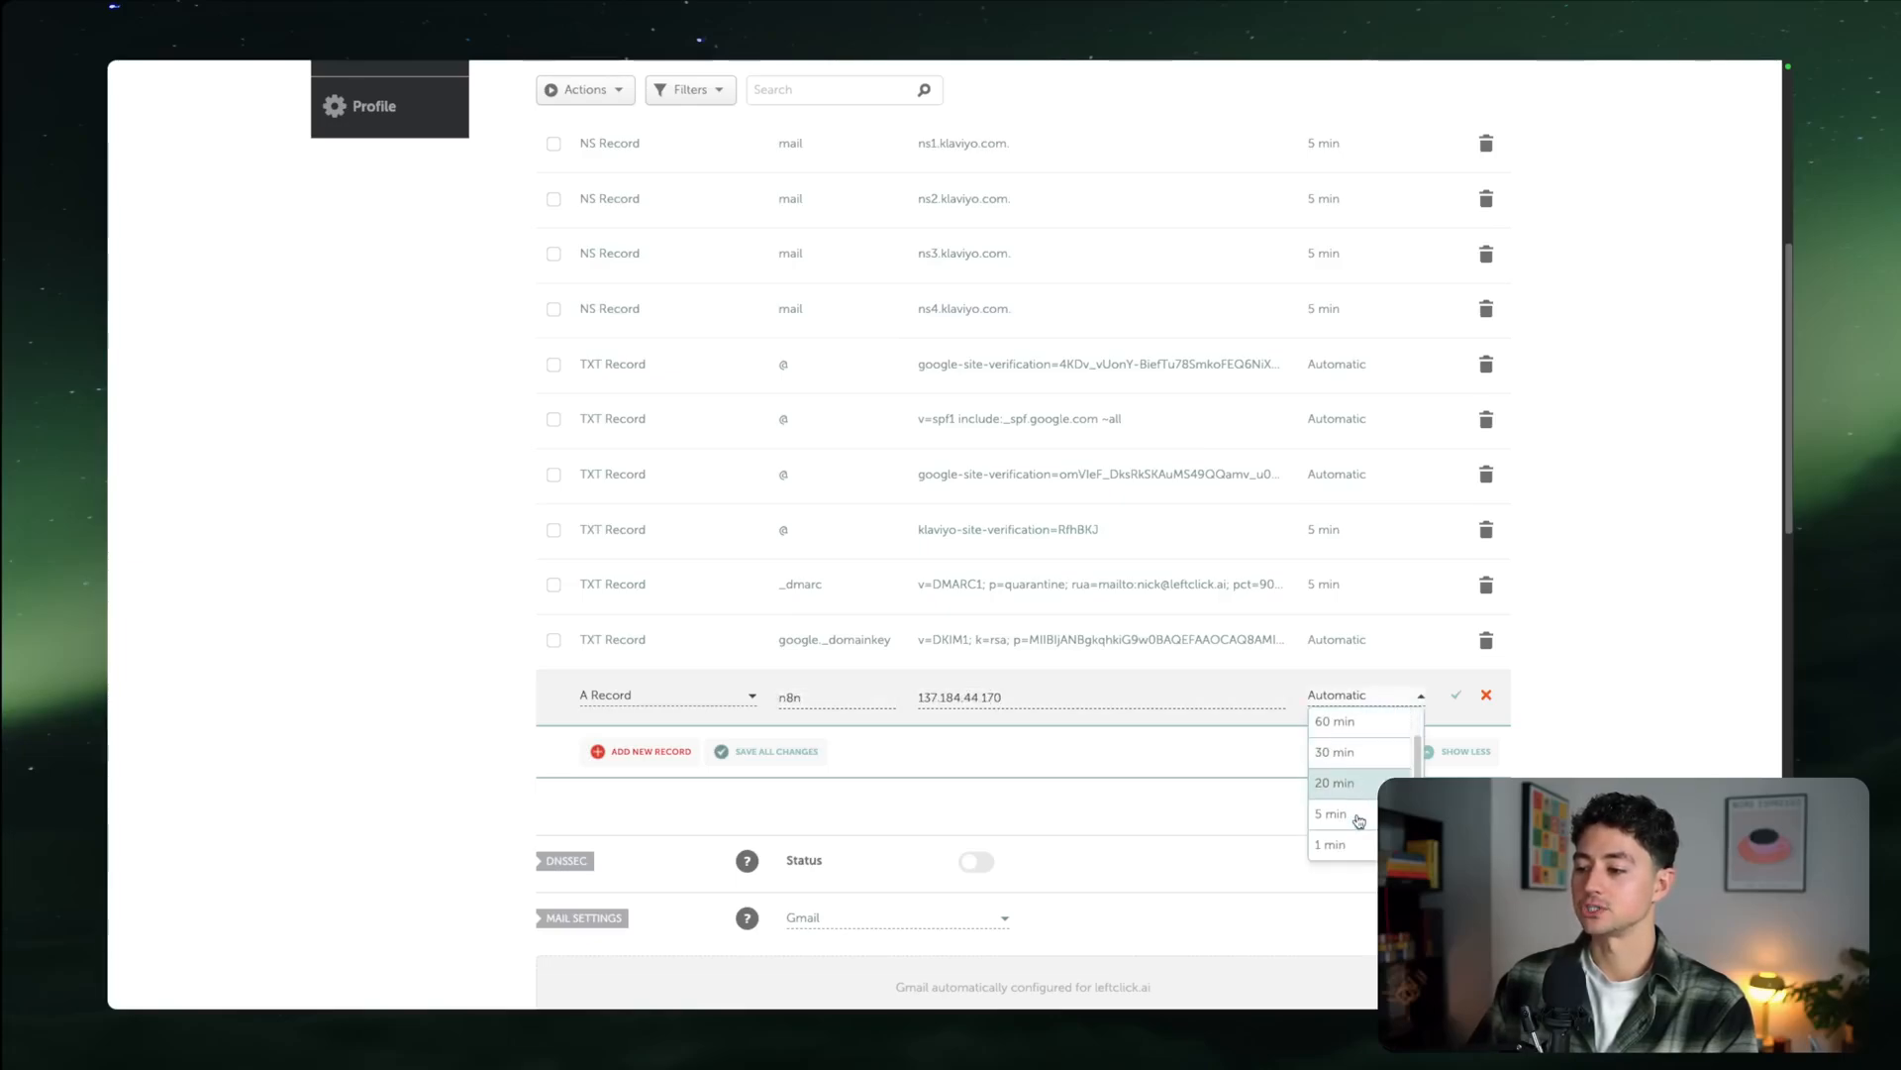
{"action": "left_click", "coordinate": [1346, 752]}
{"action": "left_click", "coordinate": [1456, 695]}
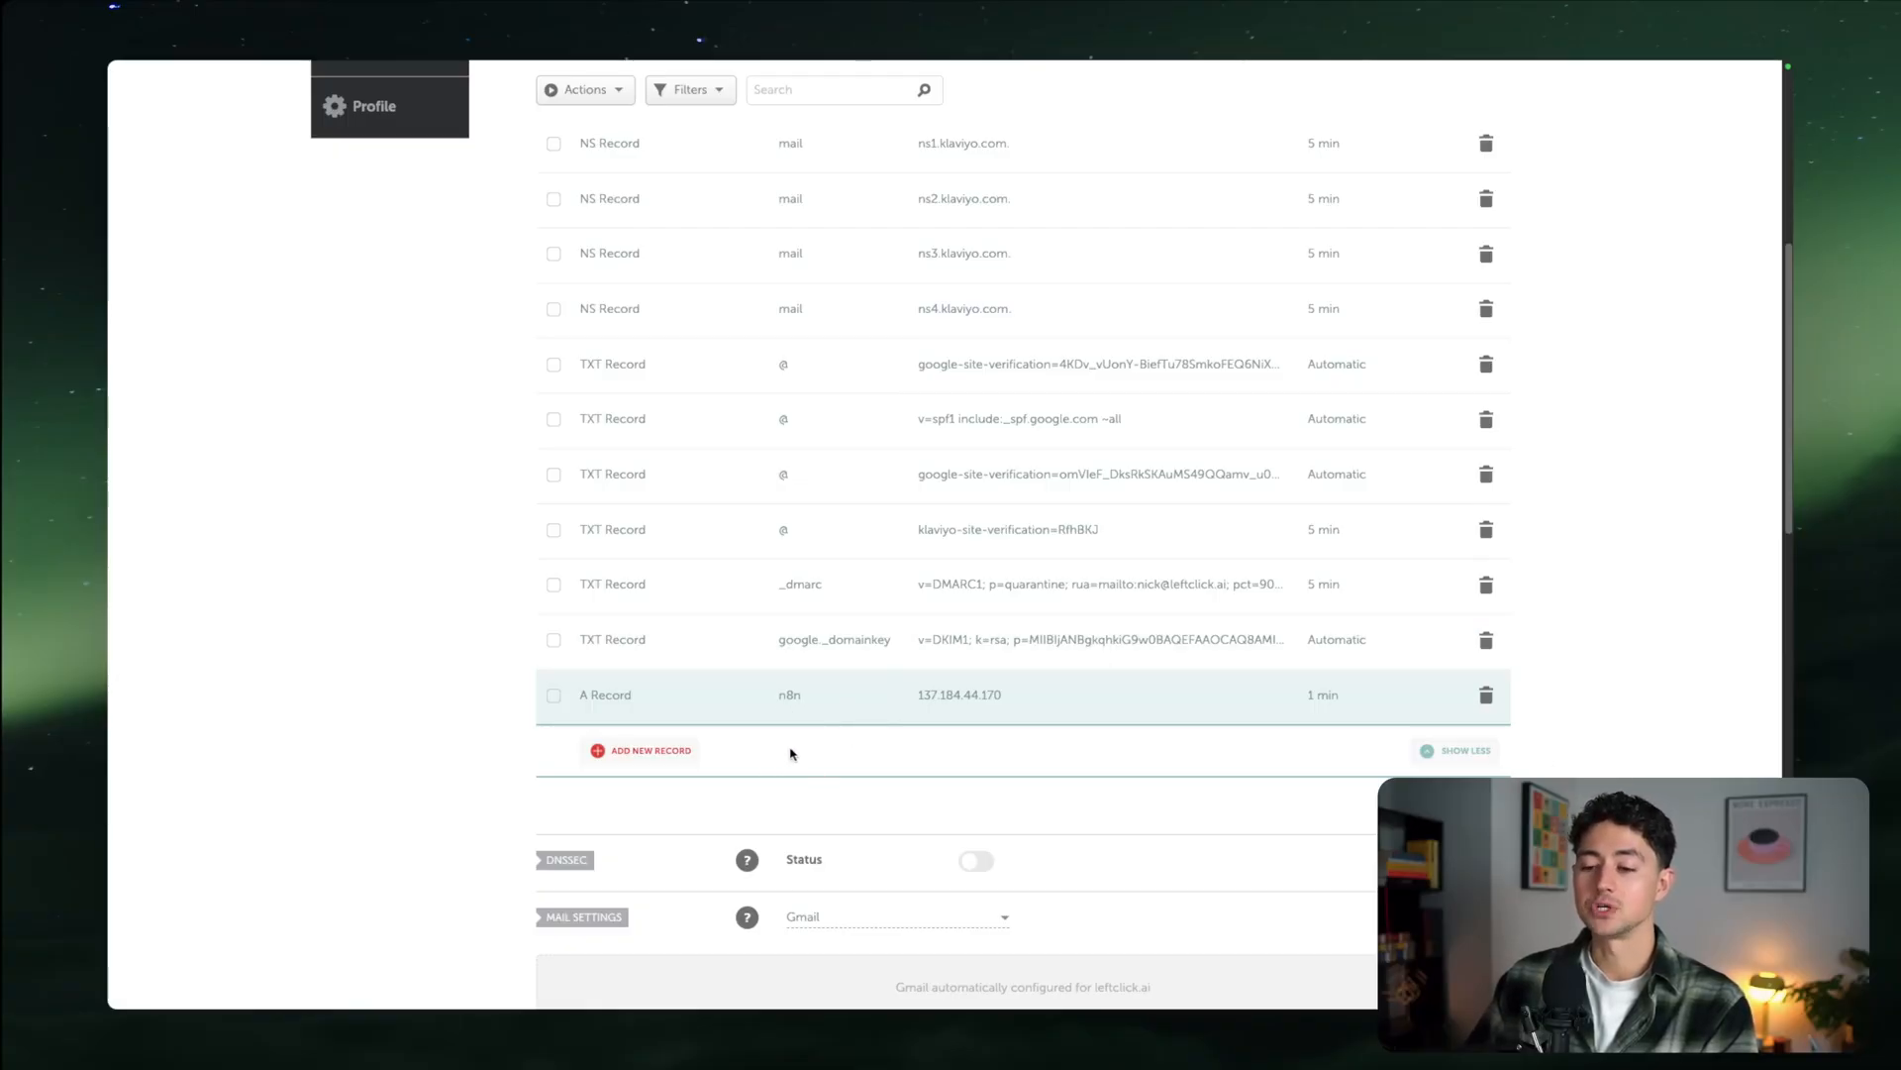
- Select the leftclick.ai domain name and return to the DigitalOcean droplet page
{"action": "scroll", "coordinate": [835, 721], "scroll_direction": "up", "scroll_amount": 6}
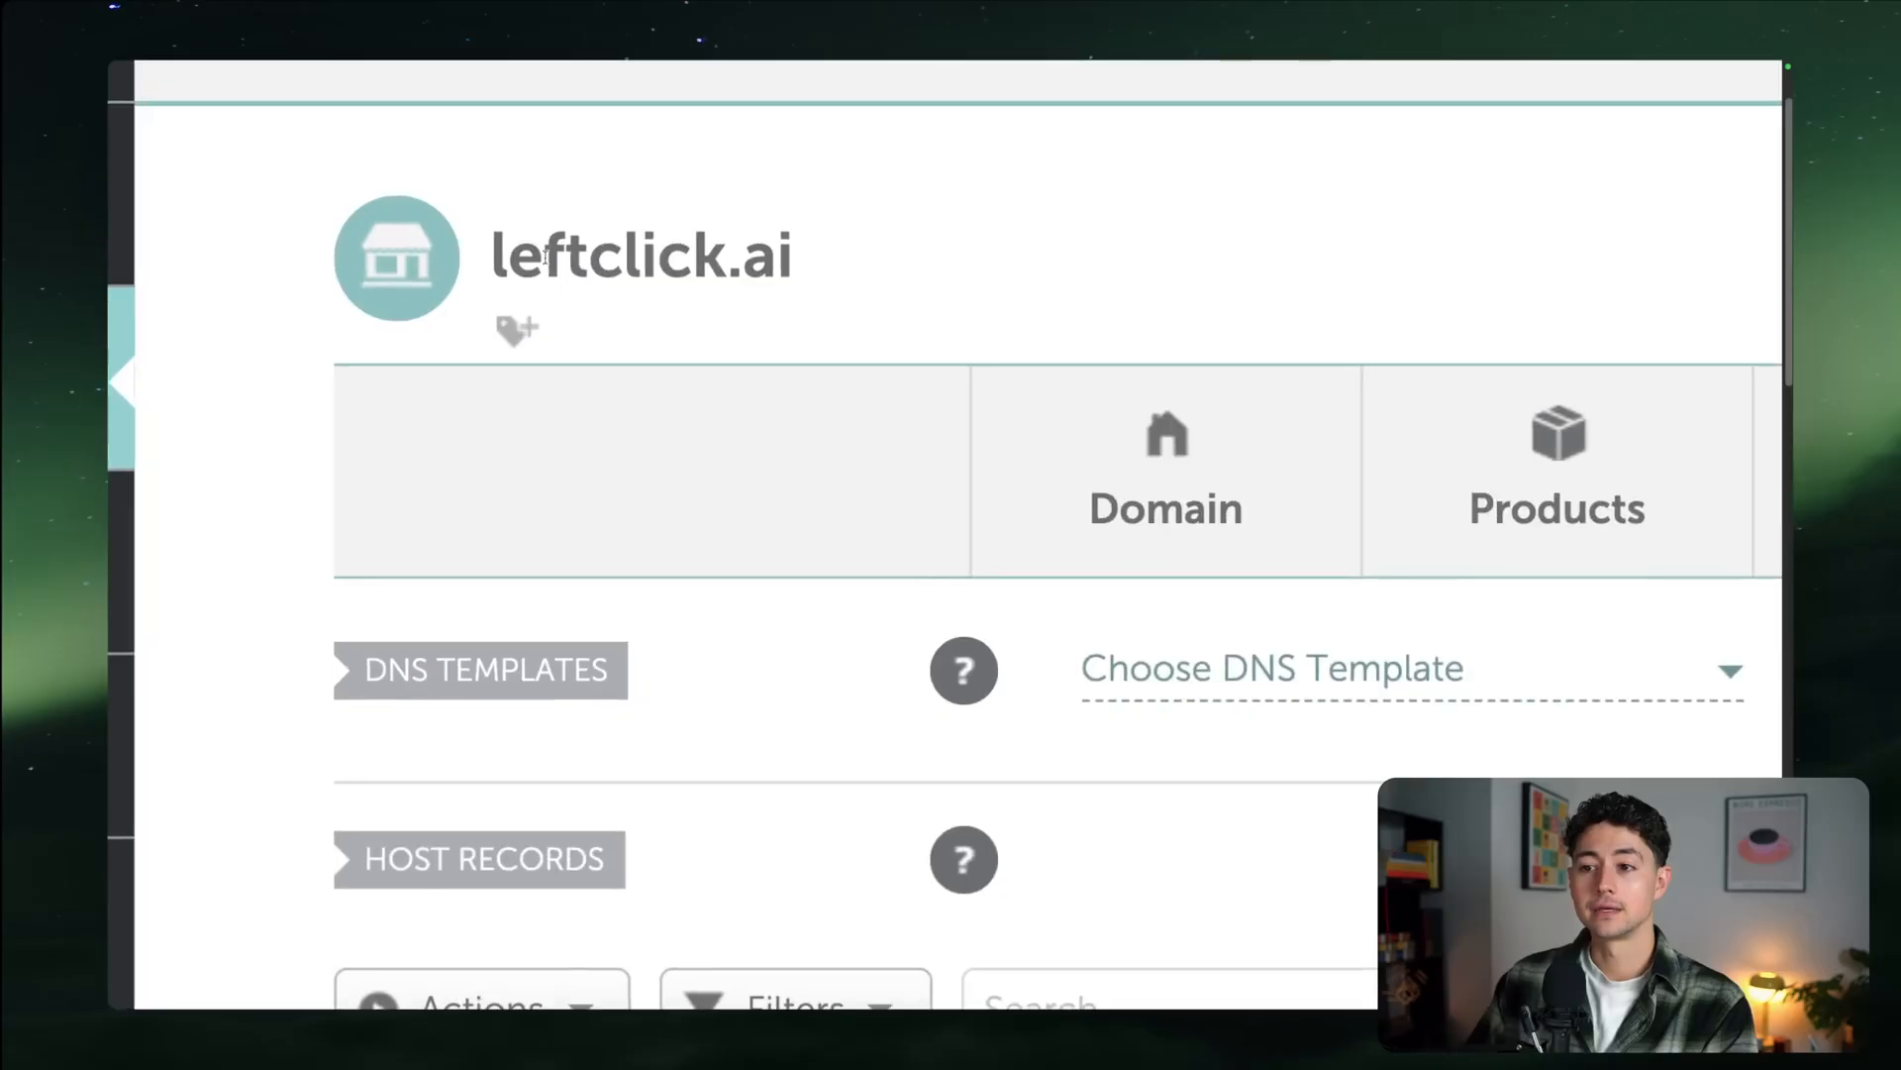
{"action": "left_click_drag", "start_coordinate": [587, 252], "coordinate": [764, 247]}
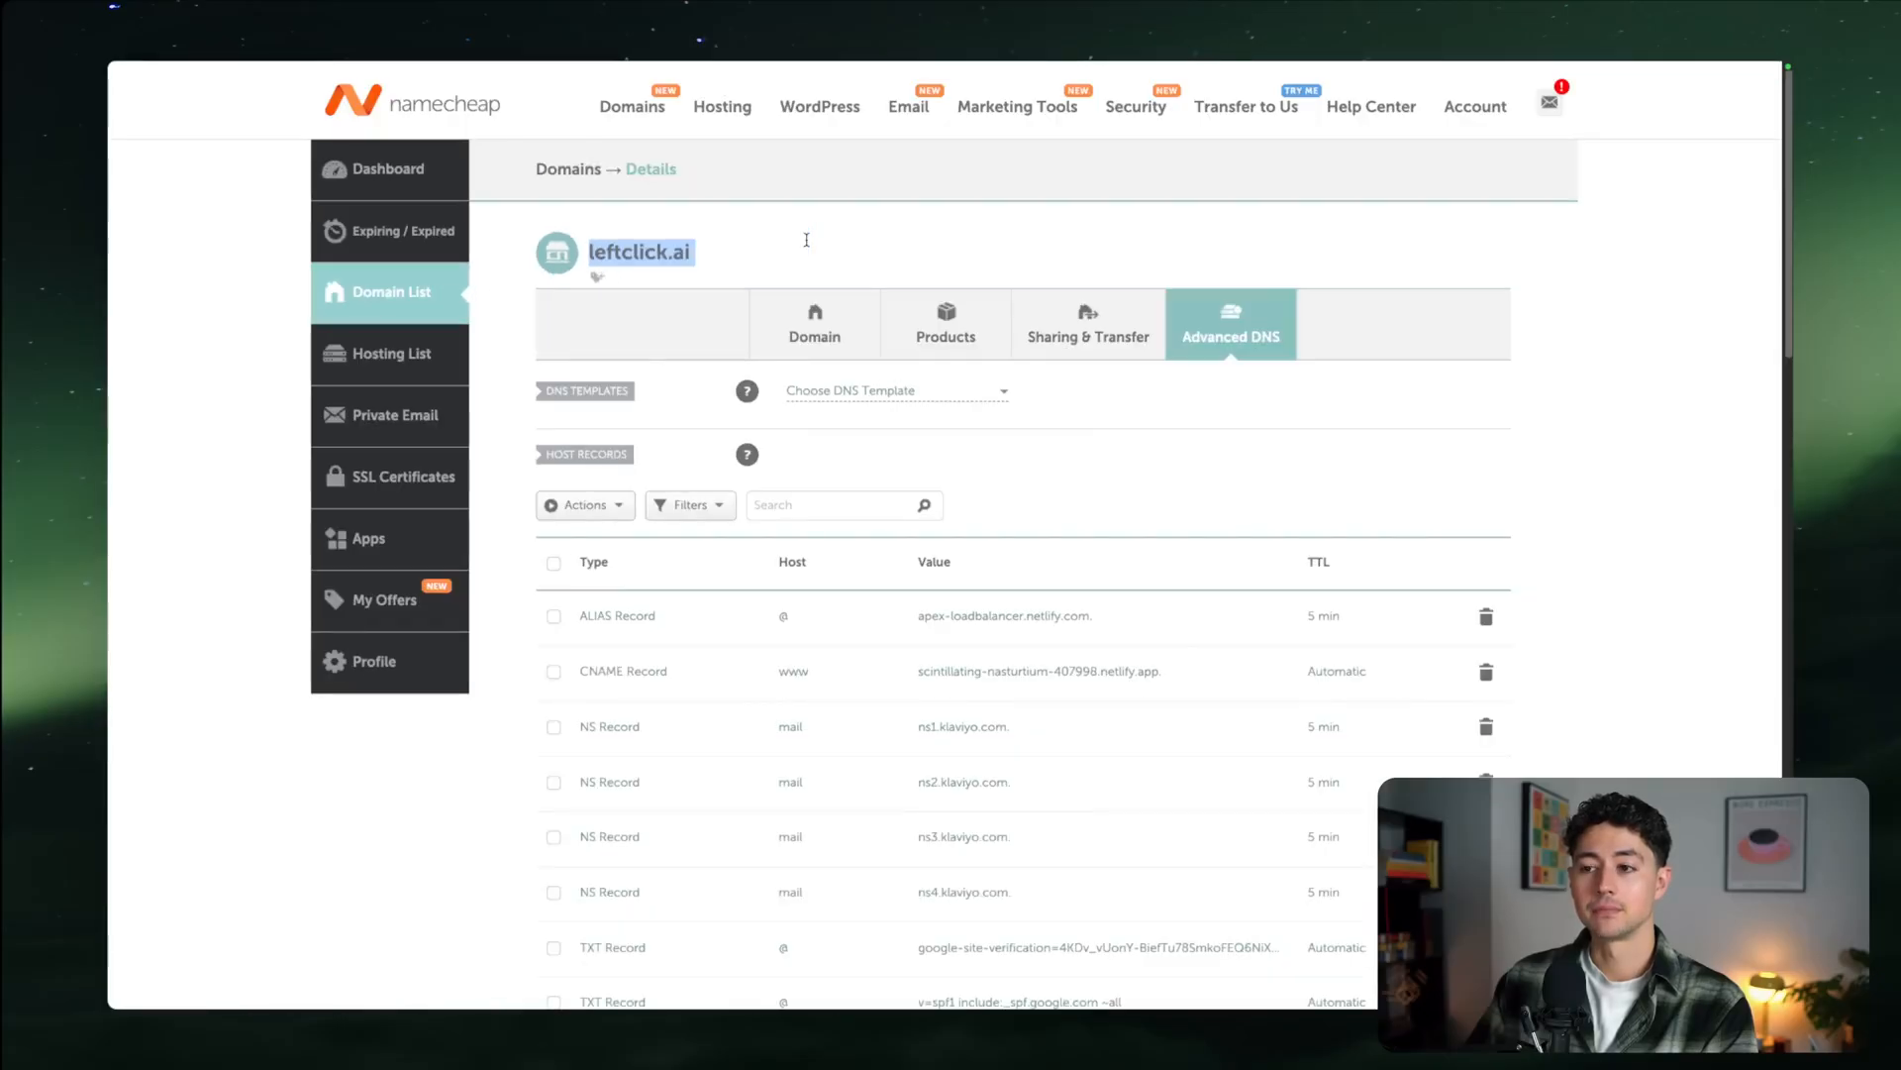
{"action": "scroll", "coordinate": [963, 389], "scroll_direction": "down", "scroll_amount": 6}
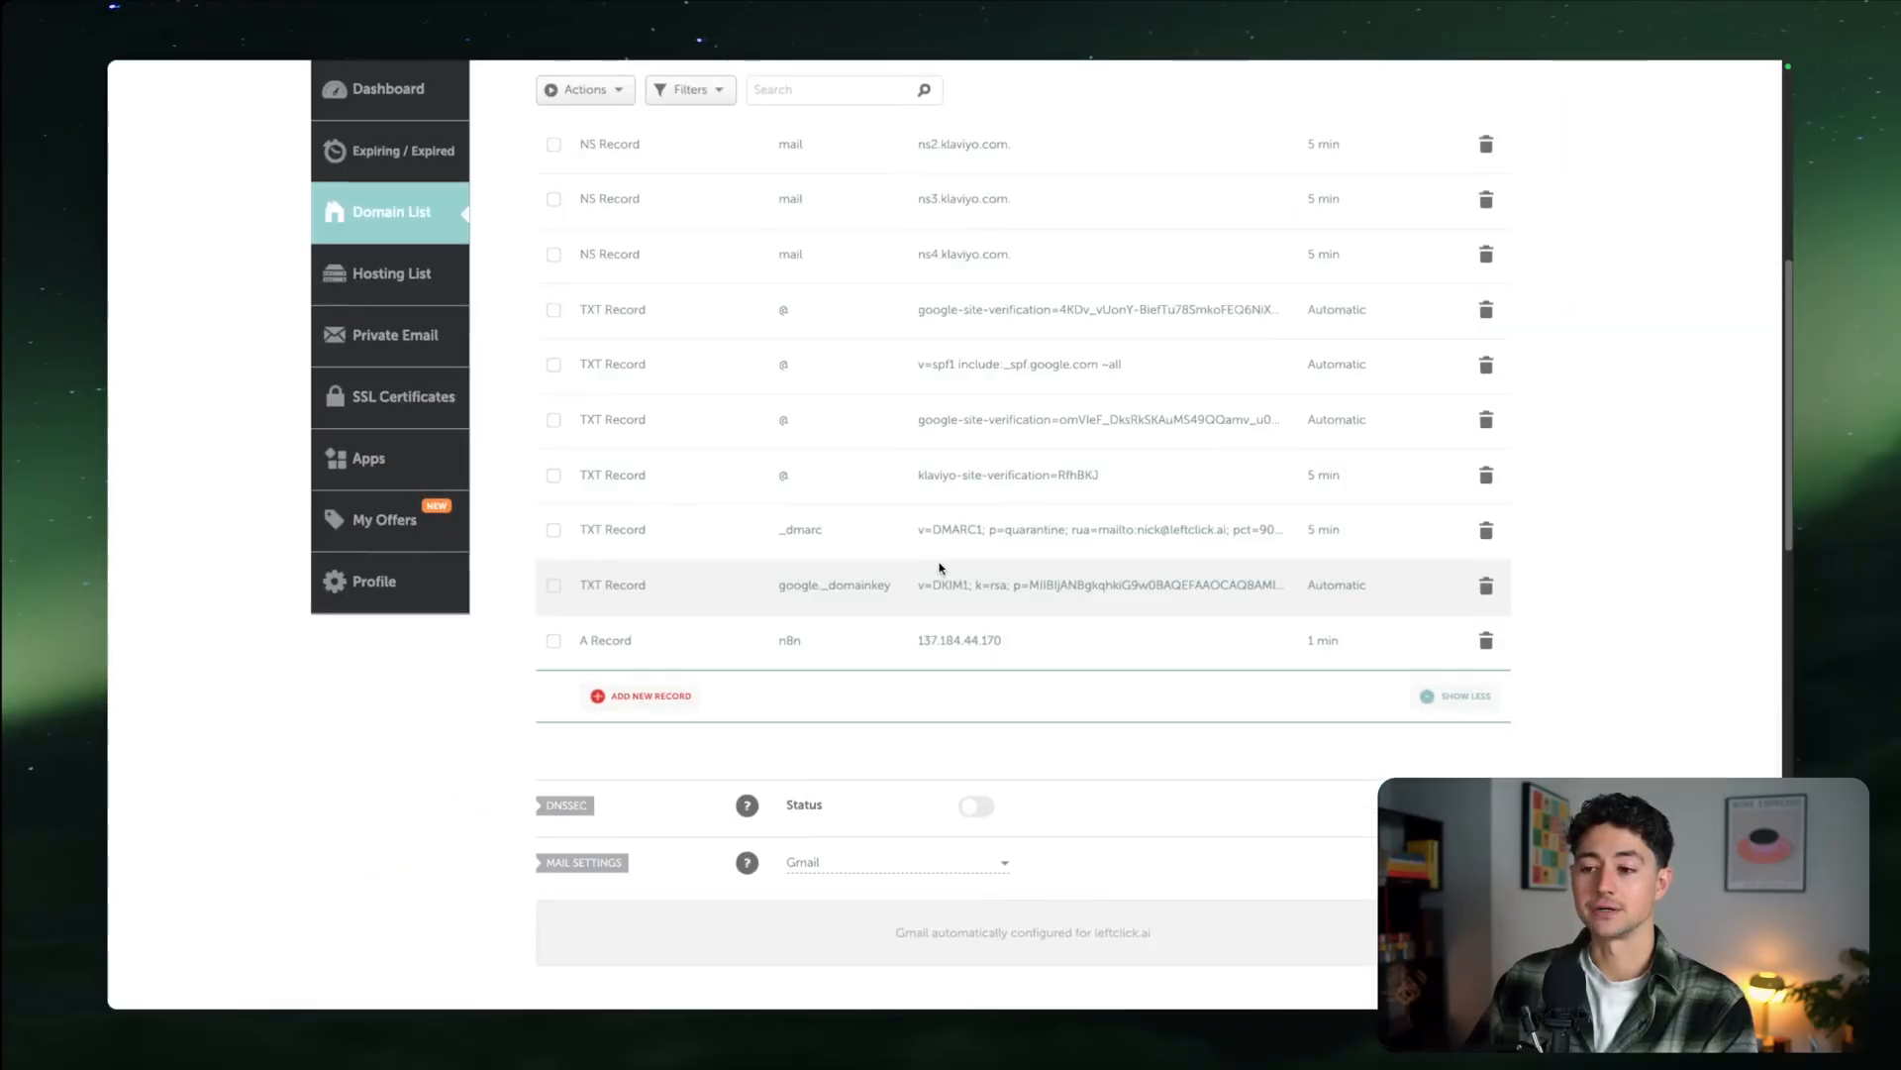
{"action": "key", "text": "ctrl+Right"}
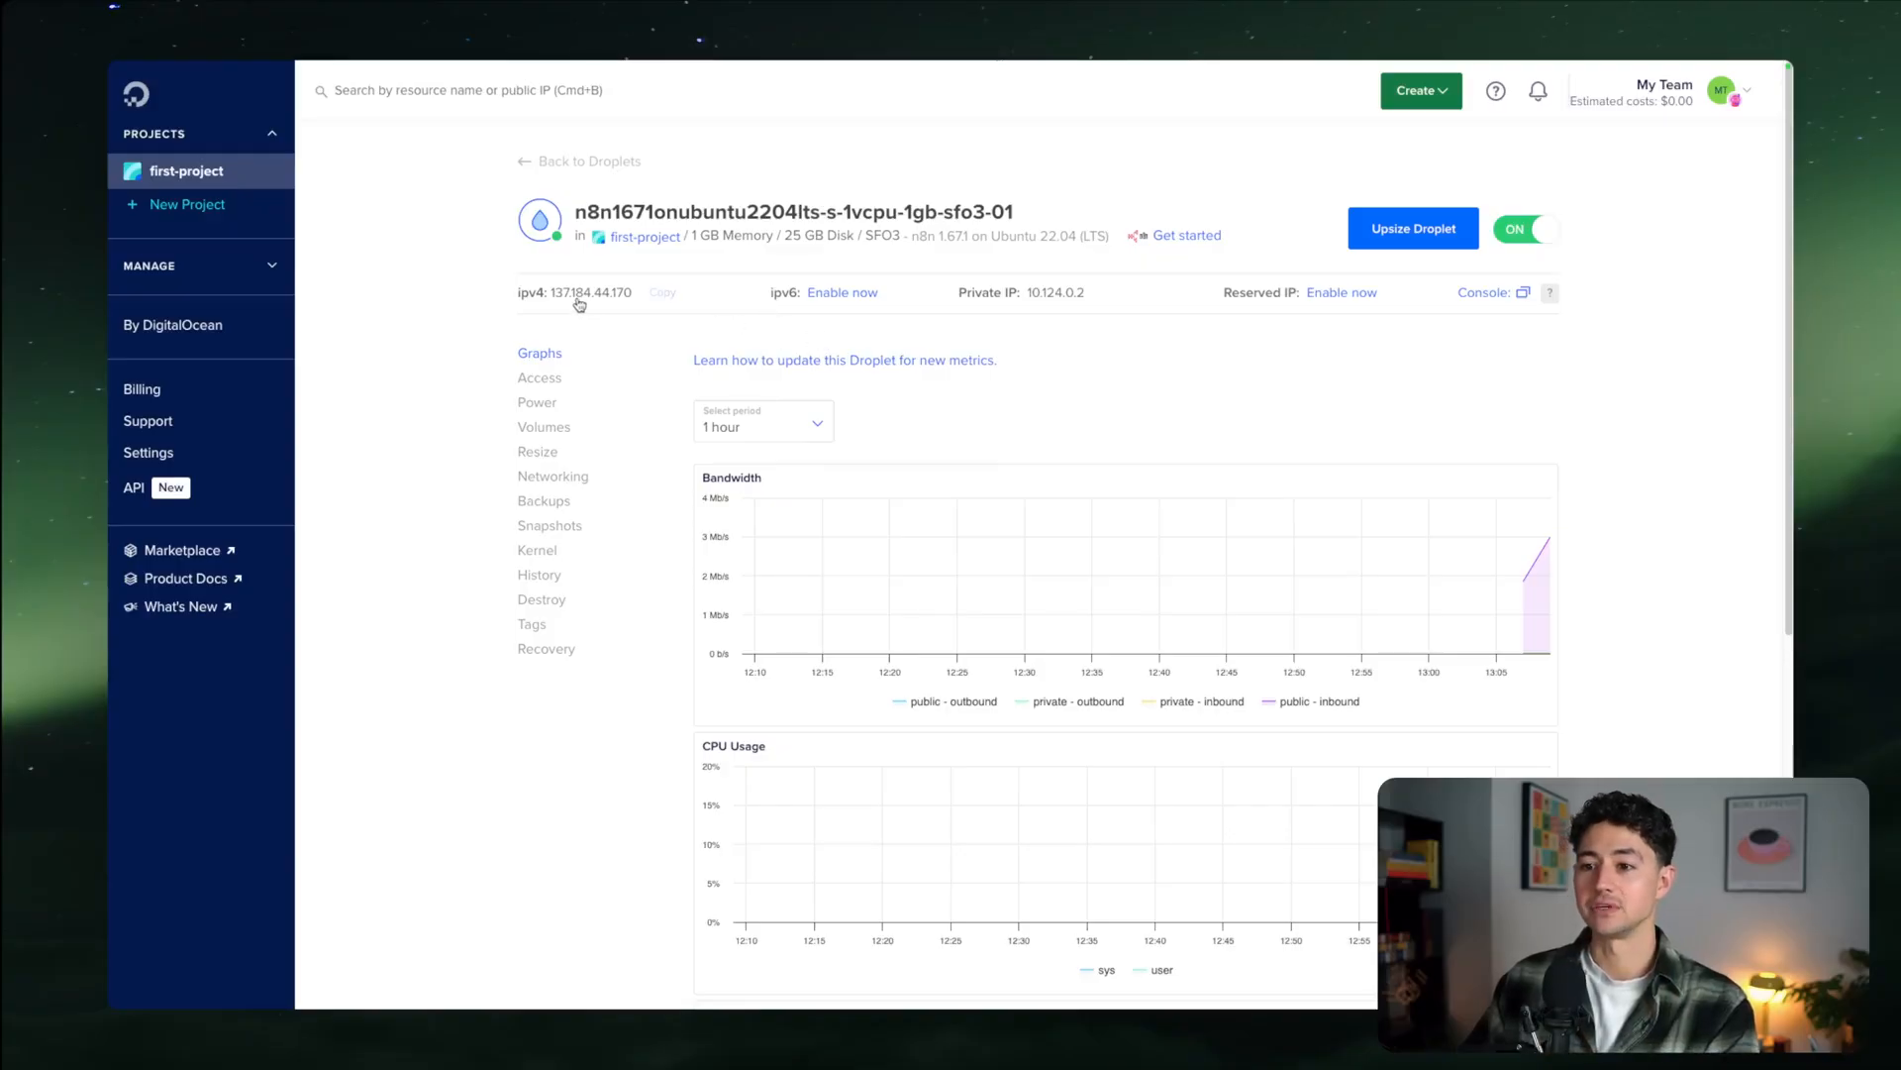
- In the droplet console, submit leftclick.ai as the domain and enter the Let's Encrypt email
{"action": "mouse_move", "coordinate": [608, 305]}
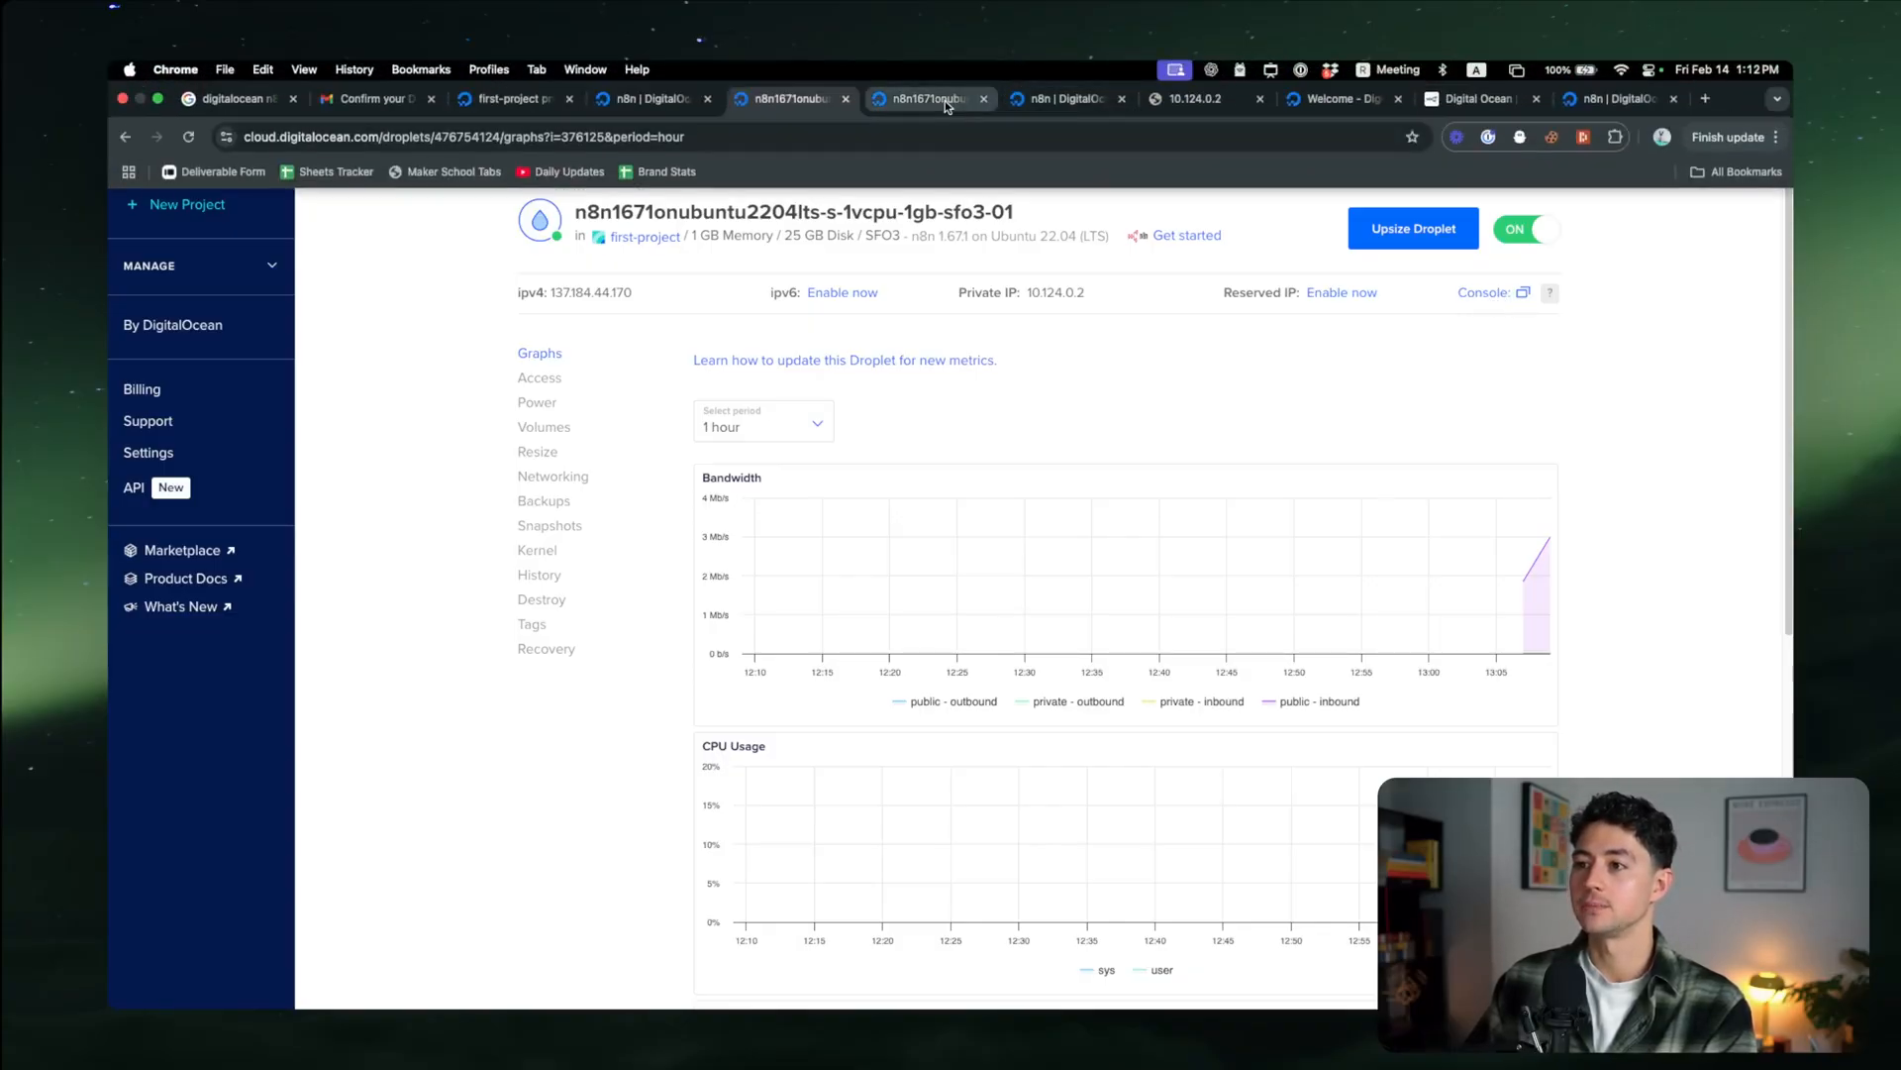
{"action": "left_click", "coordinate": [945, 99]}
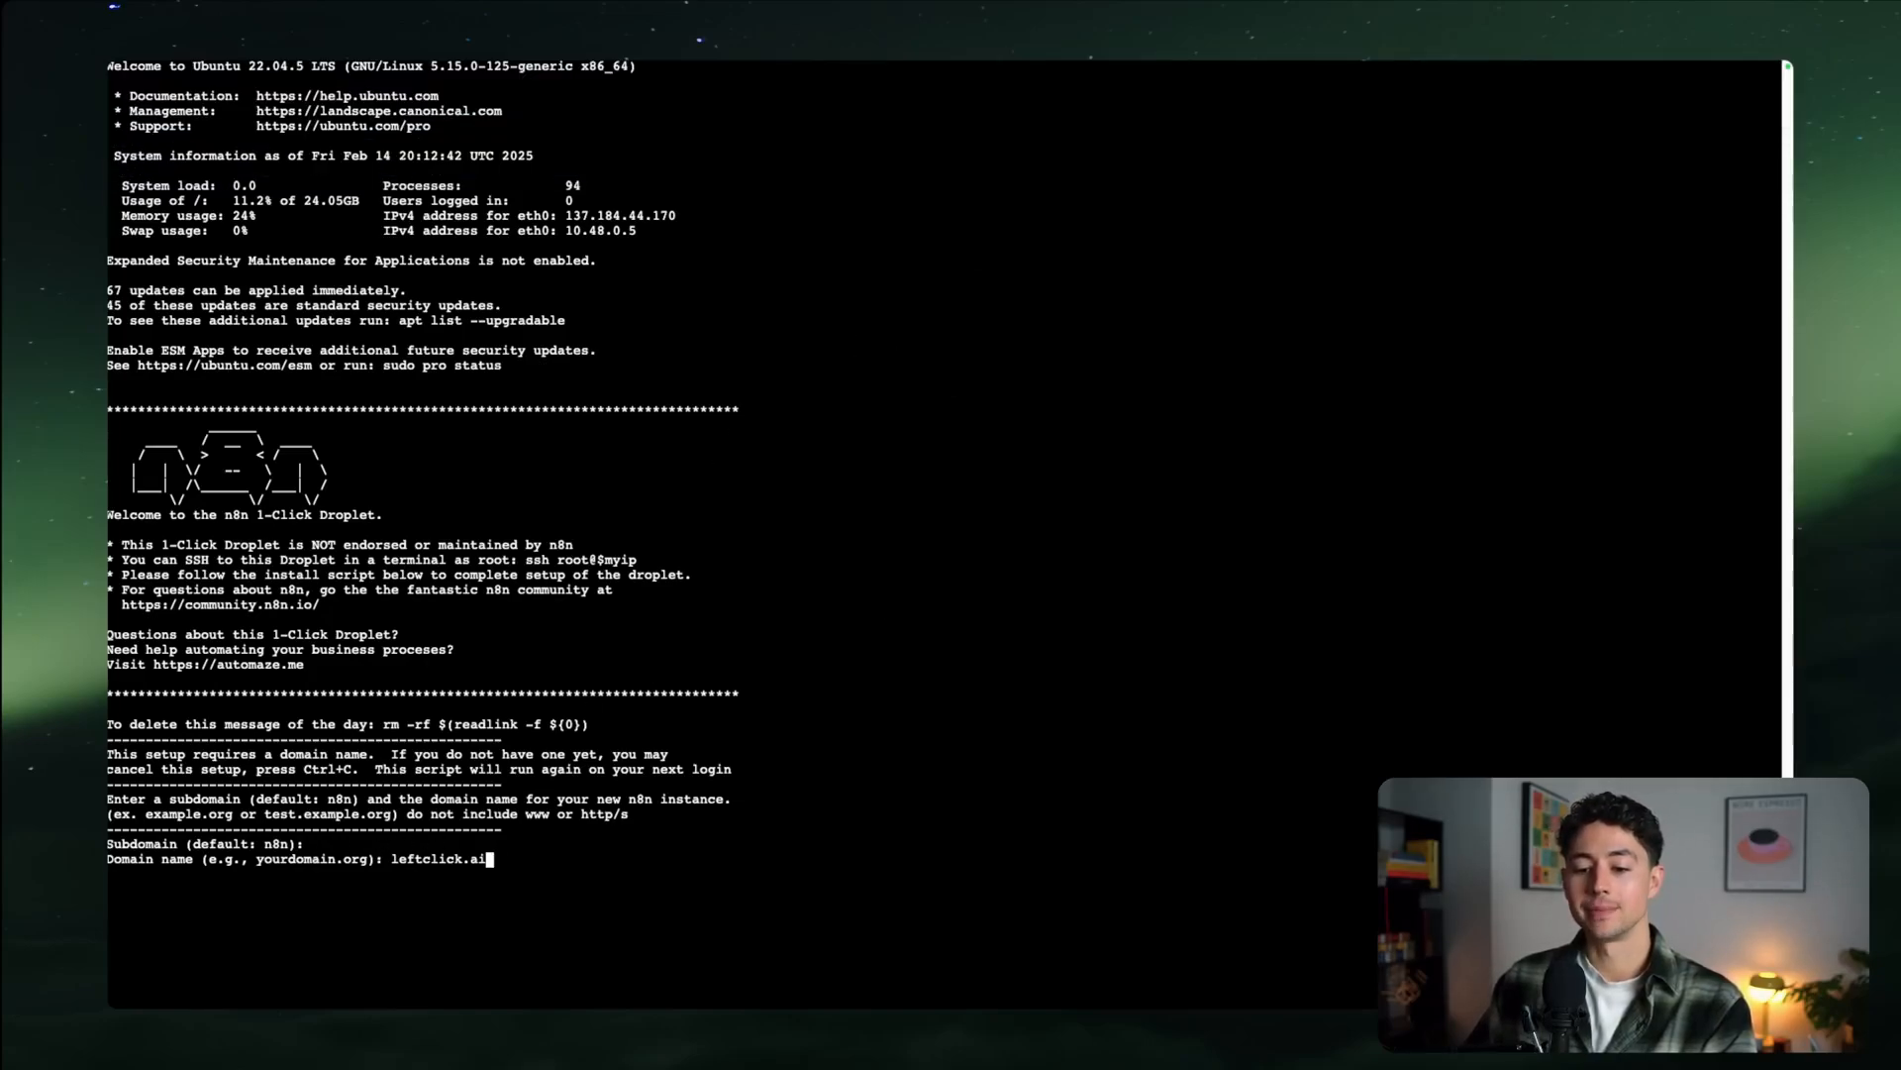
{"action": "key", "text": "Return"}
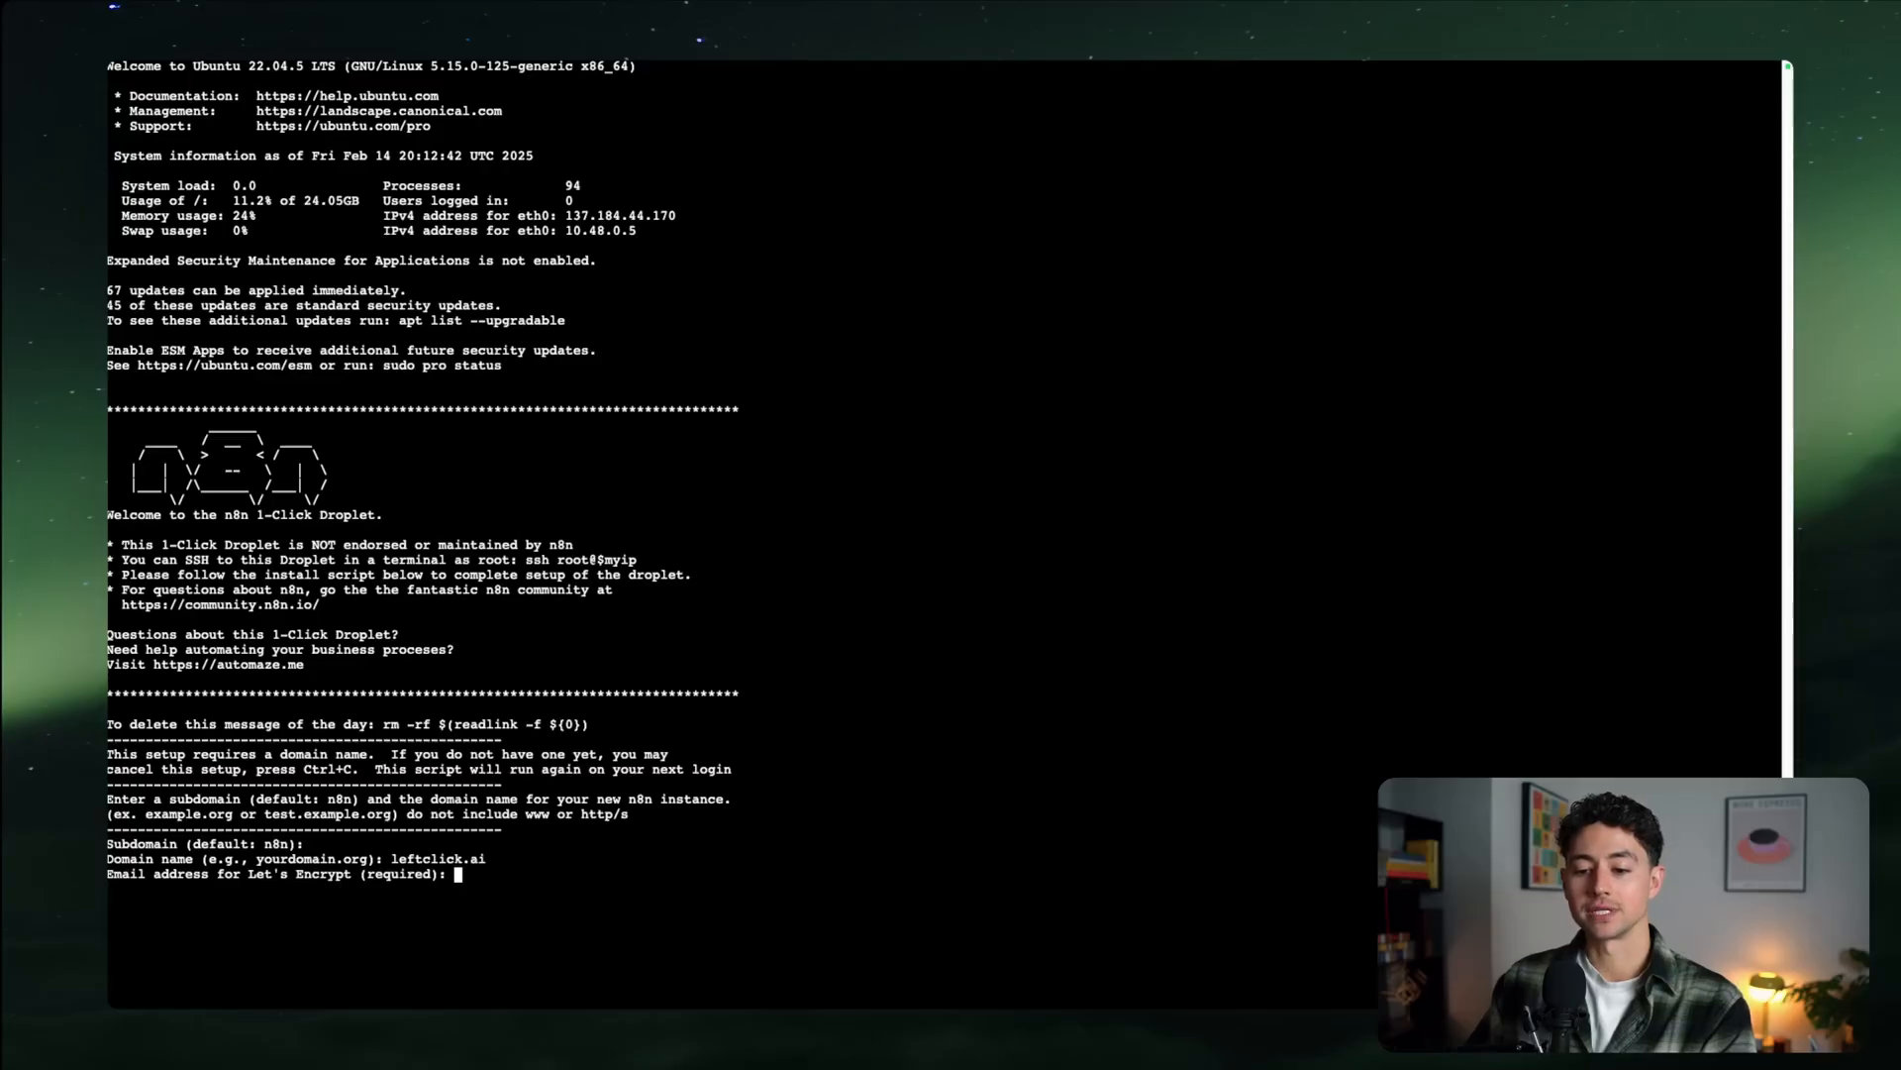
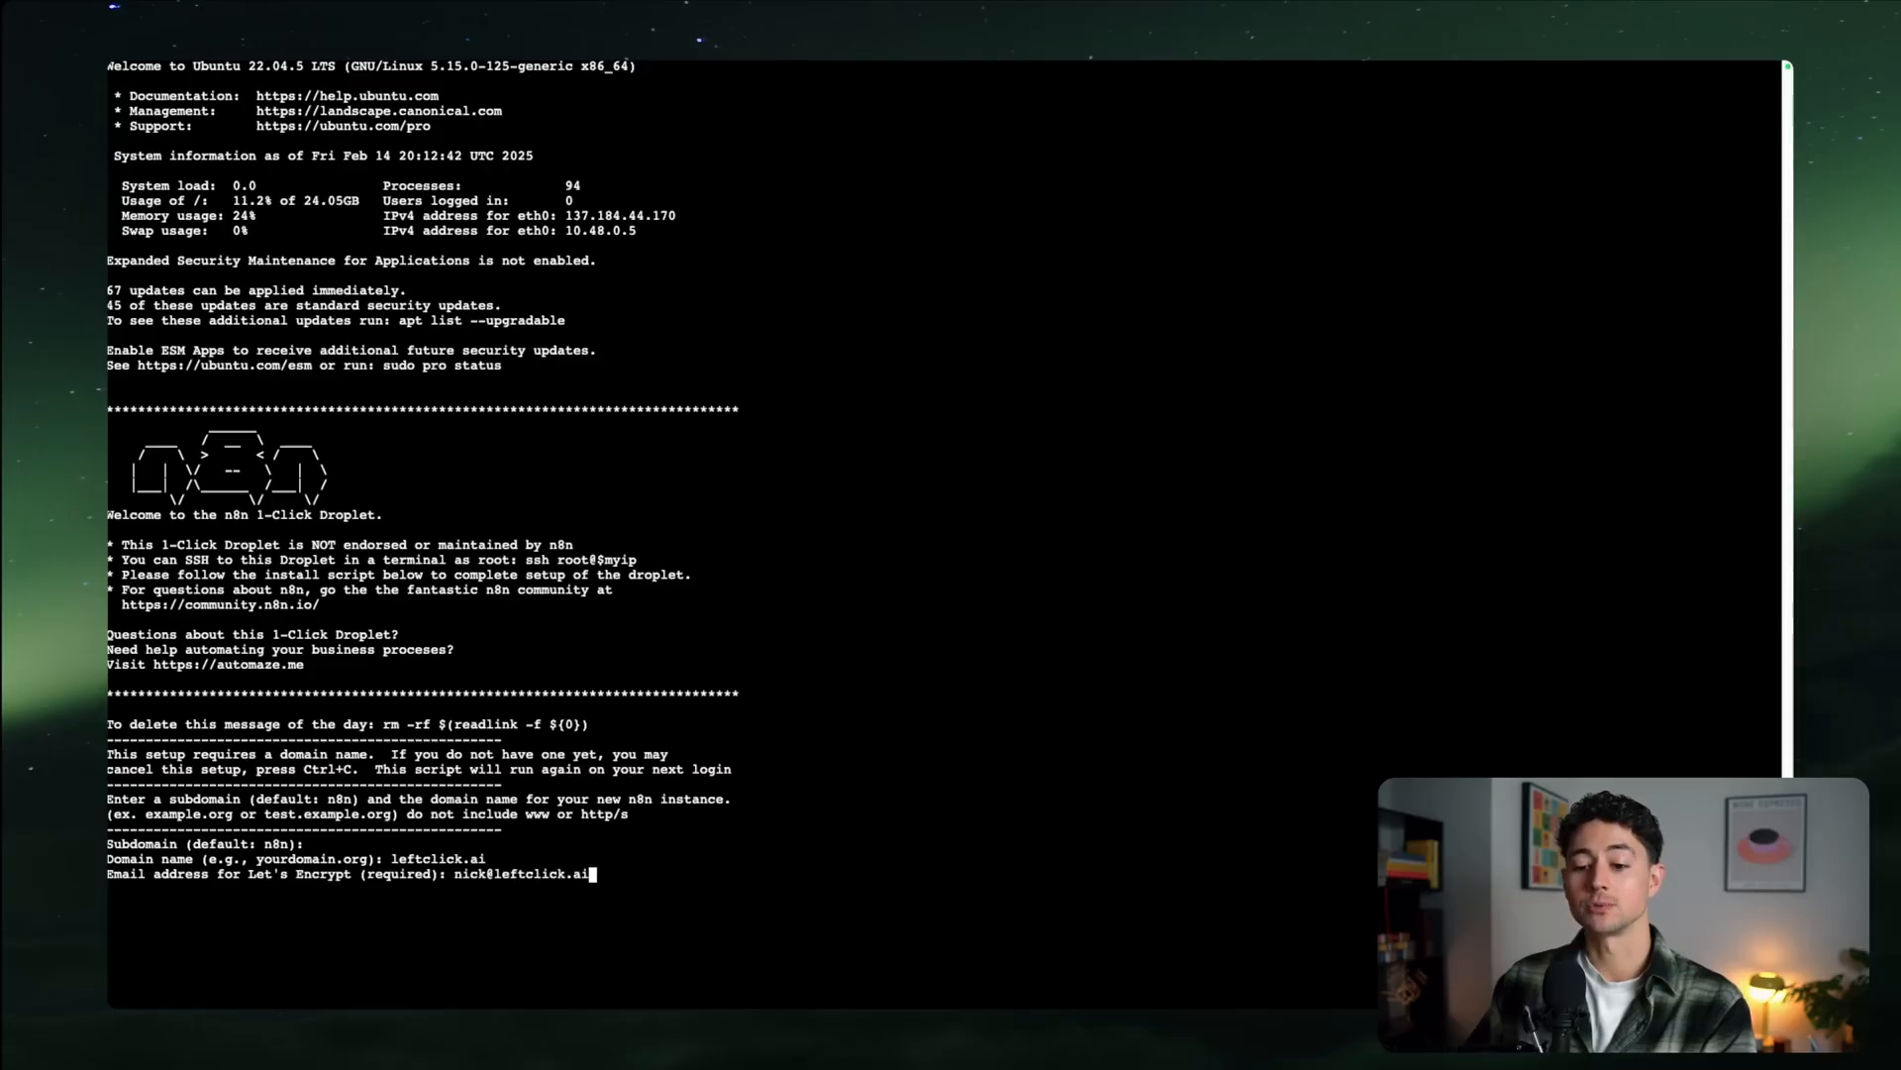
{"action": "key", "text": "Return"}
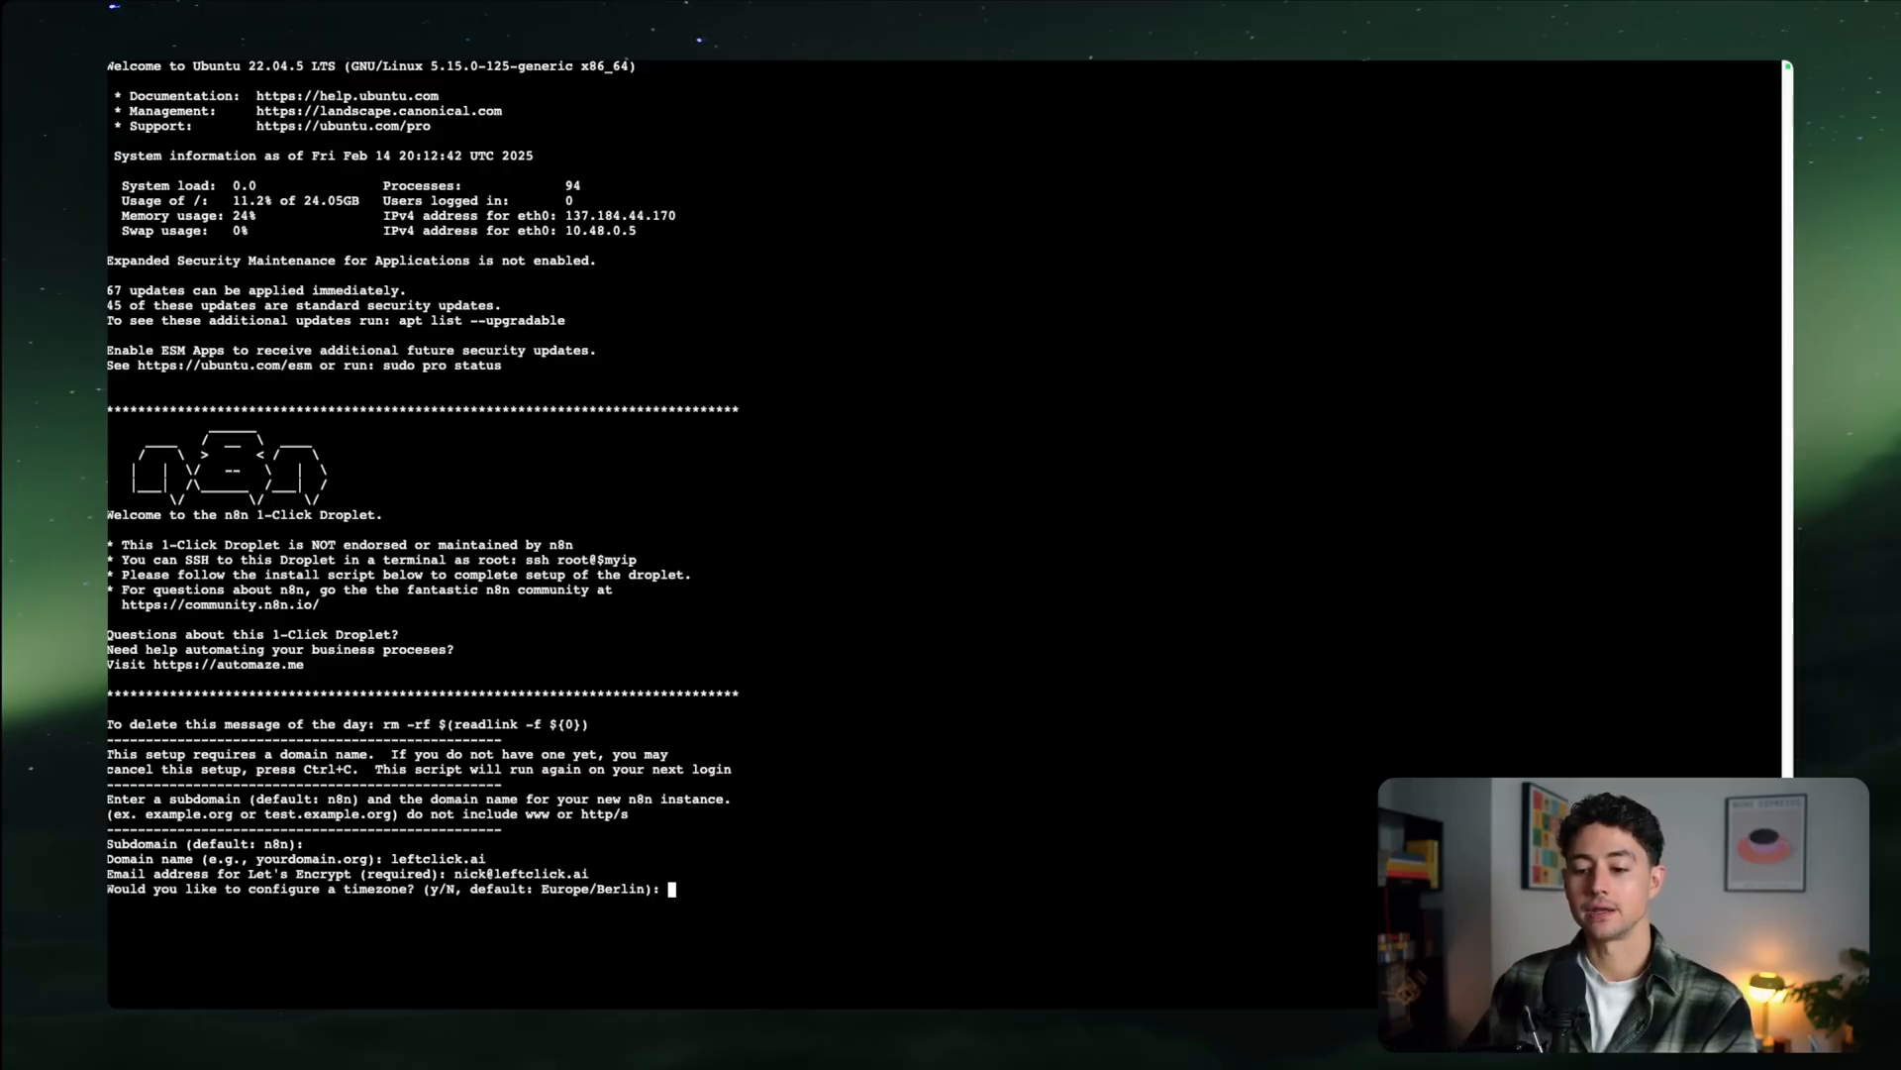
{"action": "type", "text": "N"}
{"action": "key", "text": "Return"}
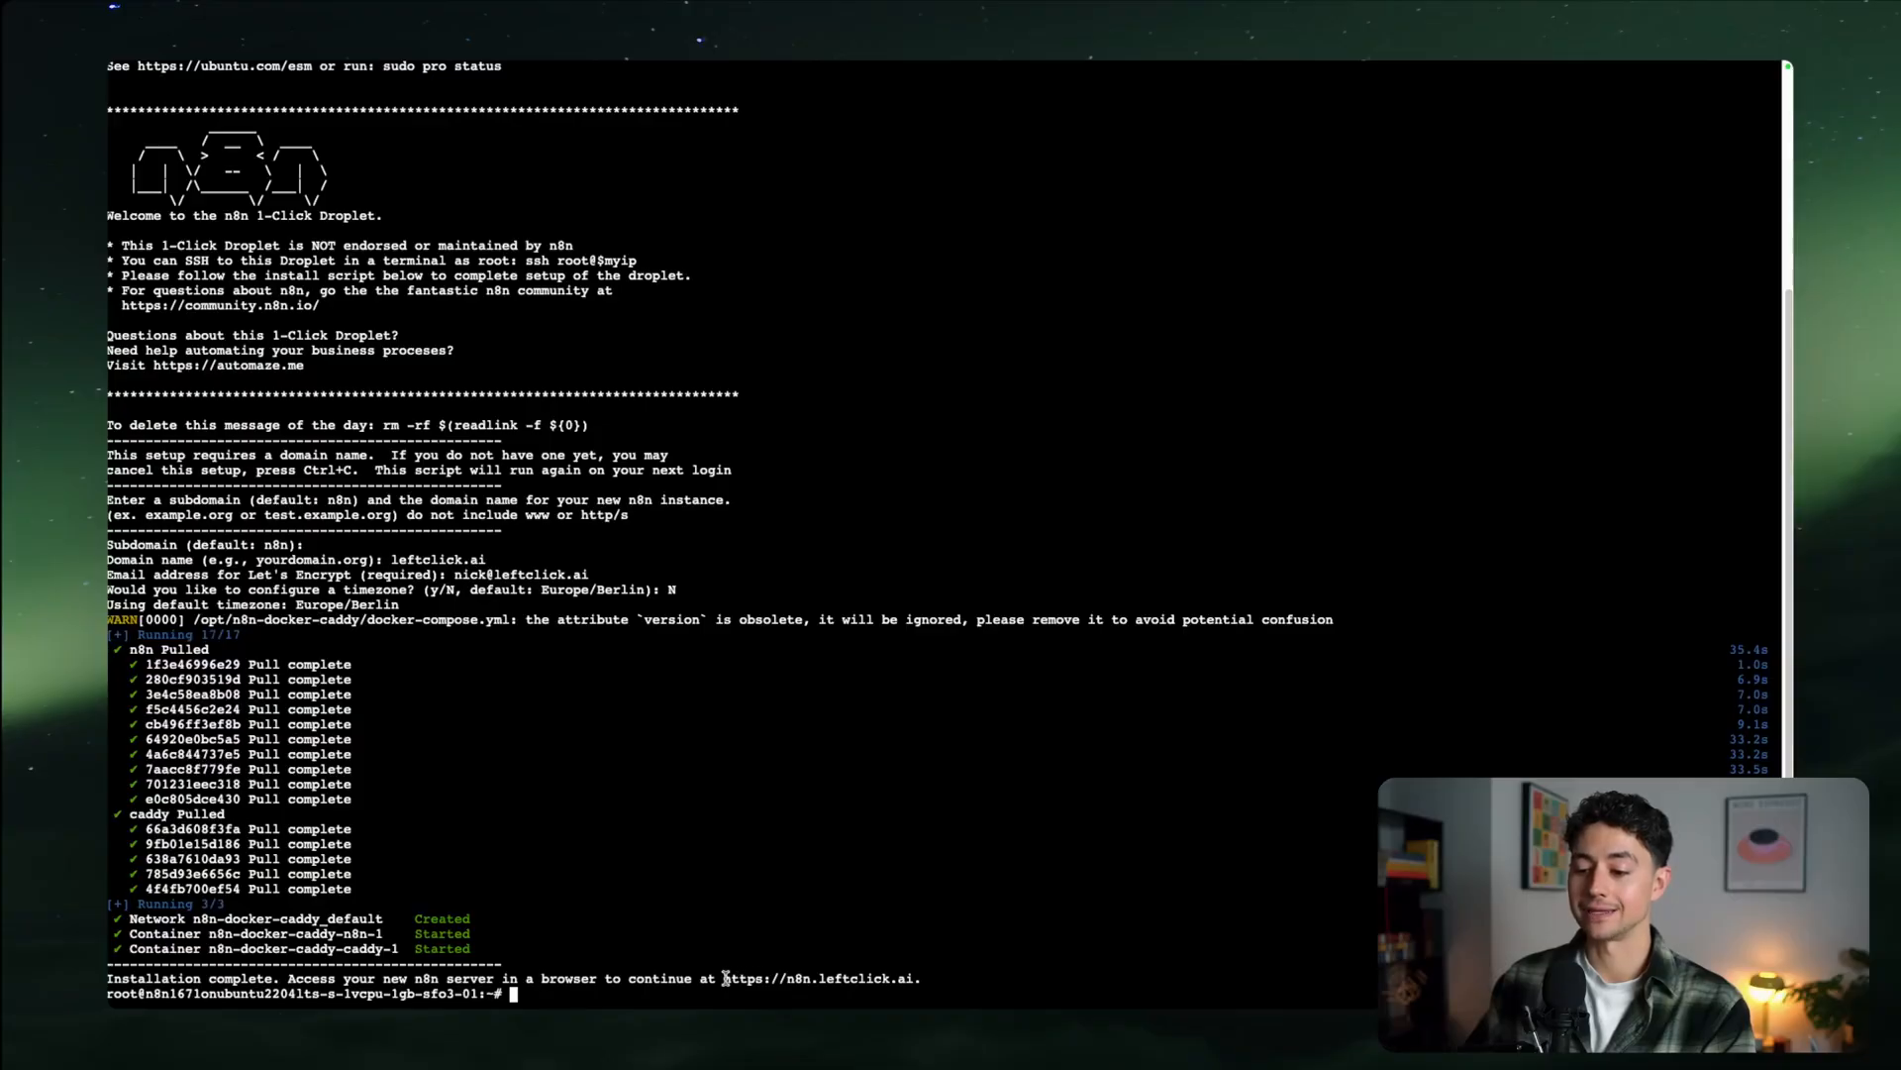
{"action": "left_click_drag", "start_coordinate": [724, 978], "coordinate": [913, 978]}
{"action": "key", "text": "super+c"}
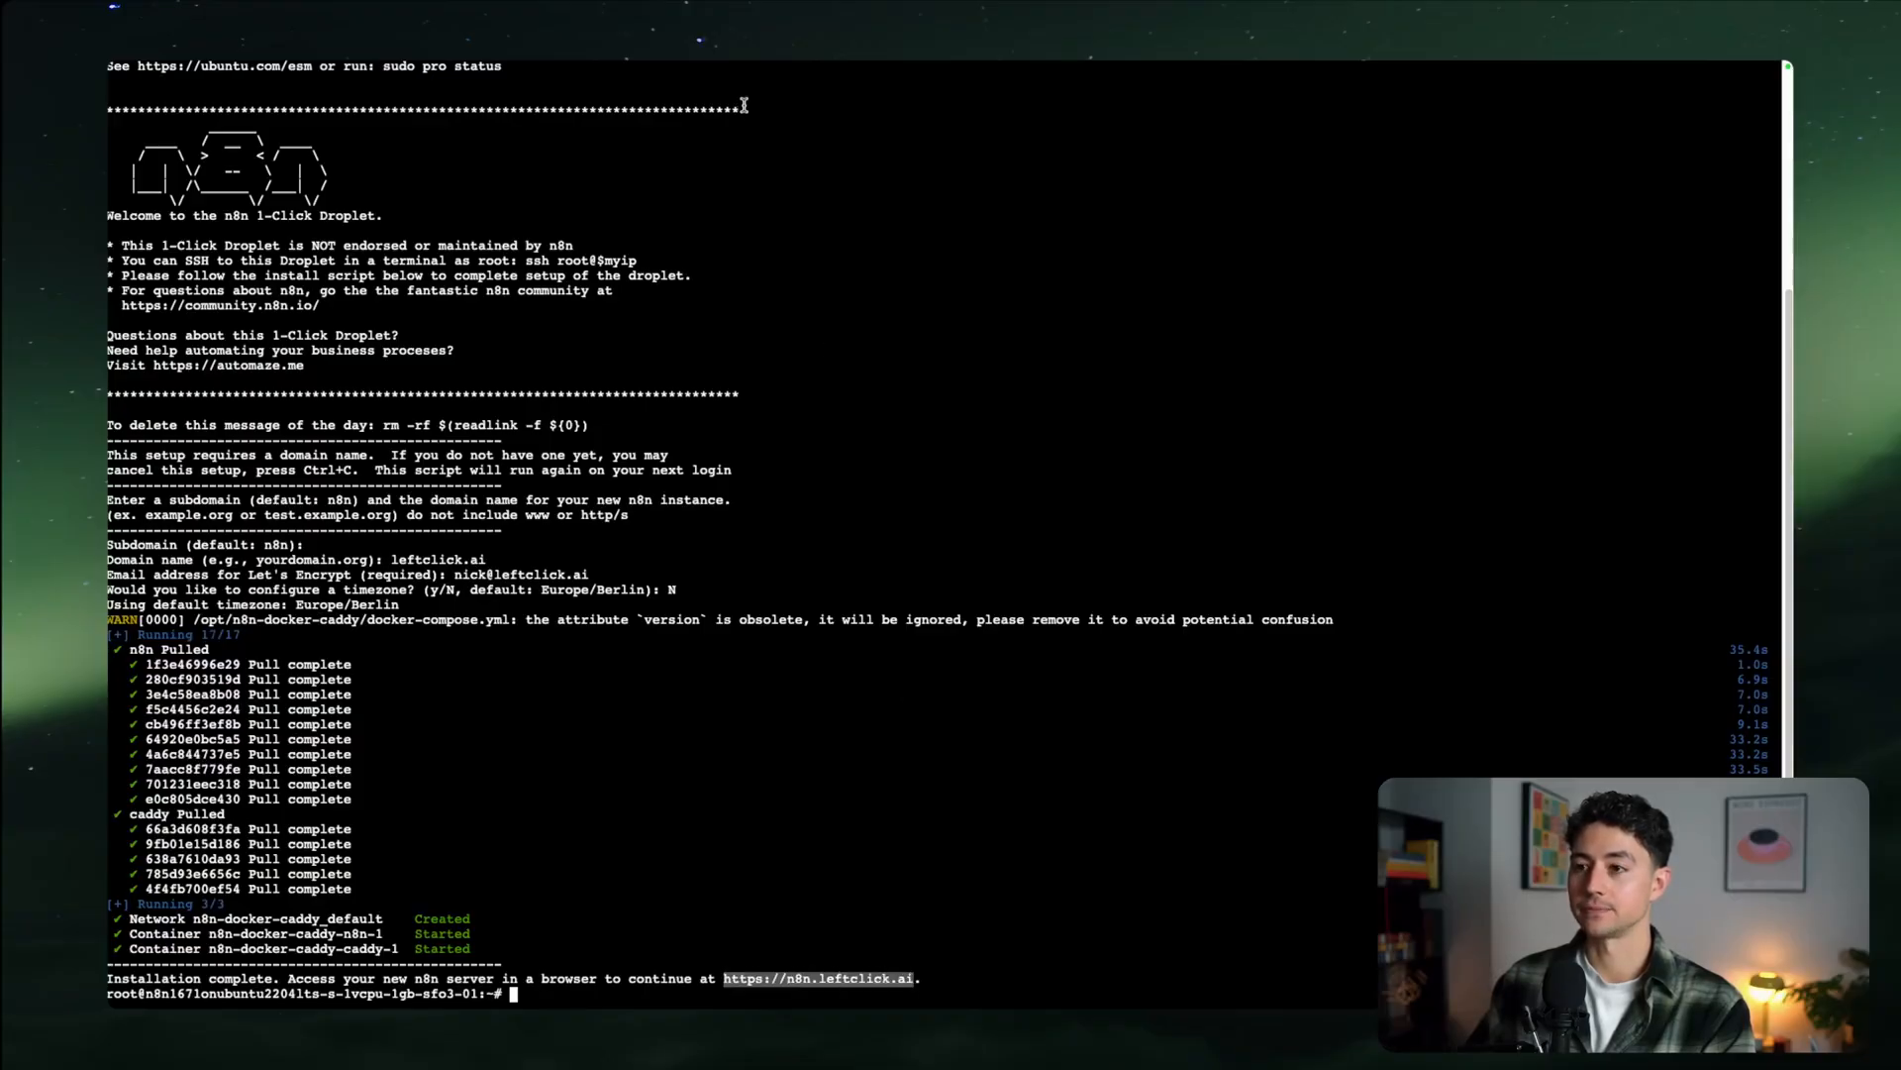
{"action": "key", "text": "super+t"}
{"action": "key", "text": "super+v"}
{"action": "key", "text": "Return"}
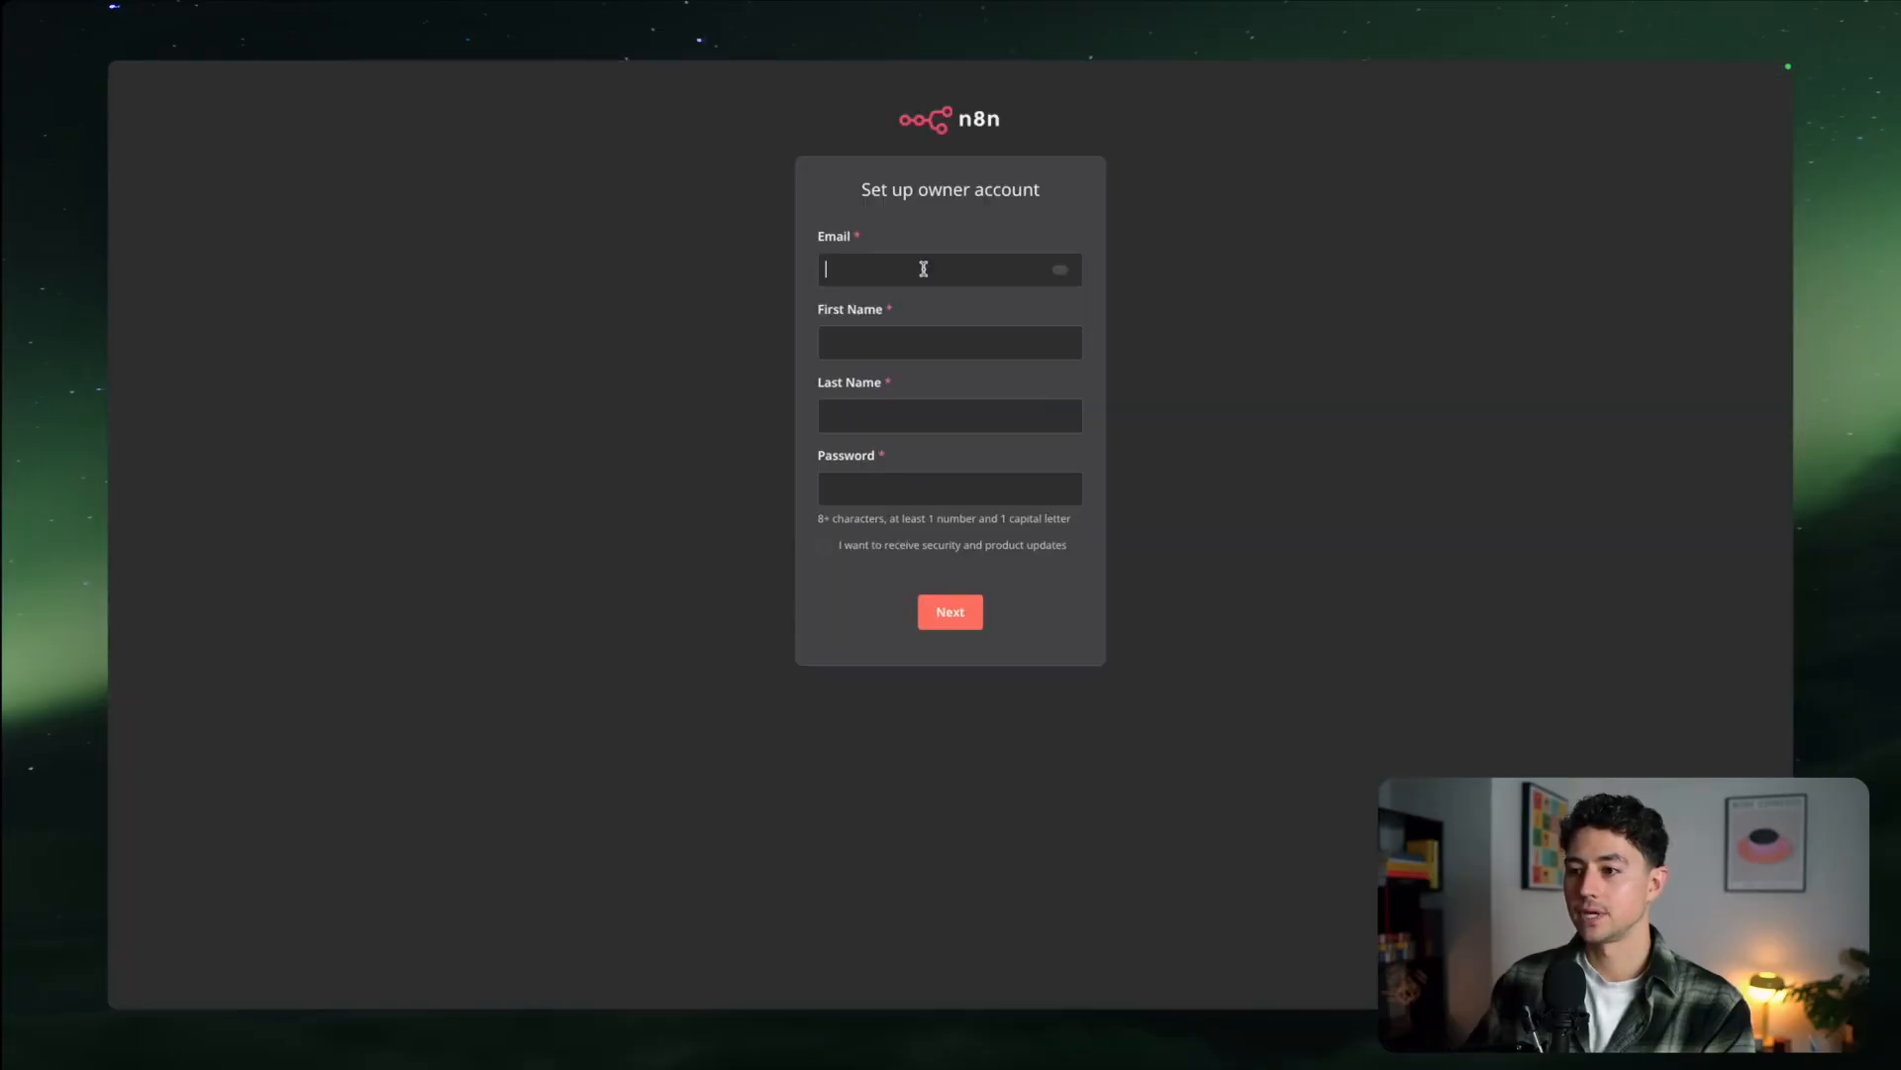
- Create the n8n owner account with the owner's email, first and last name, and password
{"action": "left_click", "coordinate": [925, 268]}
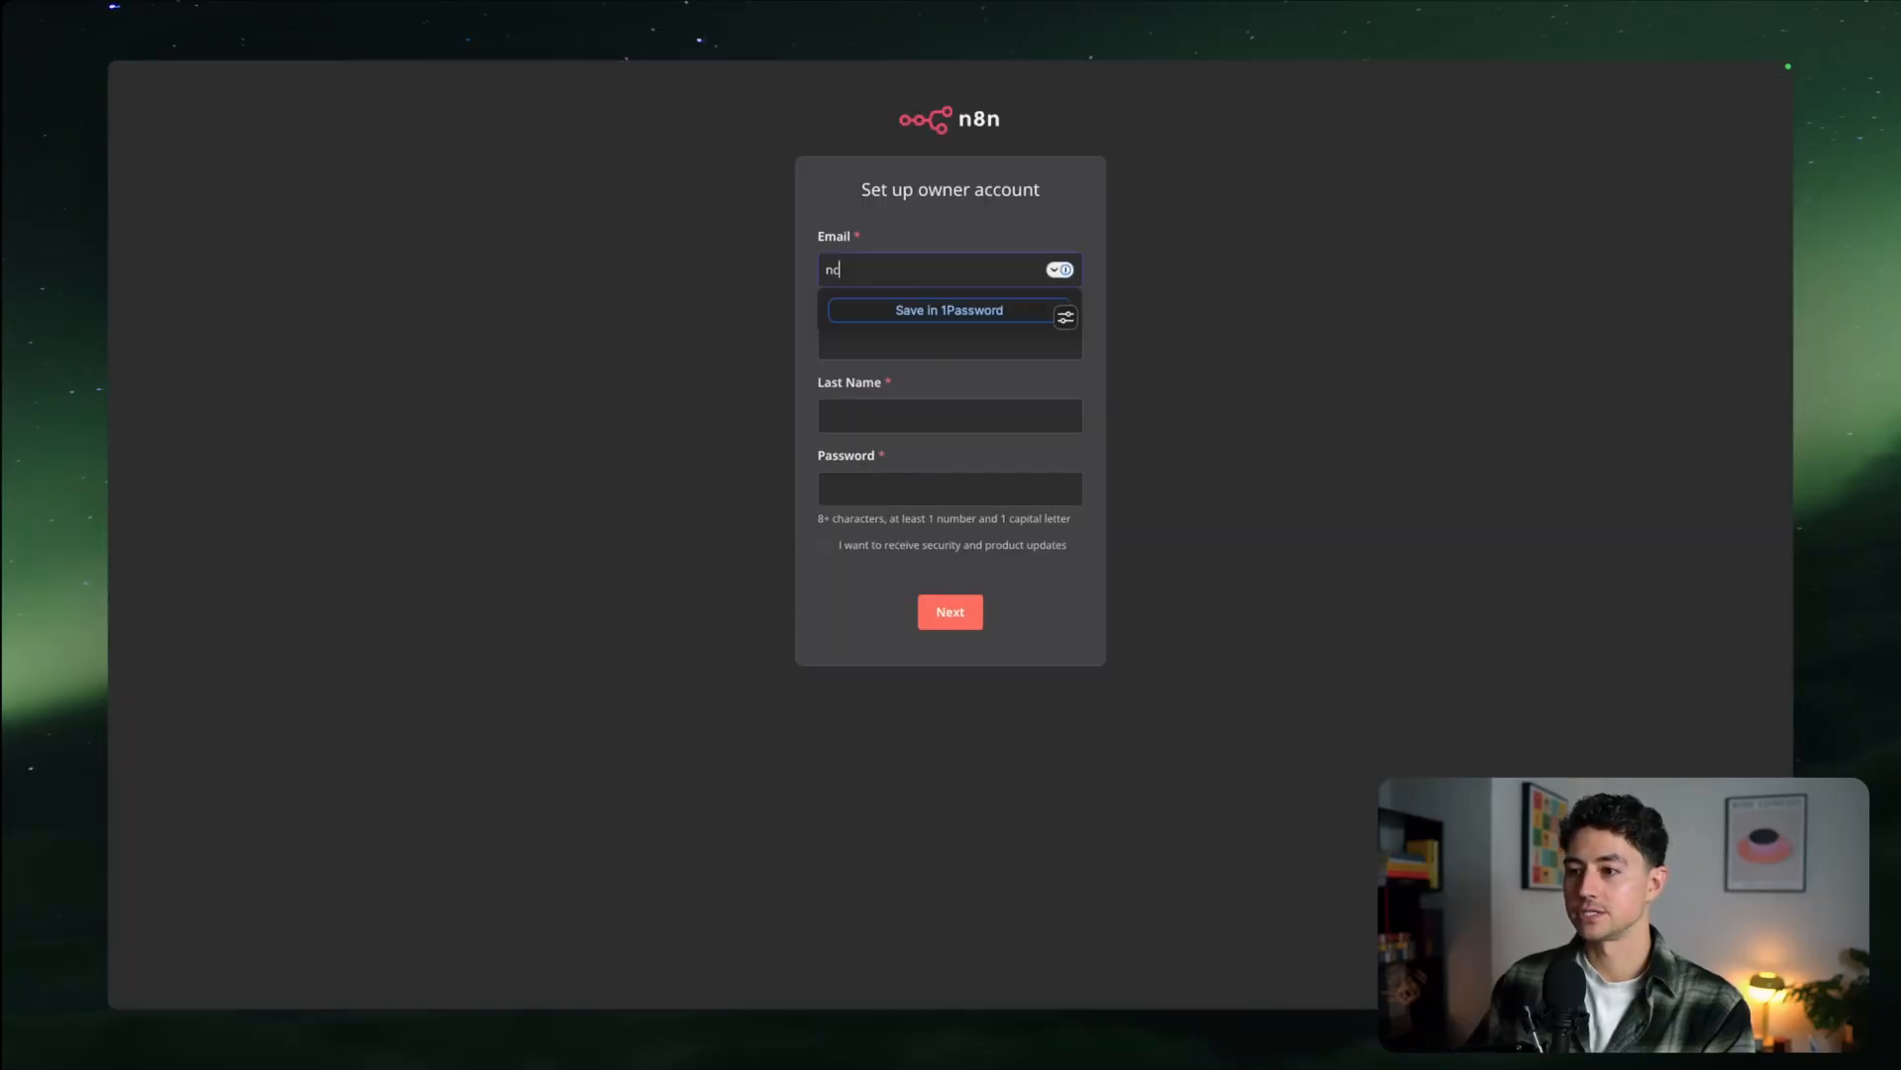
{"action": "key", "text": "Tab"}
{"action": "type", "text": "Nickolas"}
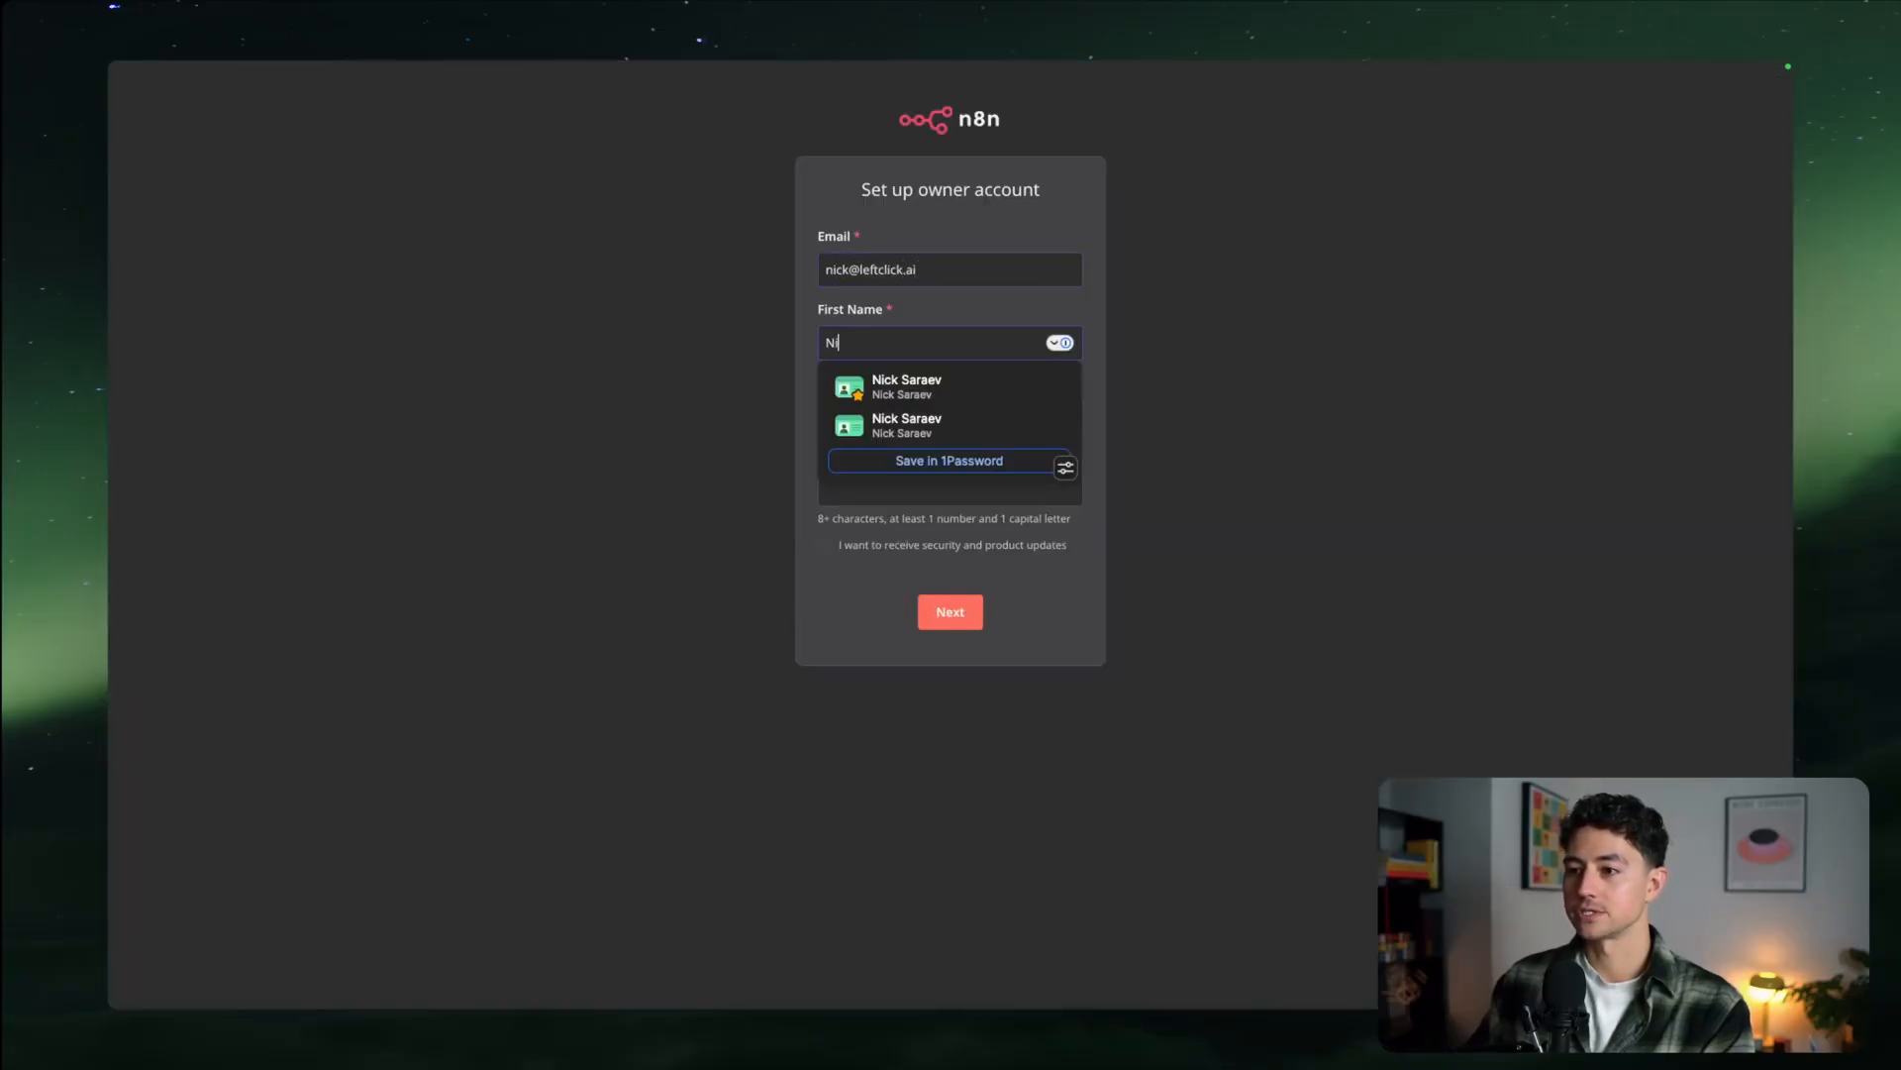
{"action": "key", "text": "Tab"}
{"action": "type", "text": "Saraev"}
{"action": "key", "text": "Tab"}
{"action": "type", "text": "•••••••••••"}
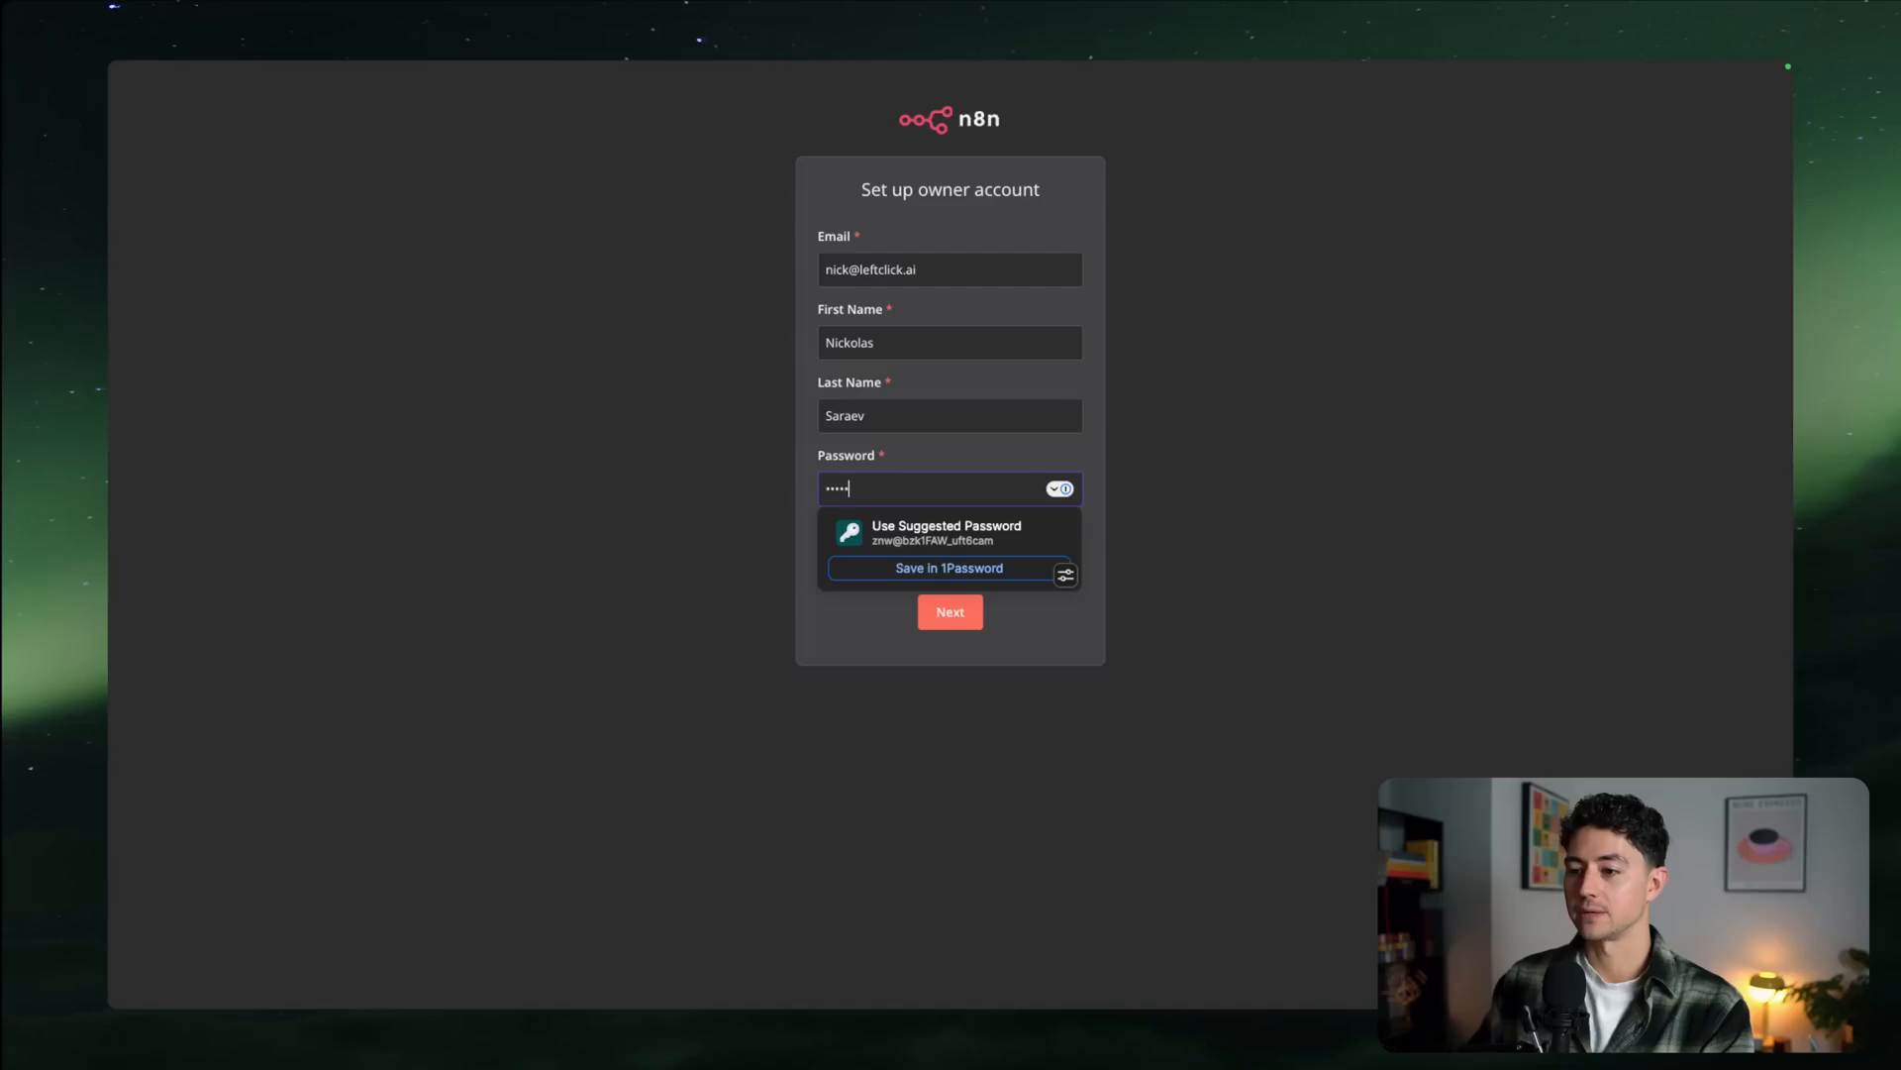
{"action": "key", "text": "Return"}
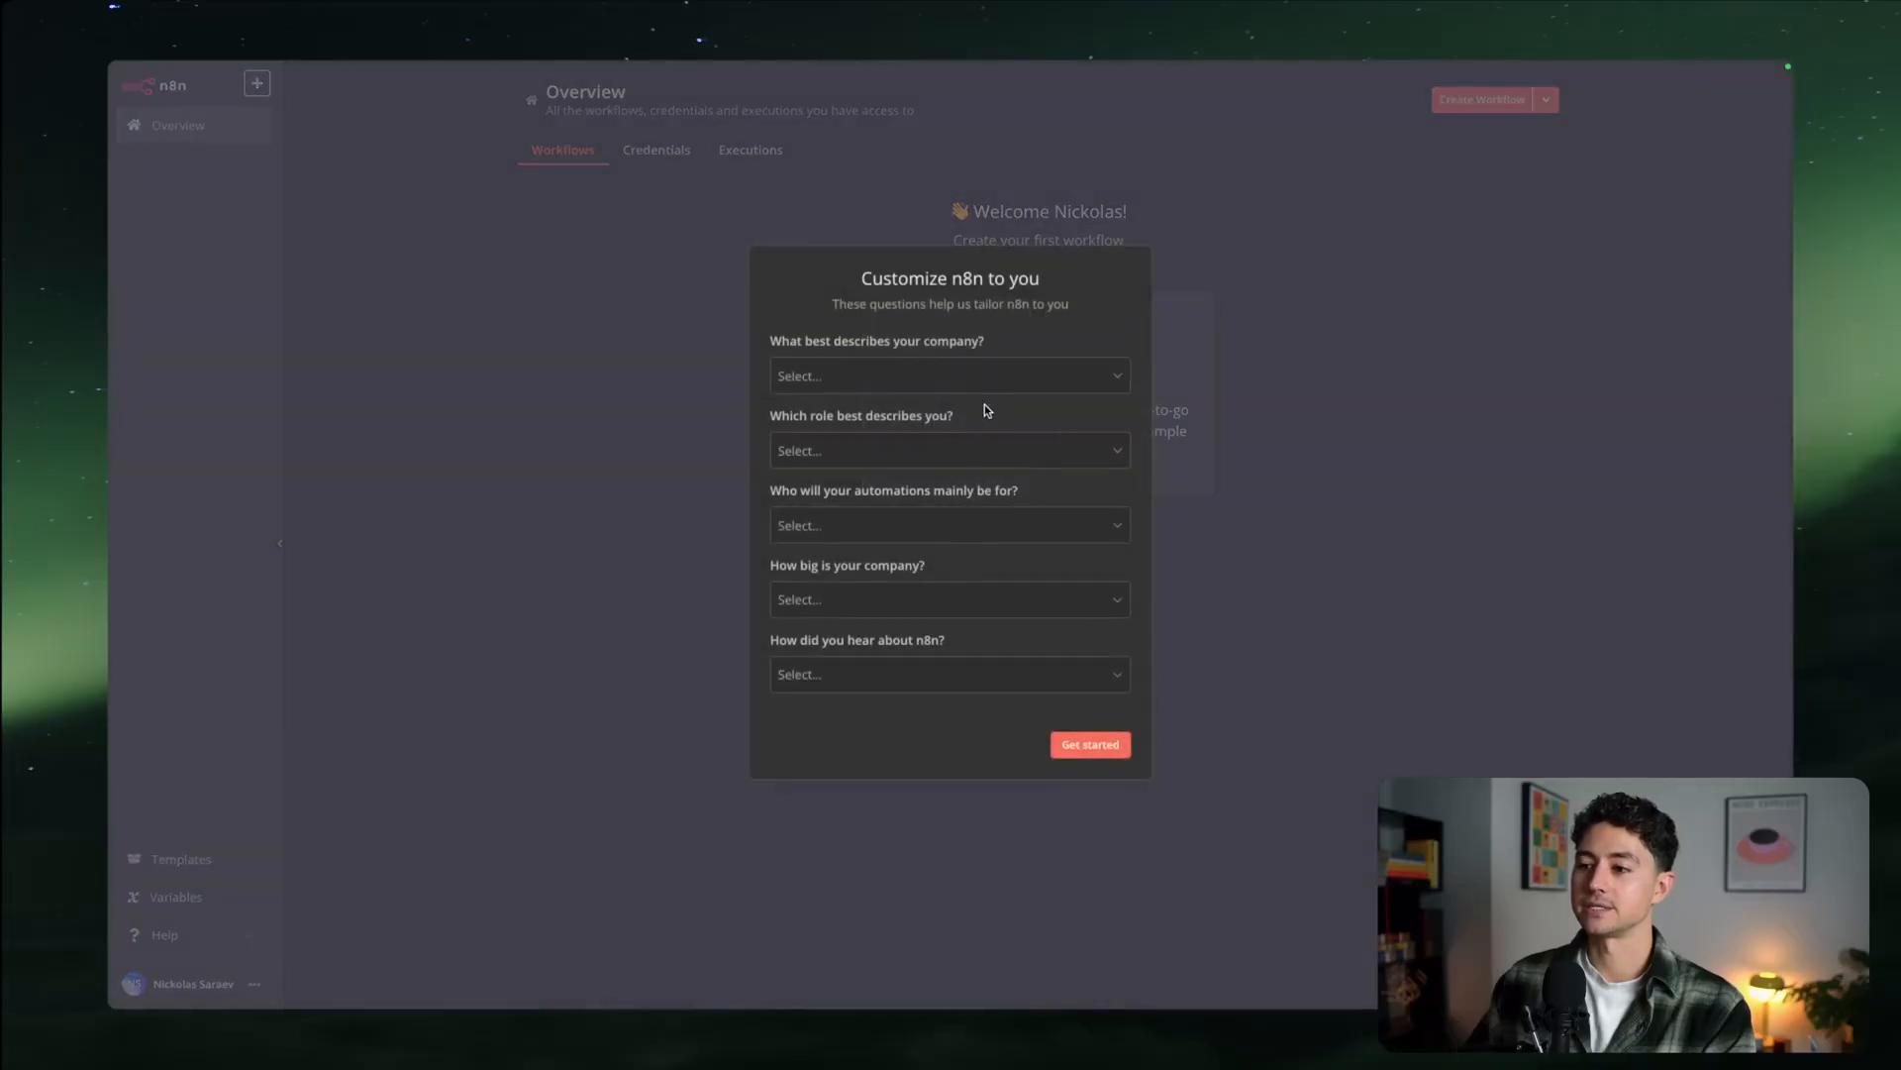
- Answer onboarding: Software as a service, Business Owner, Myself, less than 20 people, Google
{"action": "left_click", "coordinate": [981, 382]}
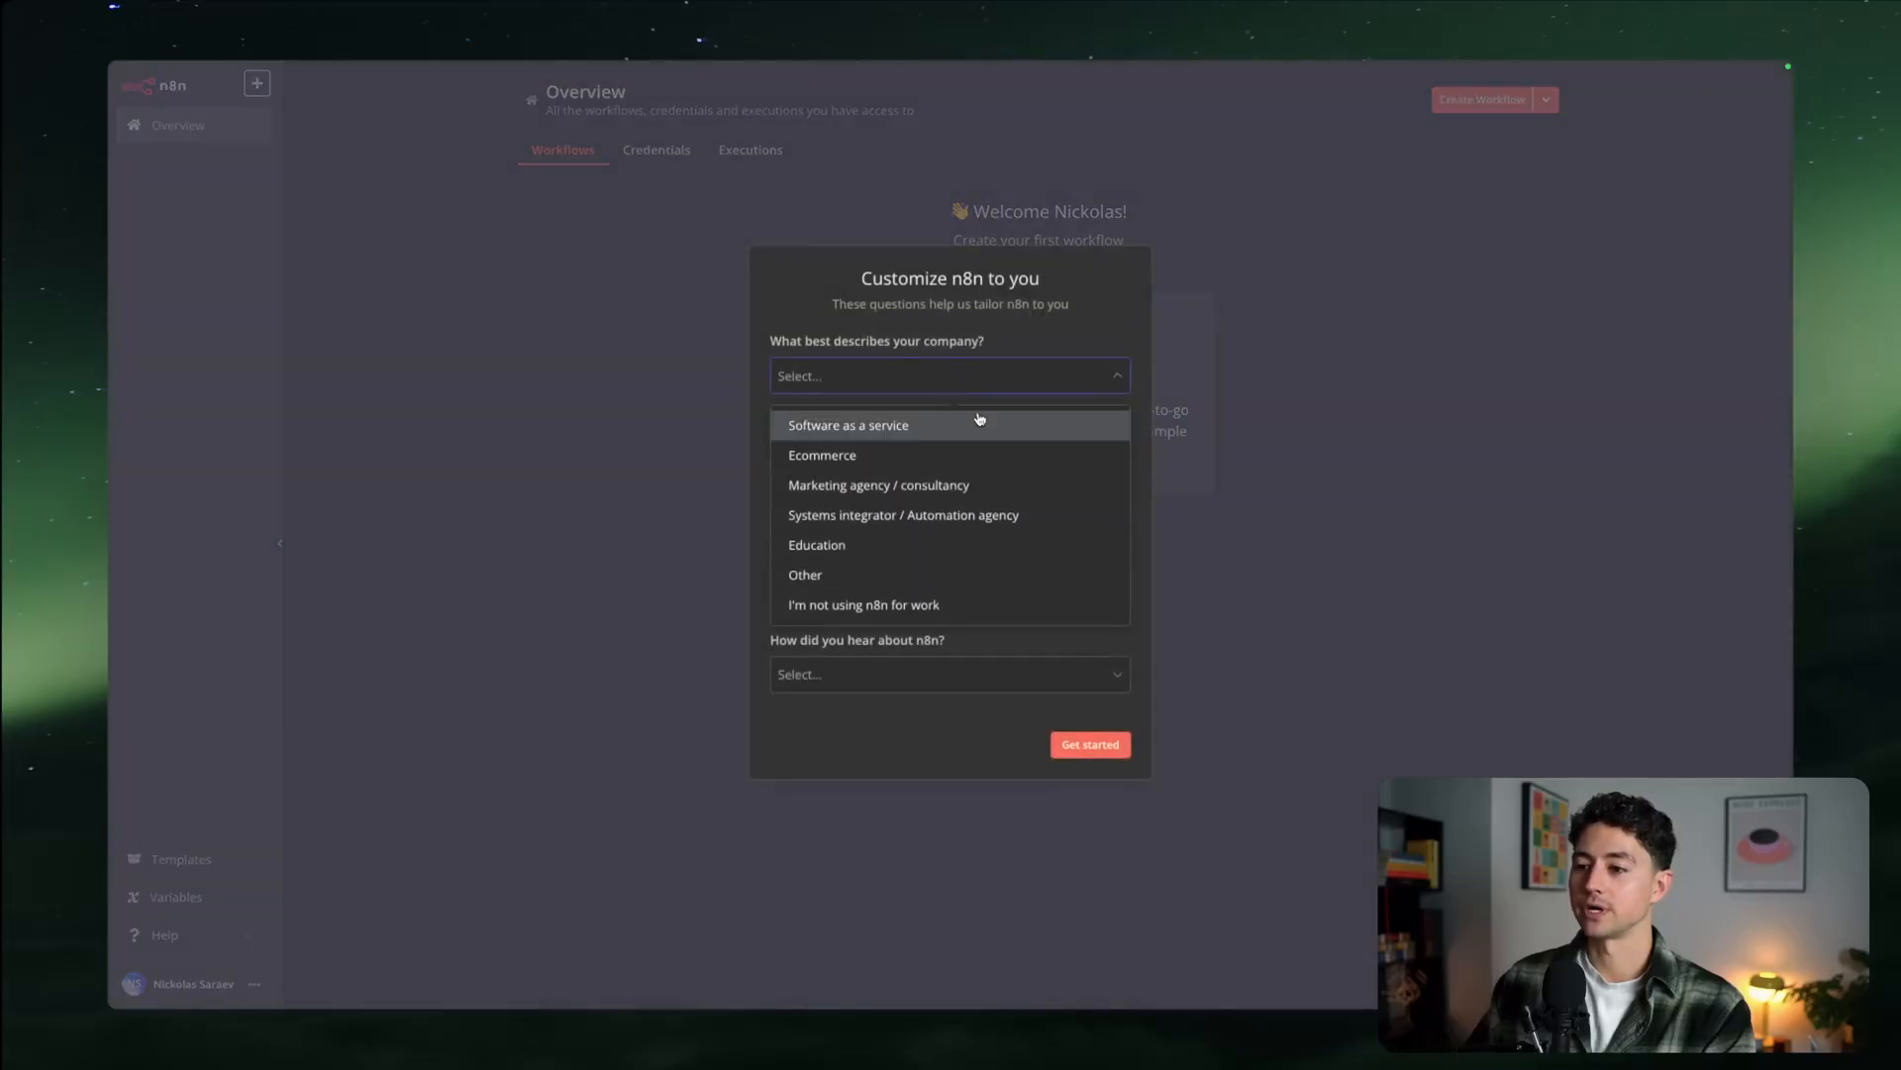
{"action": "left_click", "coordinate": [981, 420]}
{"action": "left_click", "coordinate": [981, 443]}
{"action": "left_click", "coordinate": [960, 496]}
{"action": "left_click", "coordinate": [960, 525]}
{"action": "left_click", "coordinate": [947, 574]}
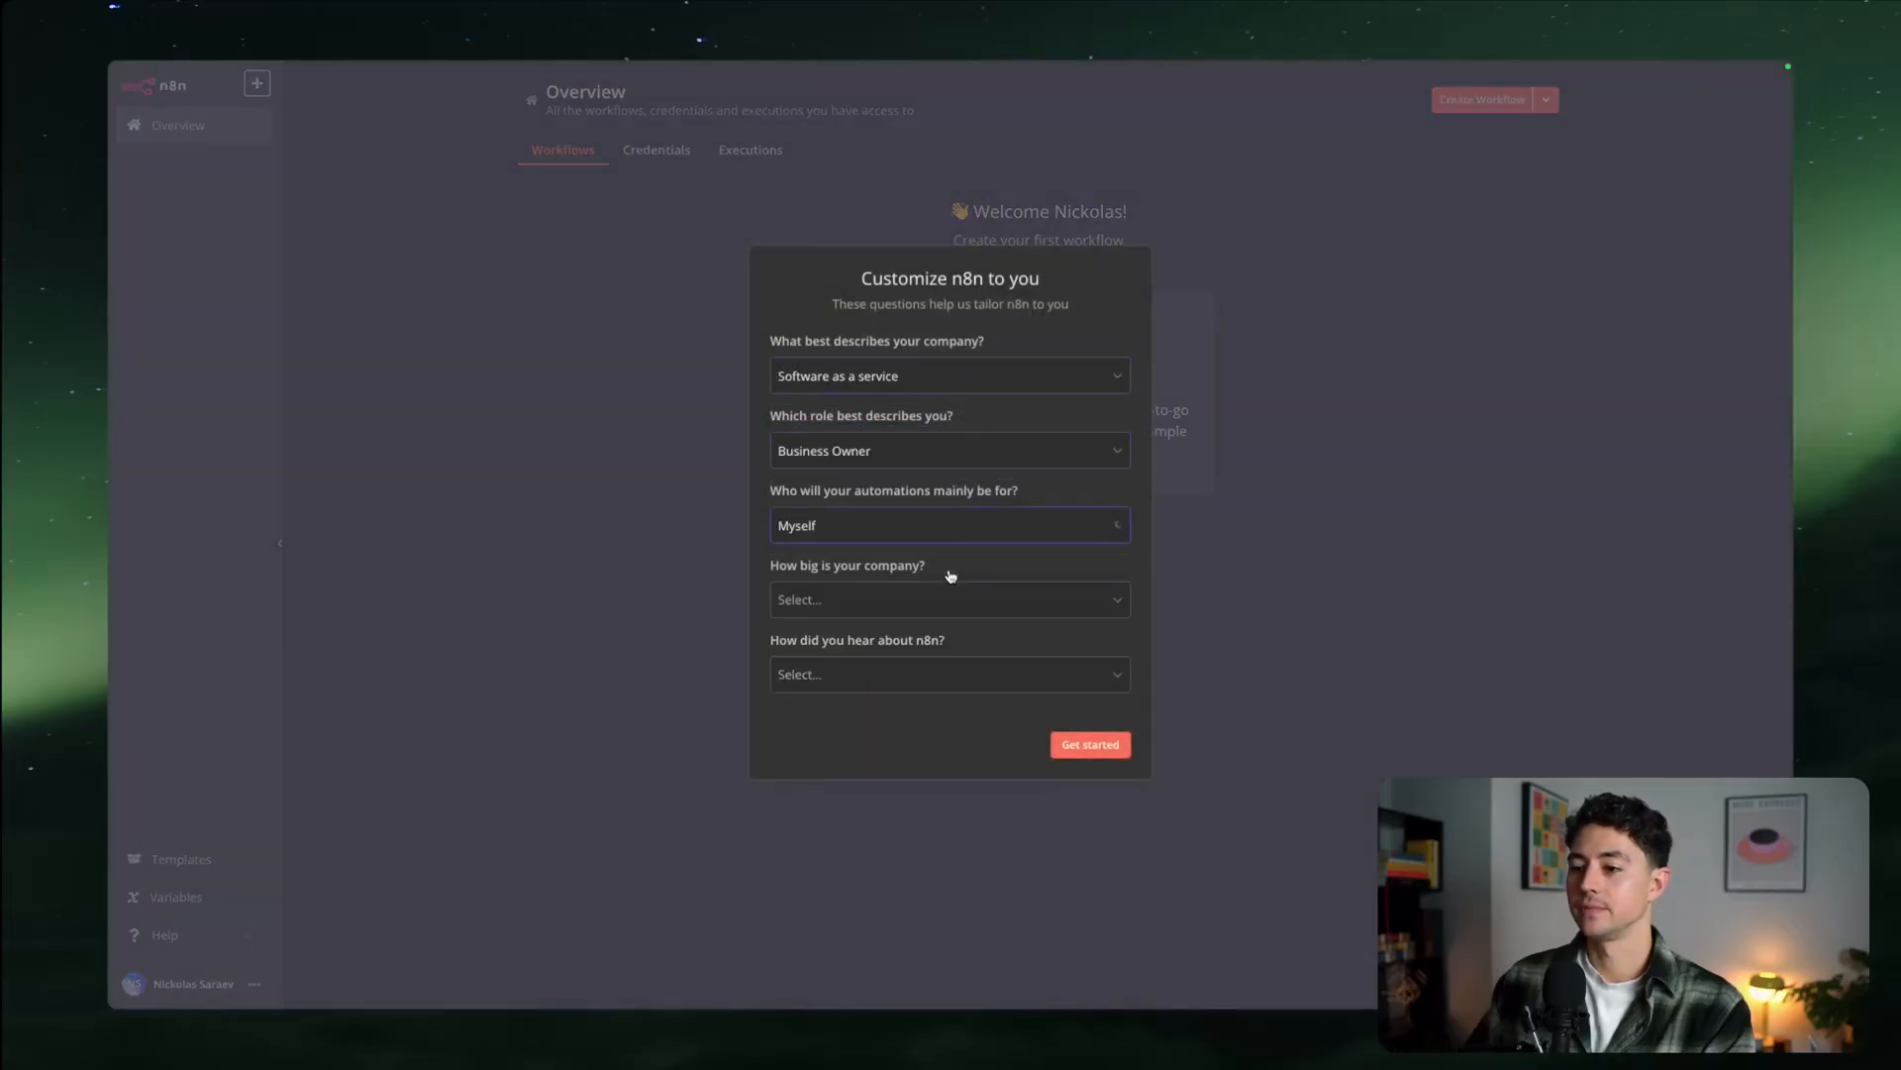
{"action": "left_click", "coordinate": [943, 604]}
{"action": "left_click", "coordinate": [939, 649]}
{"action": "left_click", "coordinate": [925, 670]}
{"action": "left_click", "coordinate": [917, 722]}
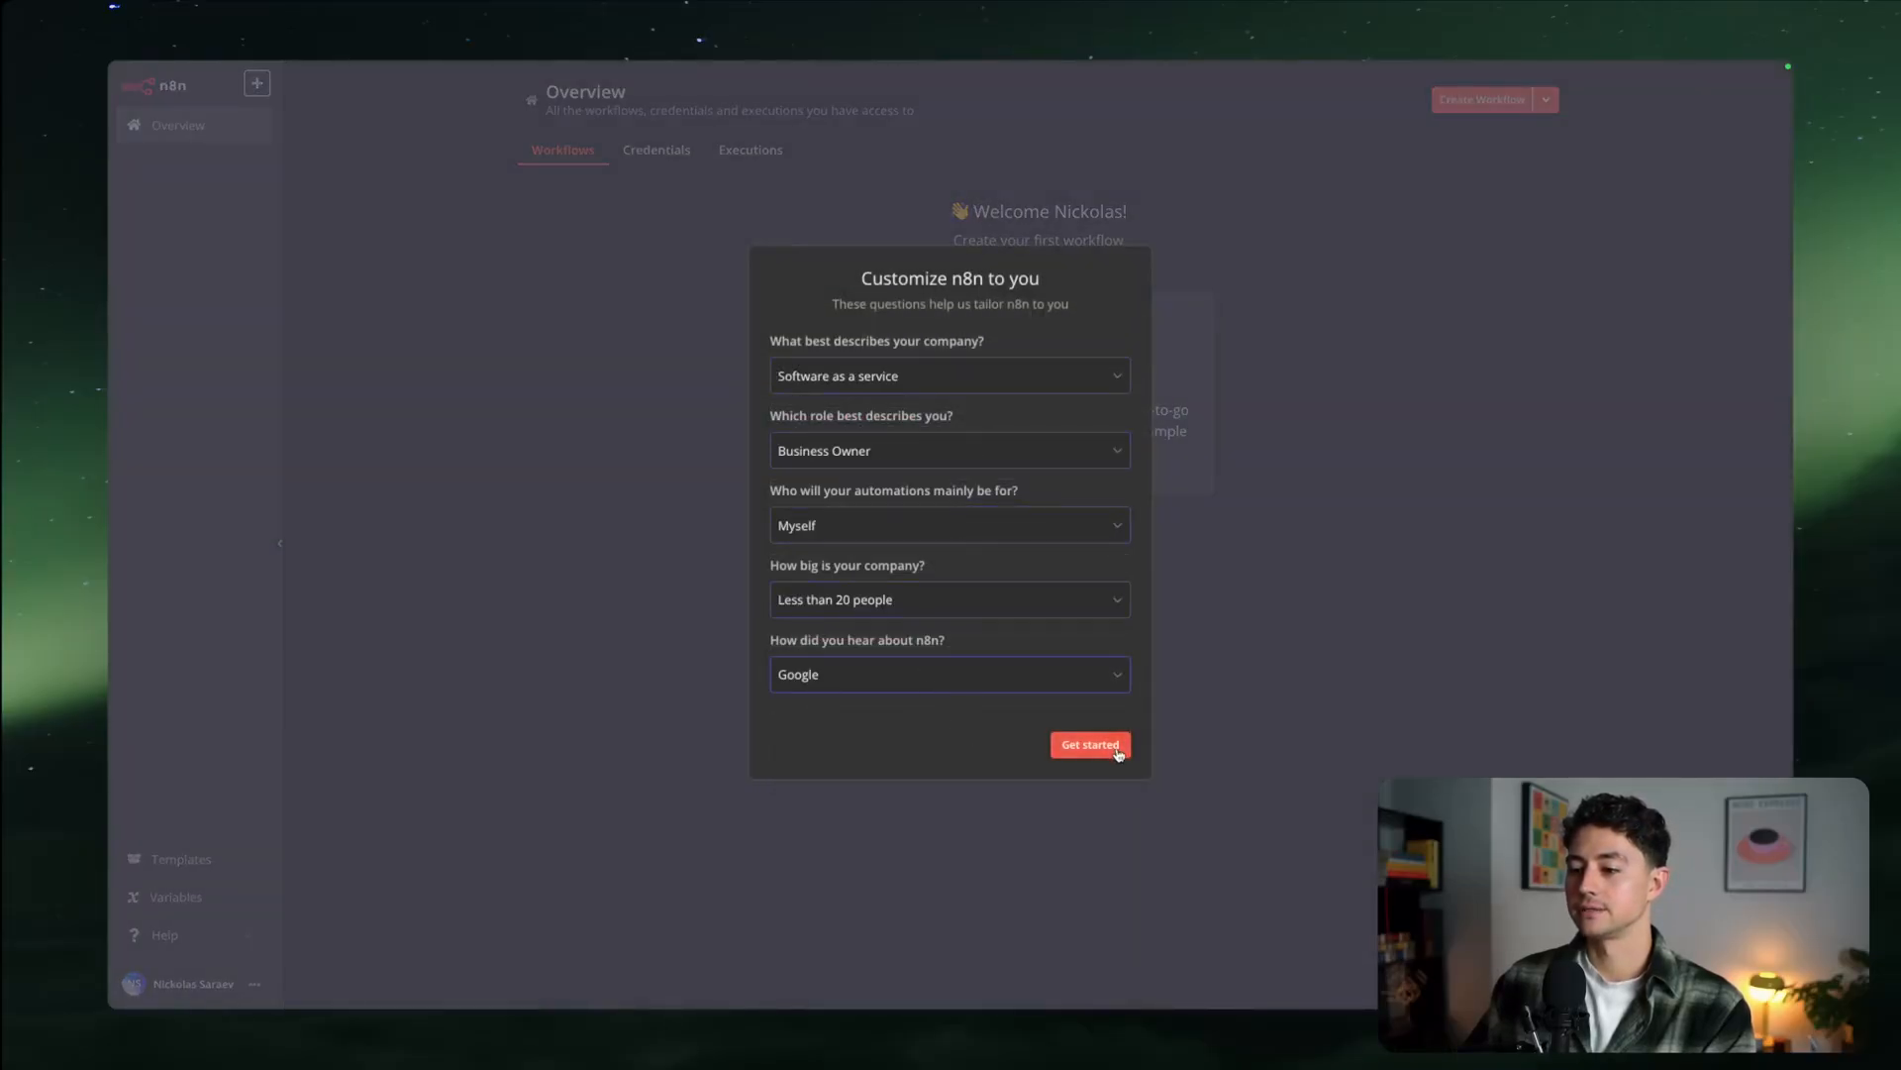
- Finish onboarding, skip the paid features offer, and start a workflow from scratch
{"action": "left_click", "coordinate": [1107, 747]}
{"action": "left_click", "coordinate": [766, 725]}
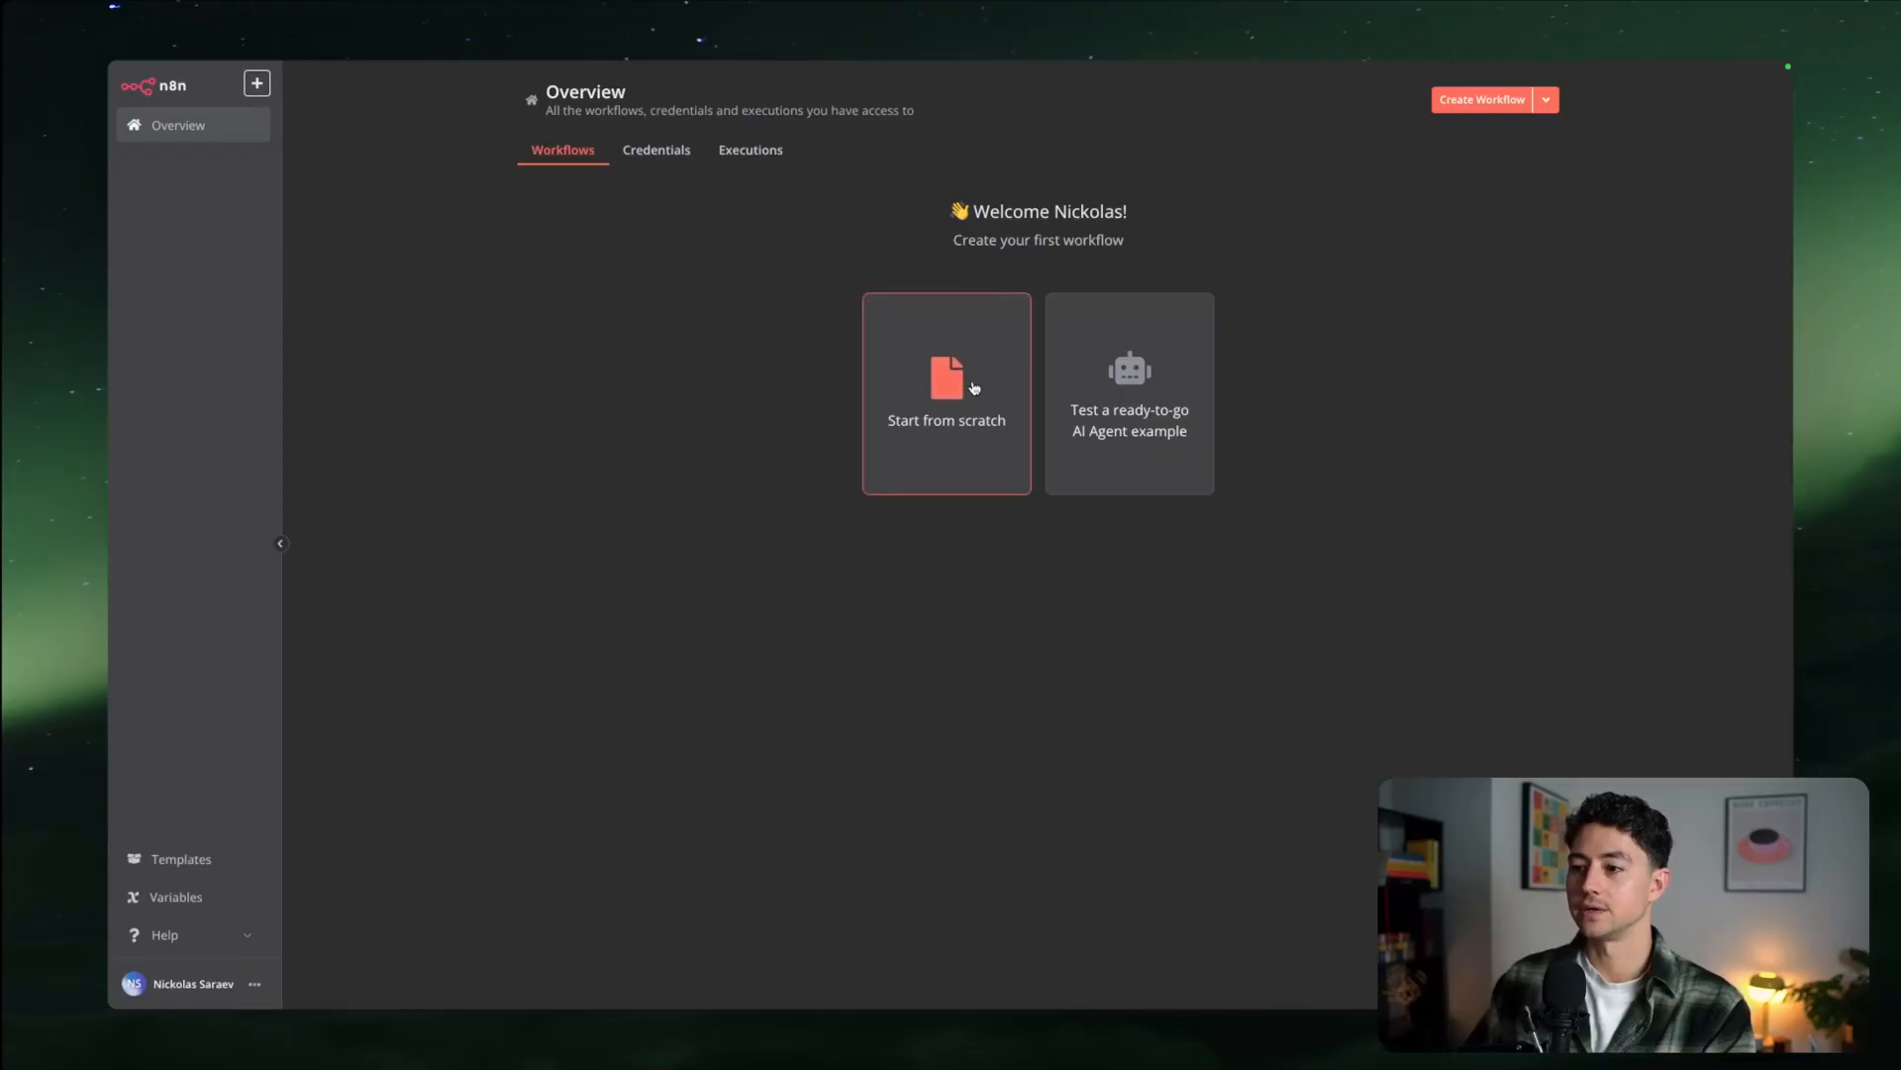
{"action": "left_click", "coordinate": [973, 386]}
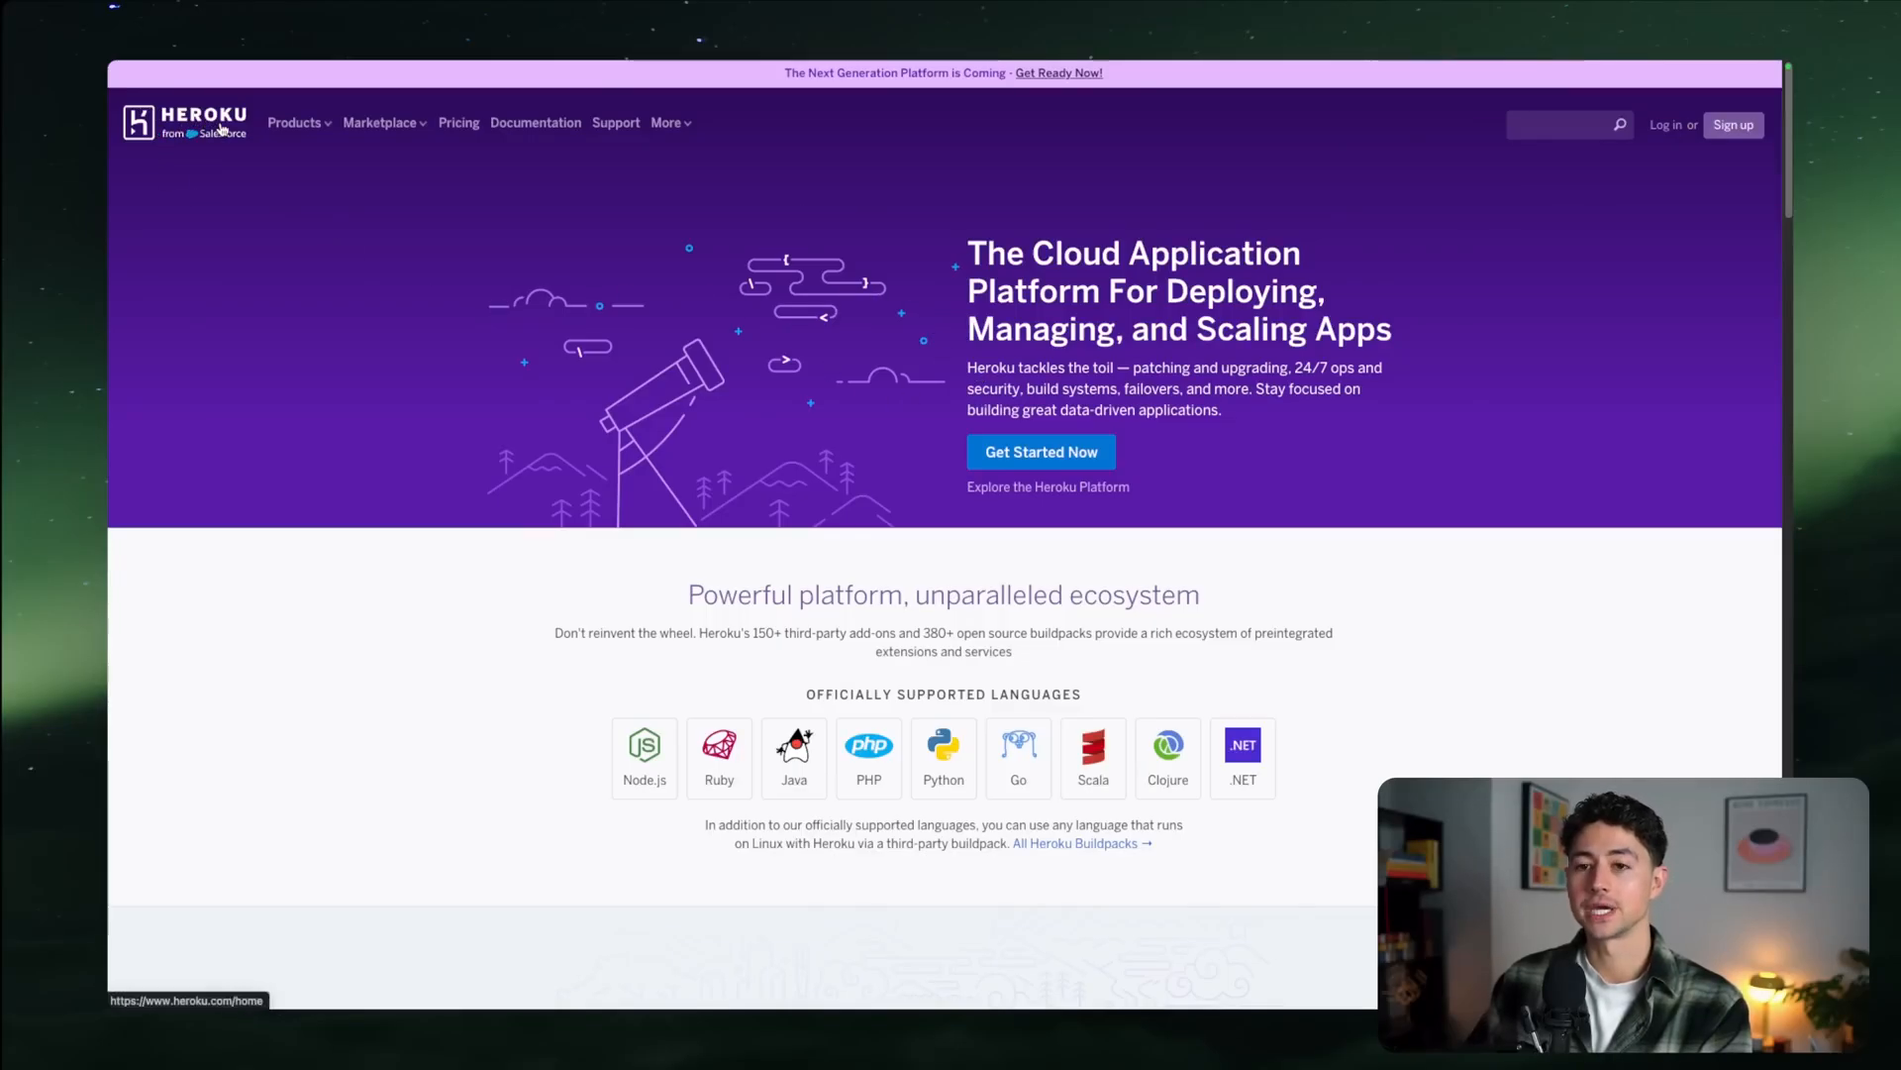
- Search Google for 'n8n heroku' from Chrome's address bar
{"action": "left_click_drag", "start_coordinate": [984, 239], "coordinate": [1404, 313]}
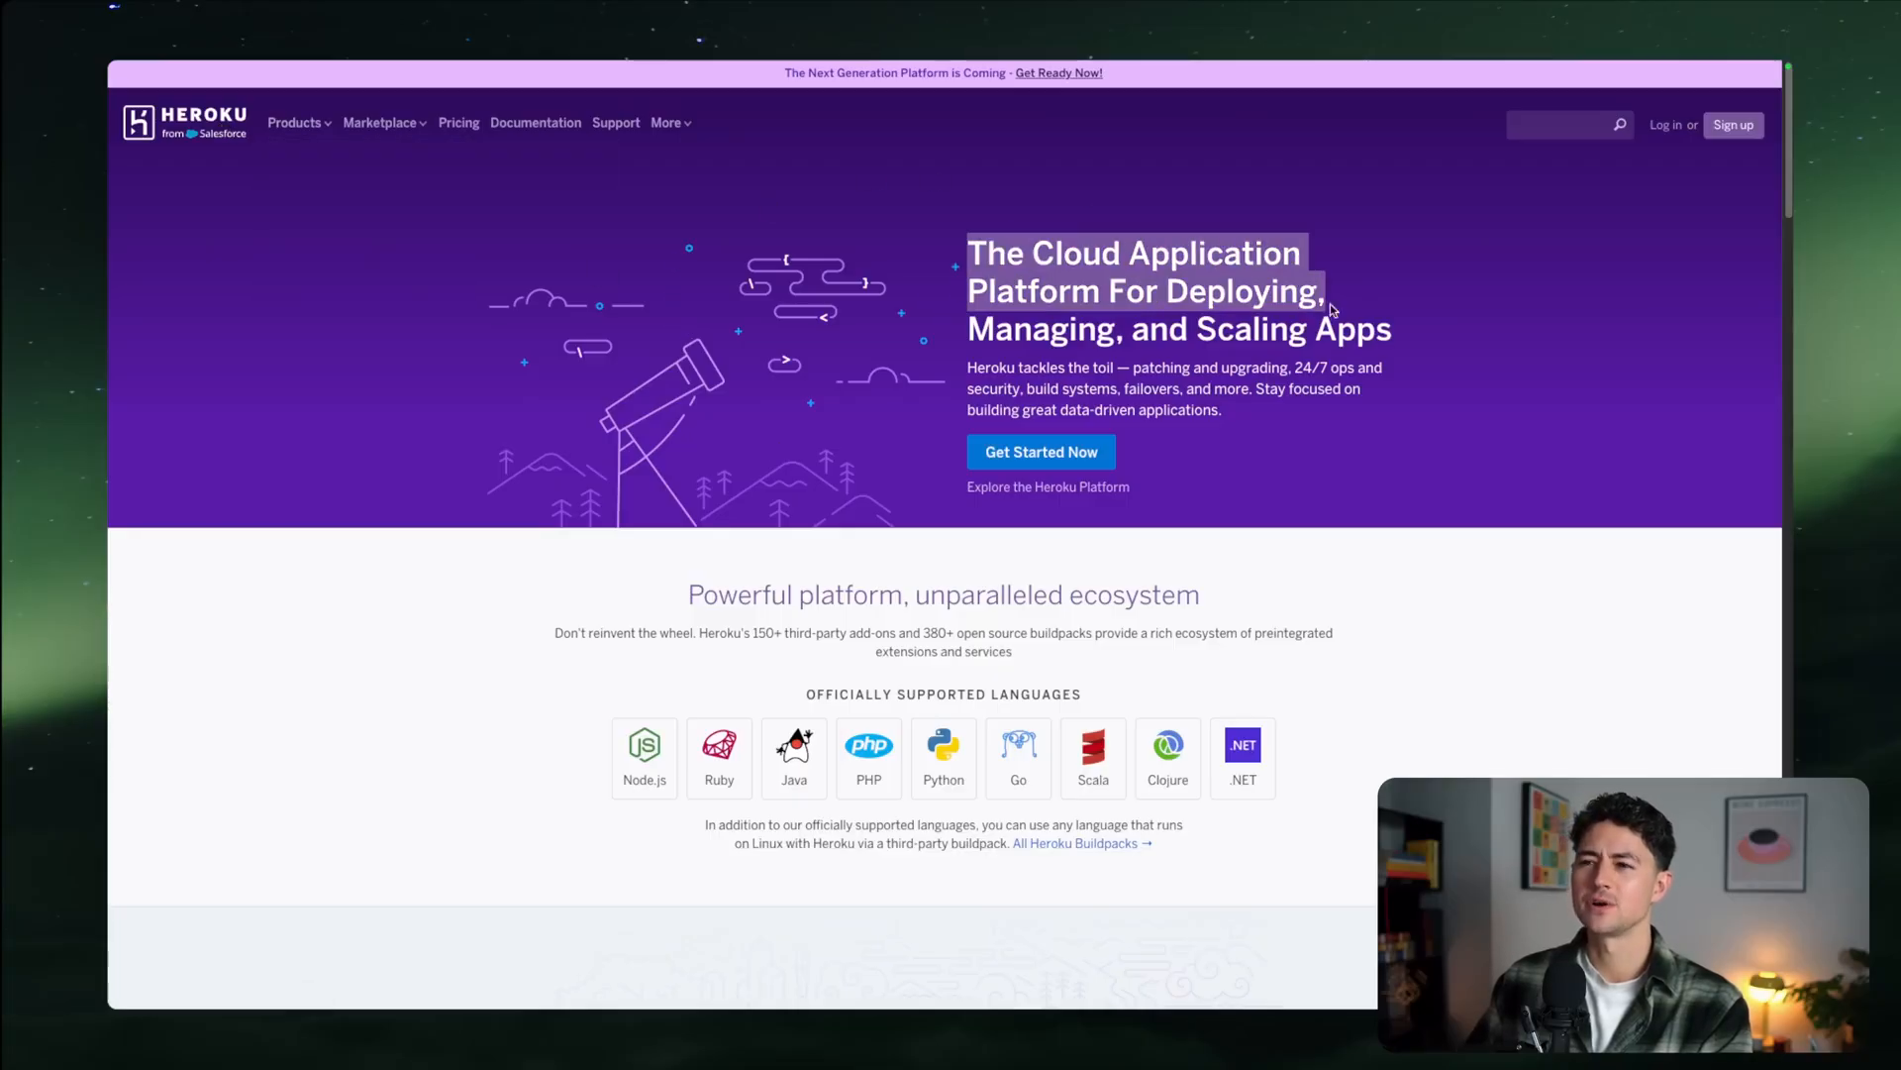
{"action": "left_click", "coordinate": [1404, 313]}
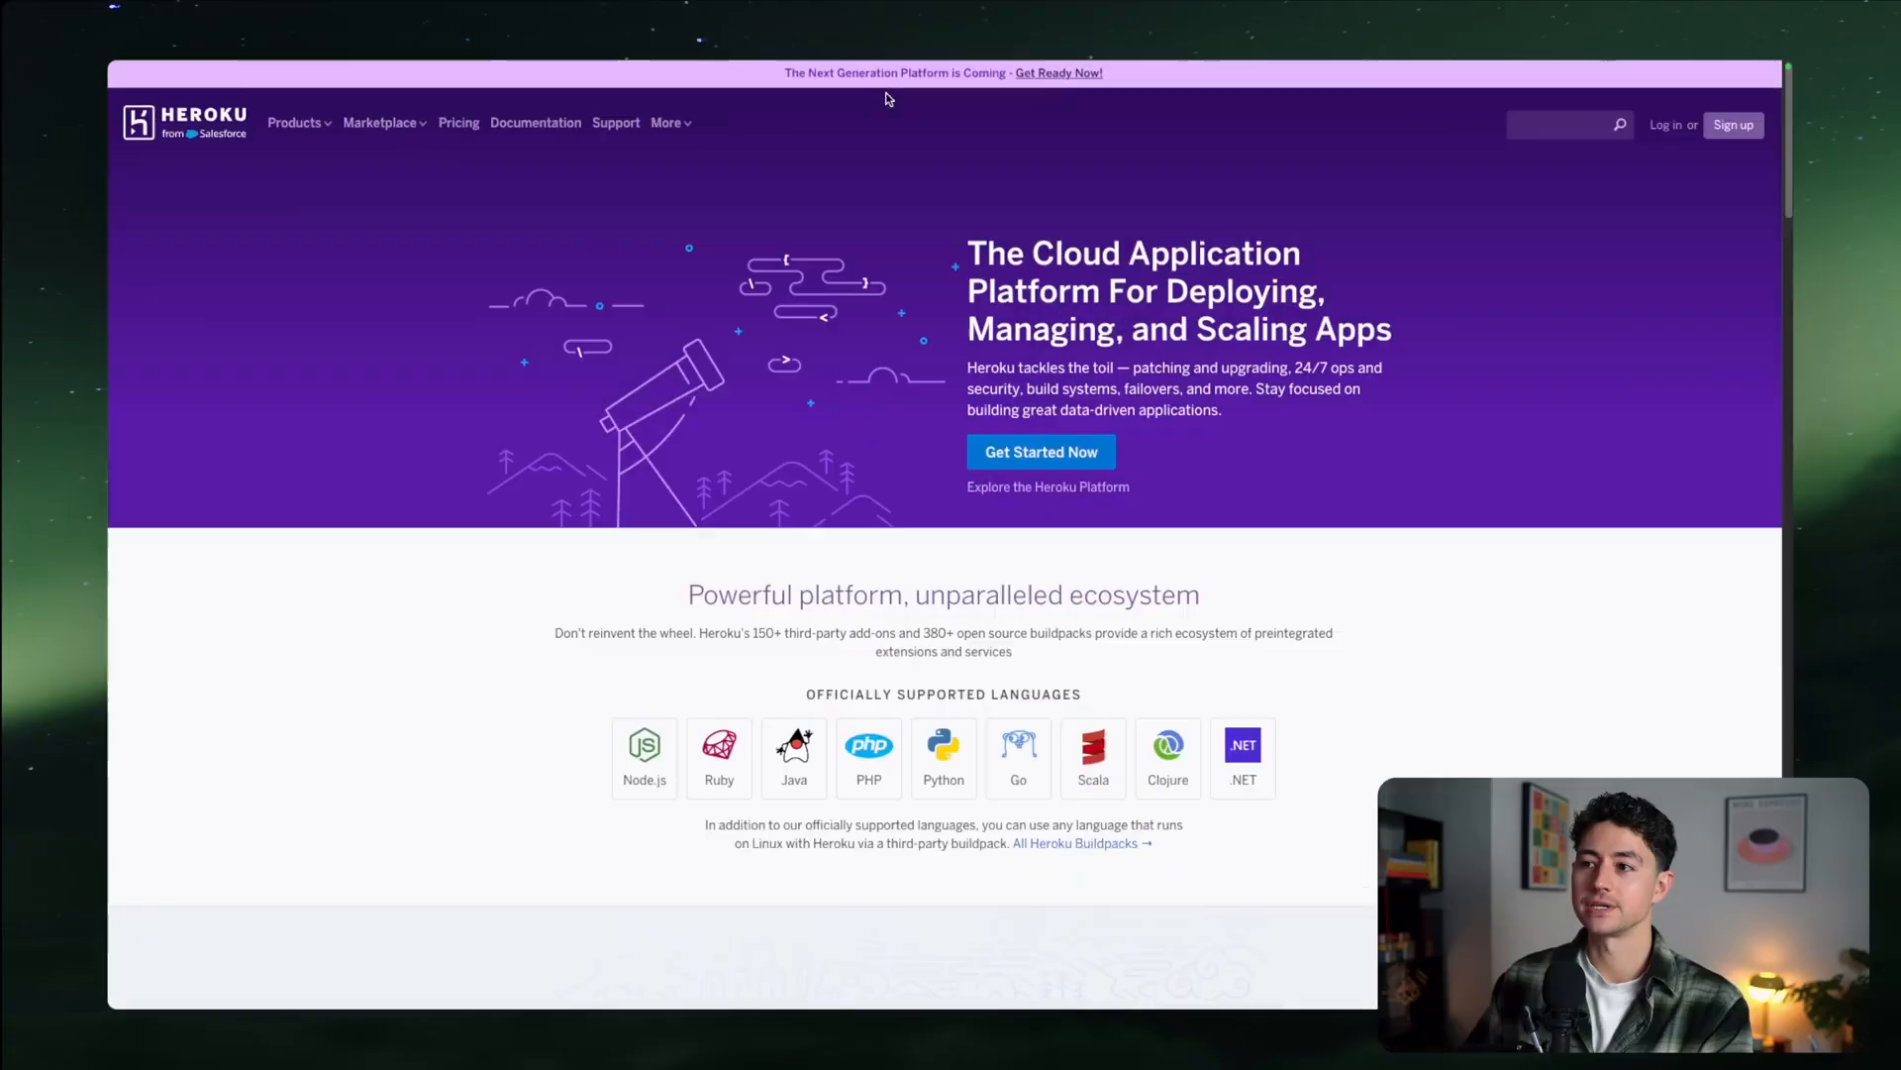
{"action": "mouse_move", "coordinate": [970, 66]}
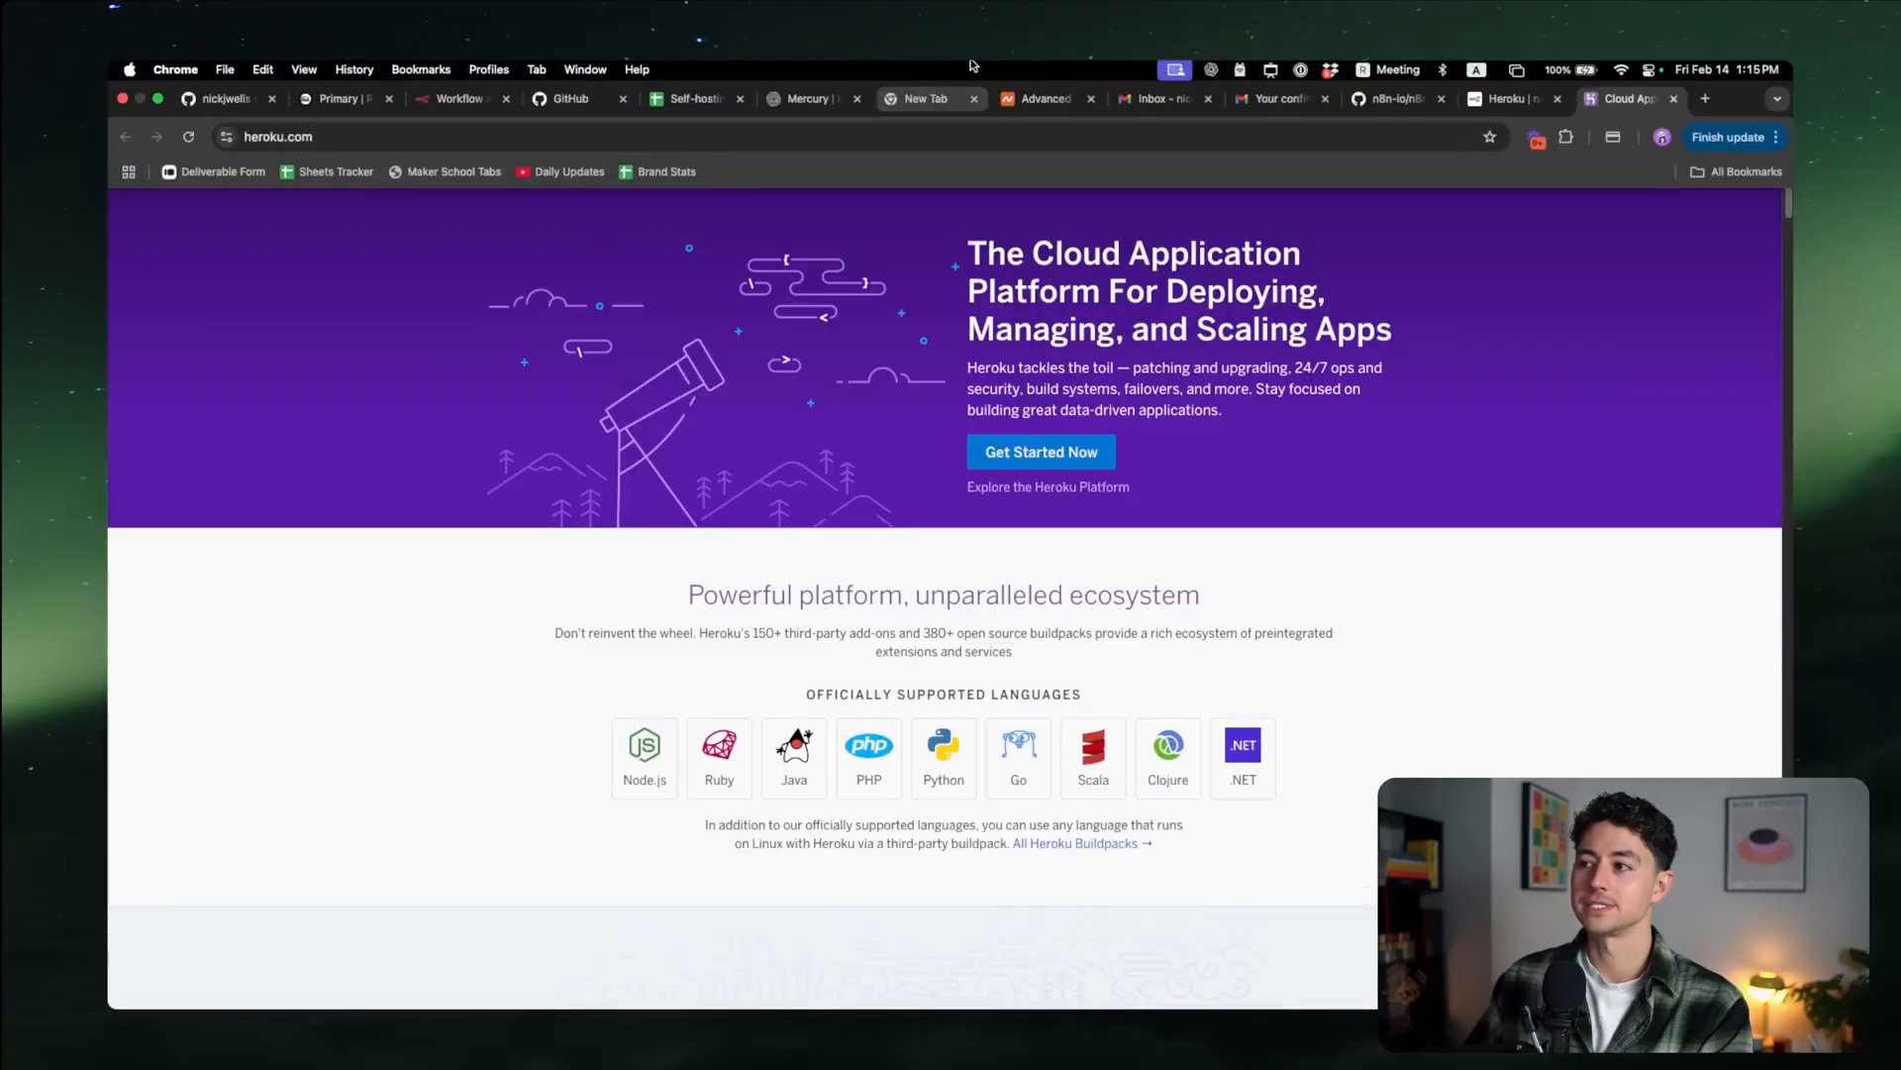
{"action": "left_click", "coordinate": [1357, 126]}
{"action": "type", "text": "n8n heroku"}
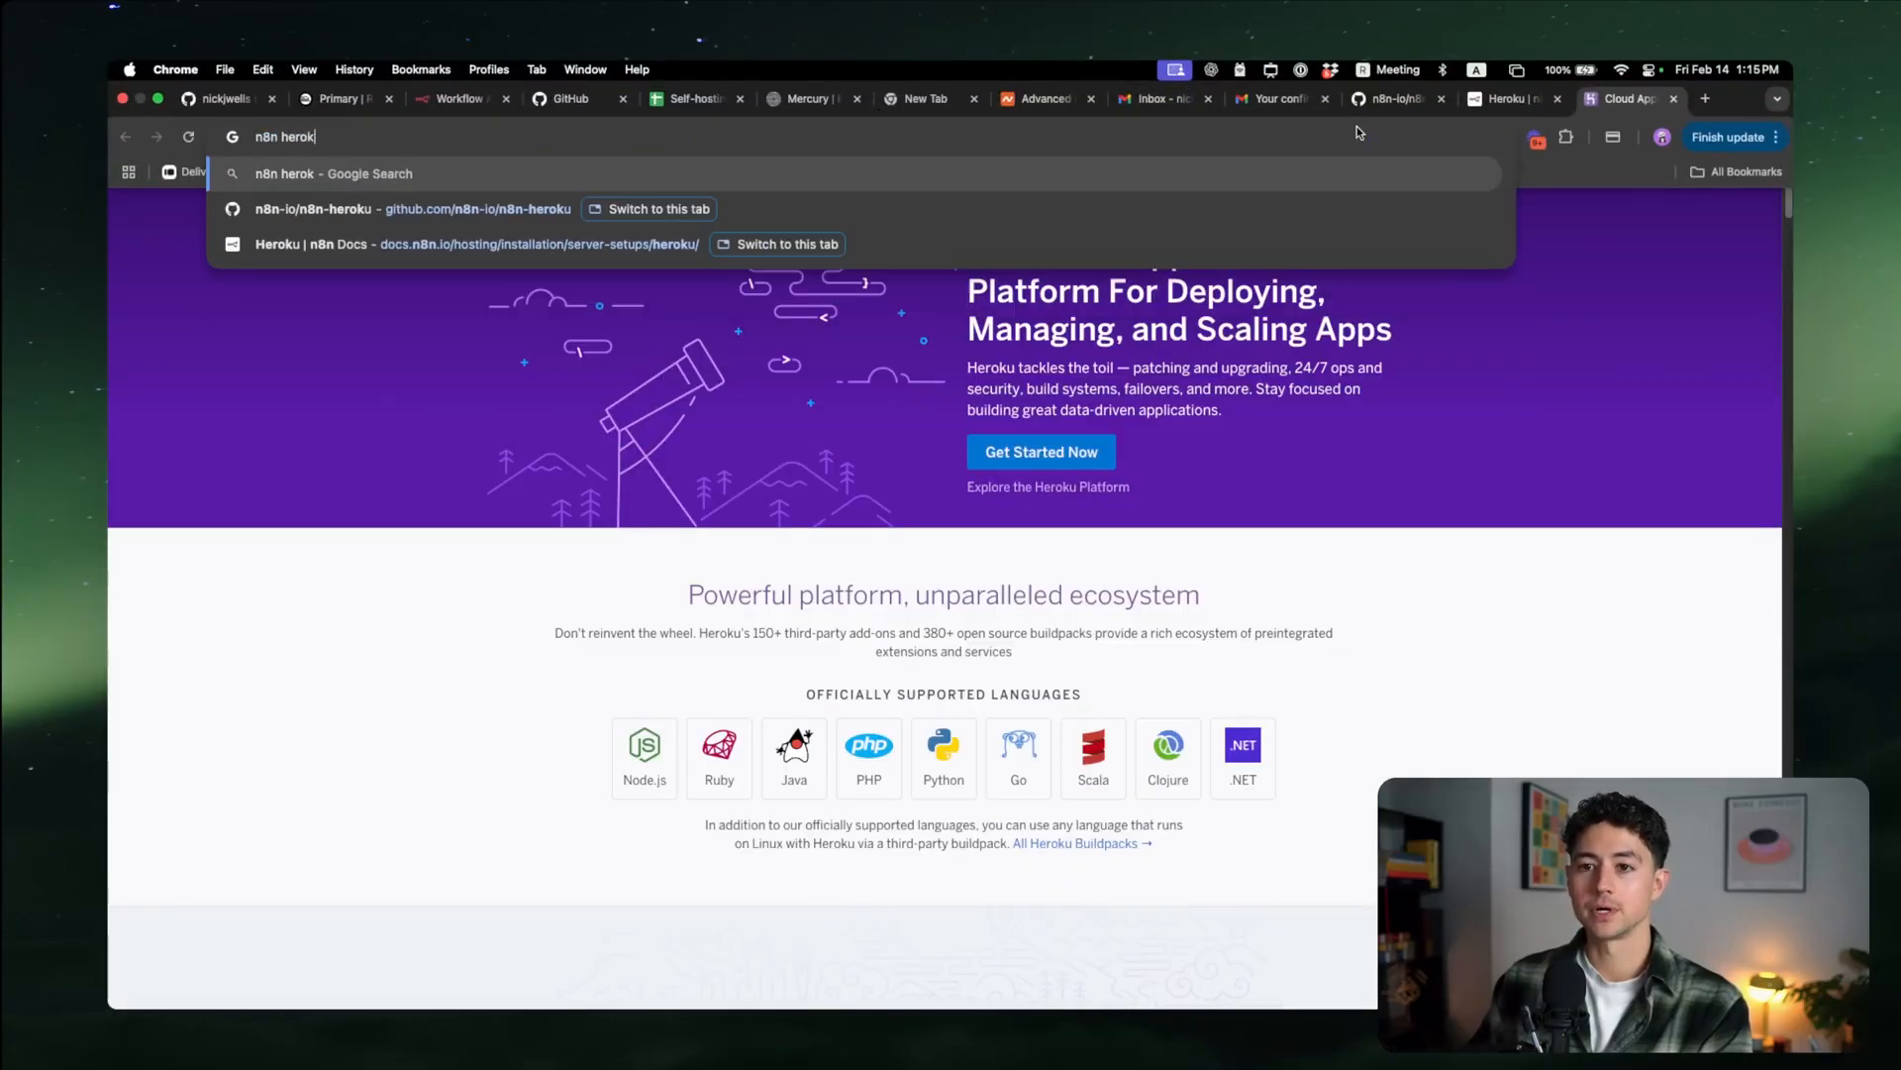
{"action": "key", "text": "Return"}
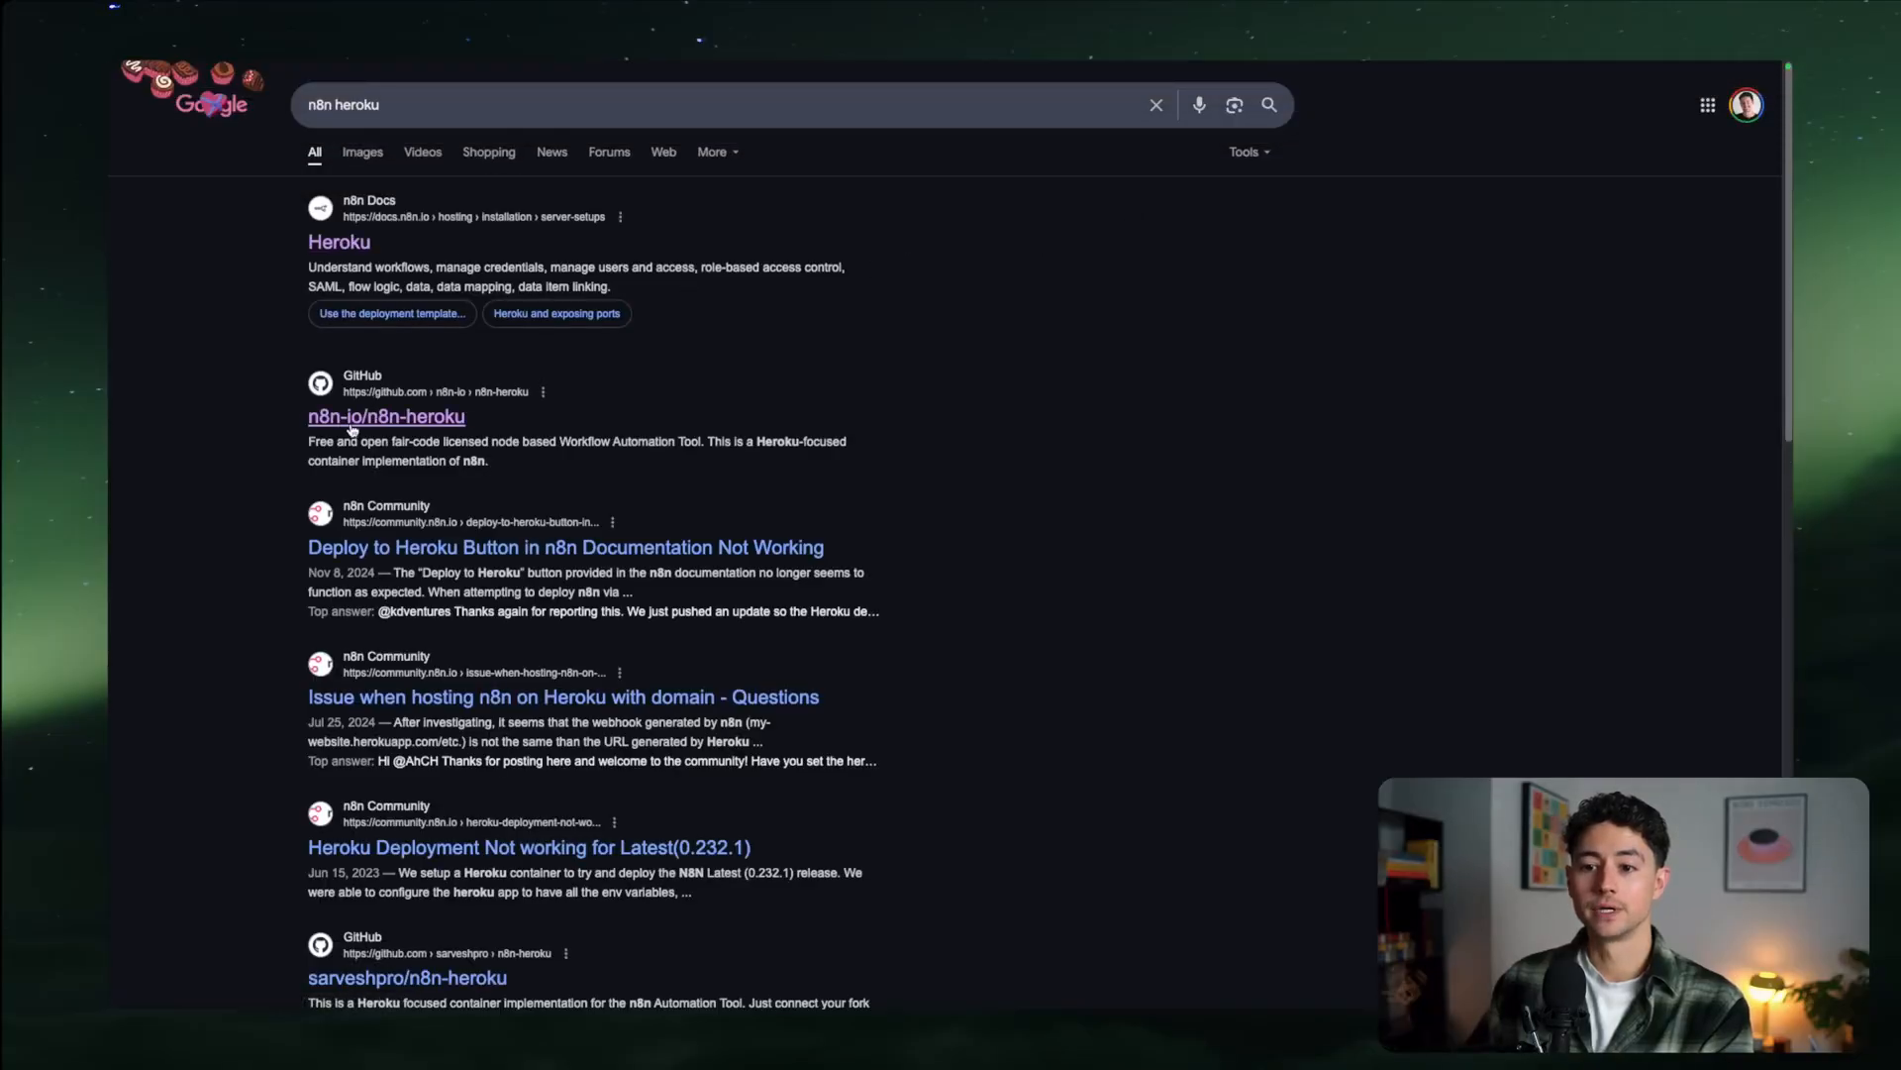
{"action": "scroll", "coordinate": [333, 422], "scroll_direction": "up", "scroll_amount": 5}
{"action": "scroll", "coordinate": [333, 423], "scroll_direction": "down", "scroll_amount": 5}
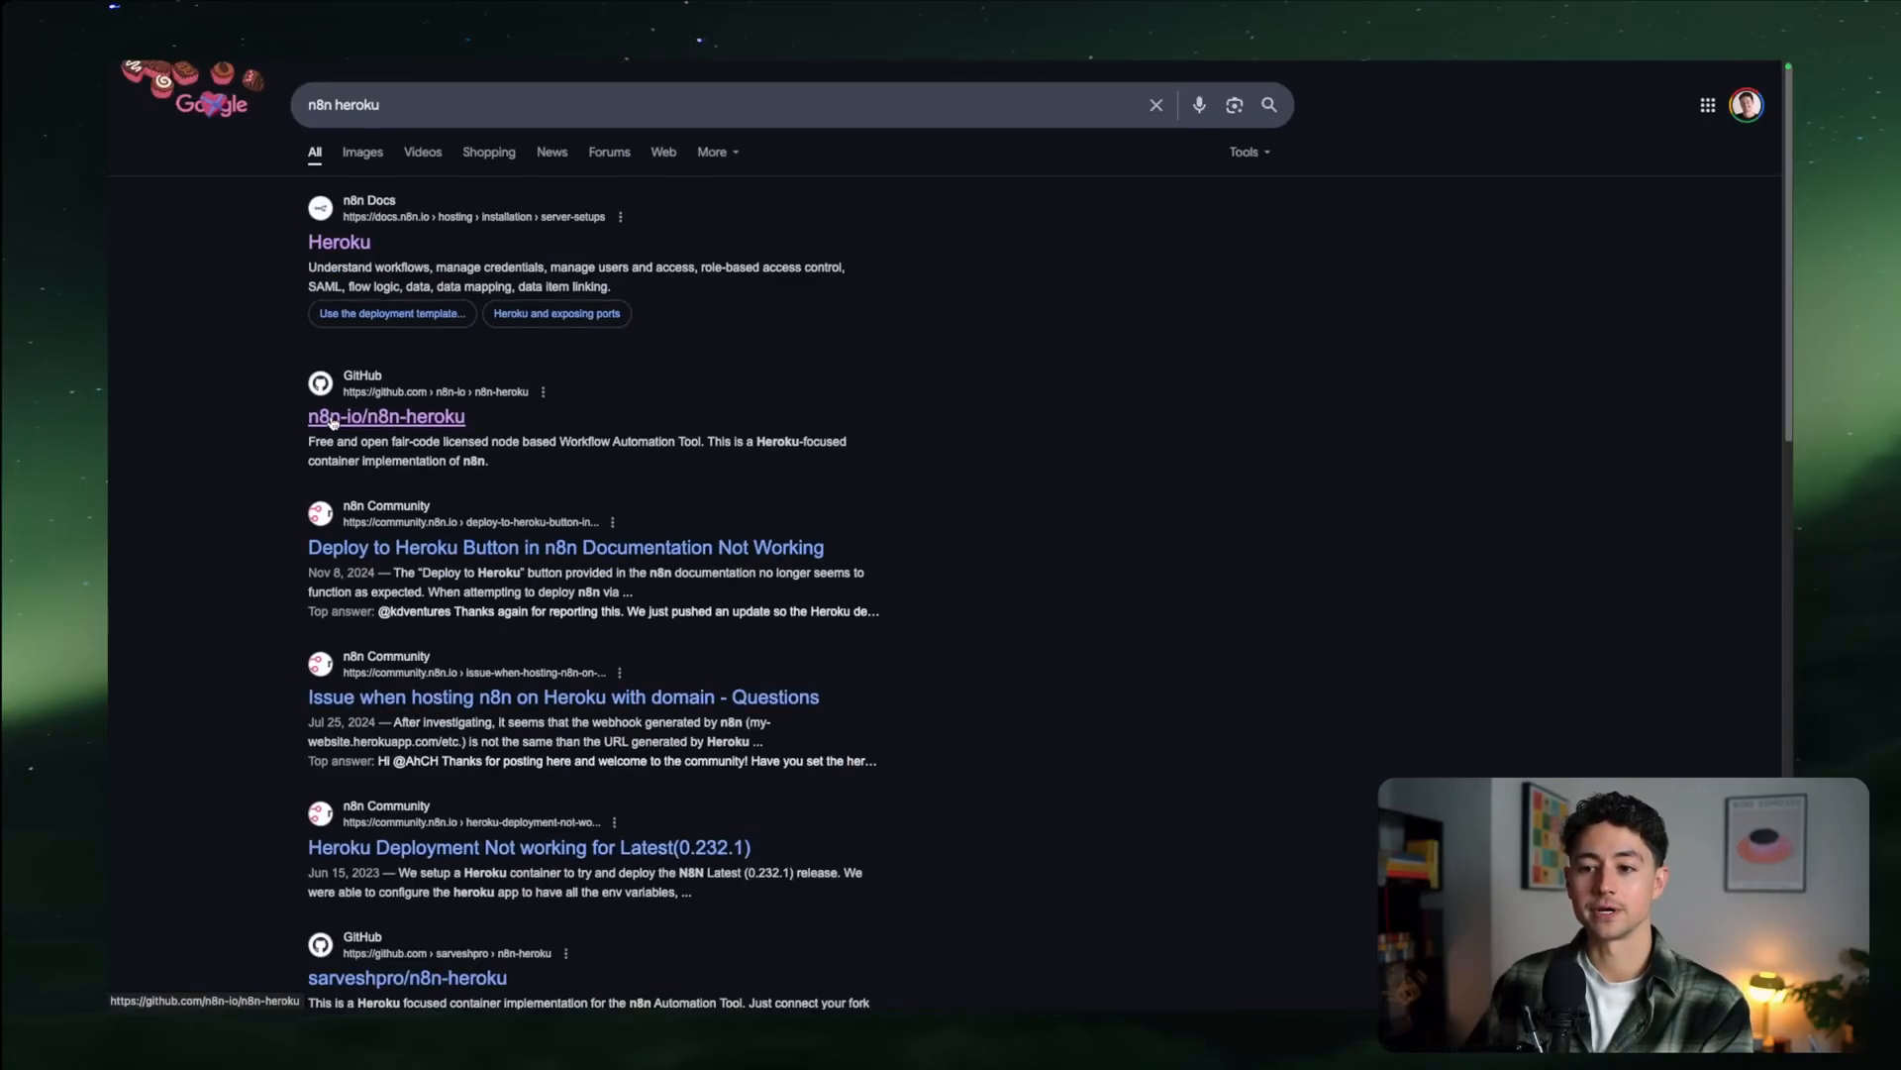
- Open the n8n-io/n8n-heroku GitHub repository and follow its Deploy to Heroku button
{"action": "left_click", "coordinate": [333, 423]}
{"action": "scroll", "coordinate": [567, 420], "scroll_direction": "down", "scroll_amount": 2}
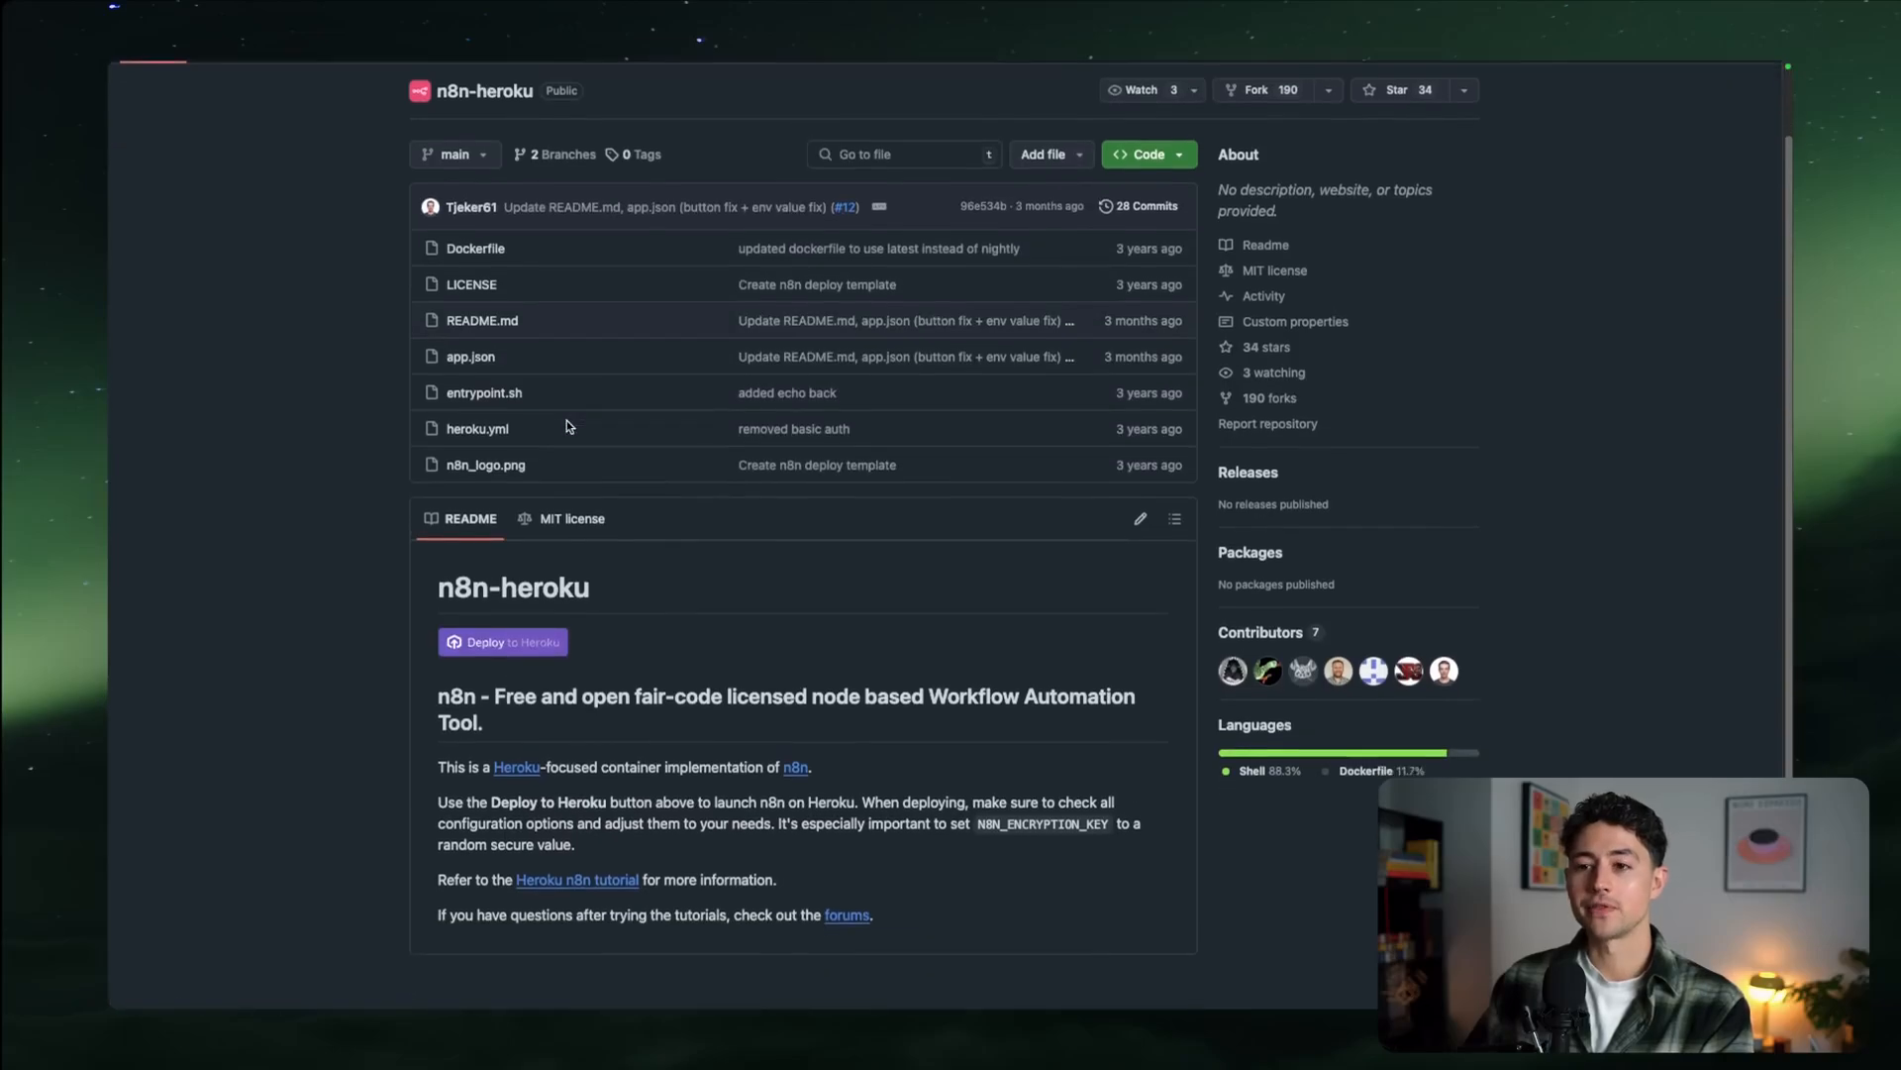
{"action": "scroll", "coordinate": [525, 644], "scroll_direction": "up", "scroll_amount": 5}
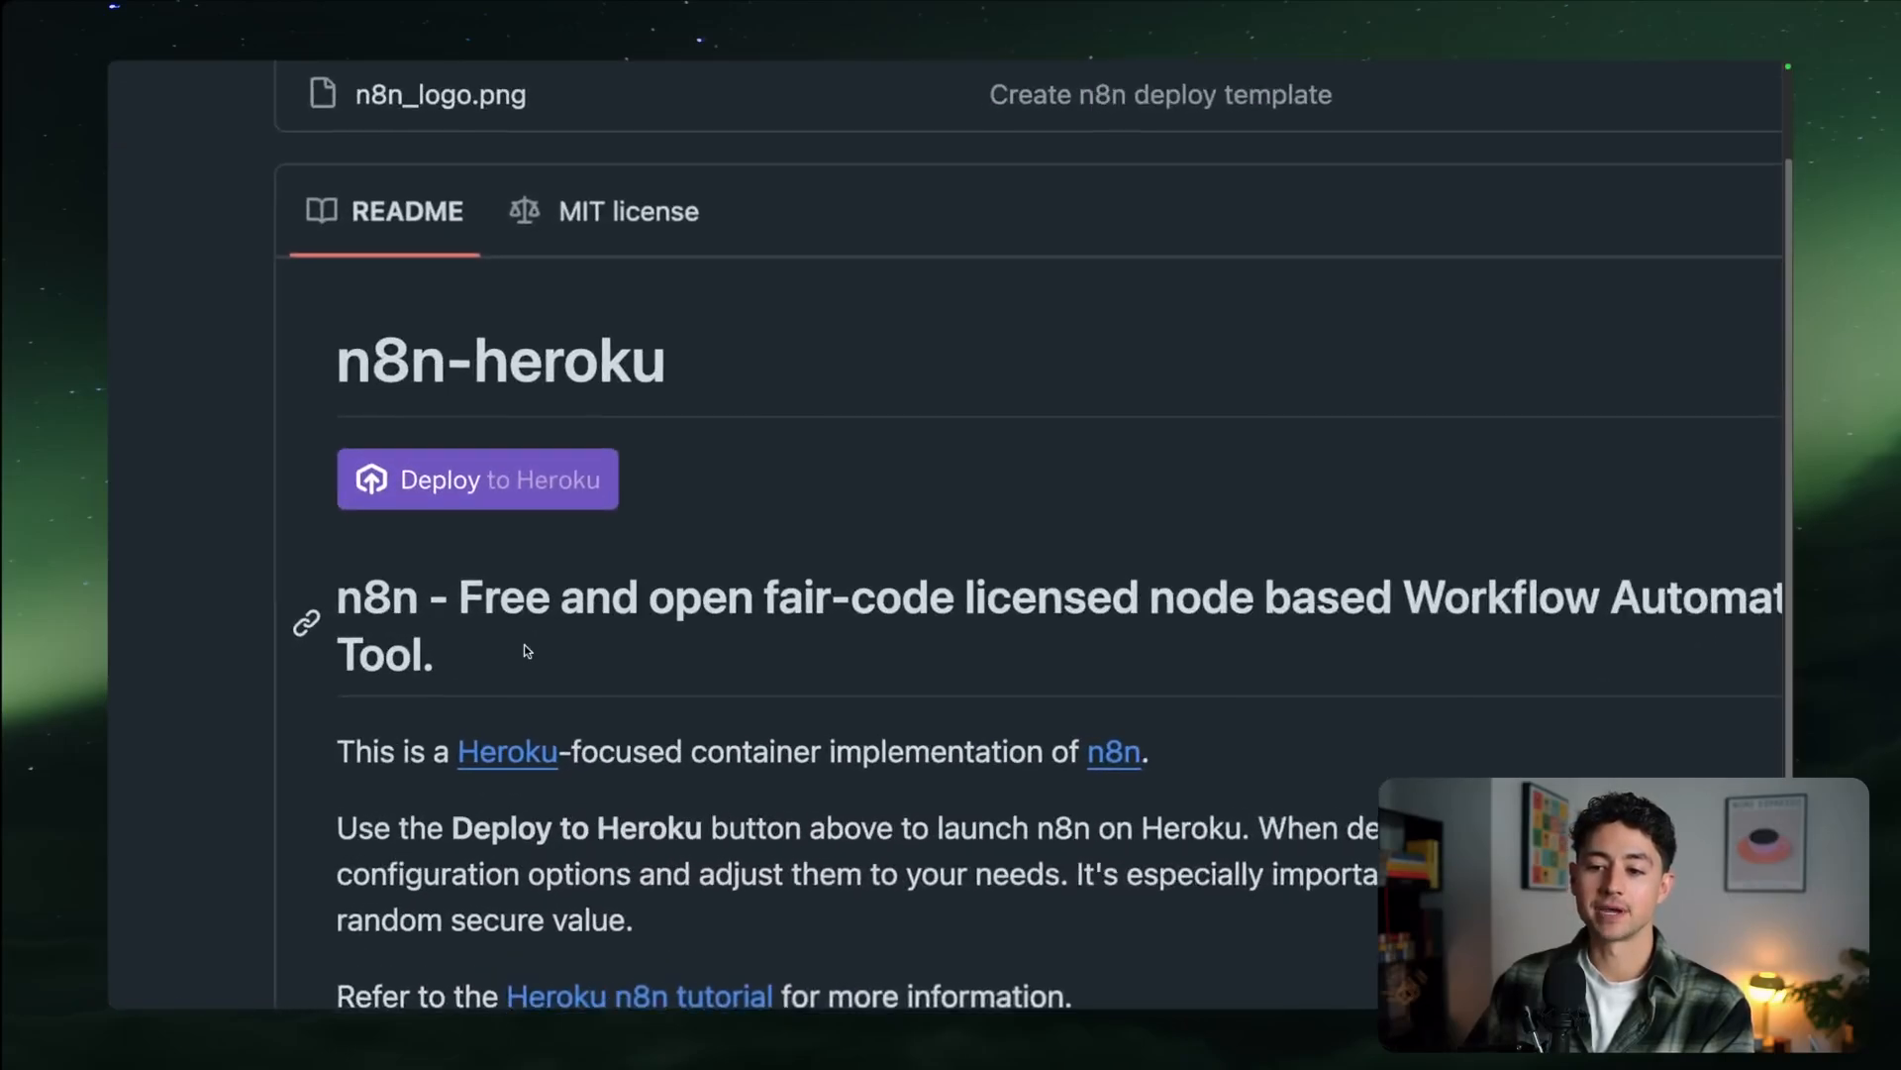
{"action": "scroll", "coordinate": [601, 497], "scroll_direction": "down", "scroll_amount": 5}
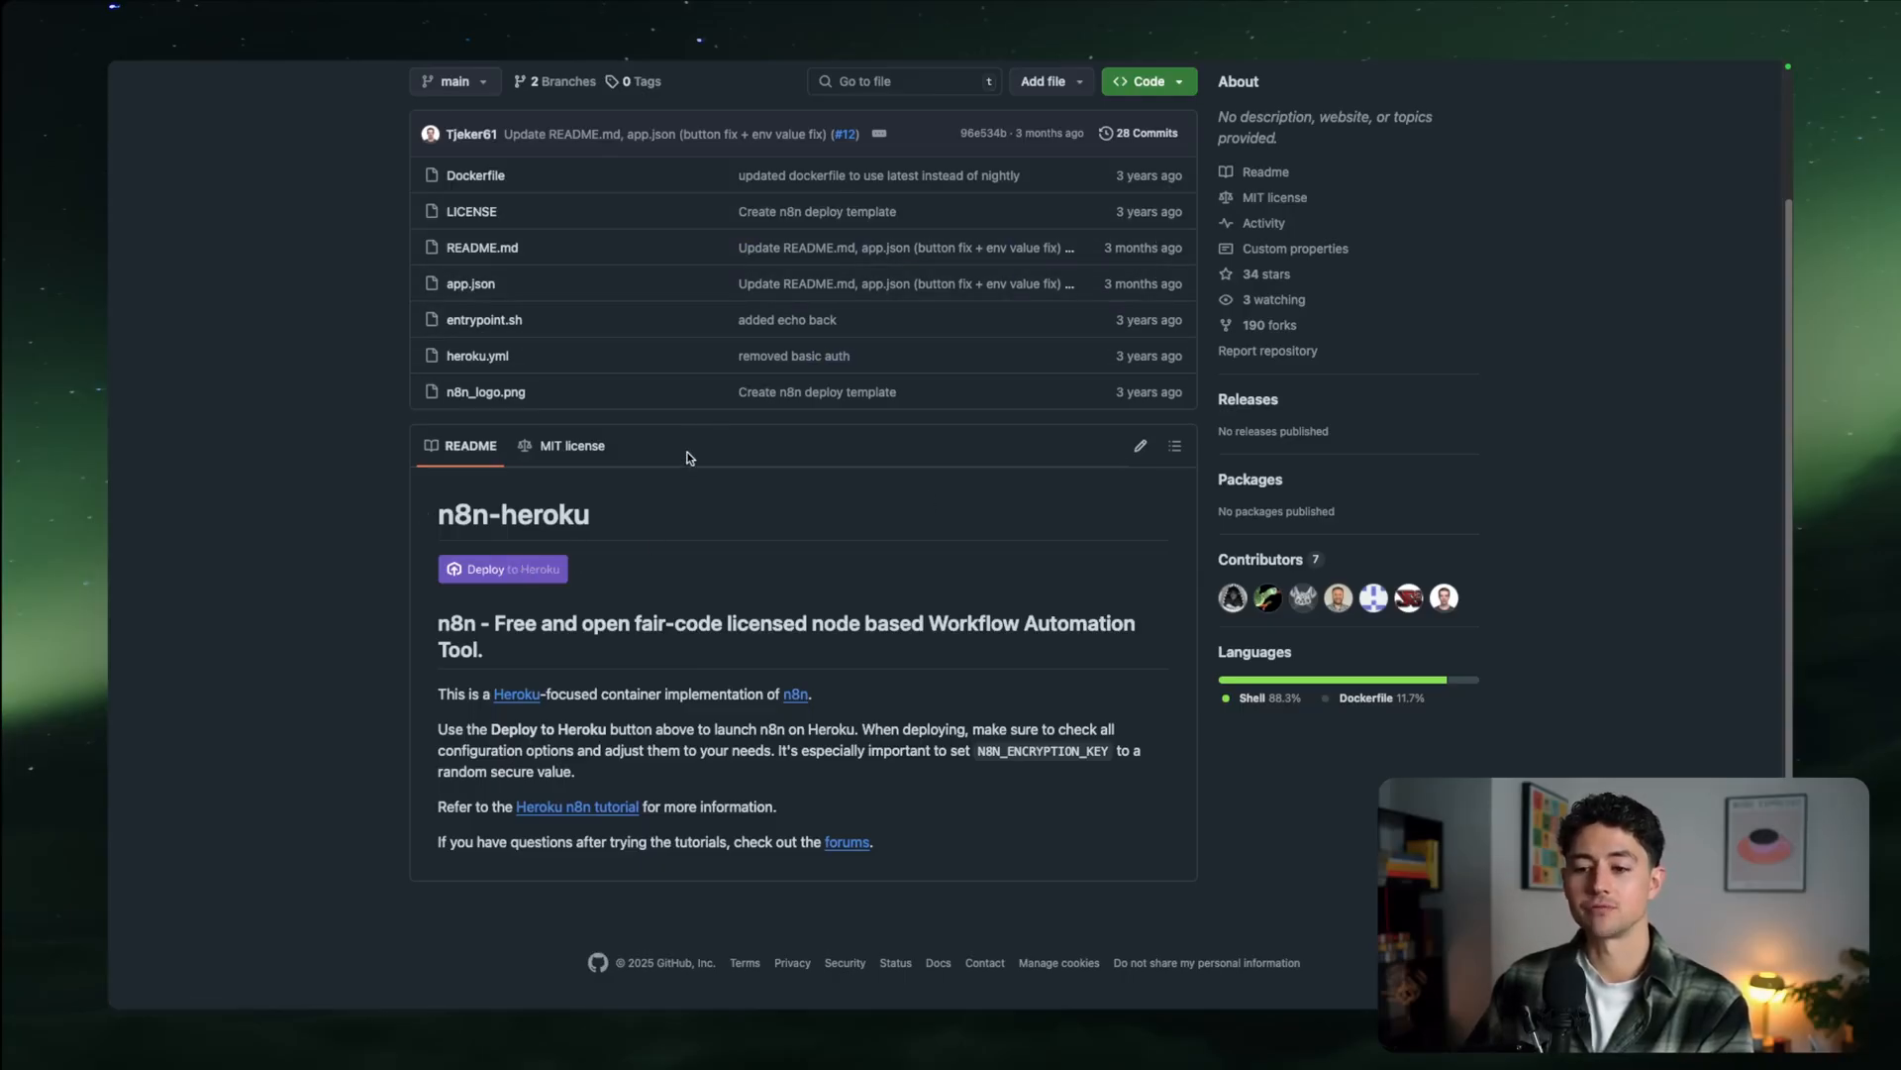
{"action": "left_click", "coordinate": [532, 572]}
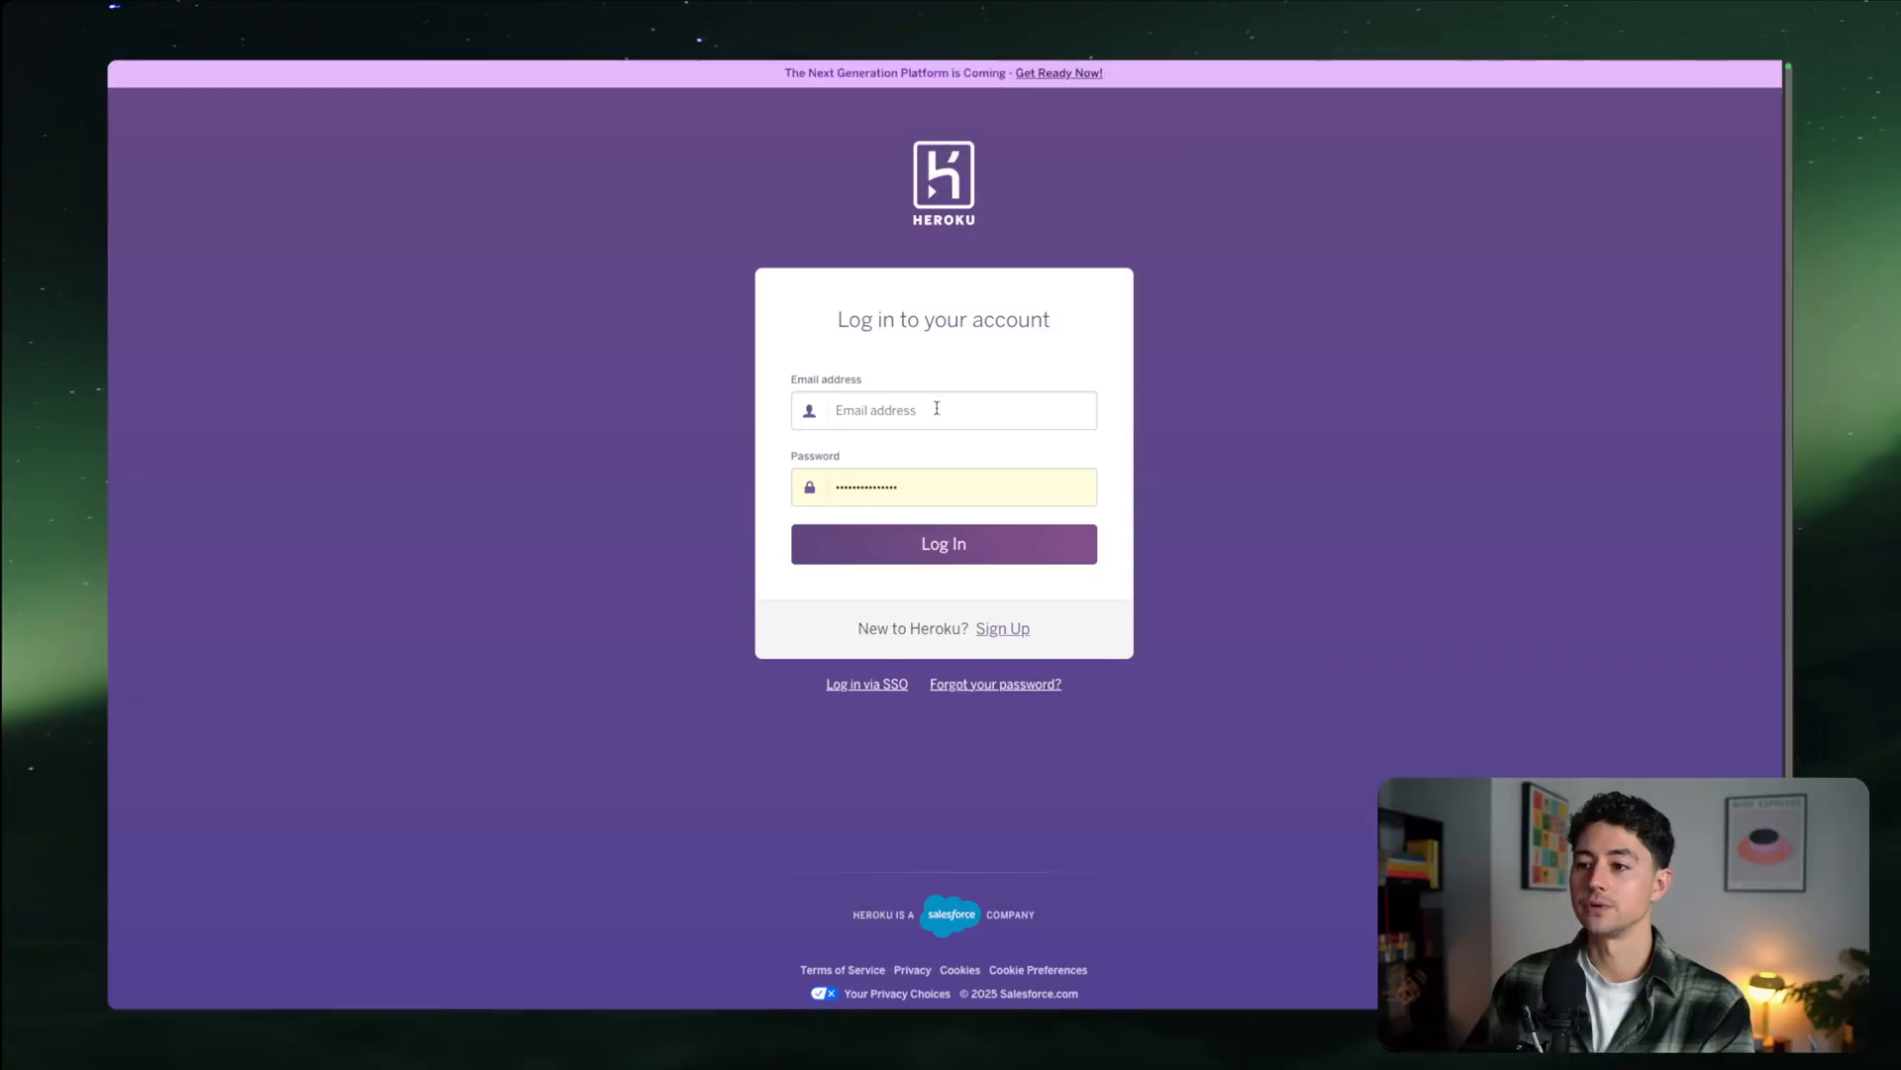
- Leave the Heroku login form and go to account sign-up instead
{"action": "left_click", "coordinate": [934, 408]}
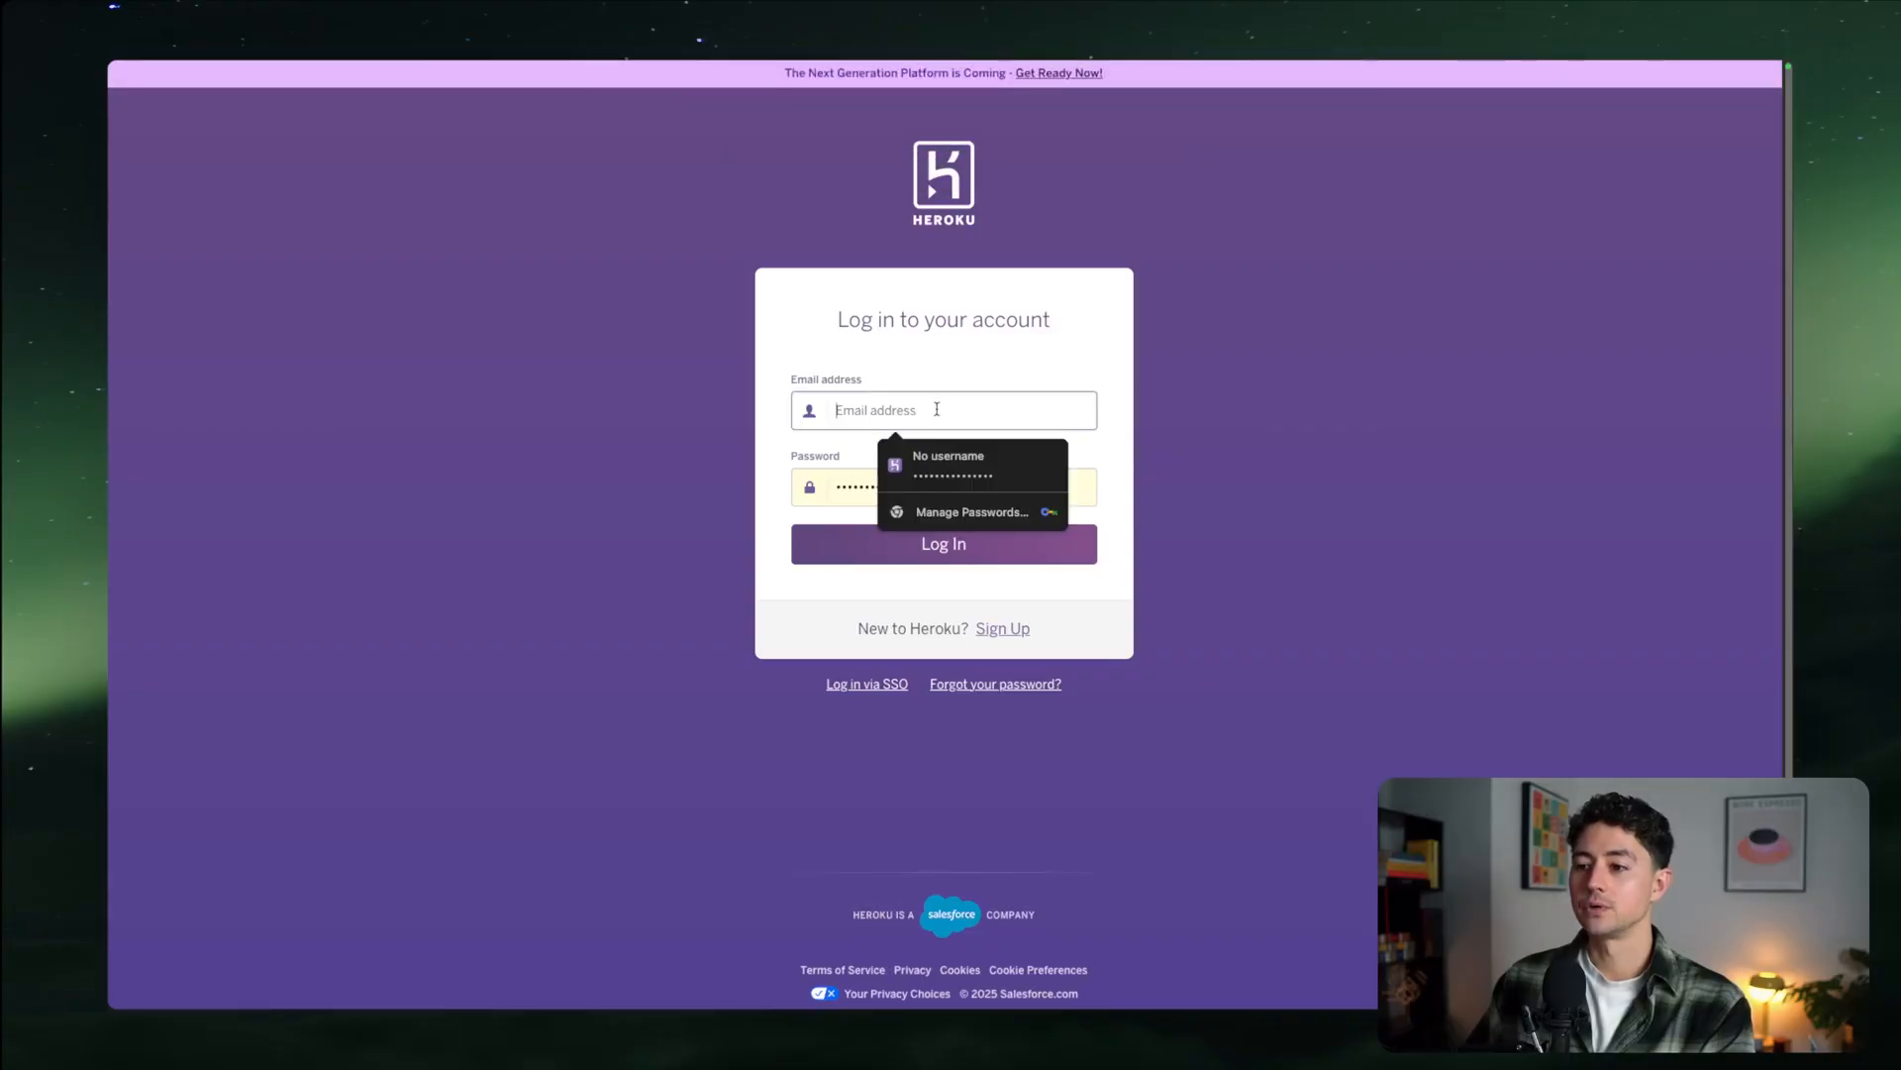
{"action": "type", "text": "nic"}
{"action": "left_click", "coordinate": [970, 585]}
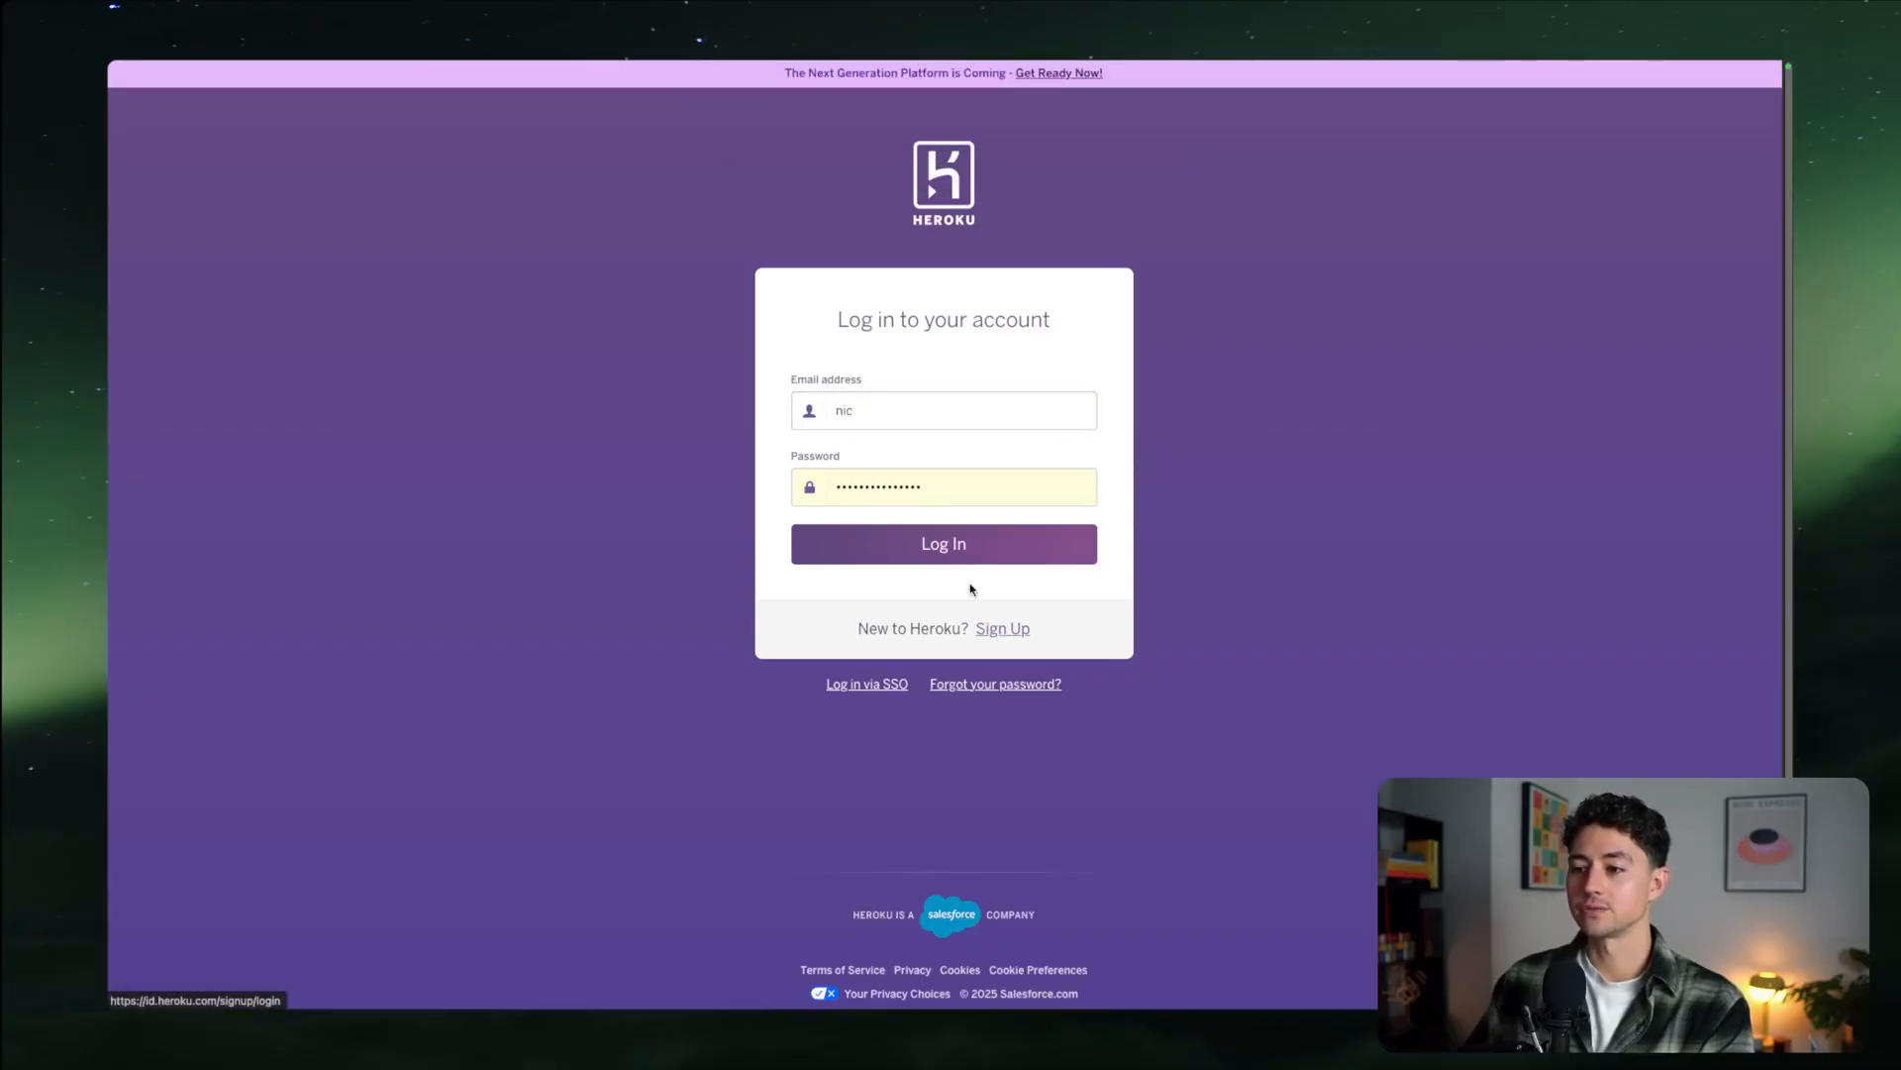
{"action": "left_click", "coordinate": [1003, 628]}
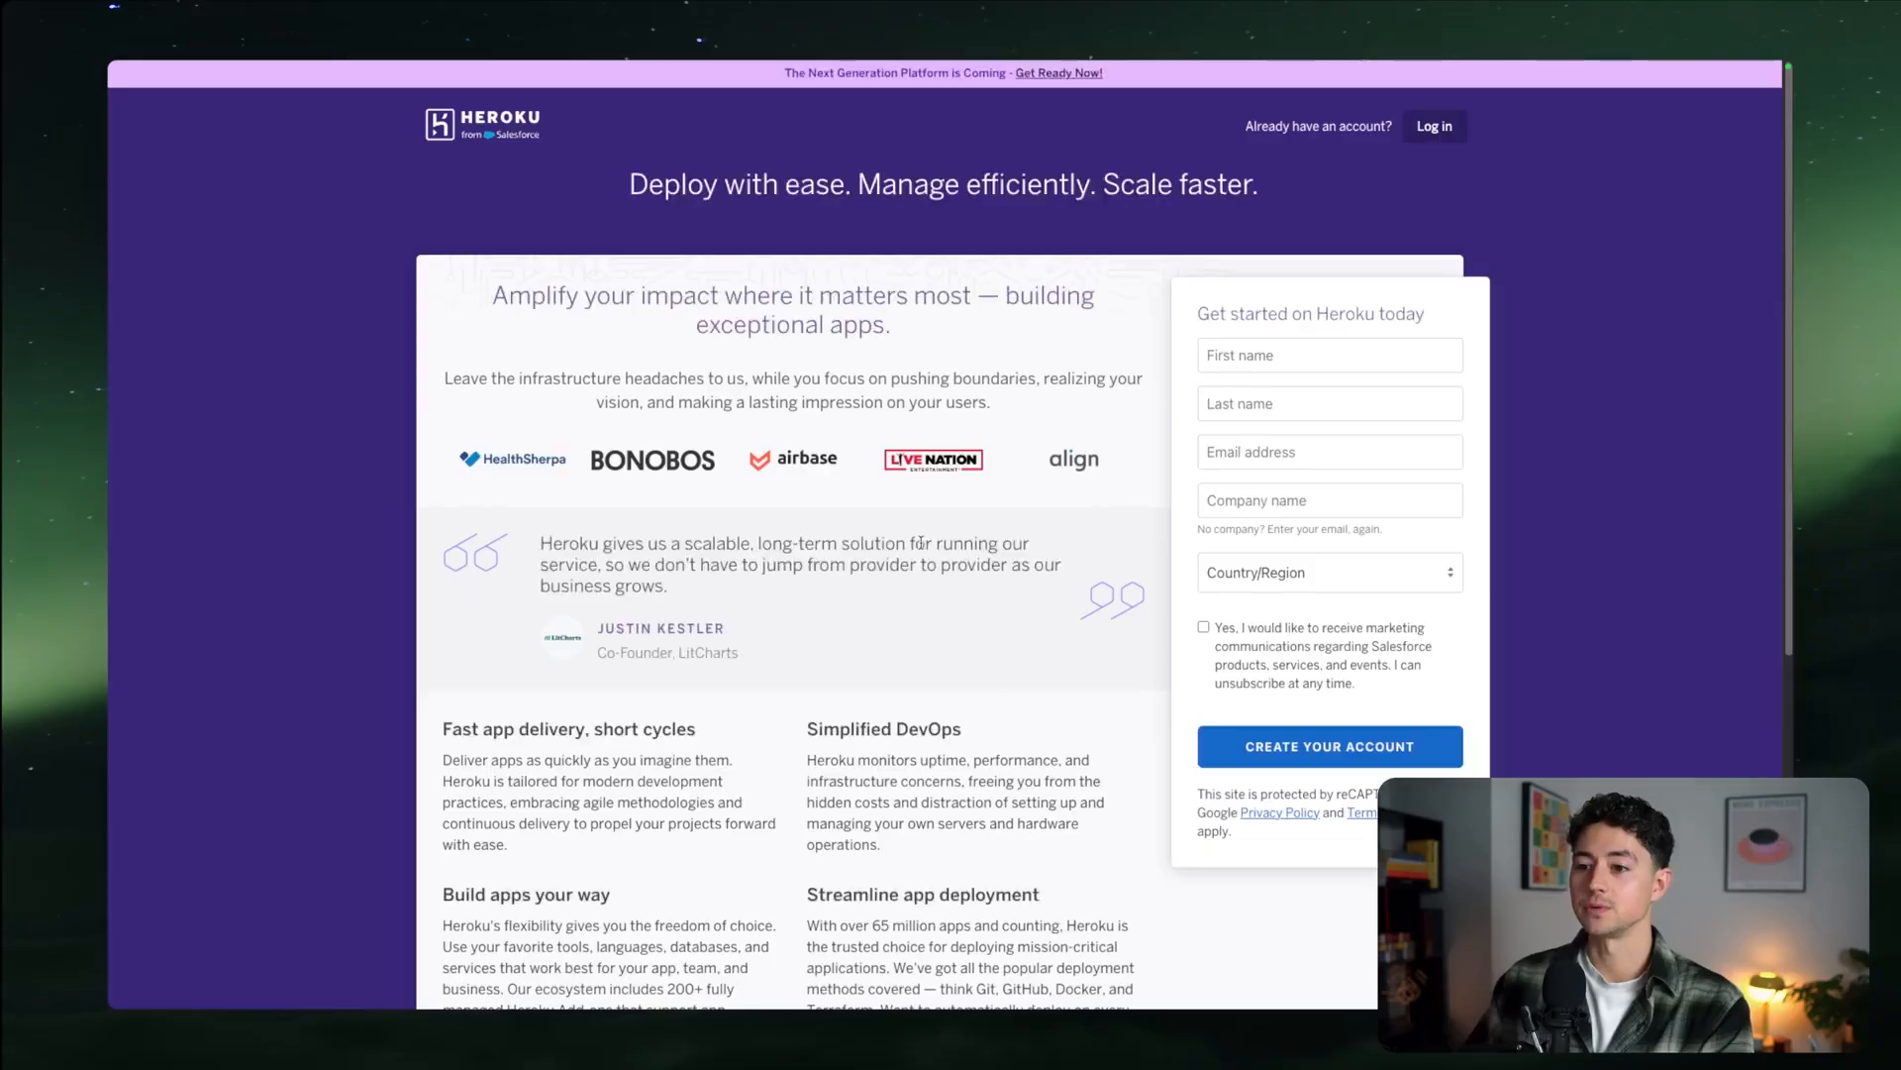
- Enter the first name, last name, and email, and reuse the email as company name
{"action": "left_click", "coordinate": [1330, 354]}
{"action": "type", "text": "Nick"}
{"action": "key", "text": "Tab"}
{"action": "type", "text": "Saraev"}
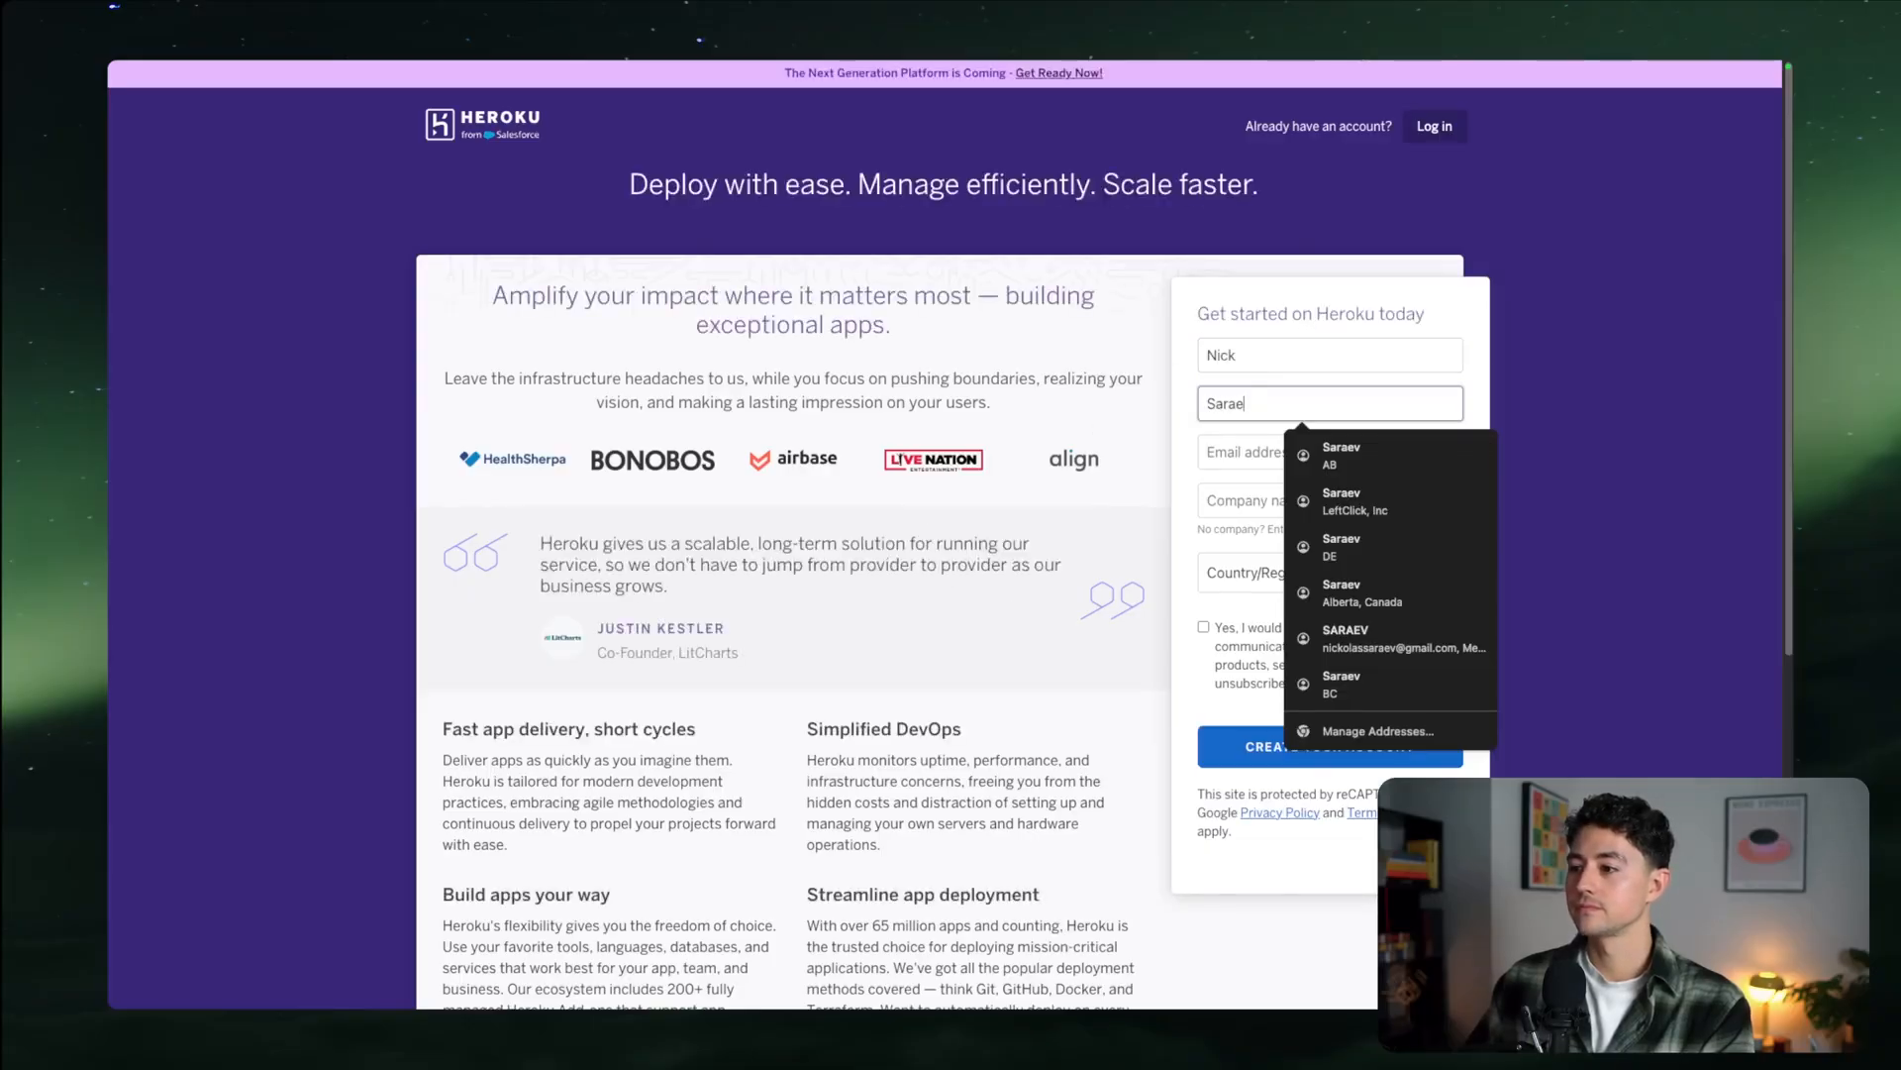
{"action": "key", "text": "Tab"}
{"action": "key", "text": "Tab"}
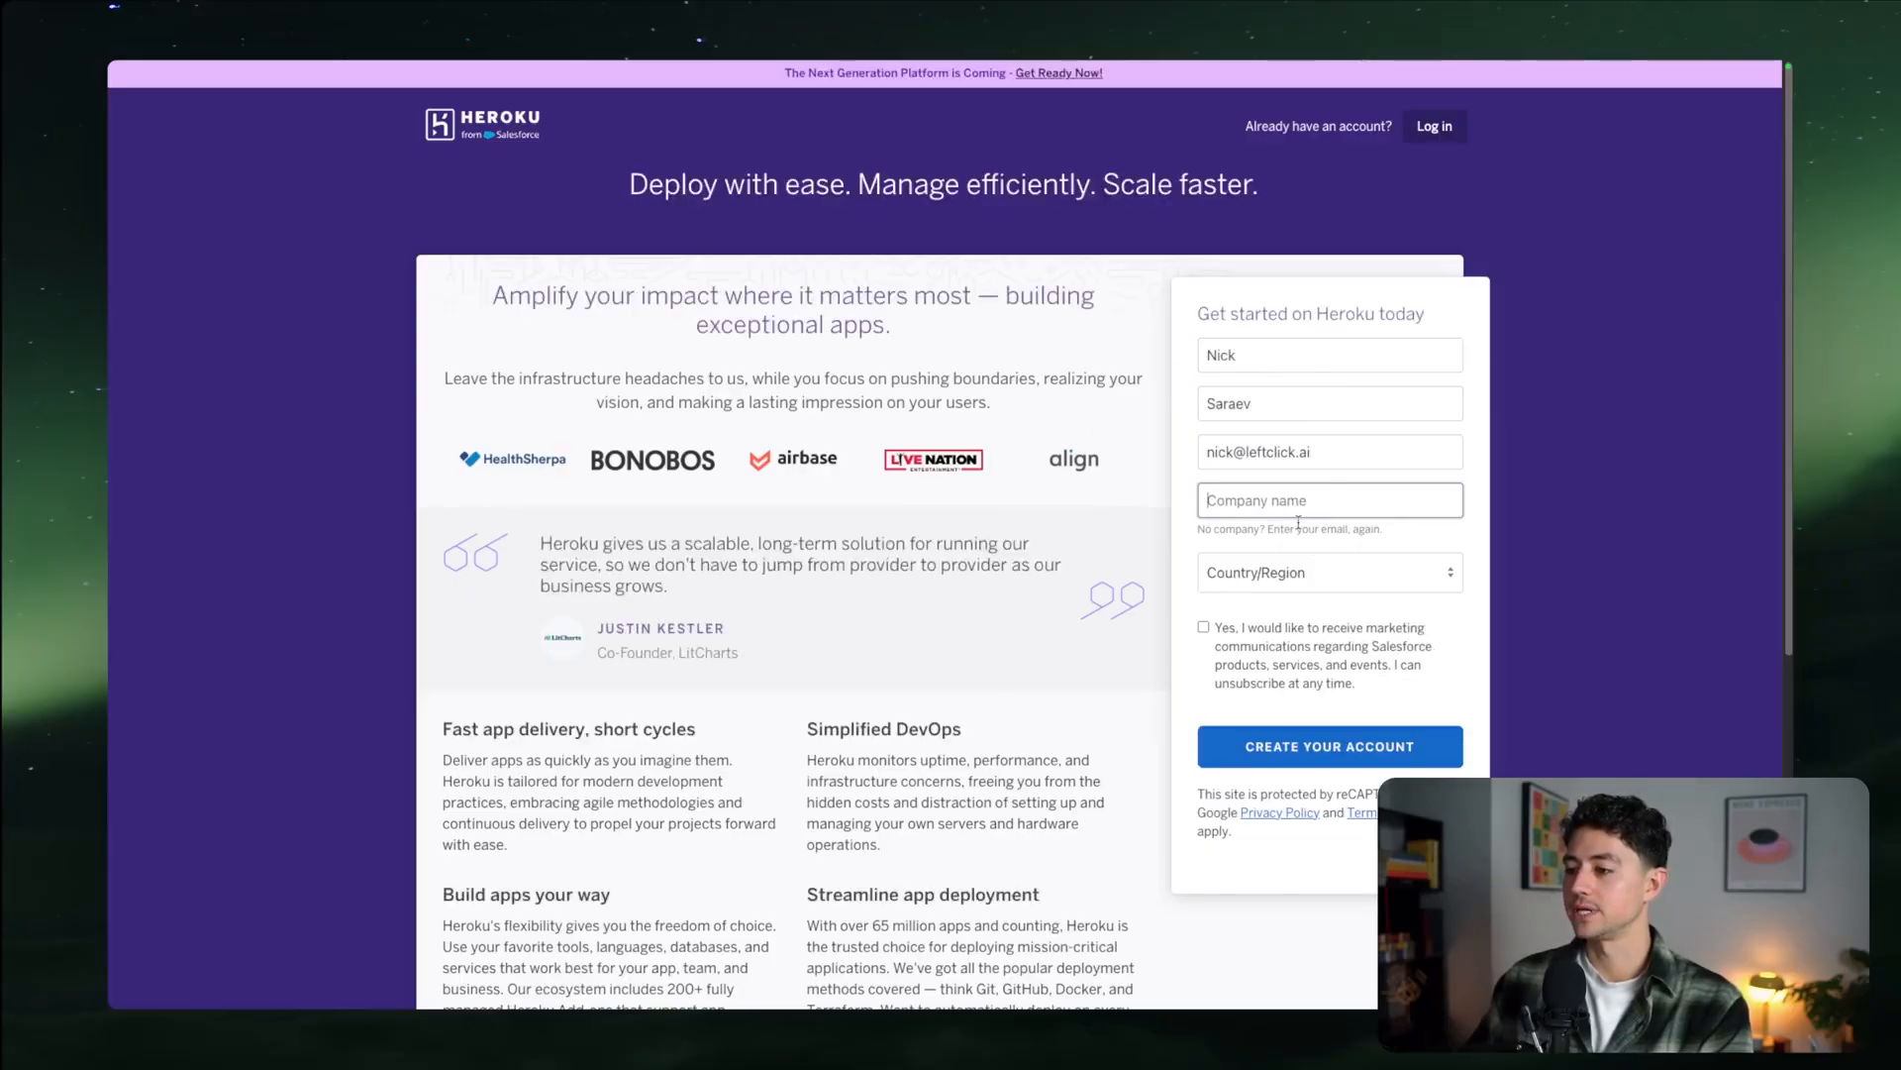
{"action": "key", "text": "shift+Tab"}
{"action": "key", "text": "ctrl+c"}
{"action": "key", "text": "Tab"}
{"action": "key", "text": "ctrl+v"}
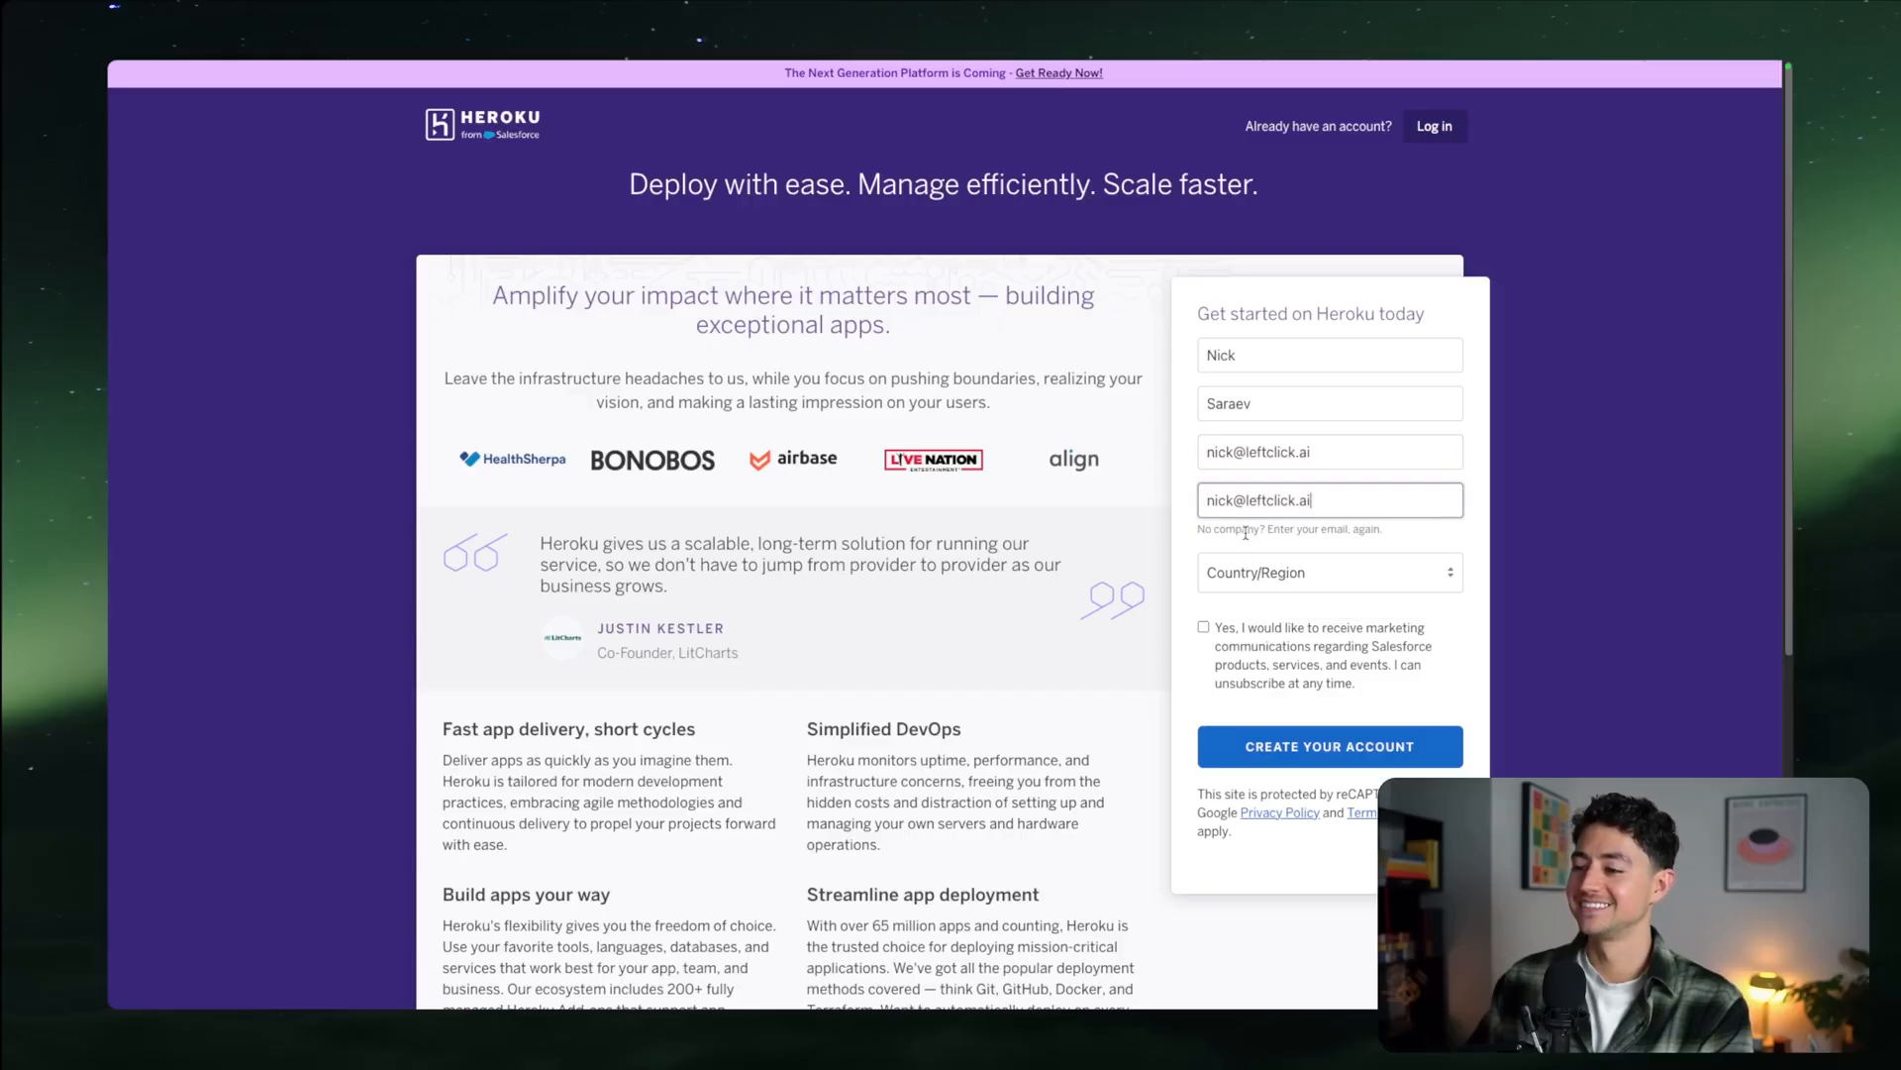
- Set the location to United States, Delaware, and submit the sign-up form
{"action": "left_click", "coordinate": [1305, 582]}
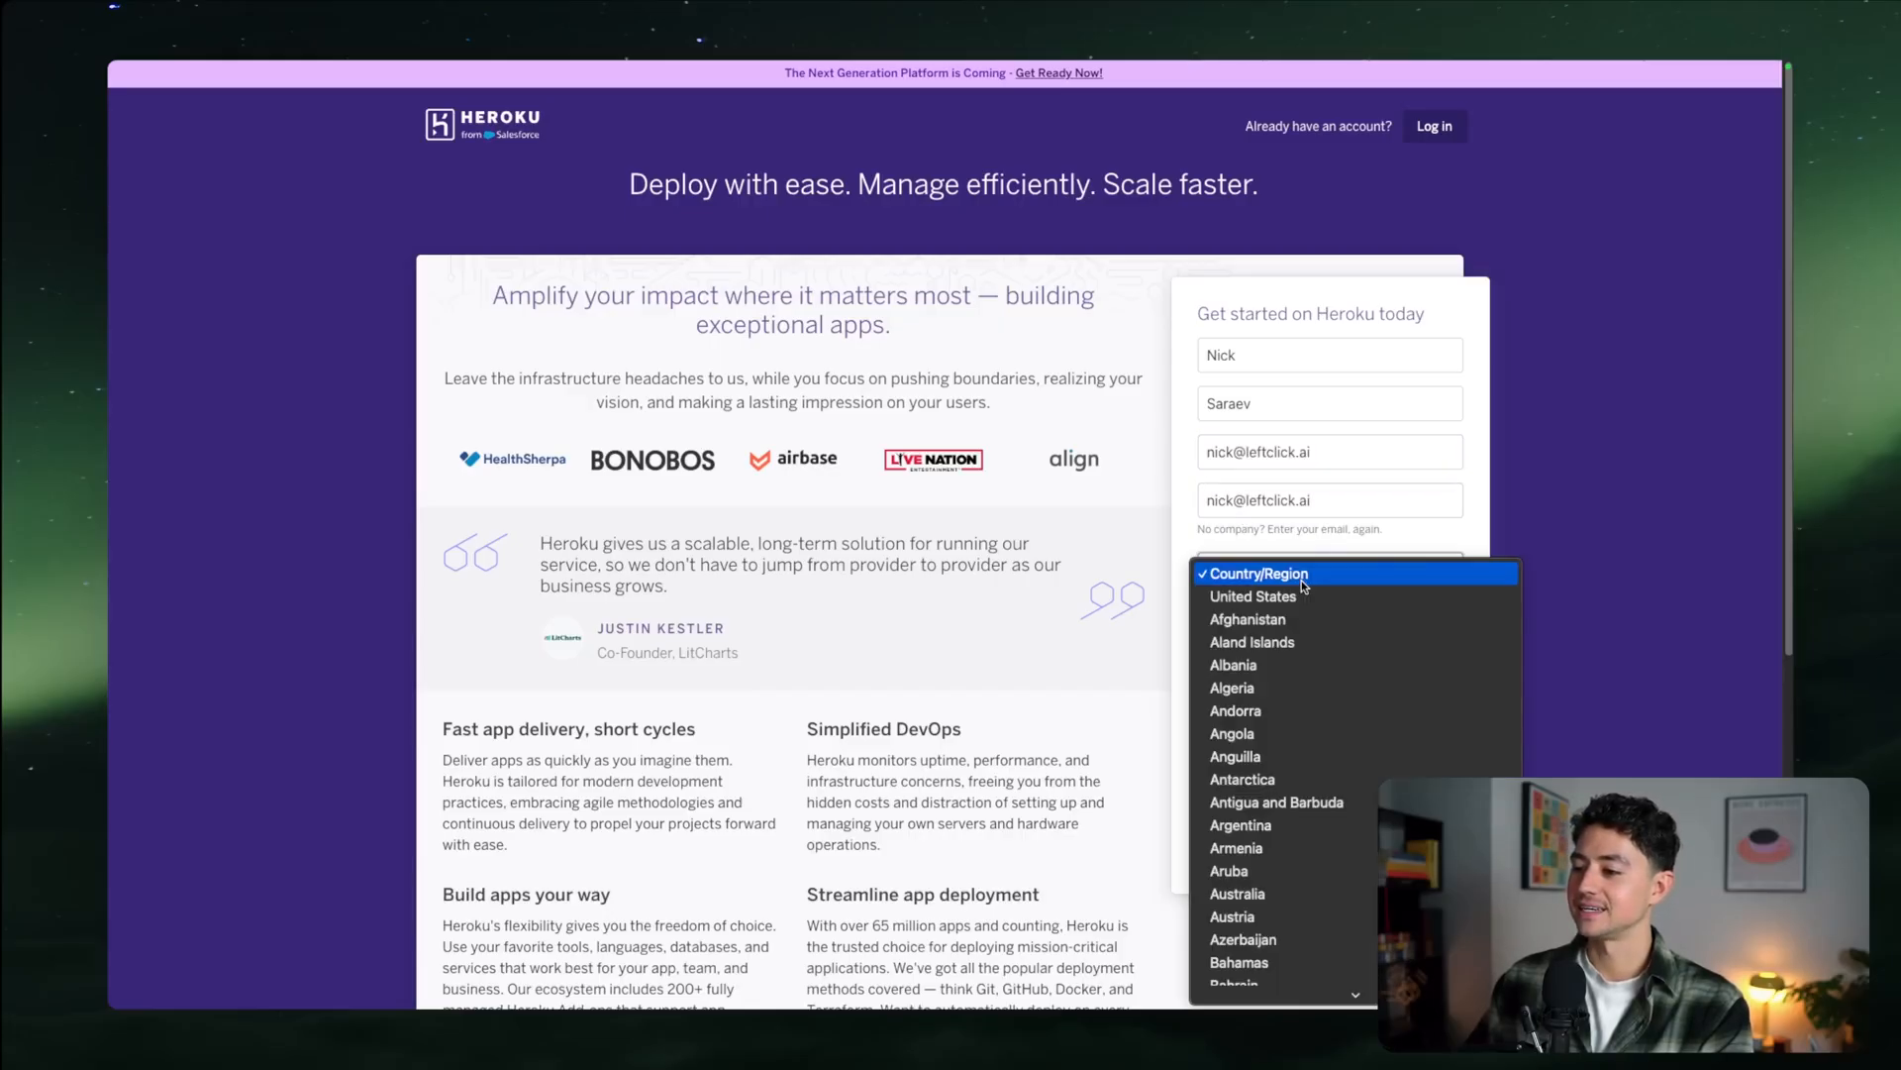
{"action": "left_click", "coordinate": [1307, 597]}
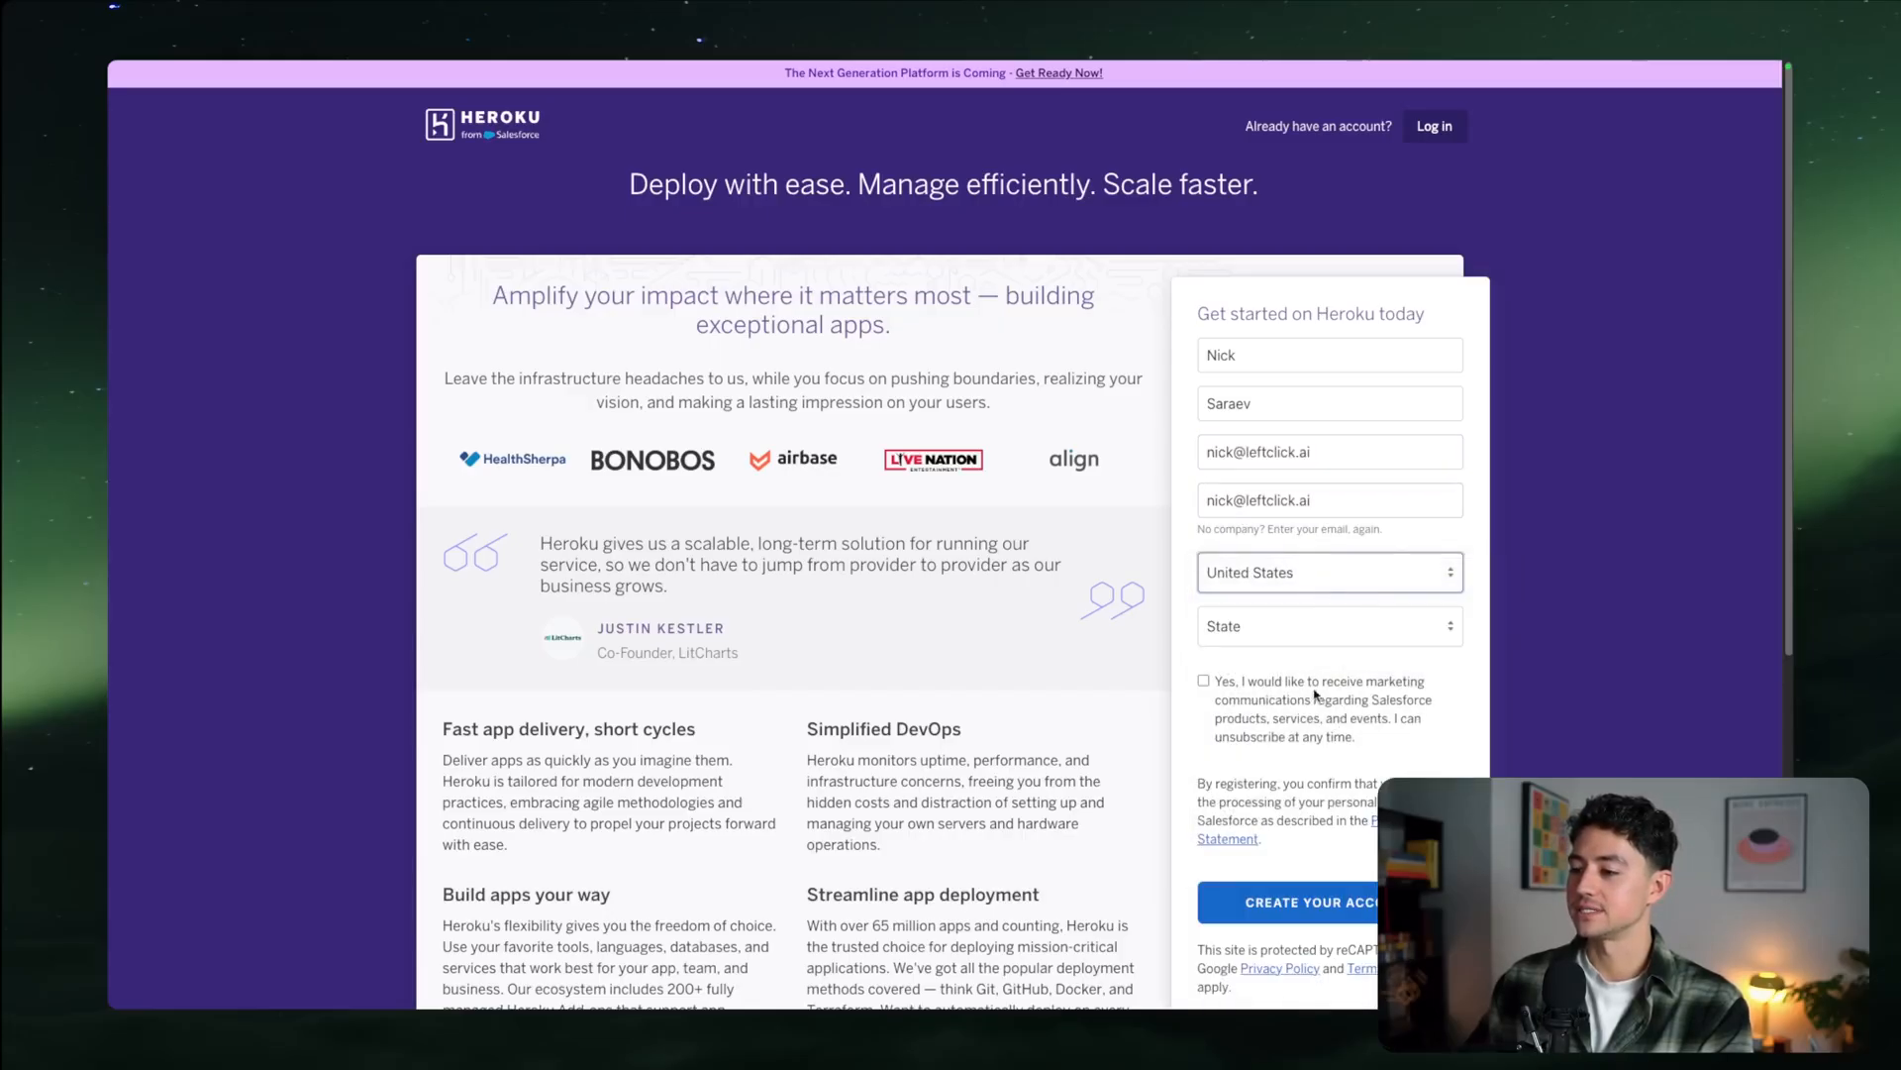
{"action": "left_click", "coordinate": [1317, 626]}
{"action": "left_click", "coordinate": [1322, 807]}
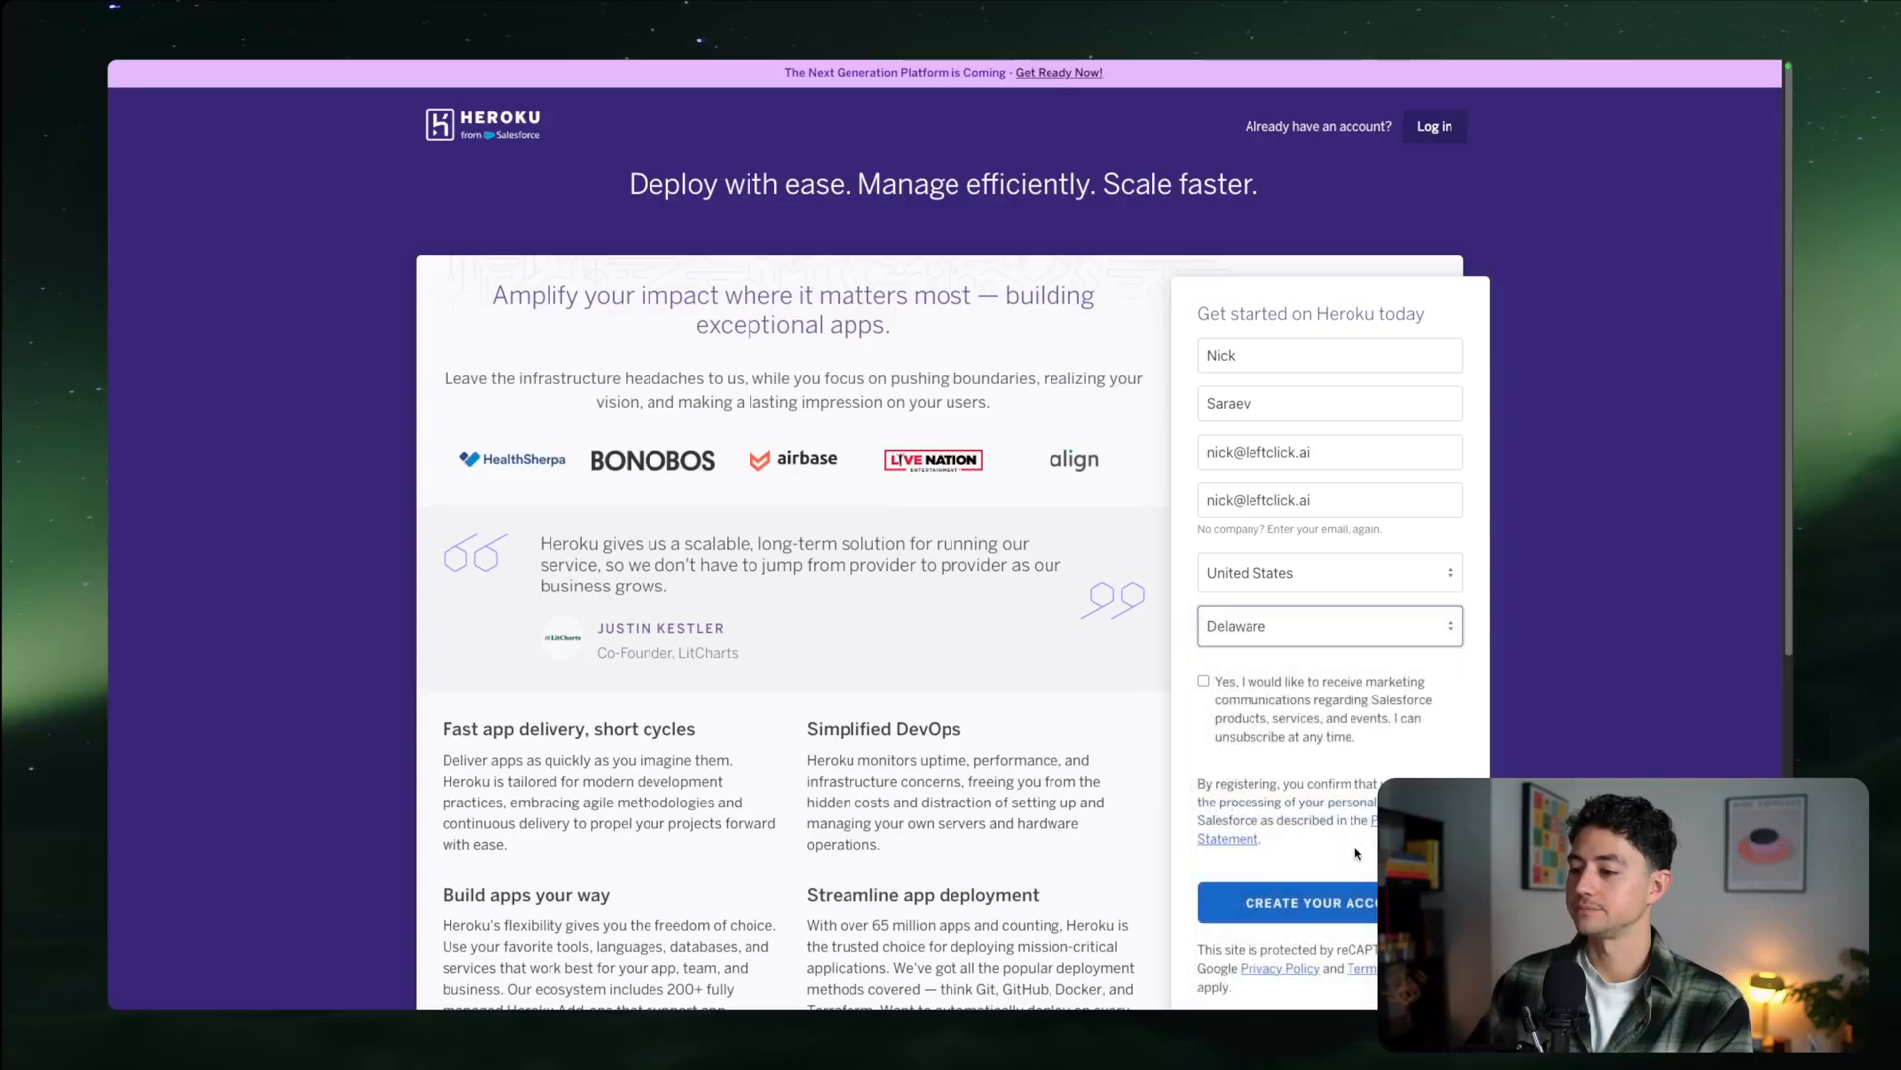
{"action": "left_click", "coordinate": [1355, 901]}
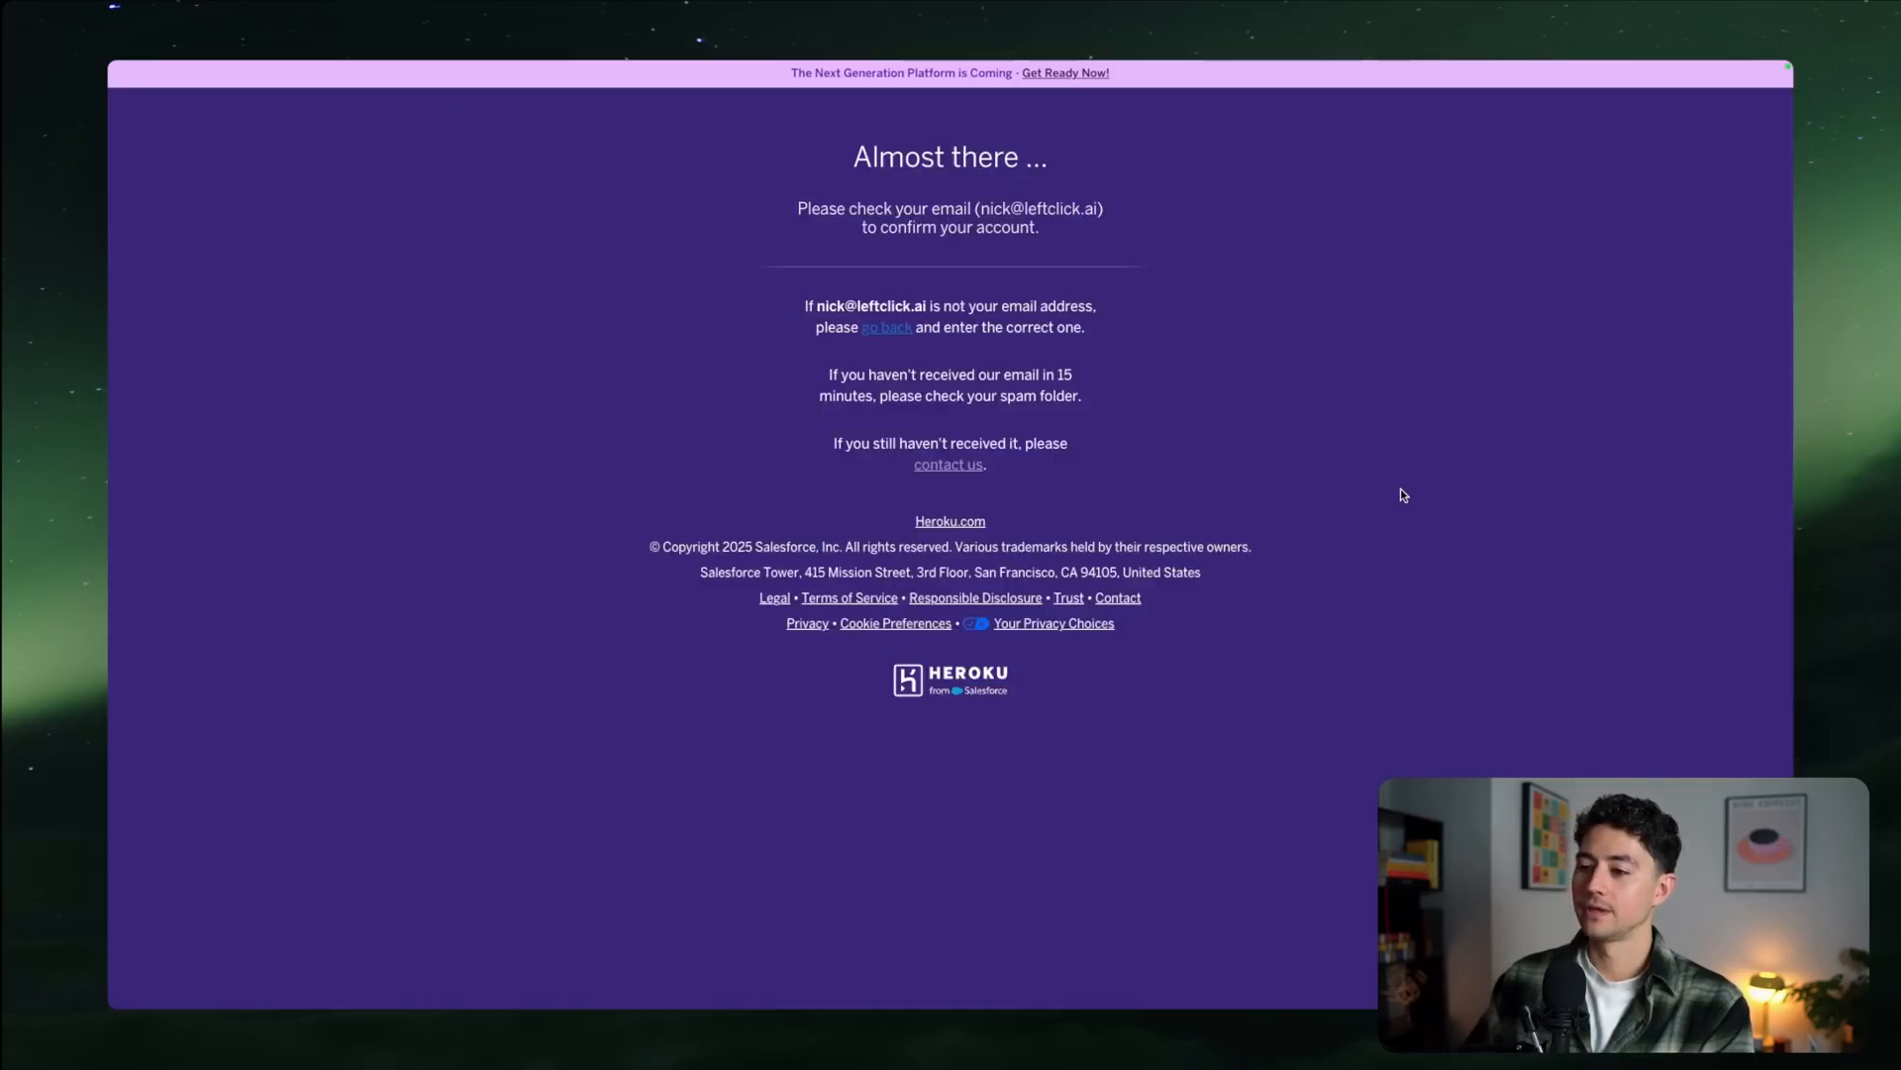
- Complete the Heroku account with a phone number and password, then log in
{"action": "mouse_move", "coordinate": [1050, 64]}
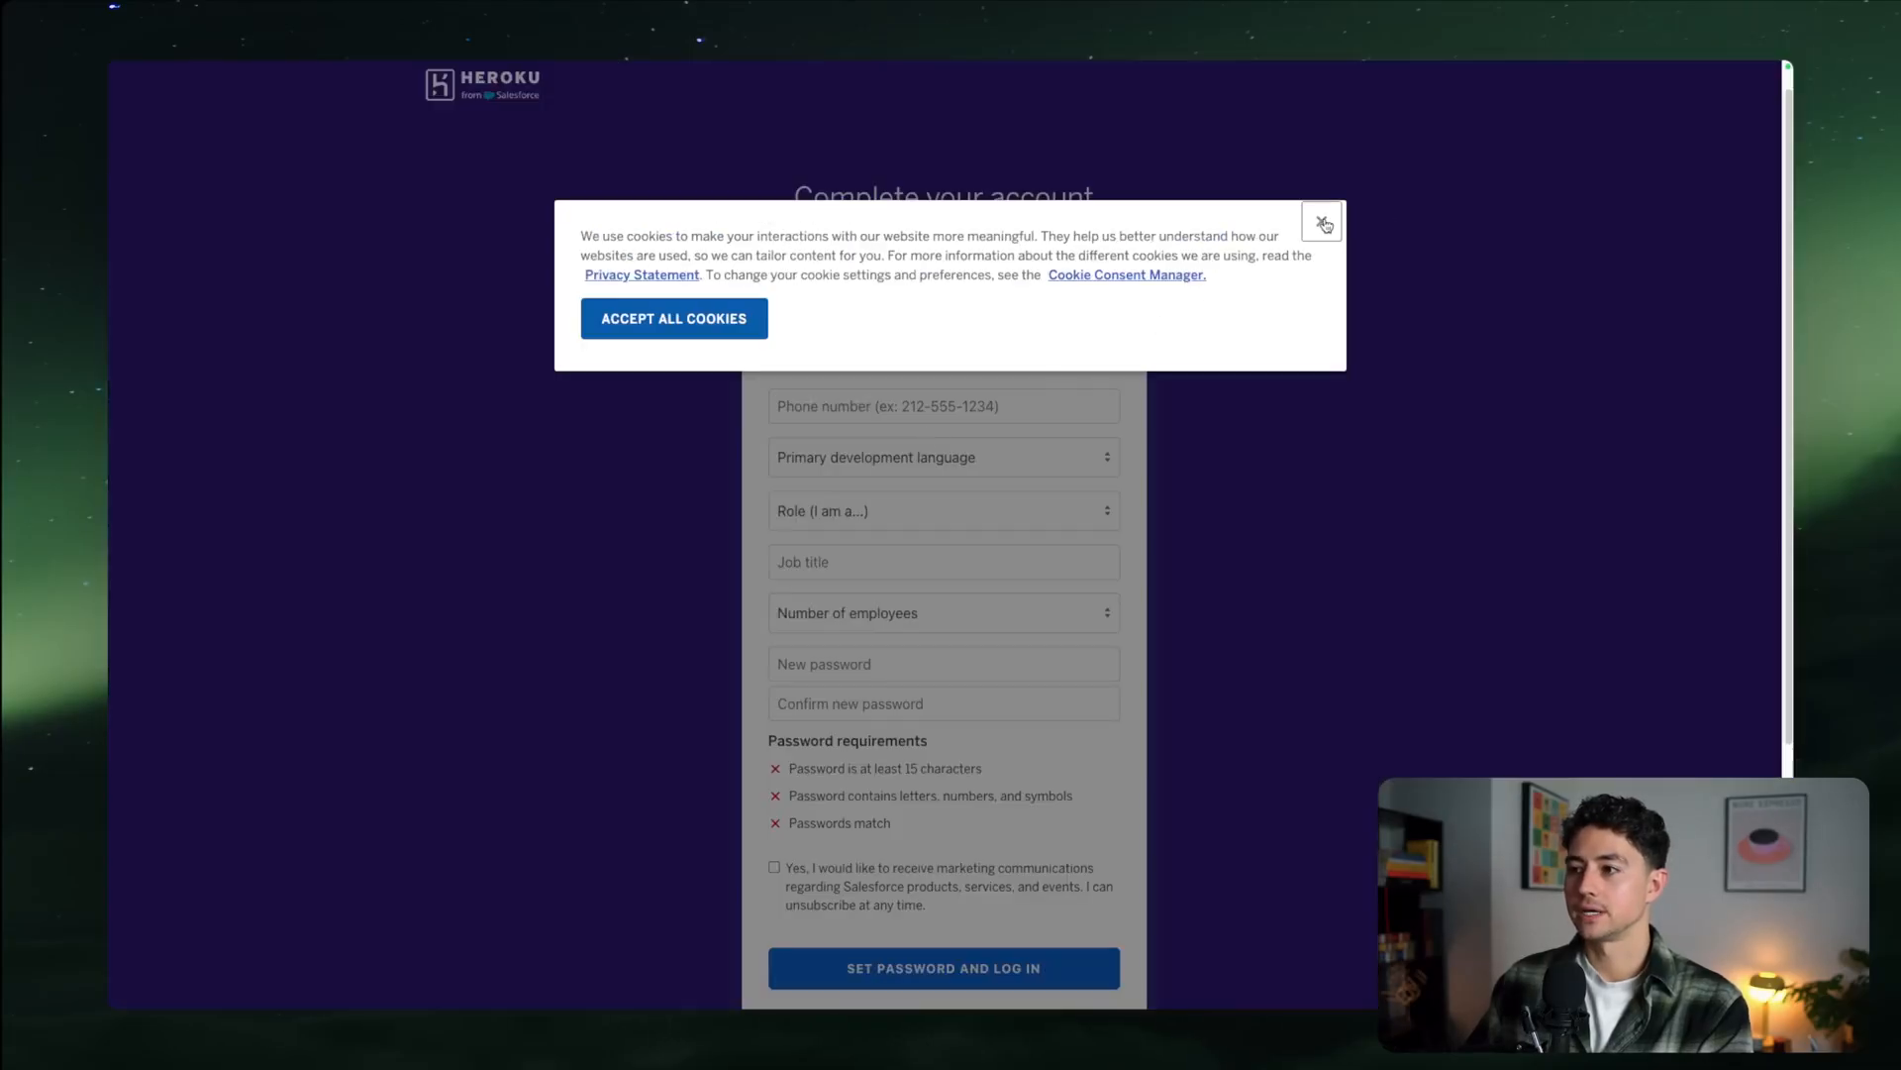
{"action": "left_click", "coordinate": [1322, 223]}
{"action": "left_click", "coordinate": [917, 409]}
{"action": "scroll", "coordinate": [917, 412], "scroll_direction": "down", "scroll_amount": 1}
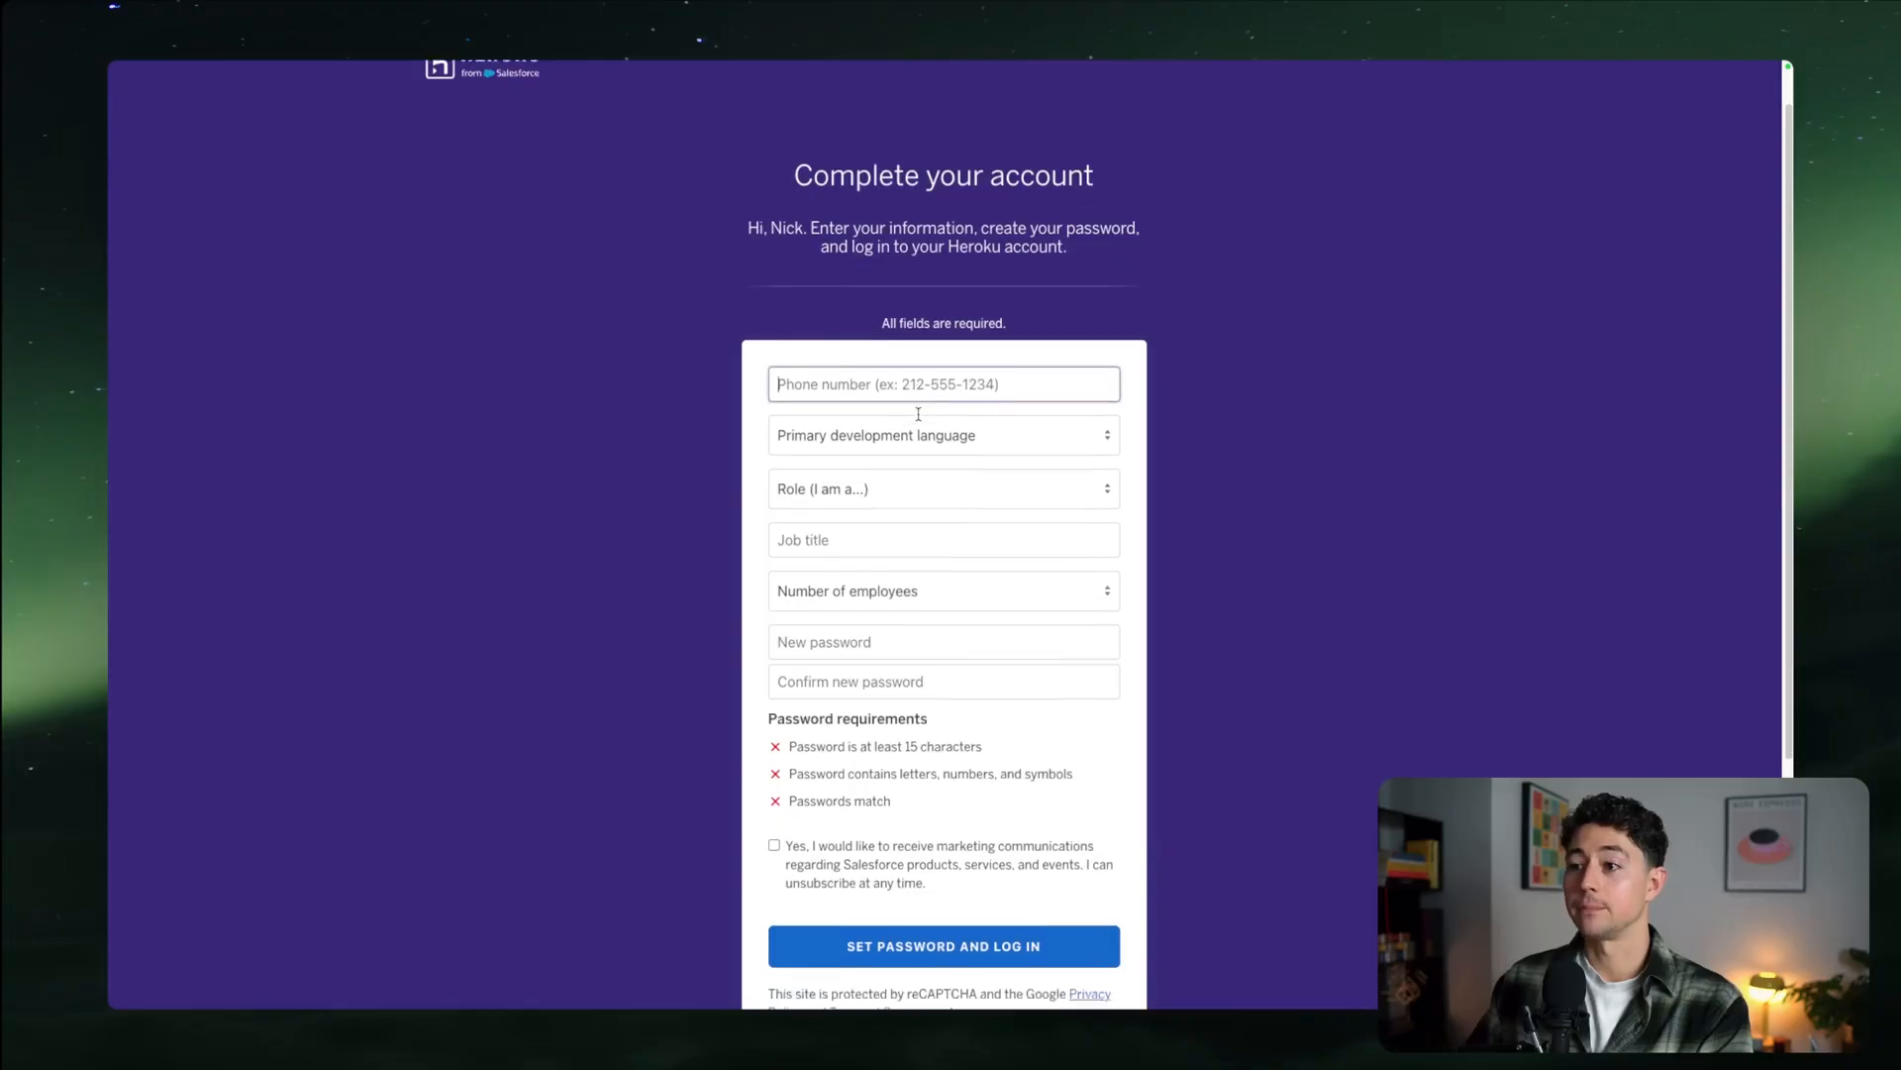
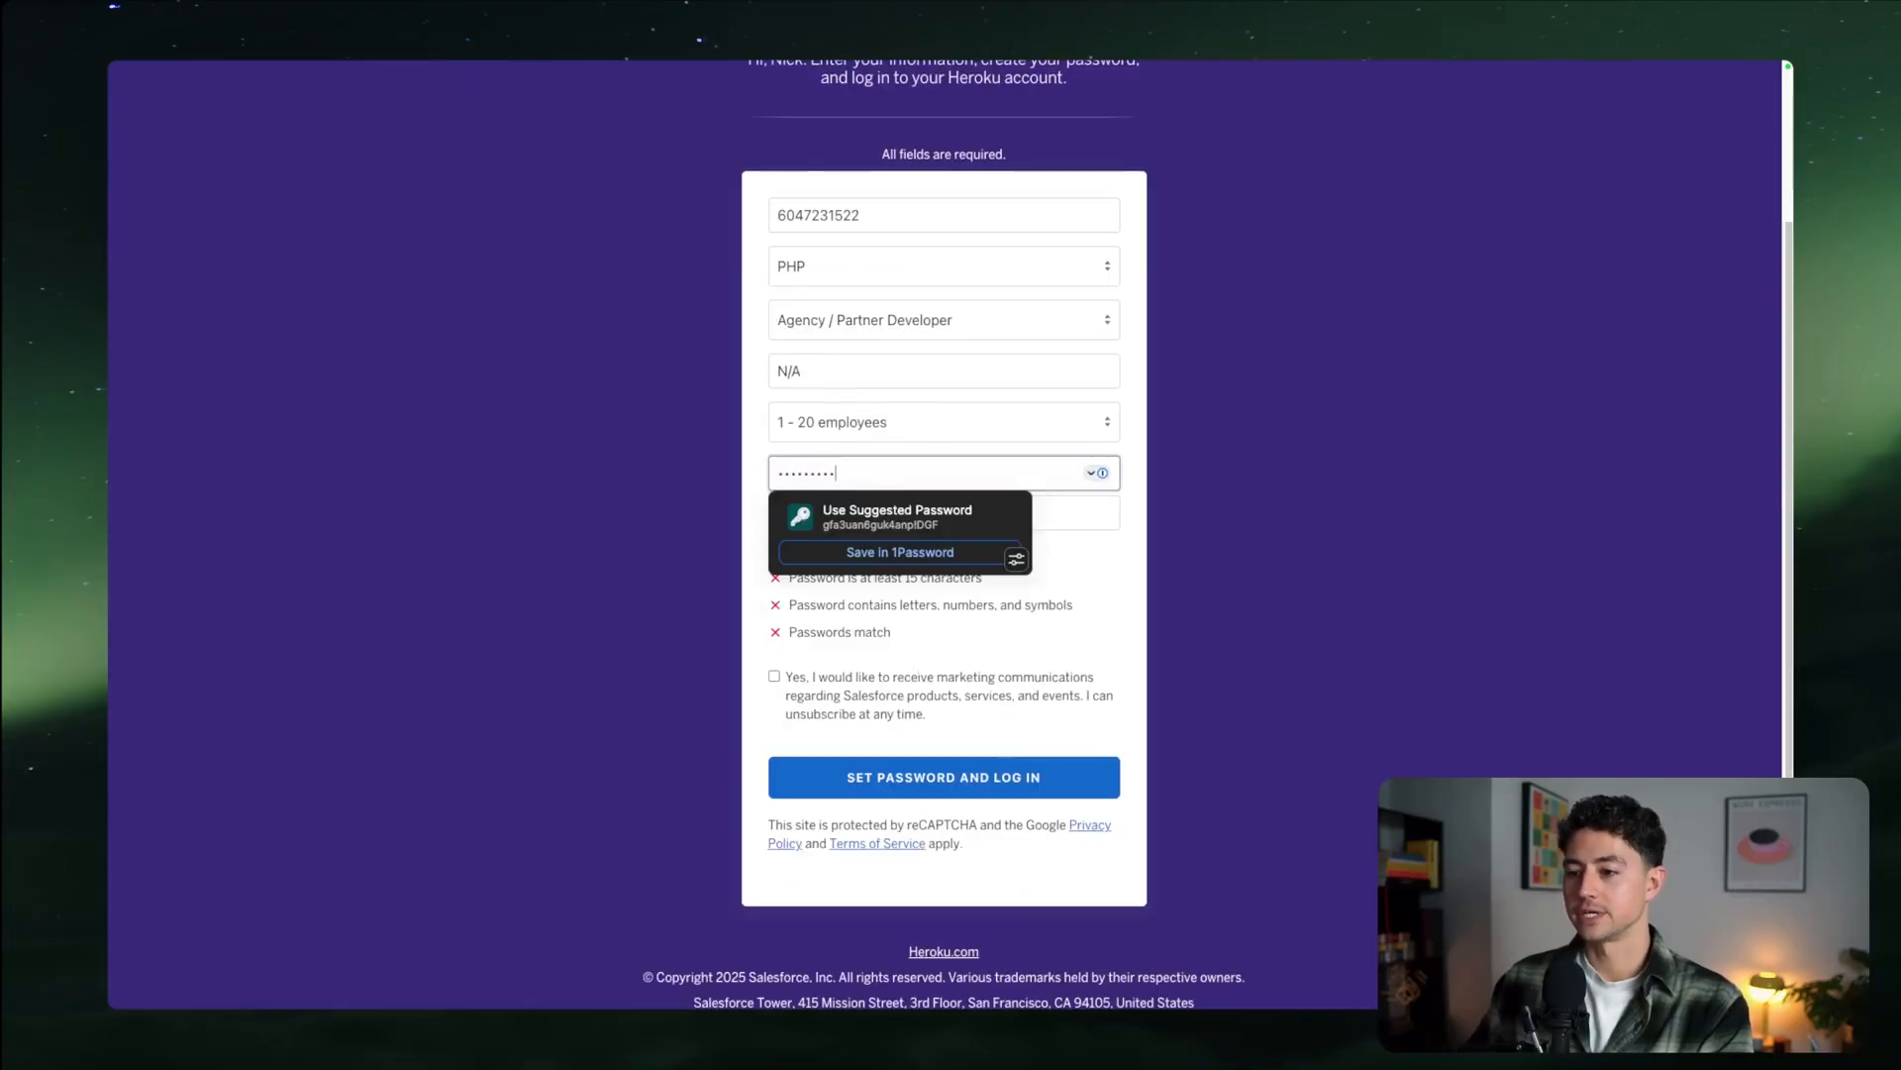
{"action": "type", "text": "•••••••••"}
{"action": "key", "text": "Tab"}
{"action": "type", "text": "•"}
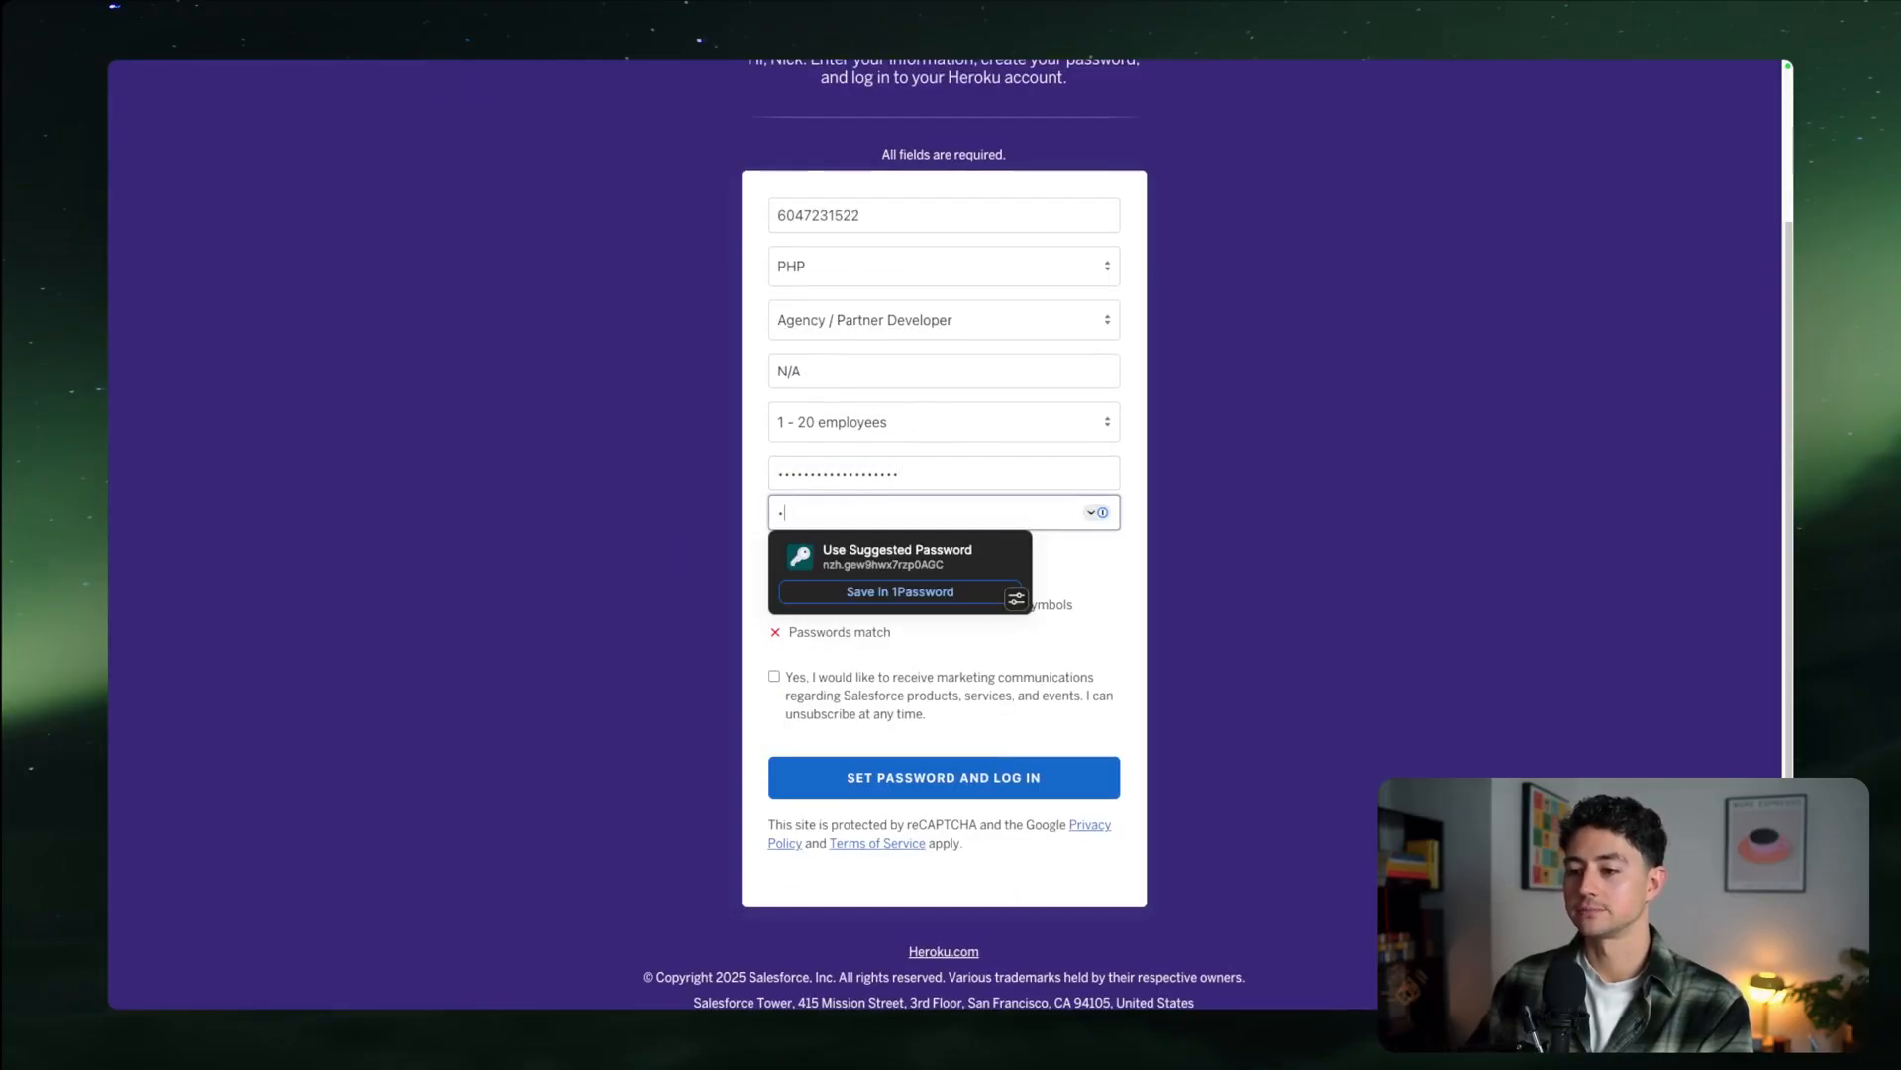
{"action": "type", "text": "•••••••••"}
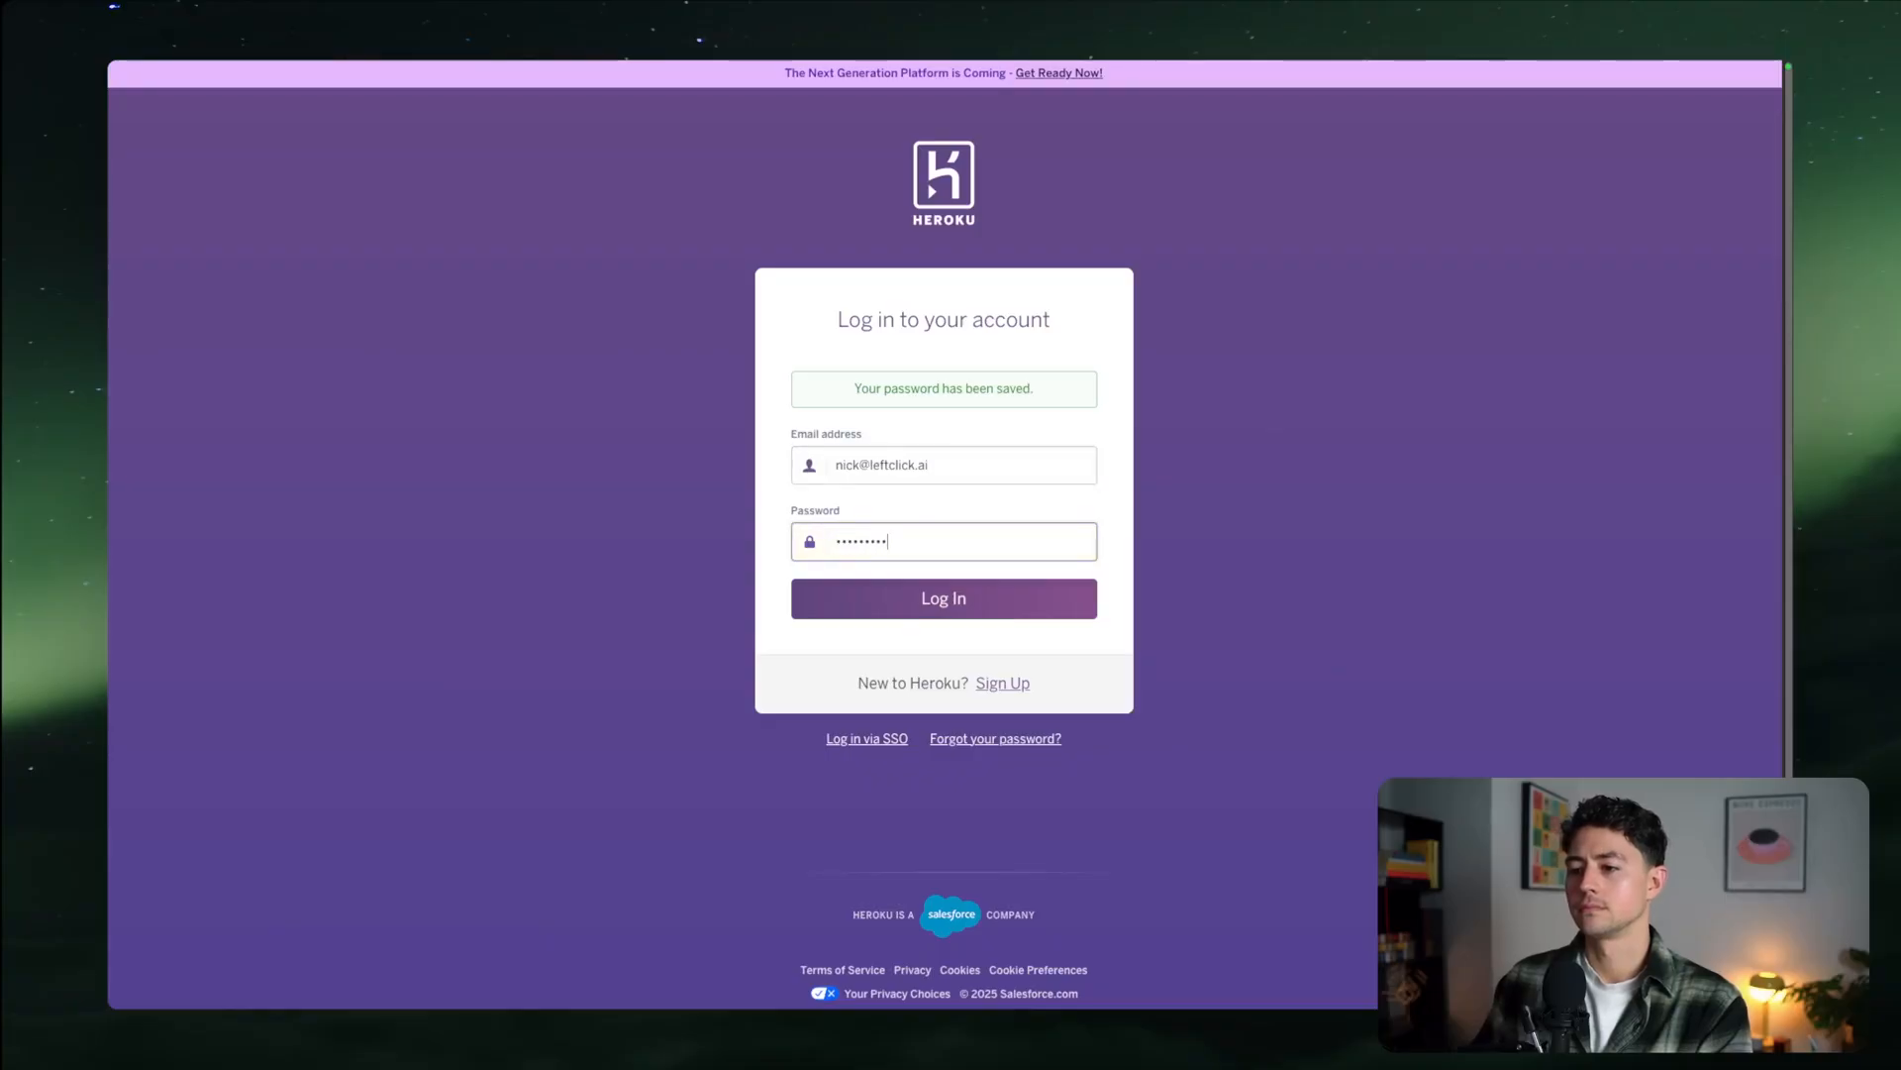
{"action": "left_click", "coordinate": [983, 584]}
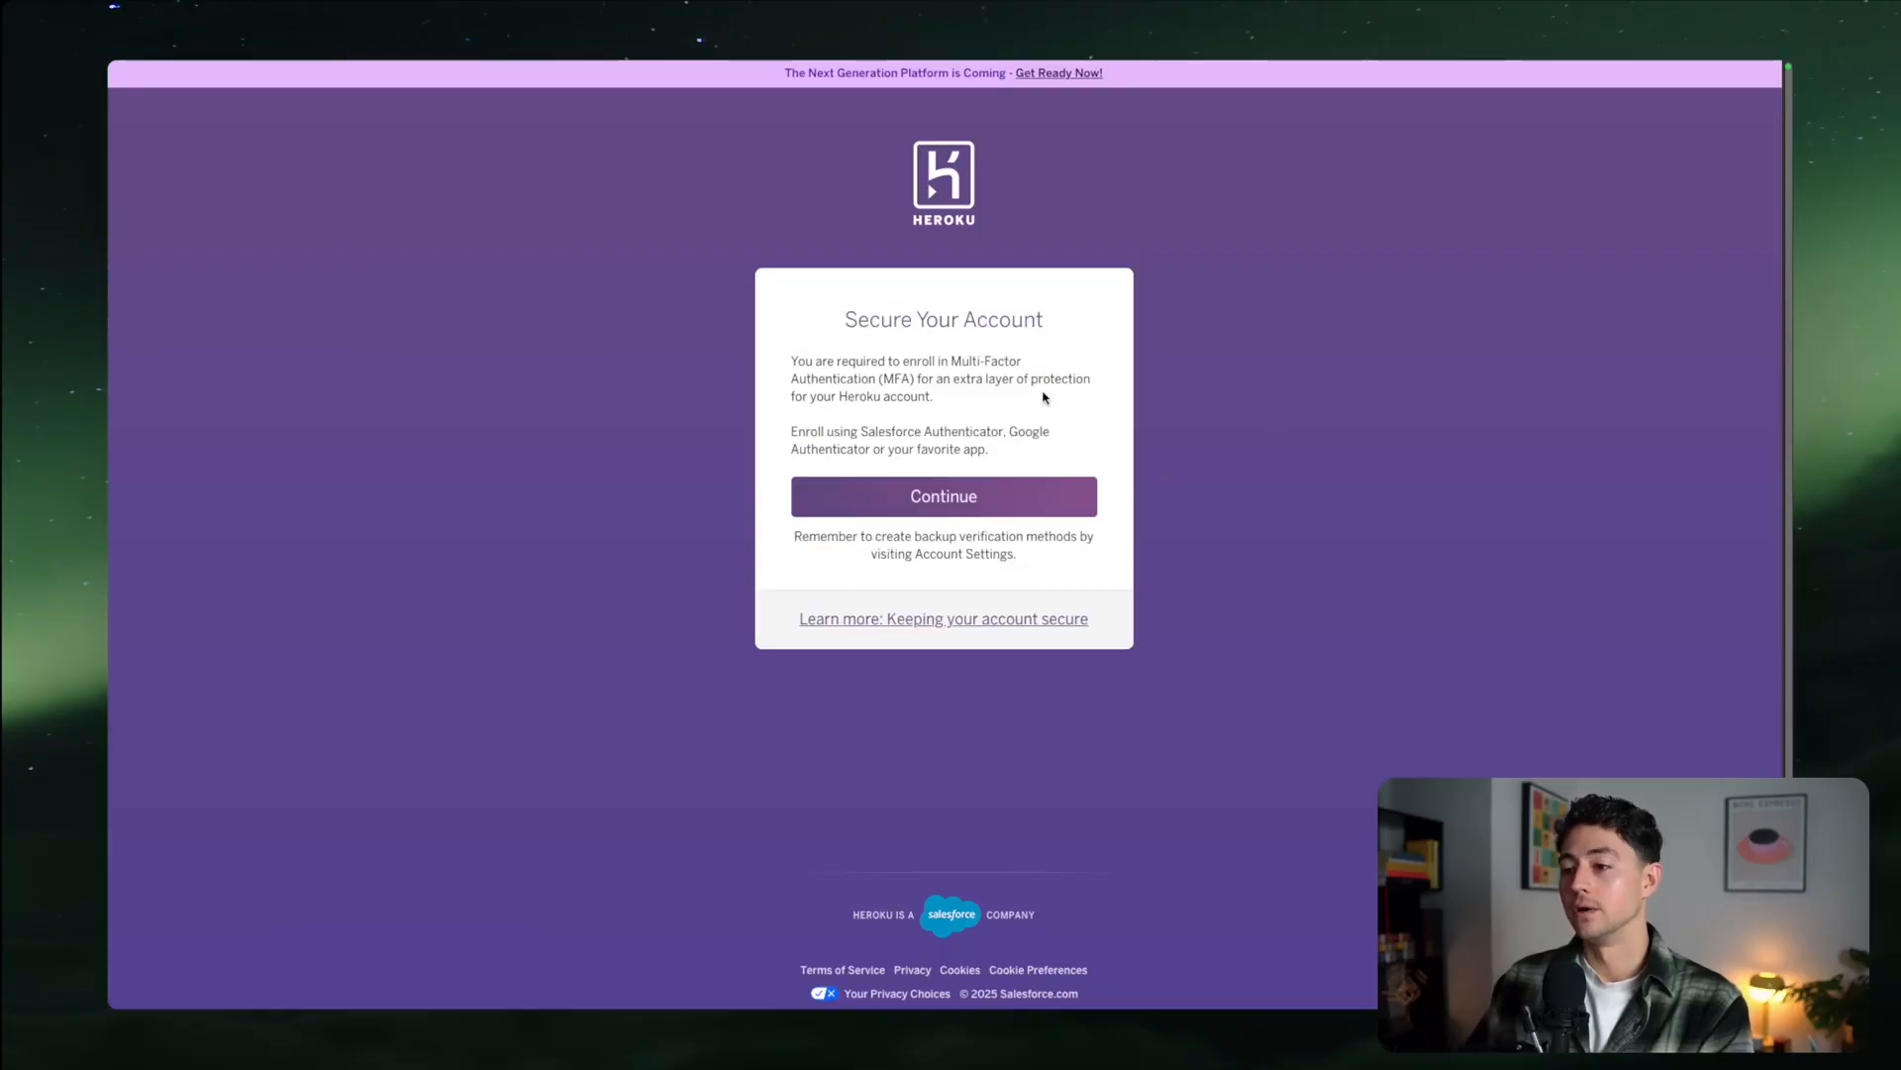
- Enroll in multi-factor authentication using a one-time password authenticator app
{"action": "left_click", "coordinate": [983, 495]}
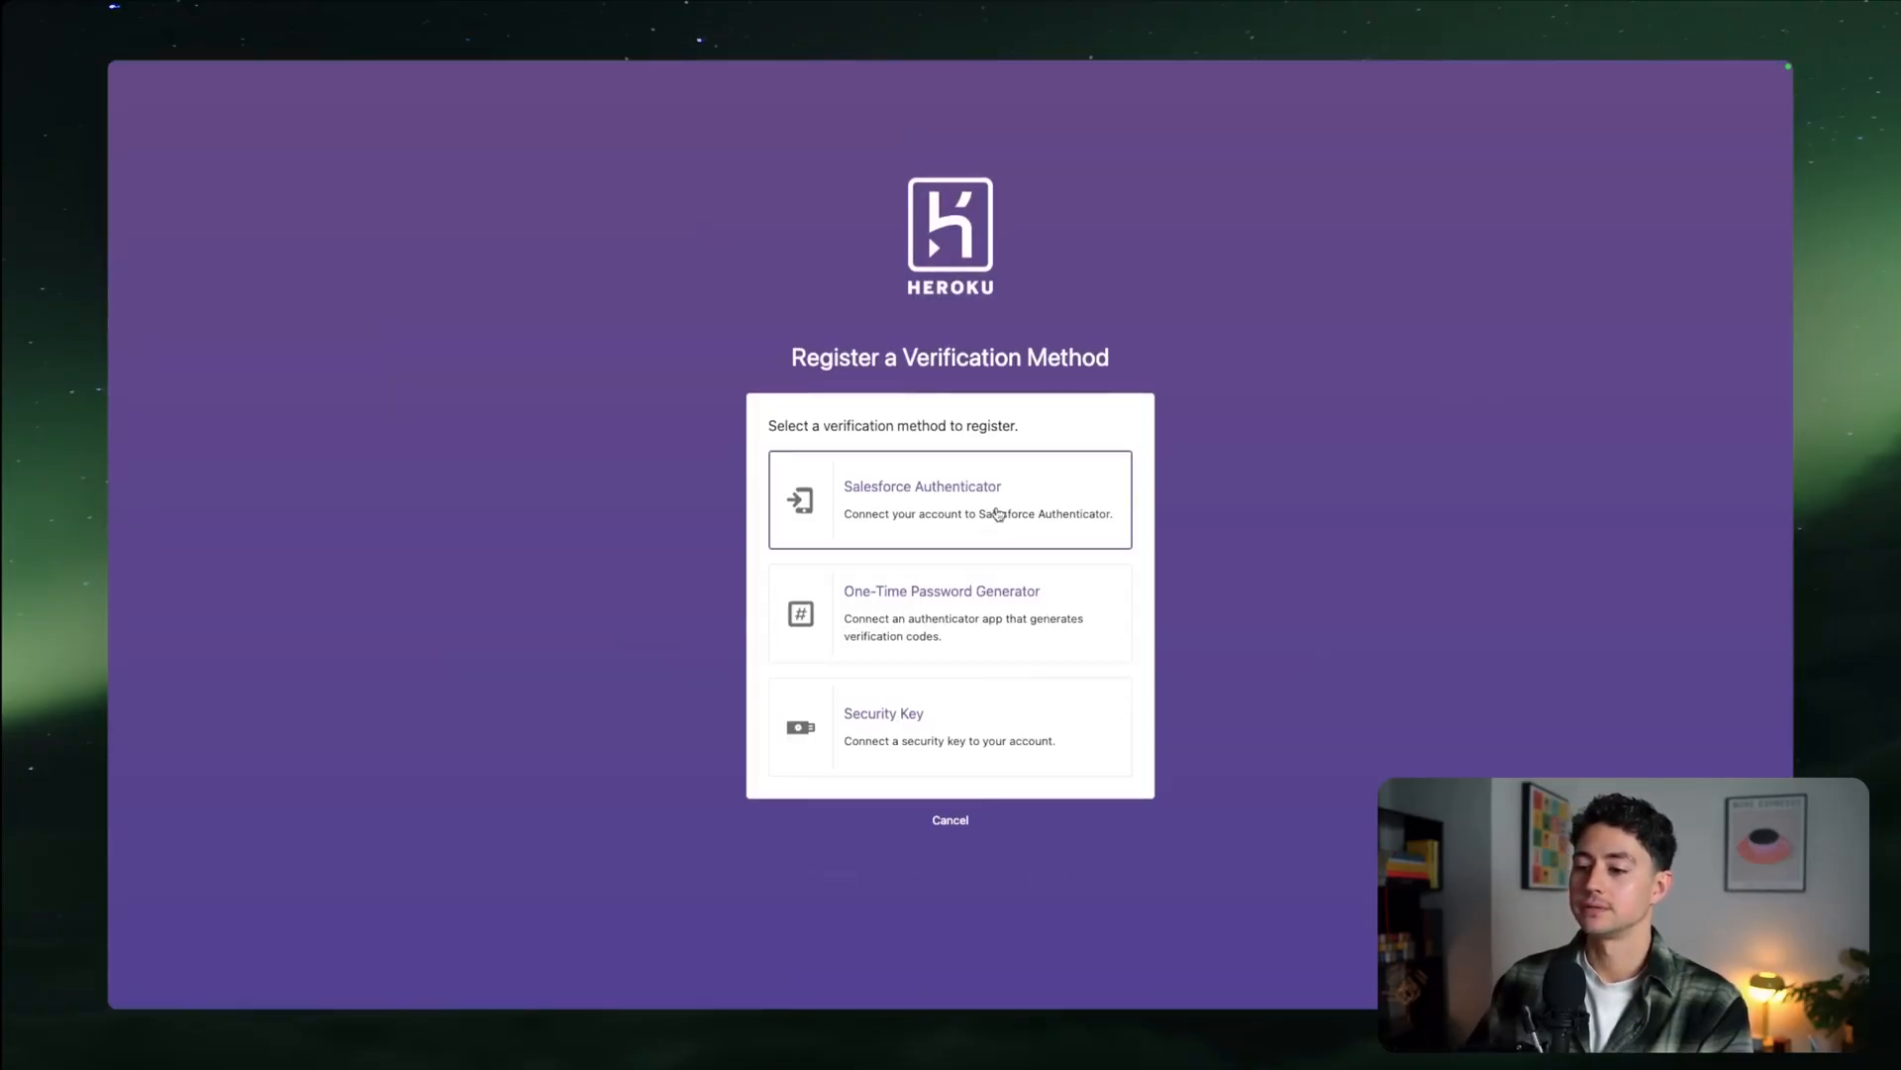
{"action": "left_click", "coordinate": [1009, 603]}
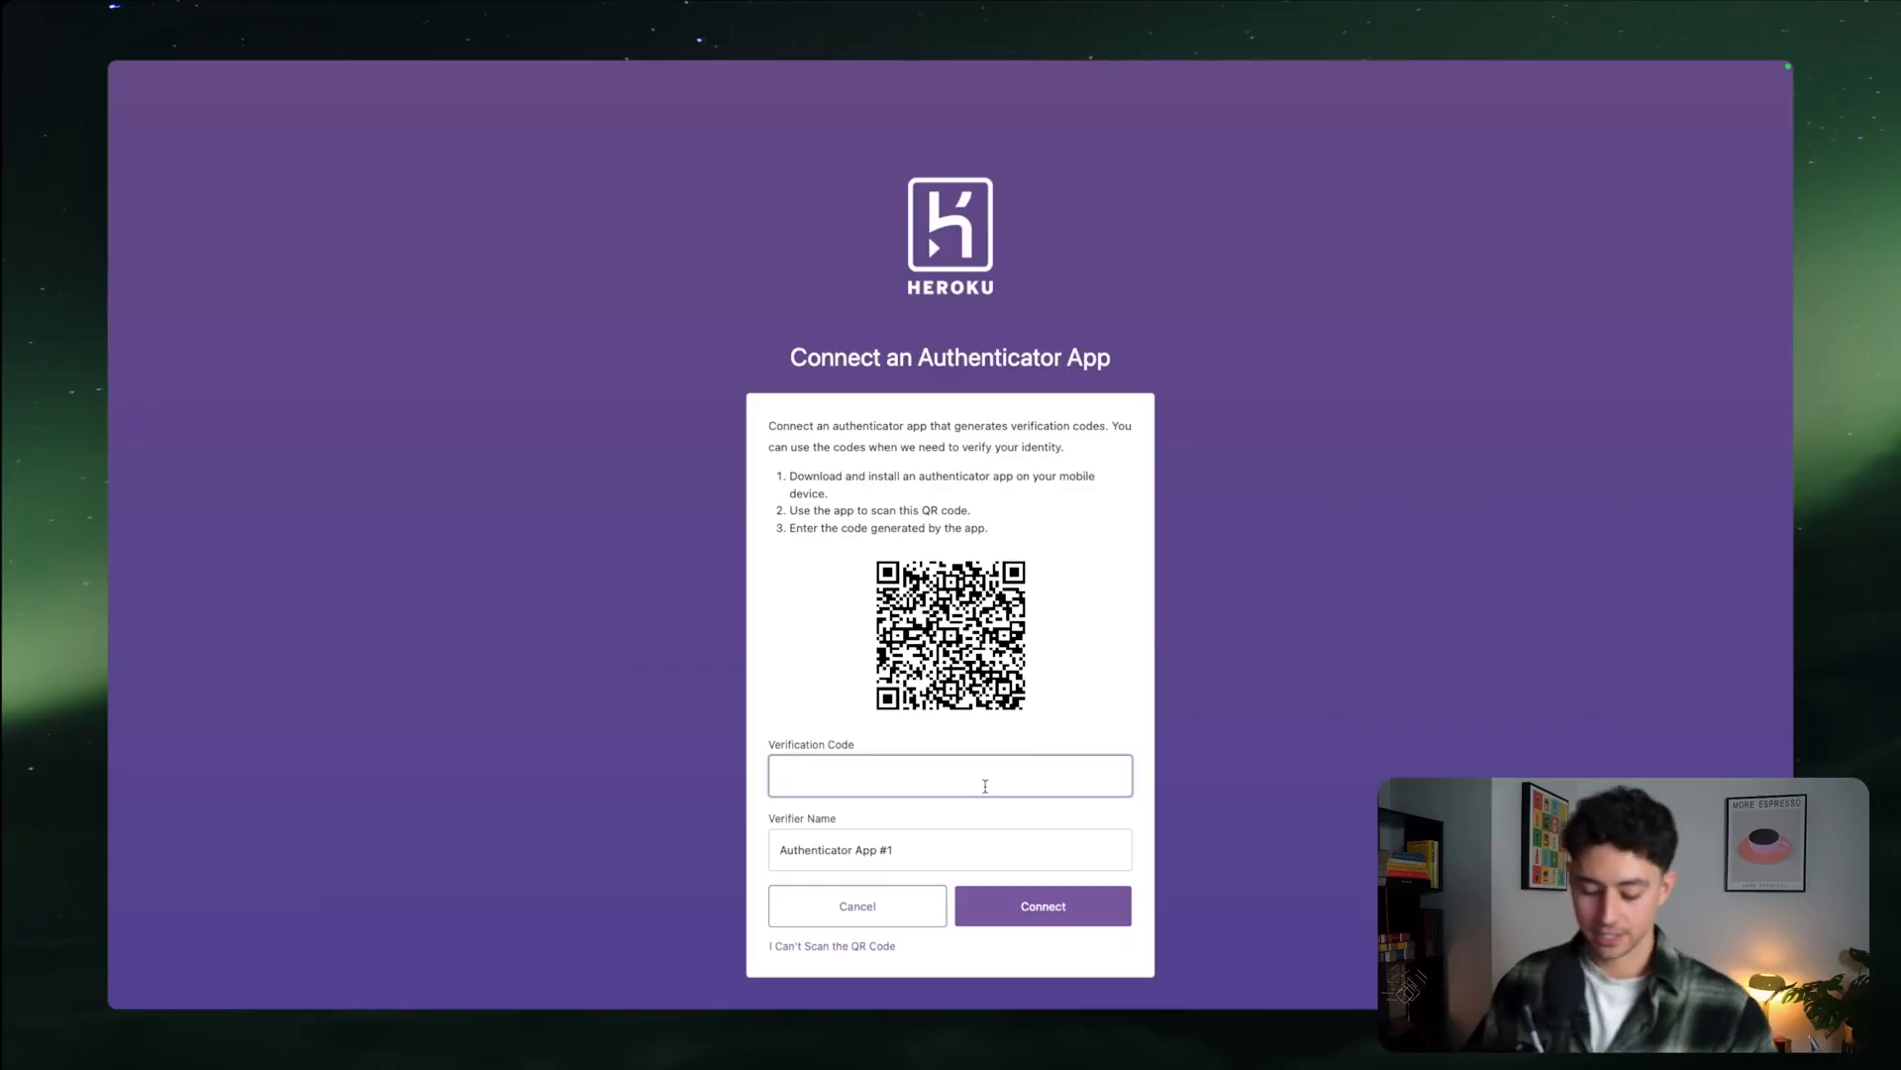
{"action": "left_click", "coordinate": [1065, 904]}
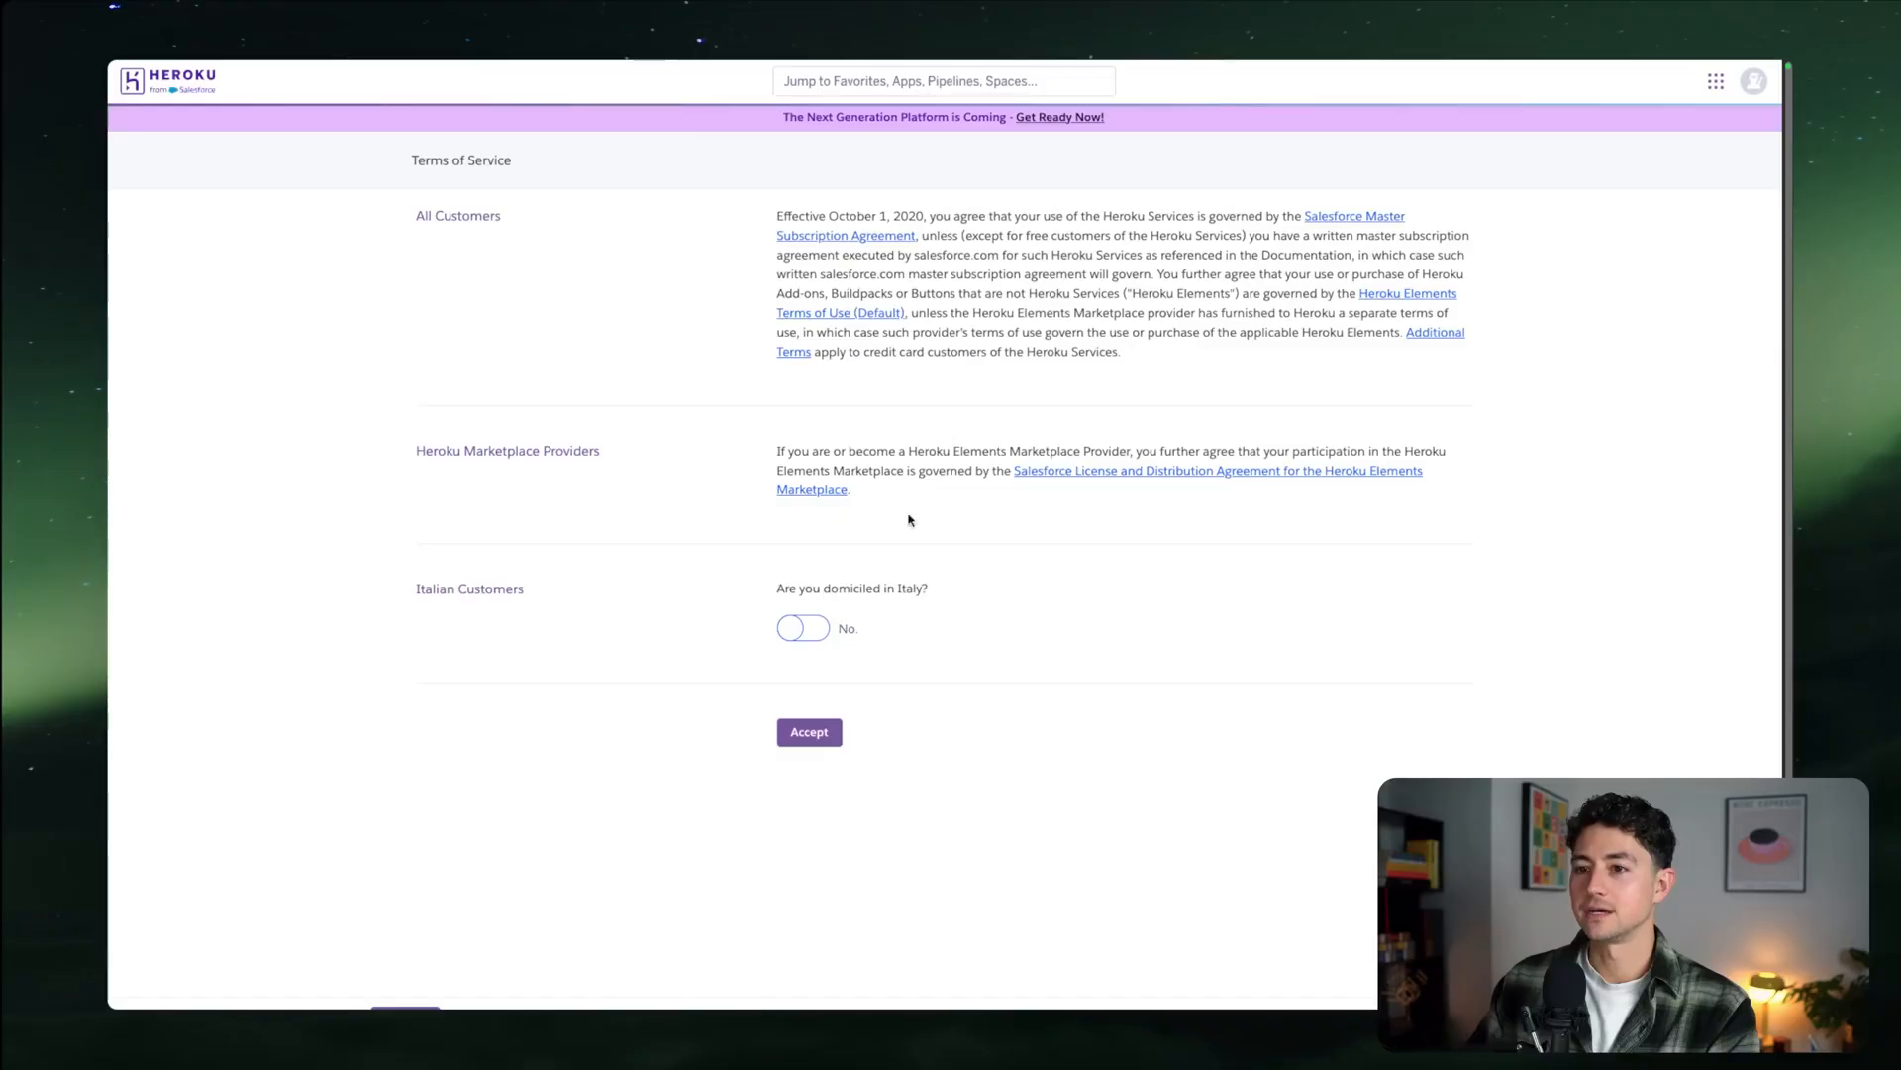
- Accept Heroku's terms and relaunch Deploy to Heroku from the n8n-heroku repository page
{"action": "left_click", "coordinate": [813, 733]}
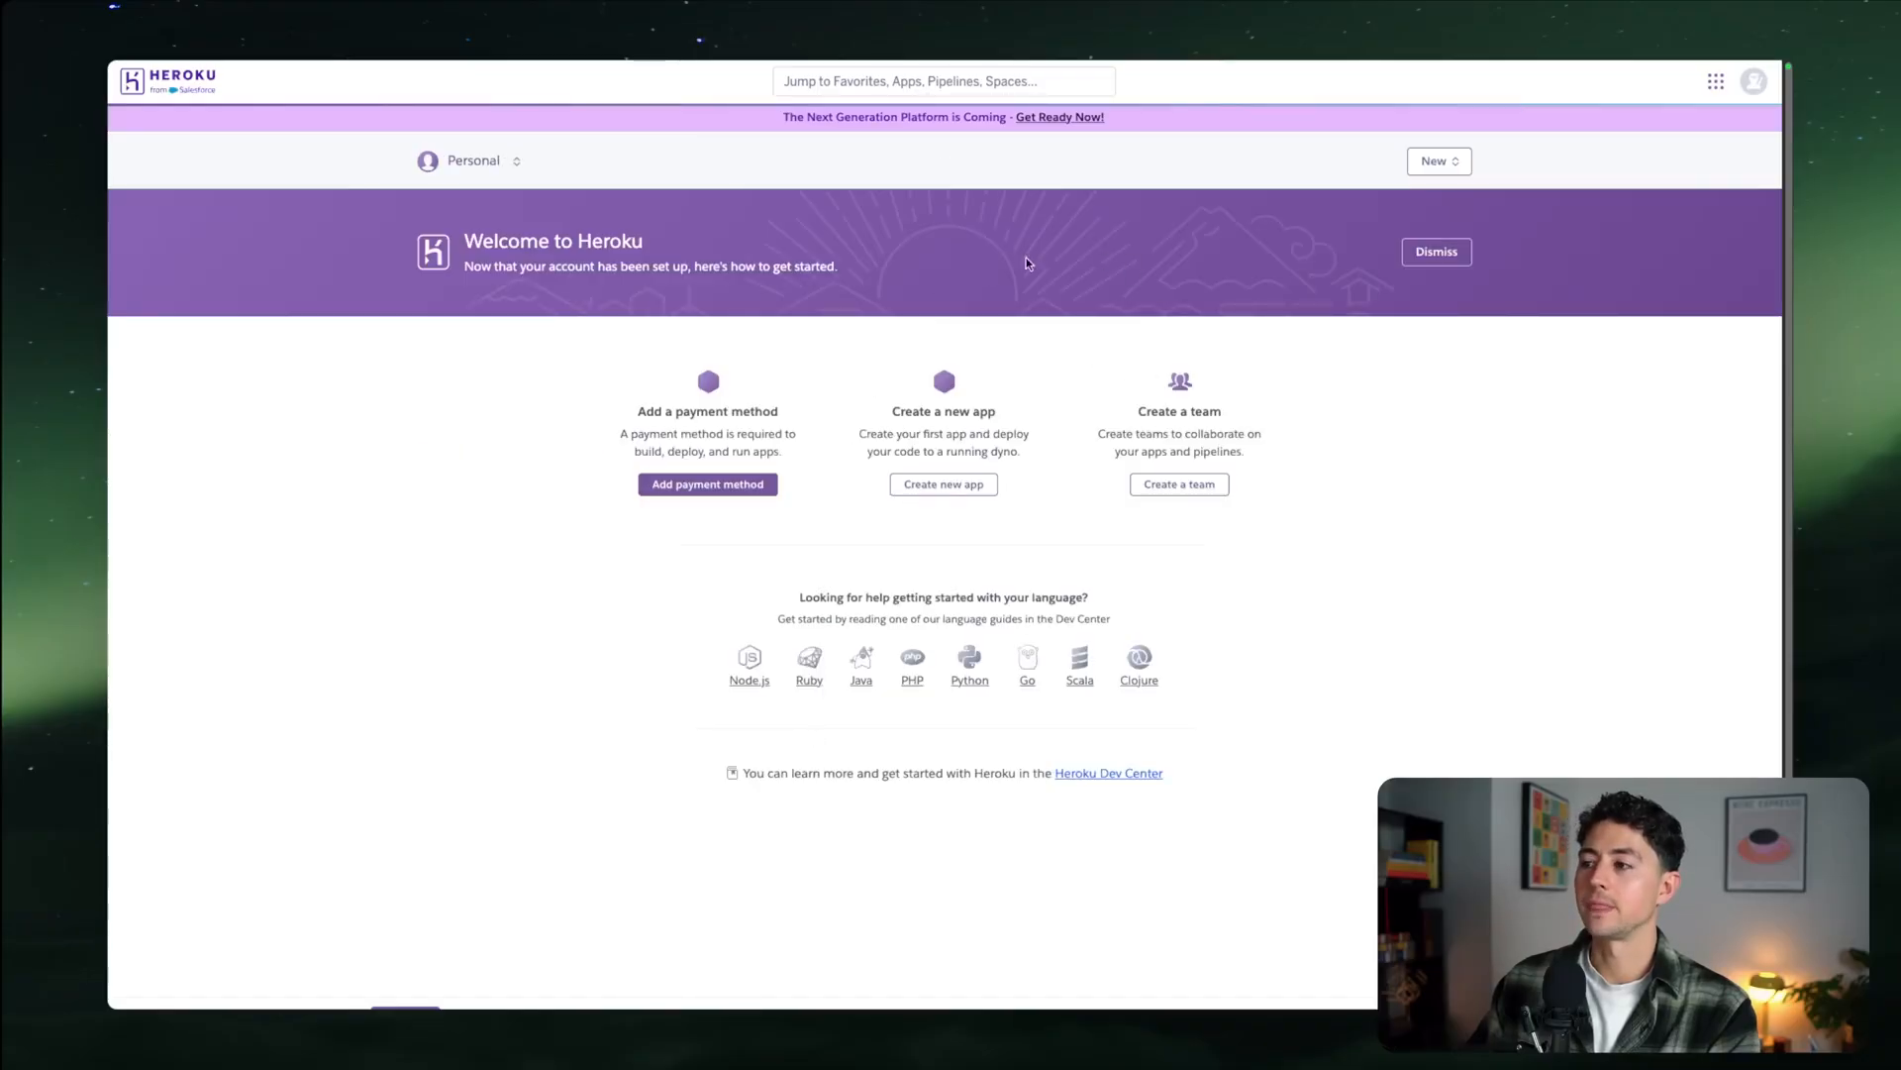
{"action": "left_click", "coordinate": [959, 142]}
{"action": "type", "text": "n8n heroku"}
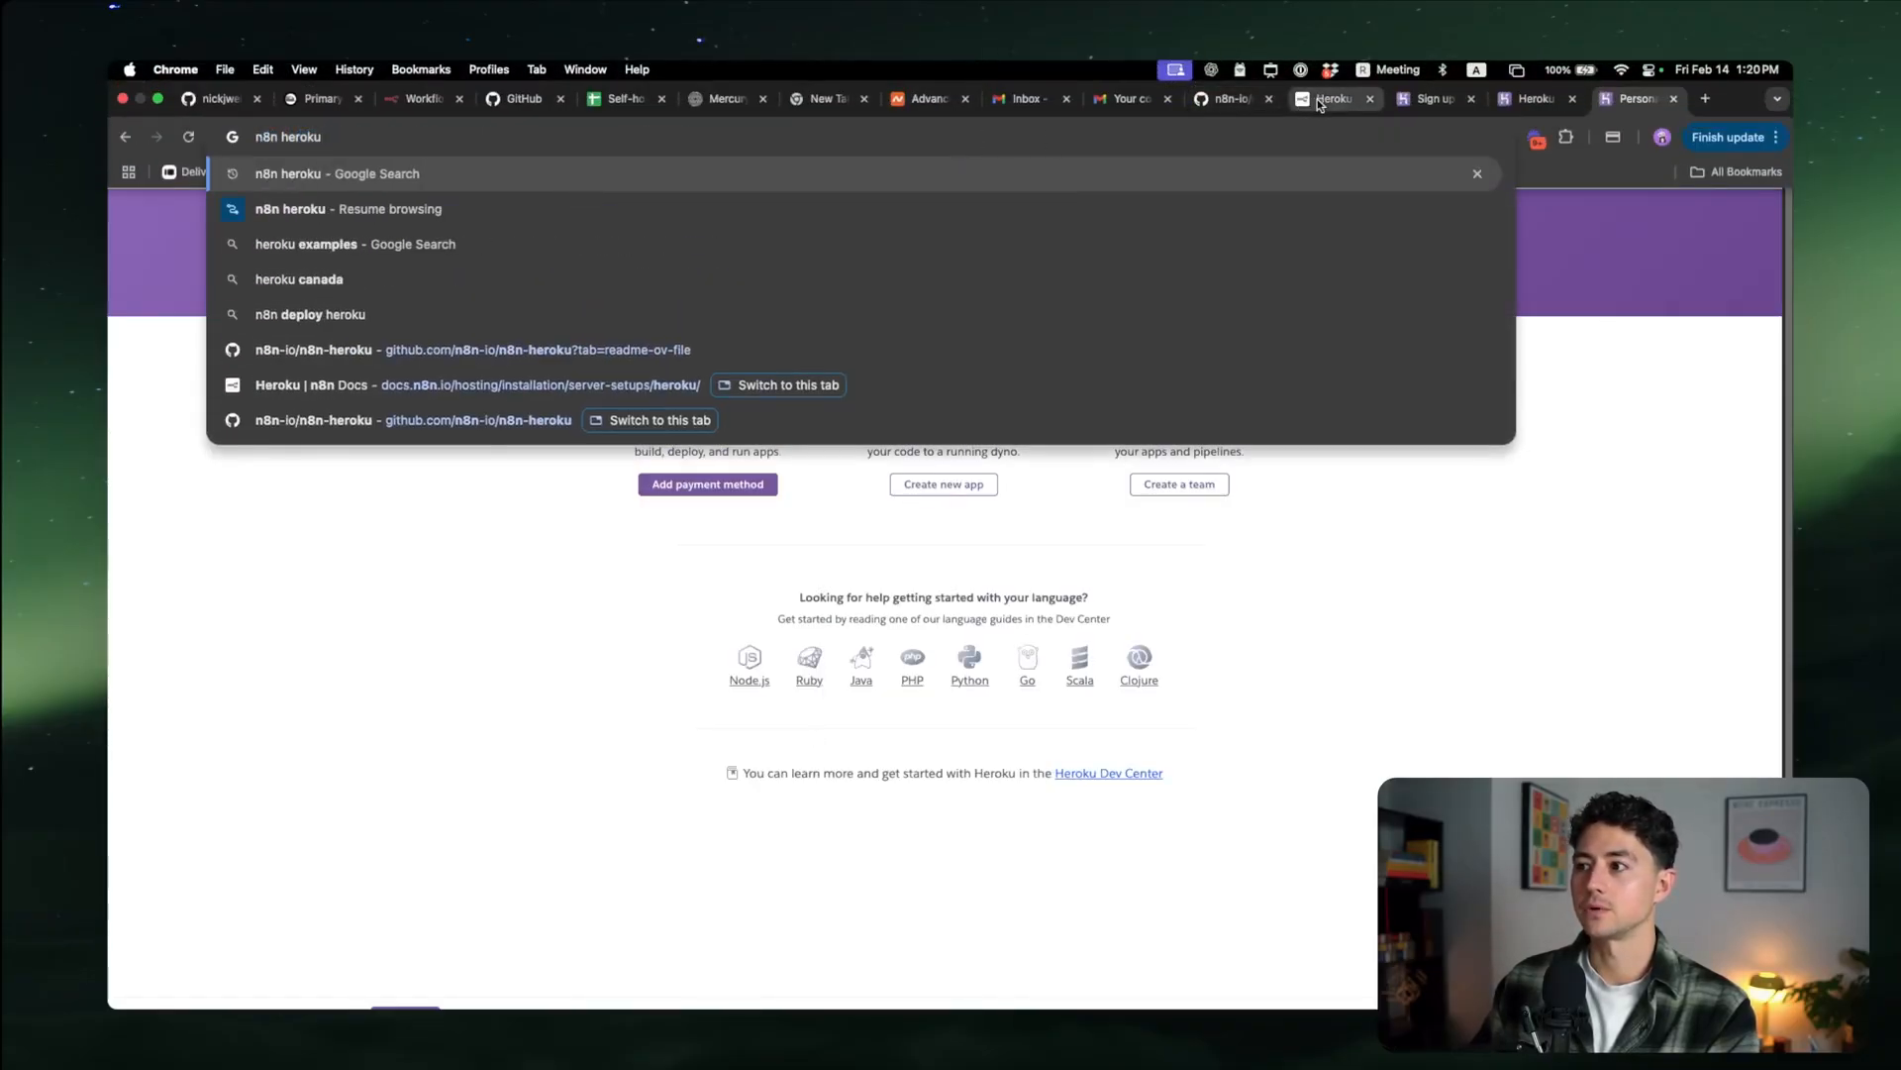
{"action": "left_click", "coordinate": [1234, 99]}
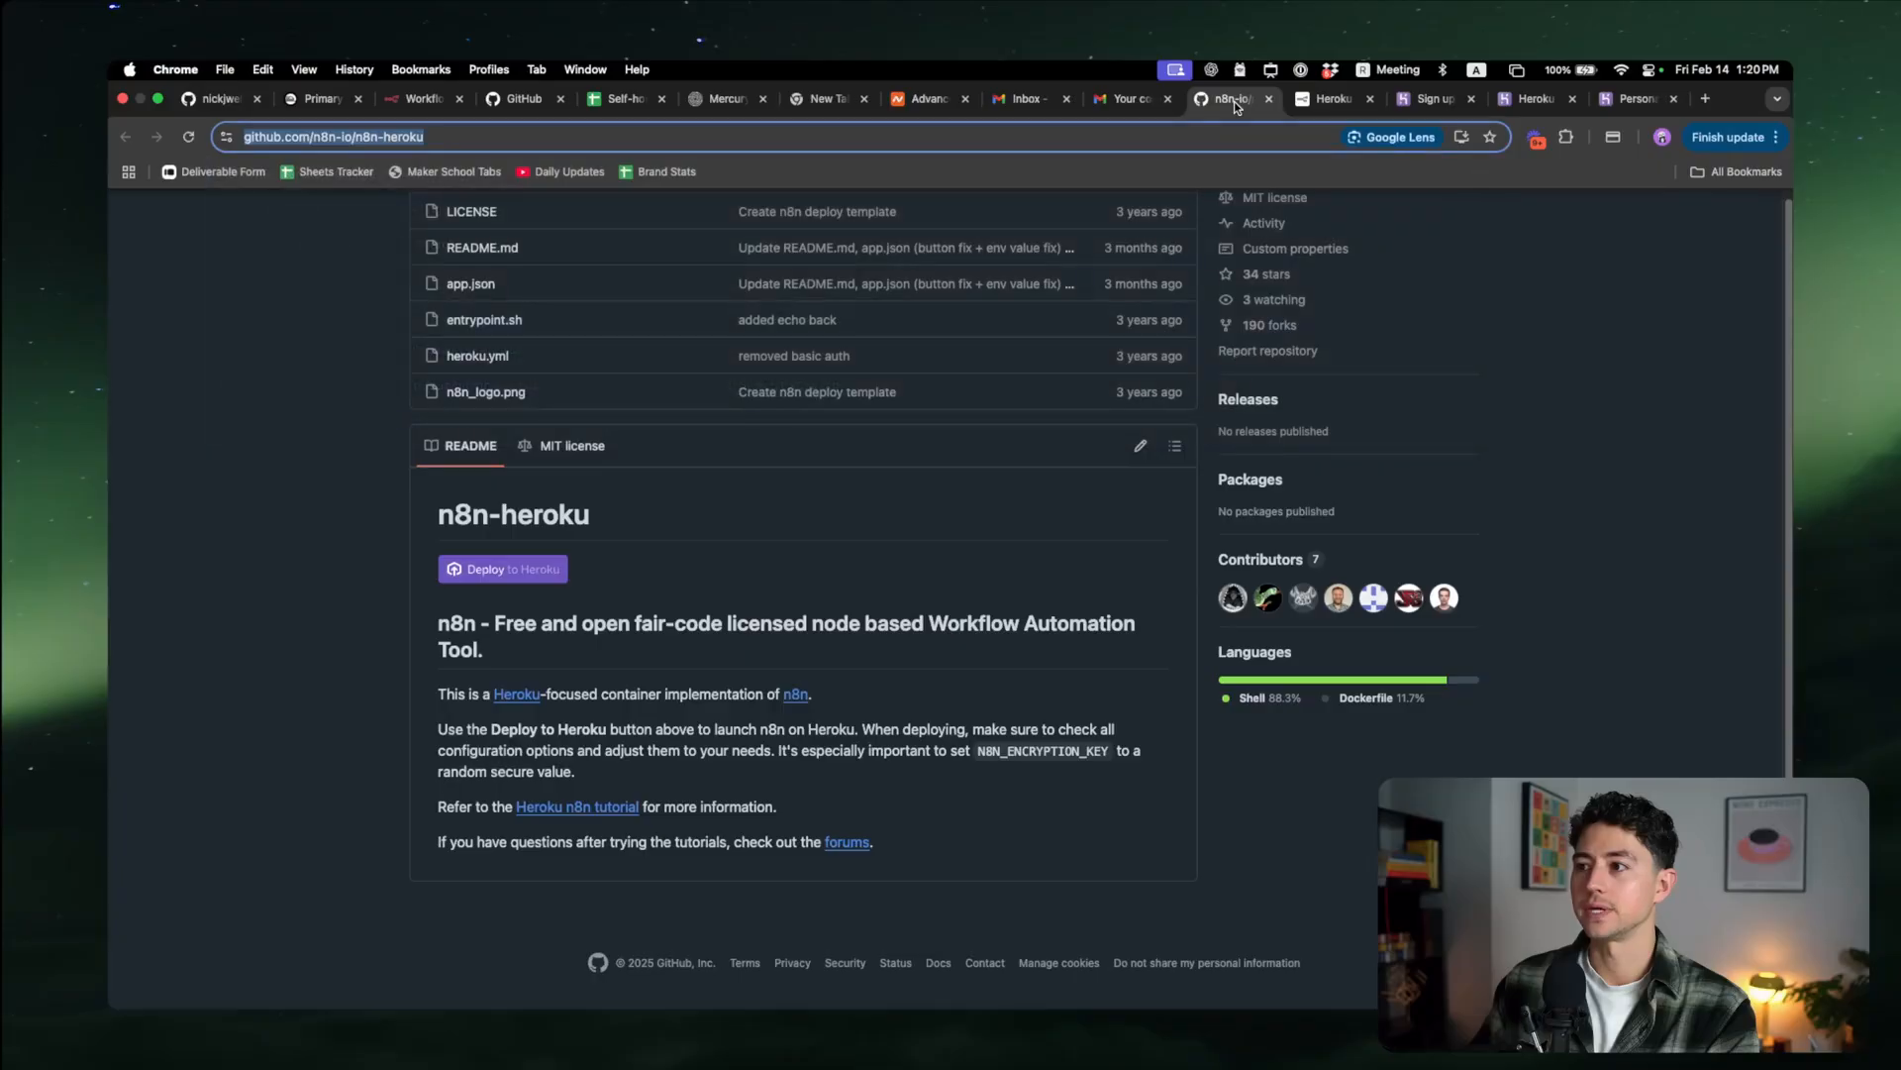
{"action": "left_click", "coordinate": [520, 573]}
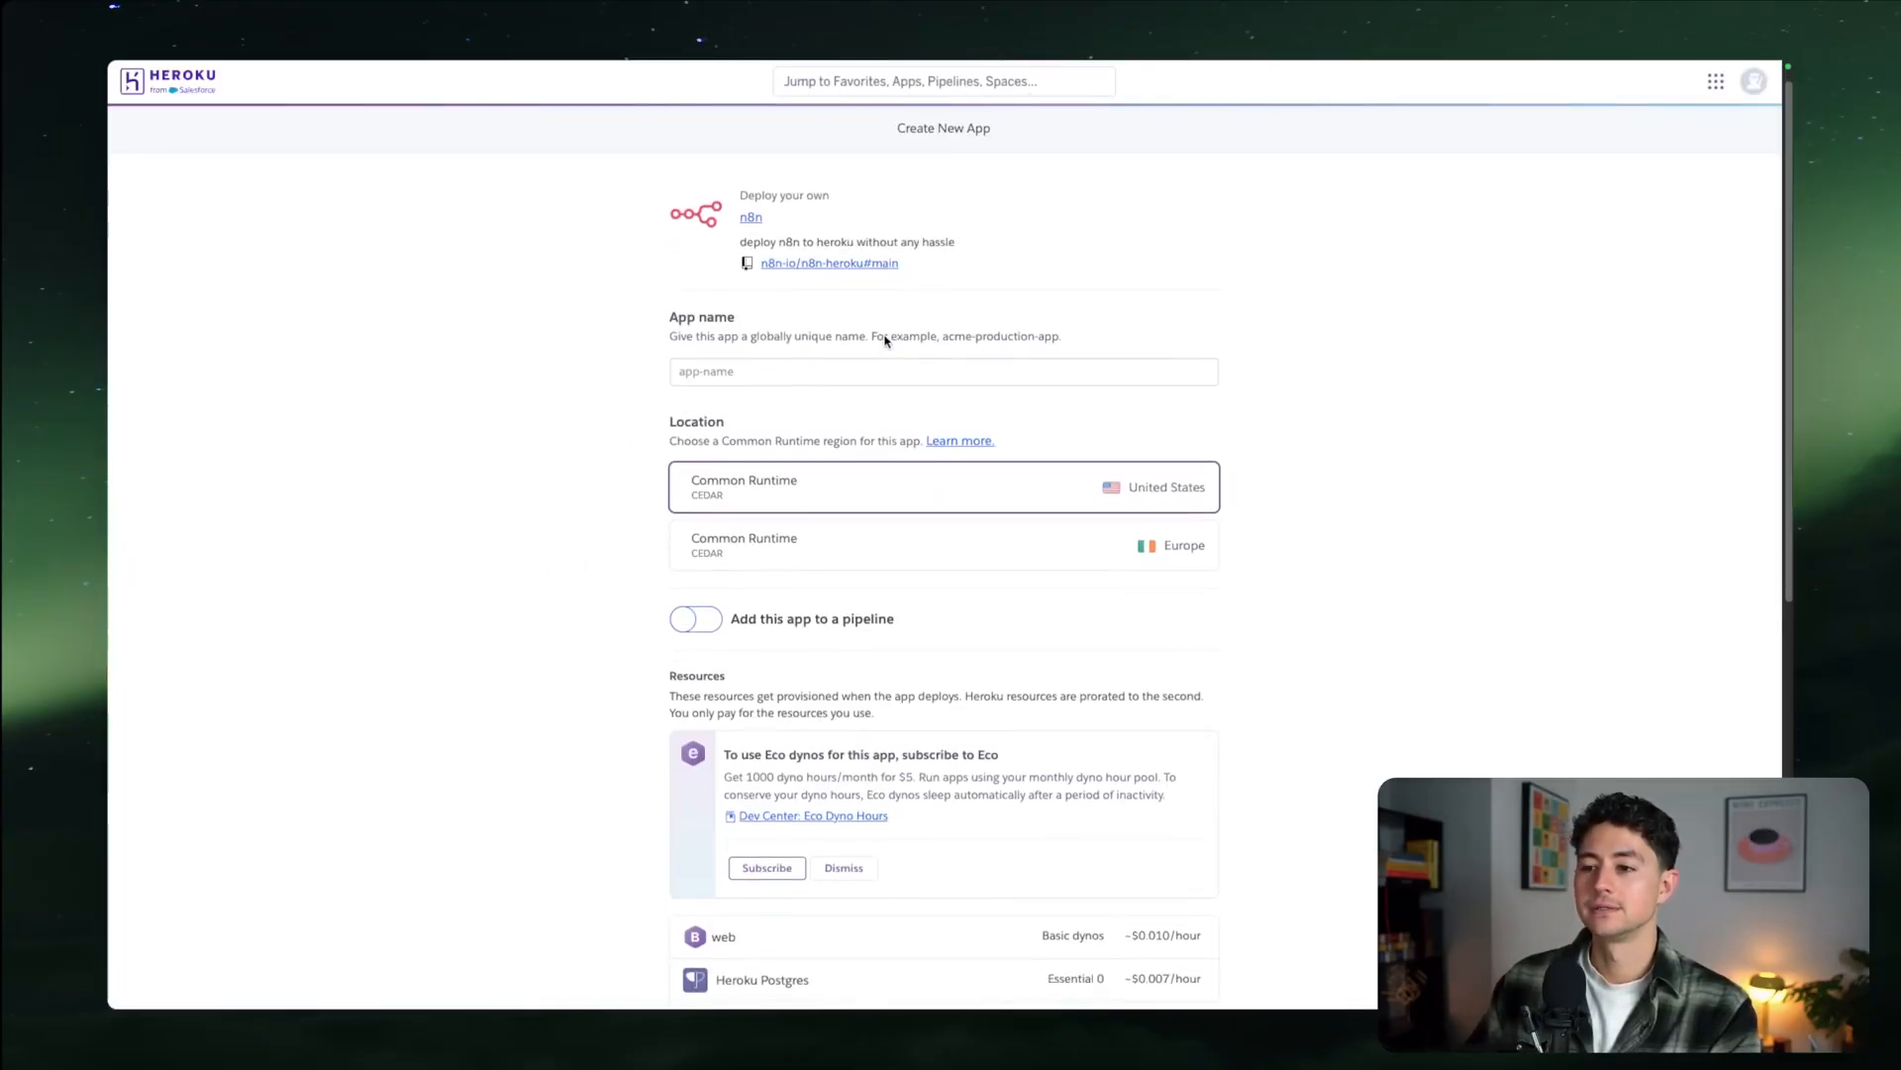
- Name the new Heroku app n8n-nick and dismiss the Eco dynos subscription notice
{"action": "left_click", "coordinate": [844, 374]}
{"action": "type", "text": "n8n-nick"}
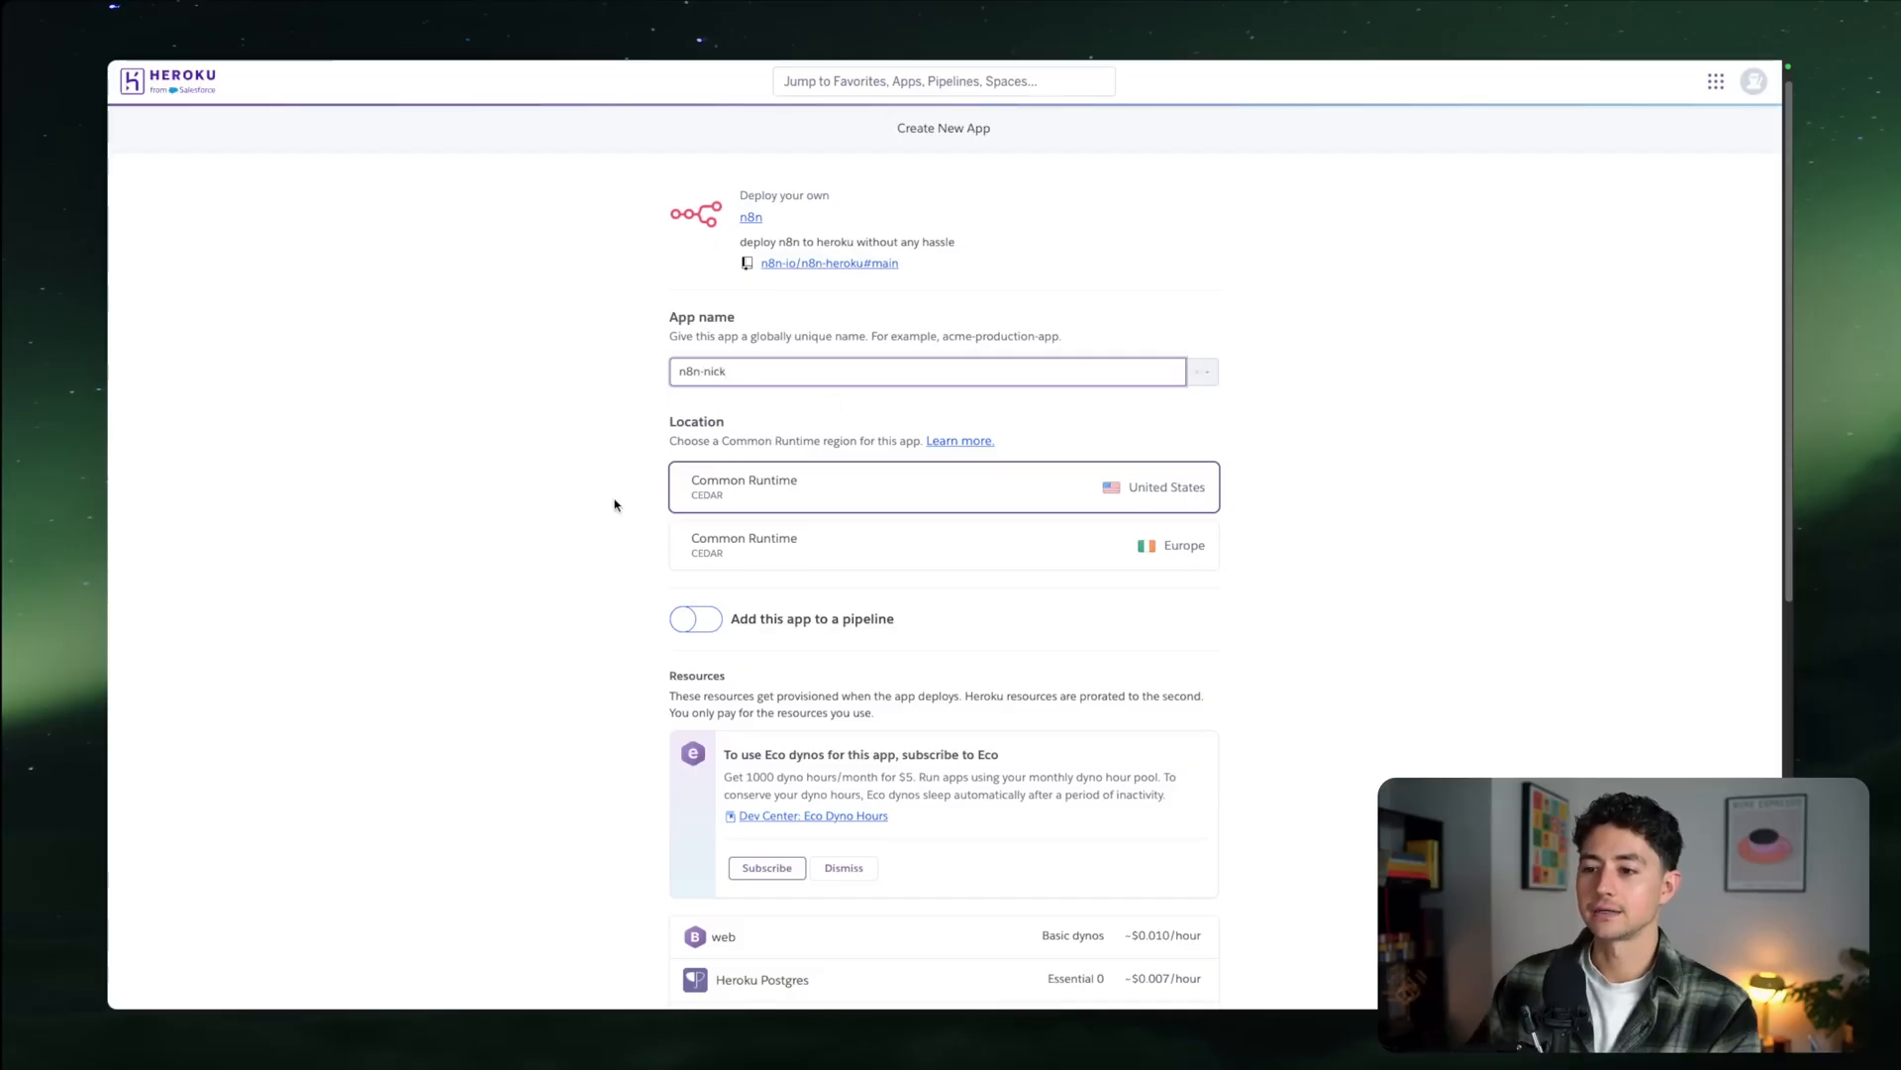
{"action": "scroll", "coordinate": [614, 505], "scroll_direction": "down", "scroll_amount": 2}
{"action": "scroll", "coordinate": [792, 486], "scroll_direction": "down", "scroll_amount": 2}
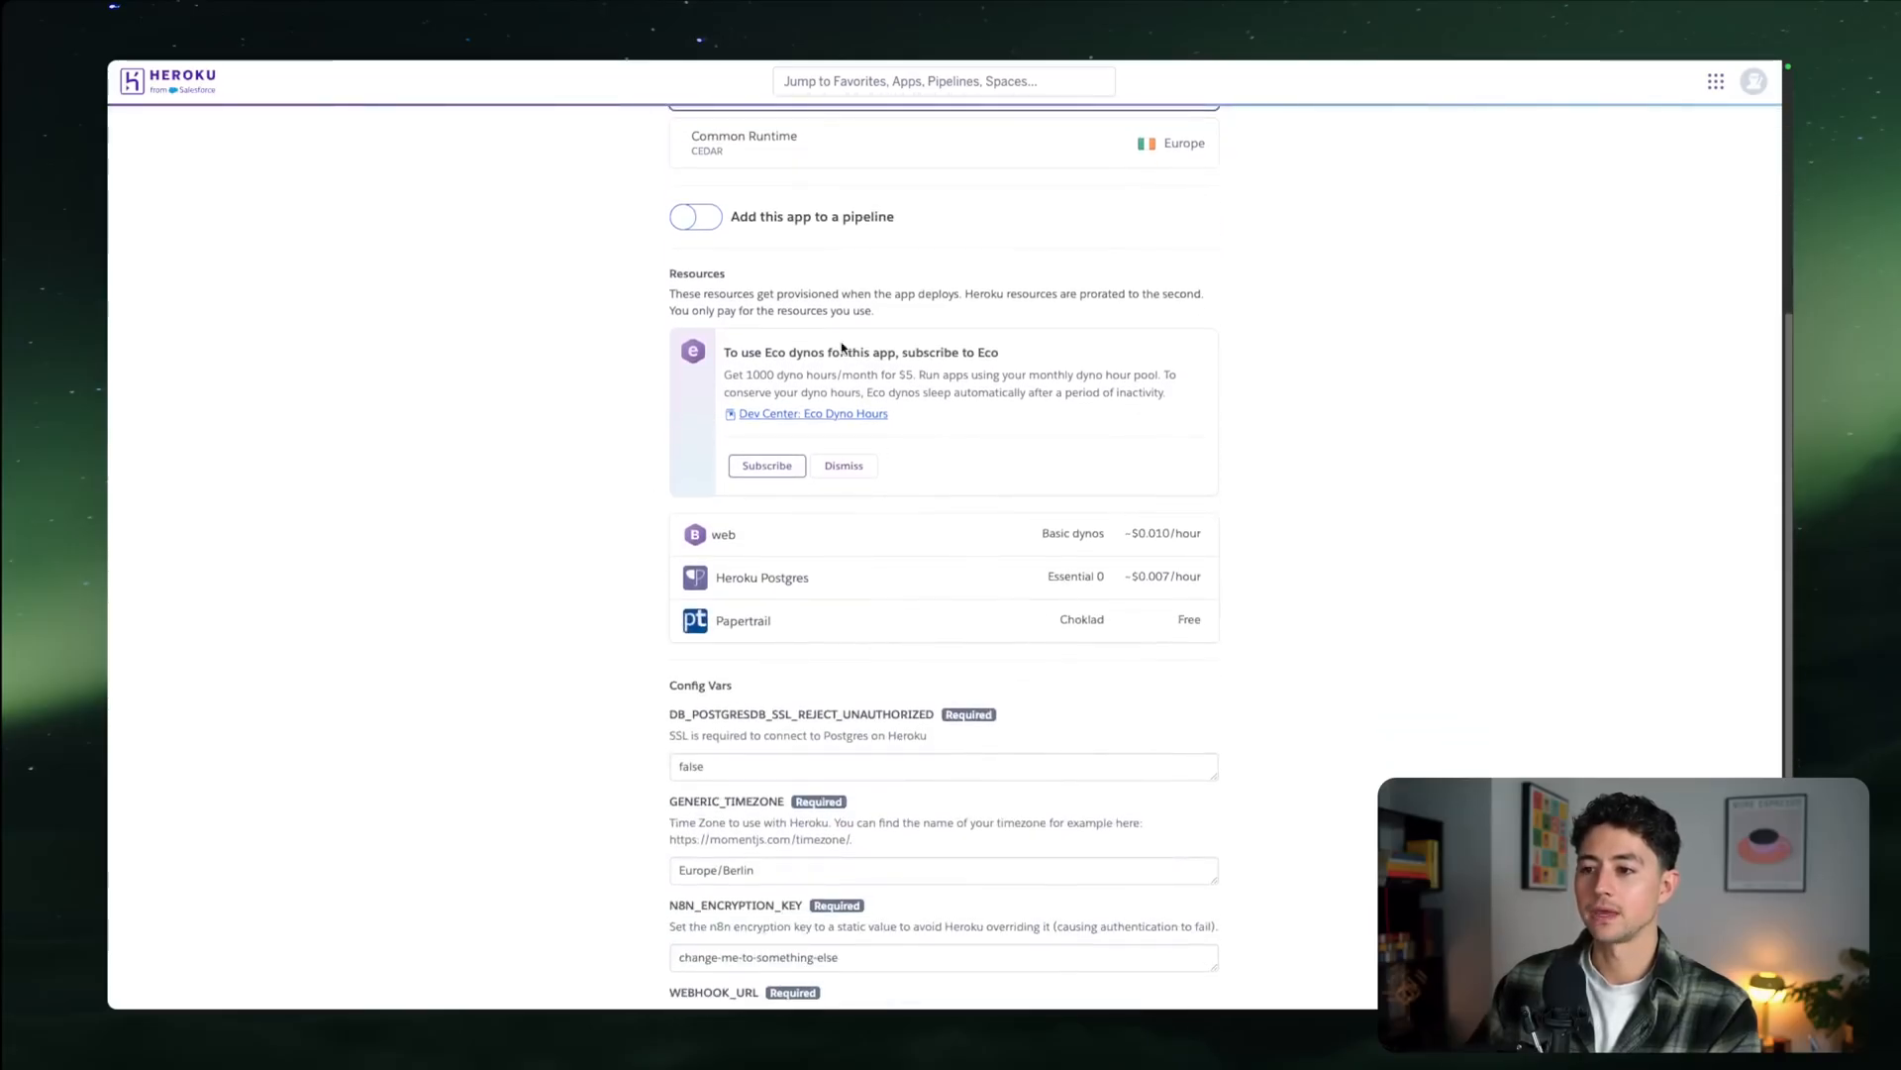
{"action": "left_click", "coordinate": [840, 466]}
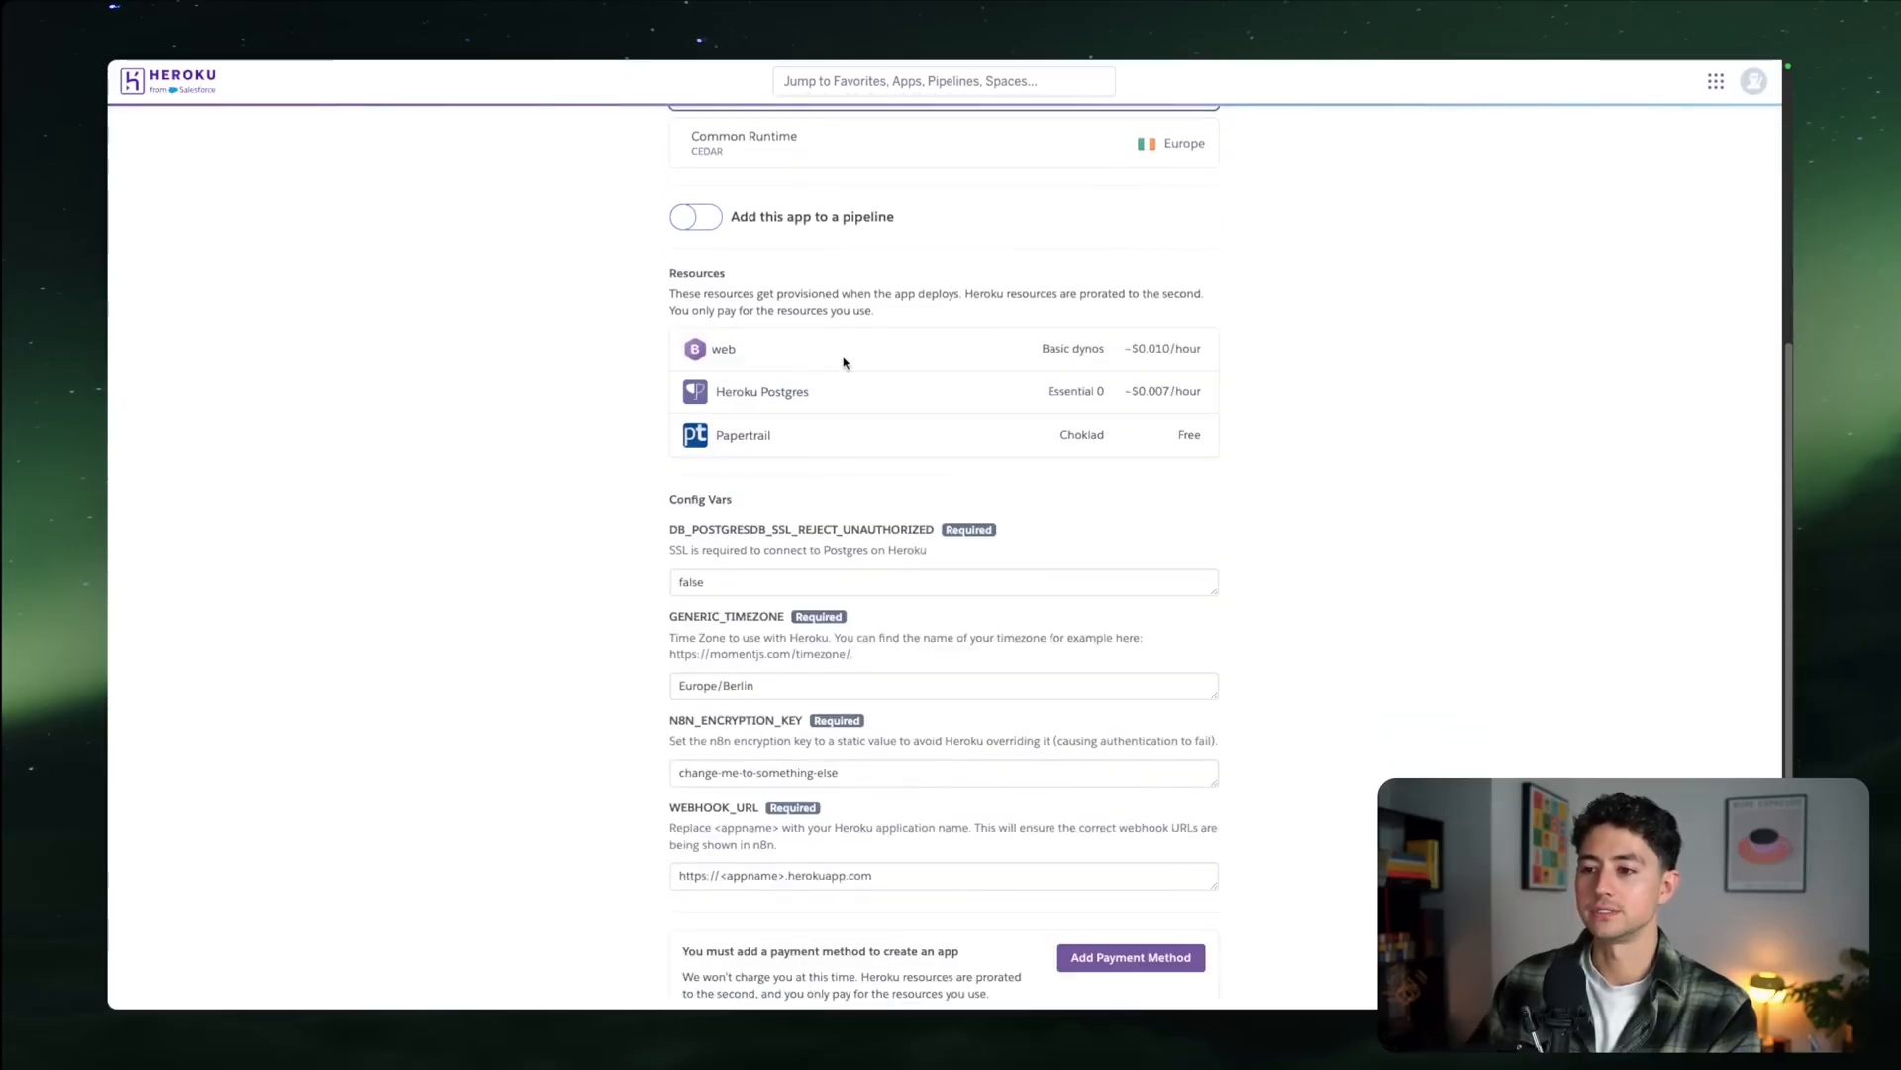
{"action": "scroll", "coordinate": [842, 361], "scroll_direction": "down", "scroll_amount": 1}
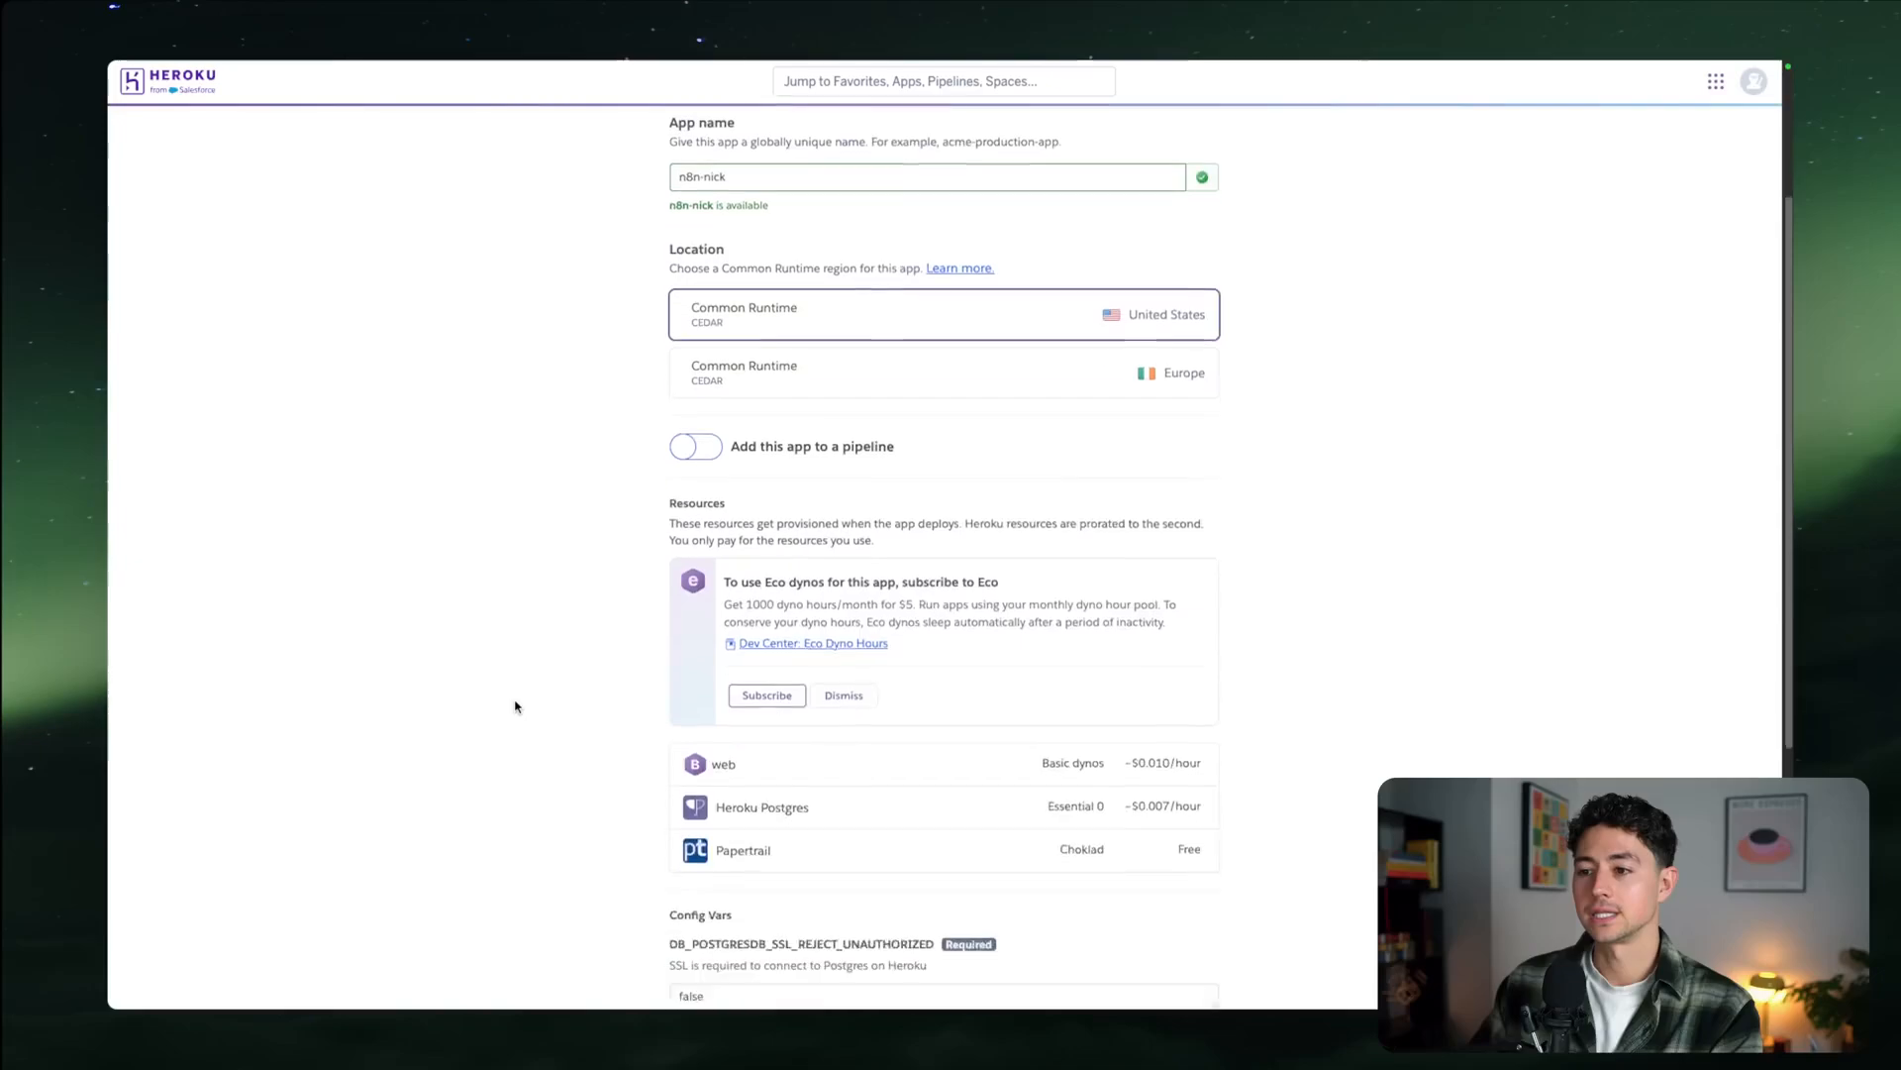
{"action": "scroll", "coordinate": [518, 704], "scroll_direction": "down", "scroll_amount": 5}
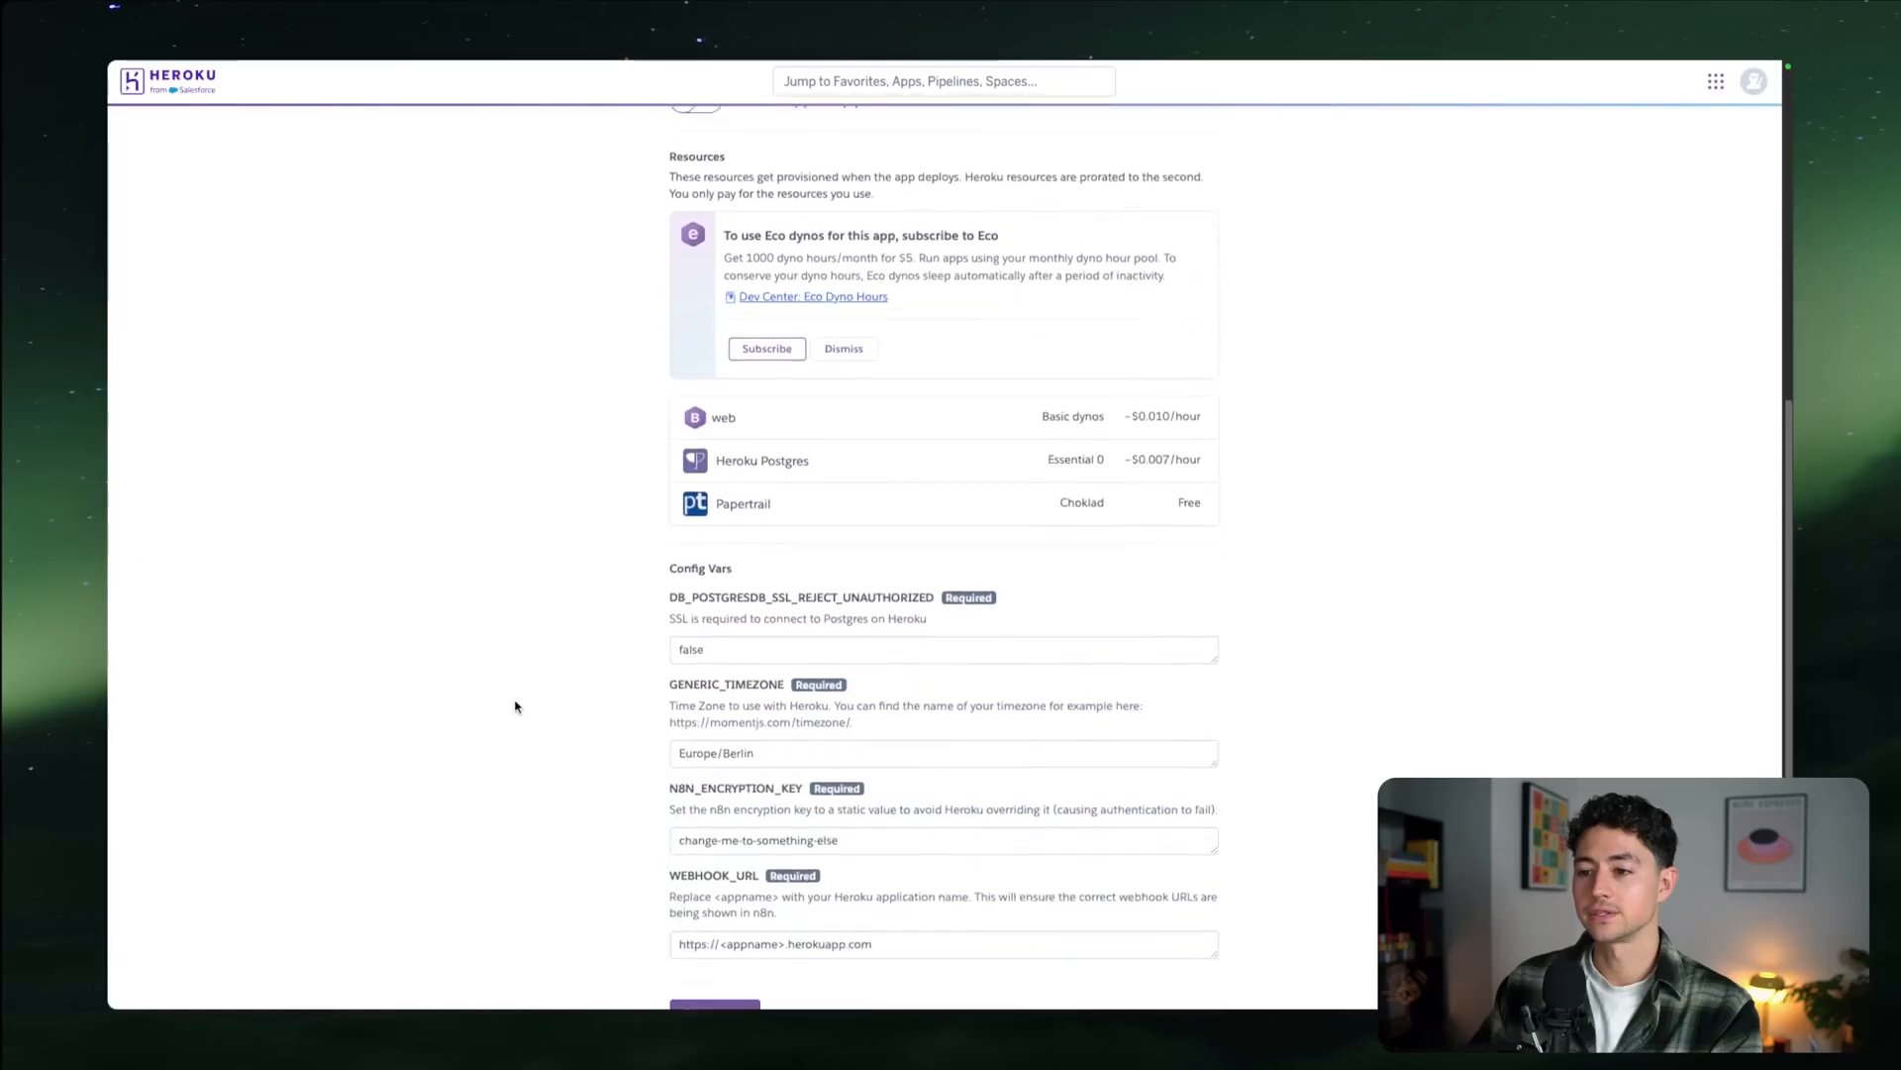
{"action": "left_click", "coordinate": [872, 743]}
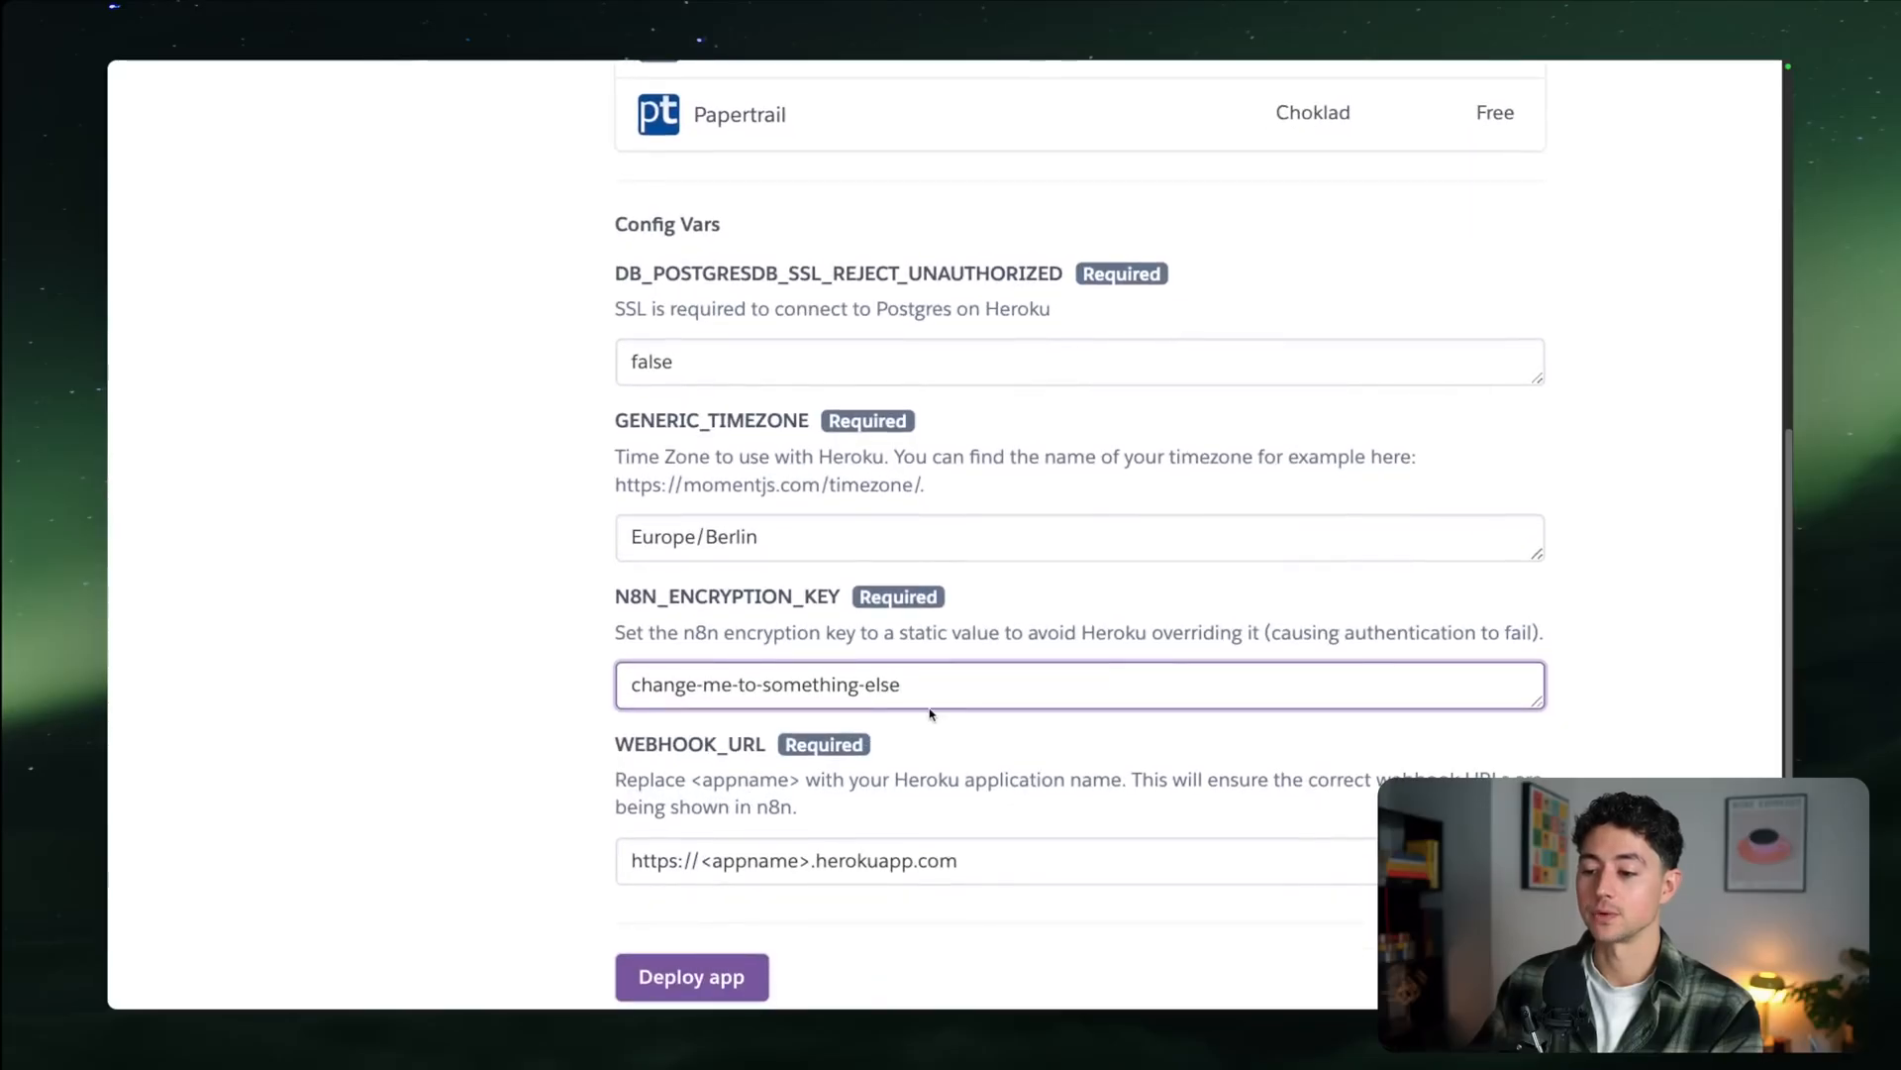
{"action": "left_click_drag", "start_coordinate": [923, 684], "coordinate": [610, 688]}
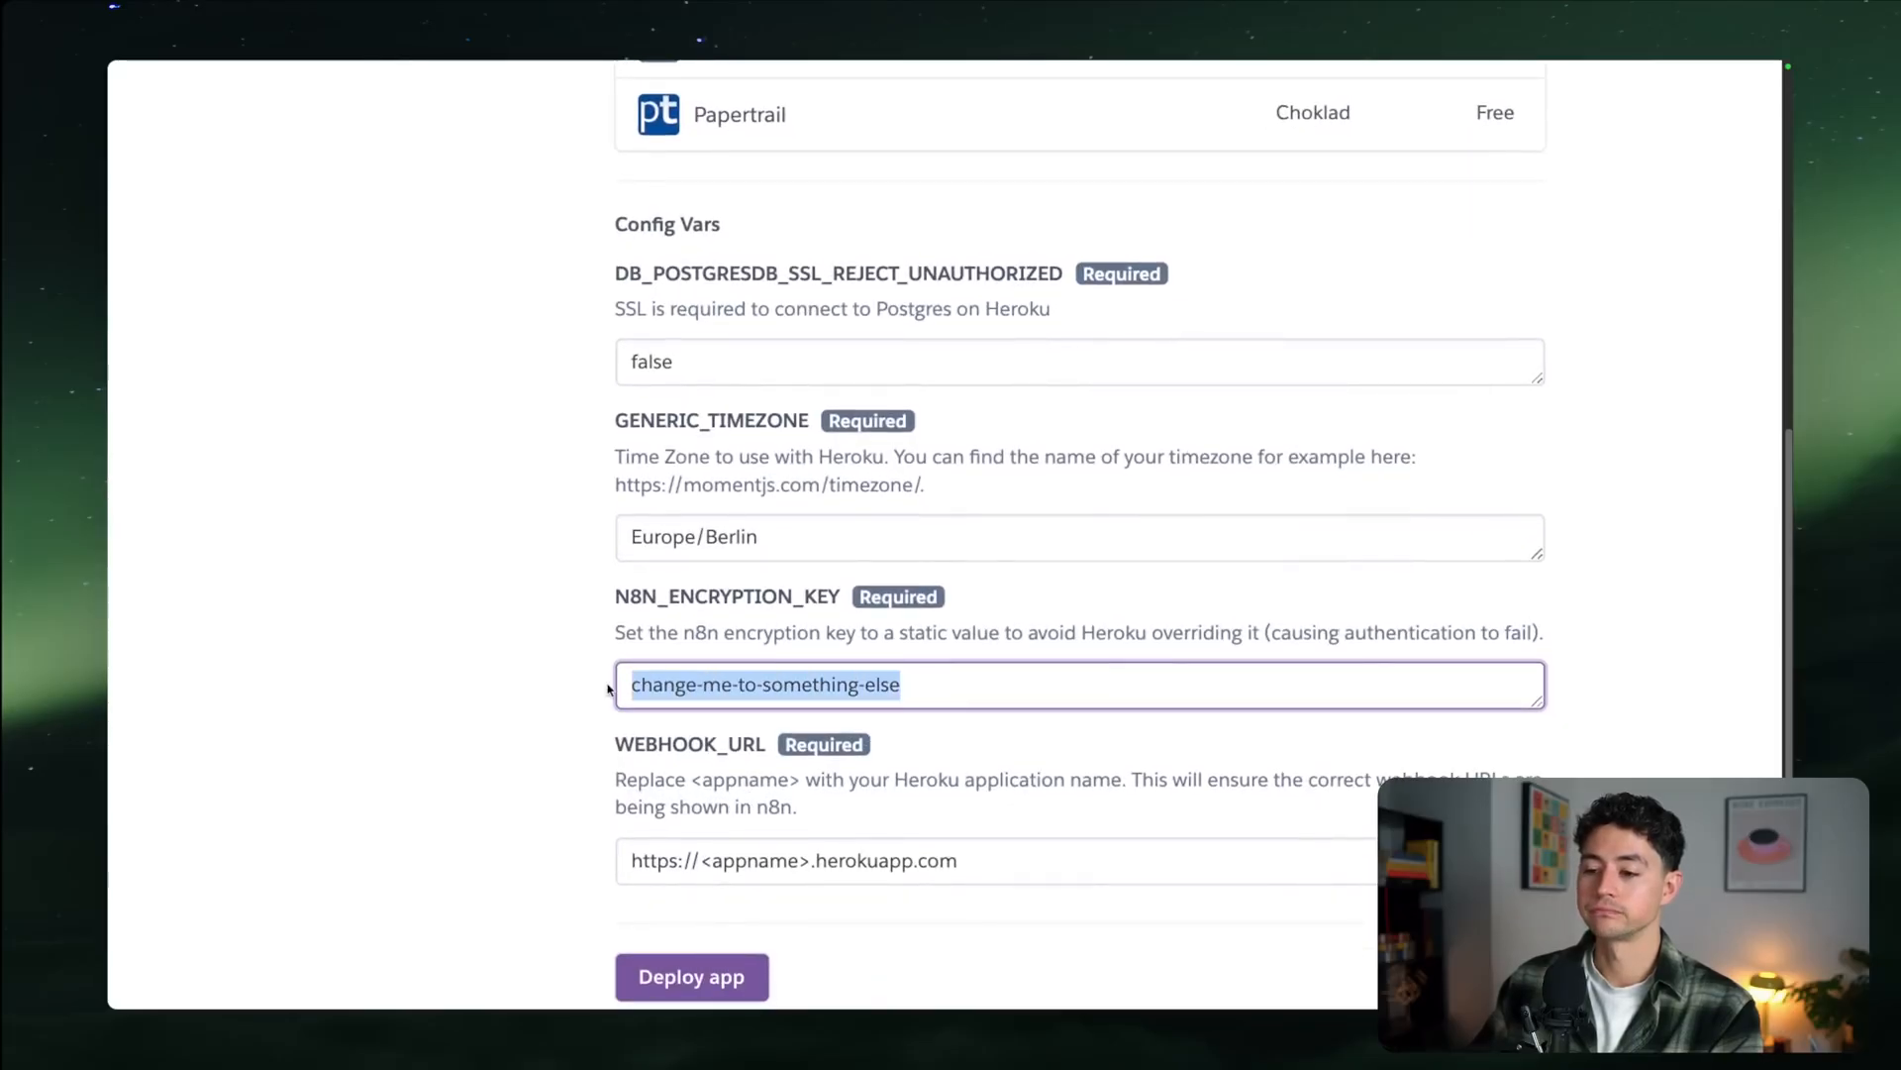
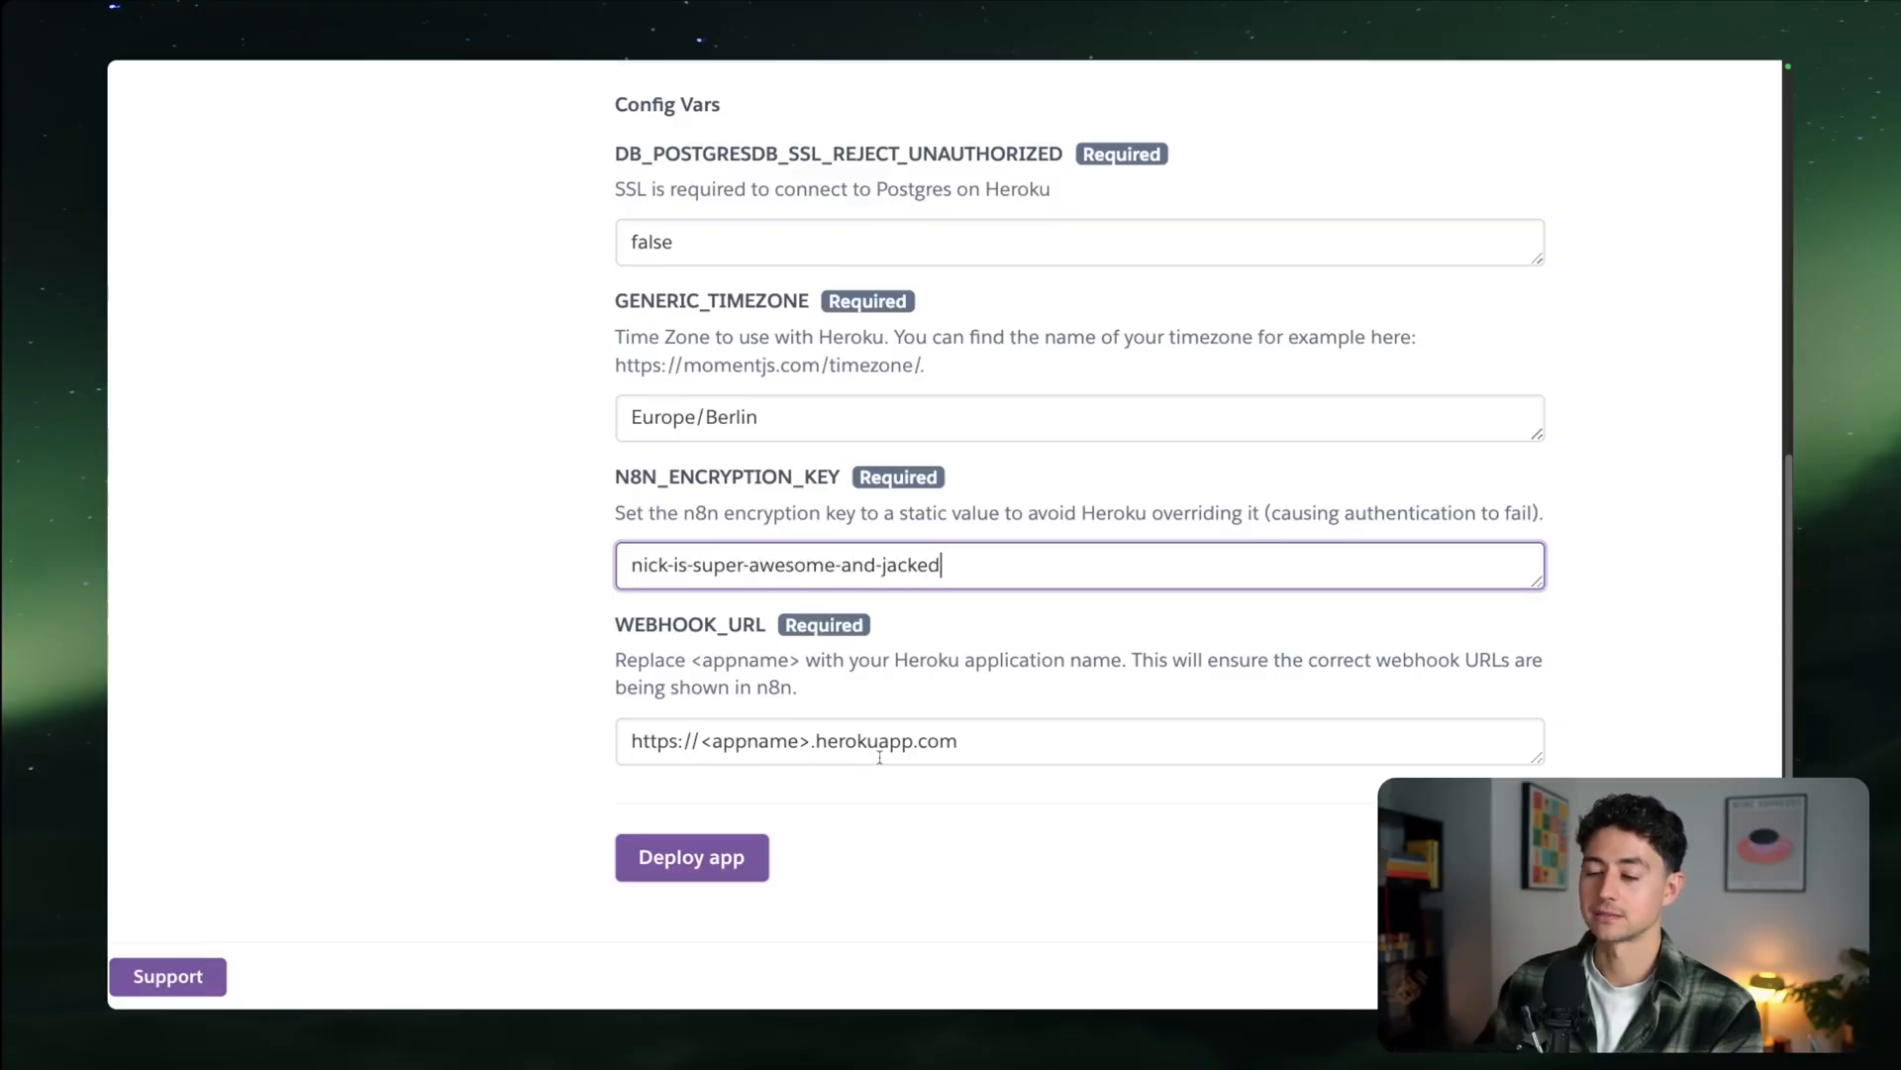
{"action": "left_click_drag", "start_coordinate": [814, 741], "coordinate": [699, 741]}
{"action": "key", "text": "BackSpace"}
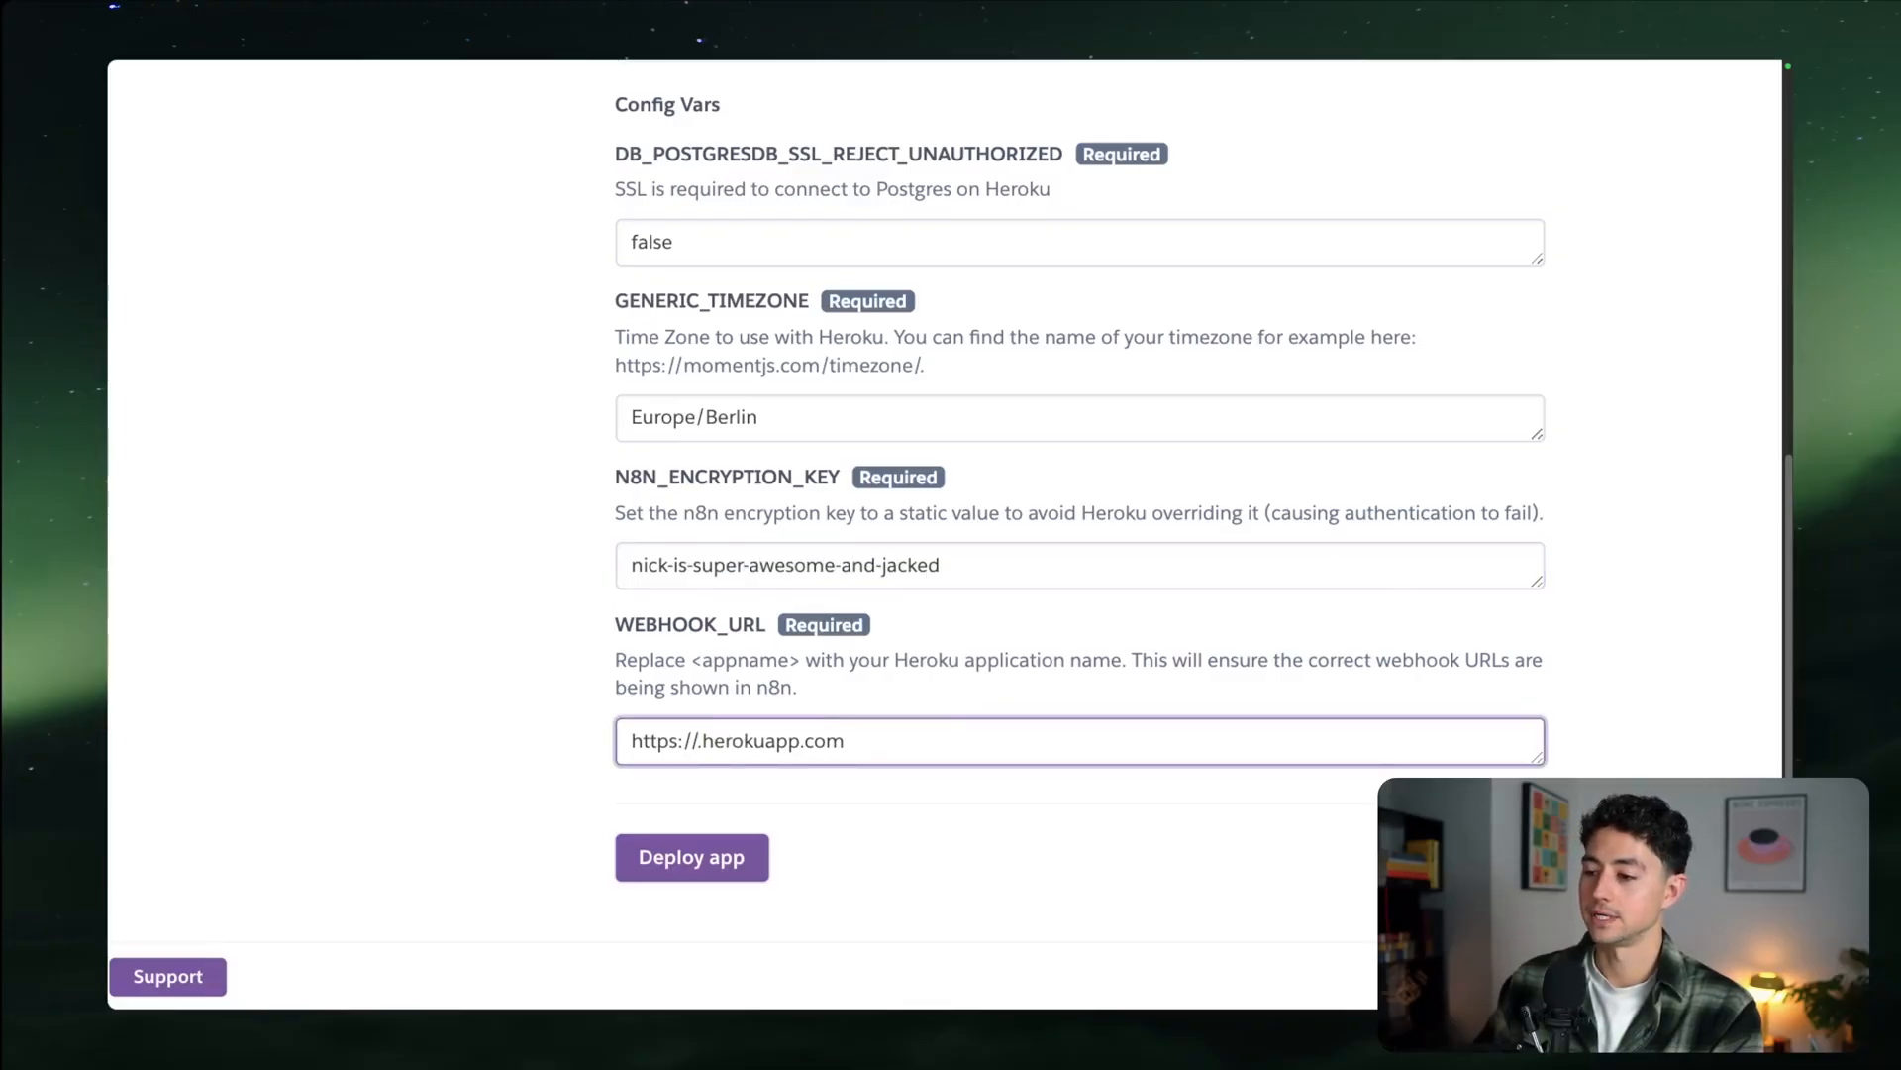
{"action": "scroll", "coordinate": [974, 625], "scroll_direction": "down", "scroll_amount": 5}
{"action": "type", "text": "n8n-n"}
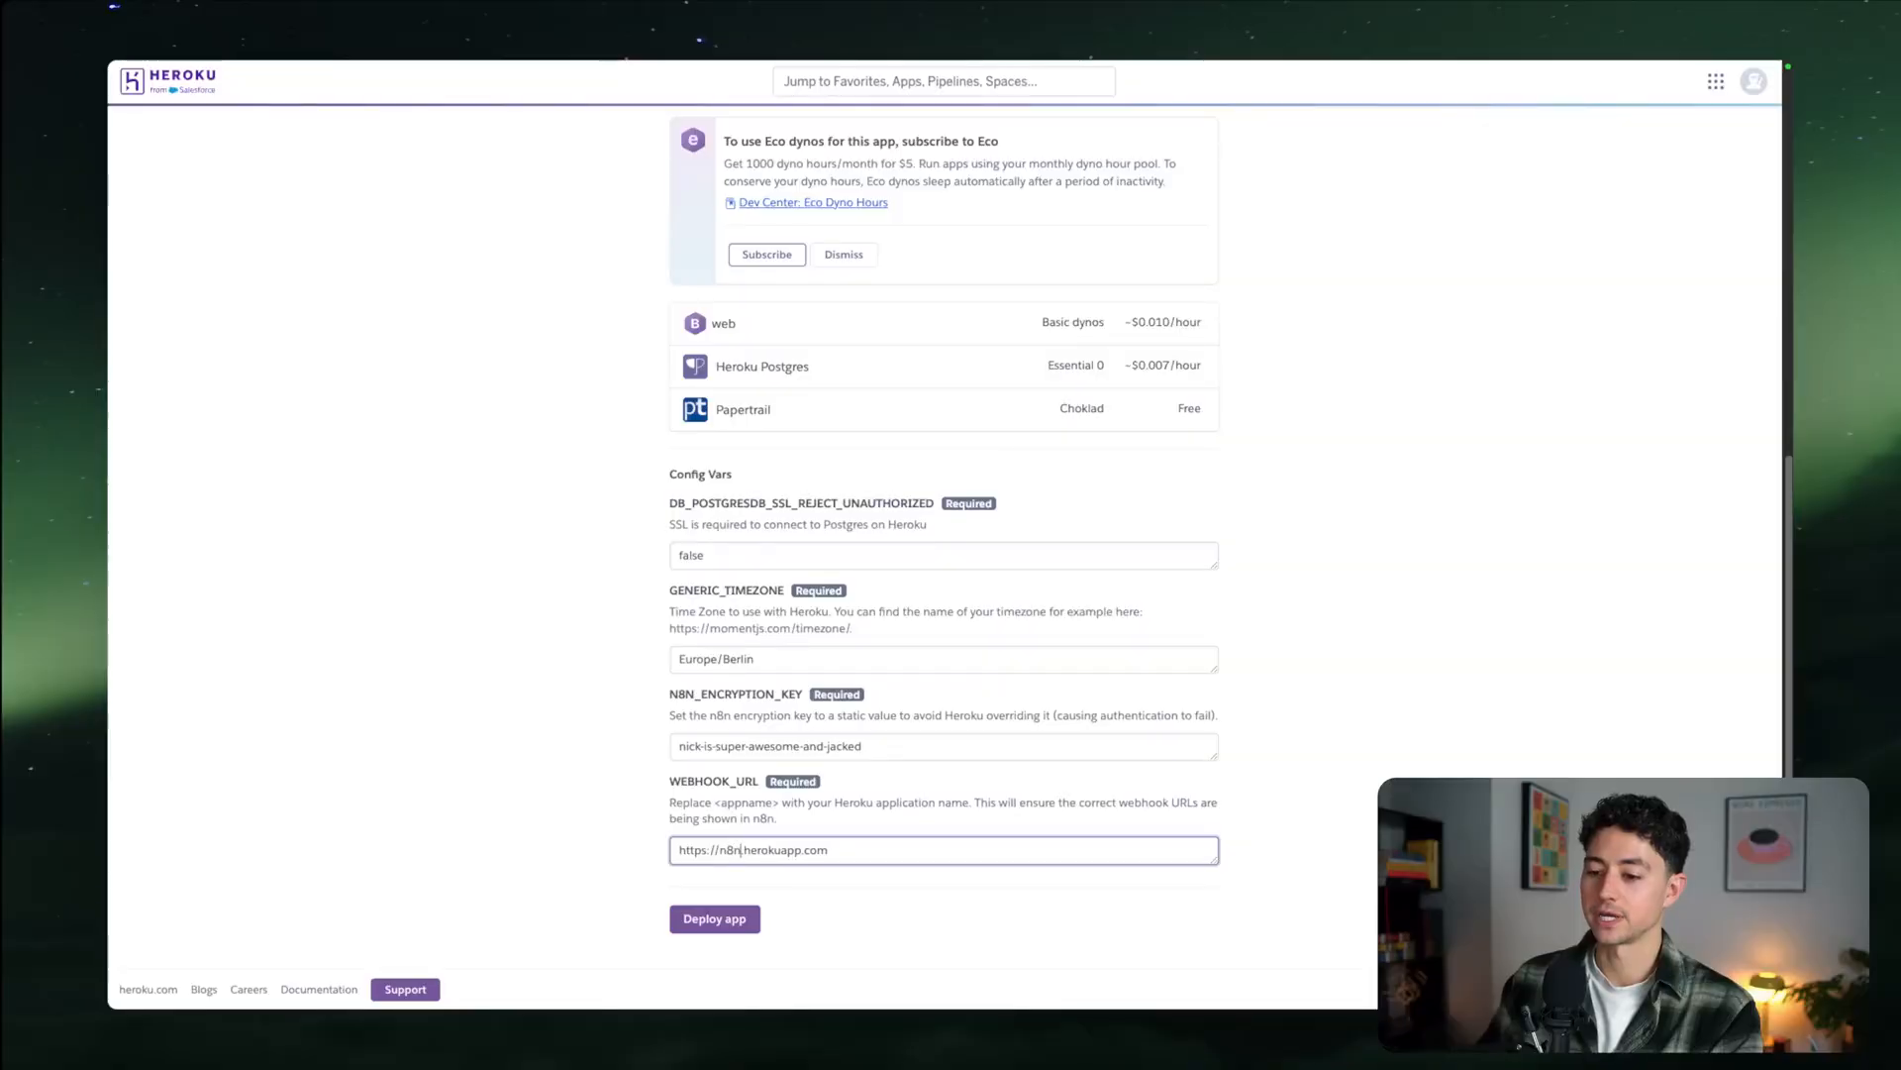
{"action": "type", "text": "ick."}
{"action": "scroll", "coordinate": [742, 336], "scroll_direction": "up", "scroll_amount": 5}
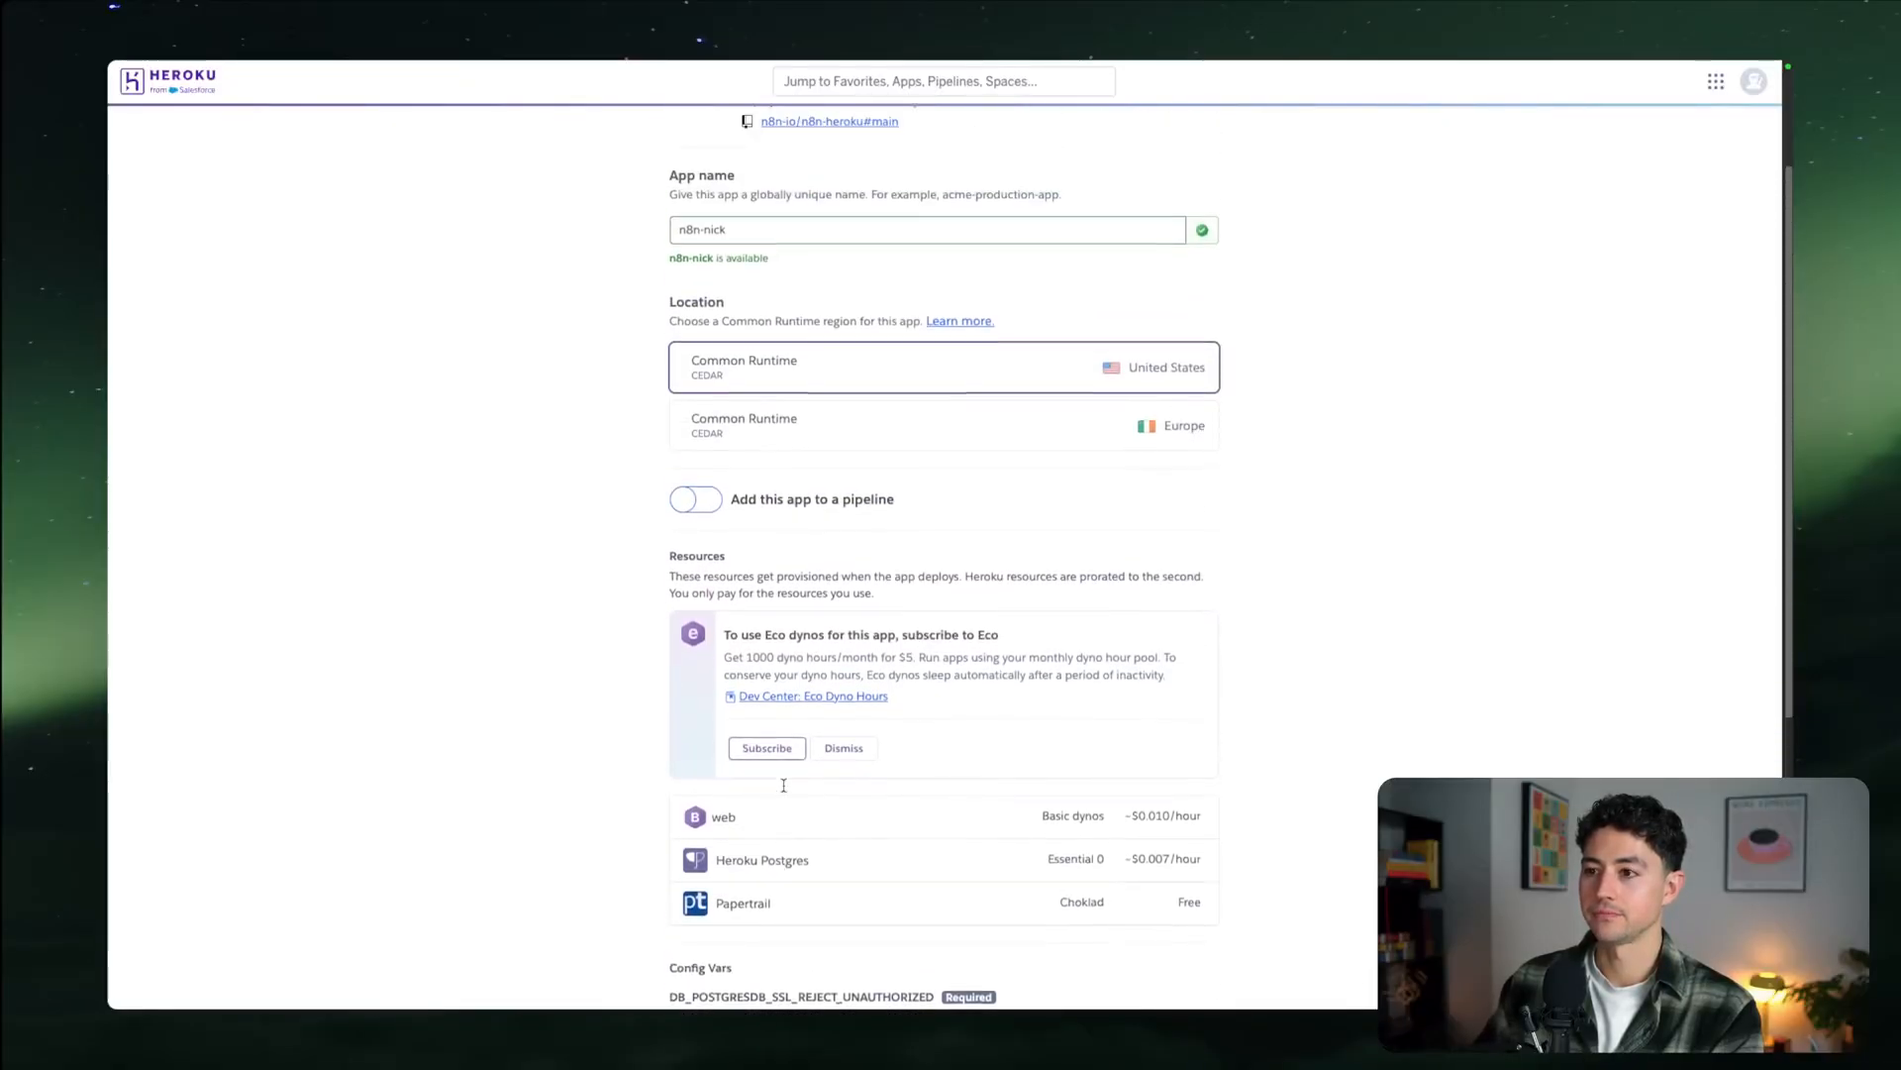
{"action": "scroll", "coordinate": [606, 447], "scroll_direction": "down", "scroll_amount": 6}
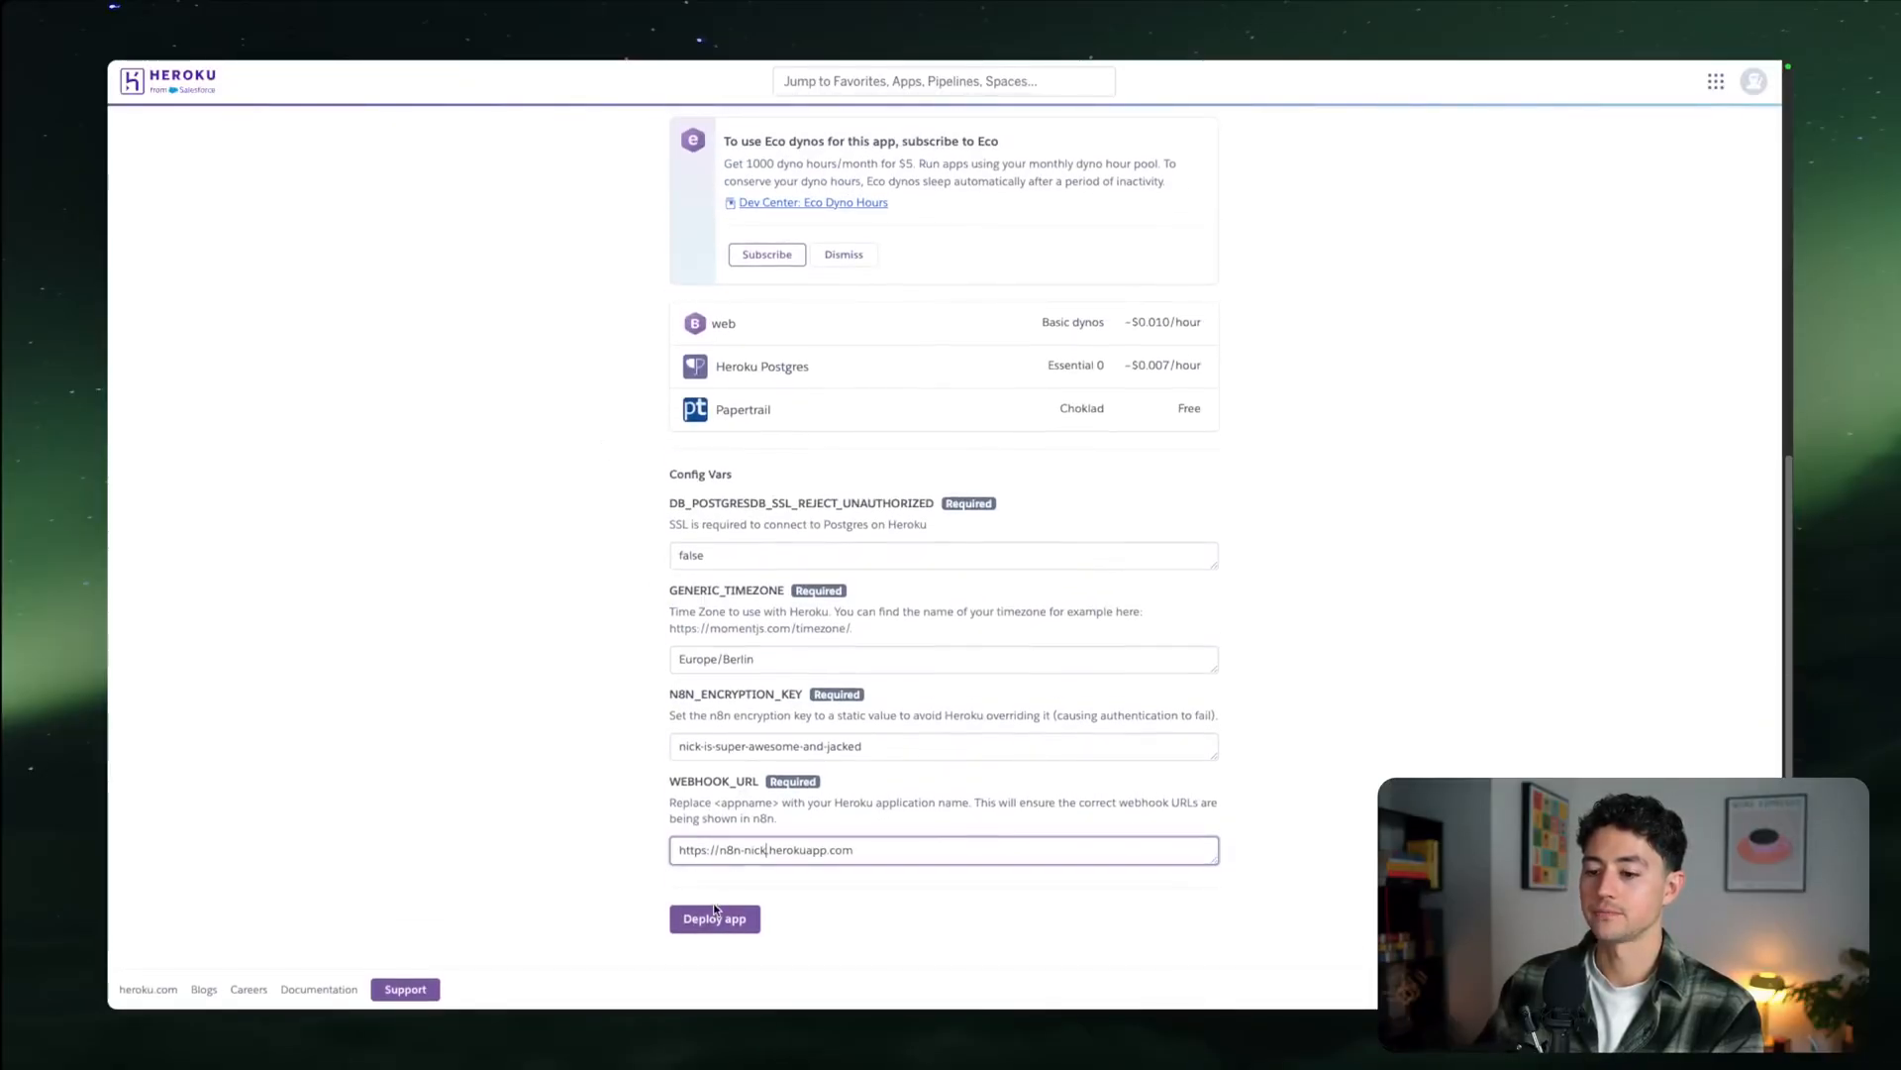
{"action": "scroll", "coordinate": [980, 838], "scroll_direction": "down", "scroll_amount": 2}
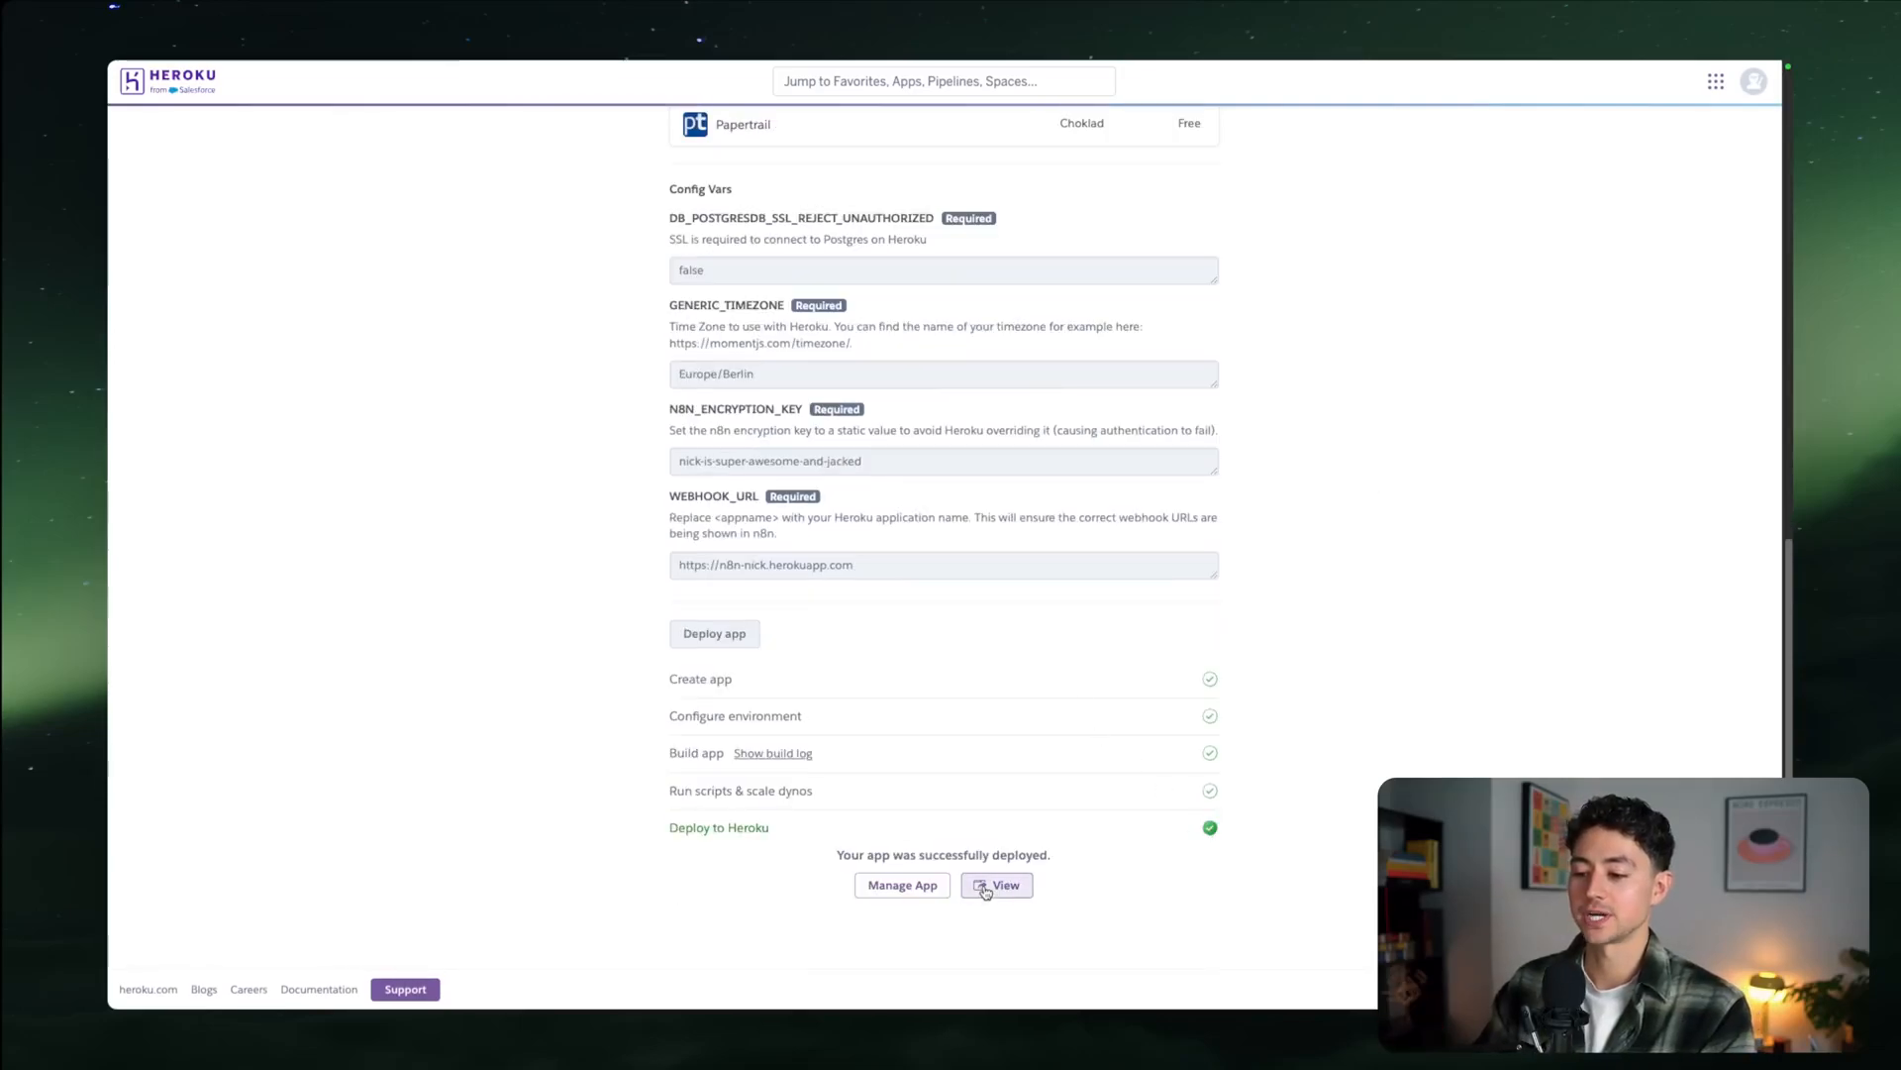
- Open the deployed n8n app and proceed past Chrome's dangerous-site warning to the owner setup form
{"action": "left_click", "coordinate": [989, 883]}
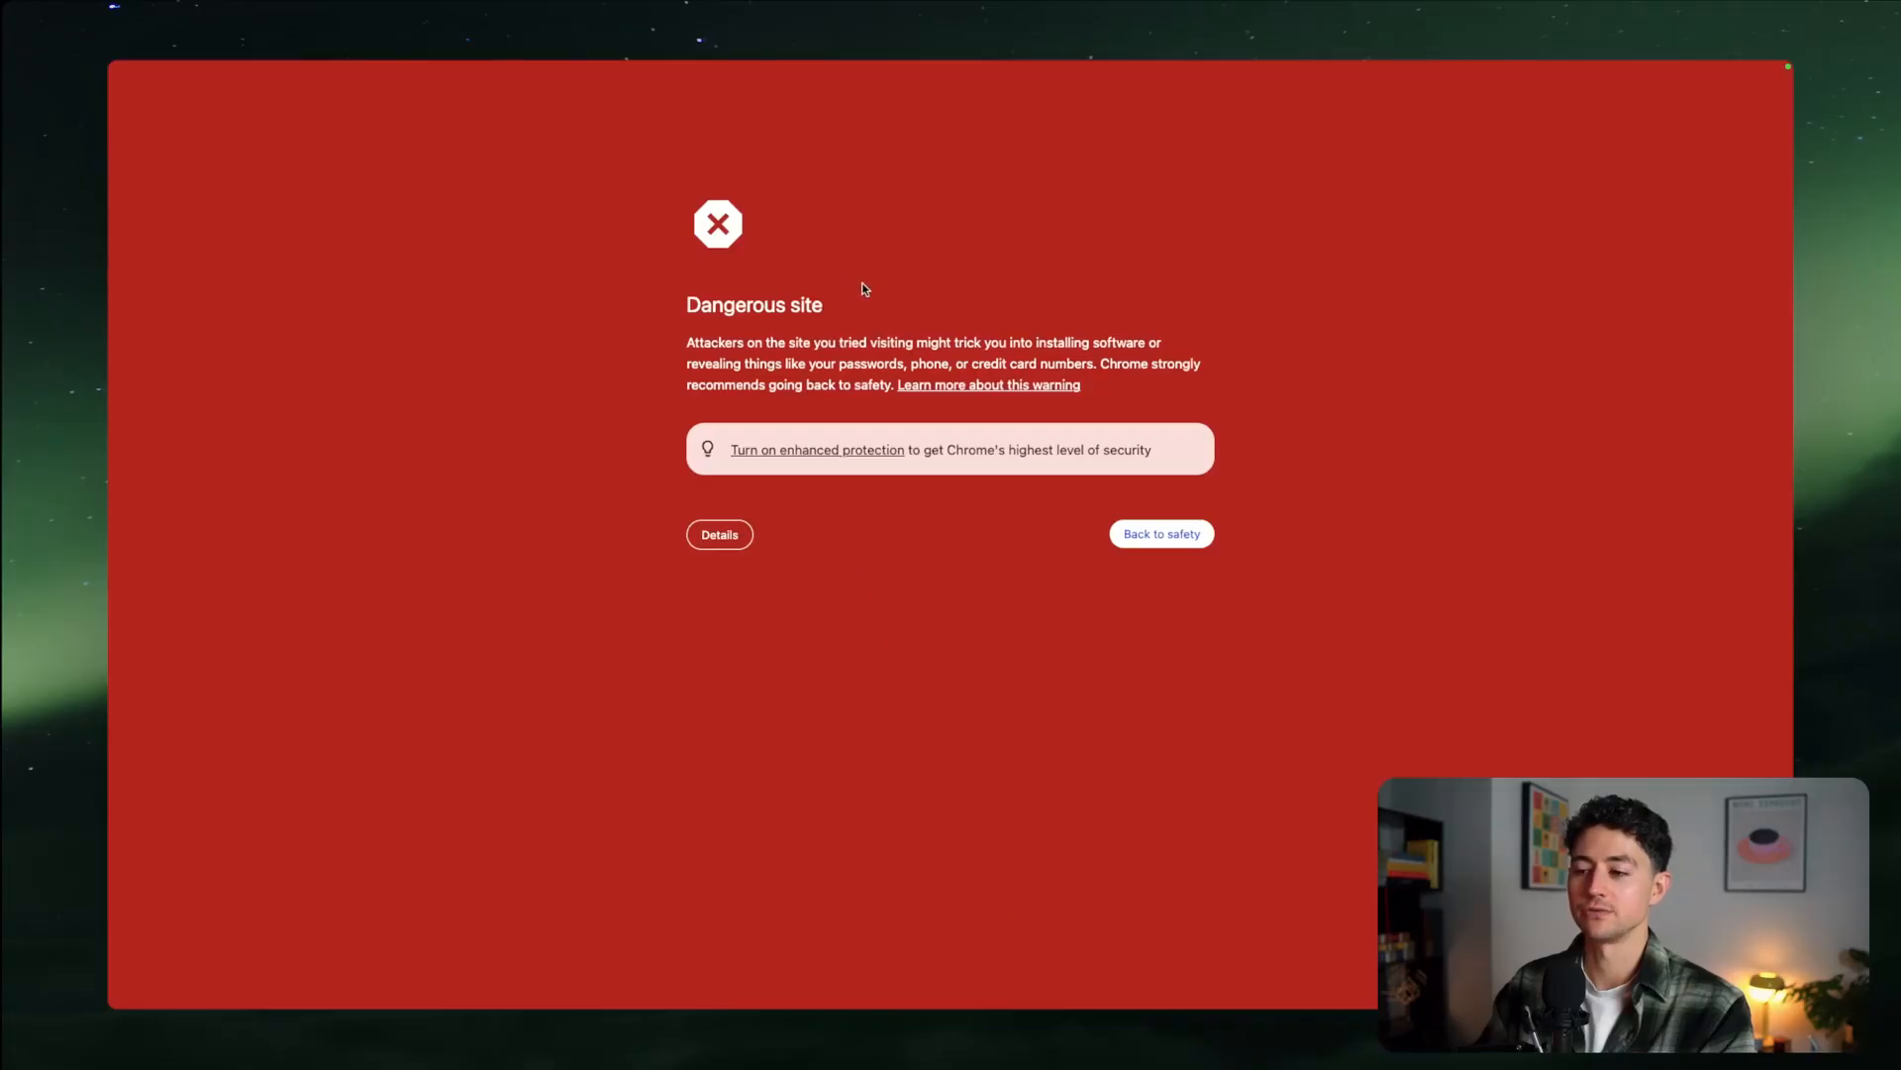
{"action": "left_click", "coordinate": [707, 543]}
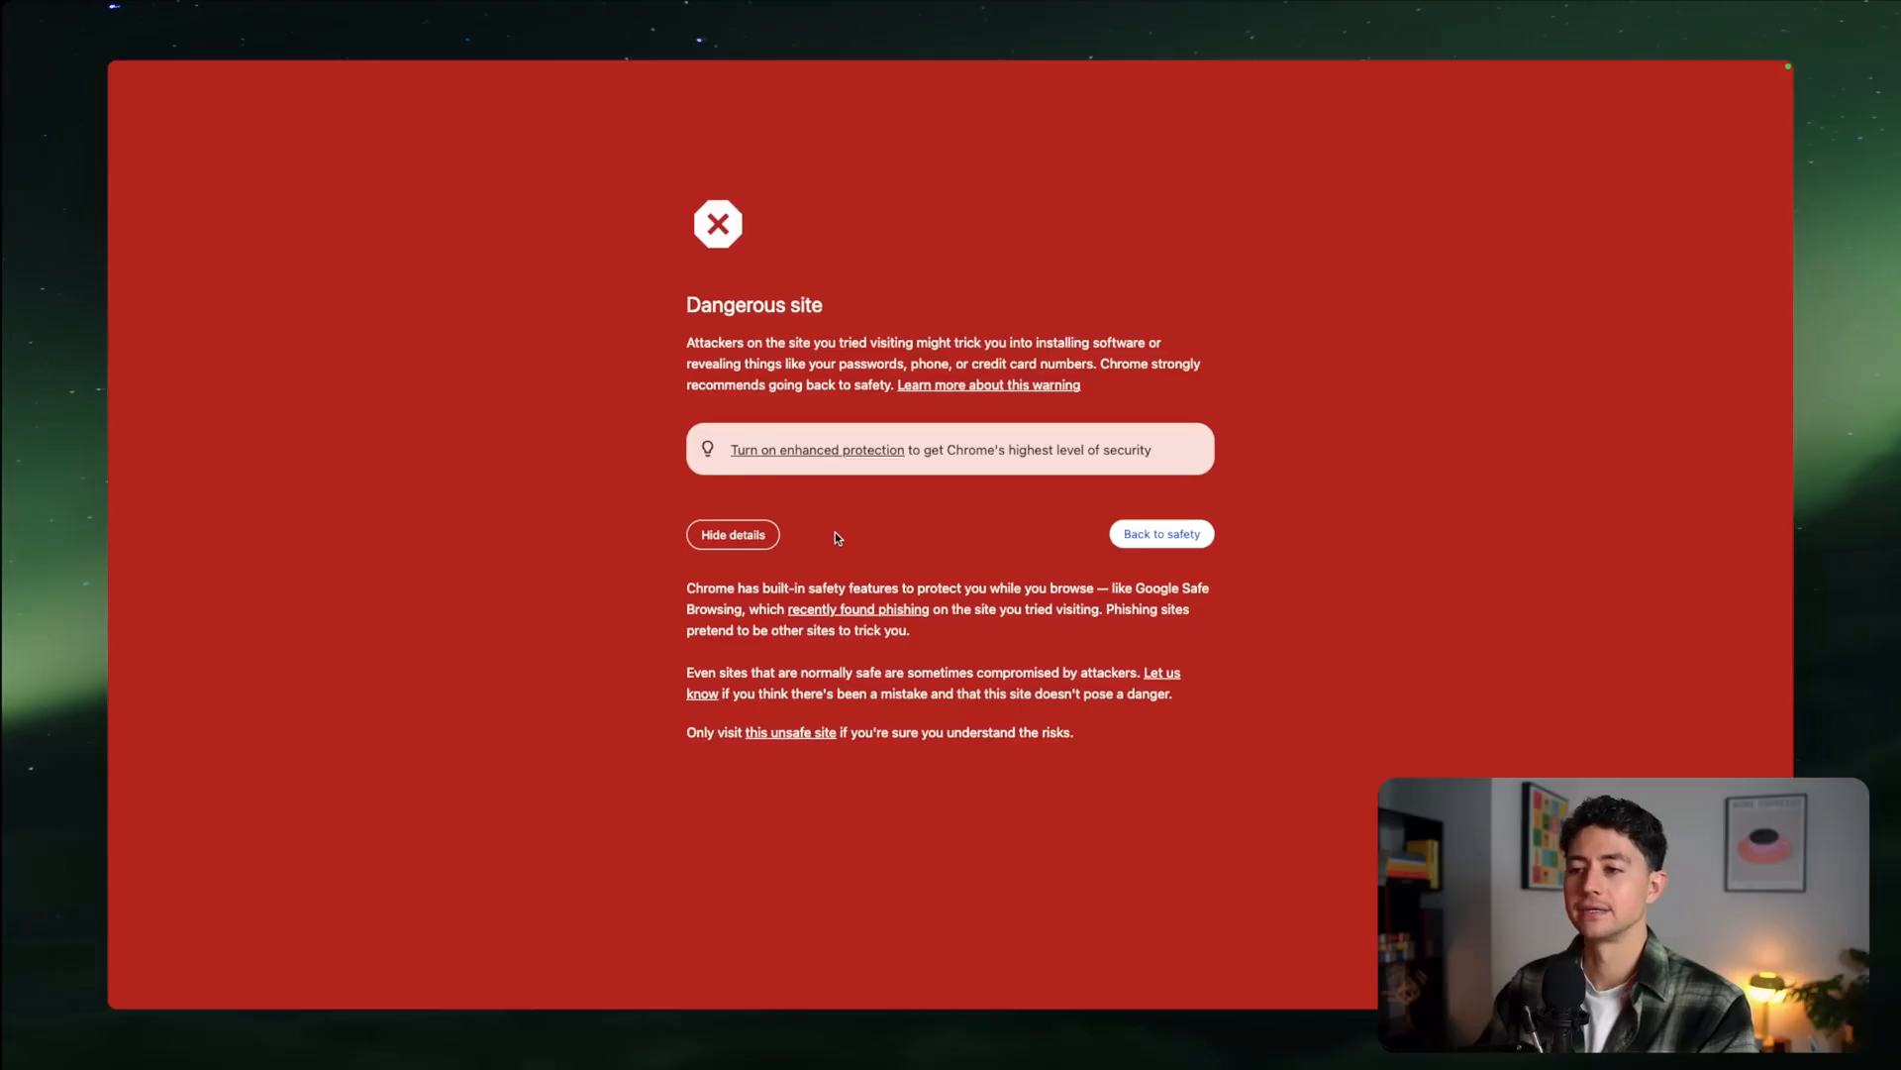
{"action": "triple_click", "coordinate": [731, 304]}
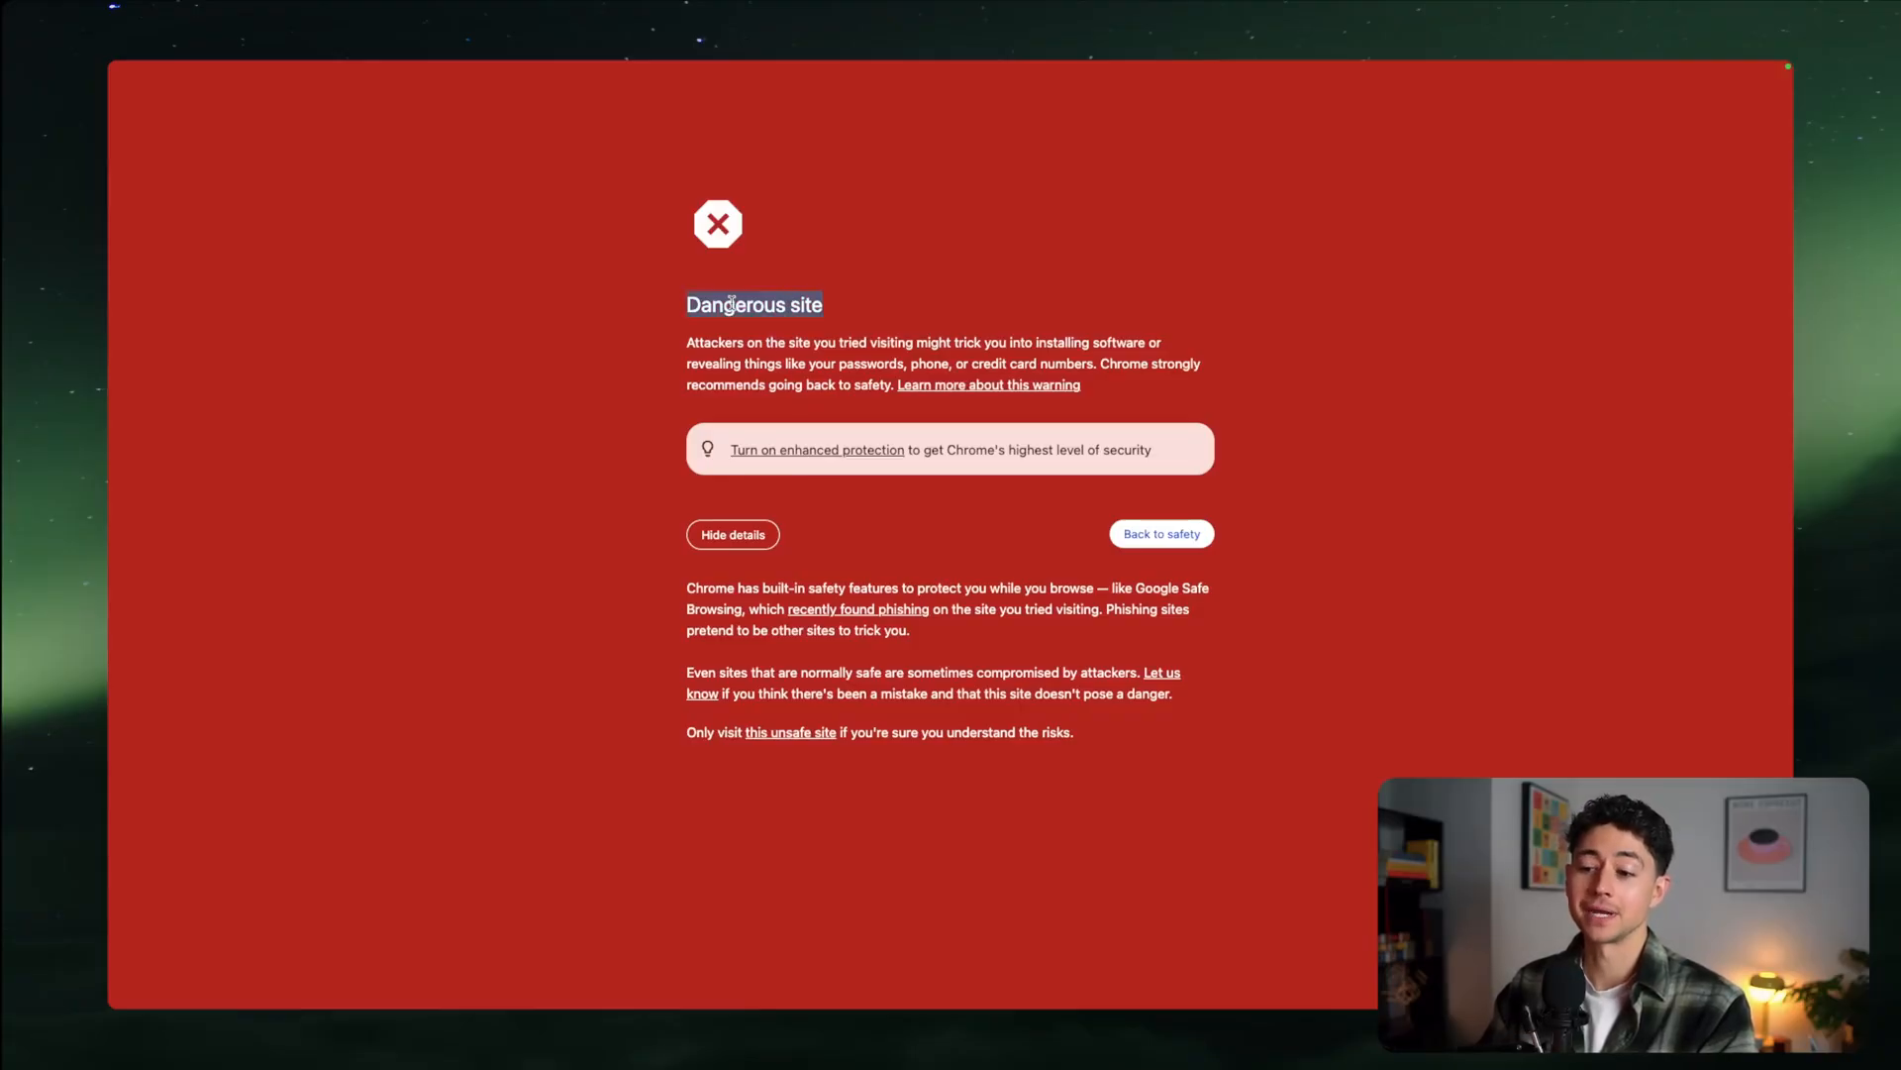
{"action": "left_click", "coordinate": [792, 734]}
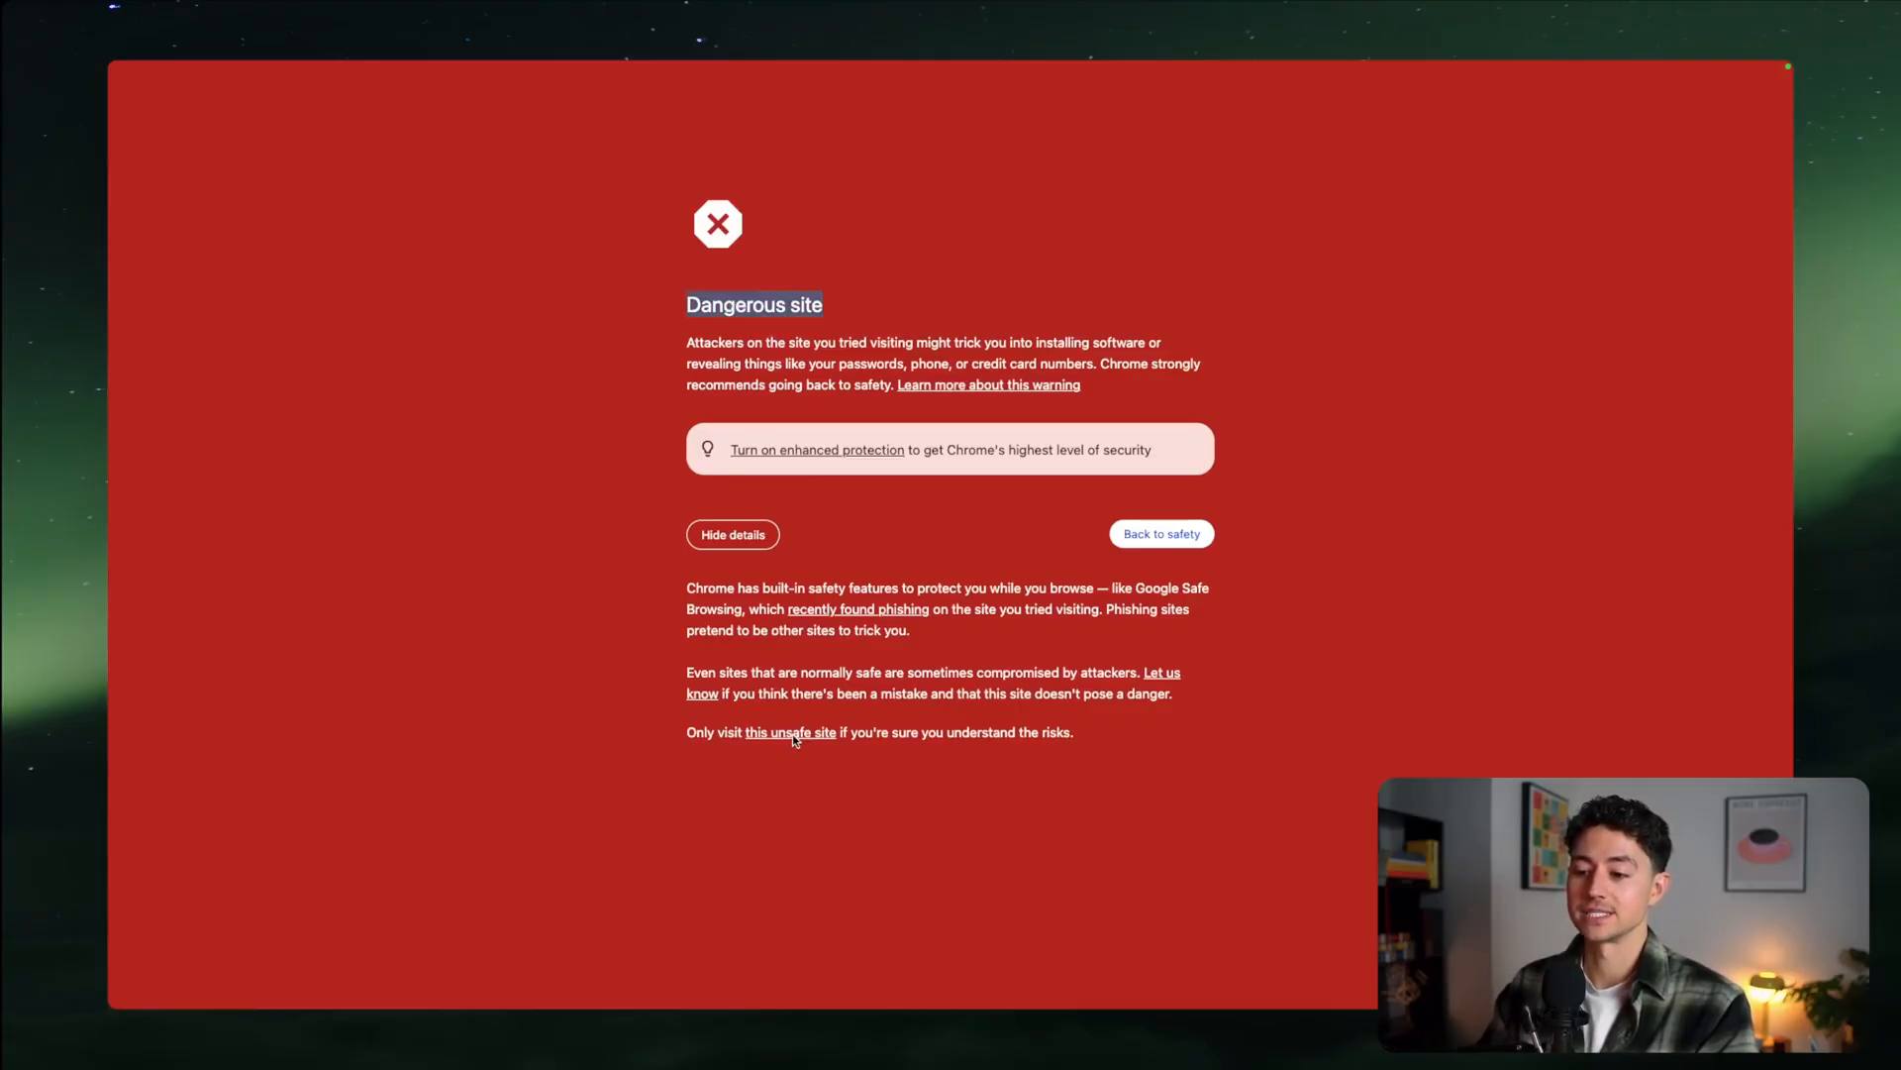
{"action": "left_click", "coordinate": [934, 255]}
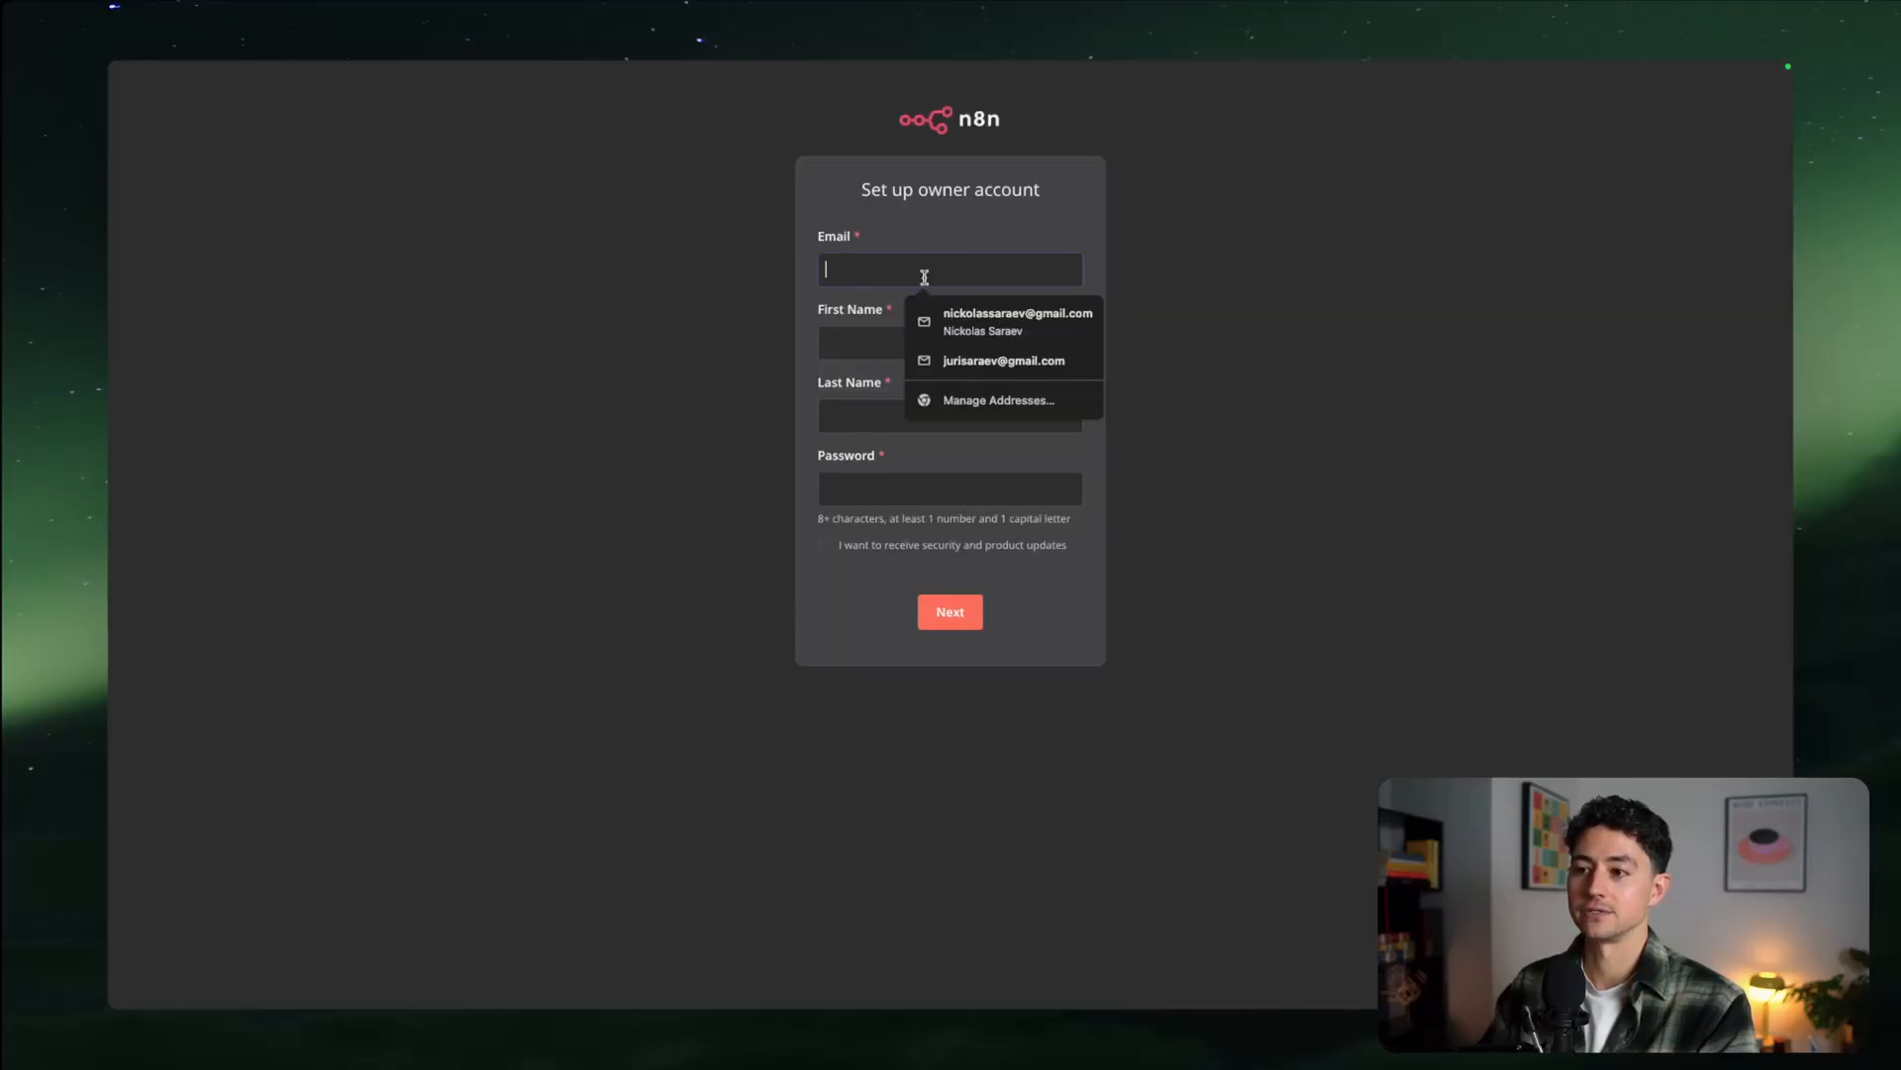
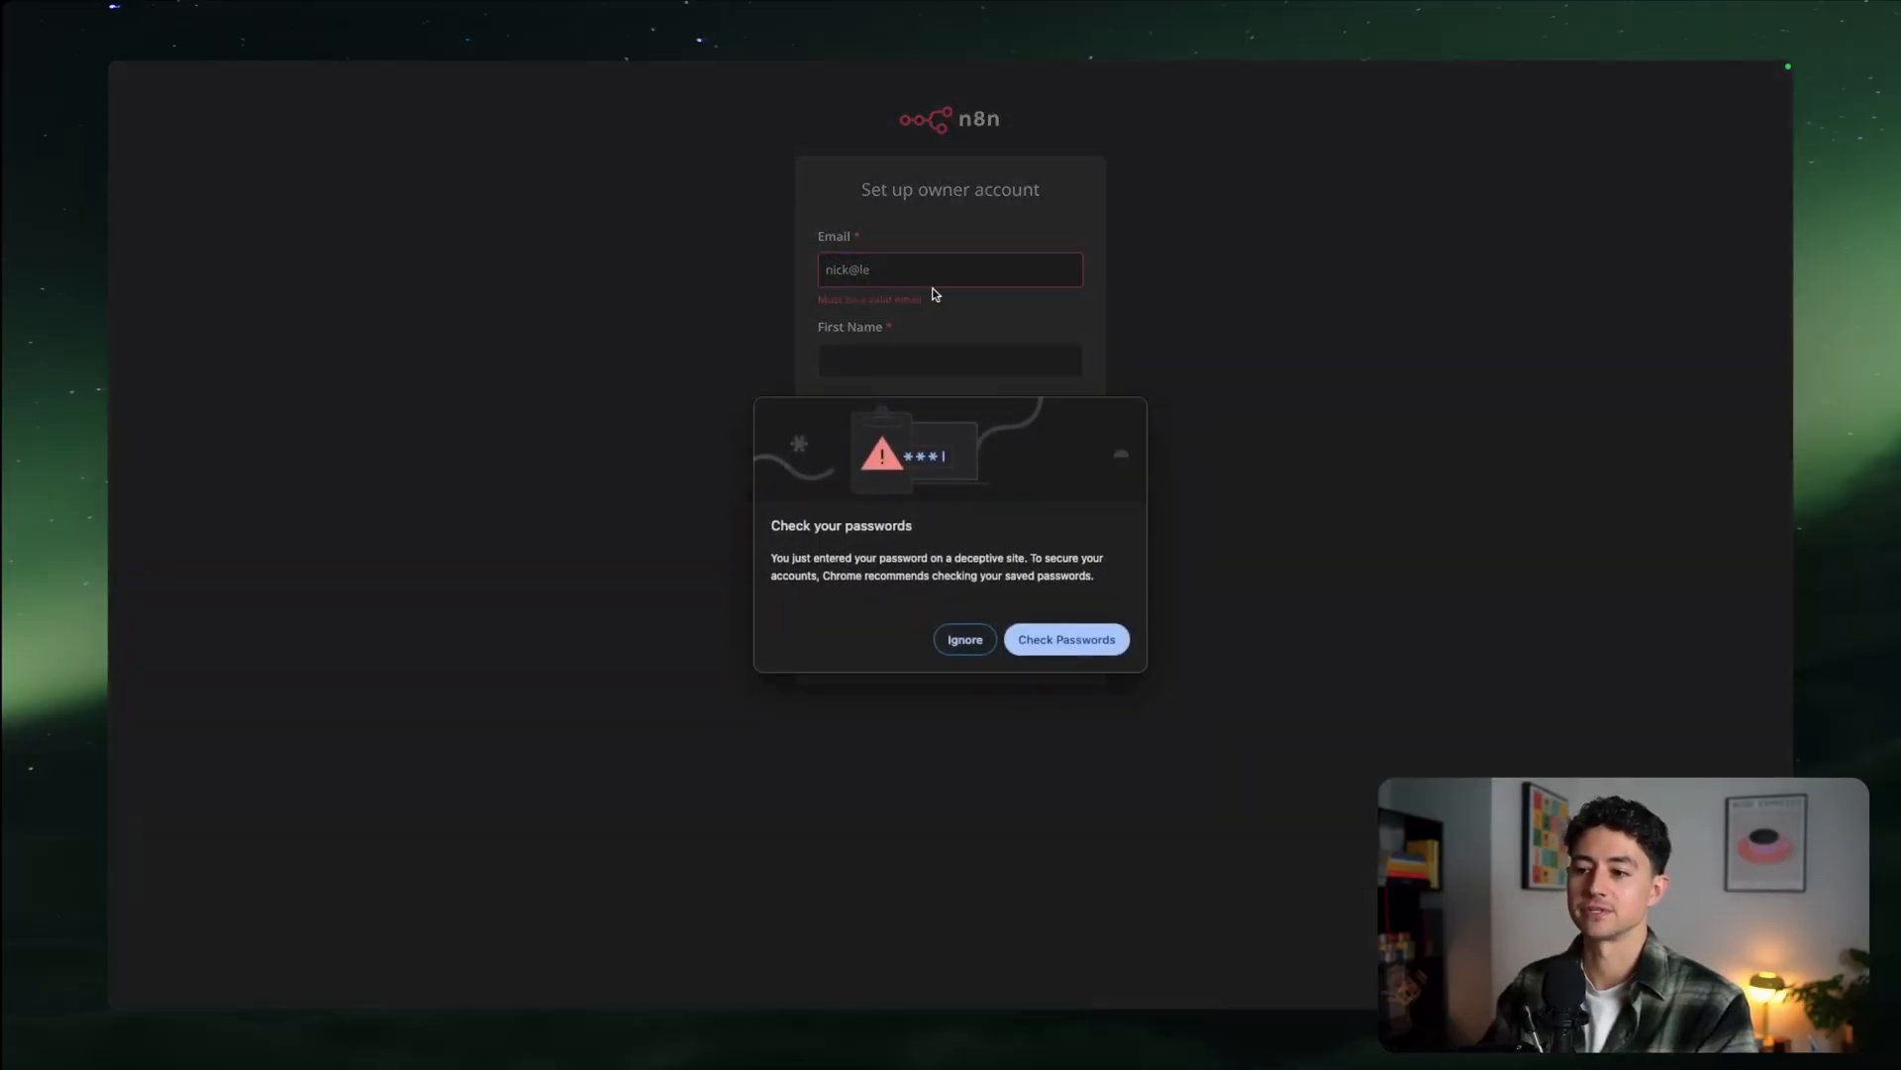
- Fill in the owner's email, first name, last name and password, and submit the account
{"action": "left_click", "coordinate": [981, 646]}
{"action": "left_click", "coordinate": [929, 265]}
{"action": "type", "text": "ftcli"}
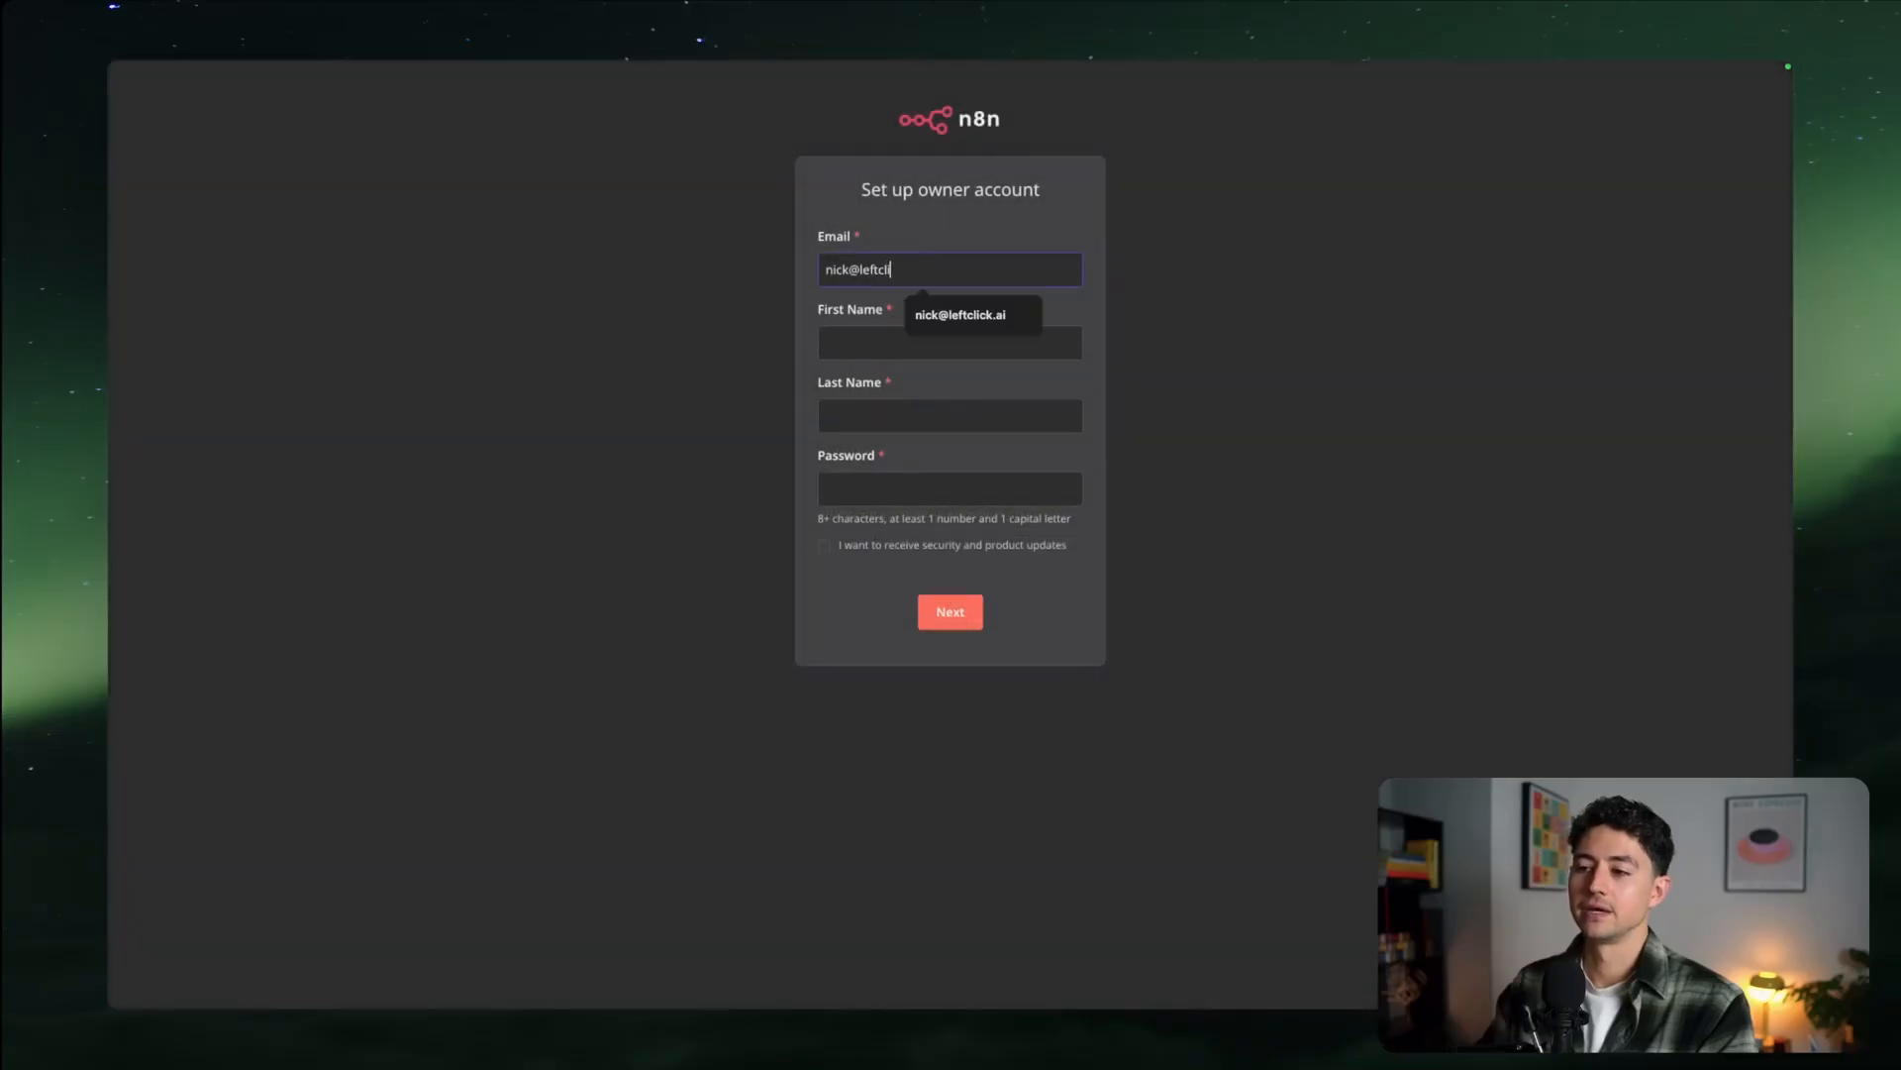
{"action": "type", "text": "ck.aiNickolas"}
{"action": "key", "text": "Tab"}
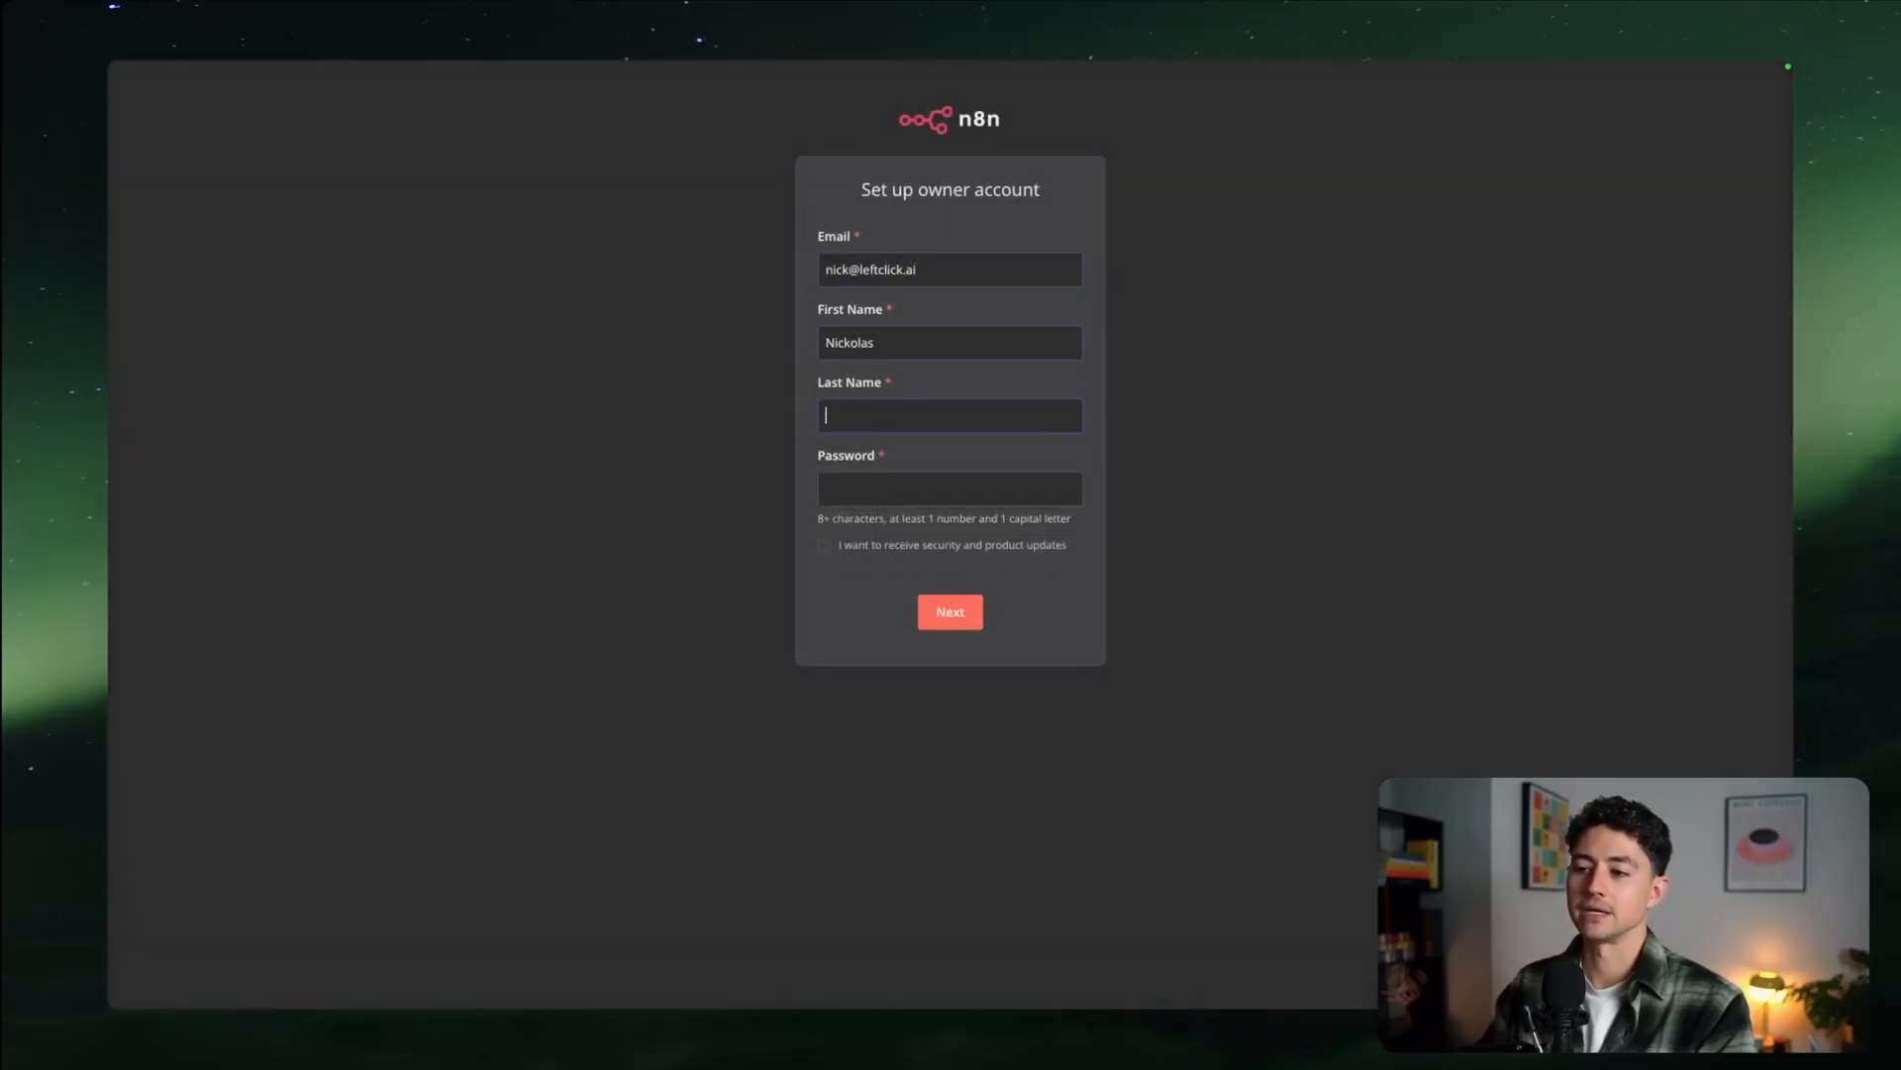
{"action": "type", "text": "Saraev"}
{"action": "key", "text": "Tab"}
{"action": "type", "text": "•••••••••••"}
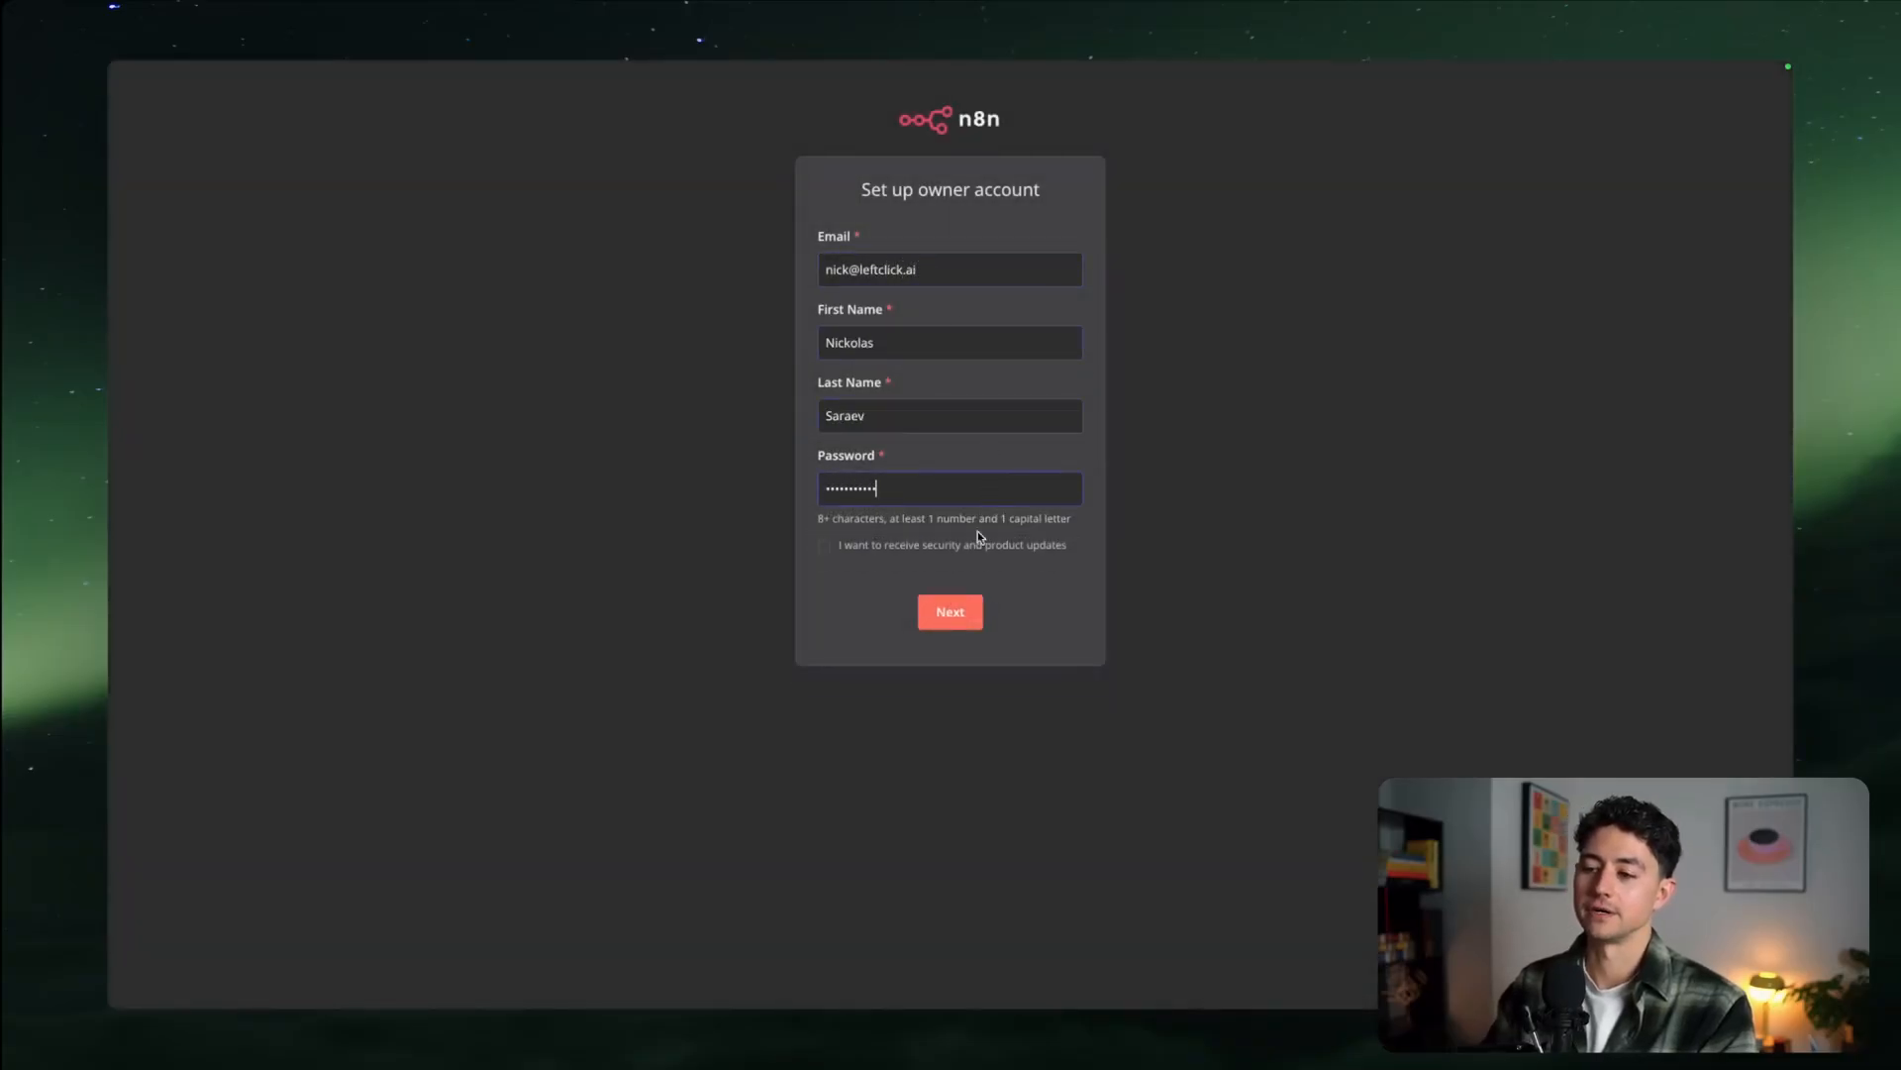
{"action": "left_click", "coordinate": [943, 600]}
- Inspect the site's security information in the address bar, then return to the page
{"action": "mouse_move", "coordinate": [986, 63]}
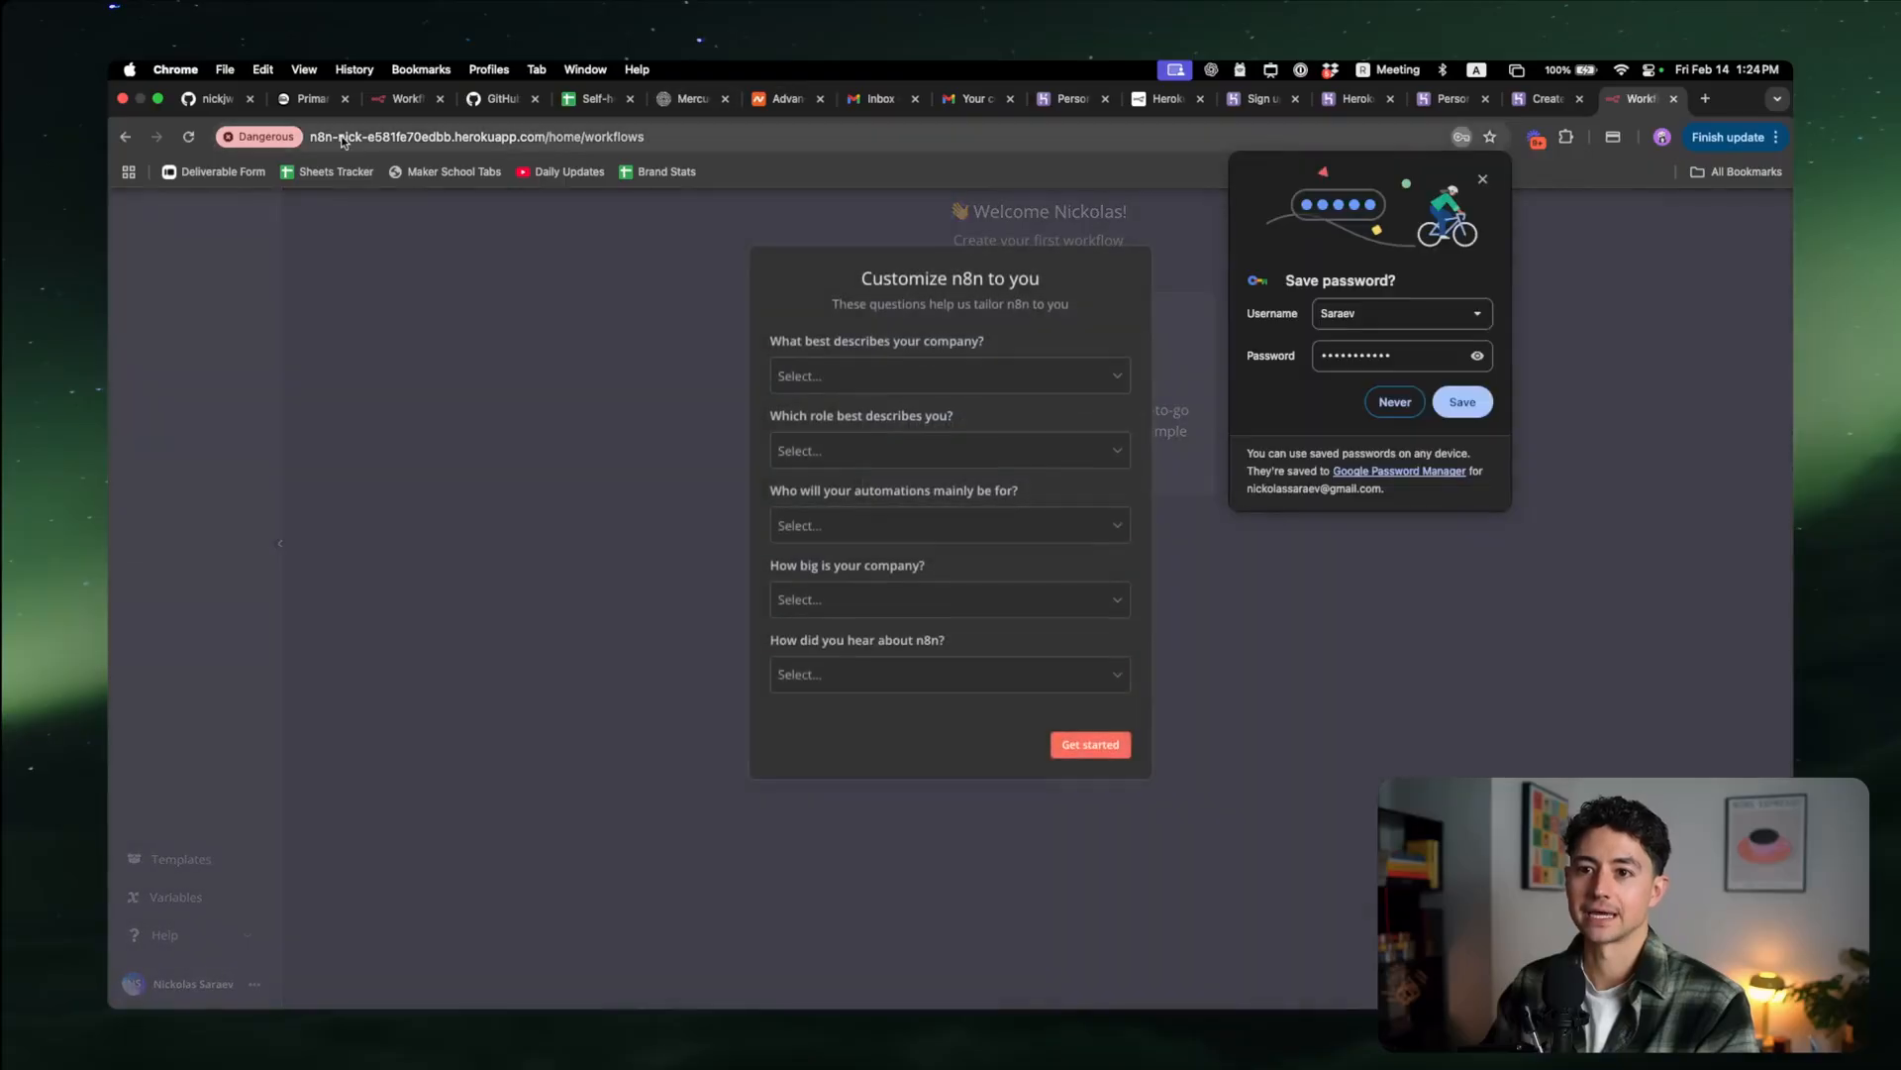
{"action": "left_click", "coordinate": [335, 133]}
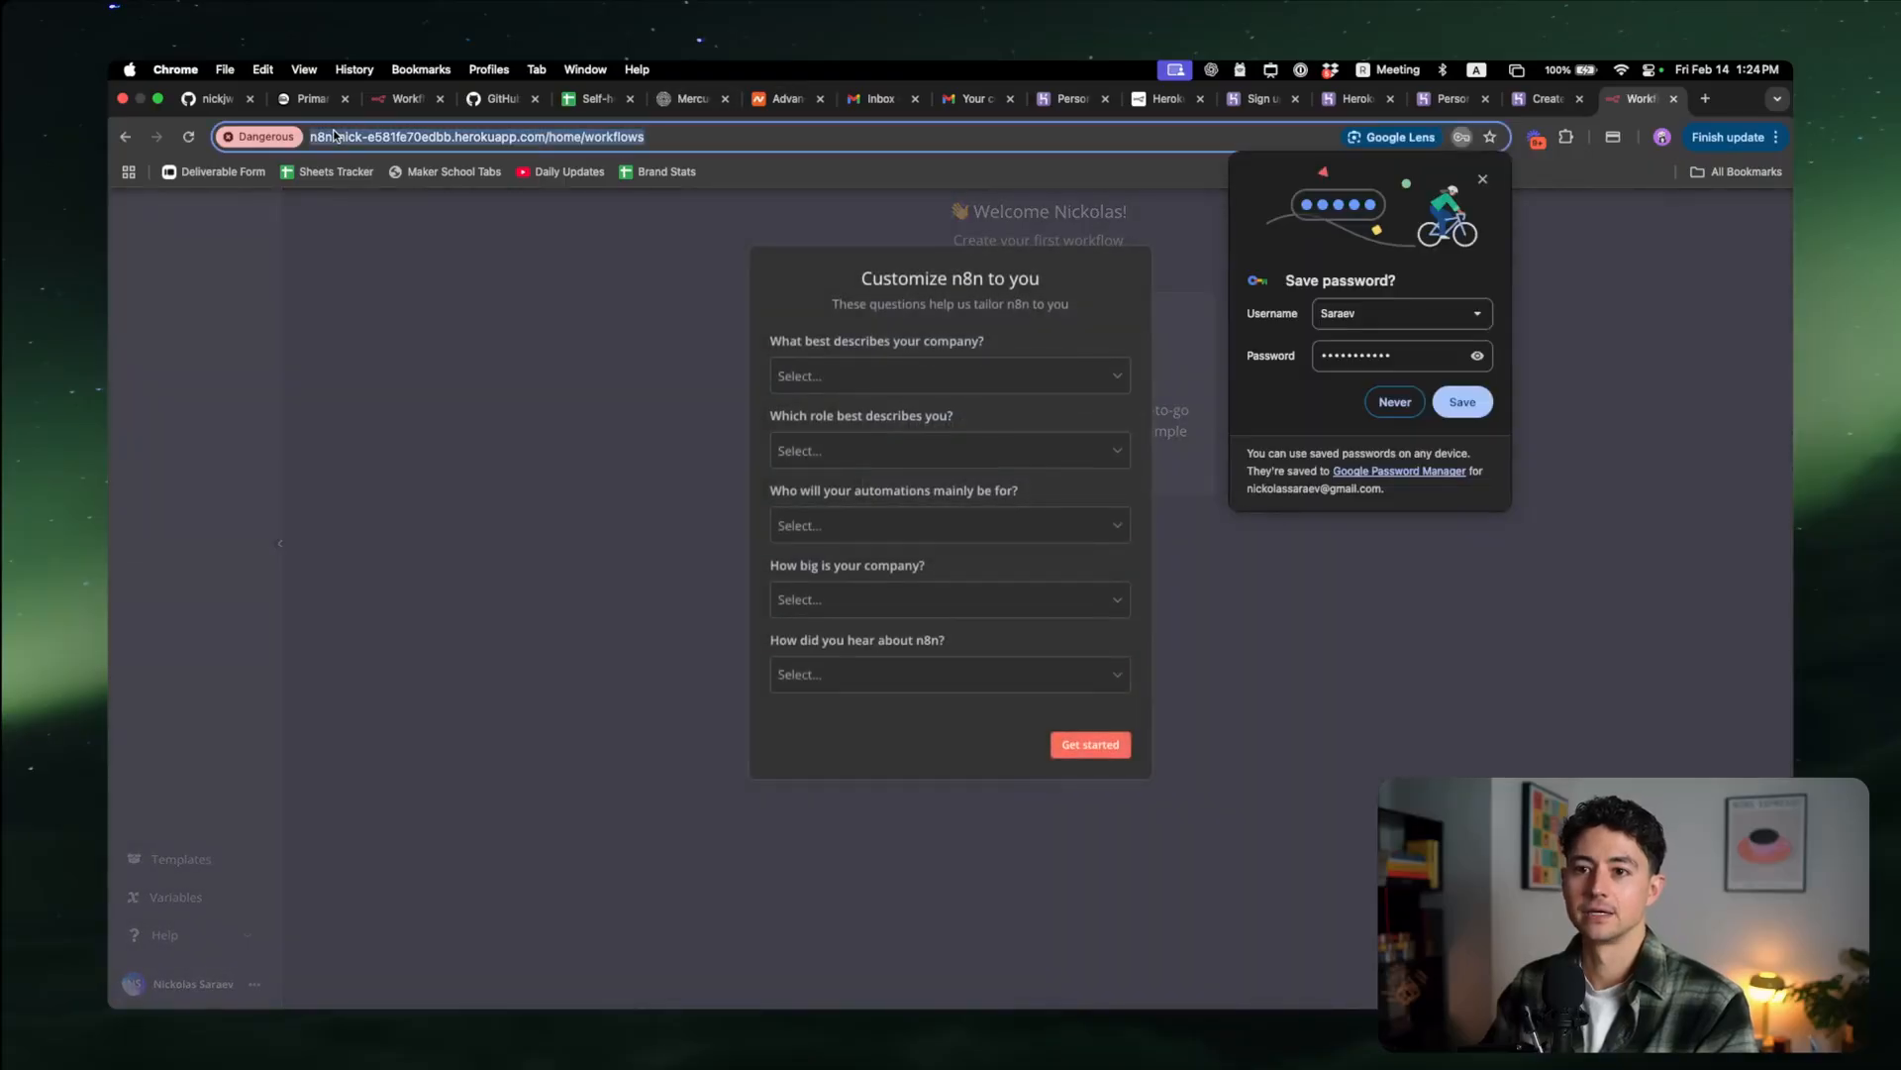
{"action": "left_click", "coordinate": [256, 137]}
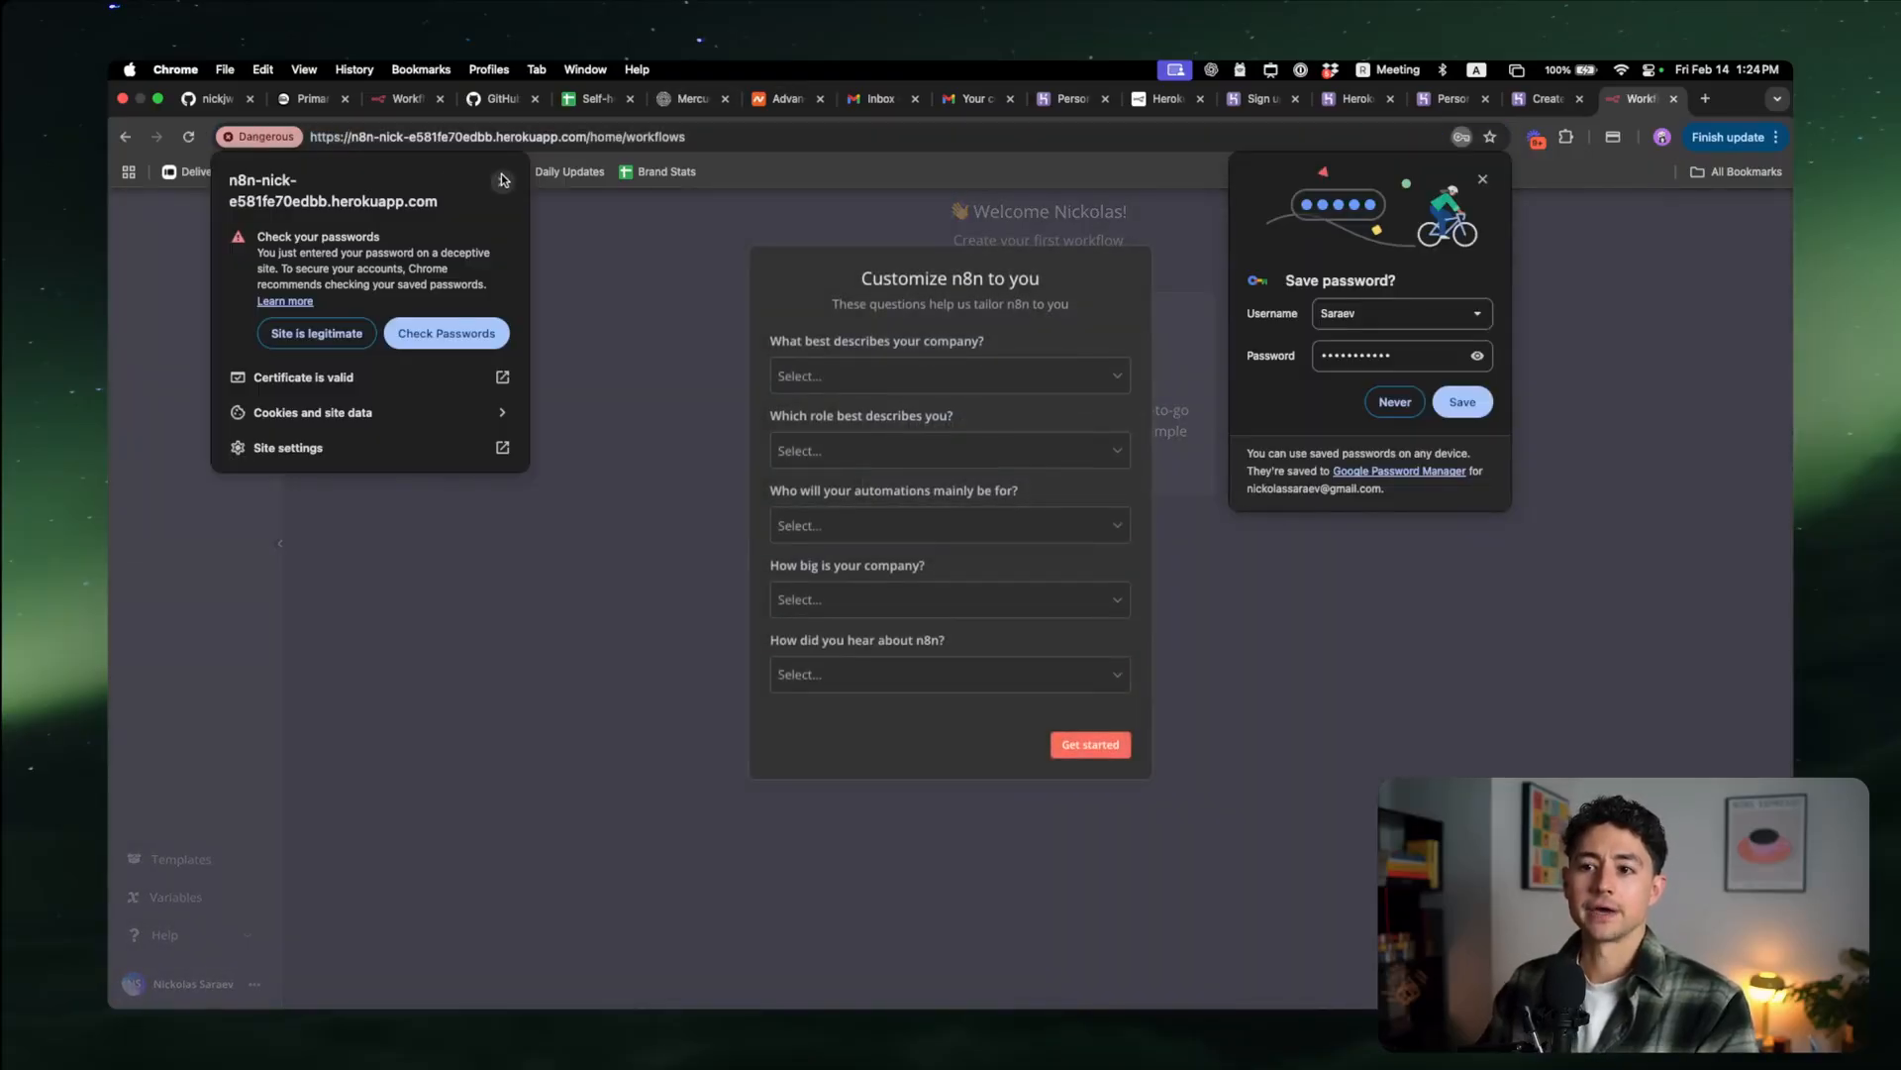
{"action": "left_click", "coordinate": [502, 181]}
{"action": "left_click", "coordinate": [499, 261]}
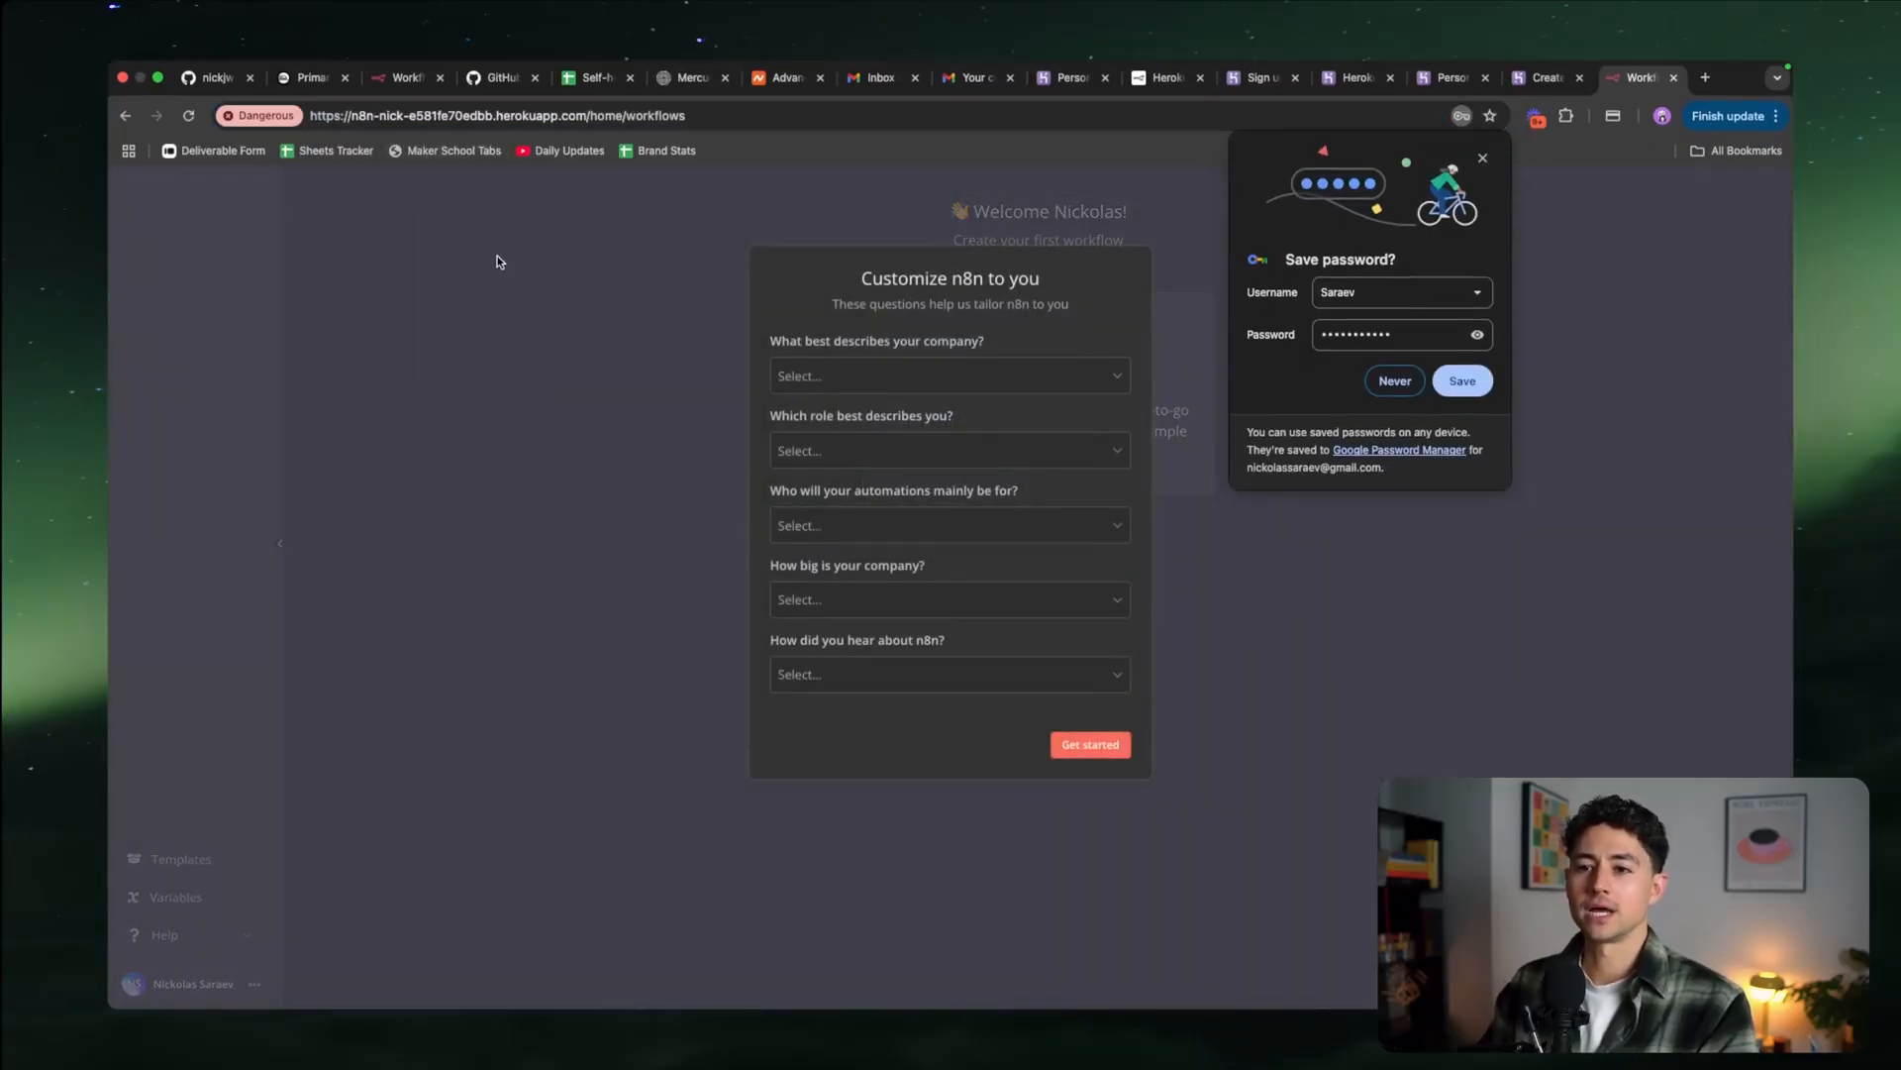
- Answer the questionnaire: Software as a service, Business Owner, Myself, less than 20 people, Google
{"action": "left_click", "coordinate": [921, 375]}
{"action": "left_click", "coordinate": [911, 424]}
{"action": "left_click", "coordinate": [902, 461]}
{"action": "left_click", "coordinate": [897, 499]}
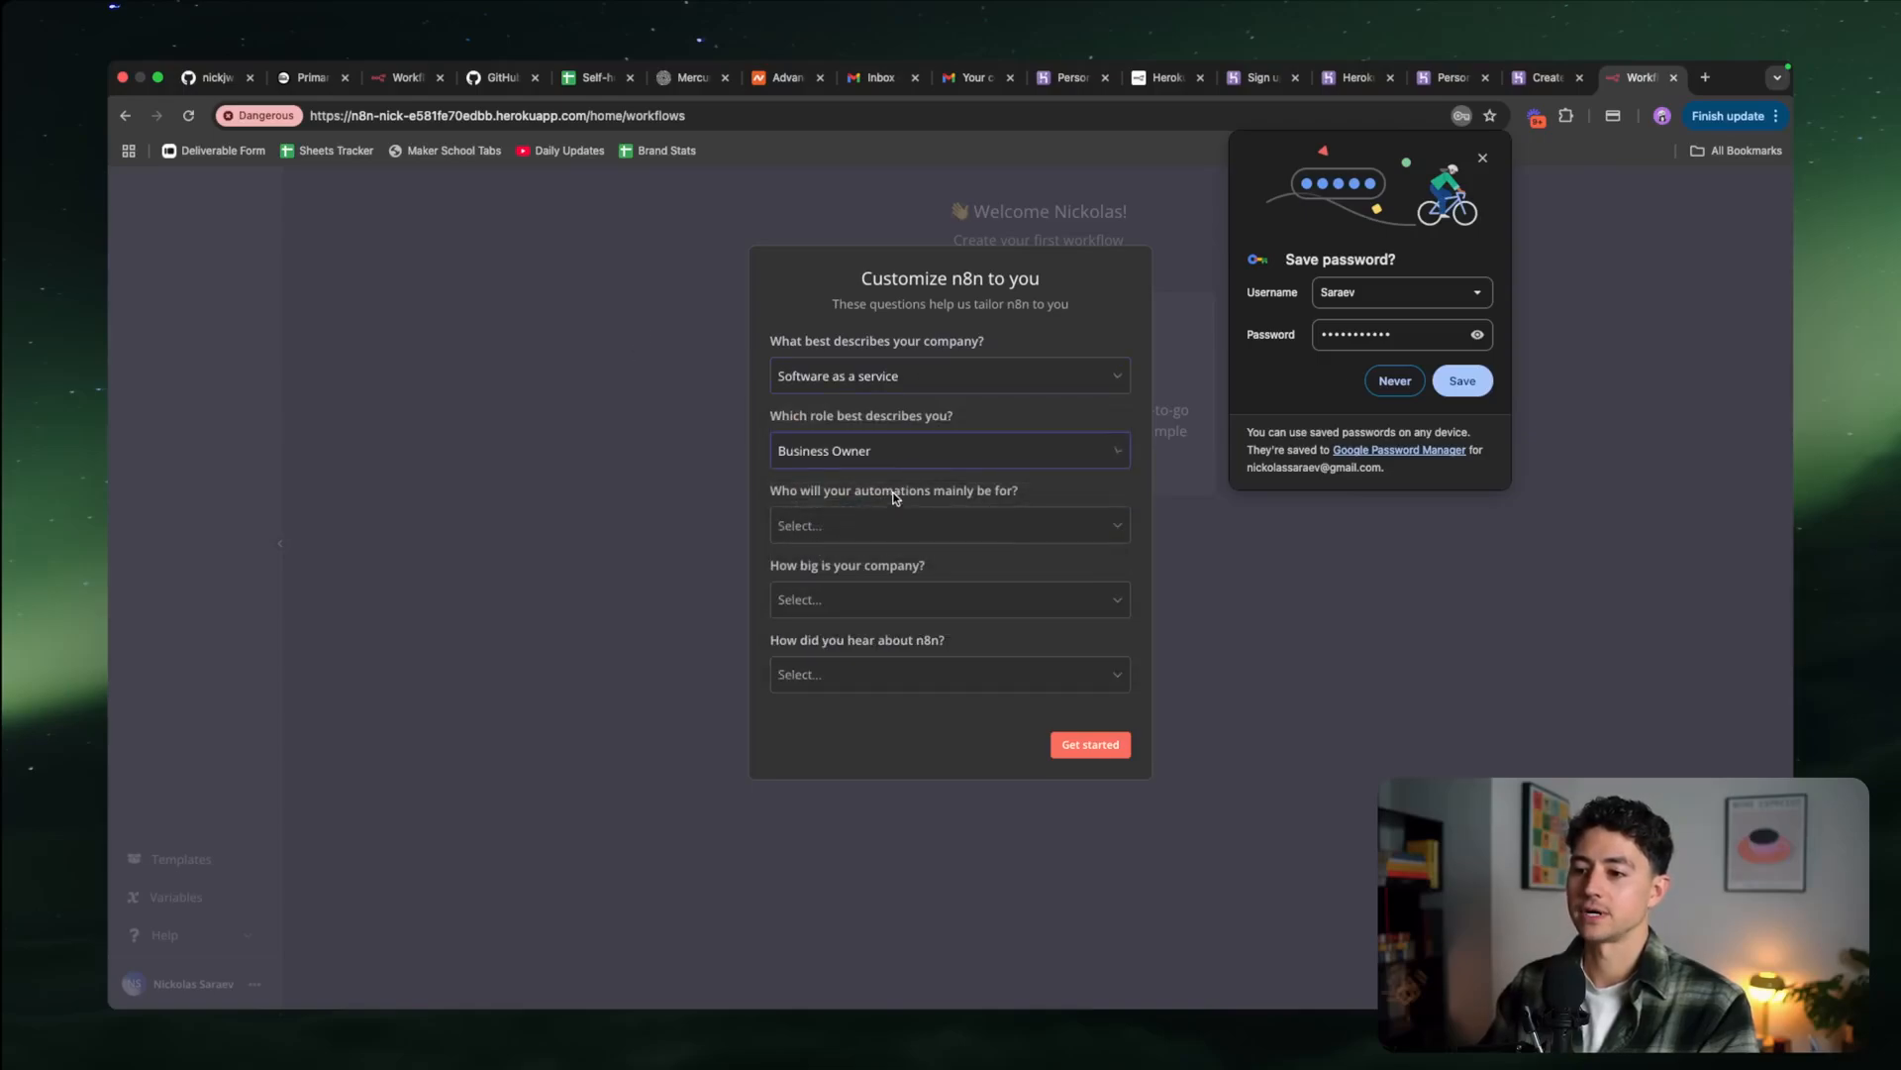
{"action": "left_click", "coordinate": [891, 524]}
{"action": "left_click", "coordinate": [885, 573]}
{"action": "left_click", "coordinate": [883, 612]}
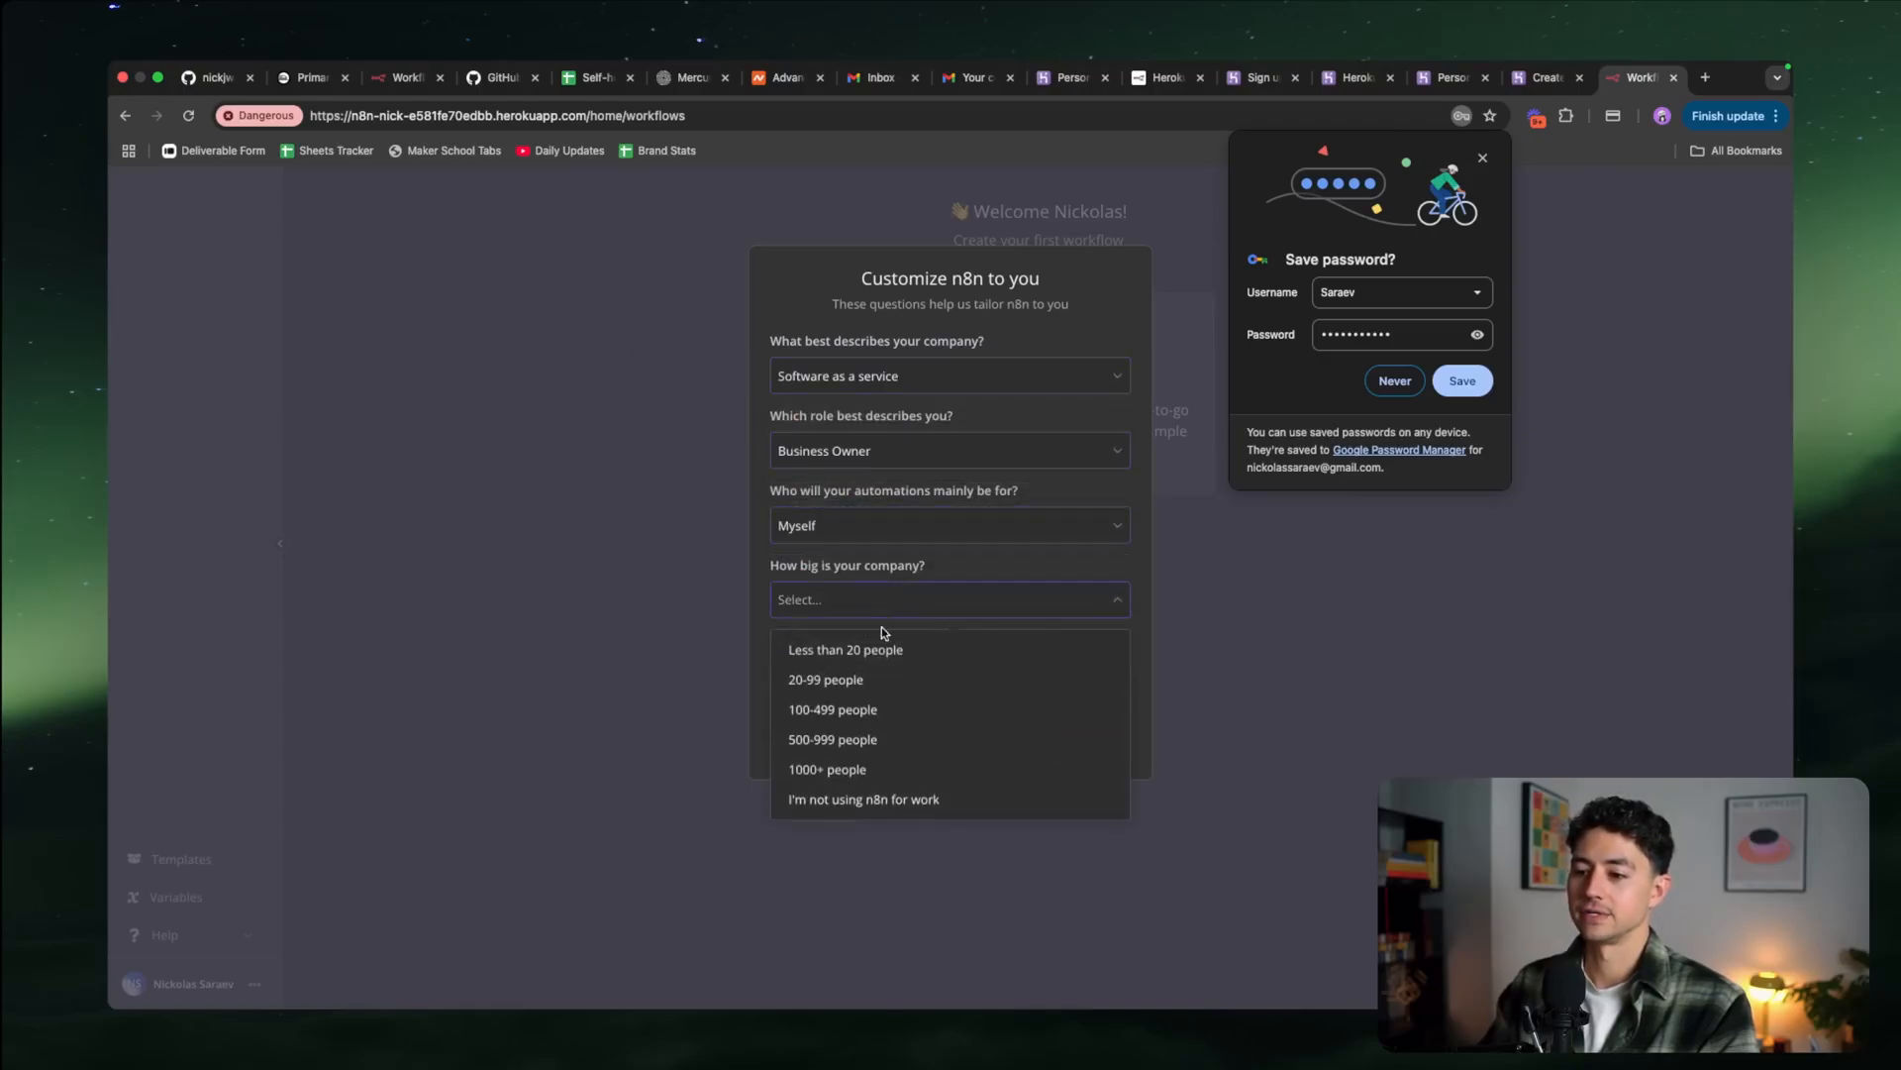
{"action": "left_click", "coordinate": [884, 646]}
{"action": "left_click", "coordinate": [884, 674]}
{"action": "left_click", "coordinate": [941, 722]}
{"action": "left_click", "coordinate": [1090, 744]}
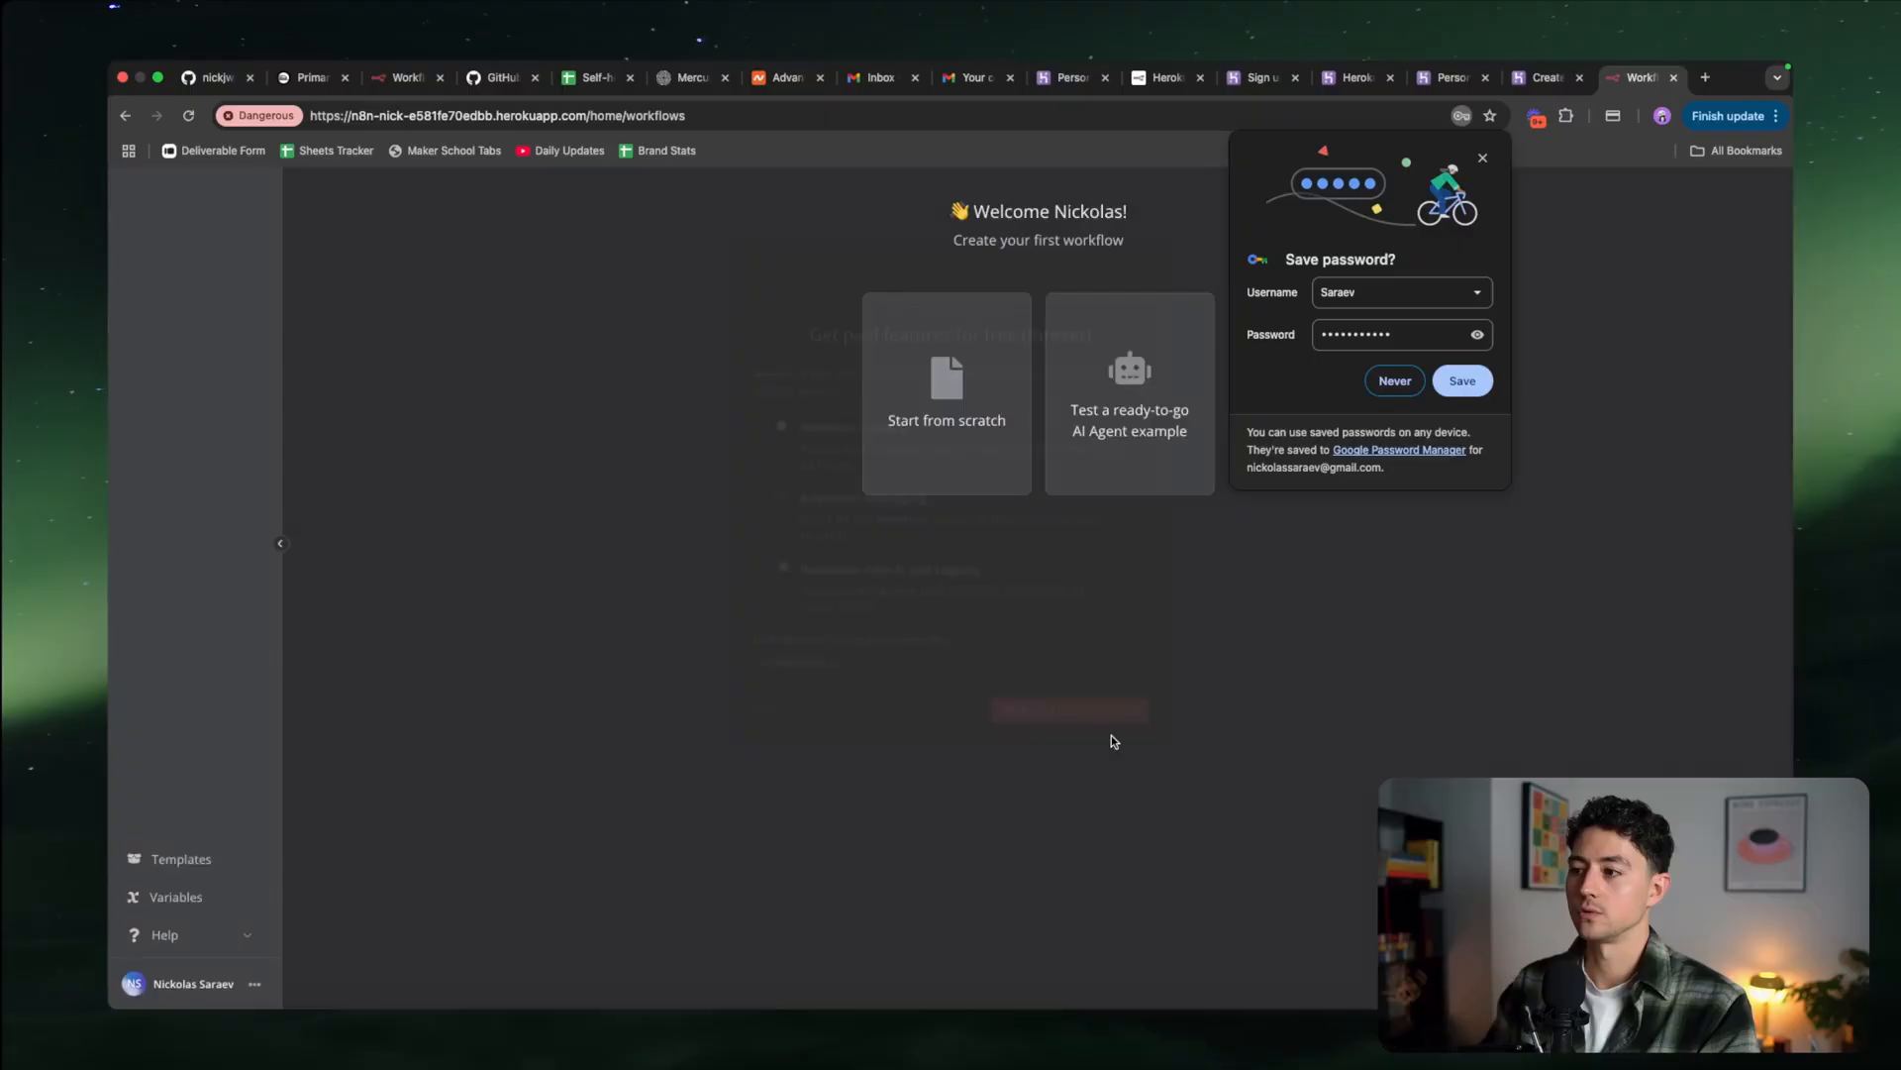
- Dismiss the save-password prompt, skip the free license offer, and start a workflow from scratch
{"action": "left_click", "coordinate": [1395, 380]}
{"action": "left_click", "coordinate": [771, 721]}
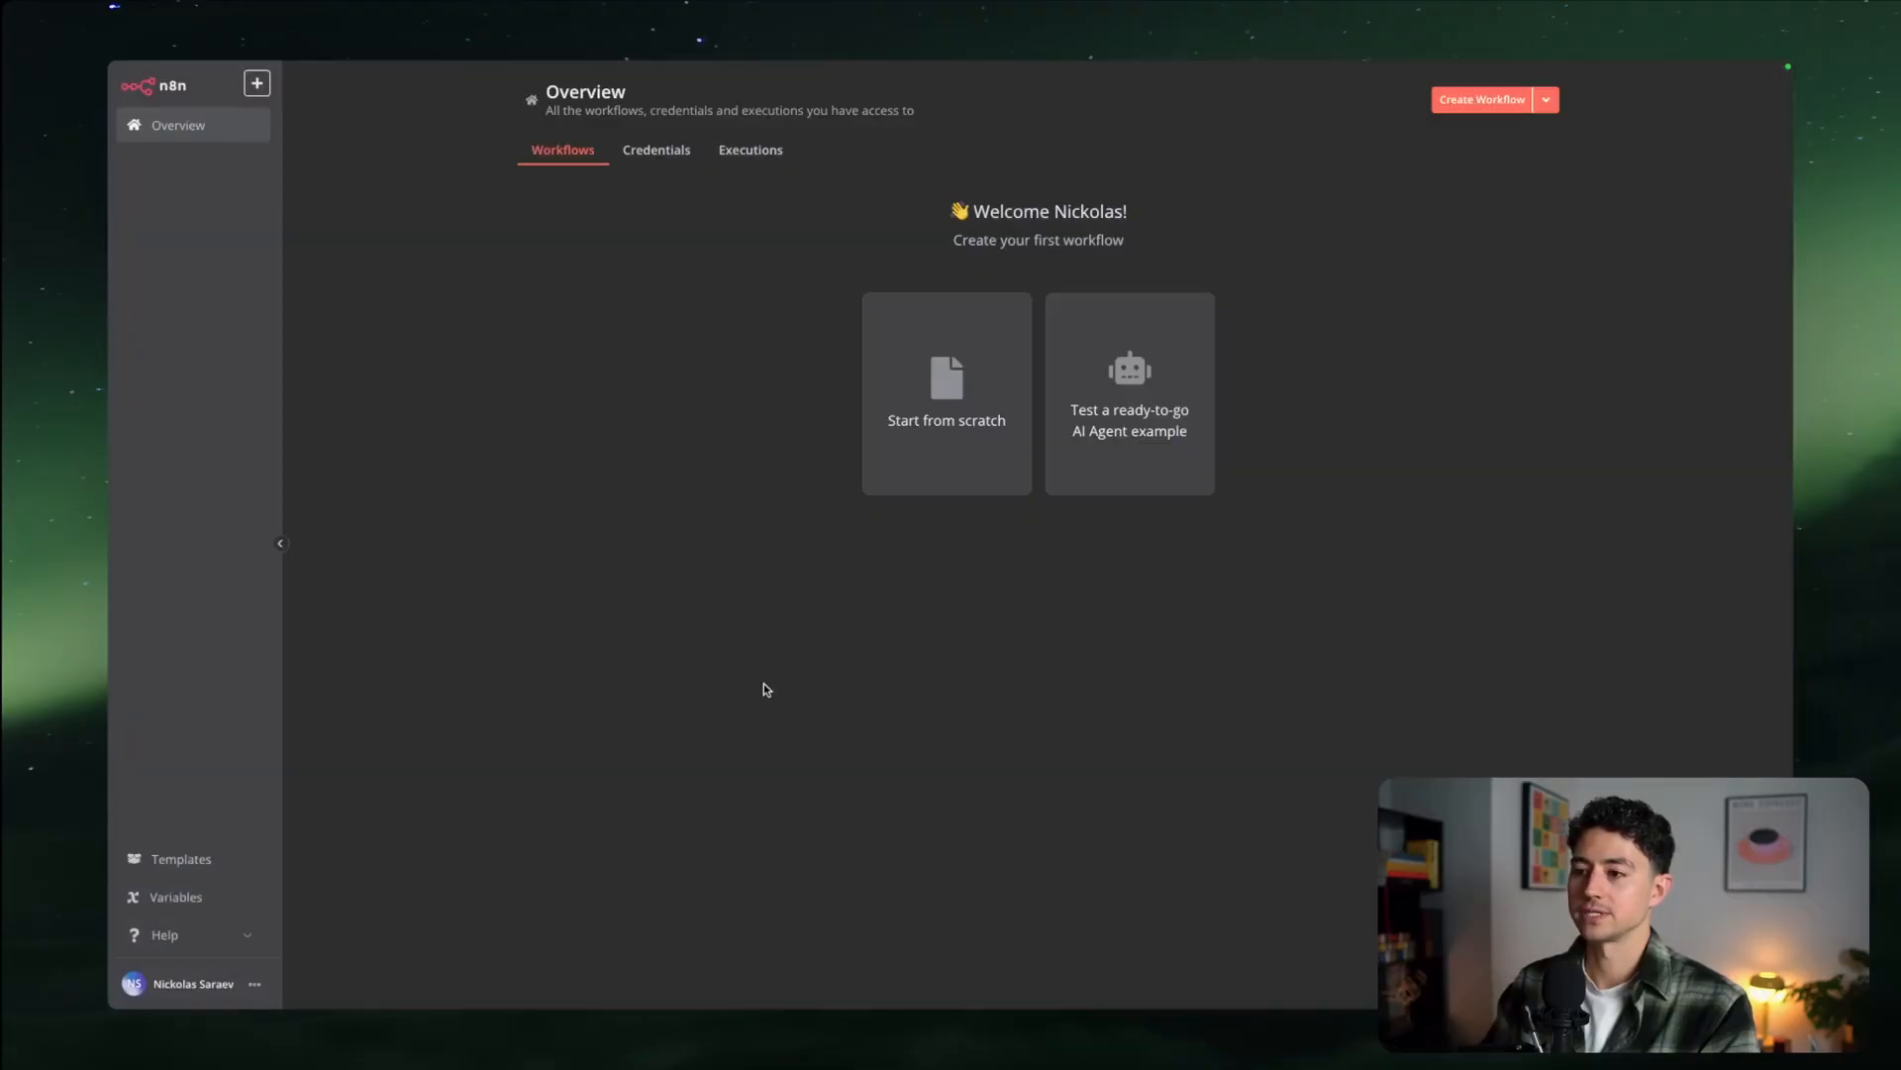
{"action": "left_click", "coordinate": [921, 365]}
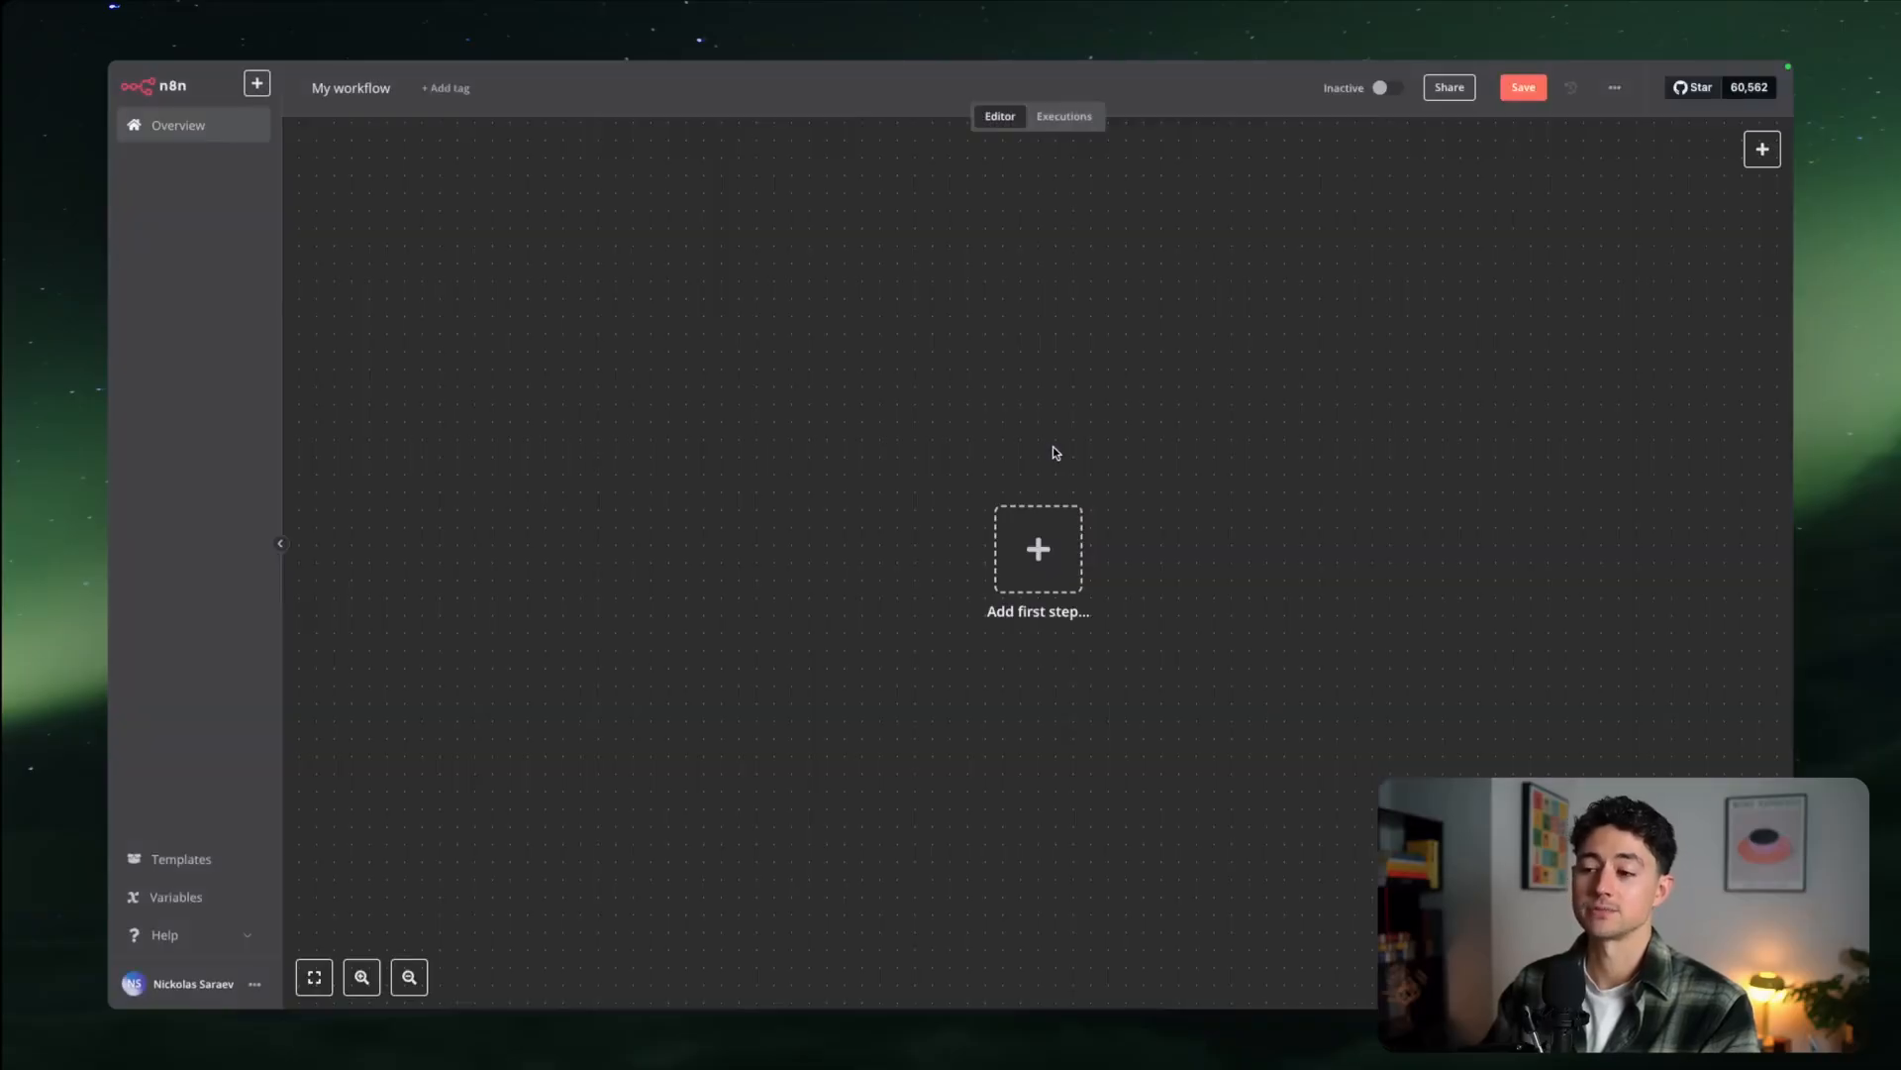
- Open the trigger choices for the first step, then close them without picking one
{"action": "left_click", "coordinate": [1042, 535]}
{"action": "left_click", "coordinate": [1115, 404]}
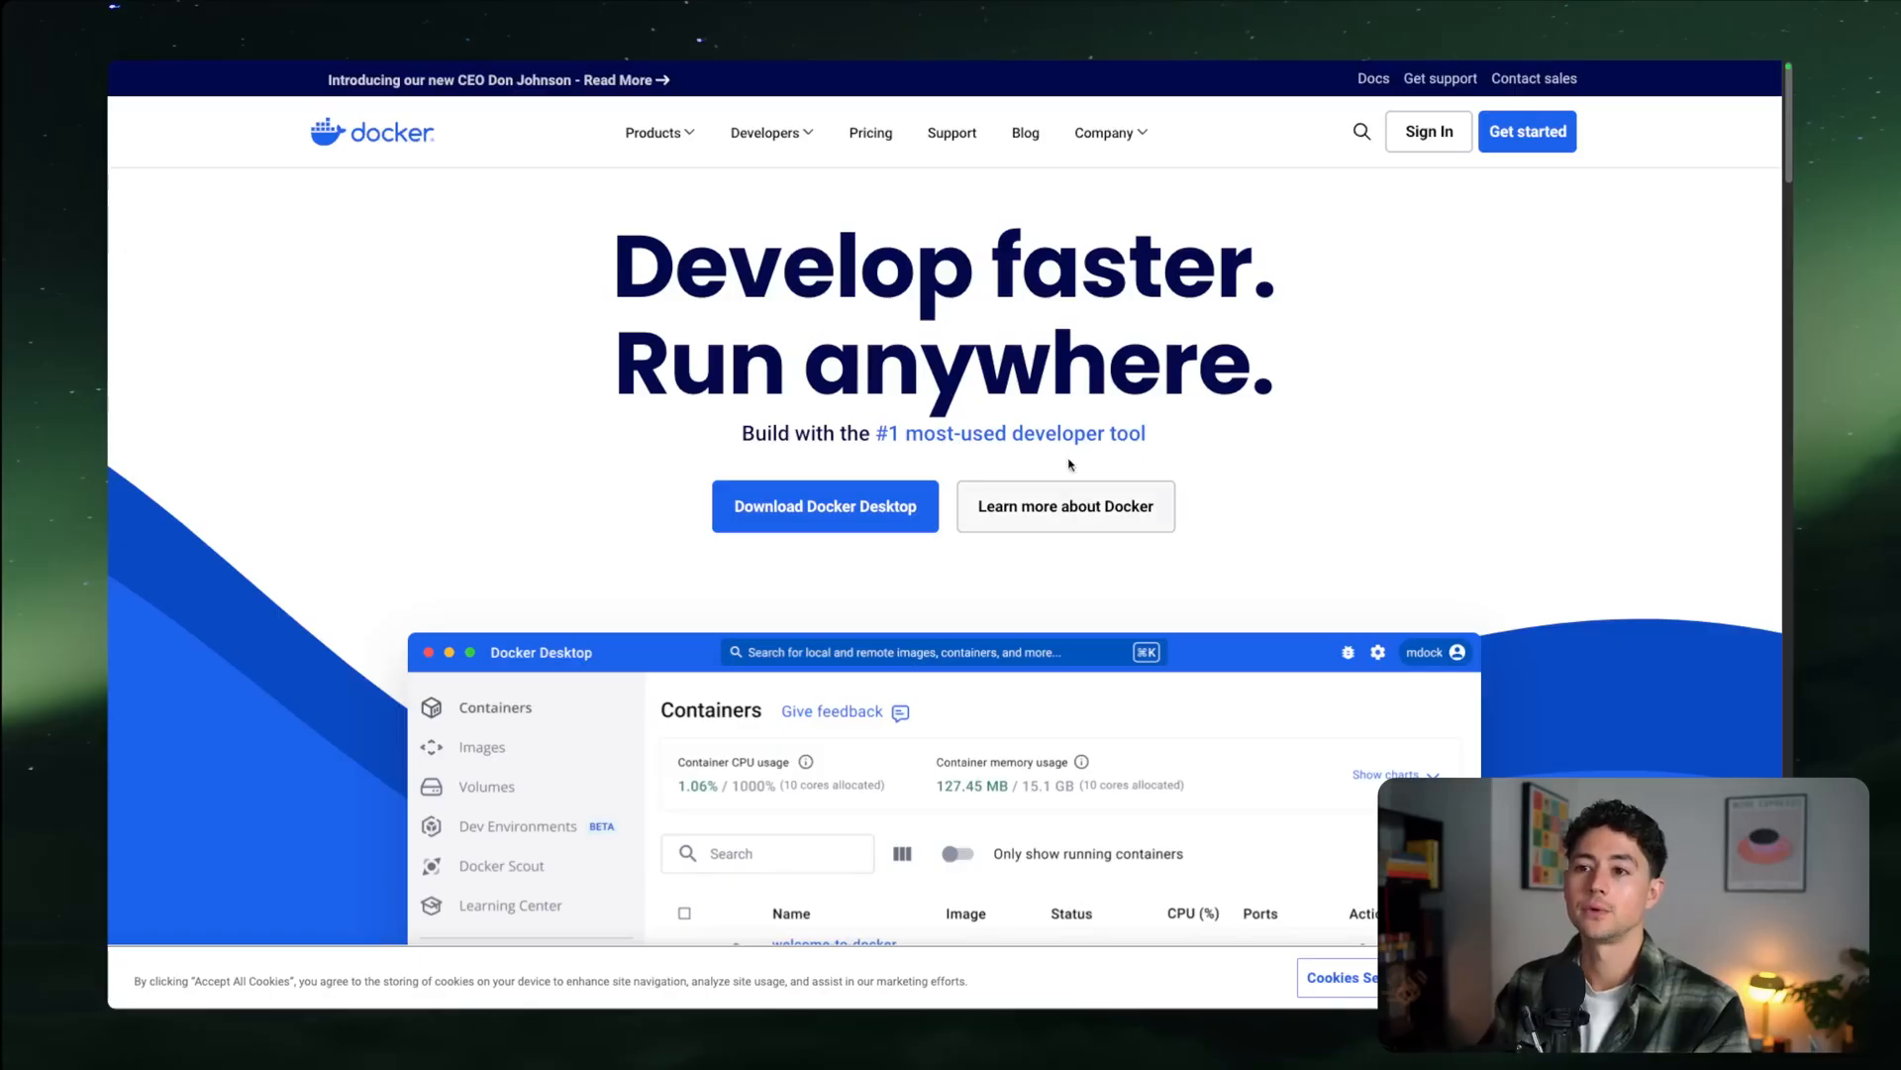
- Download Docker Desktop for Mac - Apple Silicon from the Docker website
{"action": "mouse_move", "coordinate": [365, 61]}
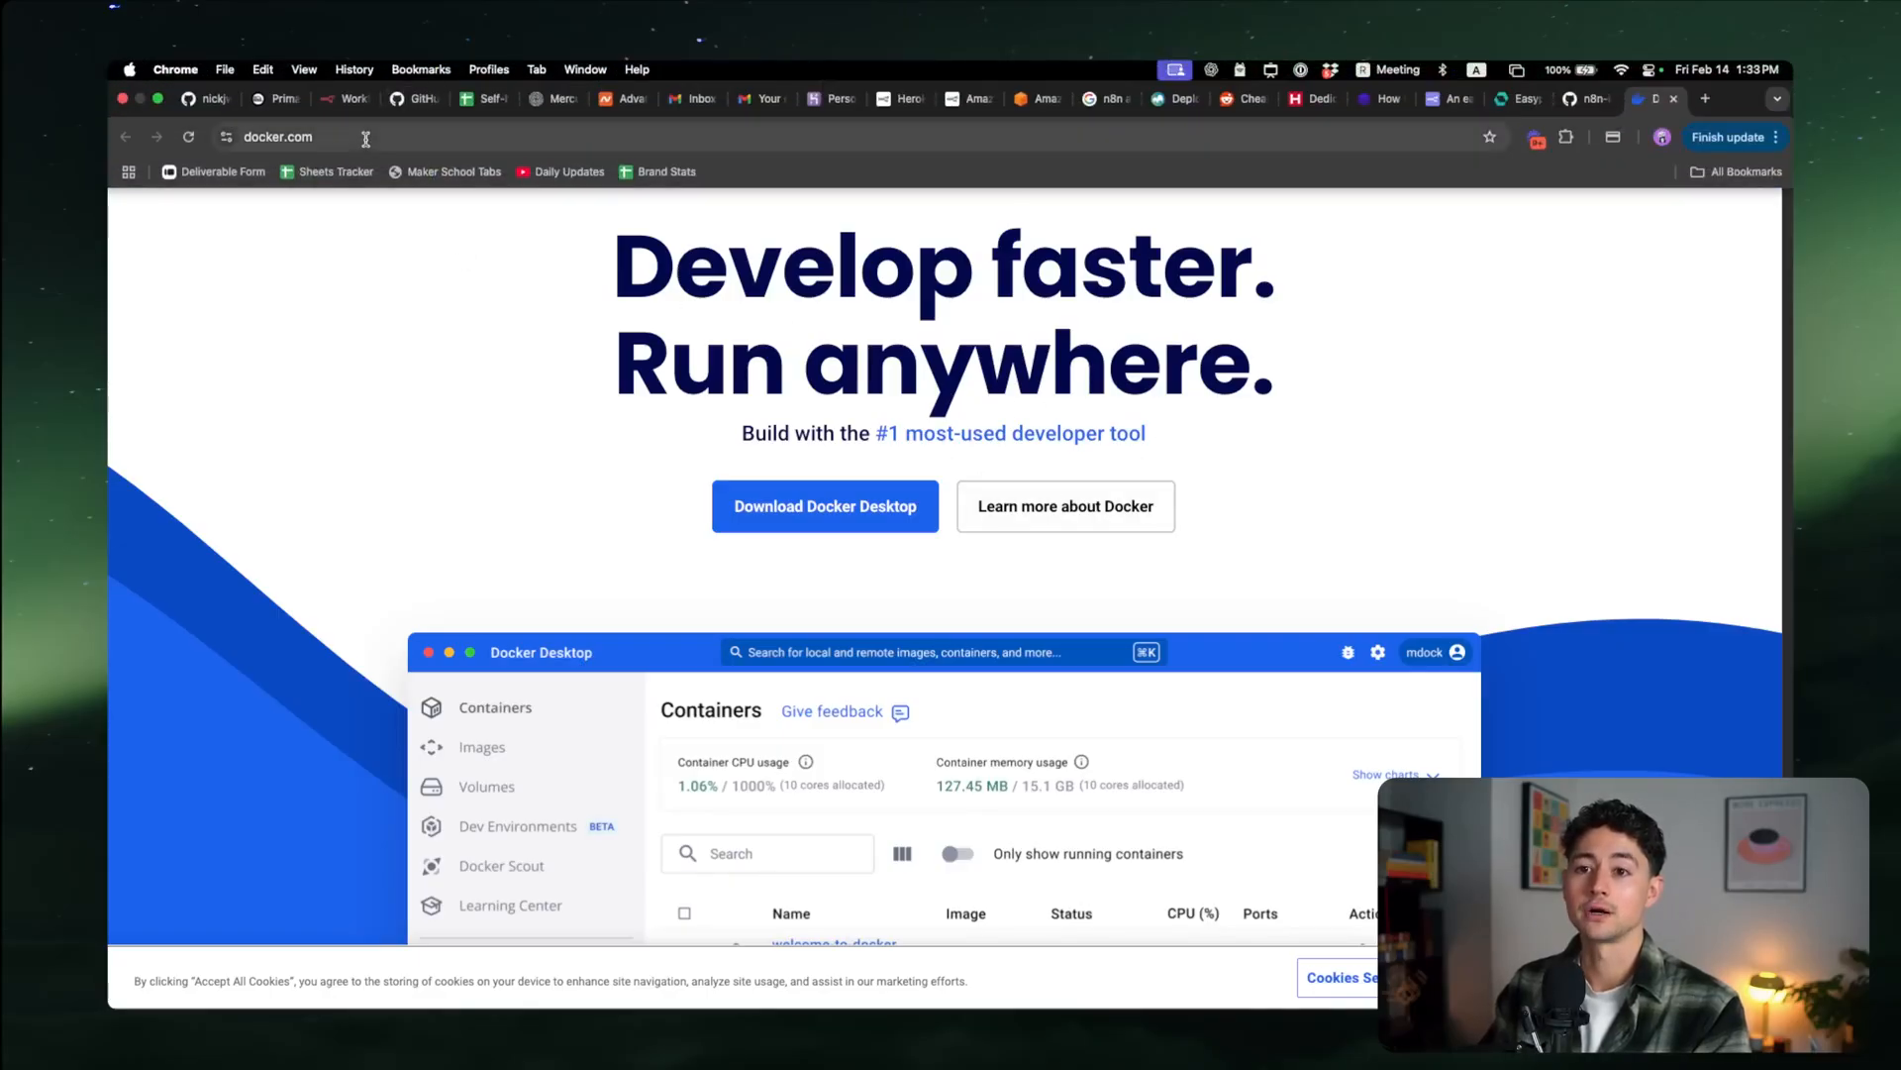
{"action": "left_click", "coordinate": [825, 513]}
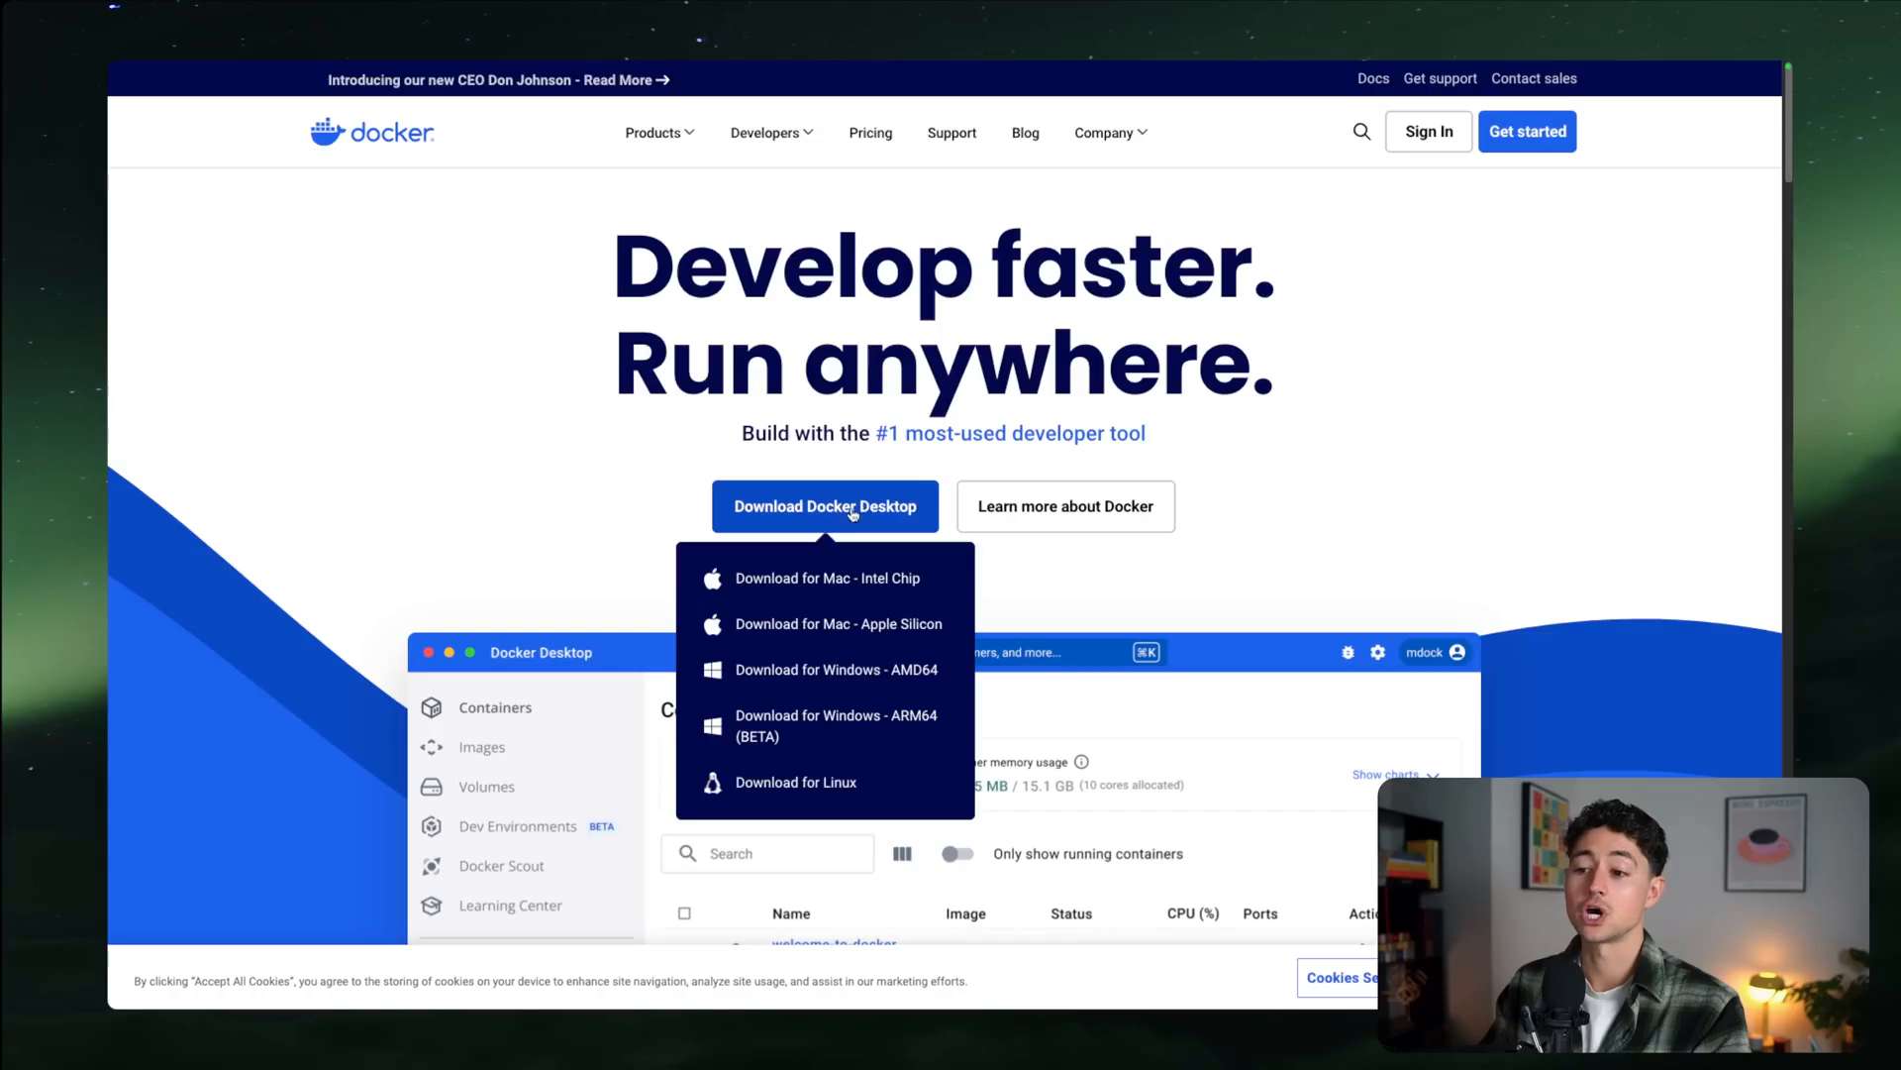
{"action": "left_click", "coordinate": [841, 625]}
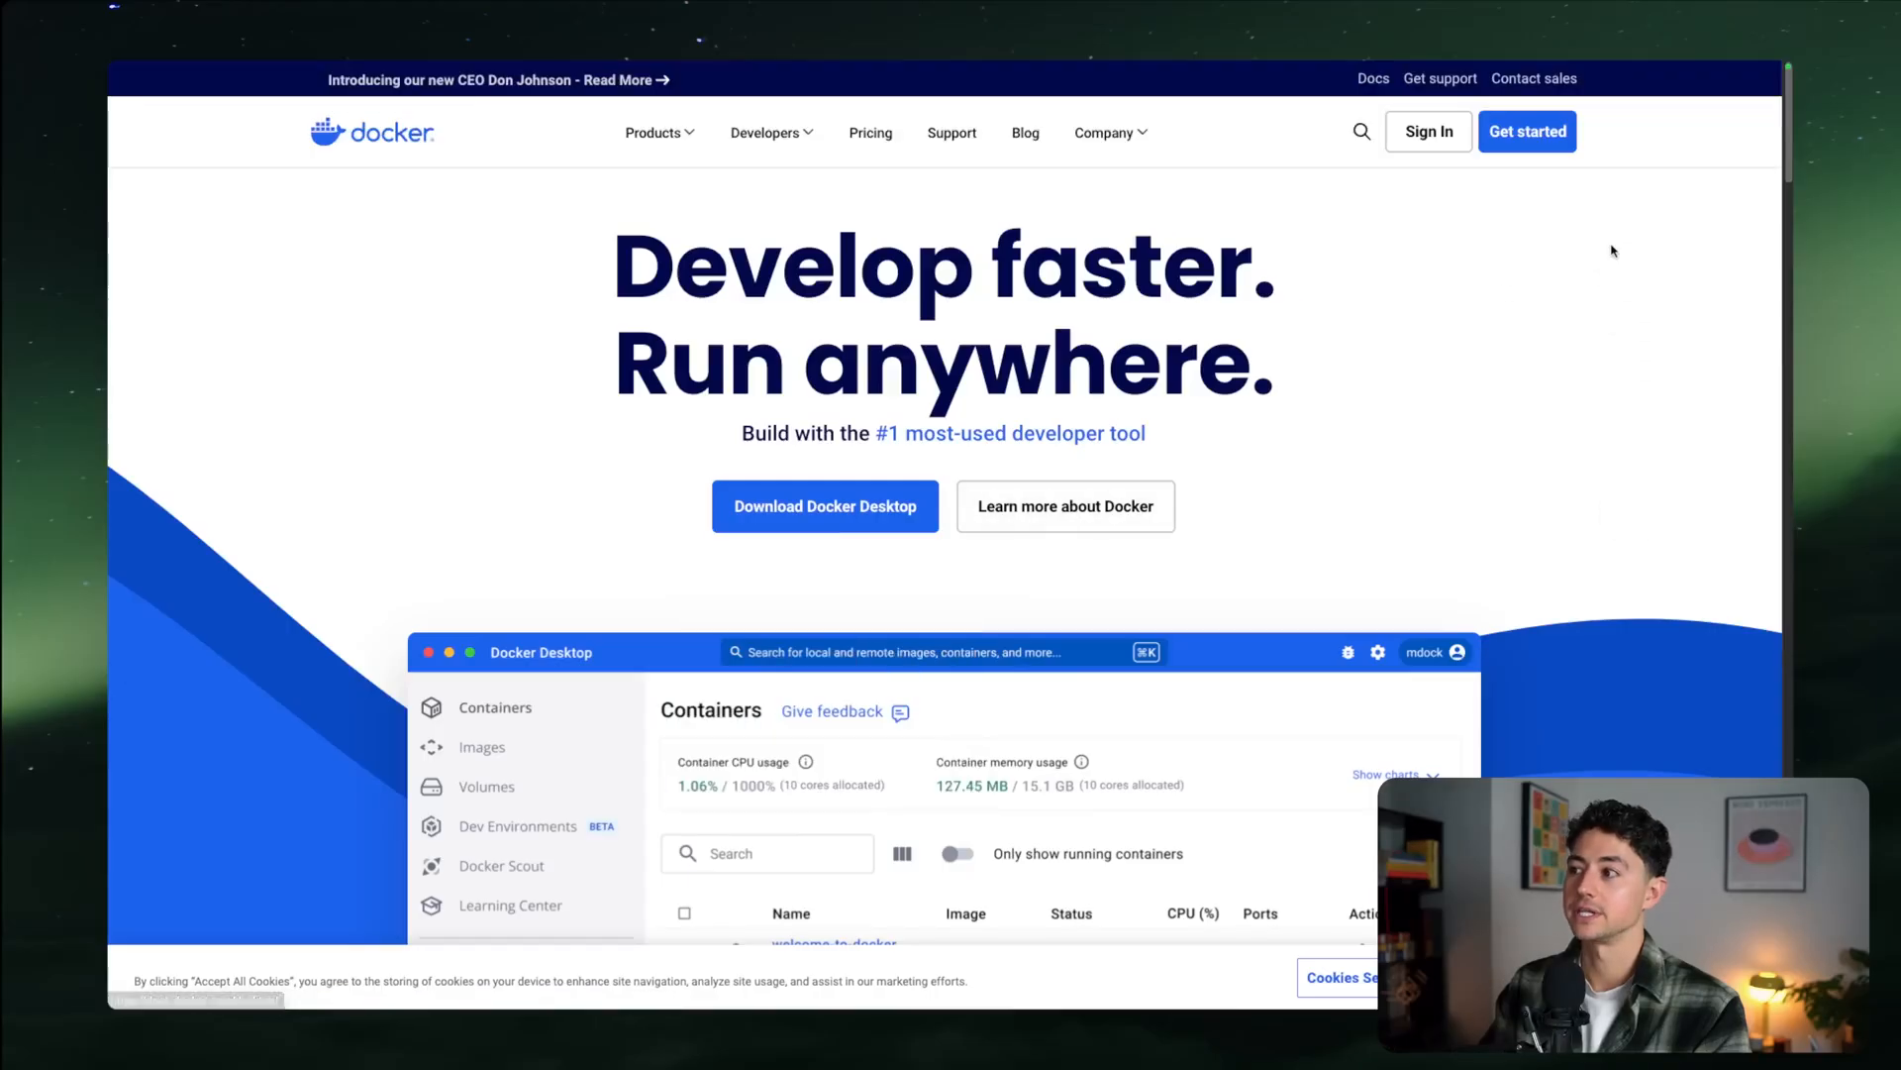
- Open Docker.dmg from Chrome's downloads and drag Docker into the Applications folder
{"action": "mouse_move", "coordinate": [1622, 66]}
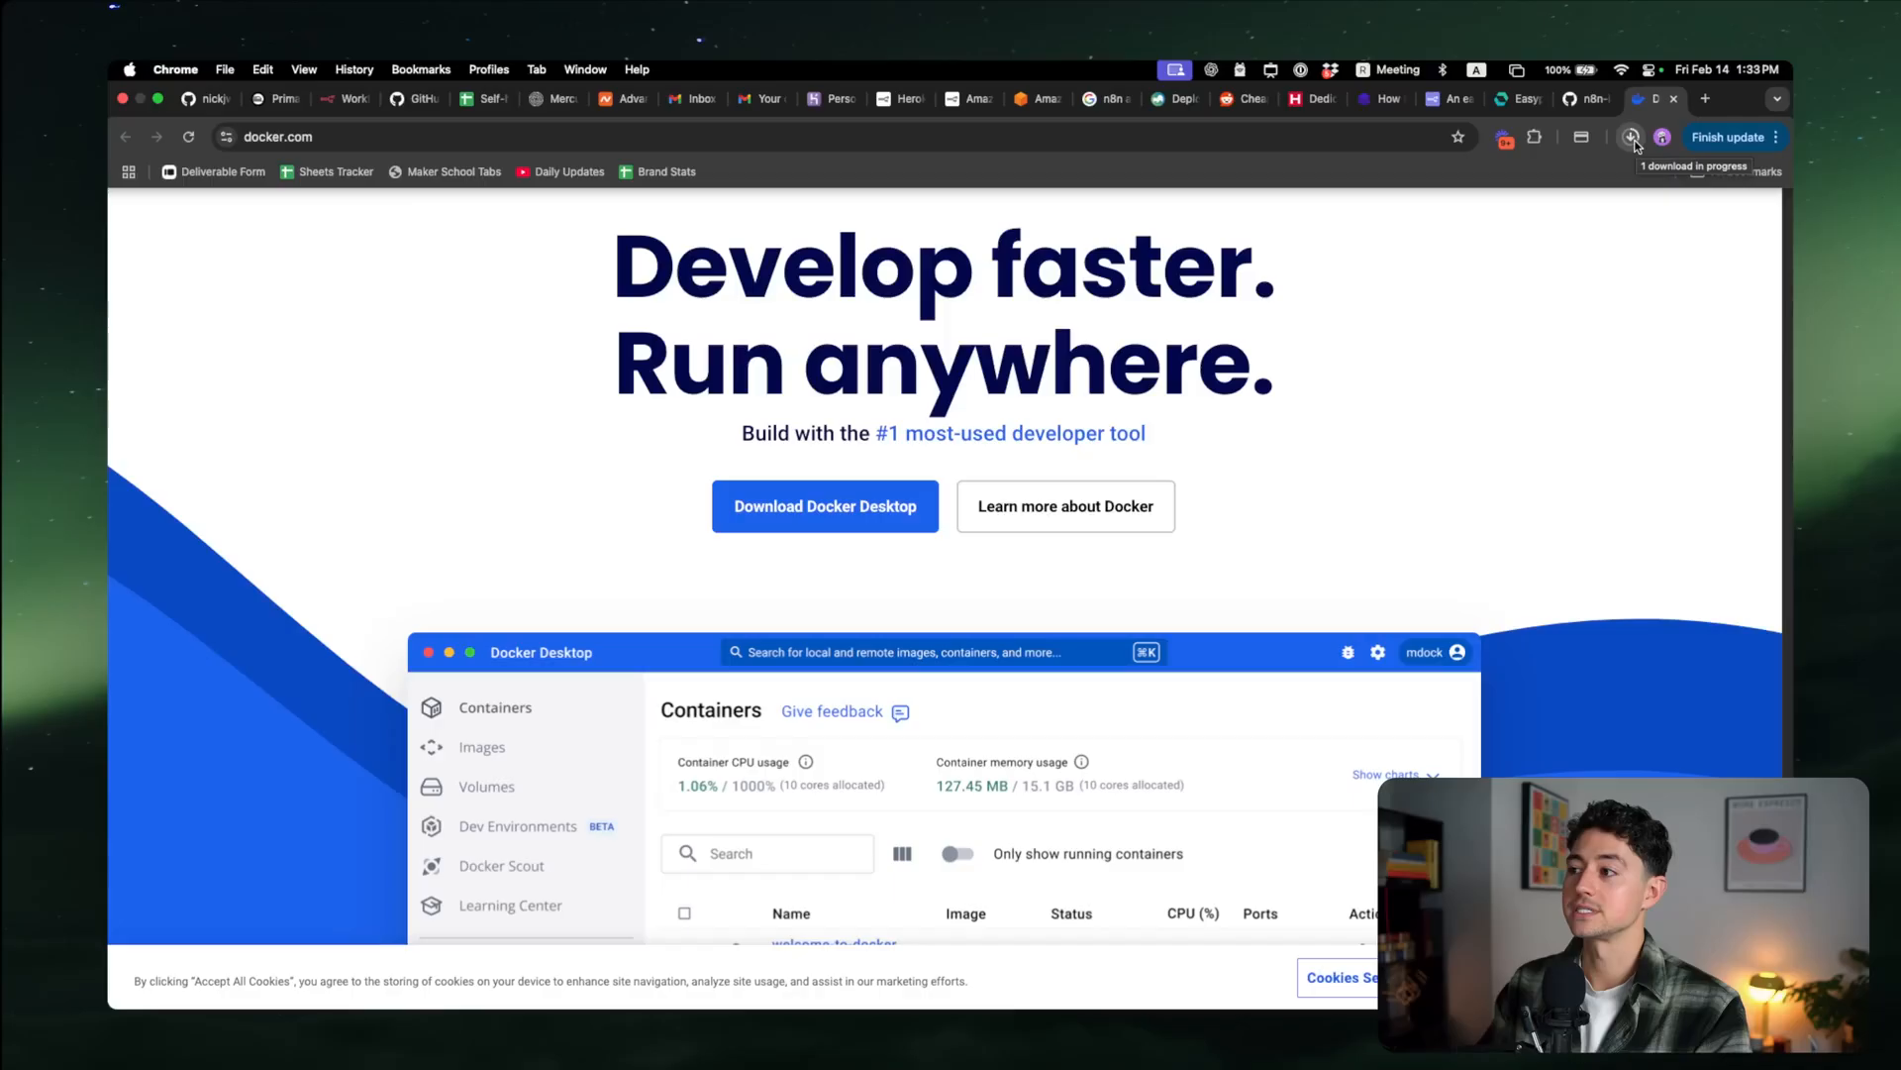
{"action": "left_click", "coordinate": [1631, 137]}
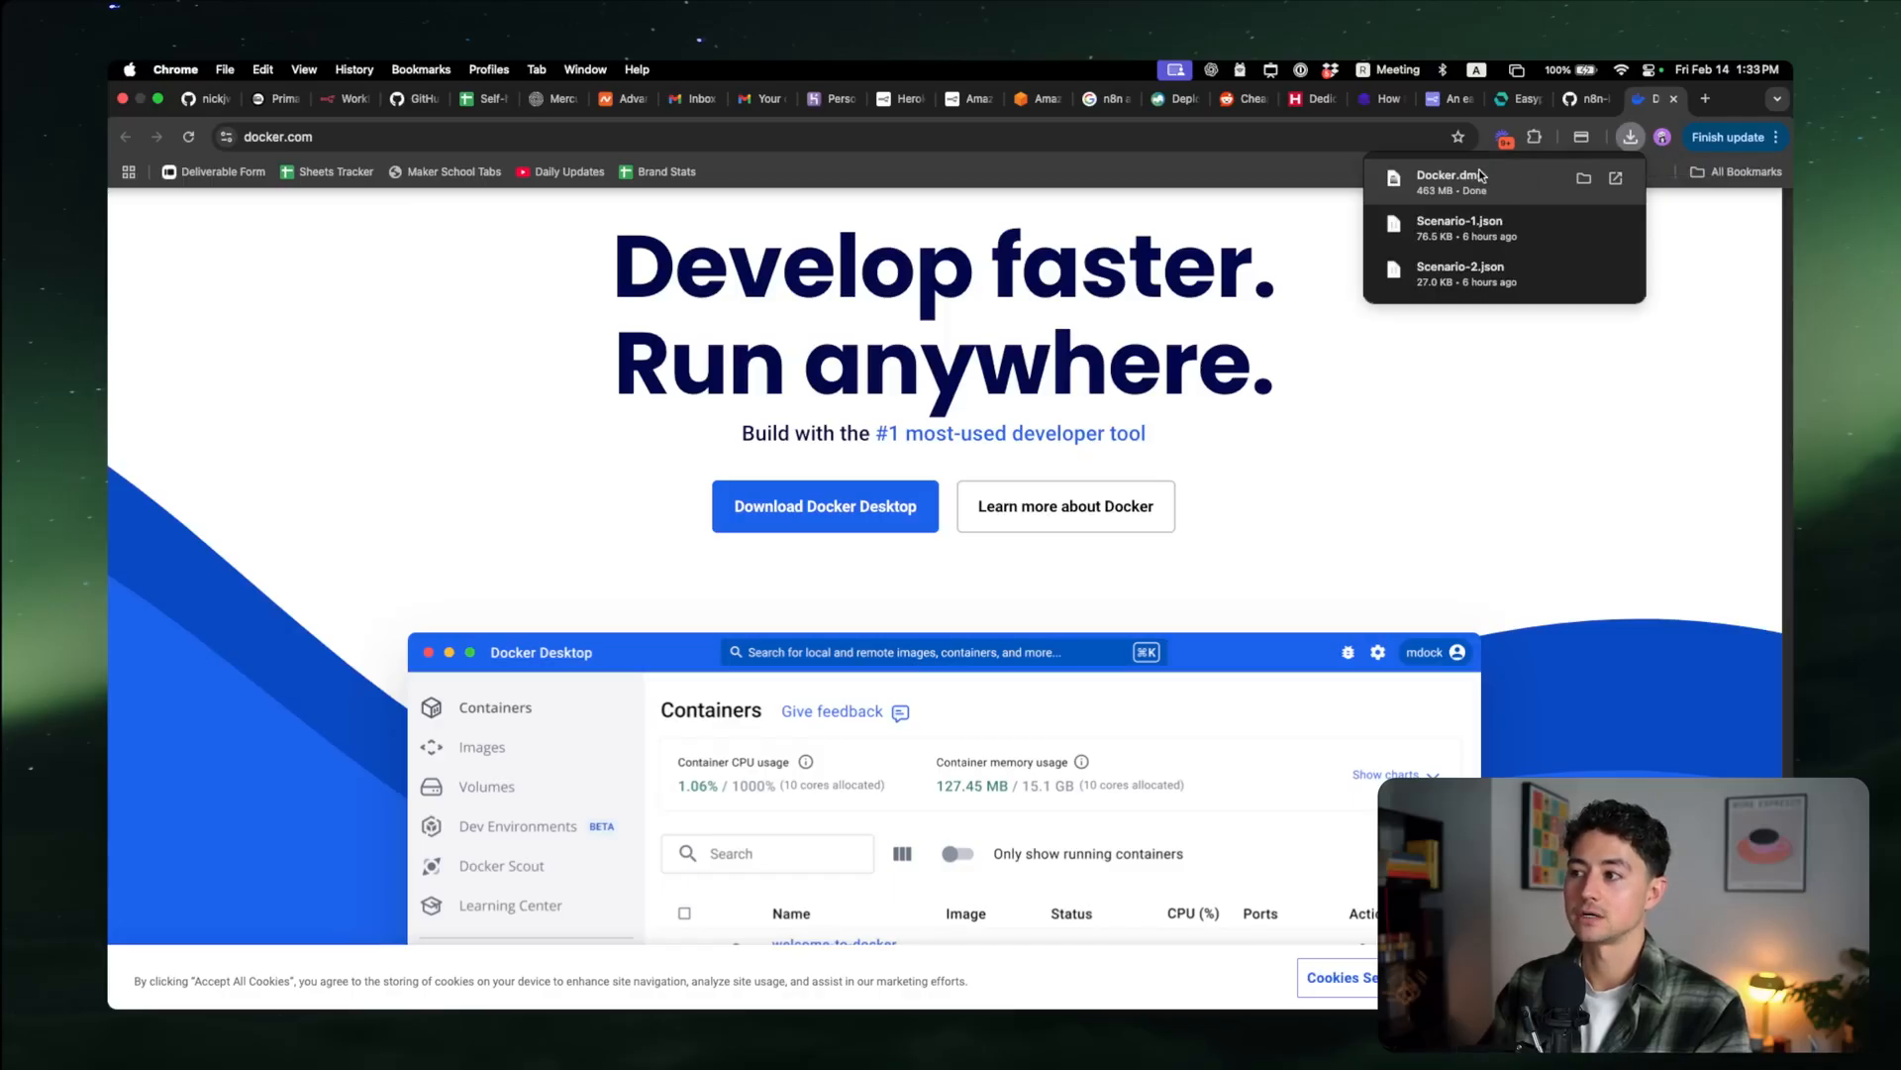
{"action": "left_click", "coordinate": [1504, 192]}
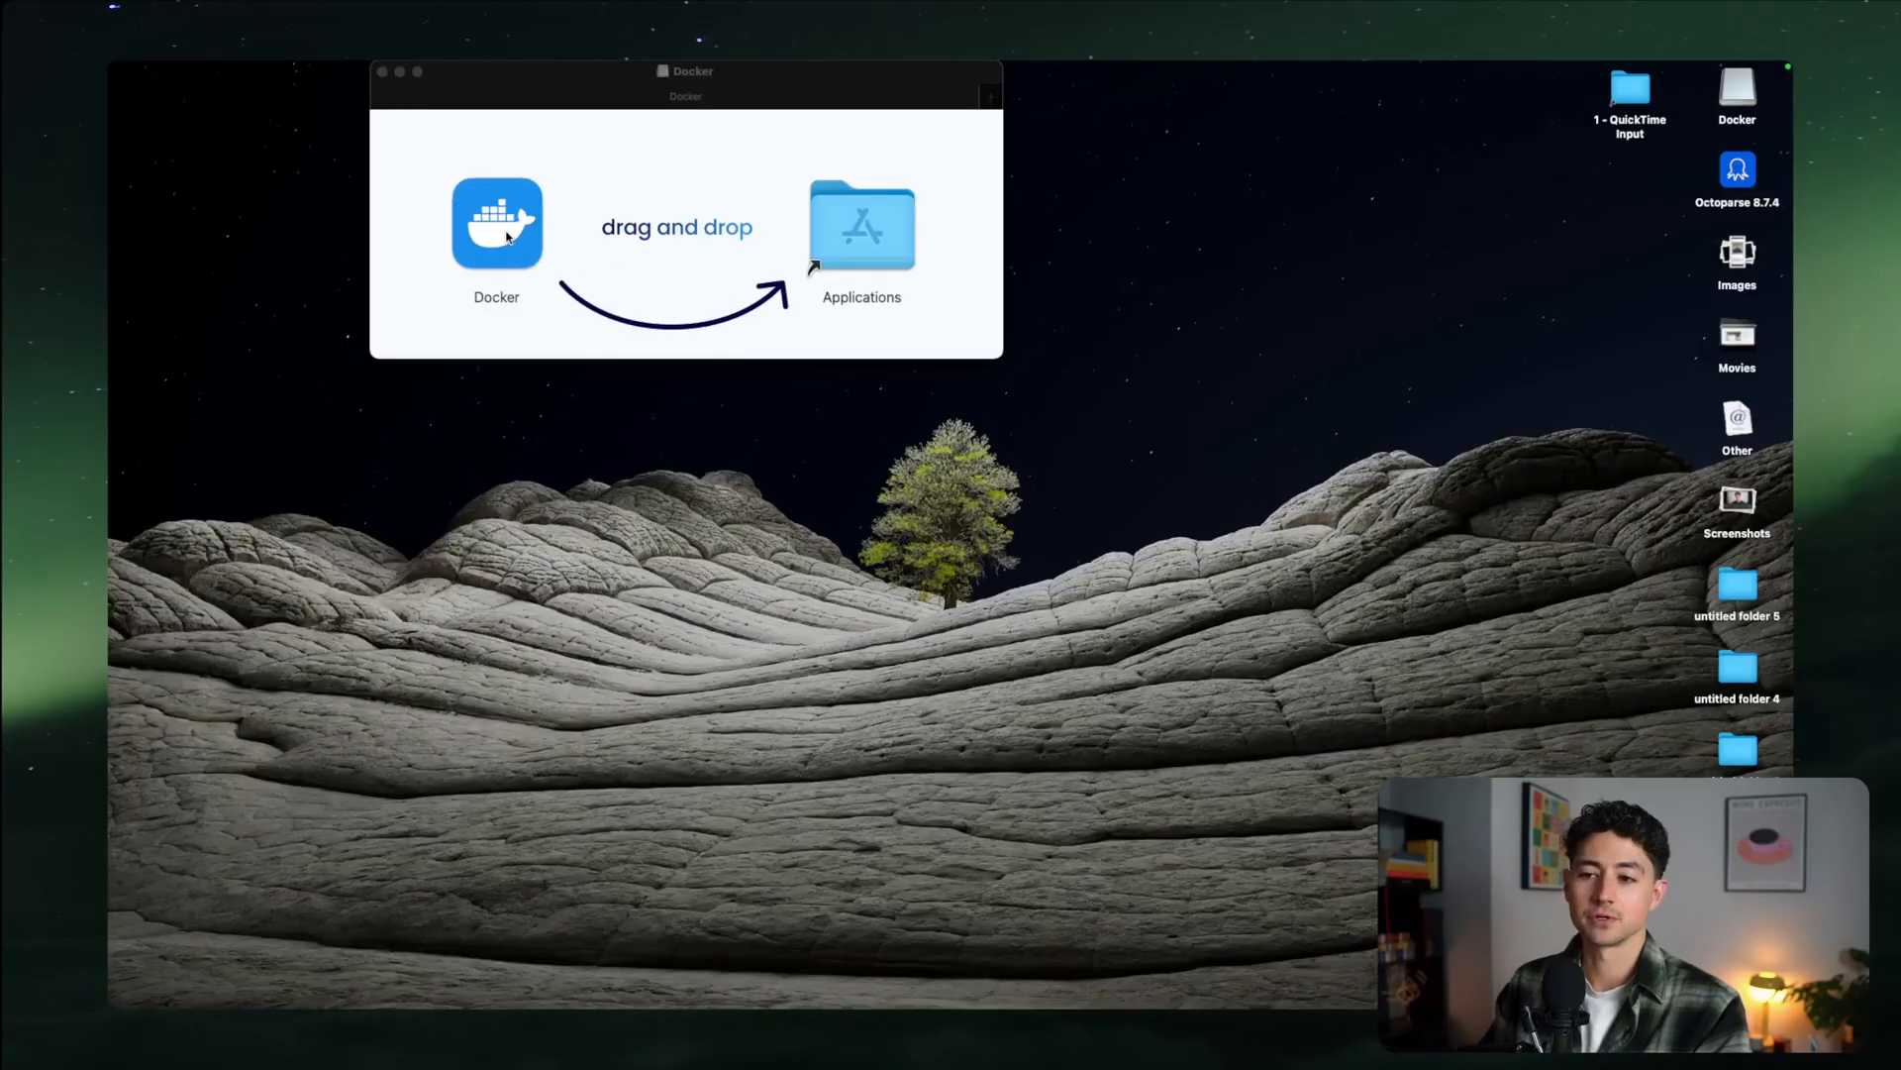
{"action": "left_click_drag", "start_coordinate": [506, 237], "coordinate": [876, 255]}
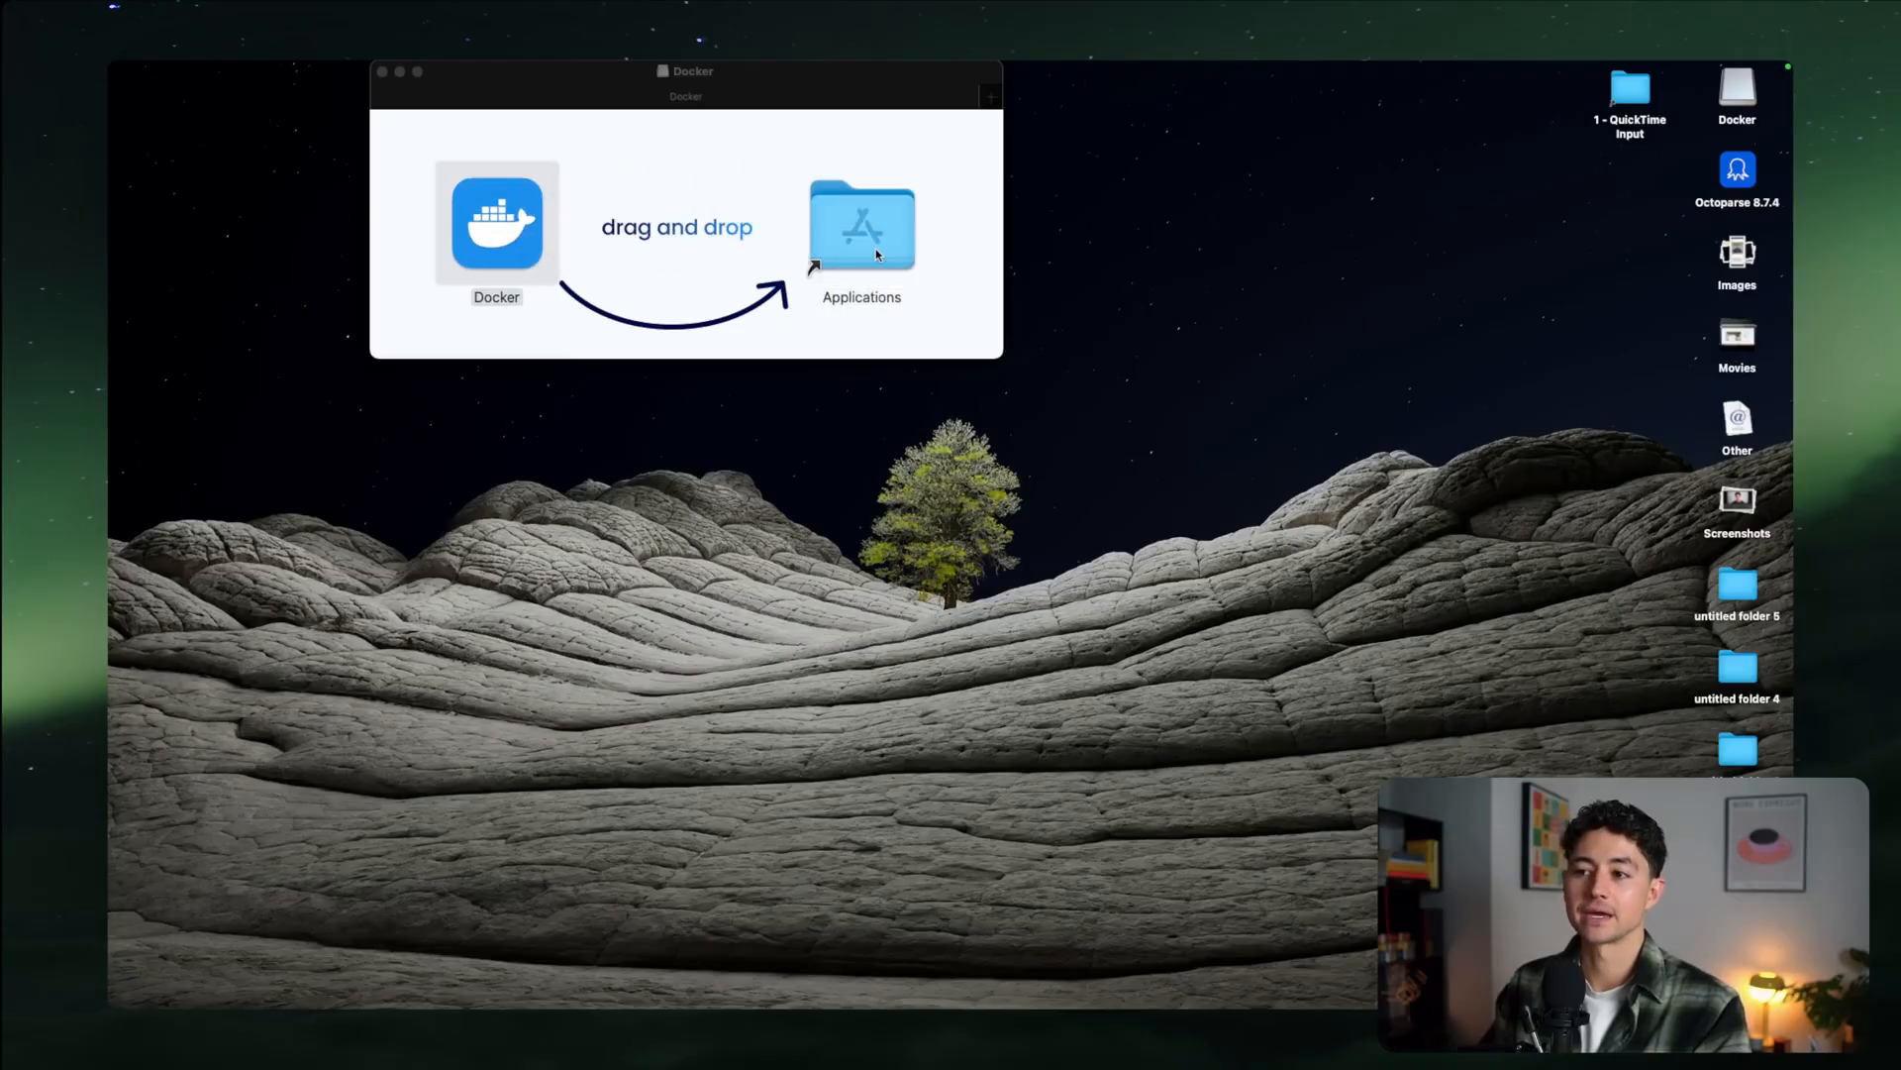
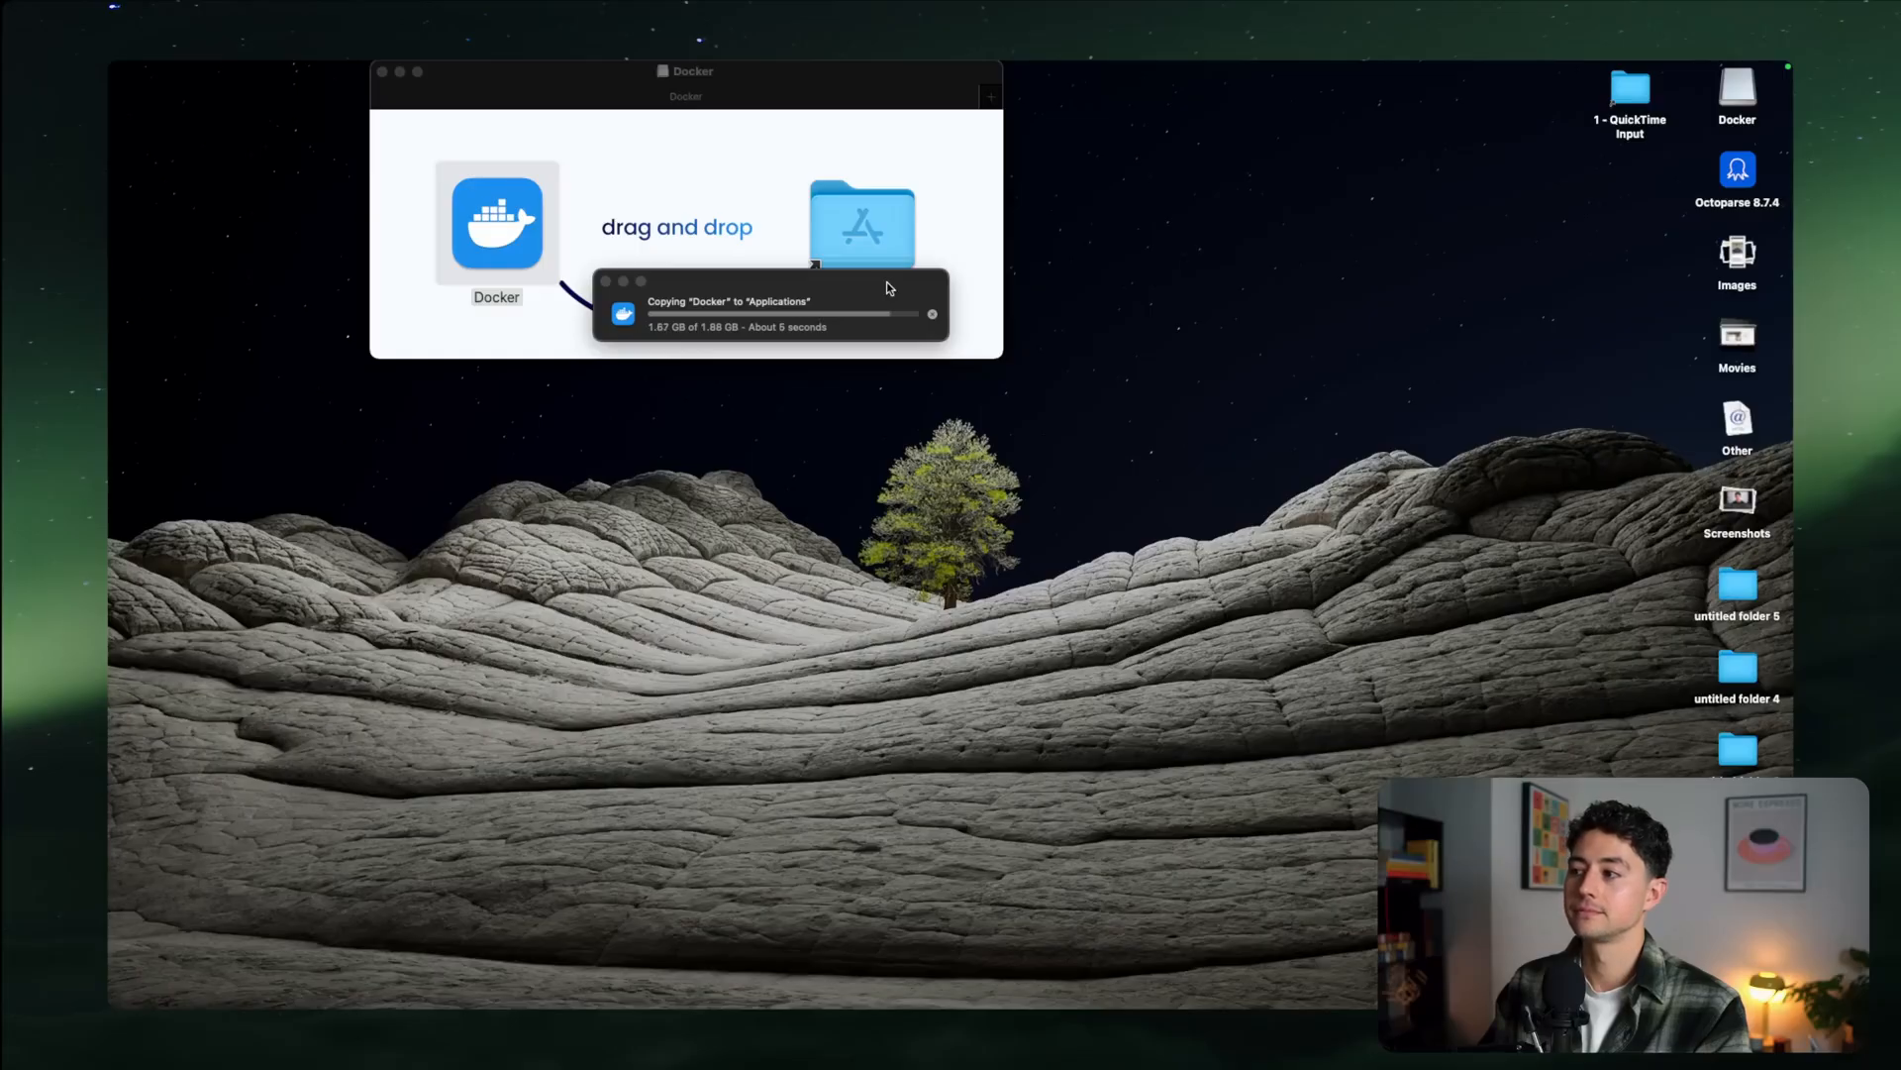
- Close the Docker installer, launch Docker from Spotlight, and approve the security prompt
{"action": "left_click", "coordinate": [381, 73]}
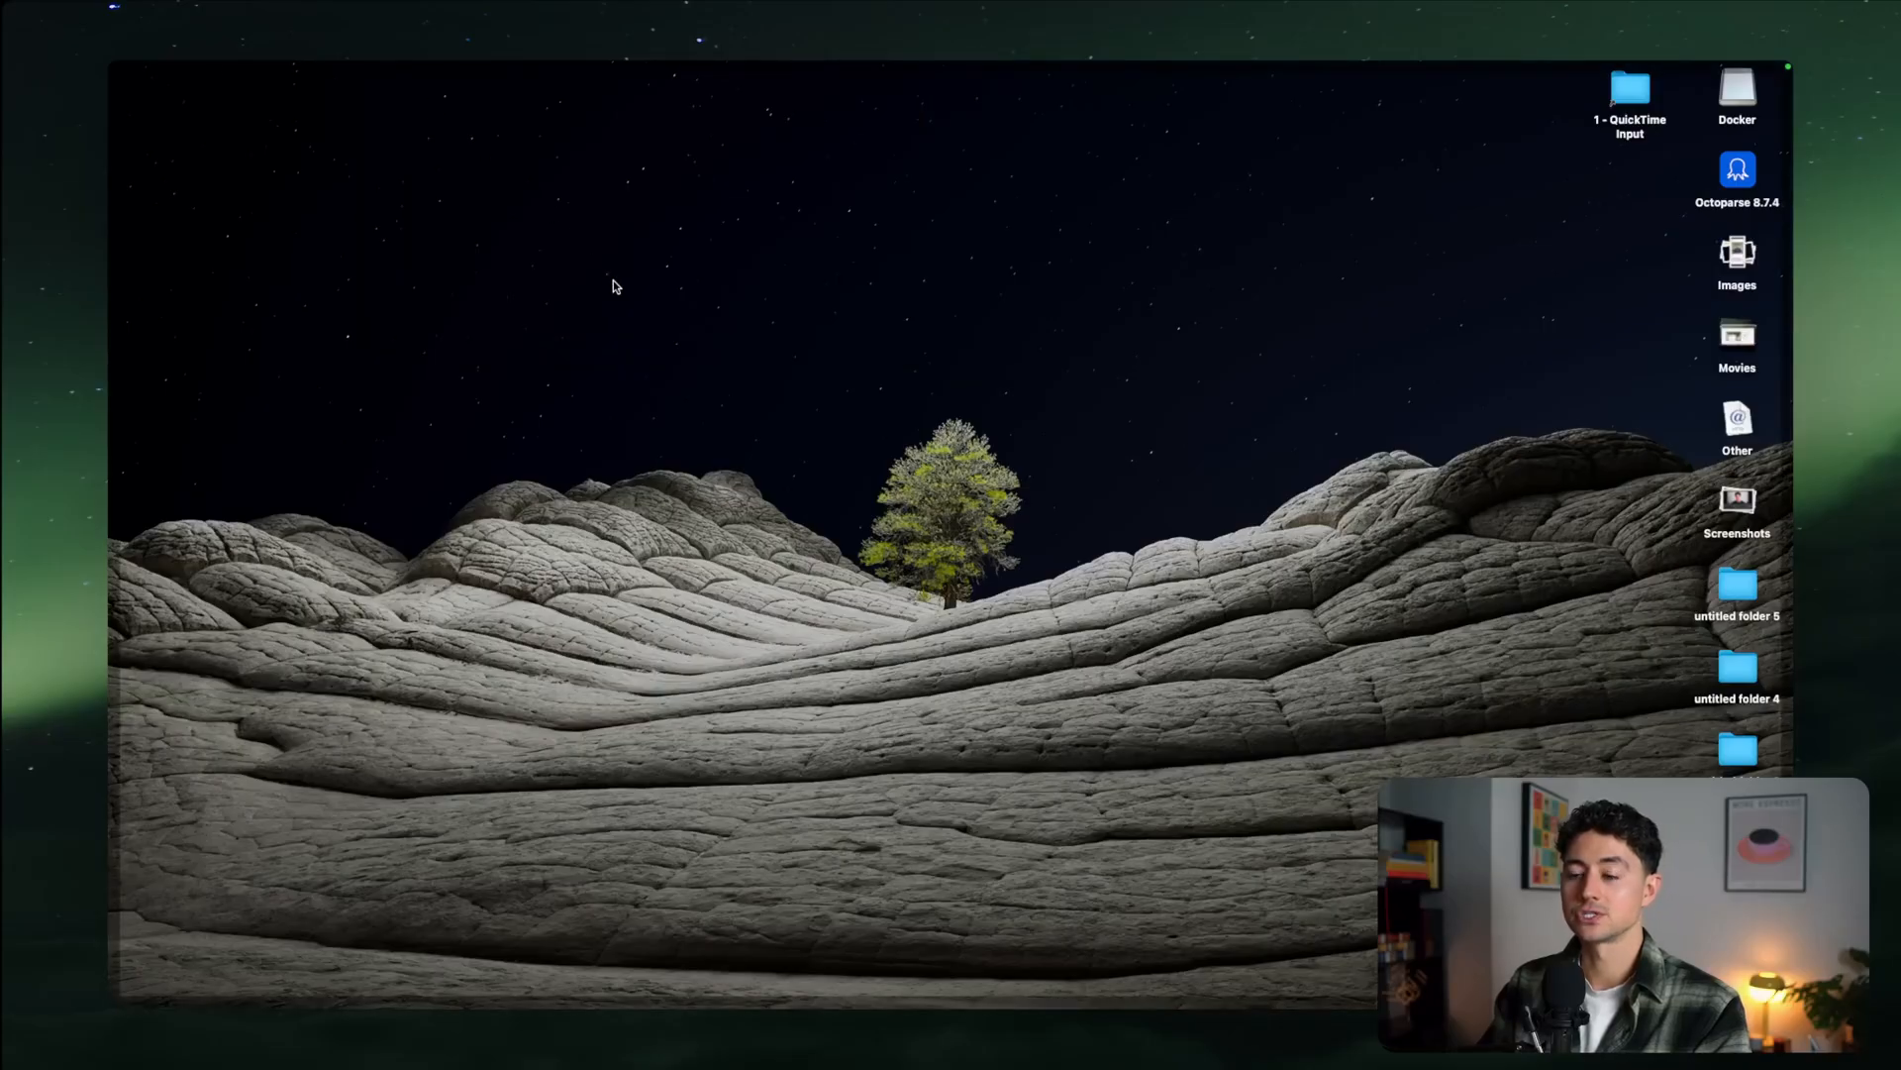
{"action": "key", "text": "super+space"}
{"action": "type", "text": "docker"}
{"action": "key", "text": "Return"}
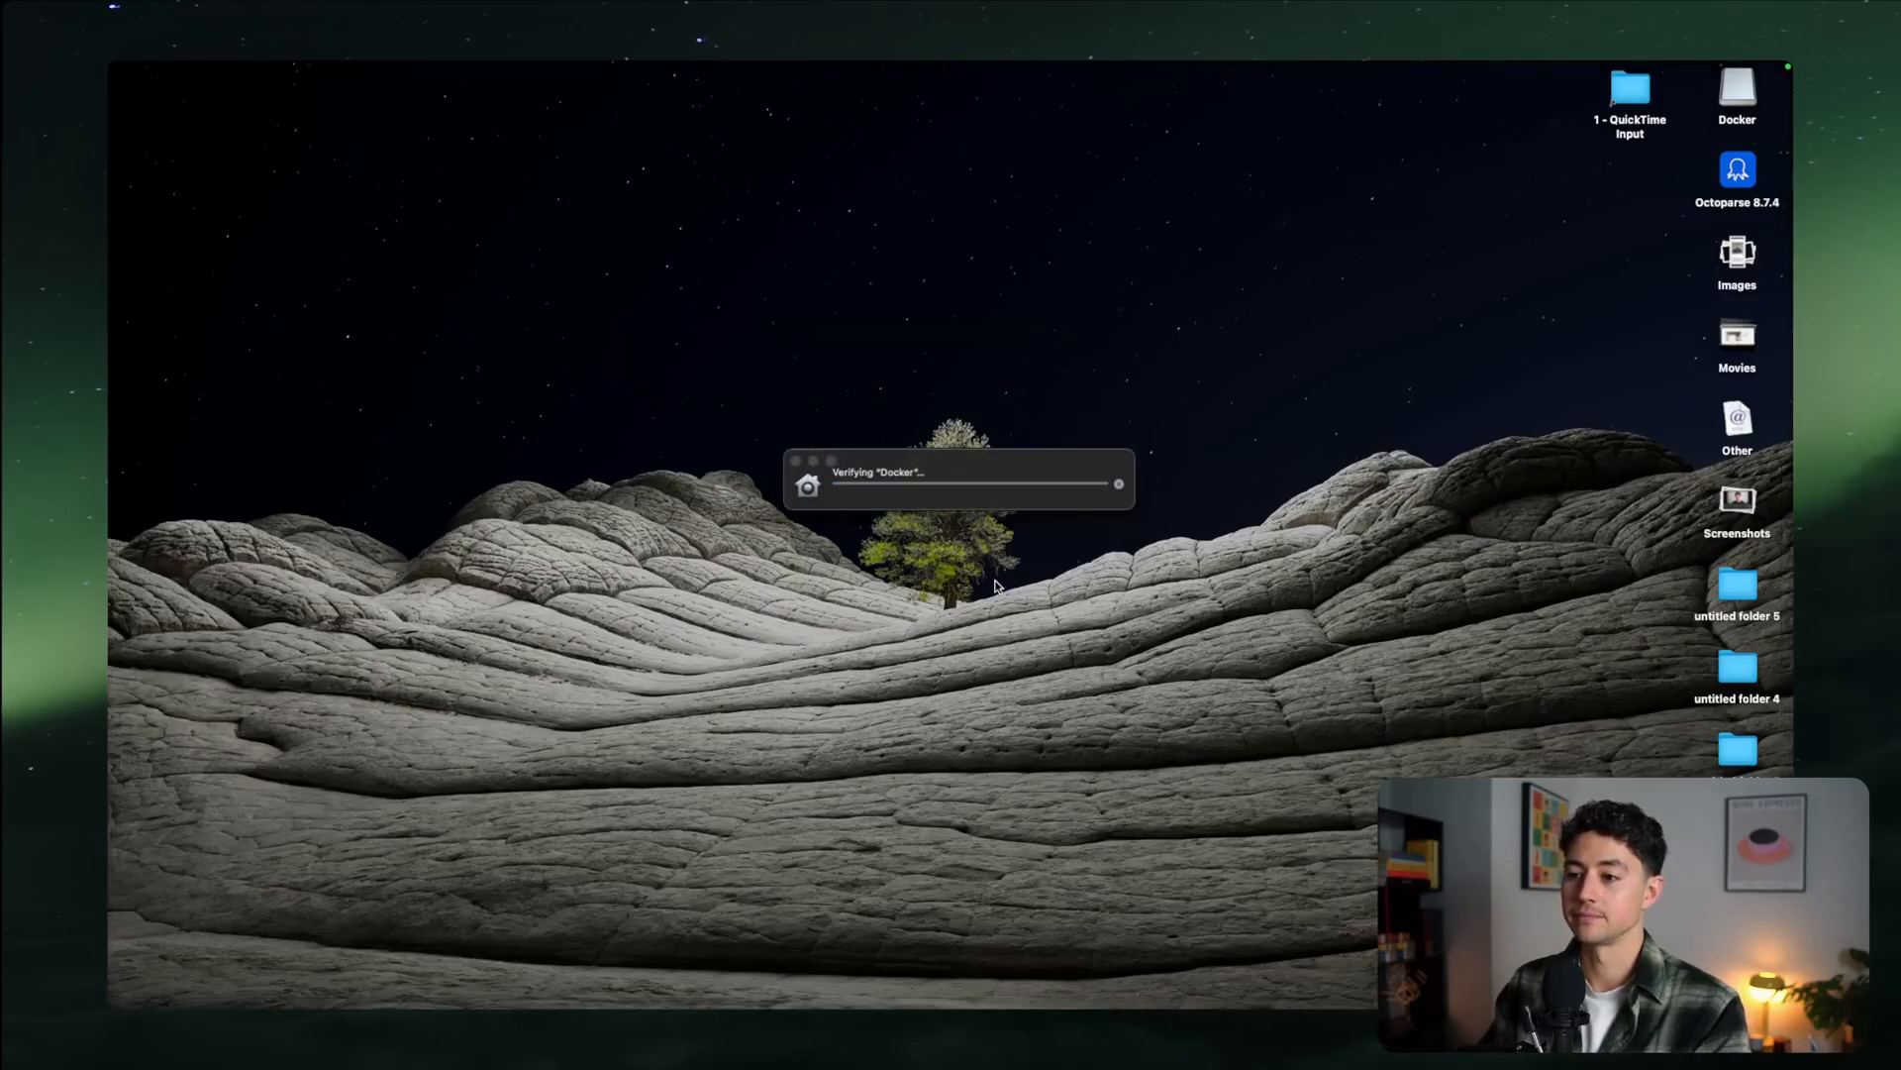
{"action": "left_click", "coordinate": [1002, 445]}
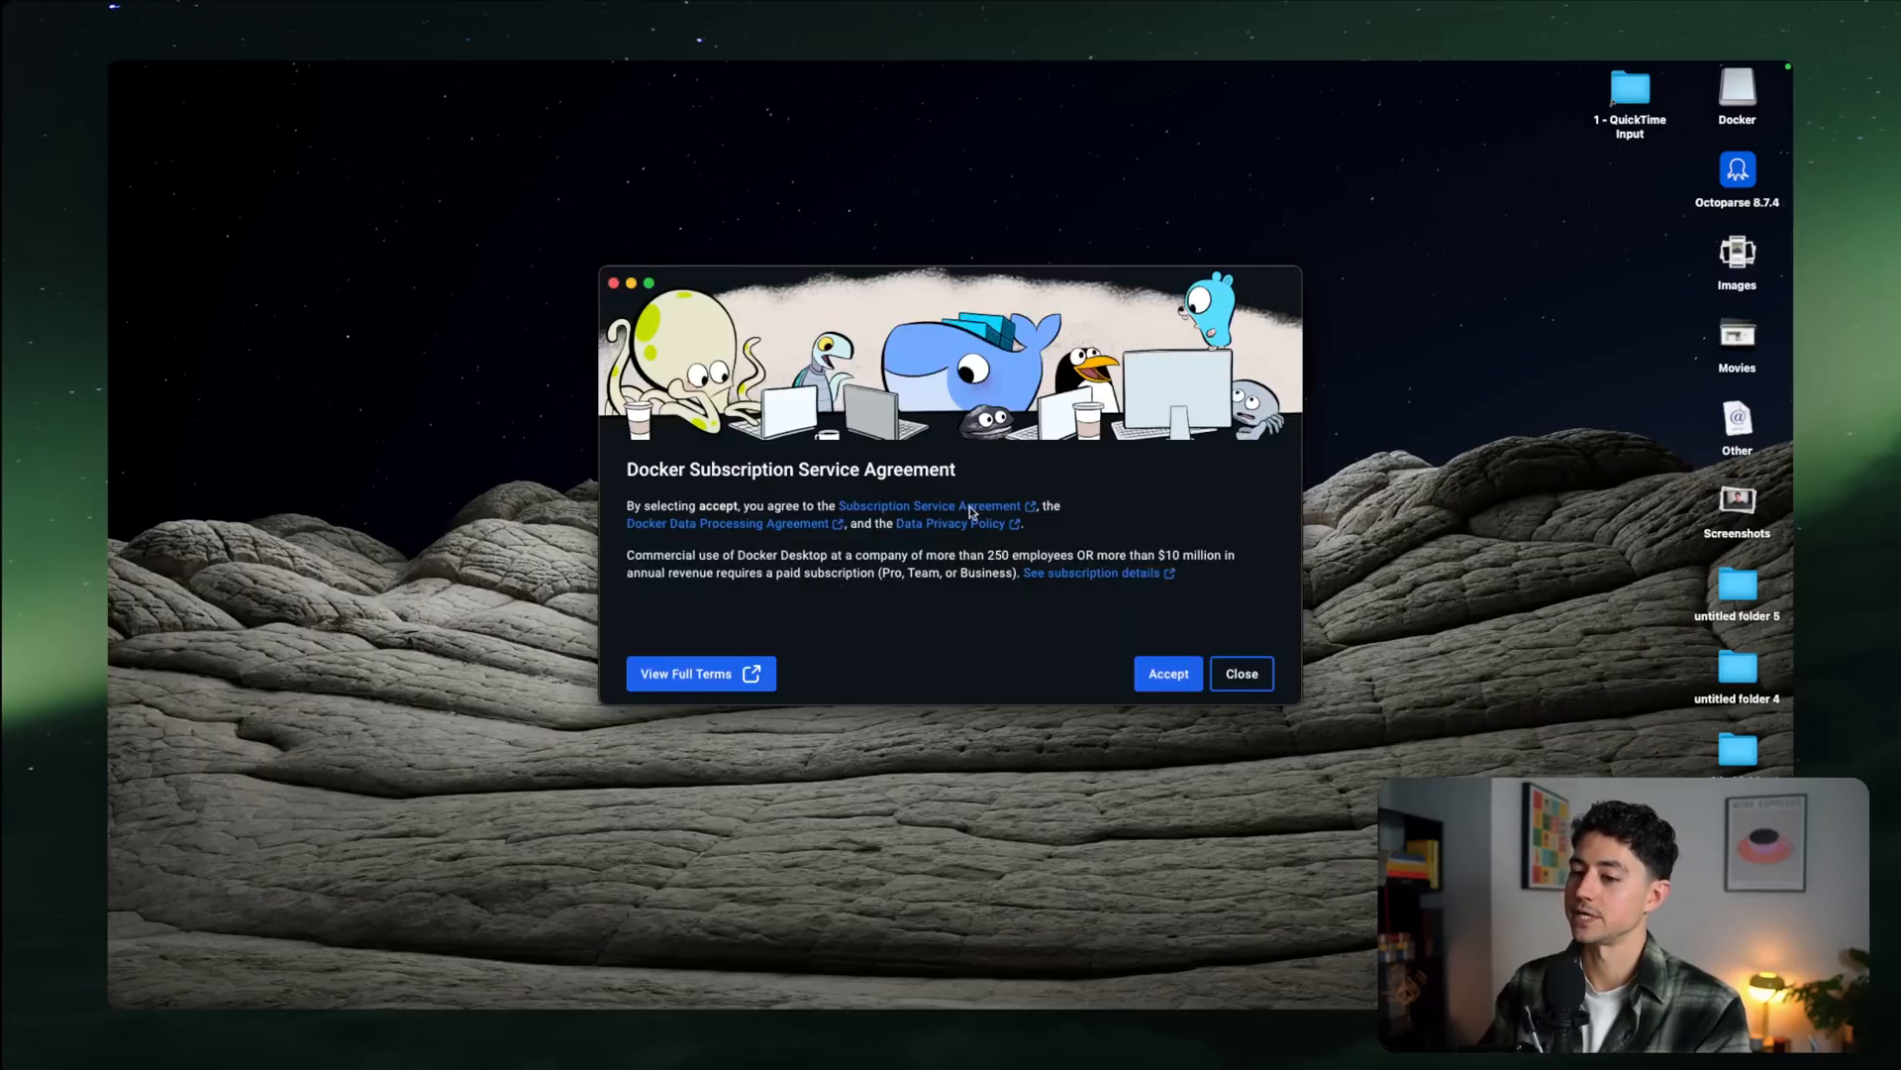
- Accept the agreement, finish with recommended settings using the admin password, and skip sign-in and survey
{"action": "left_click", "coordinate": [1170, 672]}
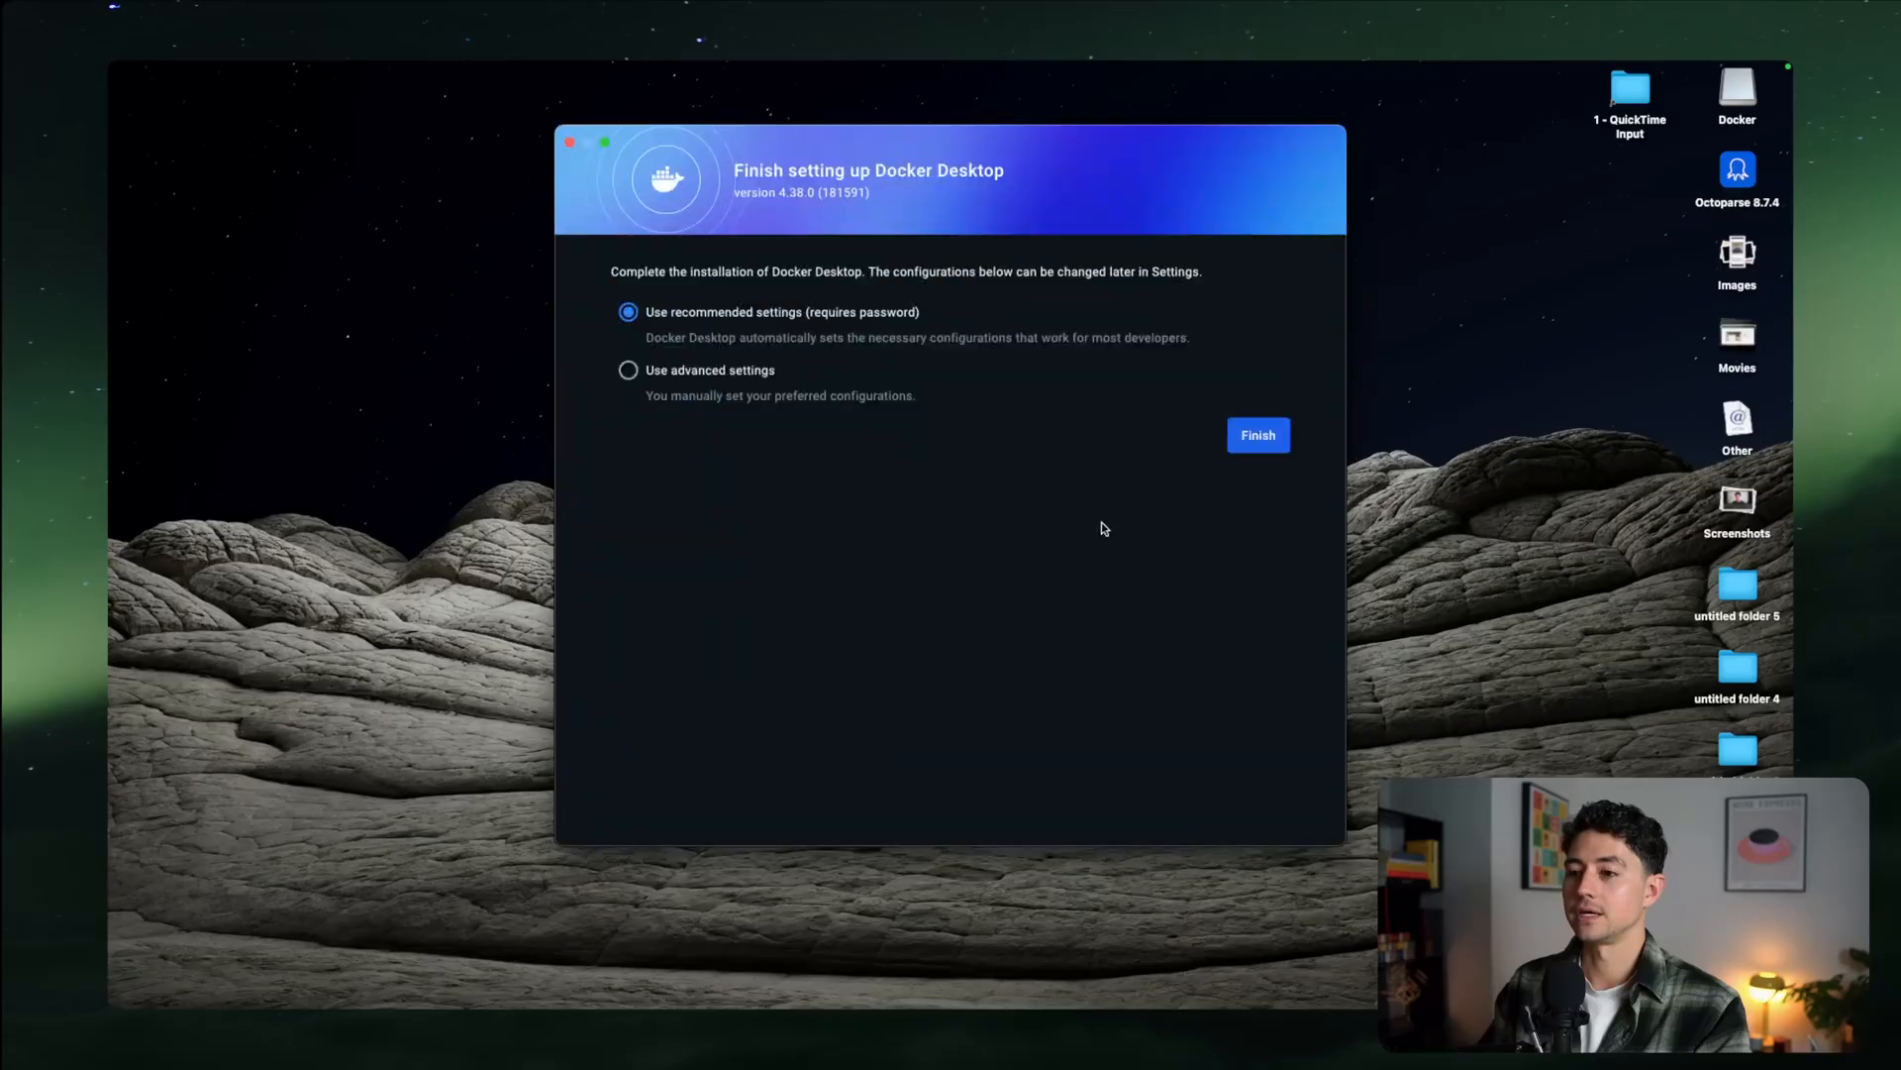
{"action": "left_click", "coordinate": [1282, 438]}
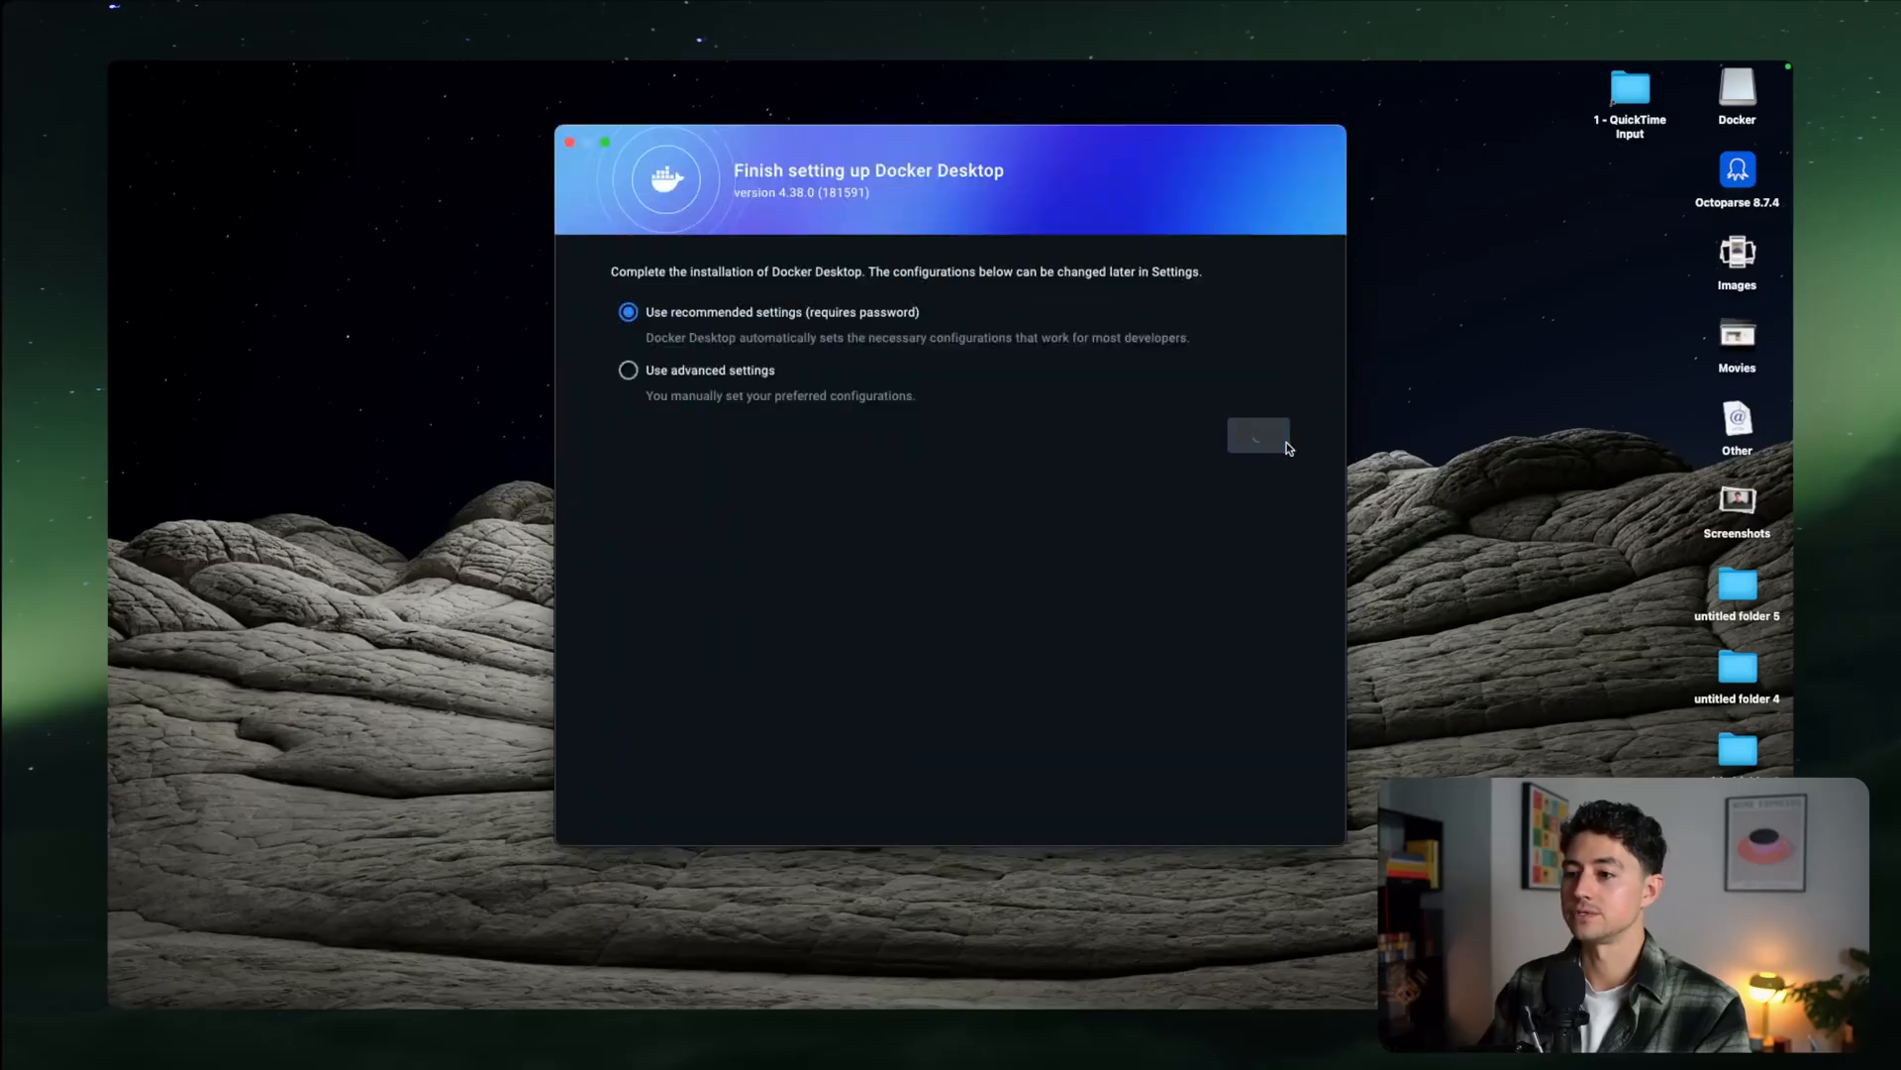
{"action": "type", "text": "••••••••"}
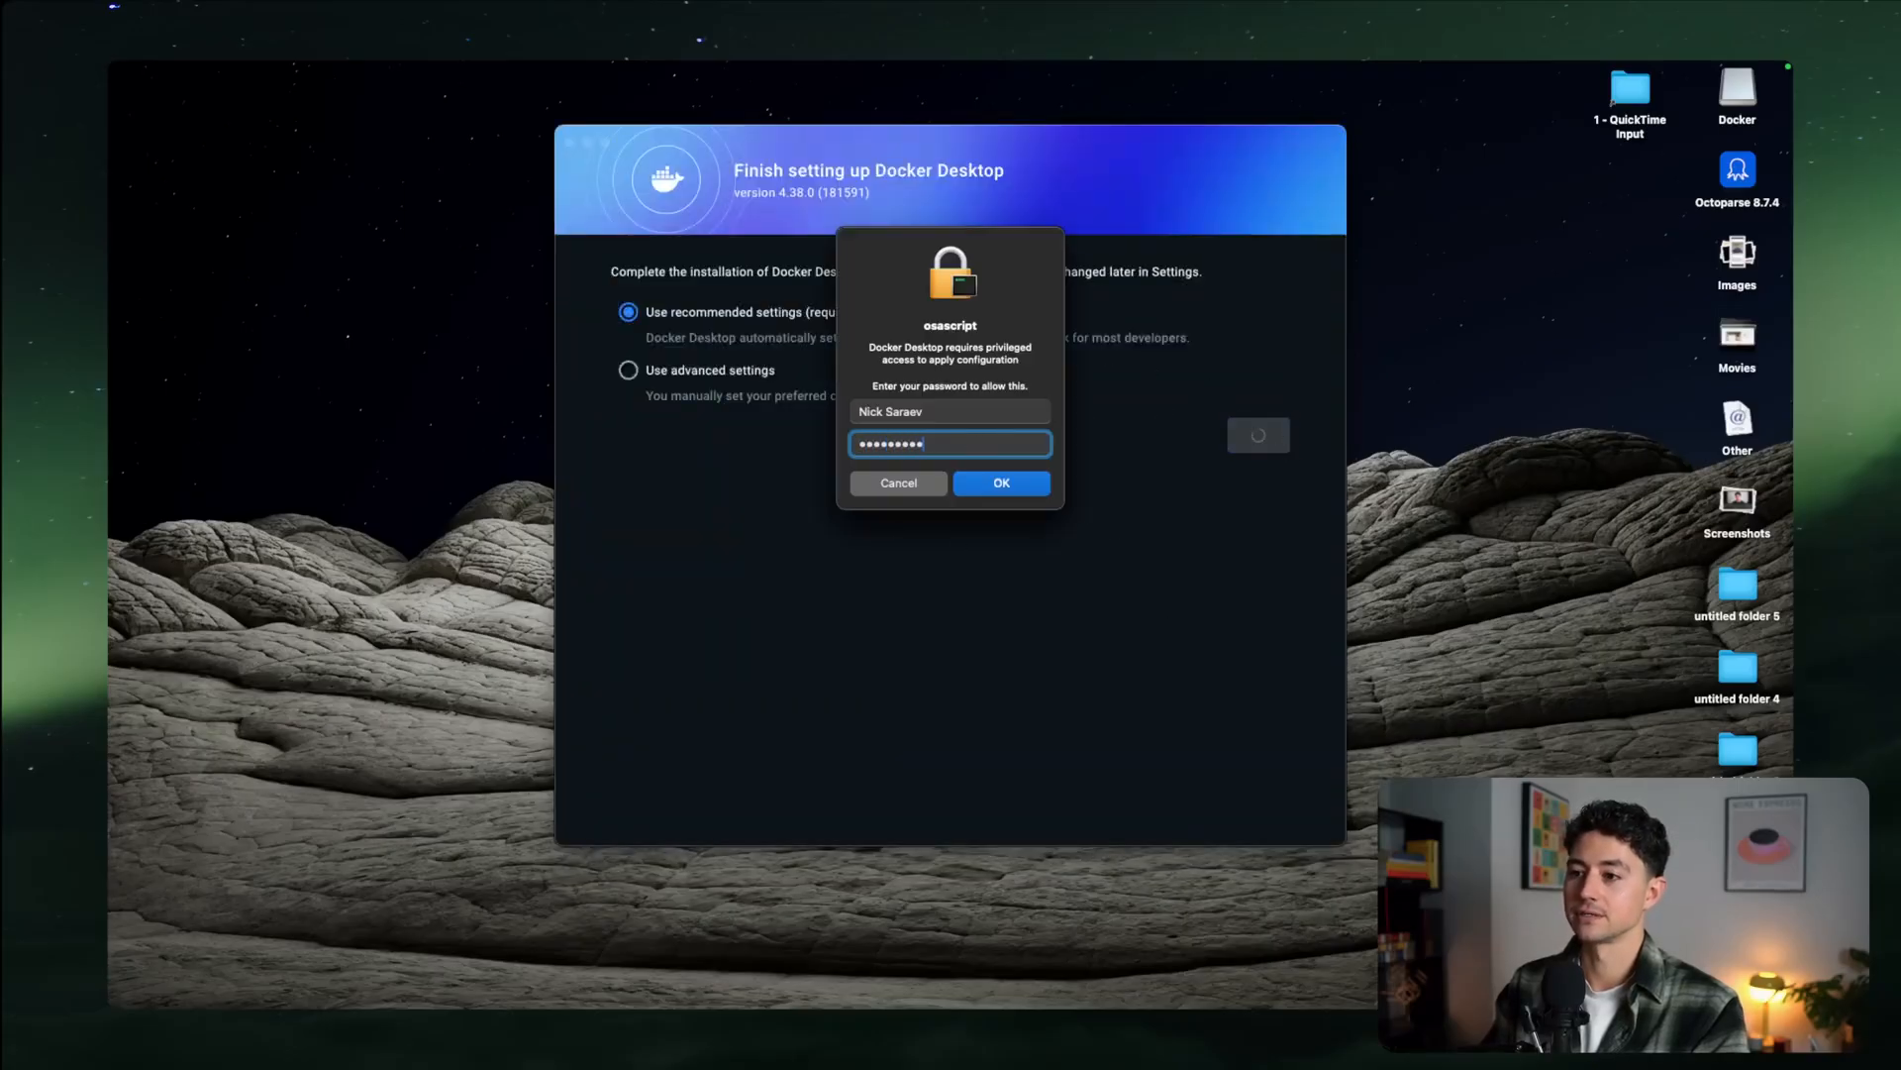
{"action": "key", "text": "Return"}
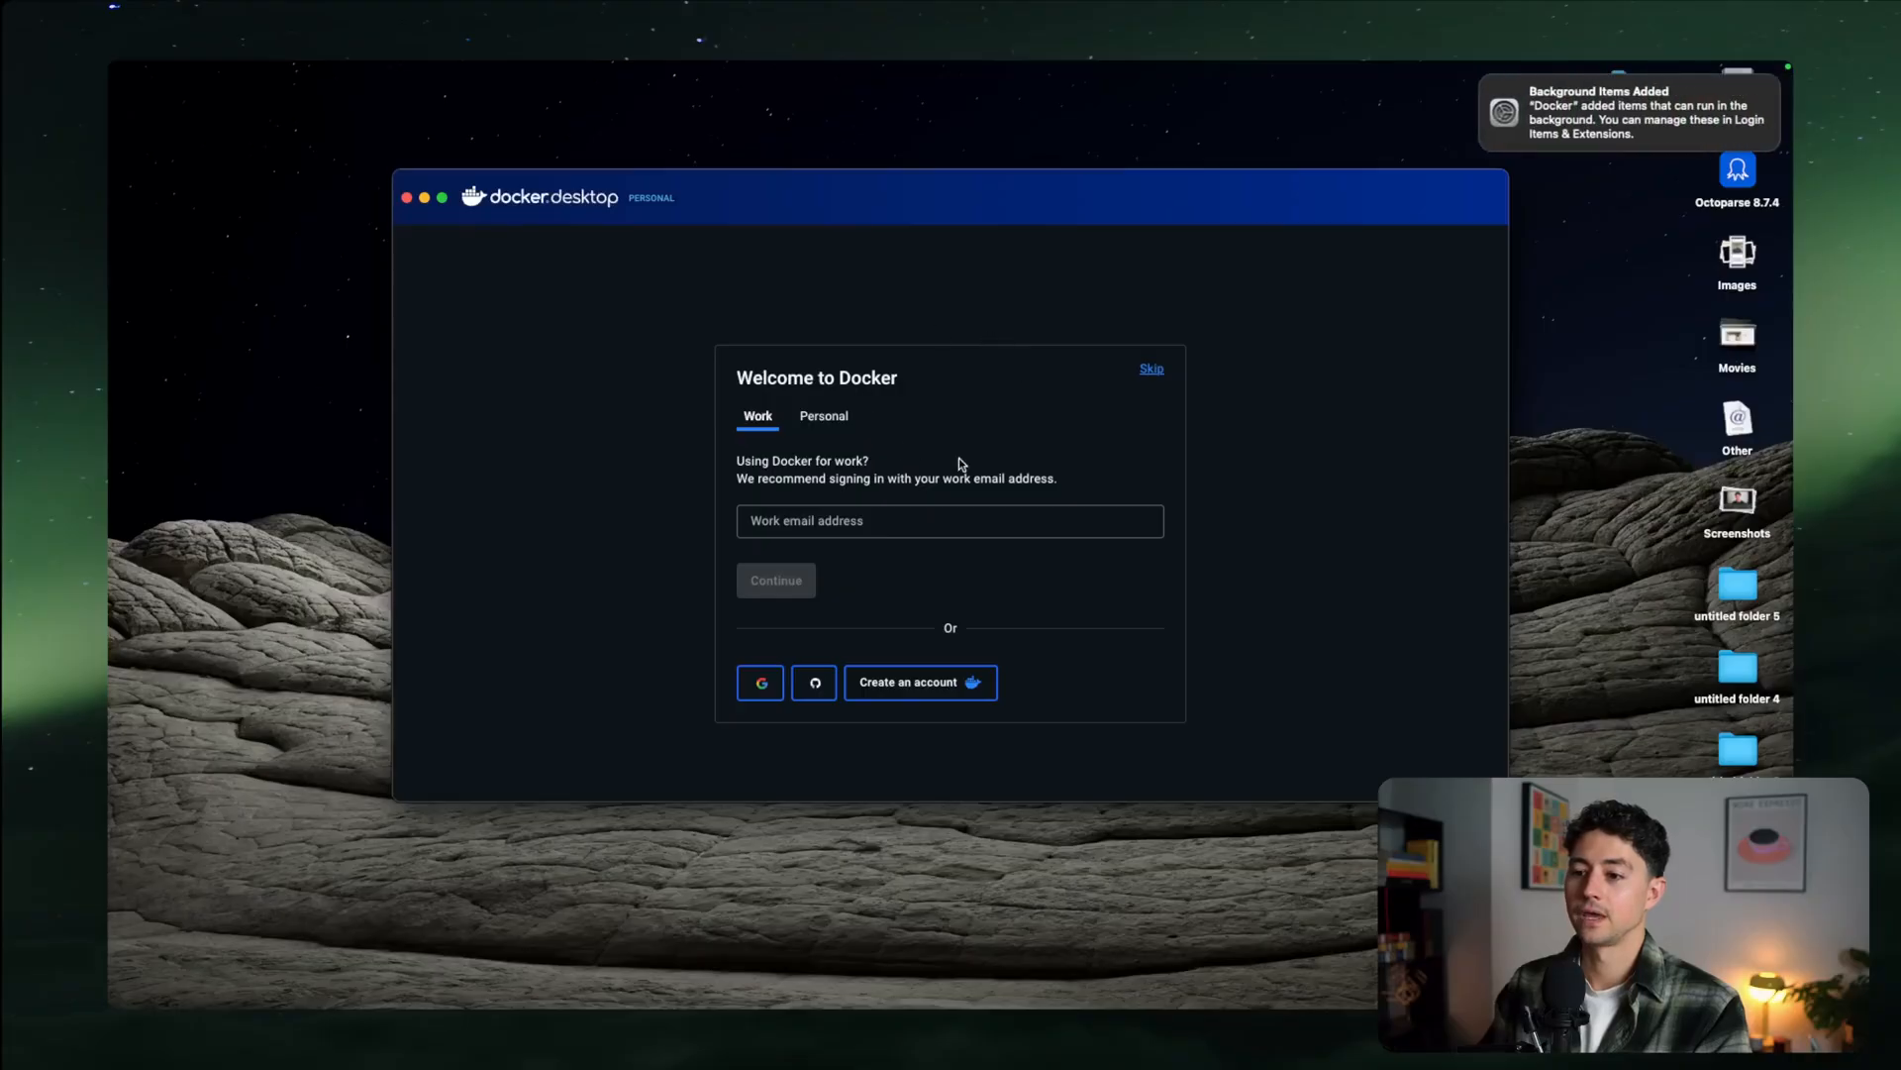
{"action": "left_click", "coordinate": [894, 520]}
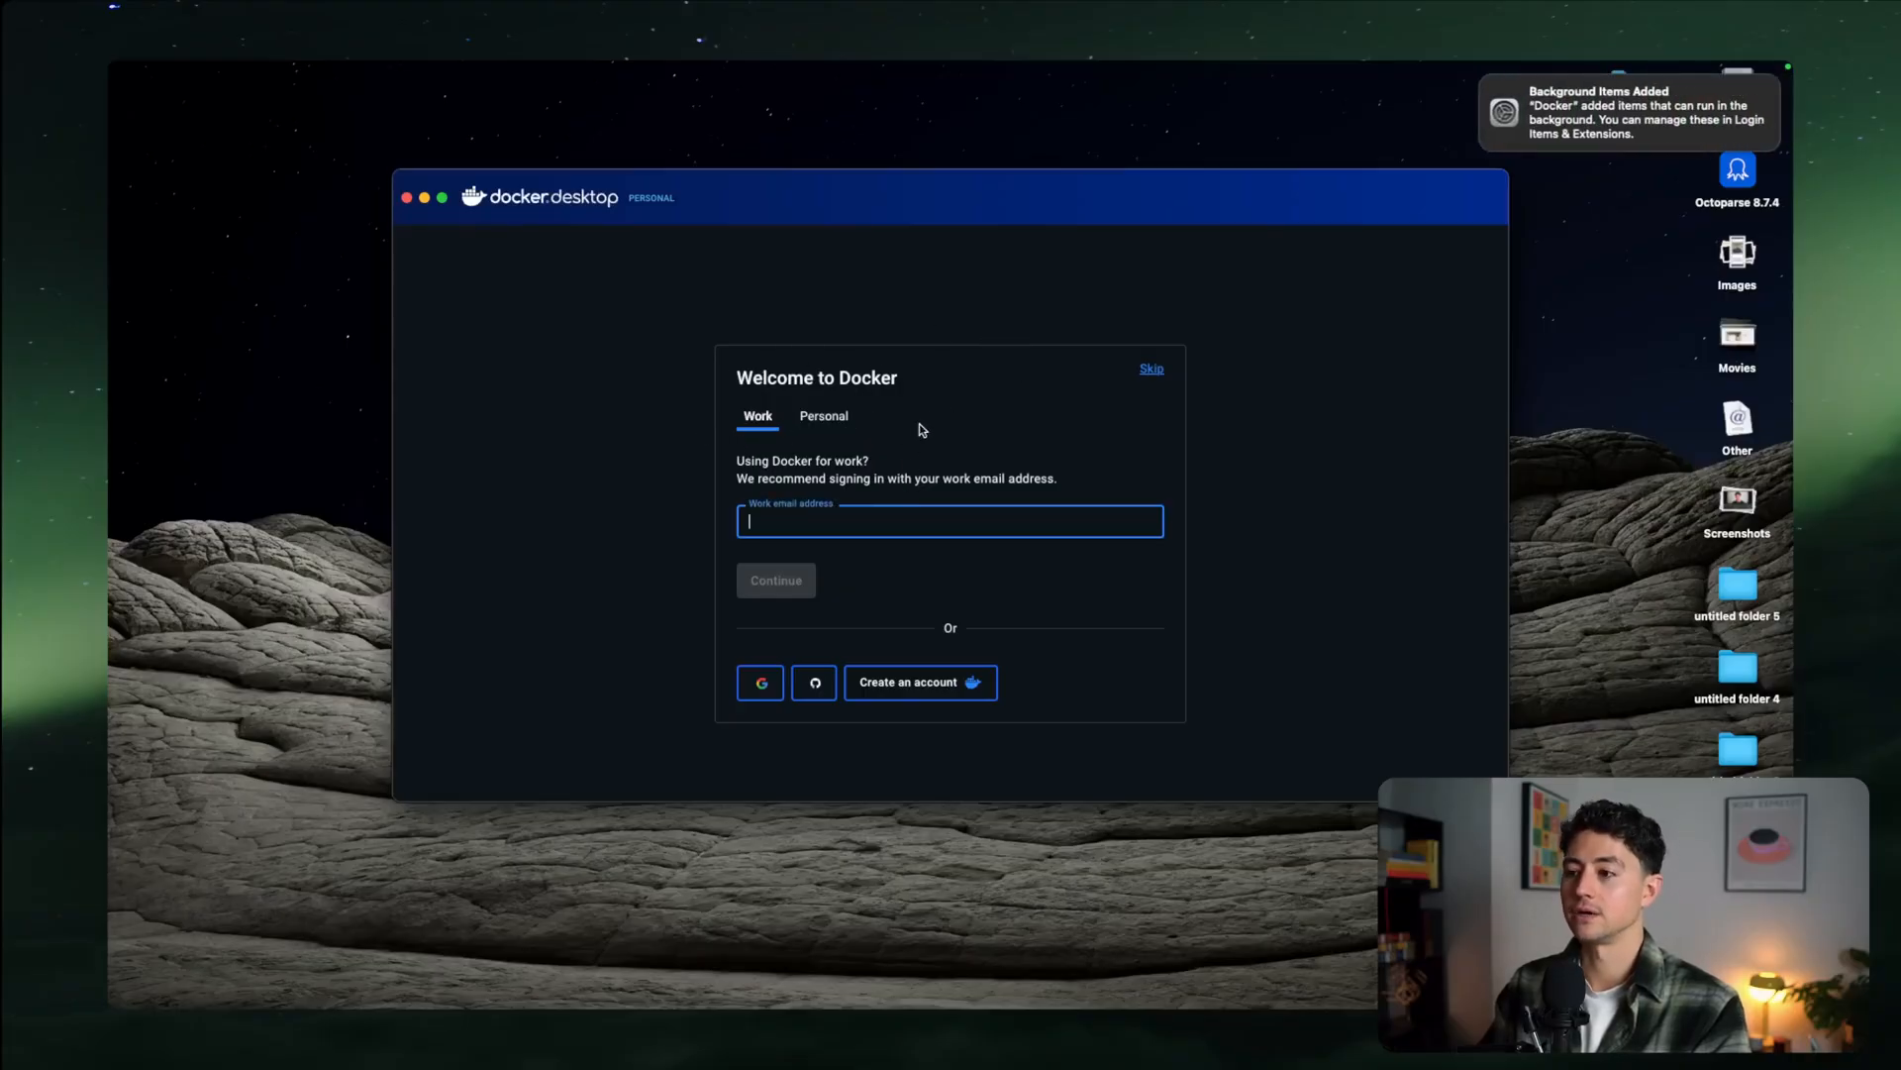
{"action": "left_click", "coordinate": [1150, 370]}
{"action": "left_click", "coordinate": [1136, 327]}
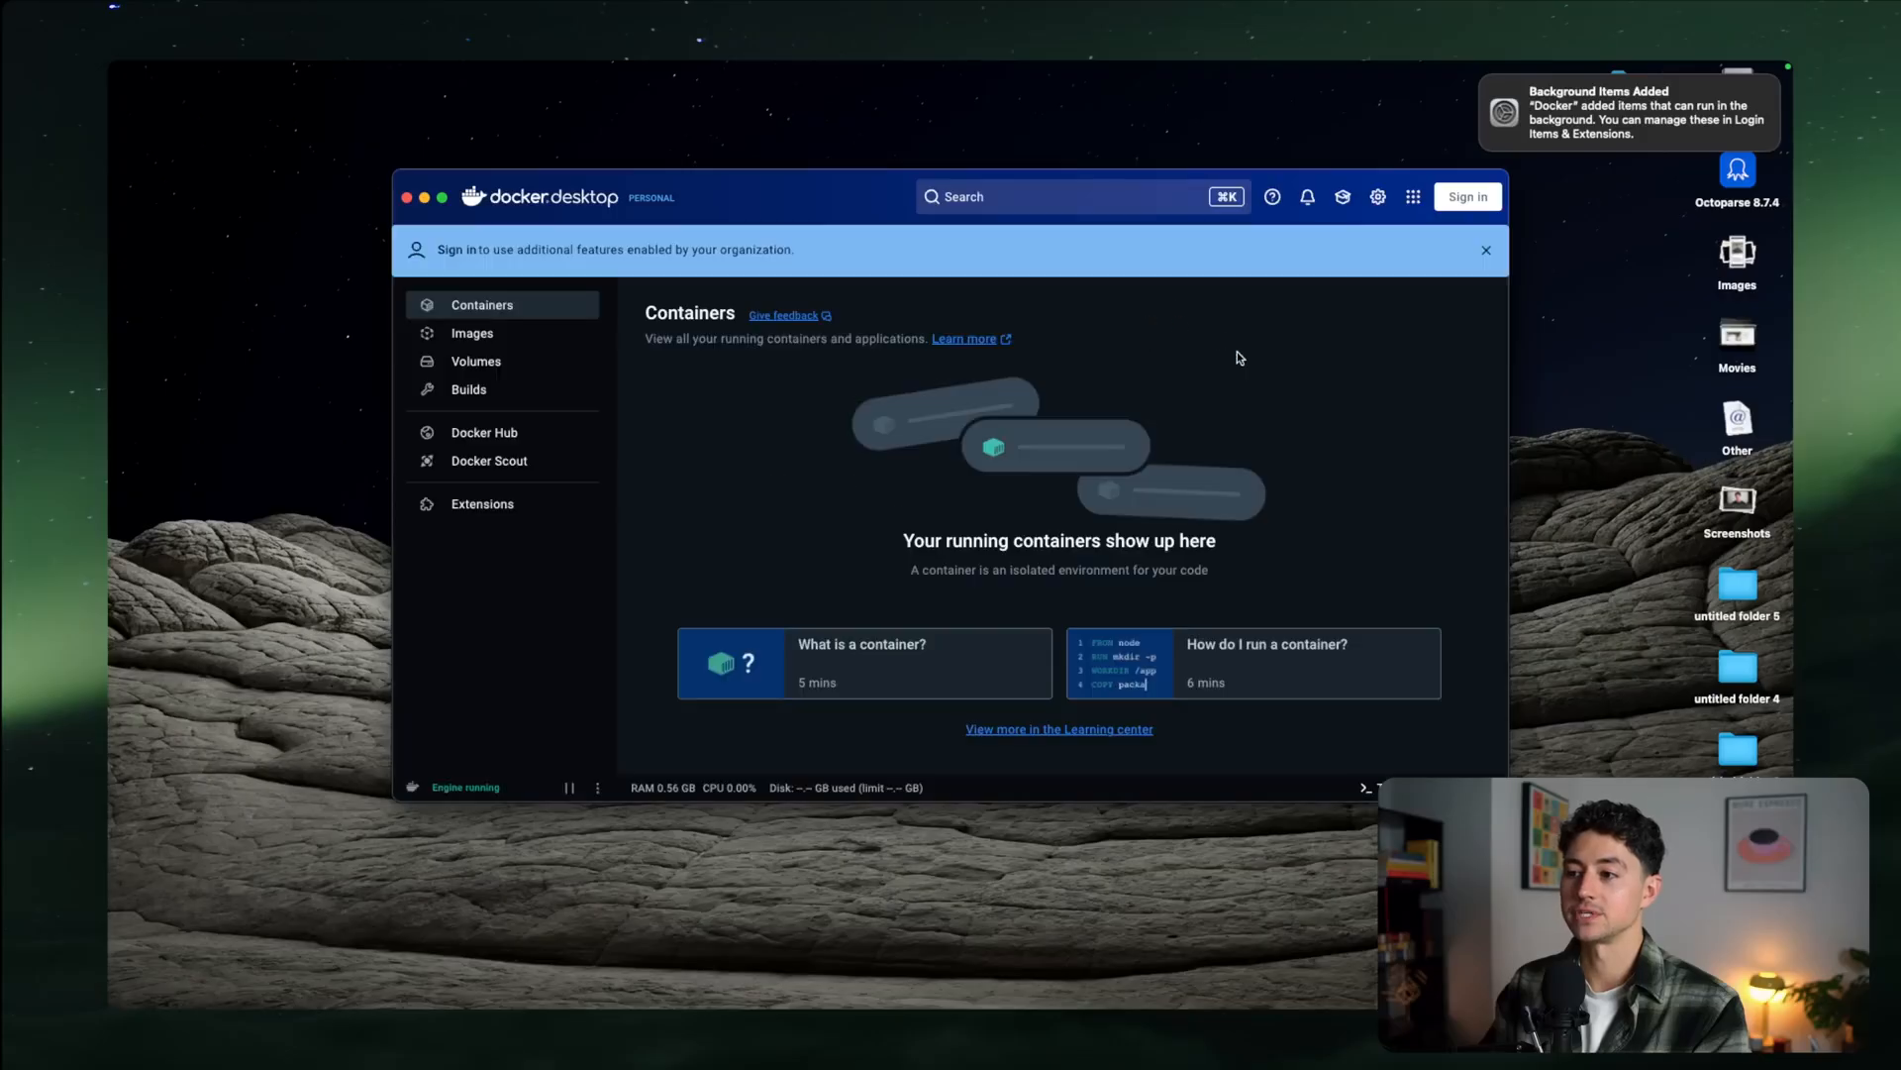
- Search Docker Desktop for n8n and open the n8nio/n8n image results
{"action": "left_click", "coordinate": [1011, 205]}
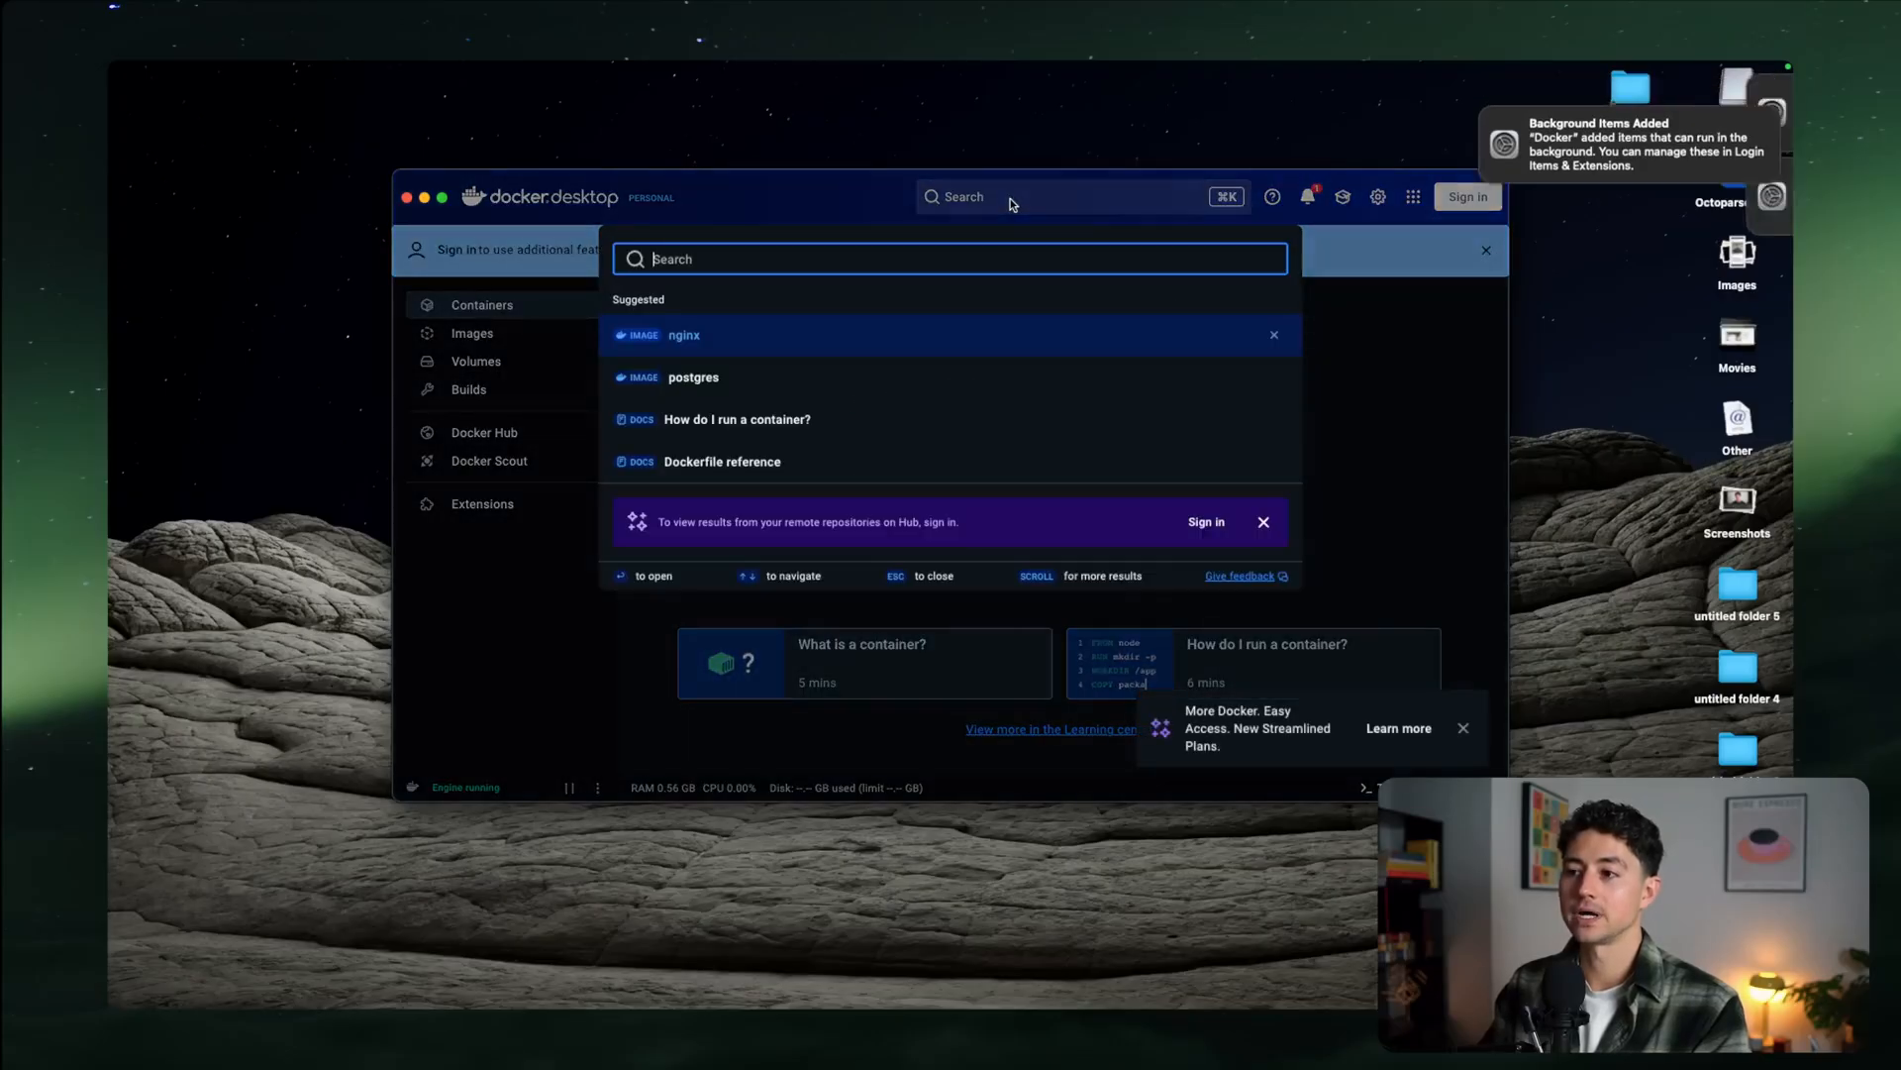
{"action": "type", "text": "sudo apt update sudo apt install docker.io sudo systemctl start docker sudo systemctl enable docker"}
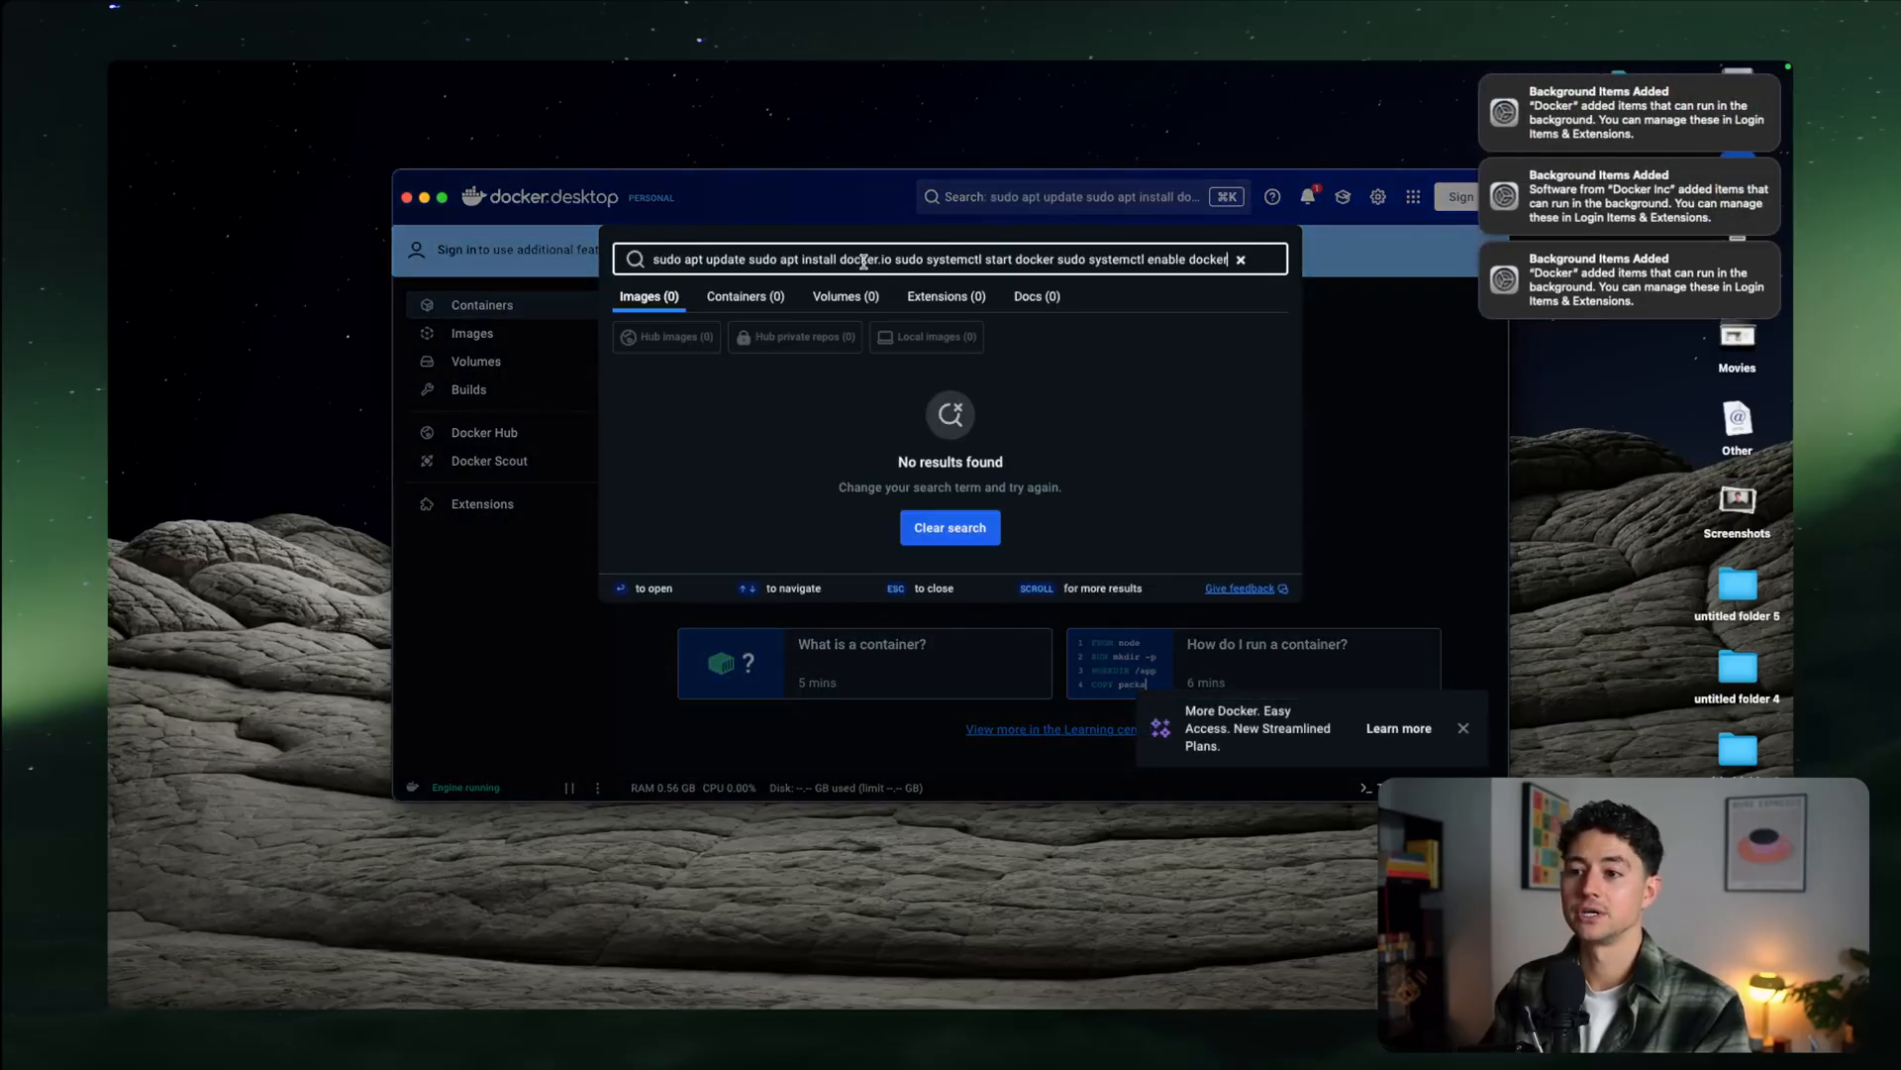
{"action": "key", "text": "super+a"}
{"action": "key", "text": "BackSpace"}
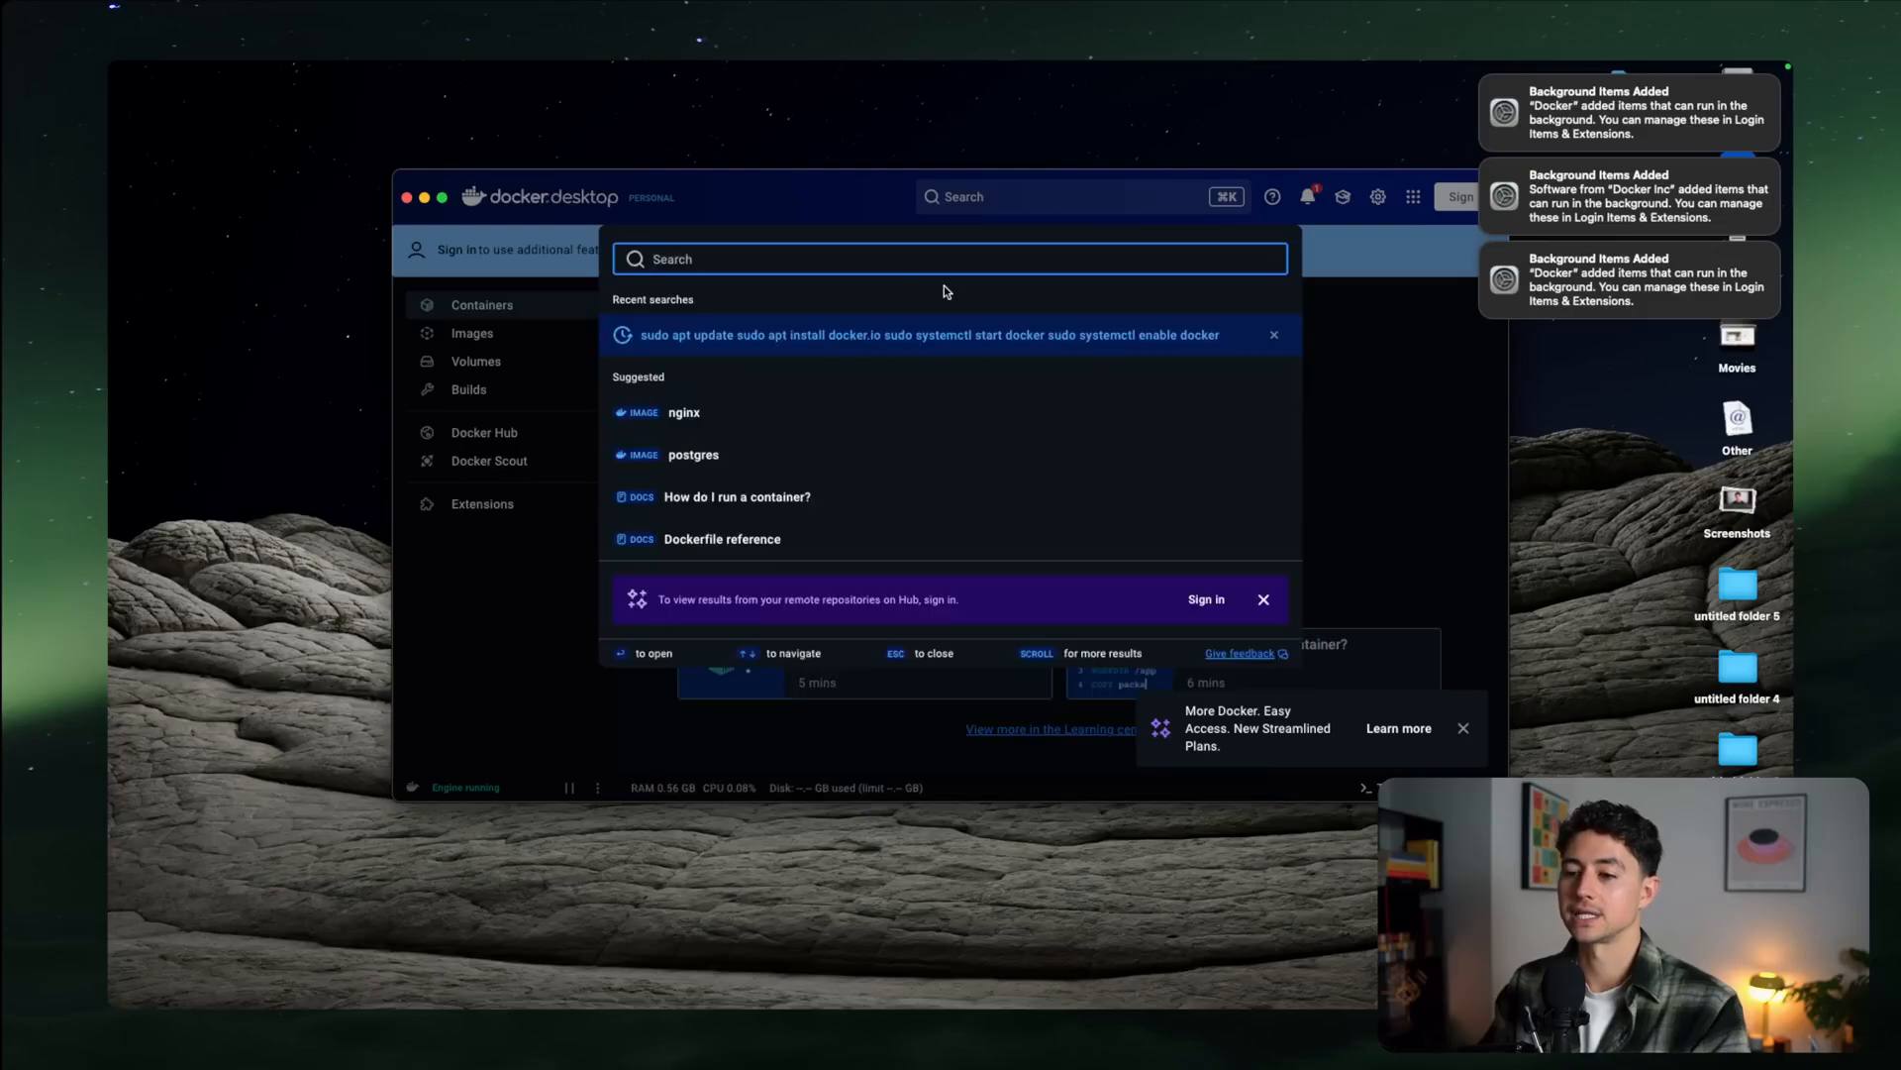
{"action": "type", "text": "n8n"}
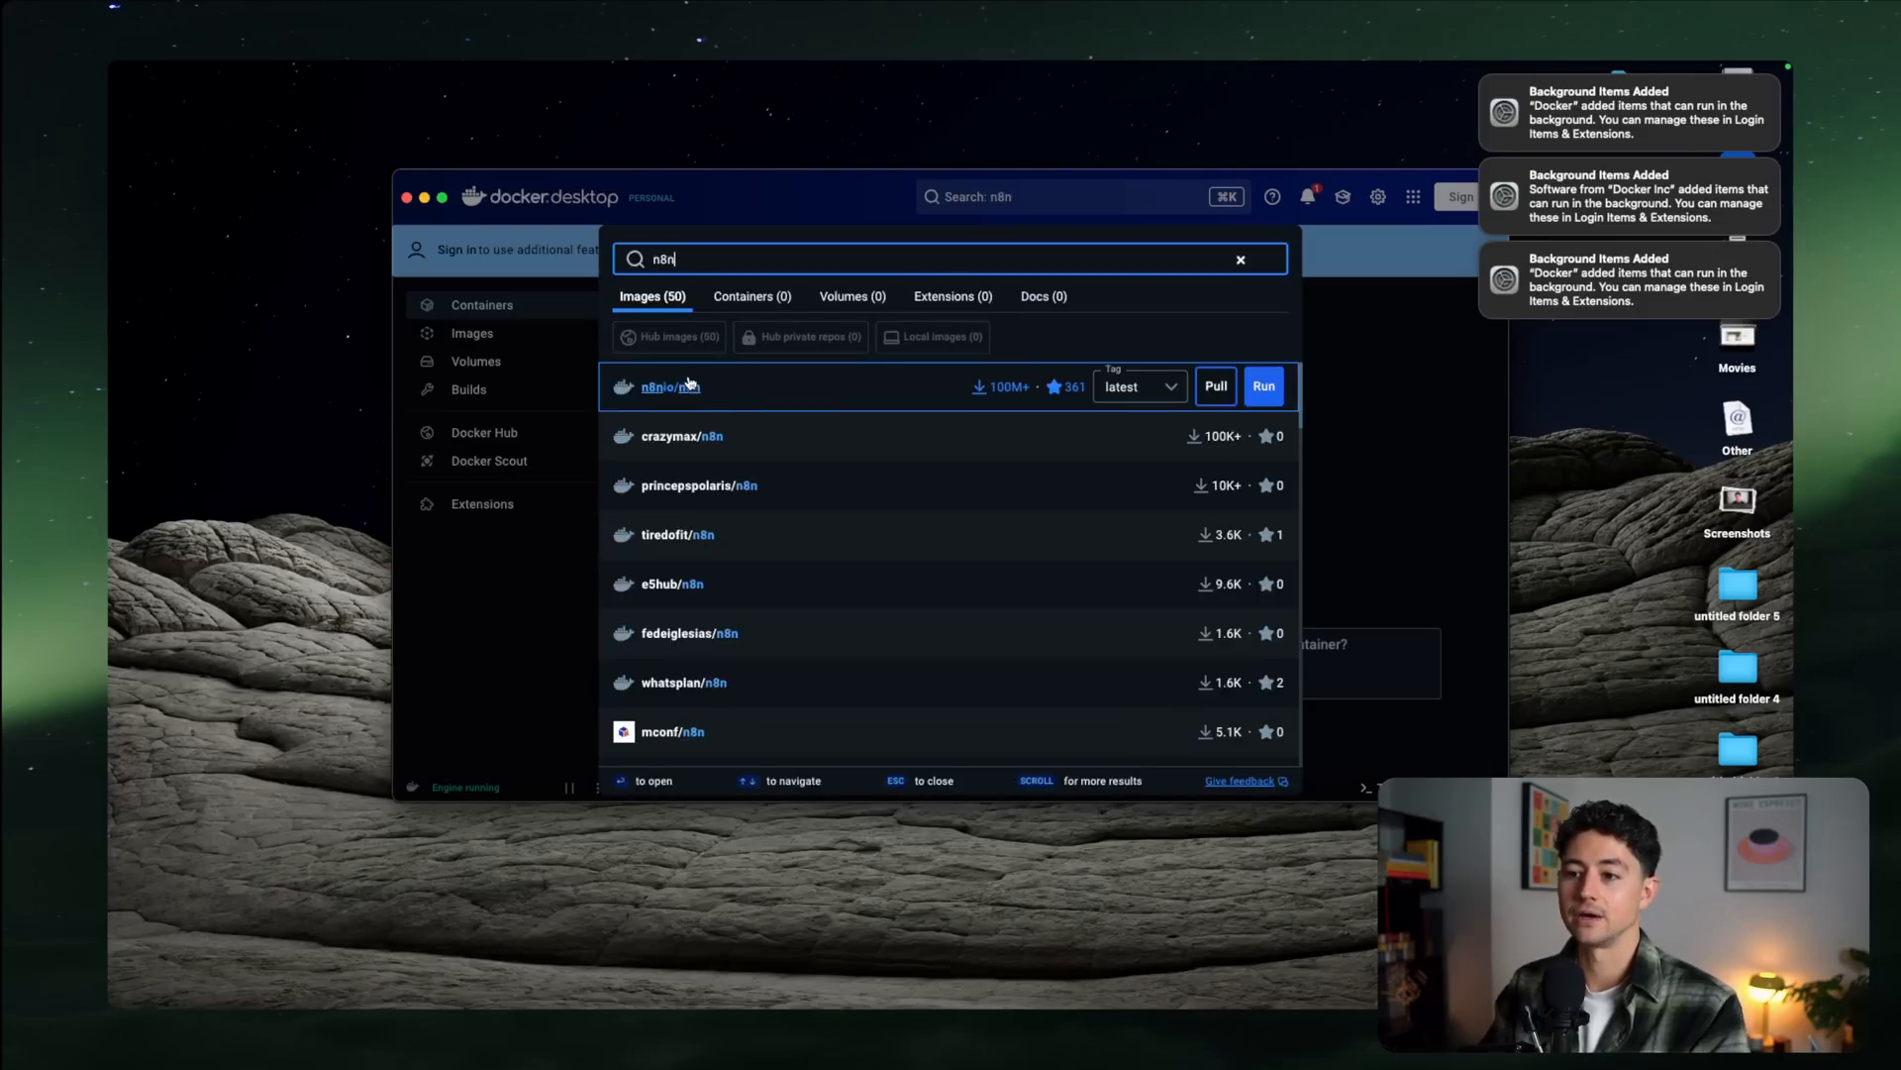
{"action": "left_click", "coordinate": [866, 401]}
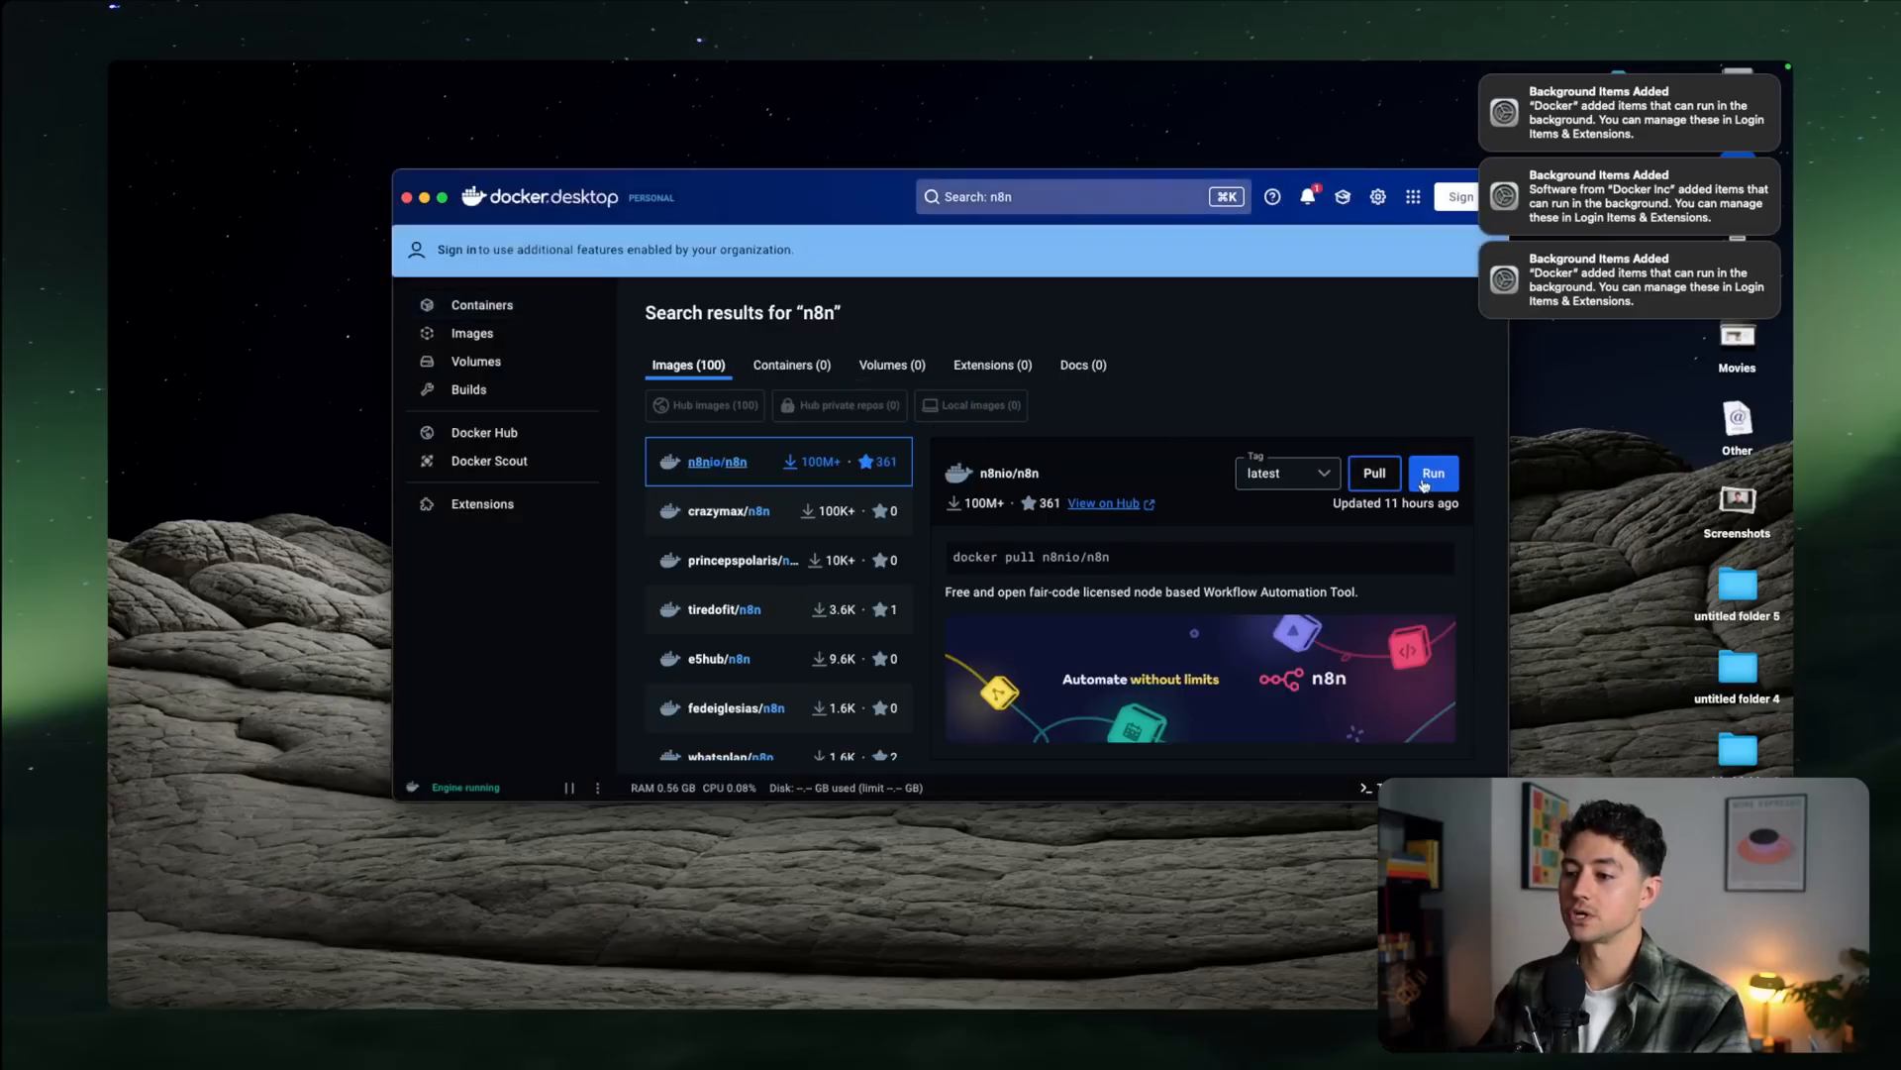
- Pull the n8nio/n8n image with tag latest (1.22 GB)
{"action": "left_click", "coordinate": [1377, 474]}
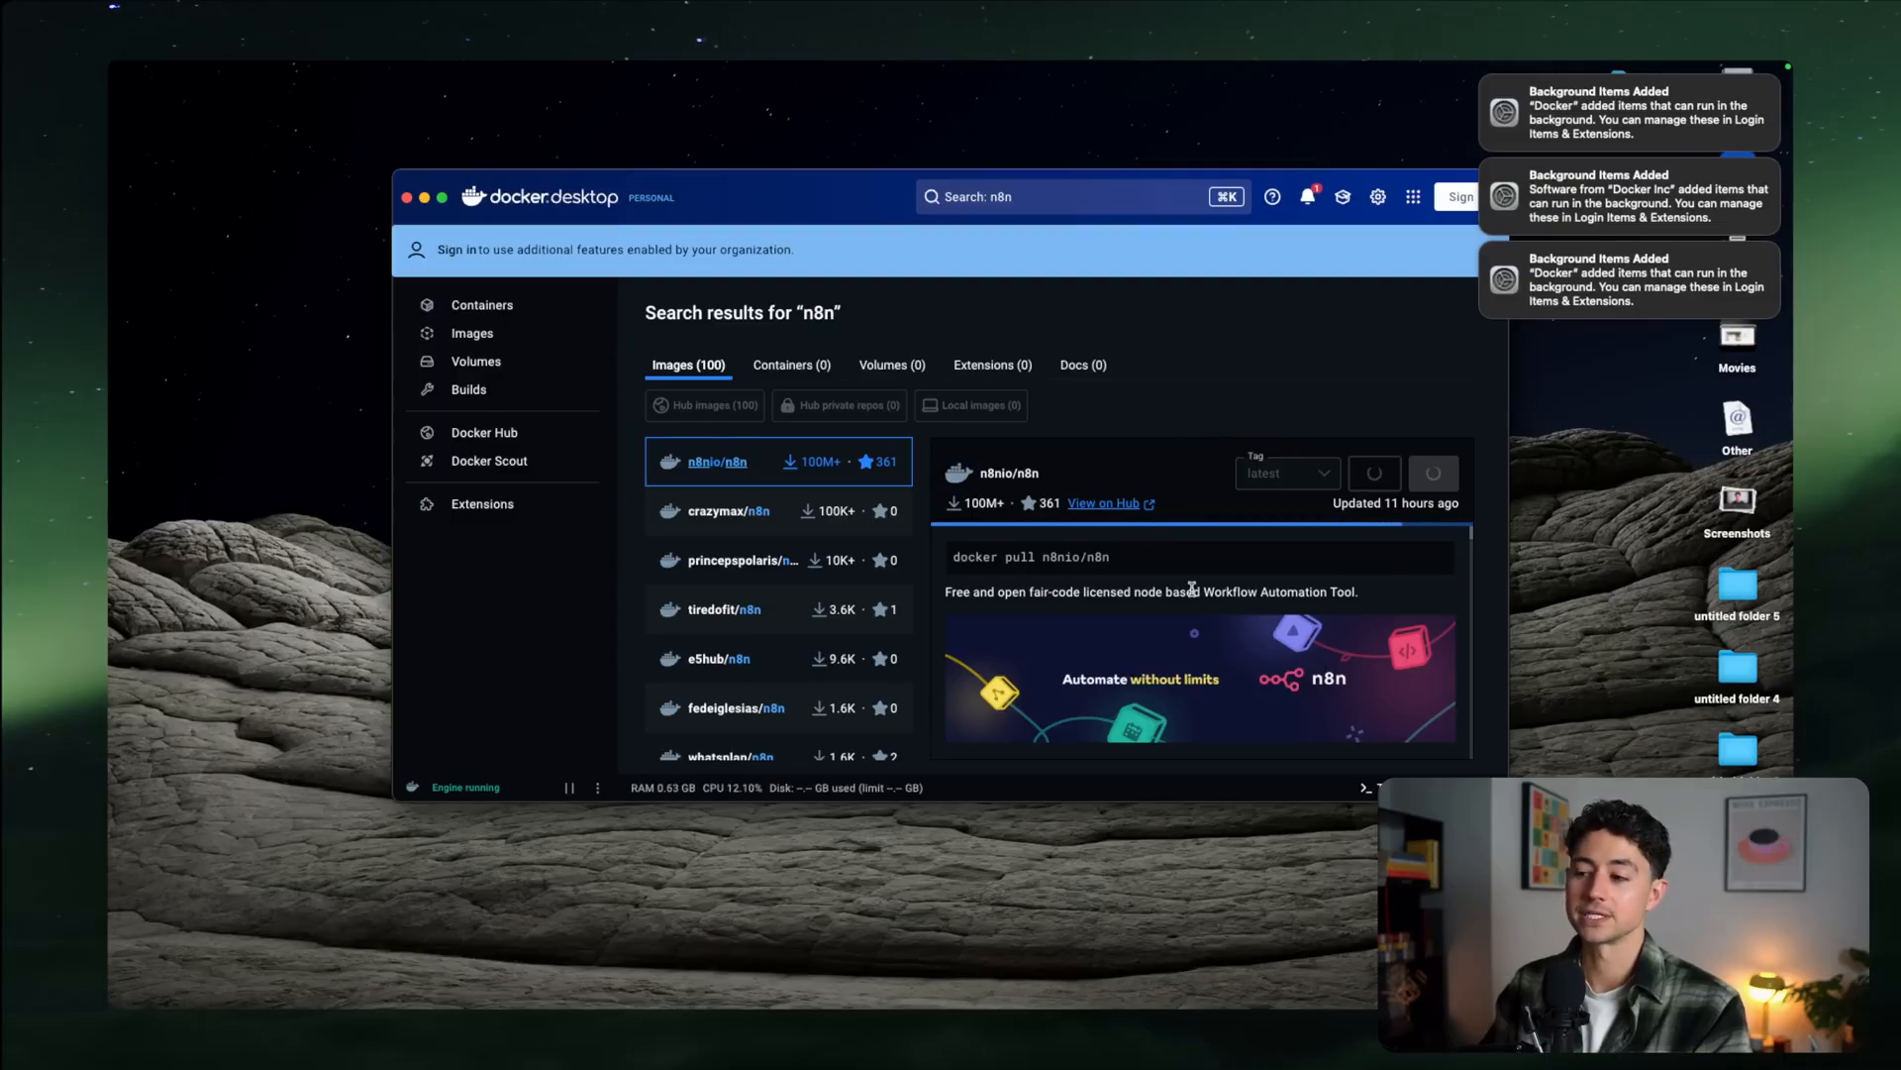
{"action": "mouse_move", "coordinate": [1353, 545]}
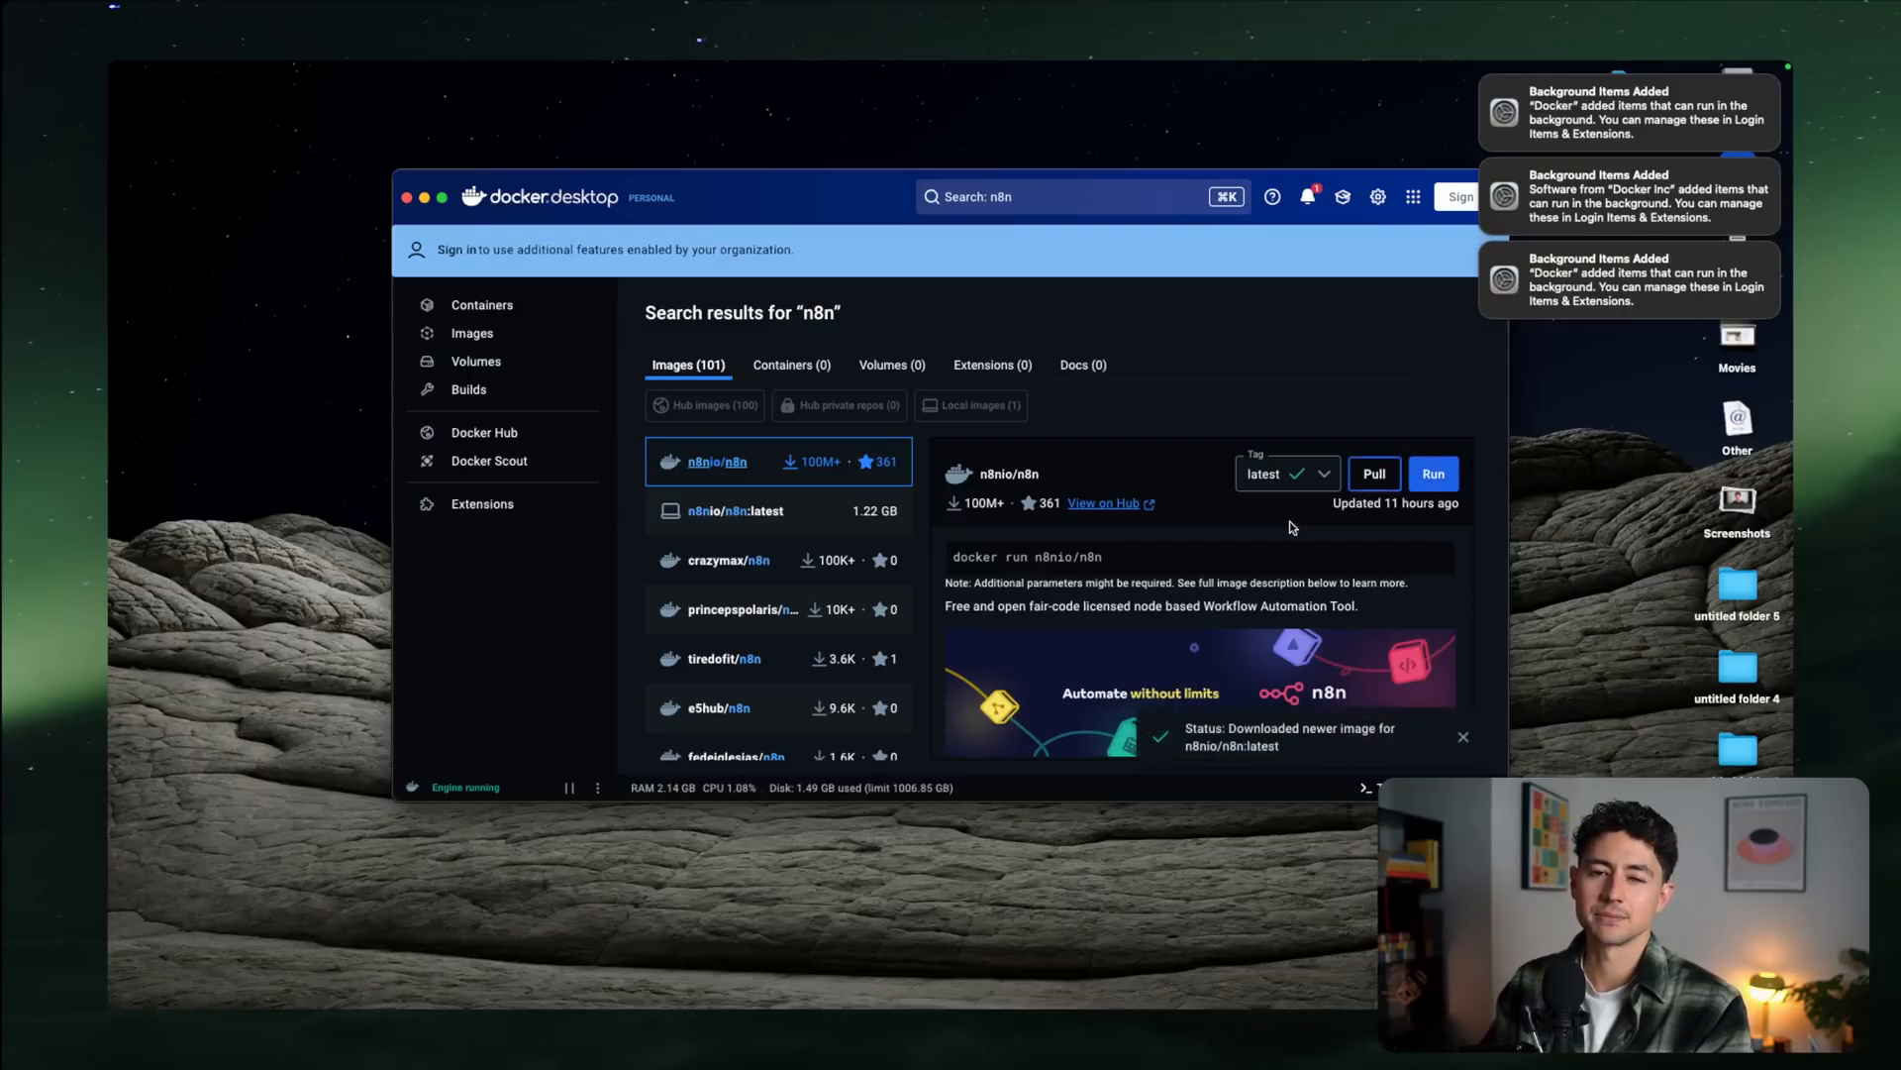
{"action": "scroll", "coordinate": [1312, 529], "scroll_direction": "down", "scroll_amount": 2}
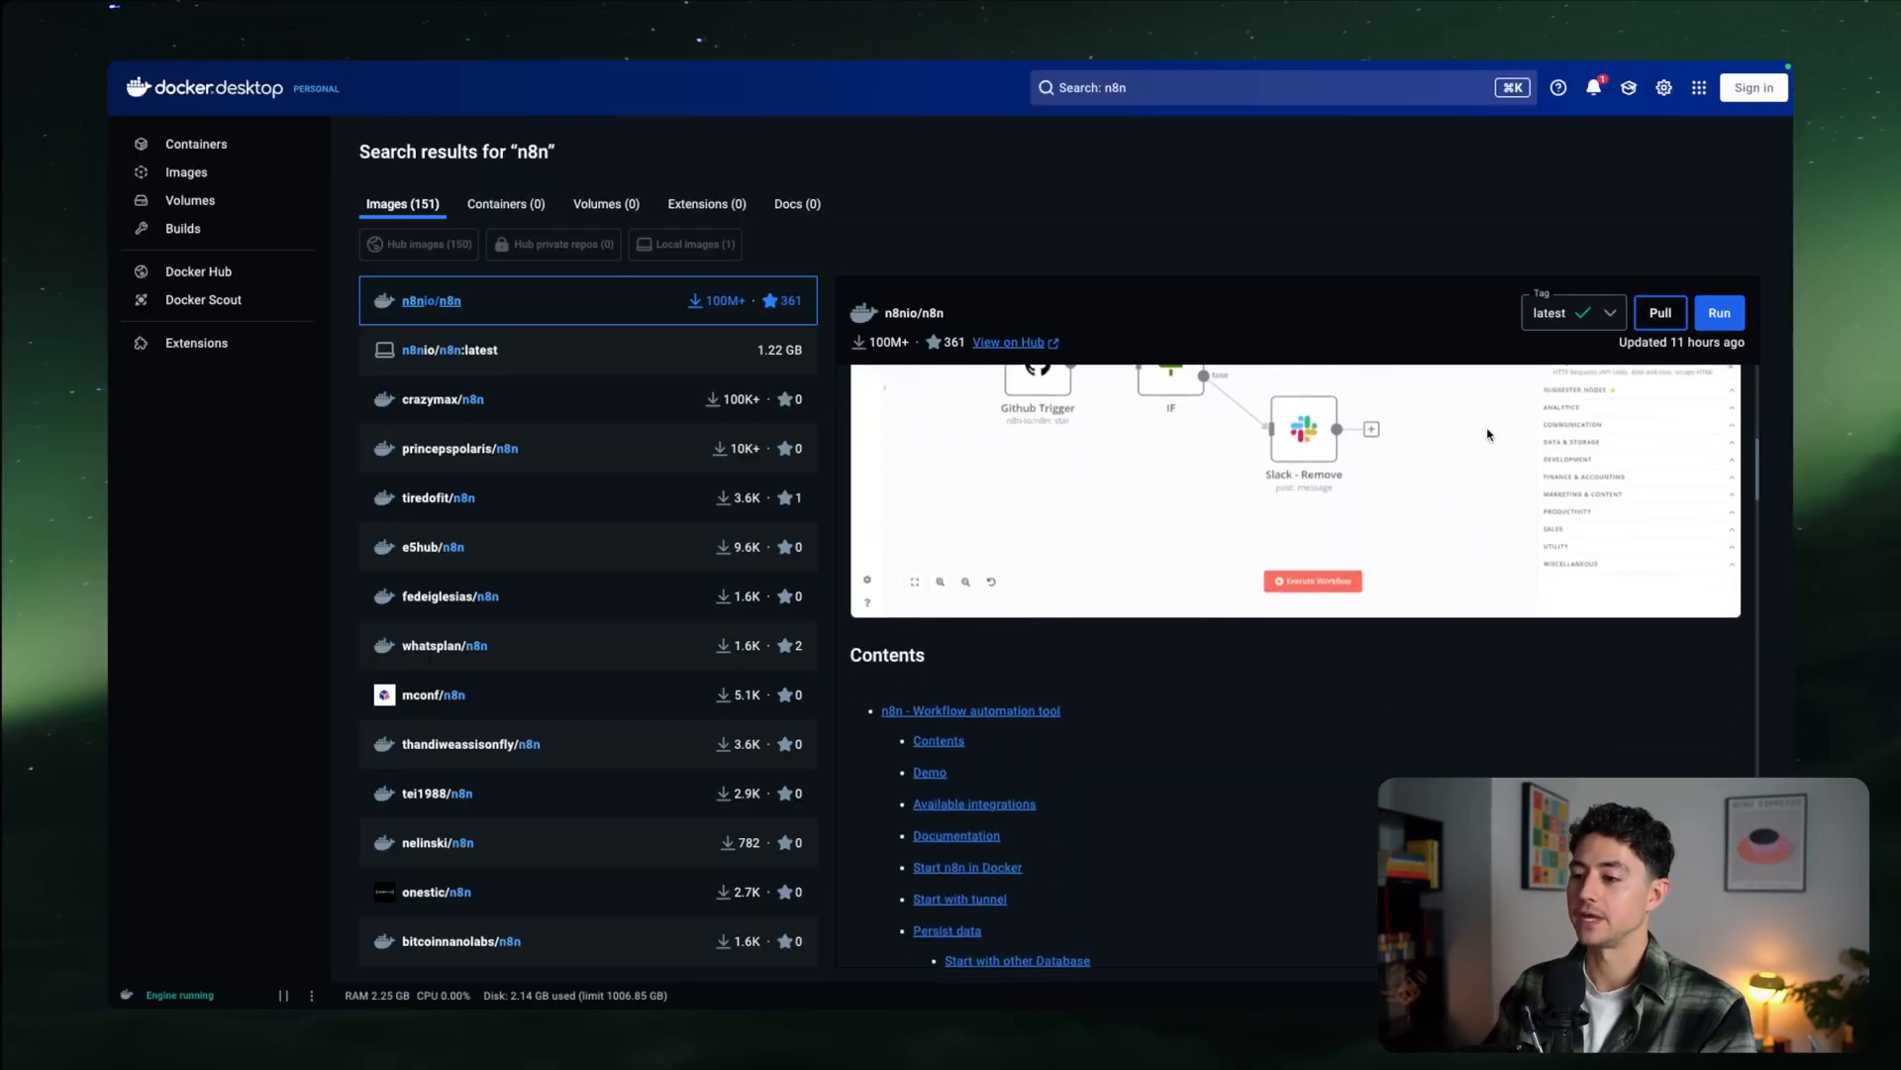
{"action": "scroll", "coordinate": [1488, 435], "scroll_direction": "up", "scroll_amount": 5}
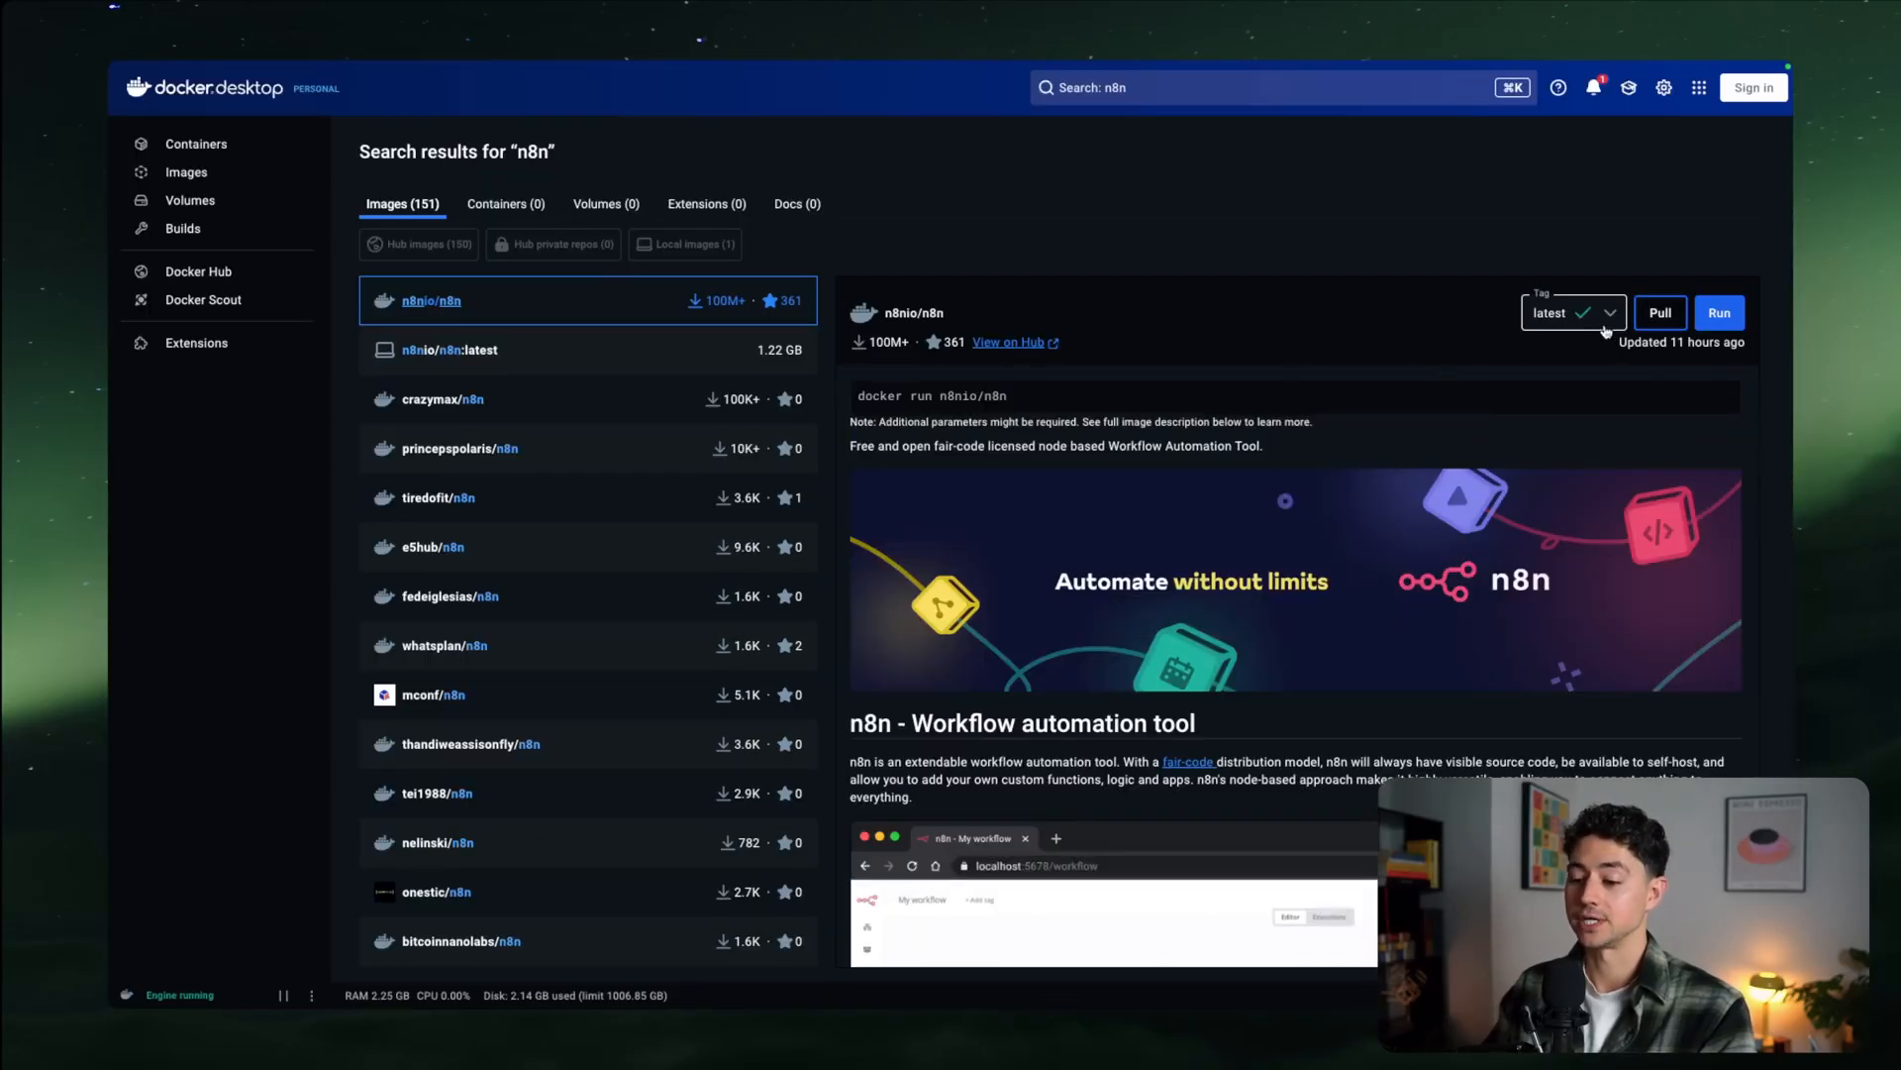
{"action": "left_click", "coordinate": [1710, 317]}
- Run a custom-named n8n container on host port 5678, then open localhost:5678 in the browser
{"action": "left_click", "coordinate": [953, 543]}
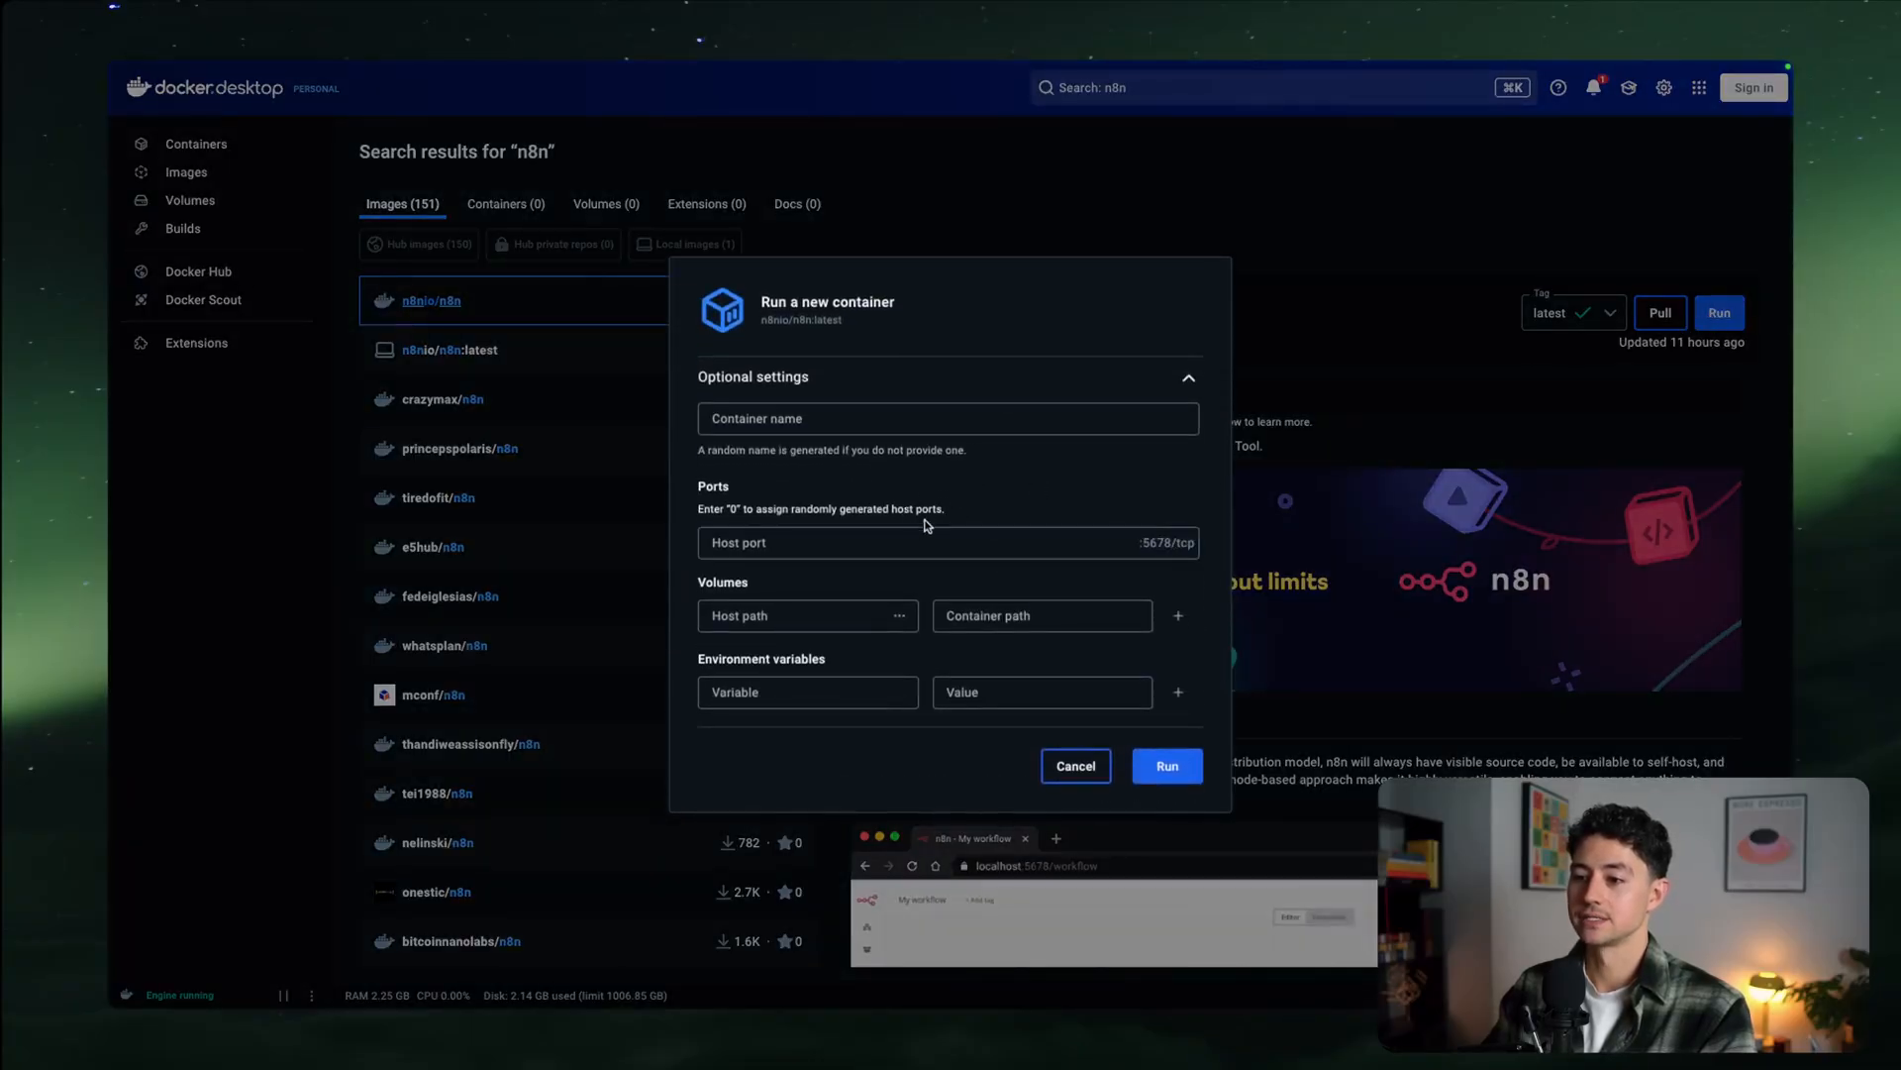
{"action": "left_click", "coordinate": [904, 545]}
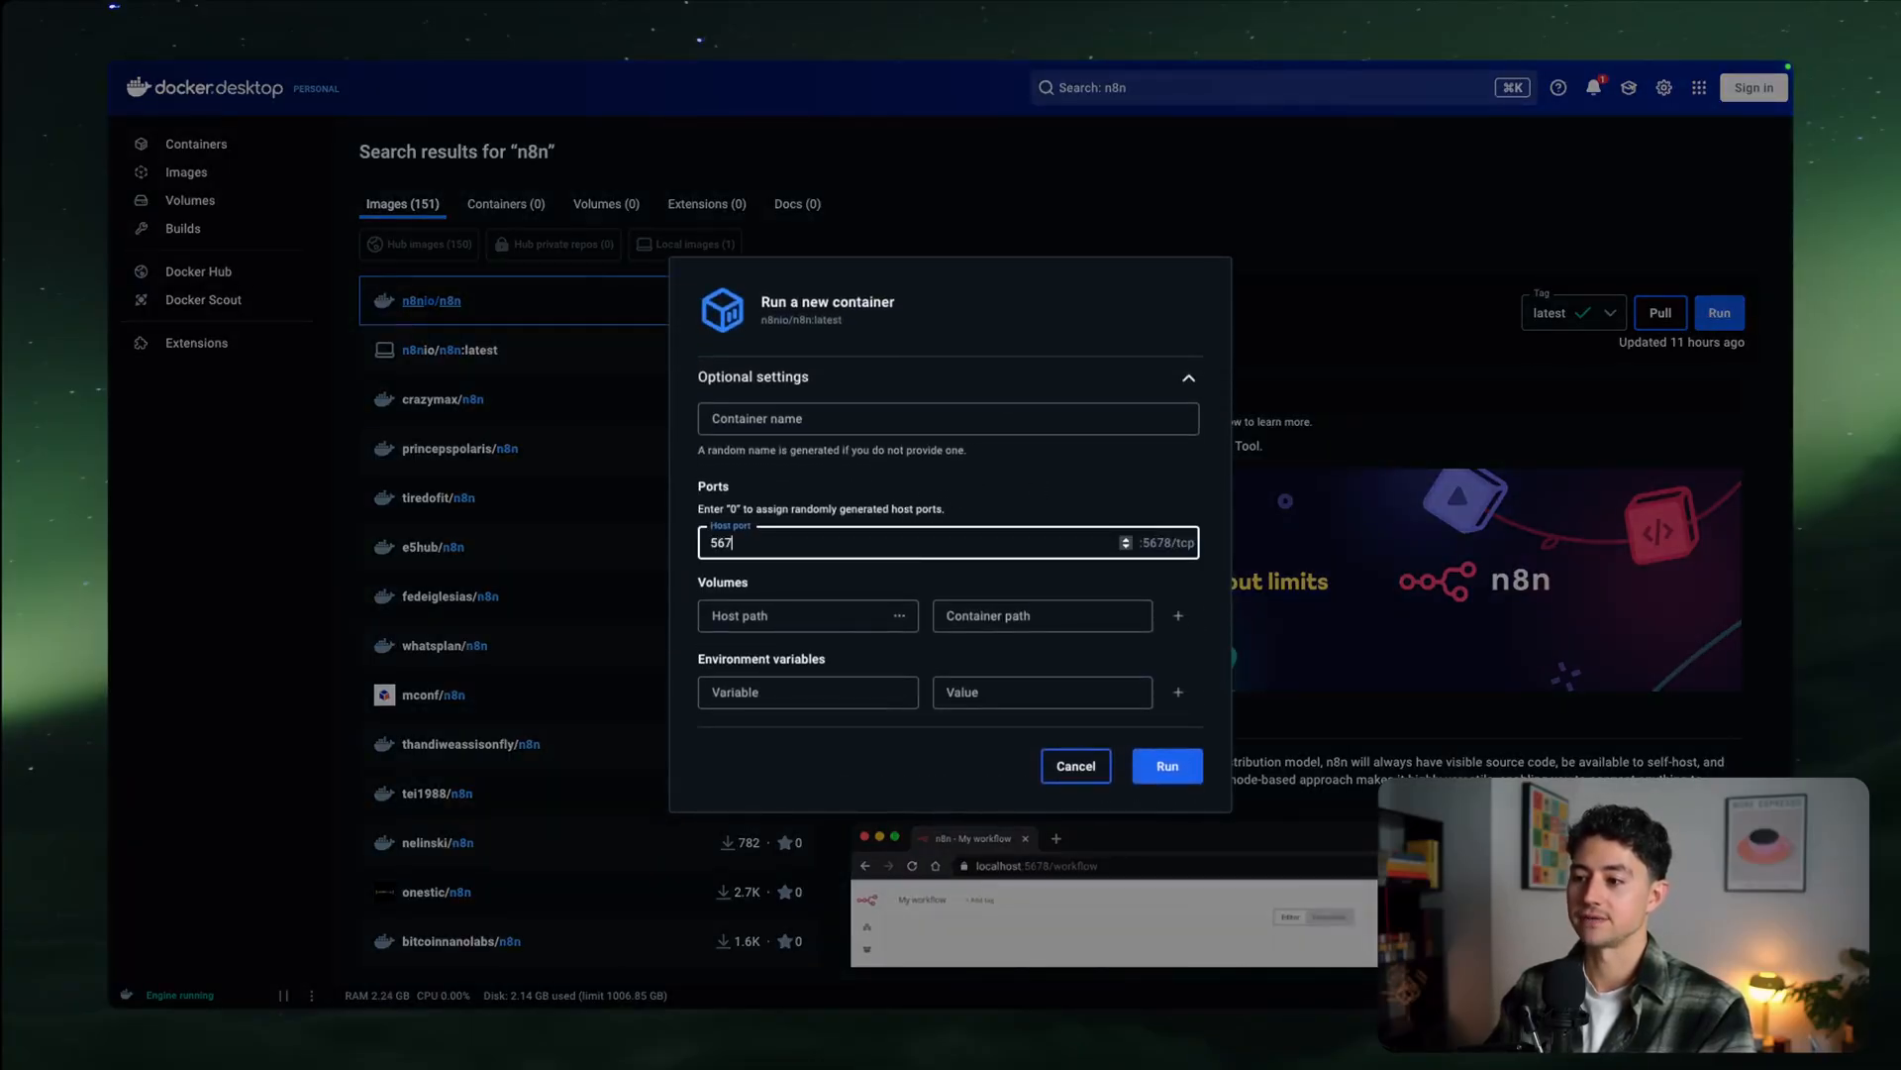
{"action": "left_click", "coordinate": [879, 615]}
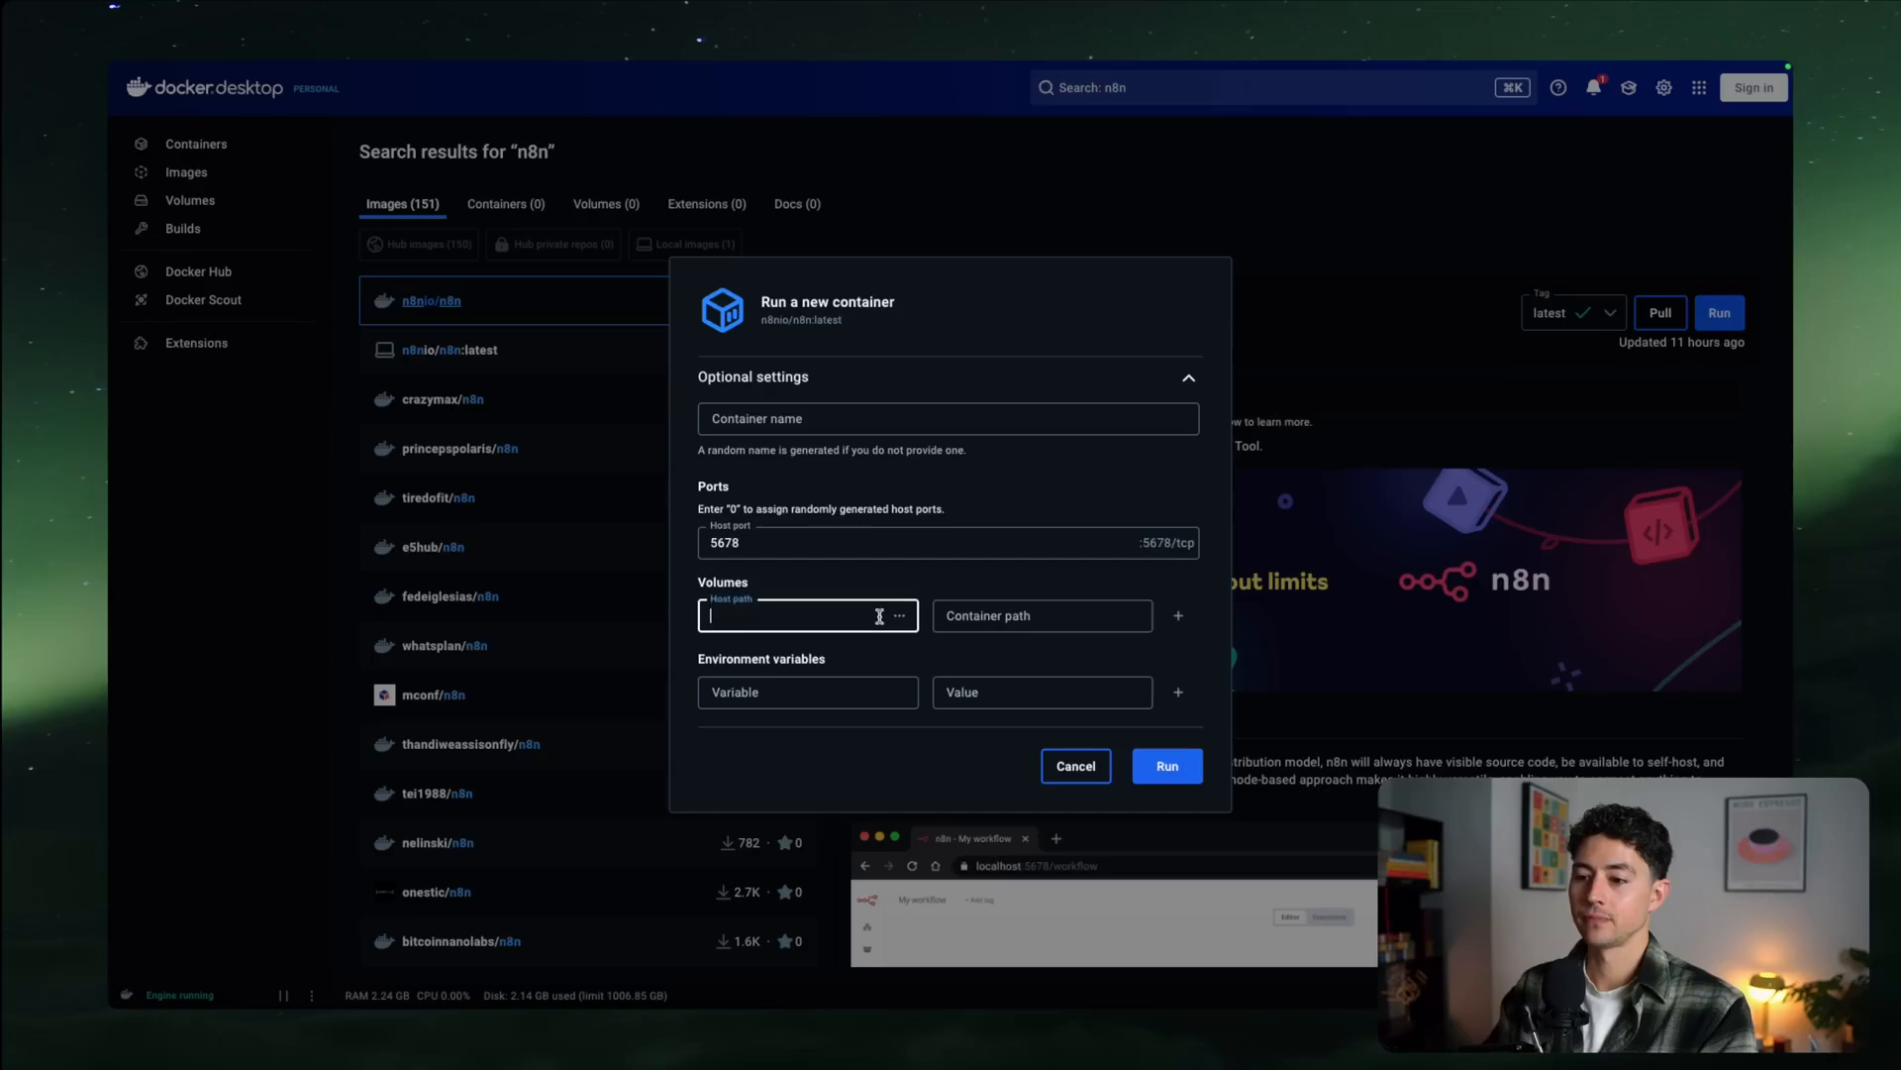
{"action": "left_click", "coordinate": [846, 682]}
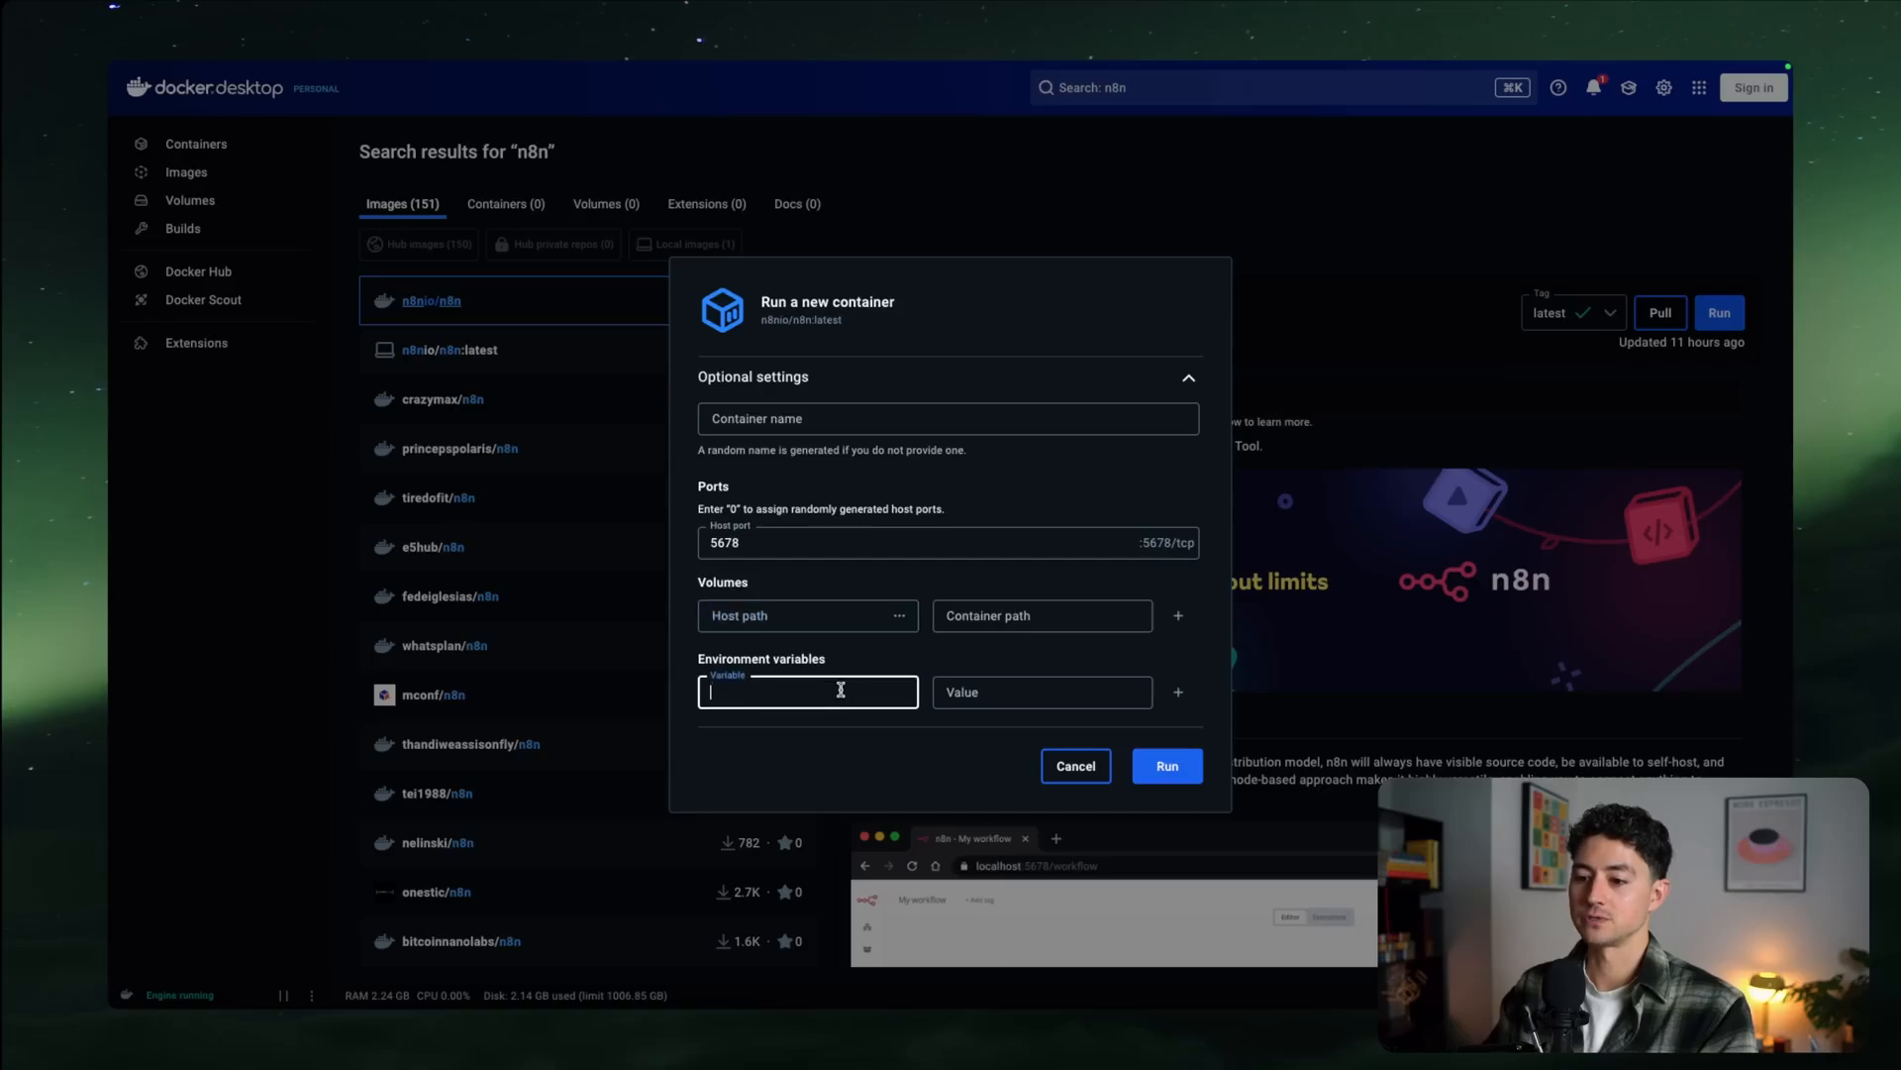
{"action": "left_click", "coordinate": [948, 420]}
{"action": "type", "text": "n8n-nick"}
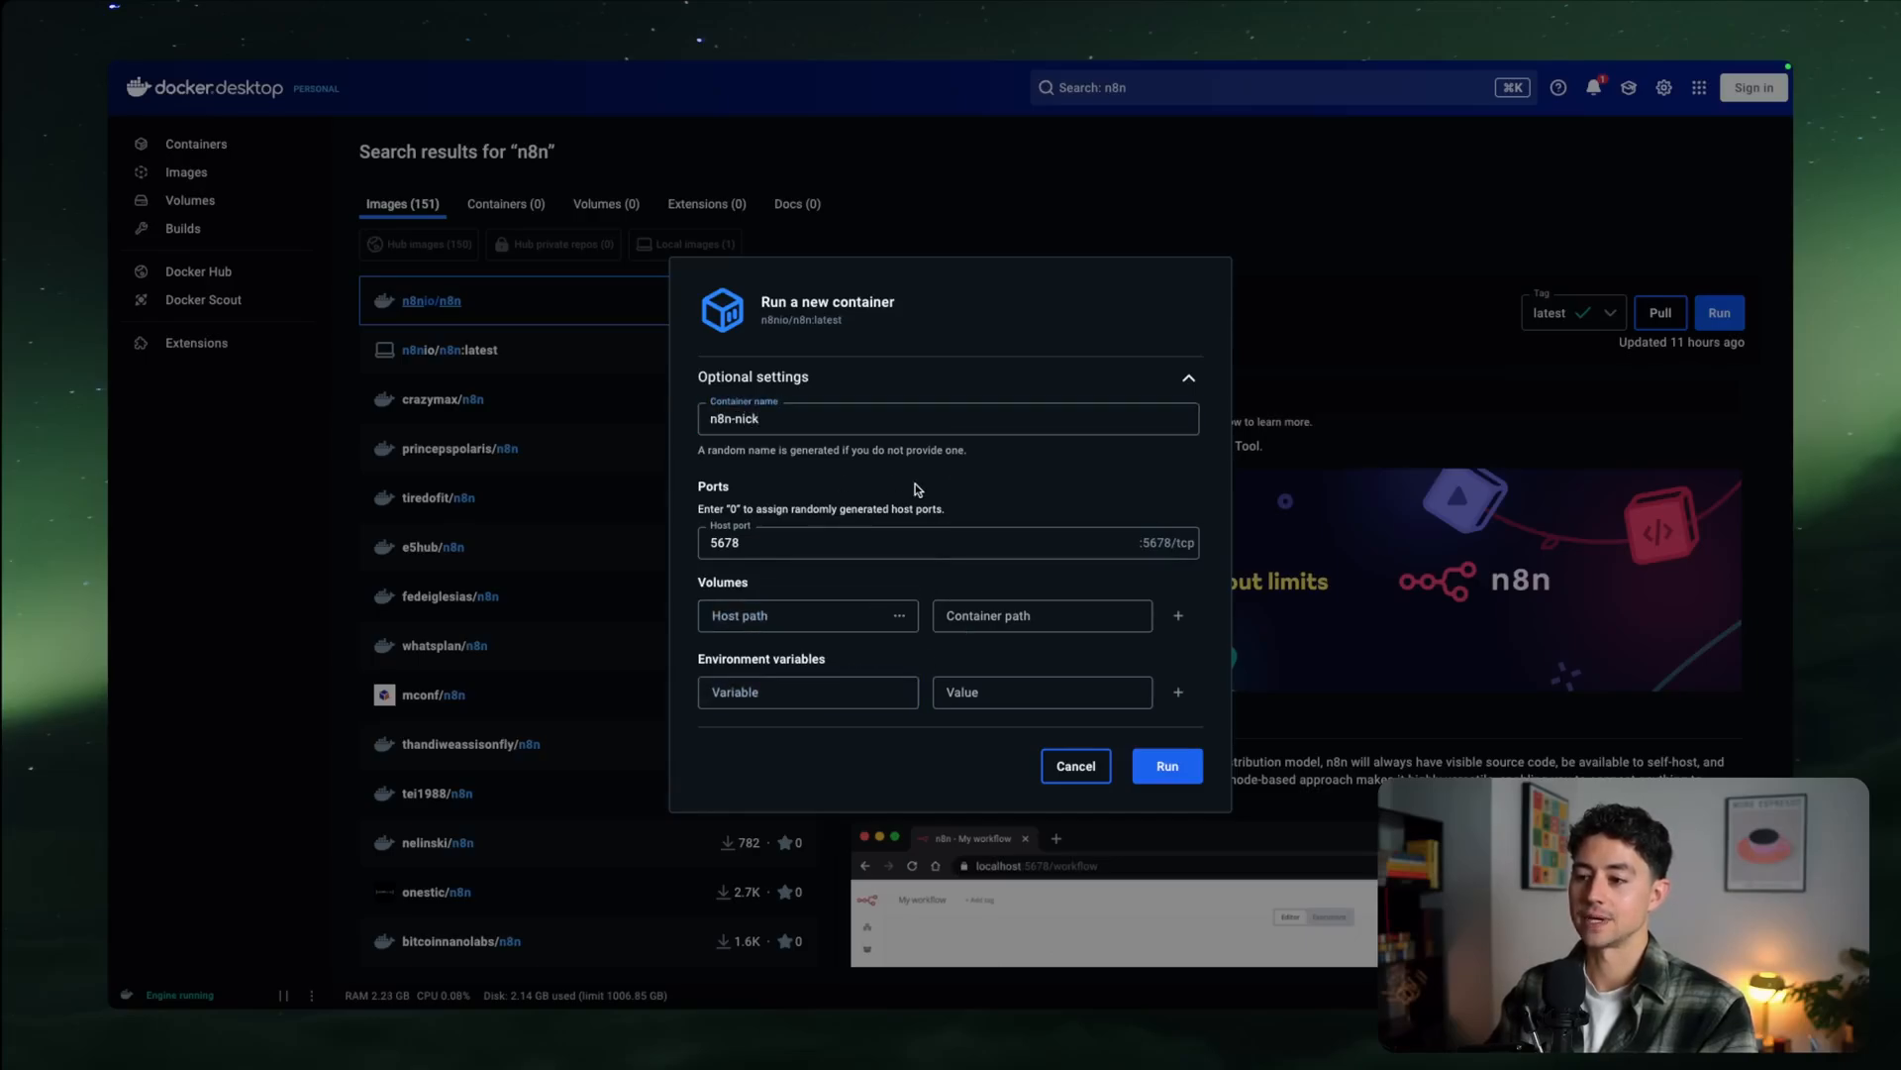
{"action": "left_click", "coordinate": [1167, 765]}
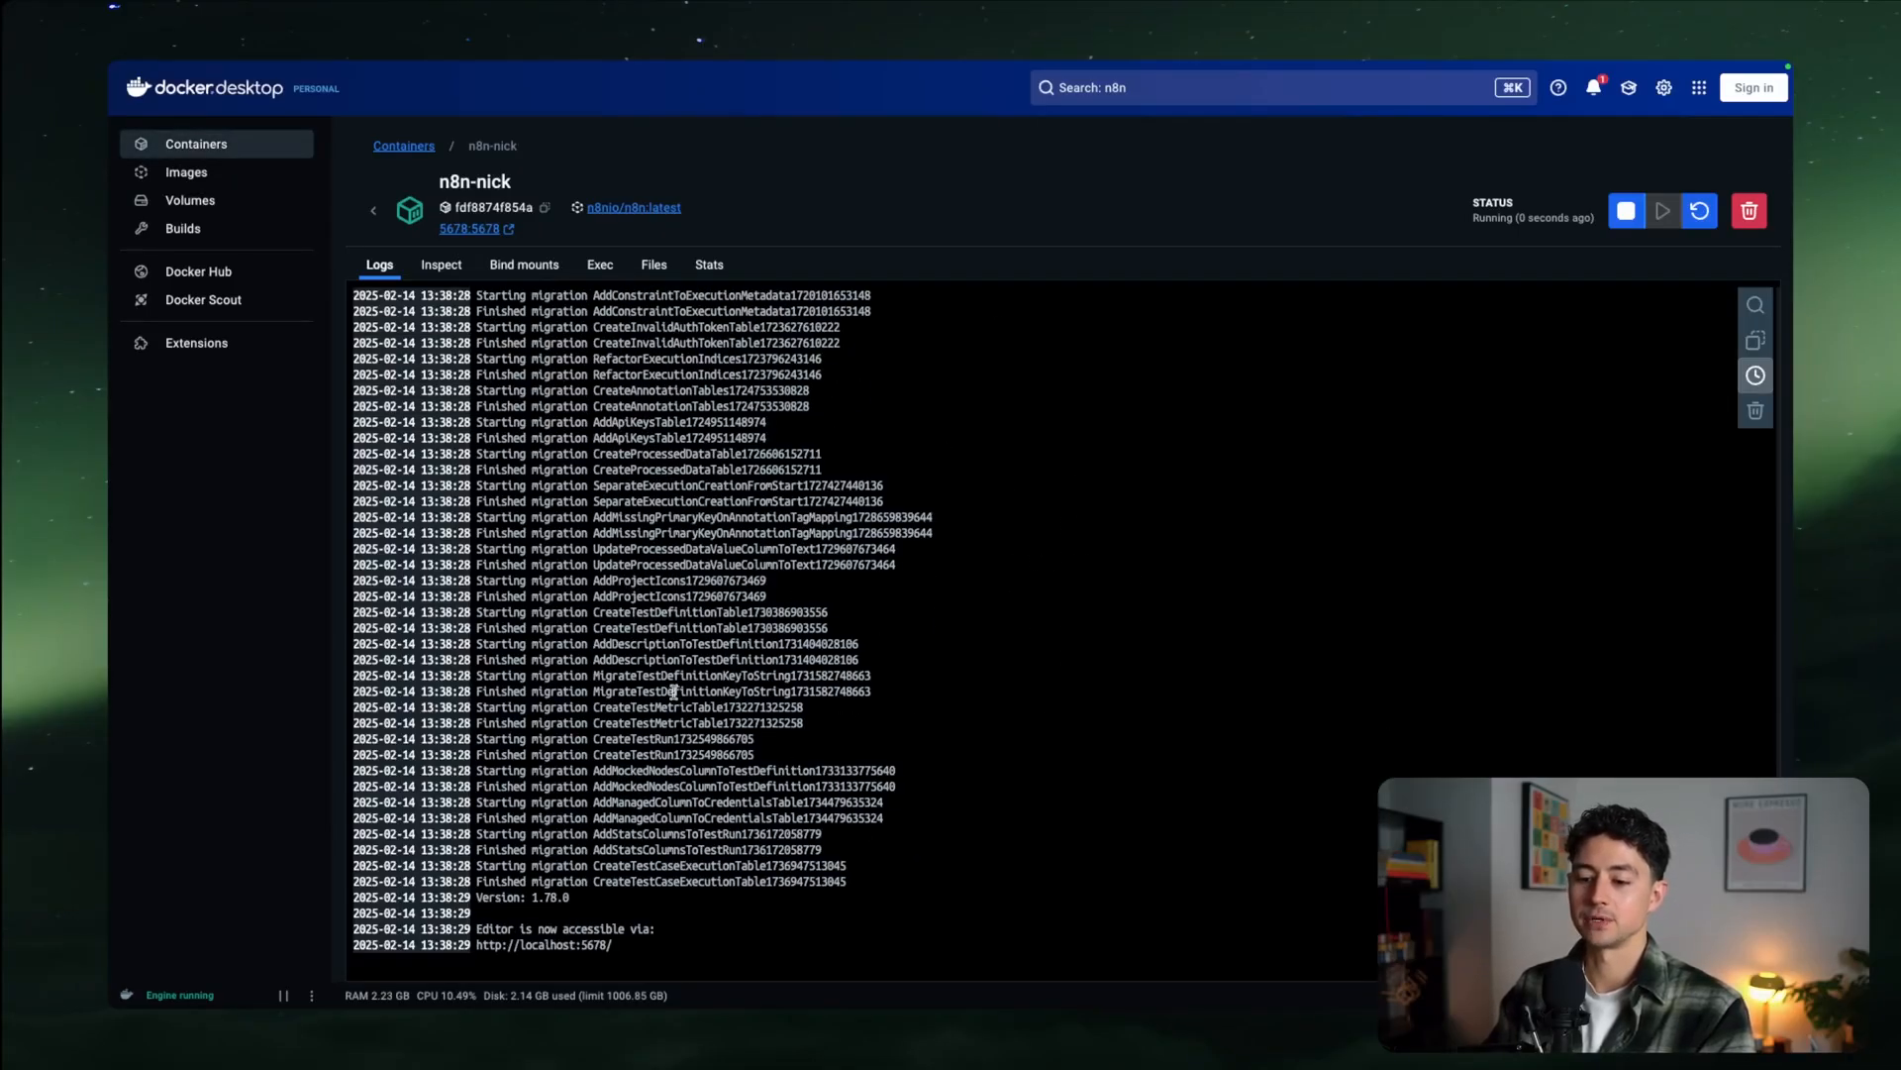
{"action": "left_click", "coordinate": [515, 943]}
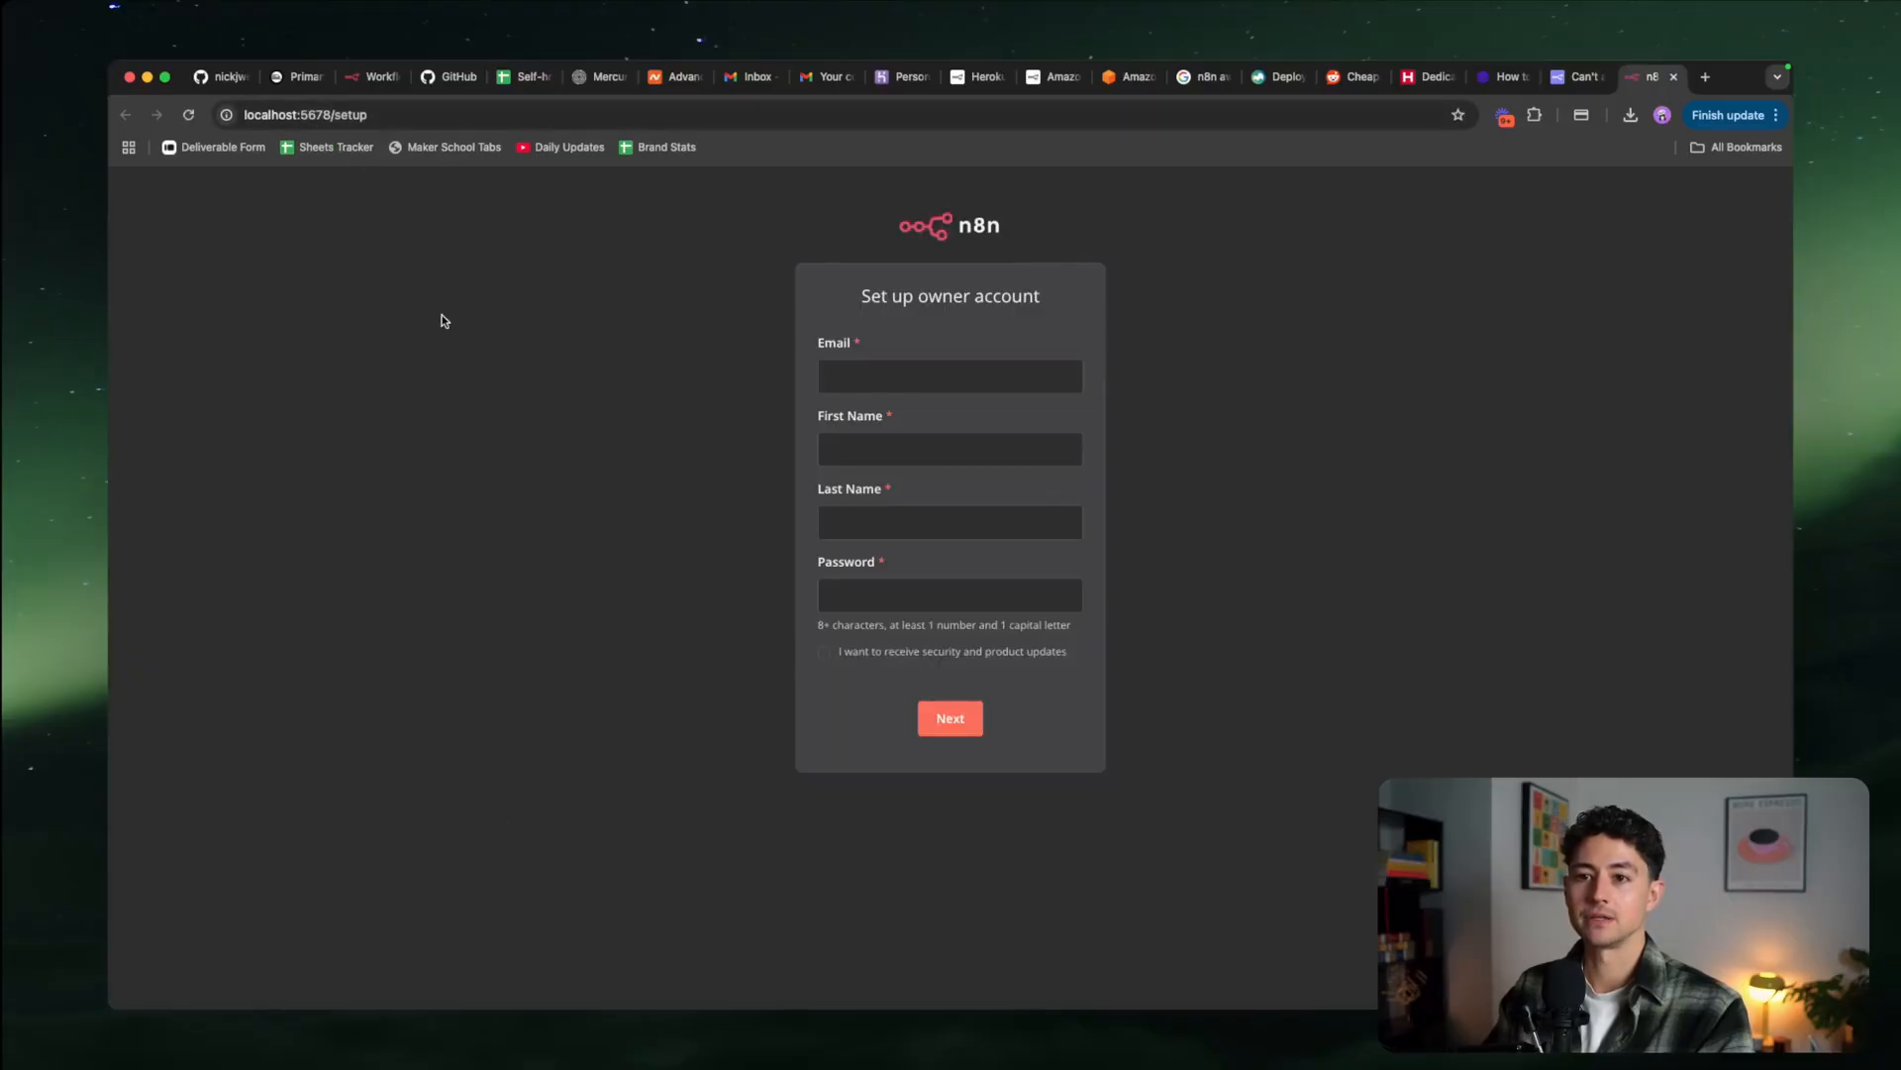
- Create the n8n owner account with an email, first name, last name and password
{"action": "left_click", "coordinate": [895, 377]}
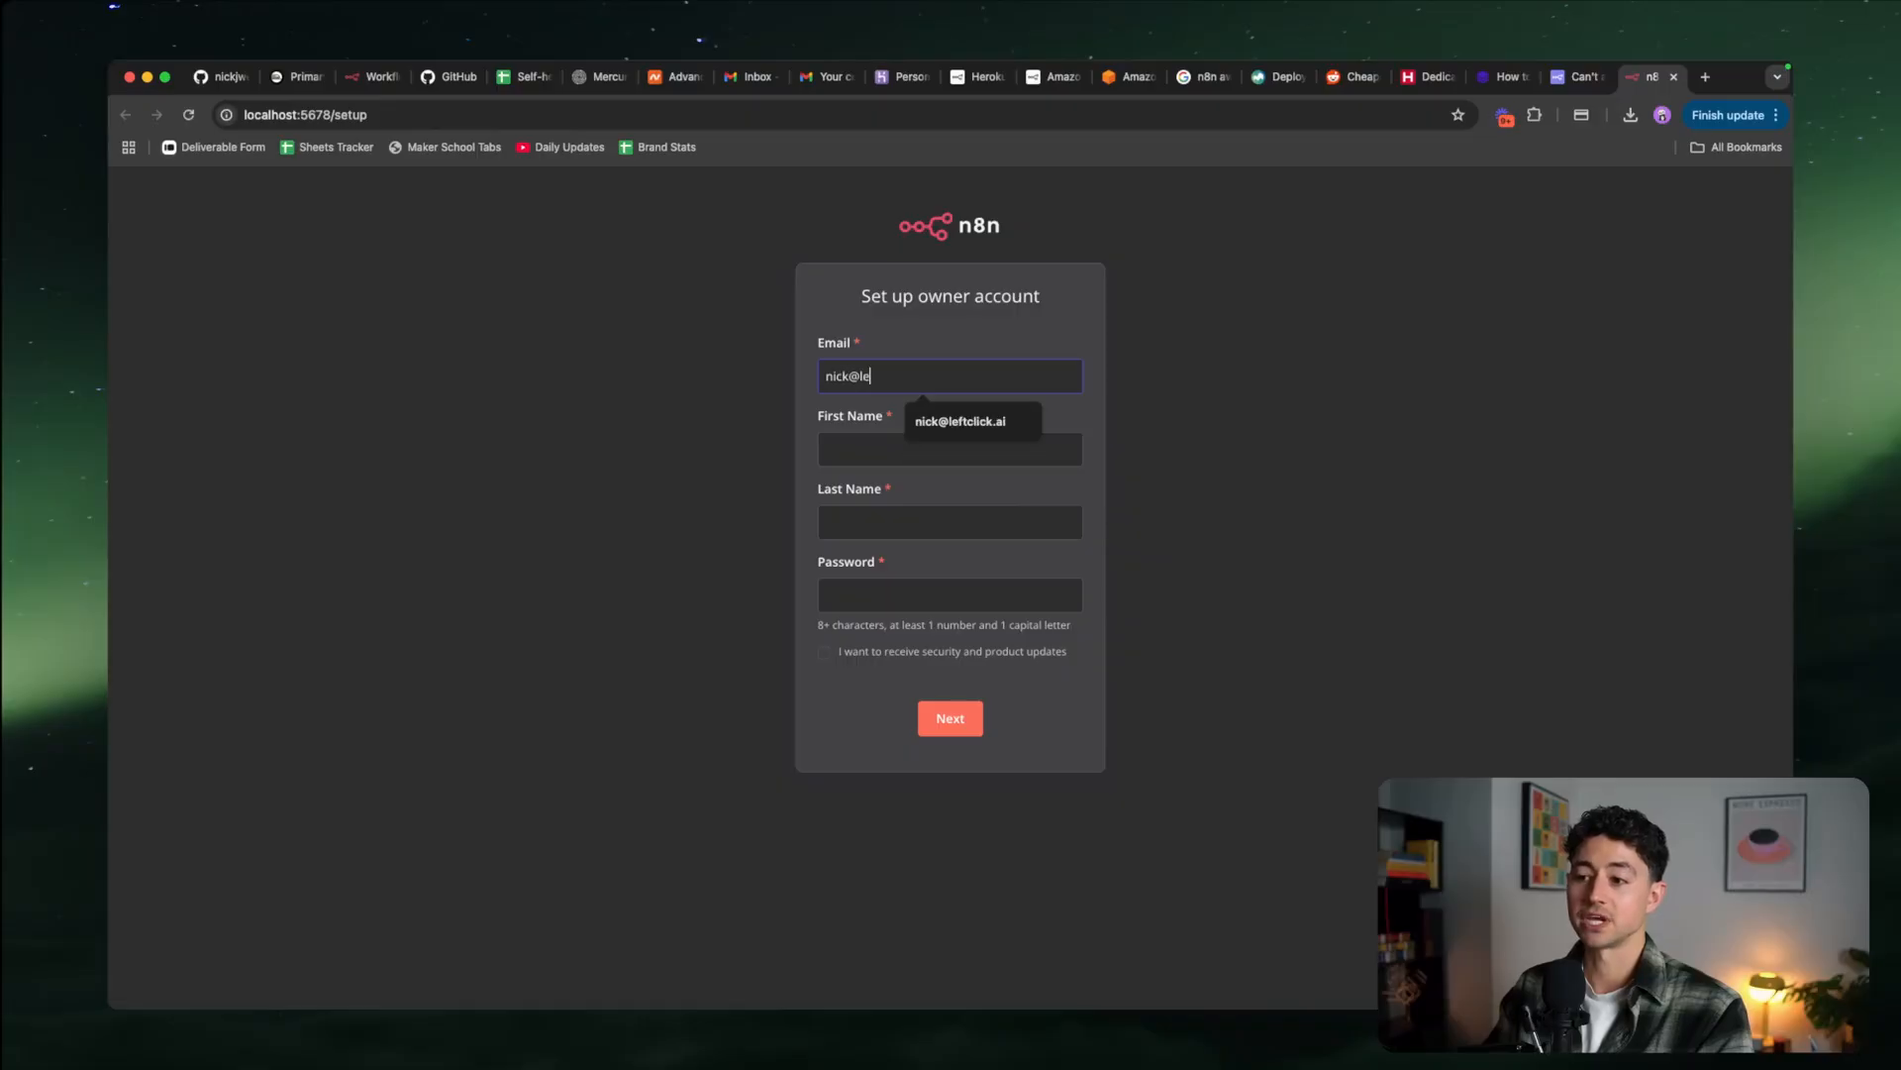
{"action": "key", "text": "Tab"}
{"action": "type", "text": "Nickolas"}
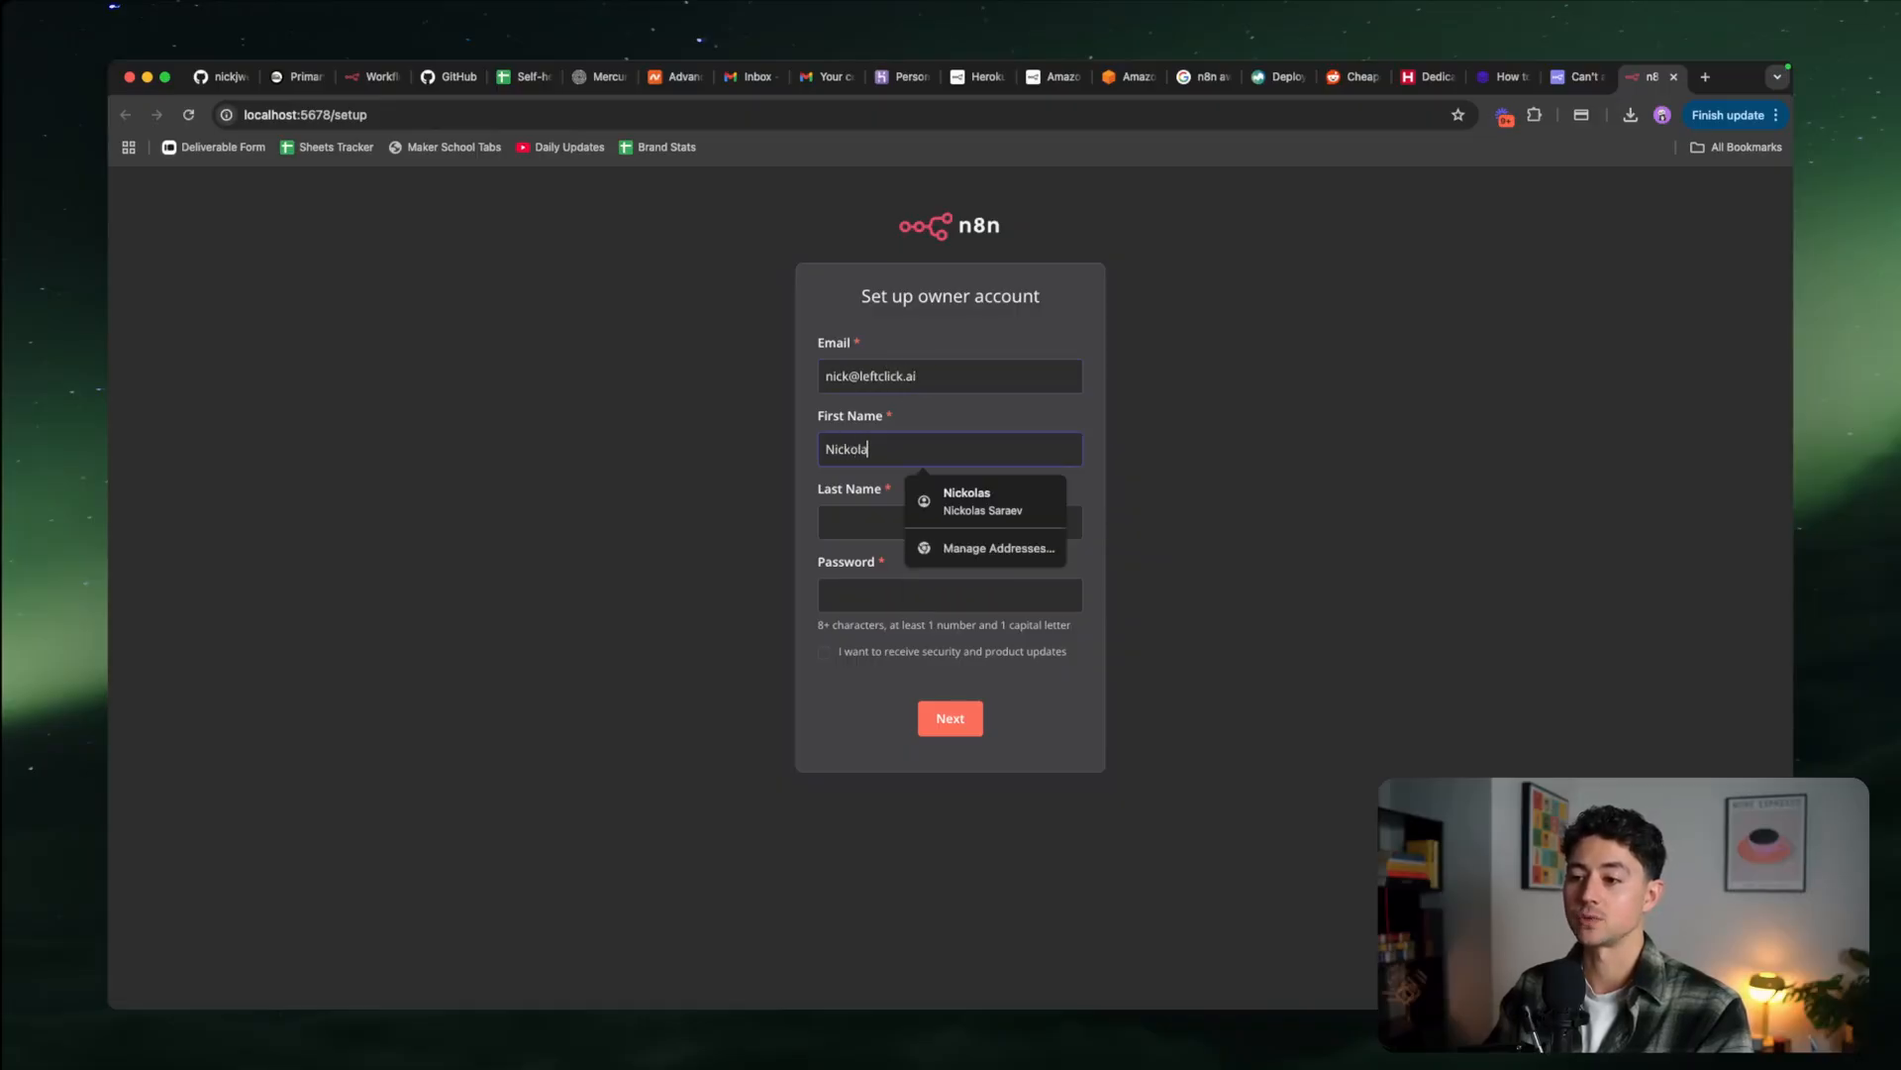
{"action": "key", "text": "Tab"}
{"action": "type", "text": "S"}
{"action": "key", "text": "Tab"}
{"action": "type", "text": "•••••••••"}
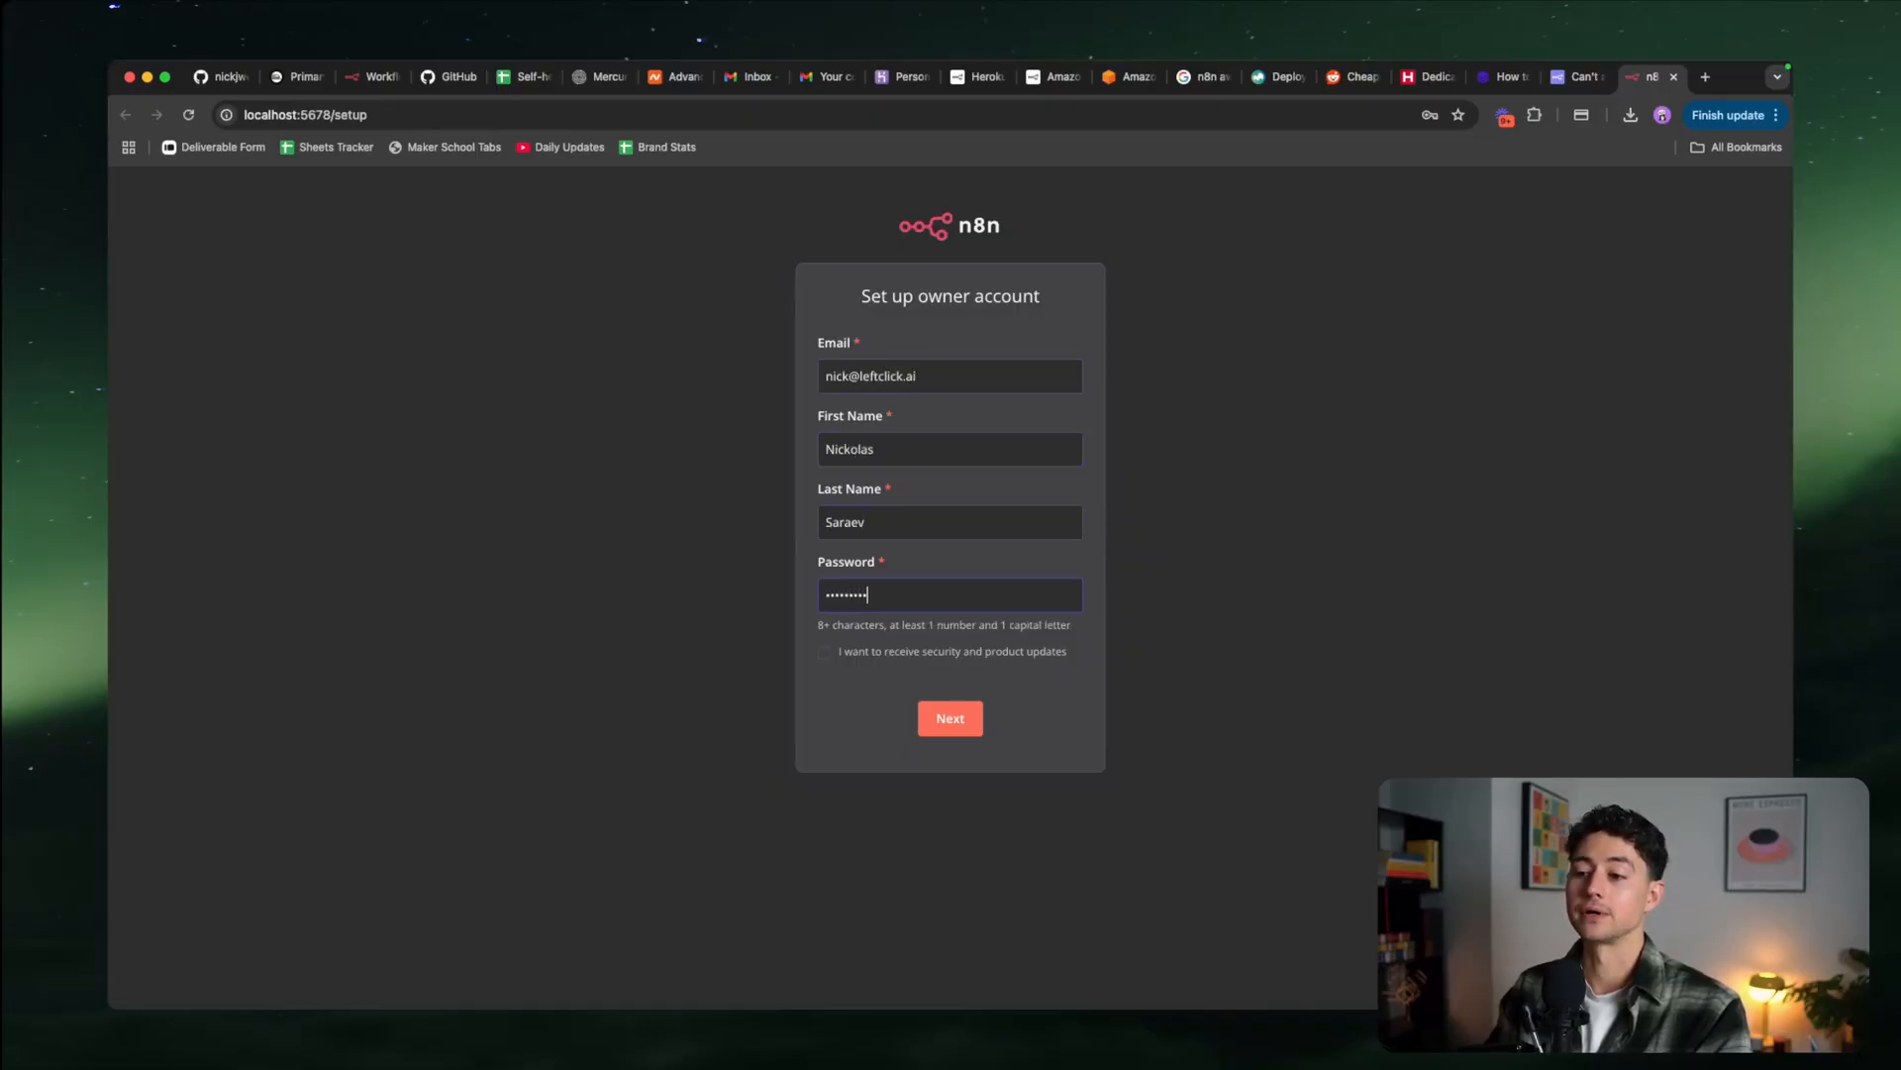
{"action": "type", "text": "••"}
{"action": "left_click", "coordinate": [941, 719]}
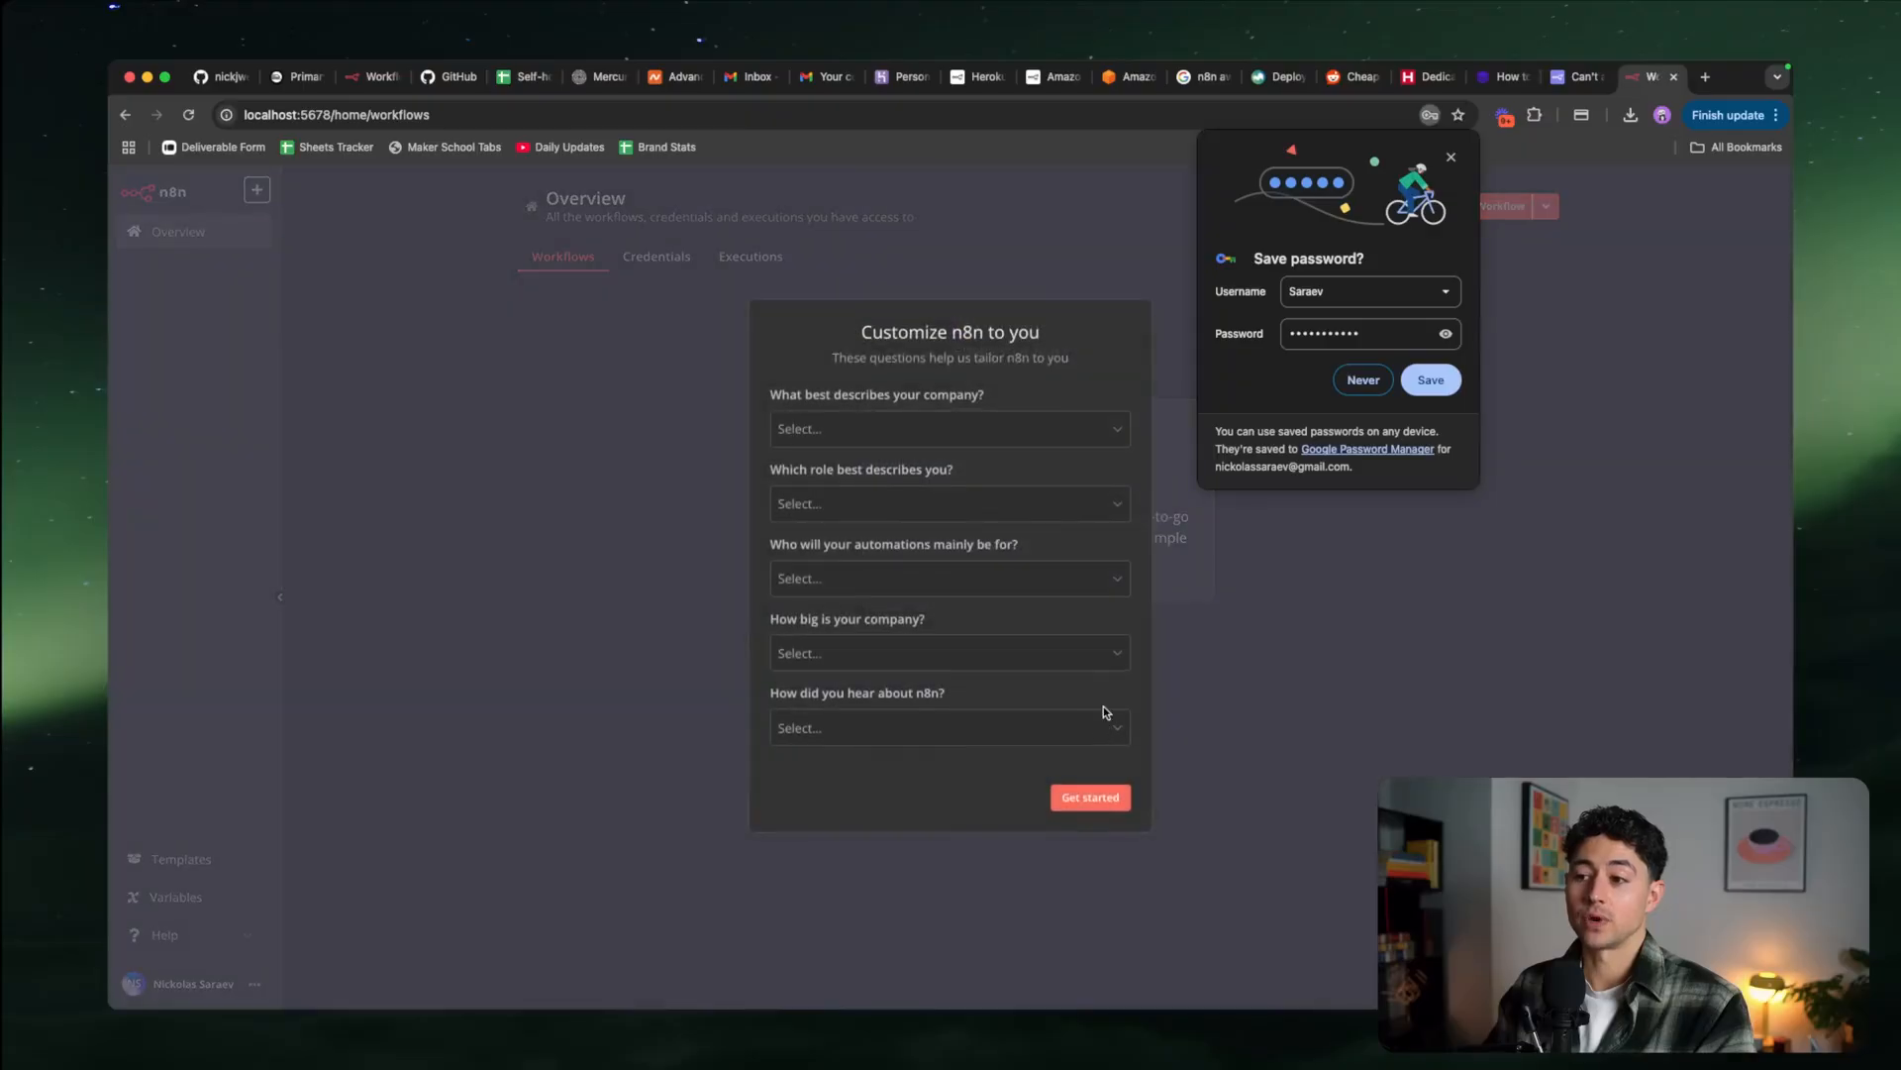
- Answer the survey: Software as a service company, Business Owner role, automations for Myself
{"action": "left_click", "coordinate": [989, 429]}
{"action": "left_click", "coordinate": [975, 473]}
{"action": "left_click", "coordinate": [968, 506]}
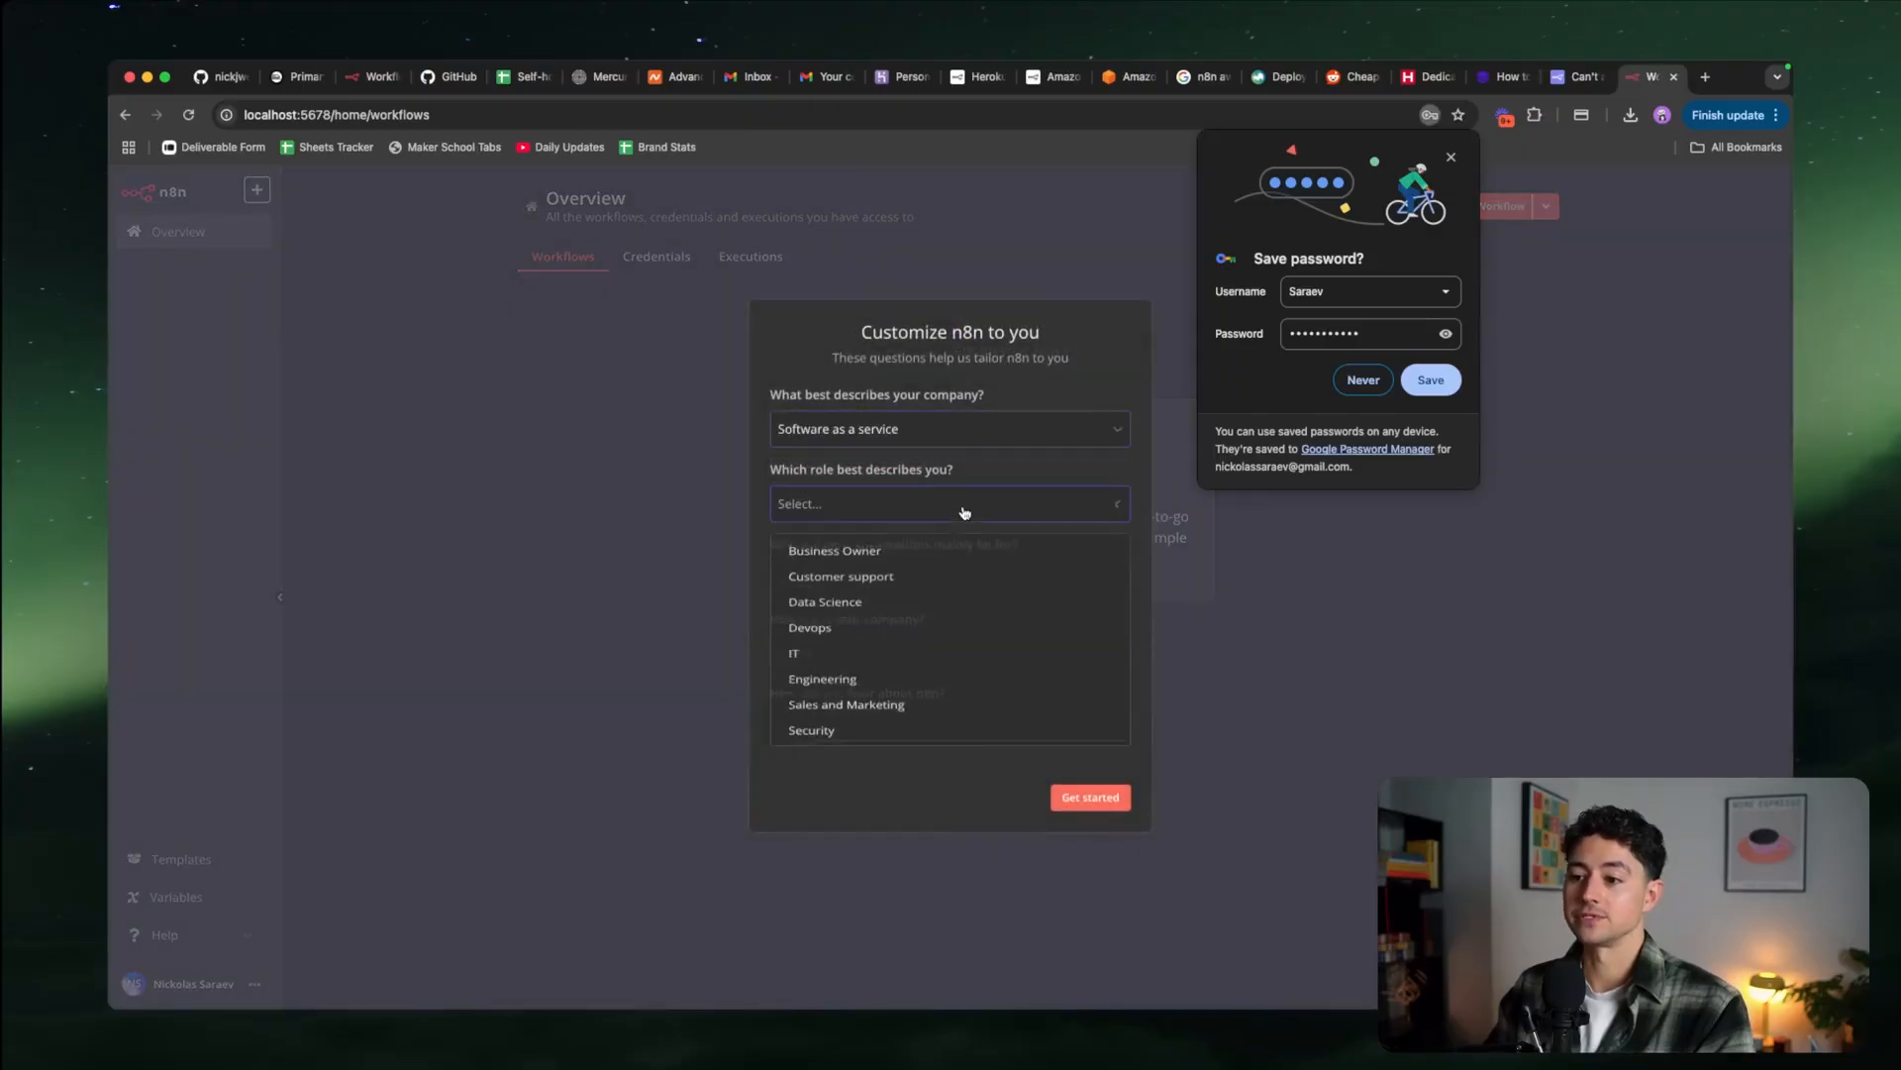
{"action": "left_click", "coordinate": [951, 545]}
{"action": "left_click", "coordinate": [949, 579]}
{"action": "left_click", "coordinate": [948, 581]}
- Finish the survey with Less than 20 people and Google, skip the licence offer, decline password saving
{"action": "left_click", "coordinate": [948, 581]}
{"action": "left_click", "coordinate": [925, 626]}
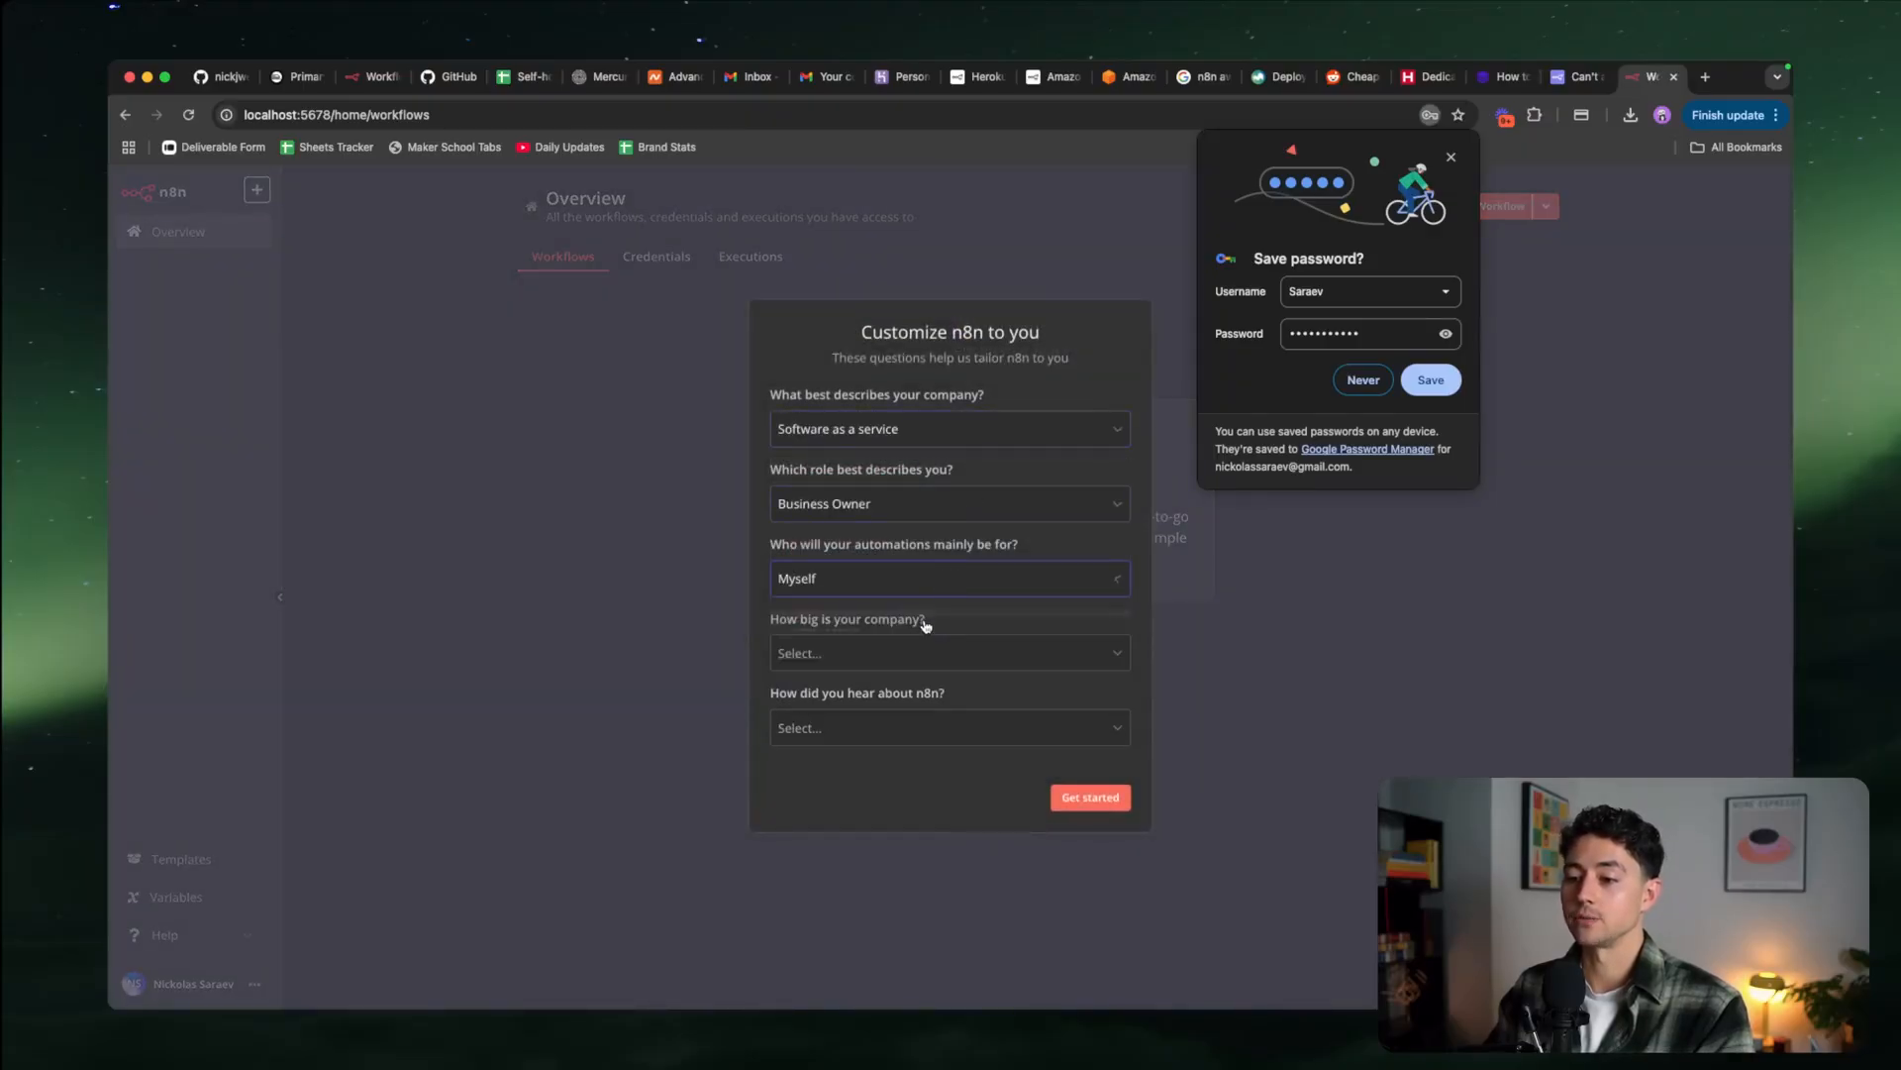
{"action": "left_click", "coordinate": [931, 655]}
{"action": "left_click", "coordinate": [919, 702]}
{"action": "left_click", "coordinate": [921, 729]}
{"action": "left_click", "coordinate": [951, 774]}
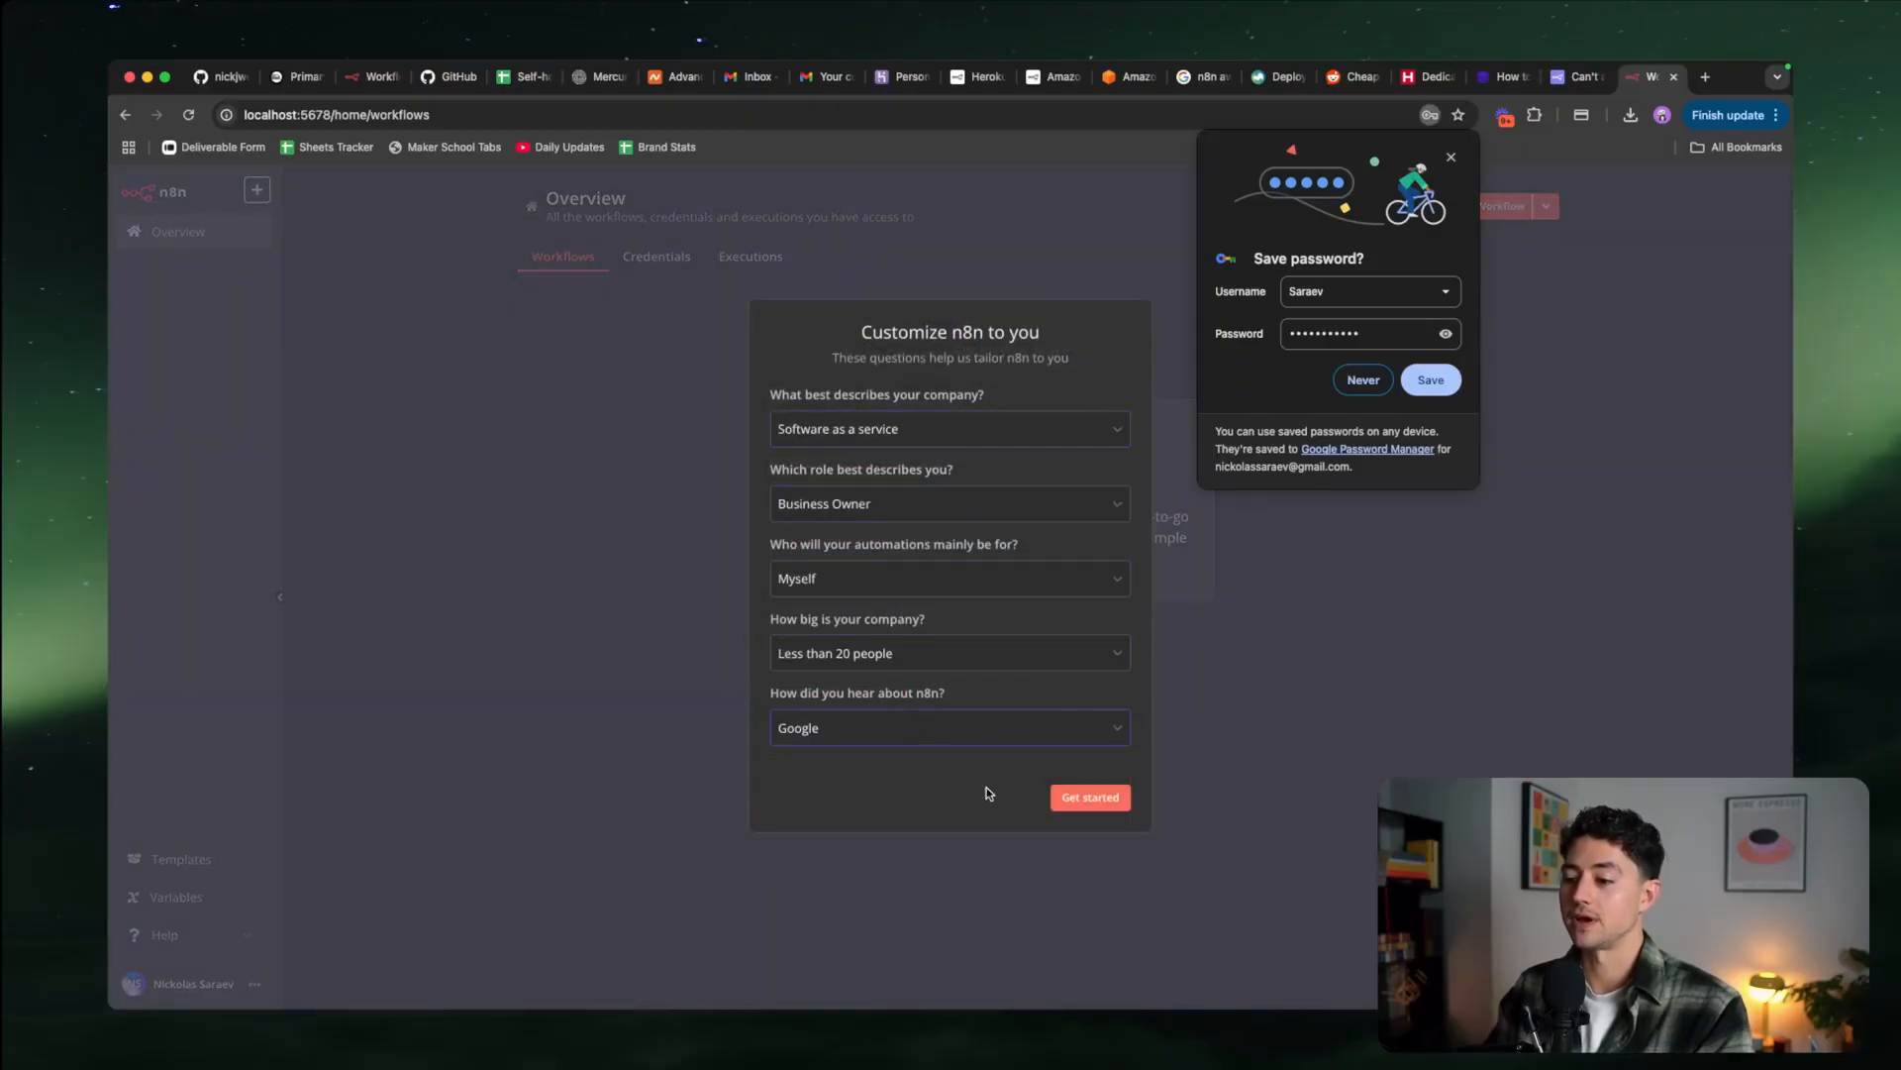
{"action": "left_click", "coordinate": [1055, 797]}
{"action": "left_click", "coordinate": [762, 780]}
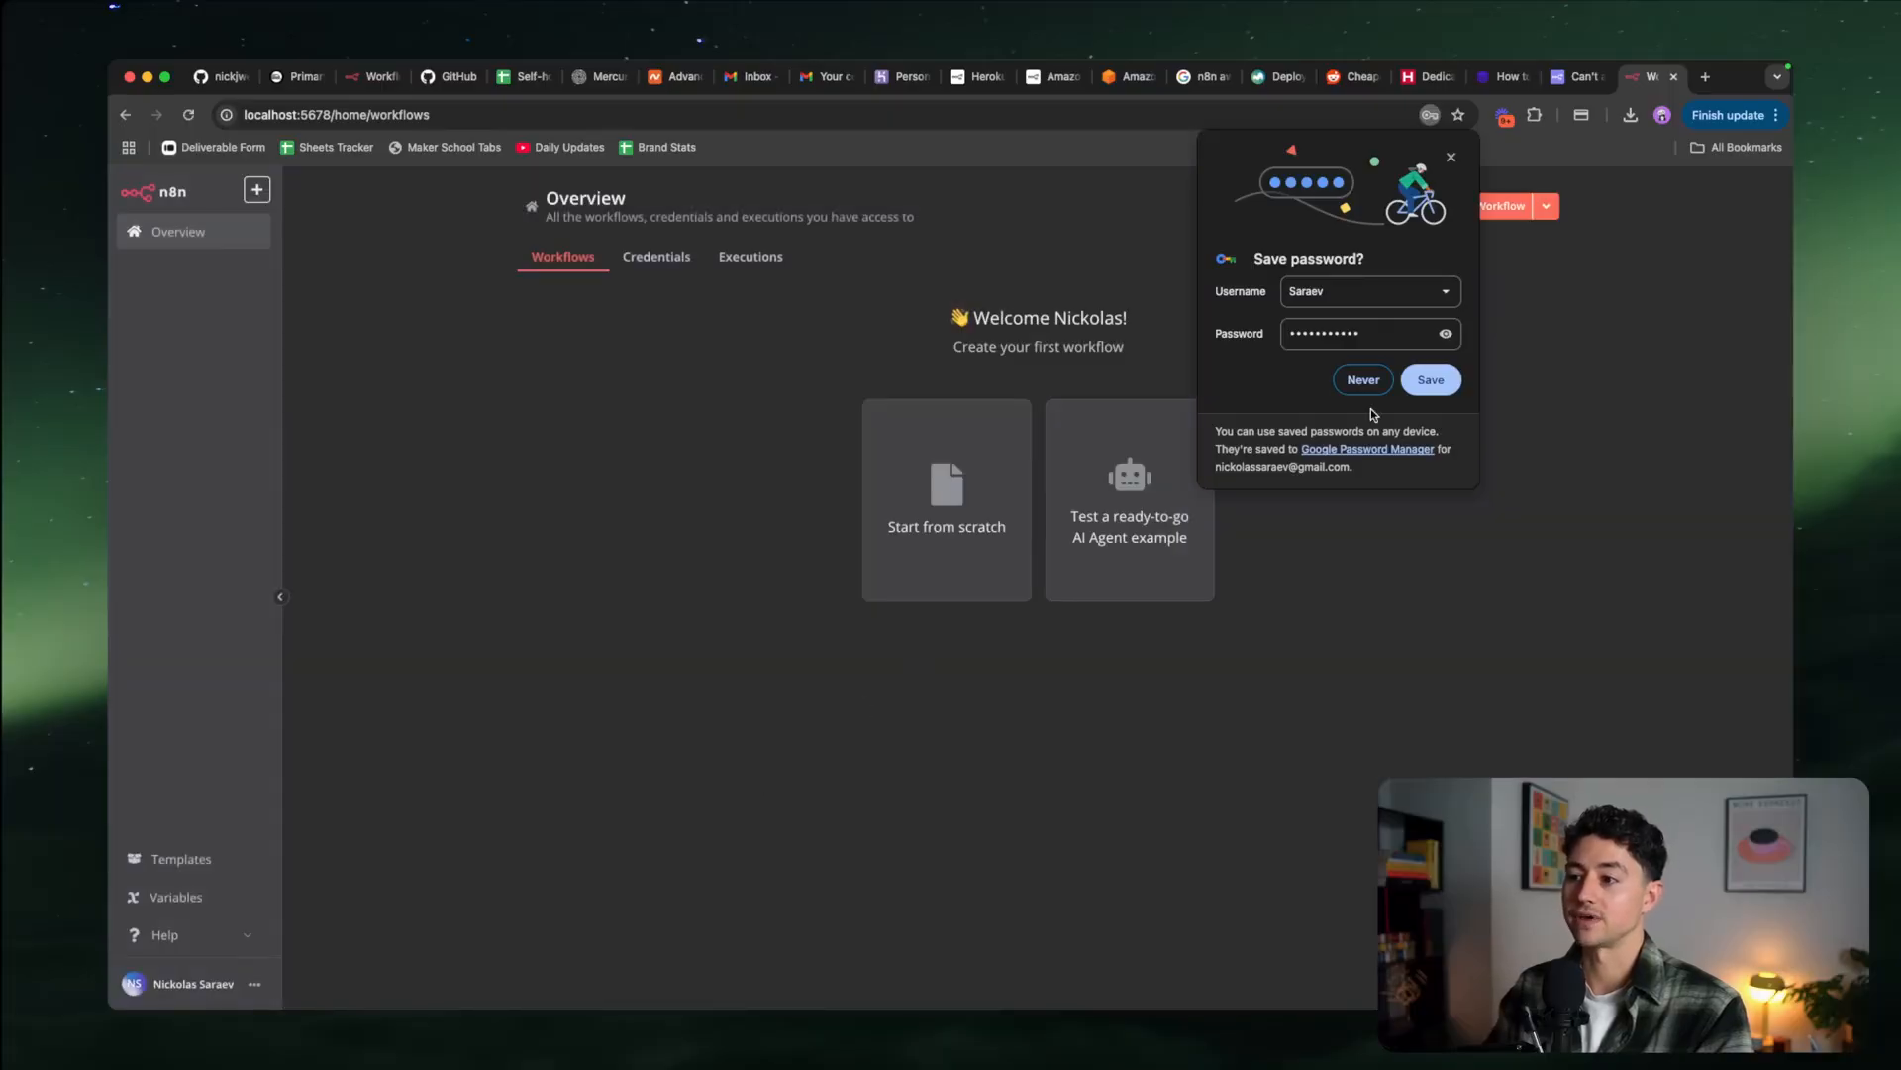
{"action": "left_click", "coordinate": [1364, 379]}
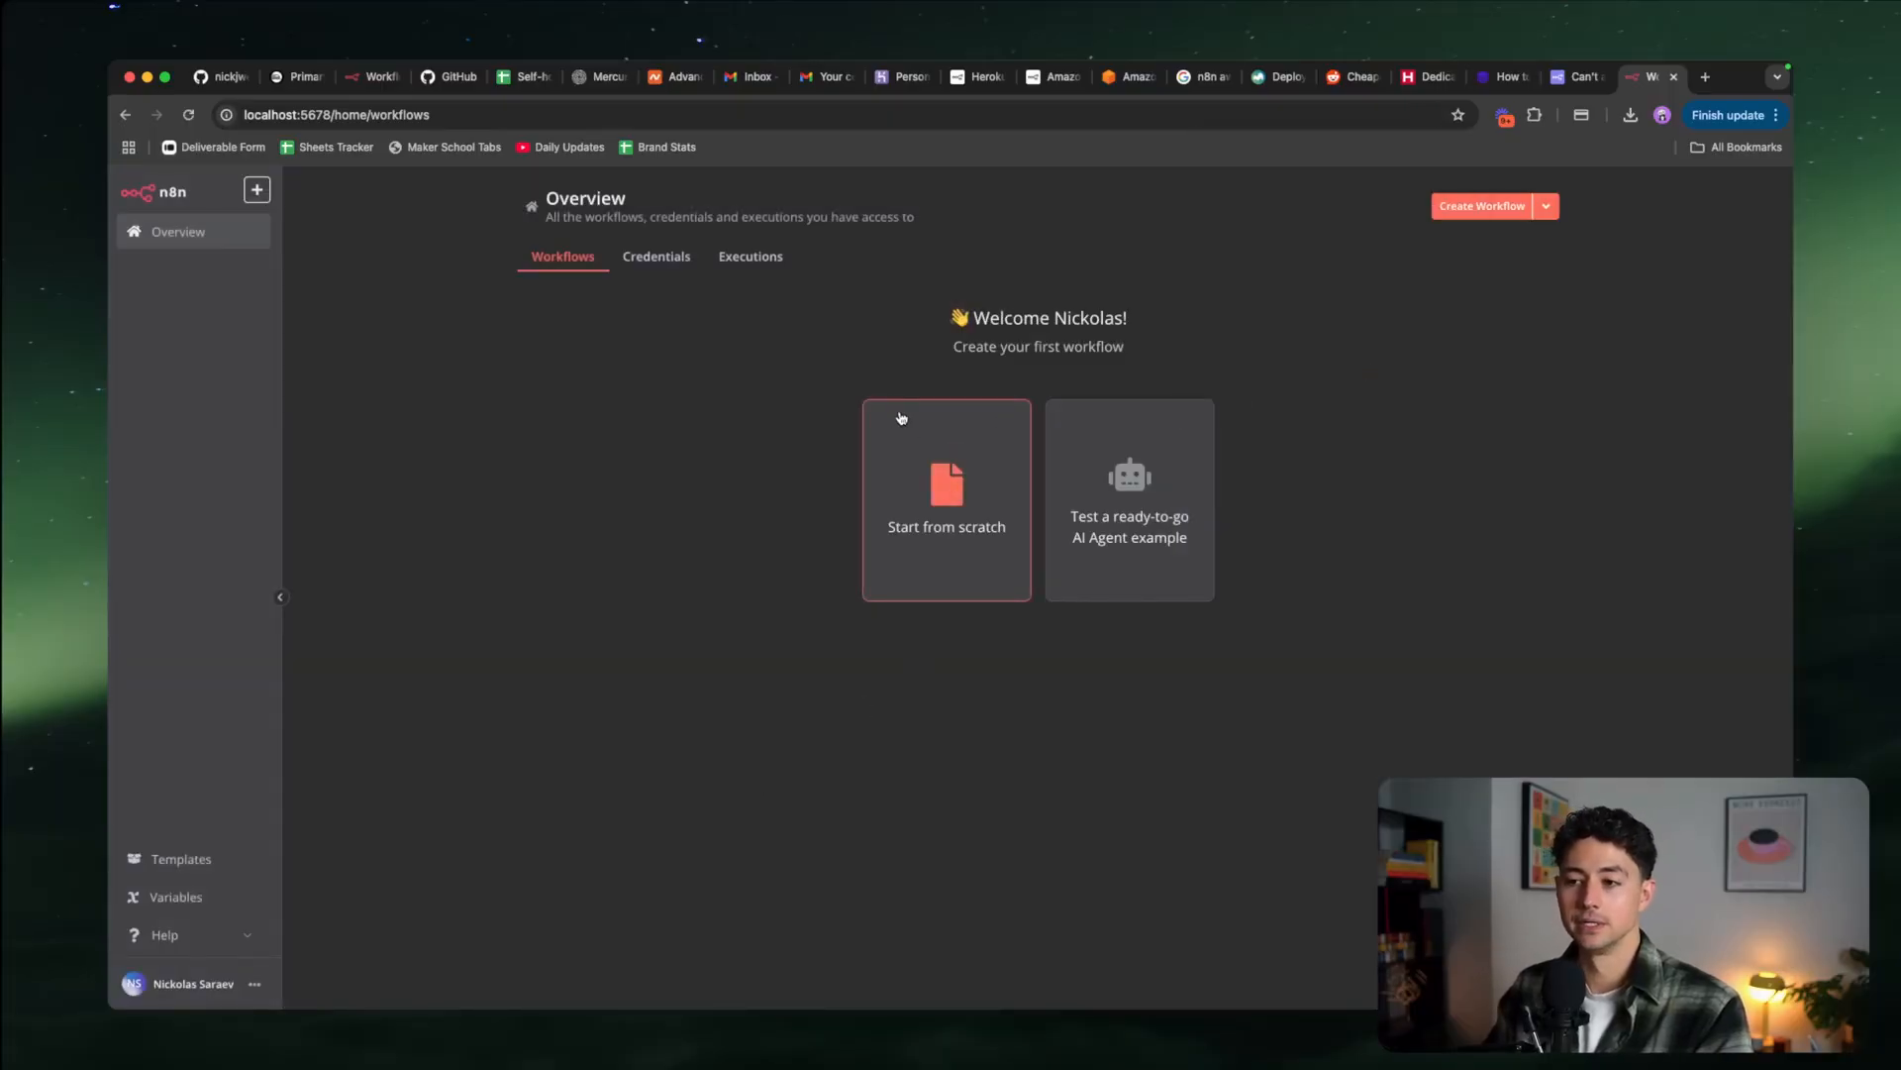
- Start a blank workflow from scratch and browse the trigger list without choosing one
{"action": "left_click", "coordinate": [911, 455]}
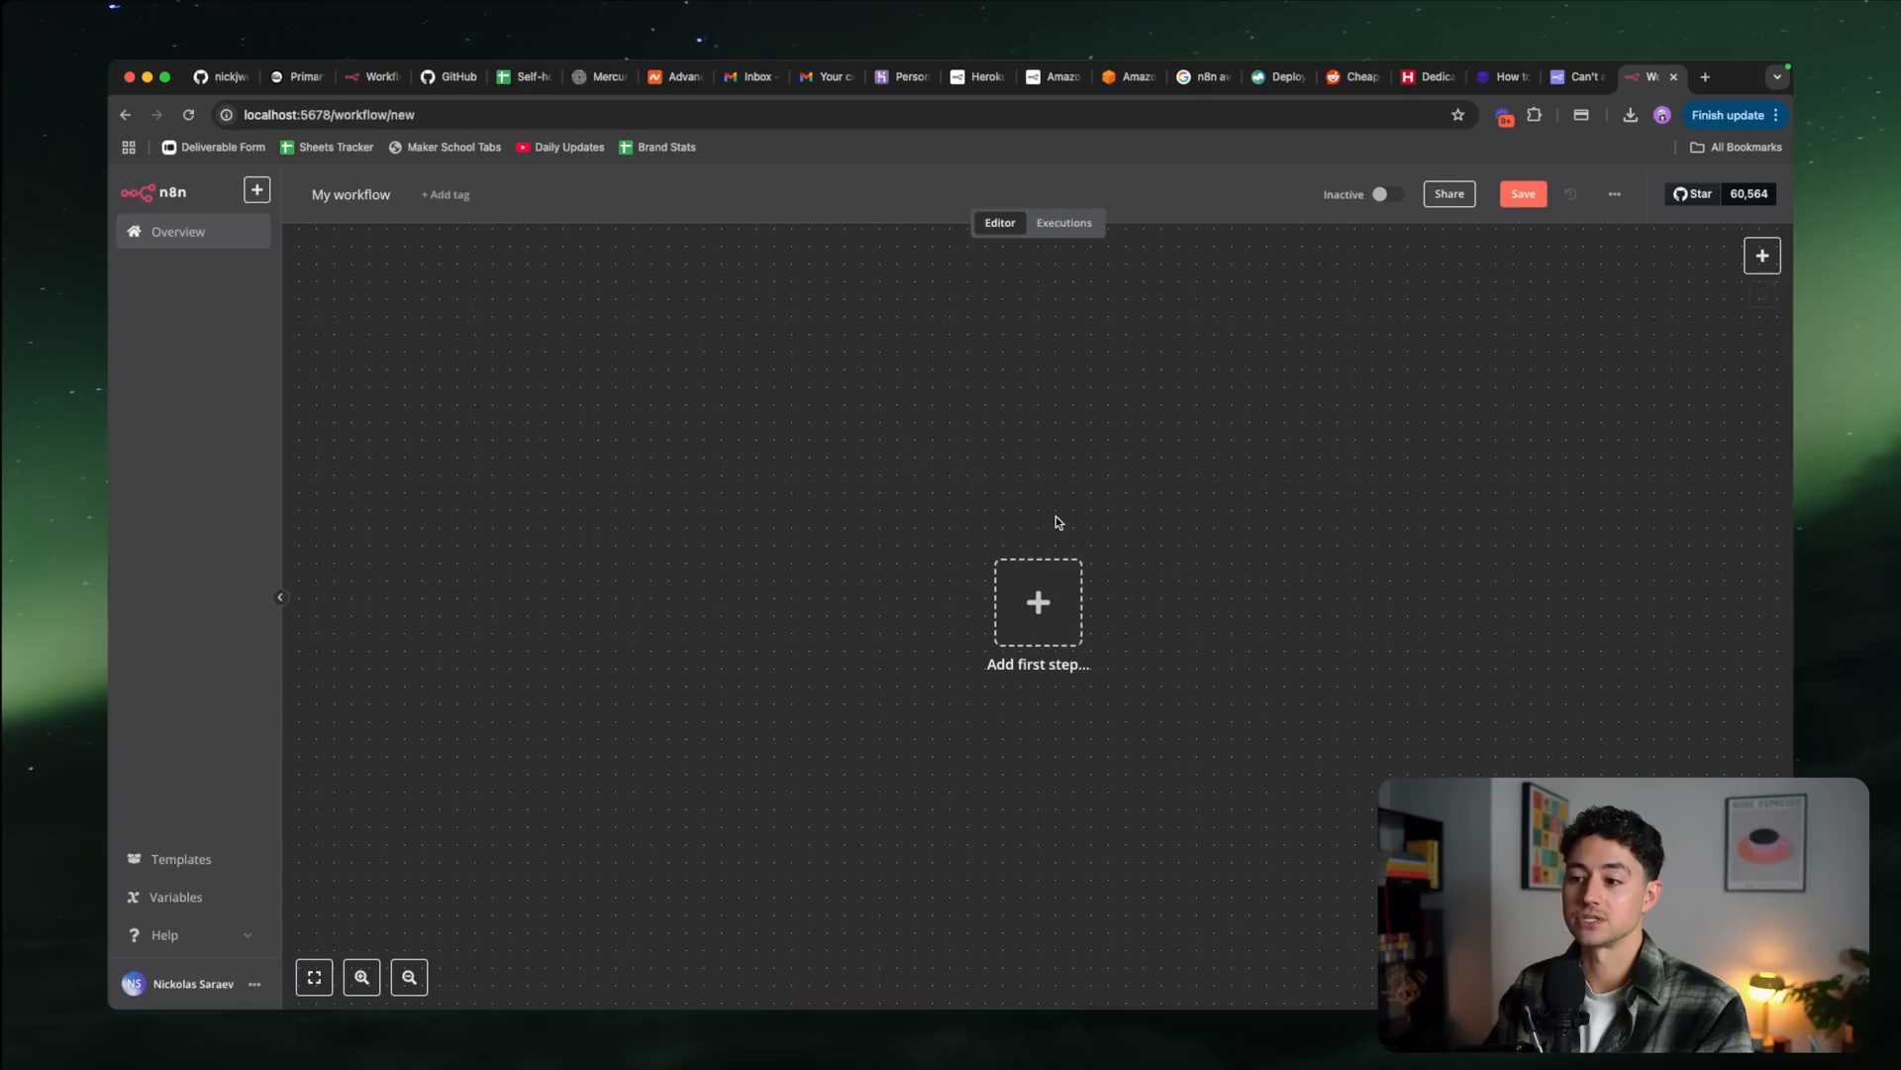
{"action": "scroll", "coordinate": [1056, 525], "scroll_direction": "right", "scroll_amount": 1}
{"action": "scroll", "coordinate": [936, 574], "scroll_direction": "up", "scroll_amount": 3}
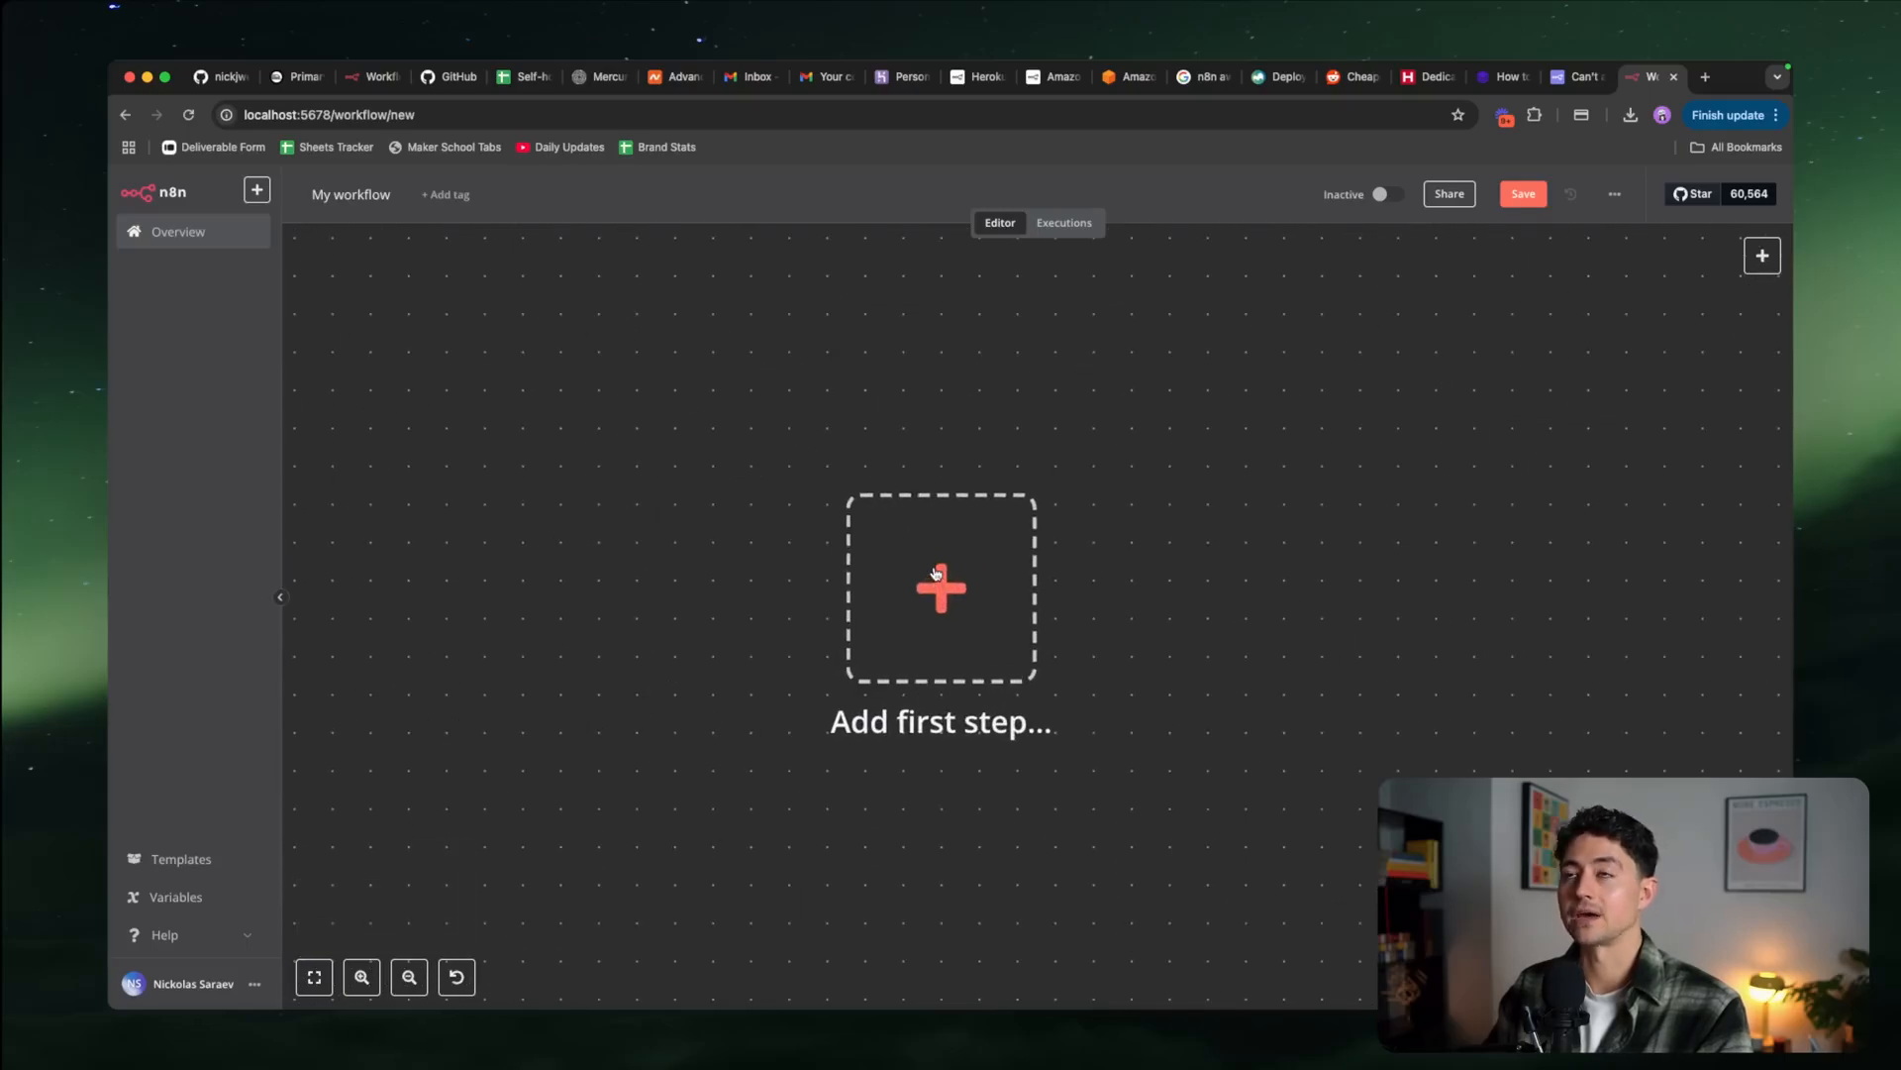
{"action": "left_click", "coordinate": [921, 628]}
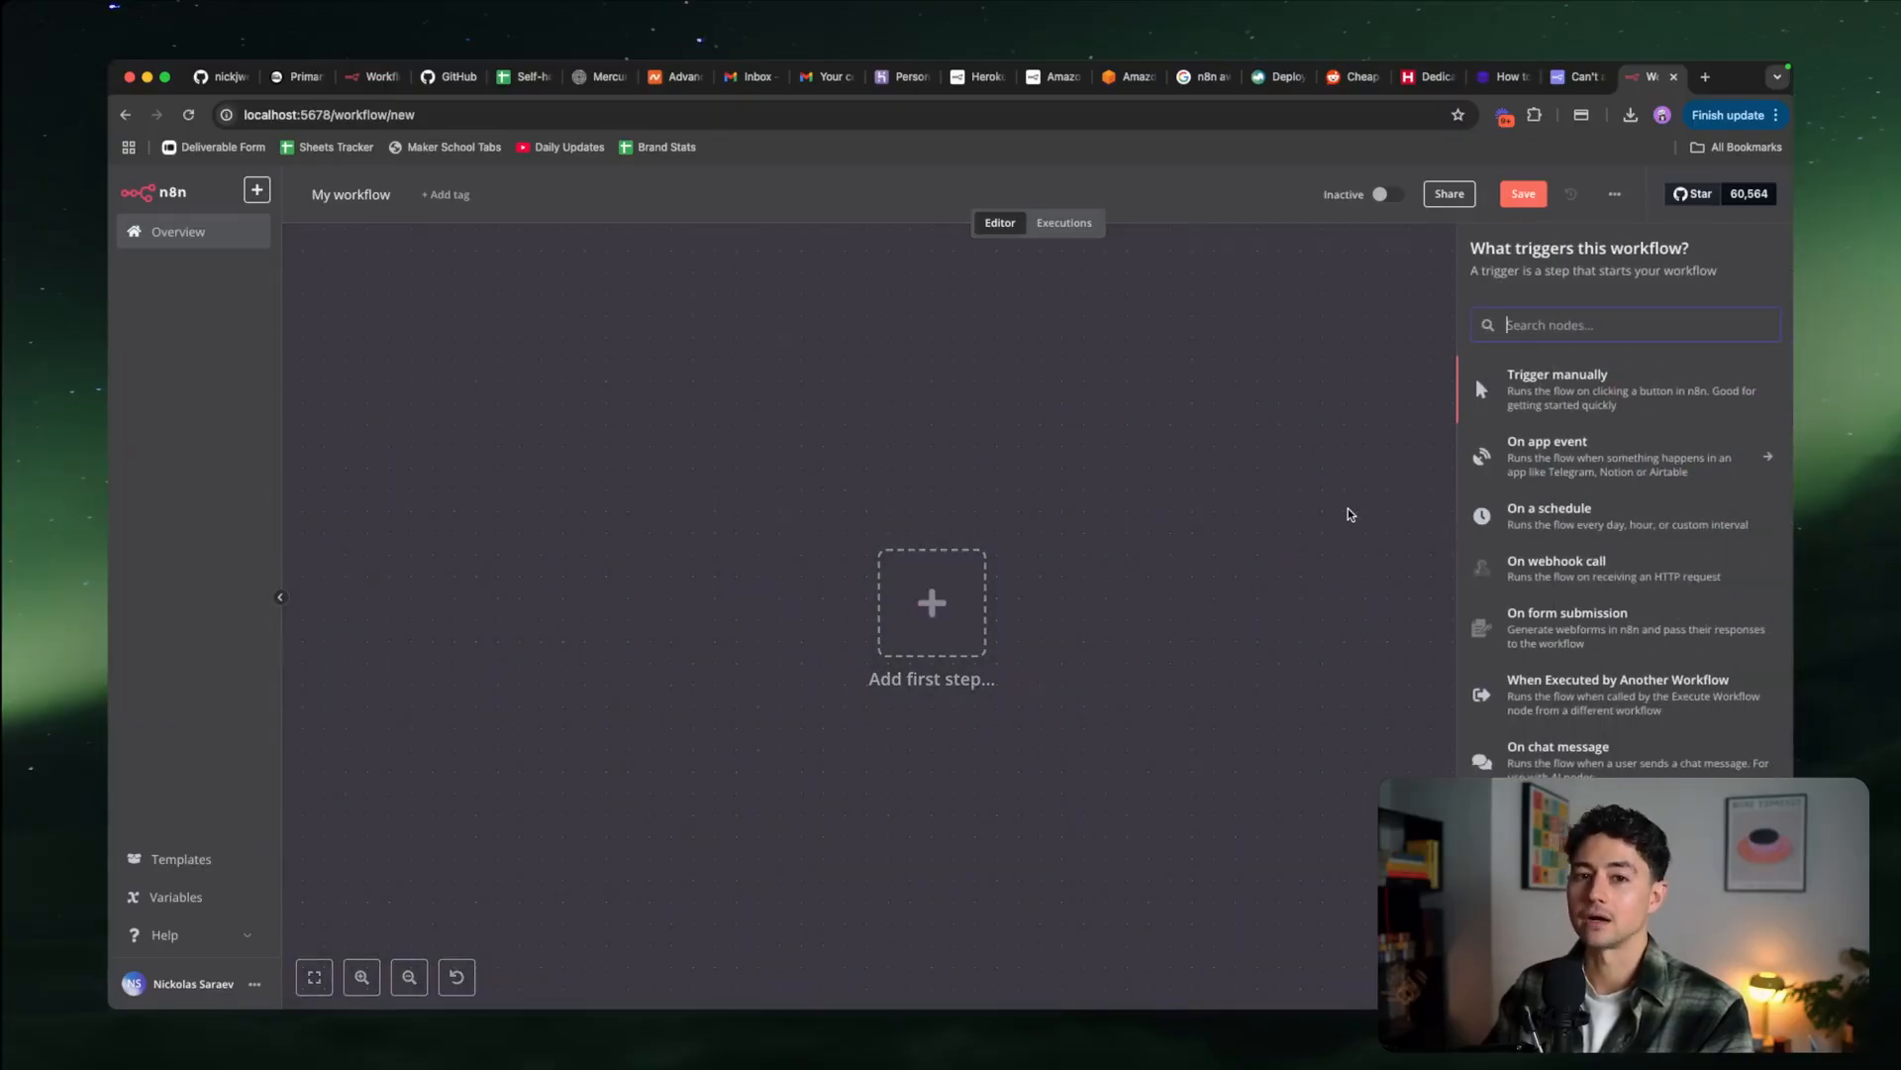
{"action": "left_click", "coordinate": [1228, 529]}
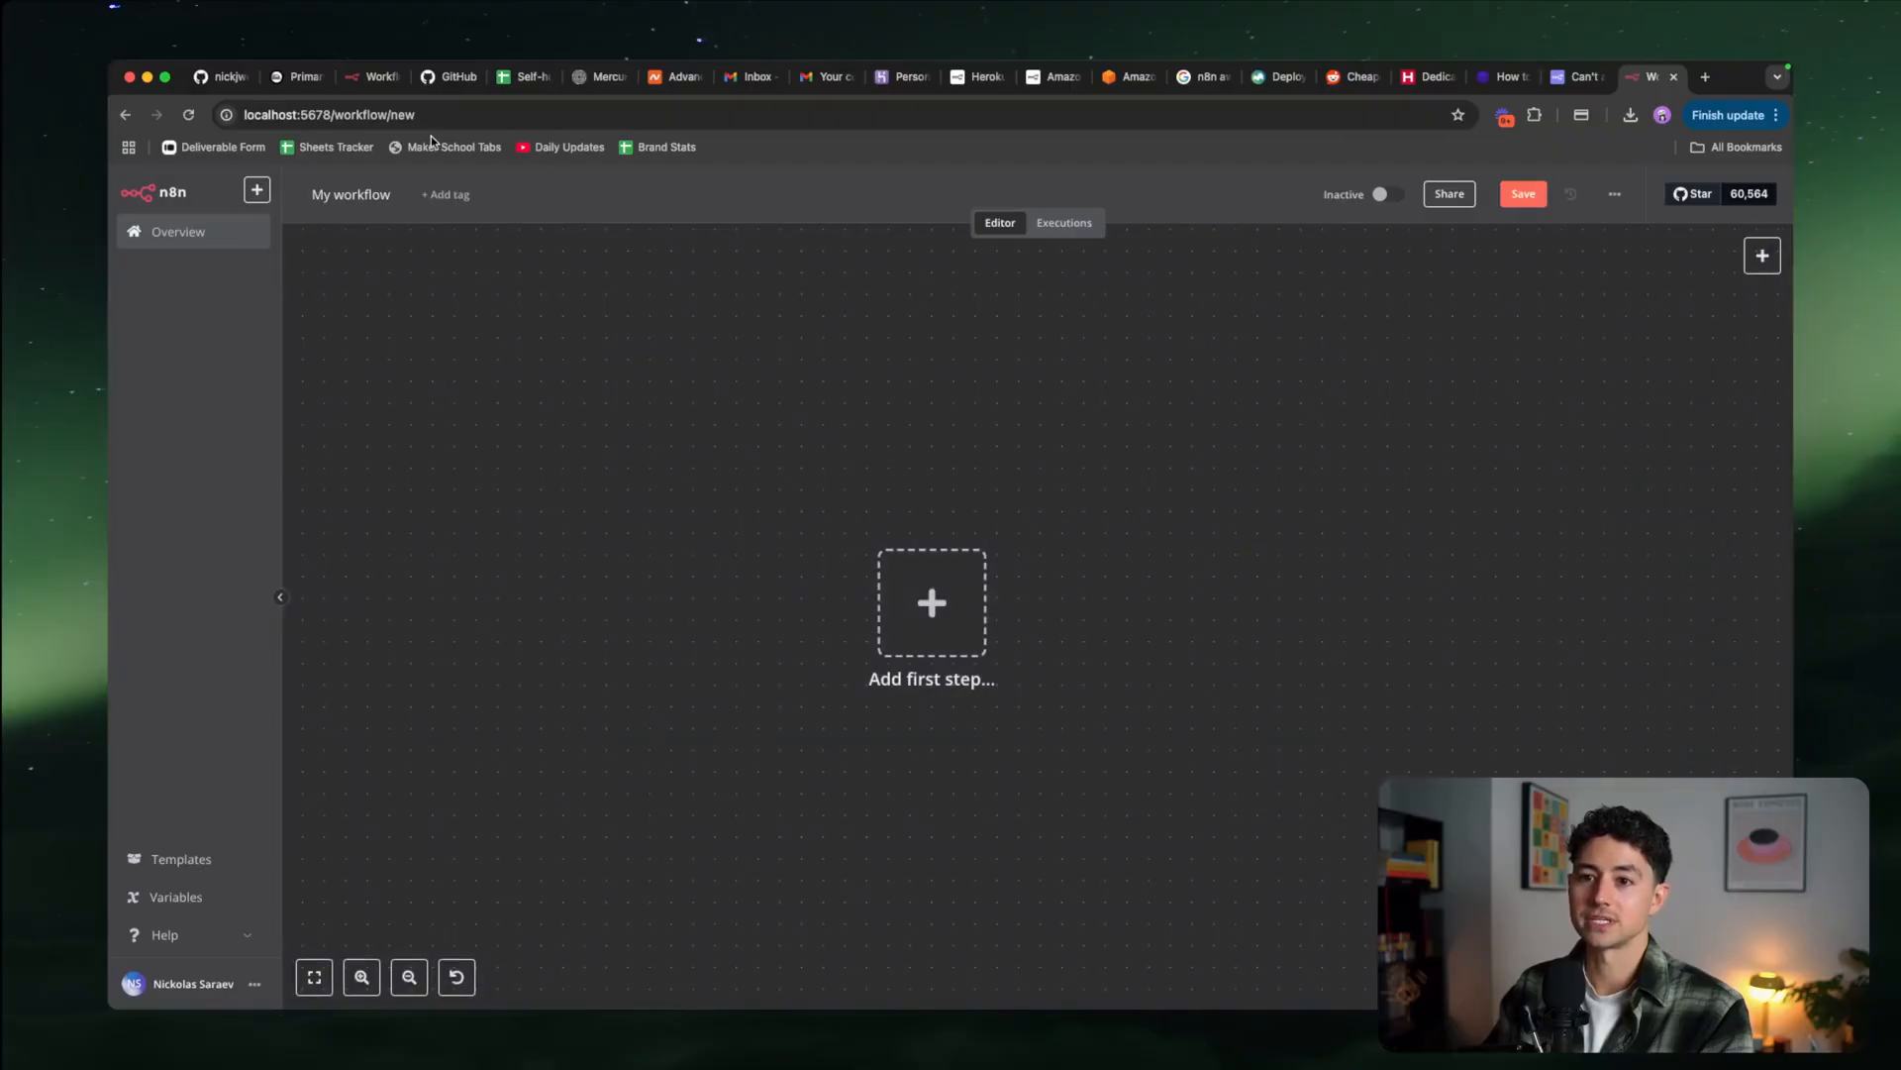
- Highlight the localhost:5678 host and port in the browser address bar
{"action": "left_click", "coordinate": [247, 117]}
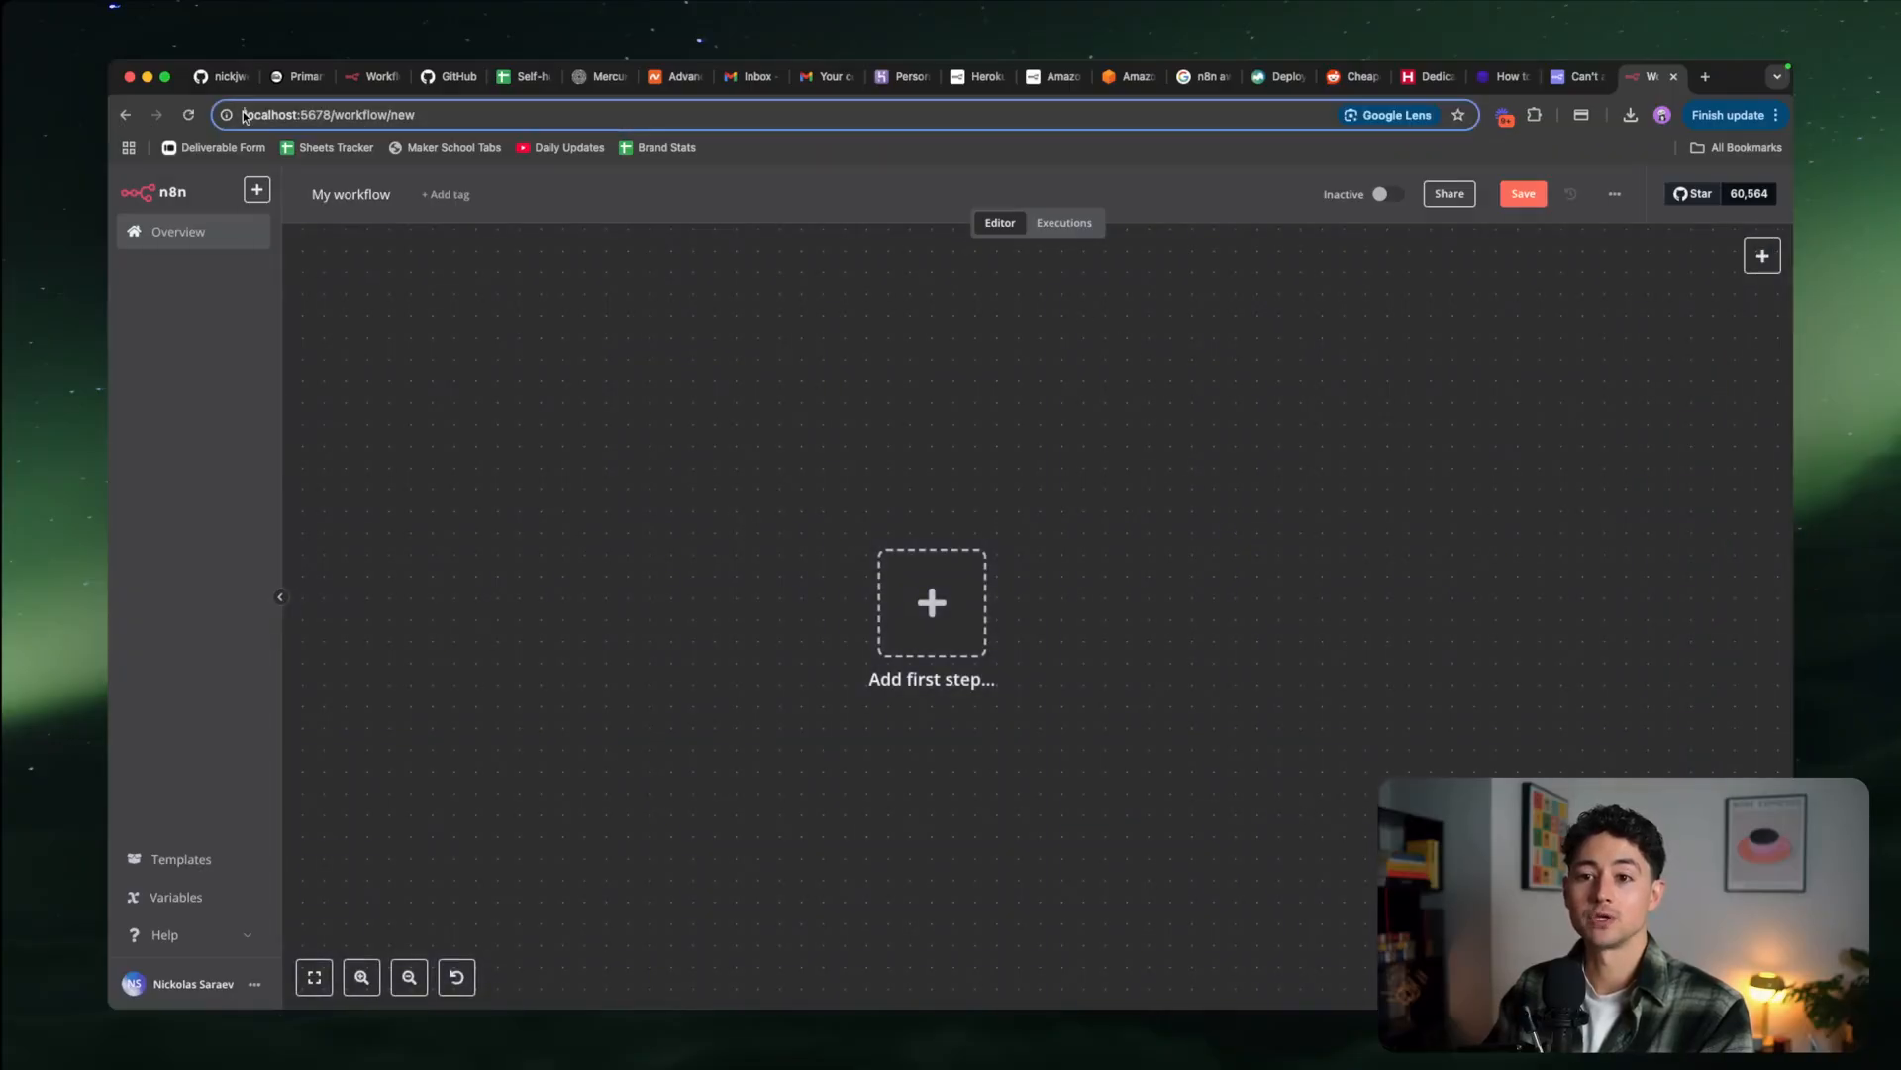
{"action": "left_click", "coordinate": [342, 117]}
{"action": "left_click_drag", "start_coordinate": [332, 116], "coordinate": [256, 118]}
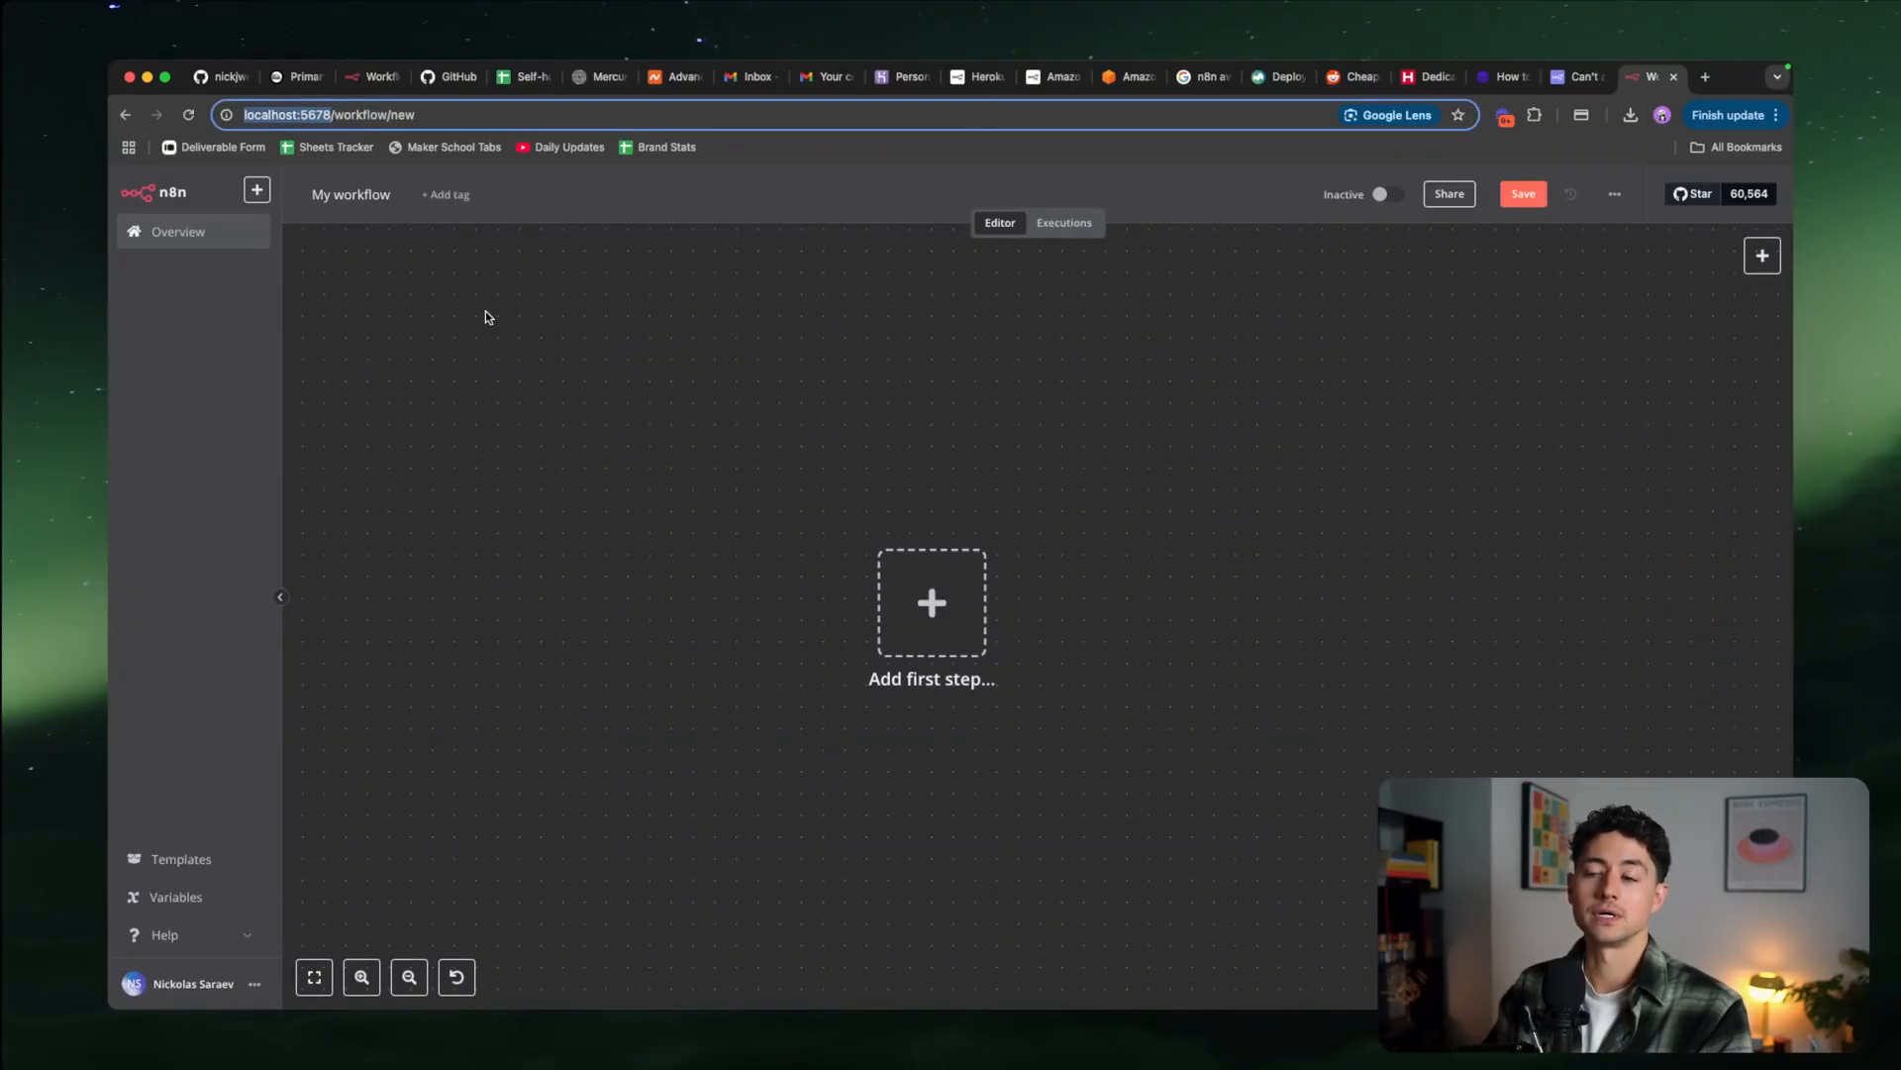
{"action": "left_click", "coordinate": [927, 598]}
- Add a Webhook trigger node found by searching 'weh', then return to the canvas
{"action": "left_click", "coordinate": [953, 584]}
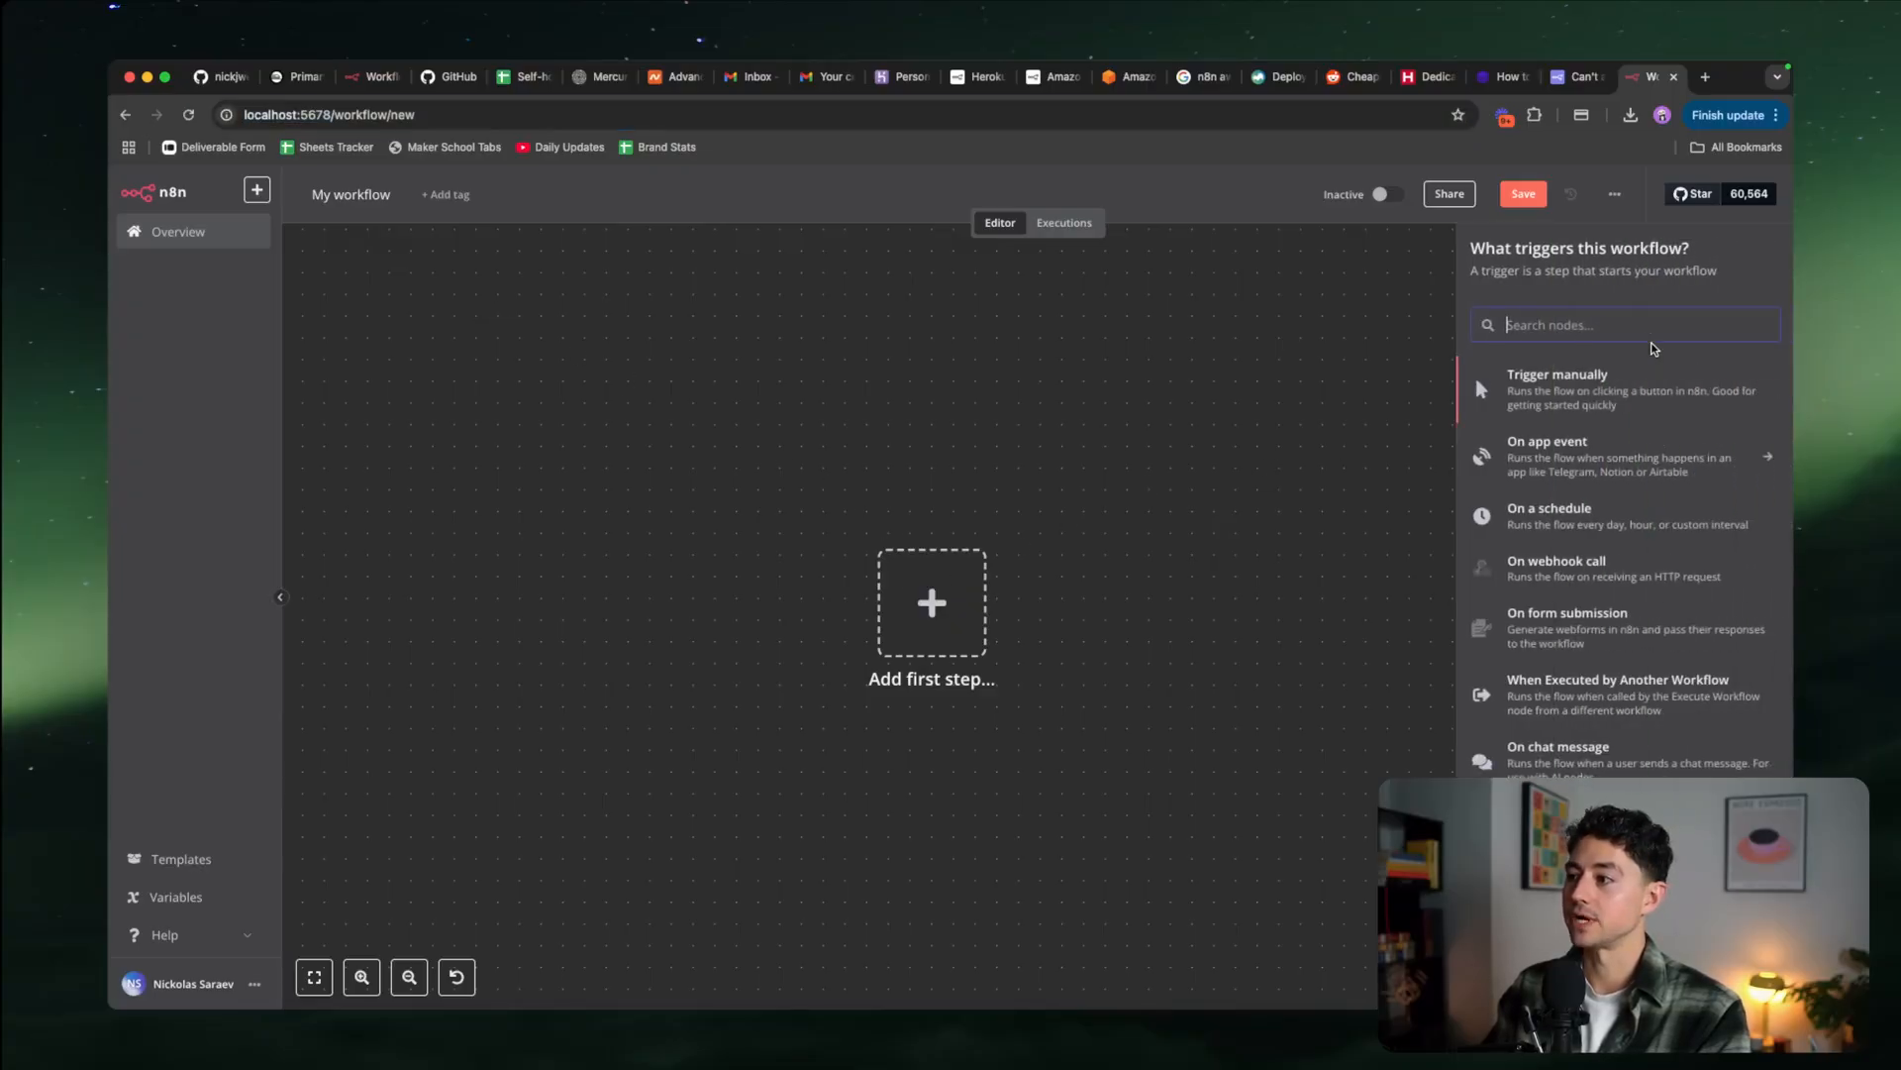
{"action": "type", "text": "weh"}
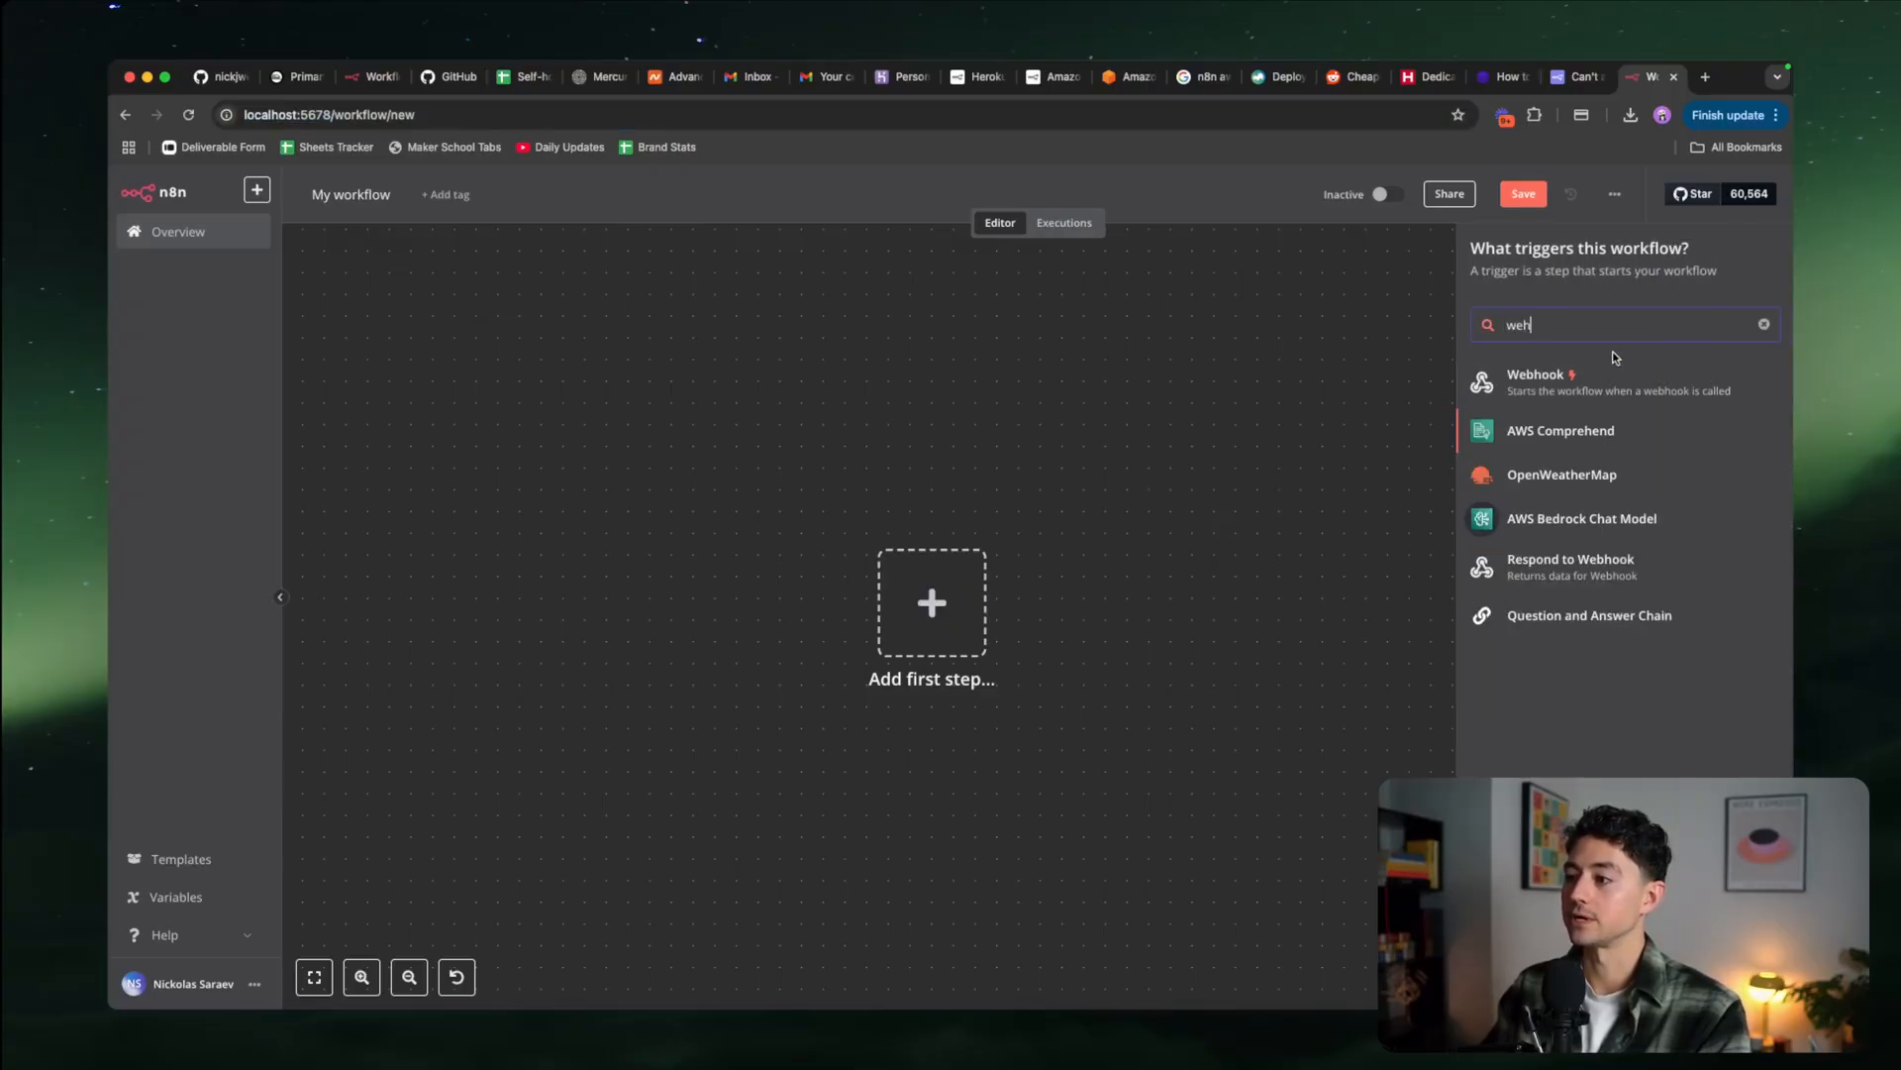
{"action": "left_click", "coordinate": [1604, 383]}
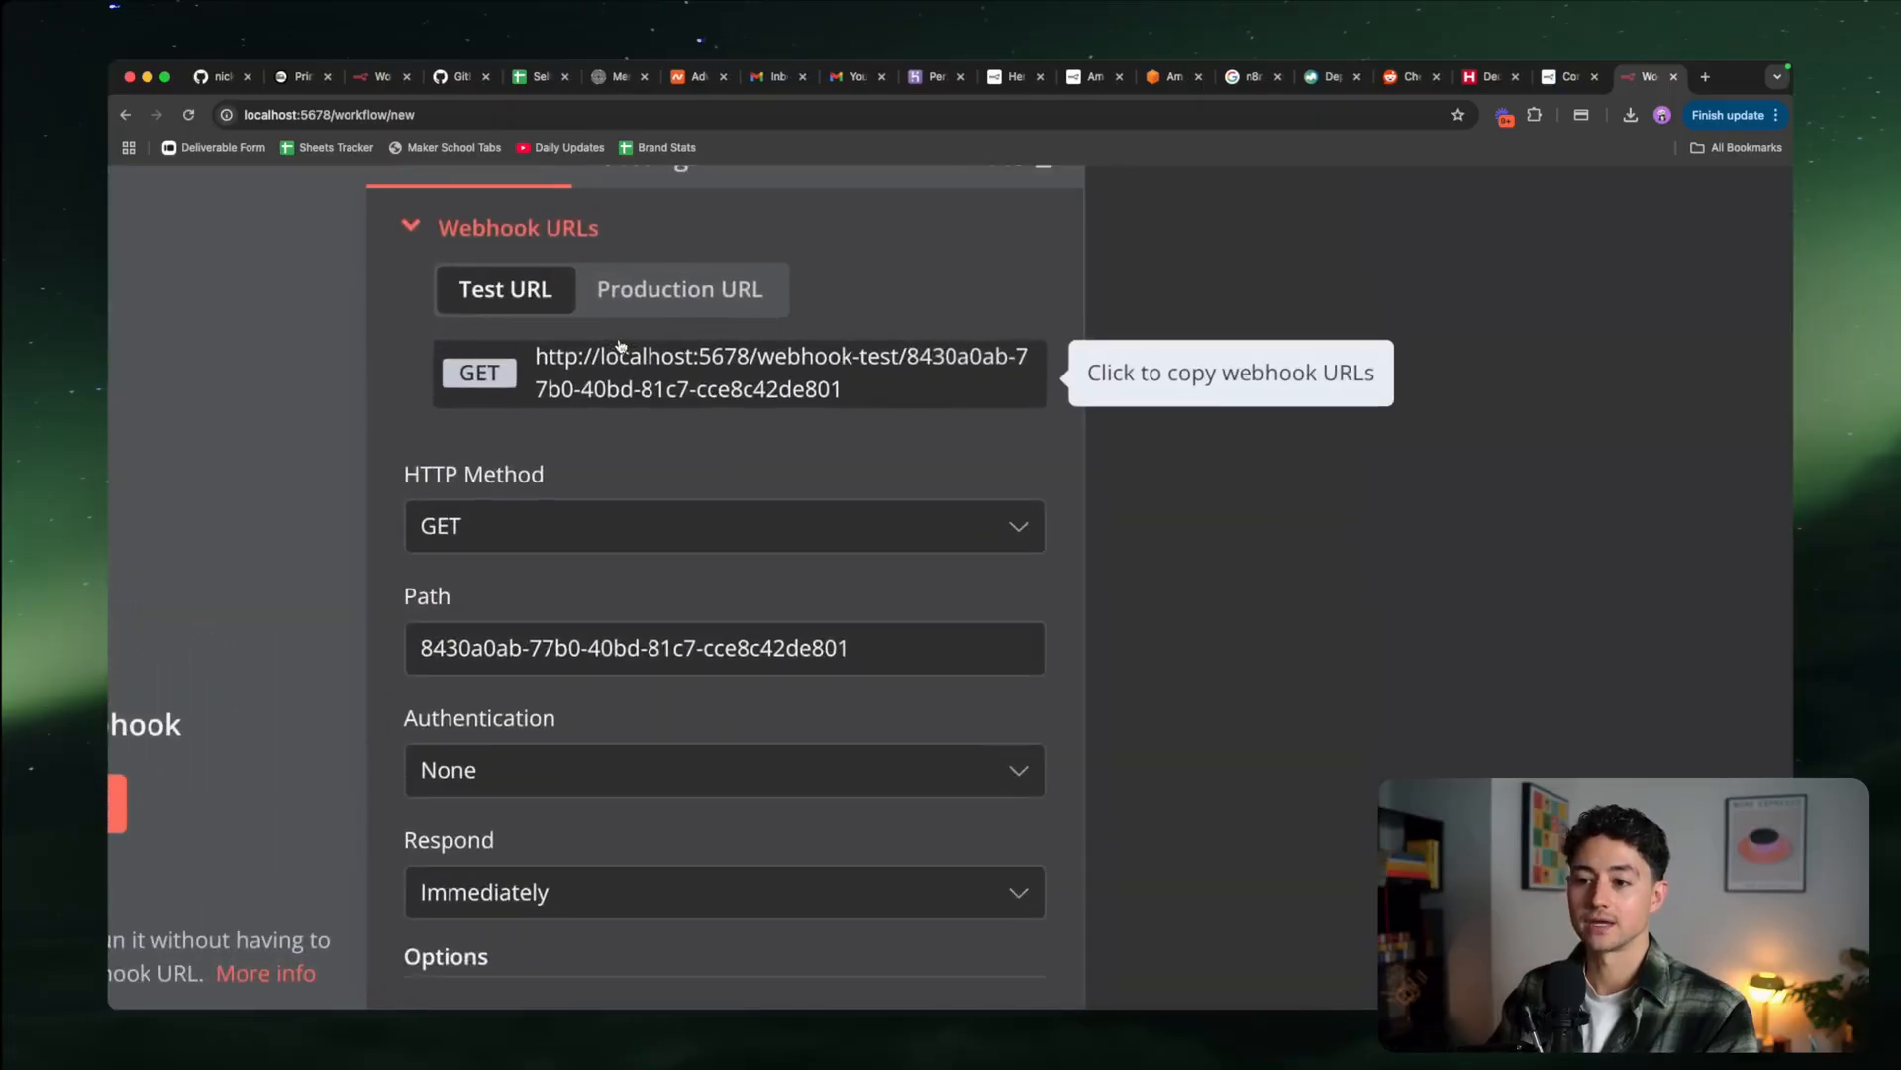
{"action": "left_click", "coordinate": [1048, 182]}
{"action": "key", "text": "super+Tab"}
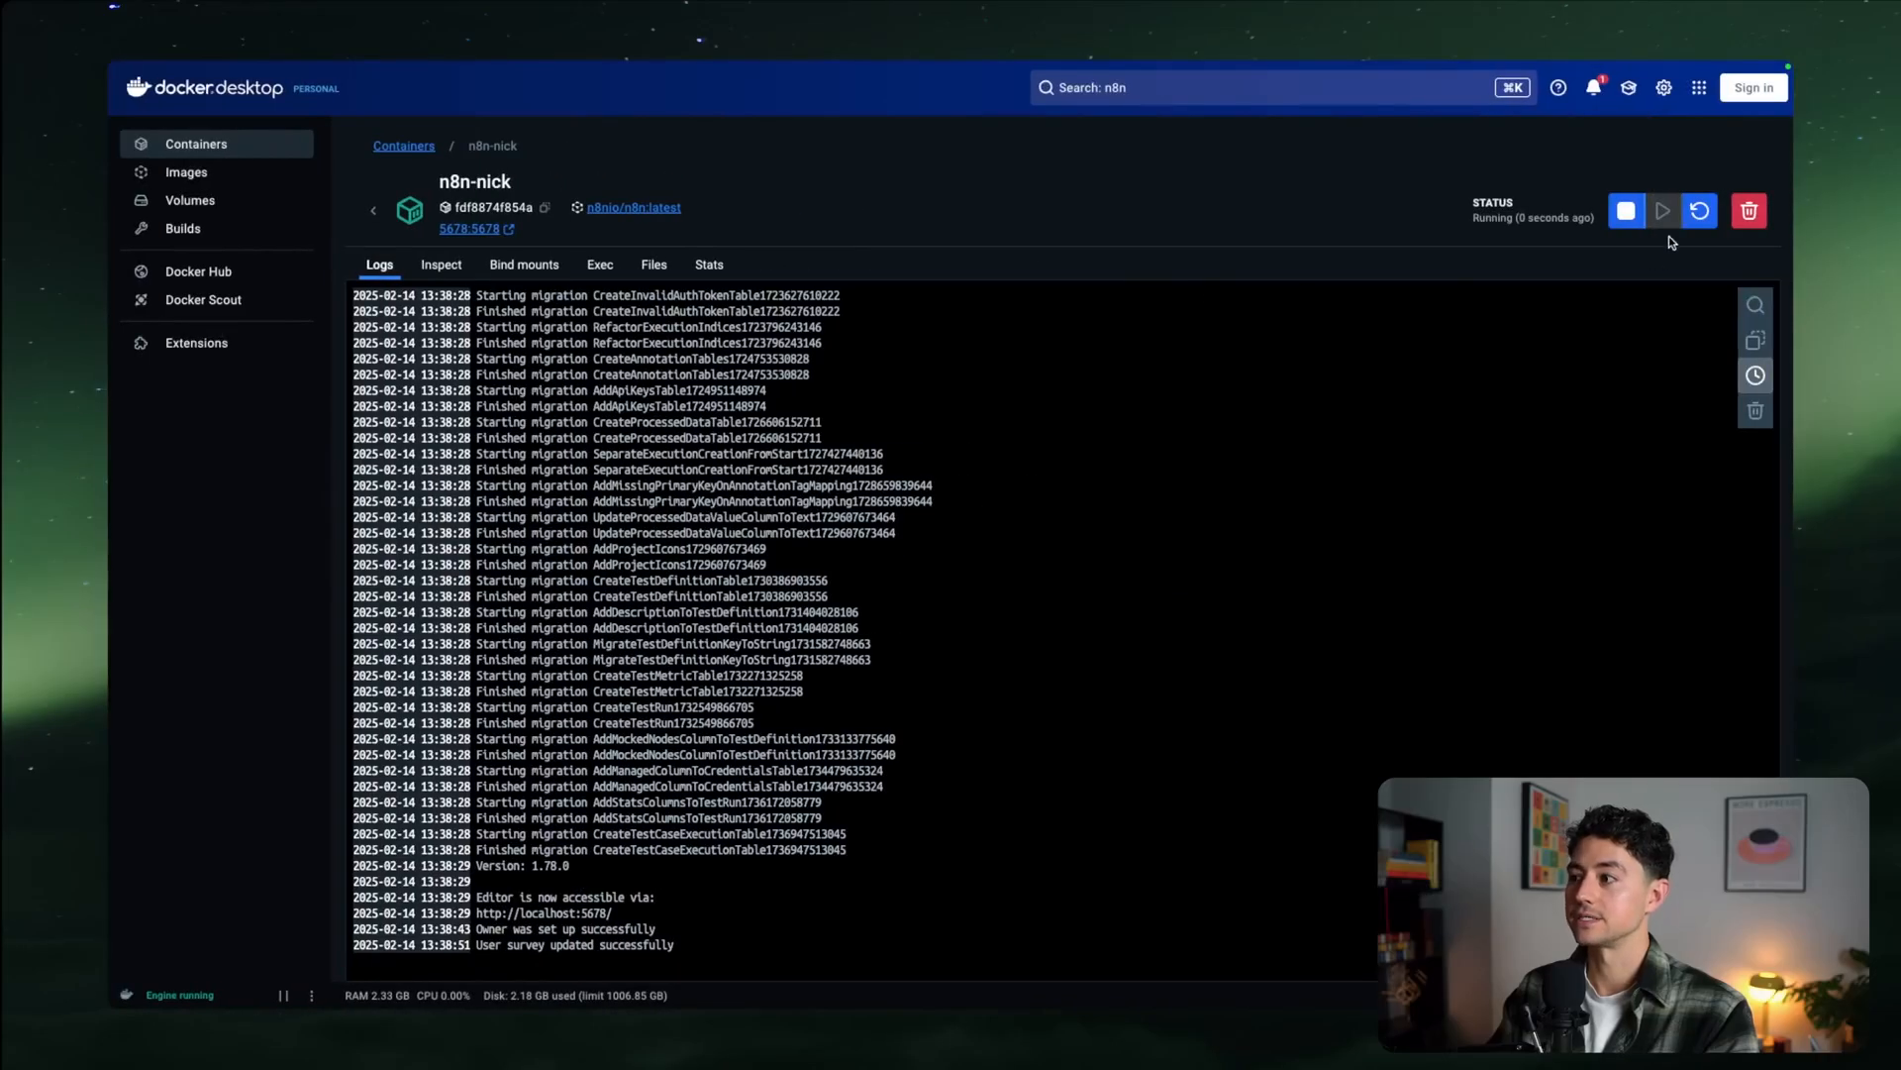
- Stop and permanently delete the existing n8n container
{"action": "left_click", "coordinate": [1625, 210]}
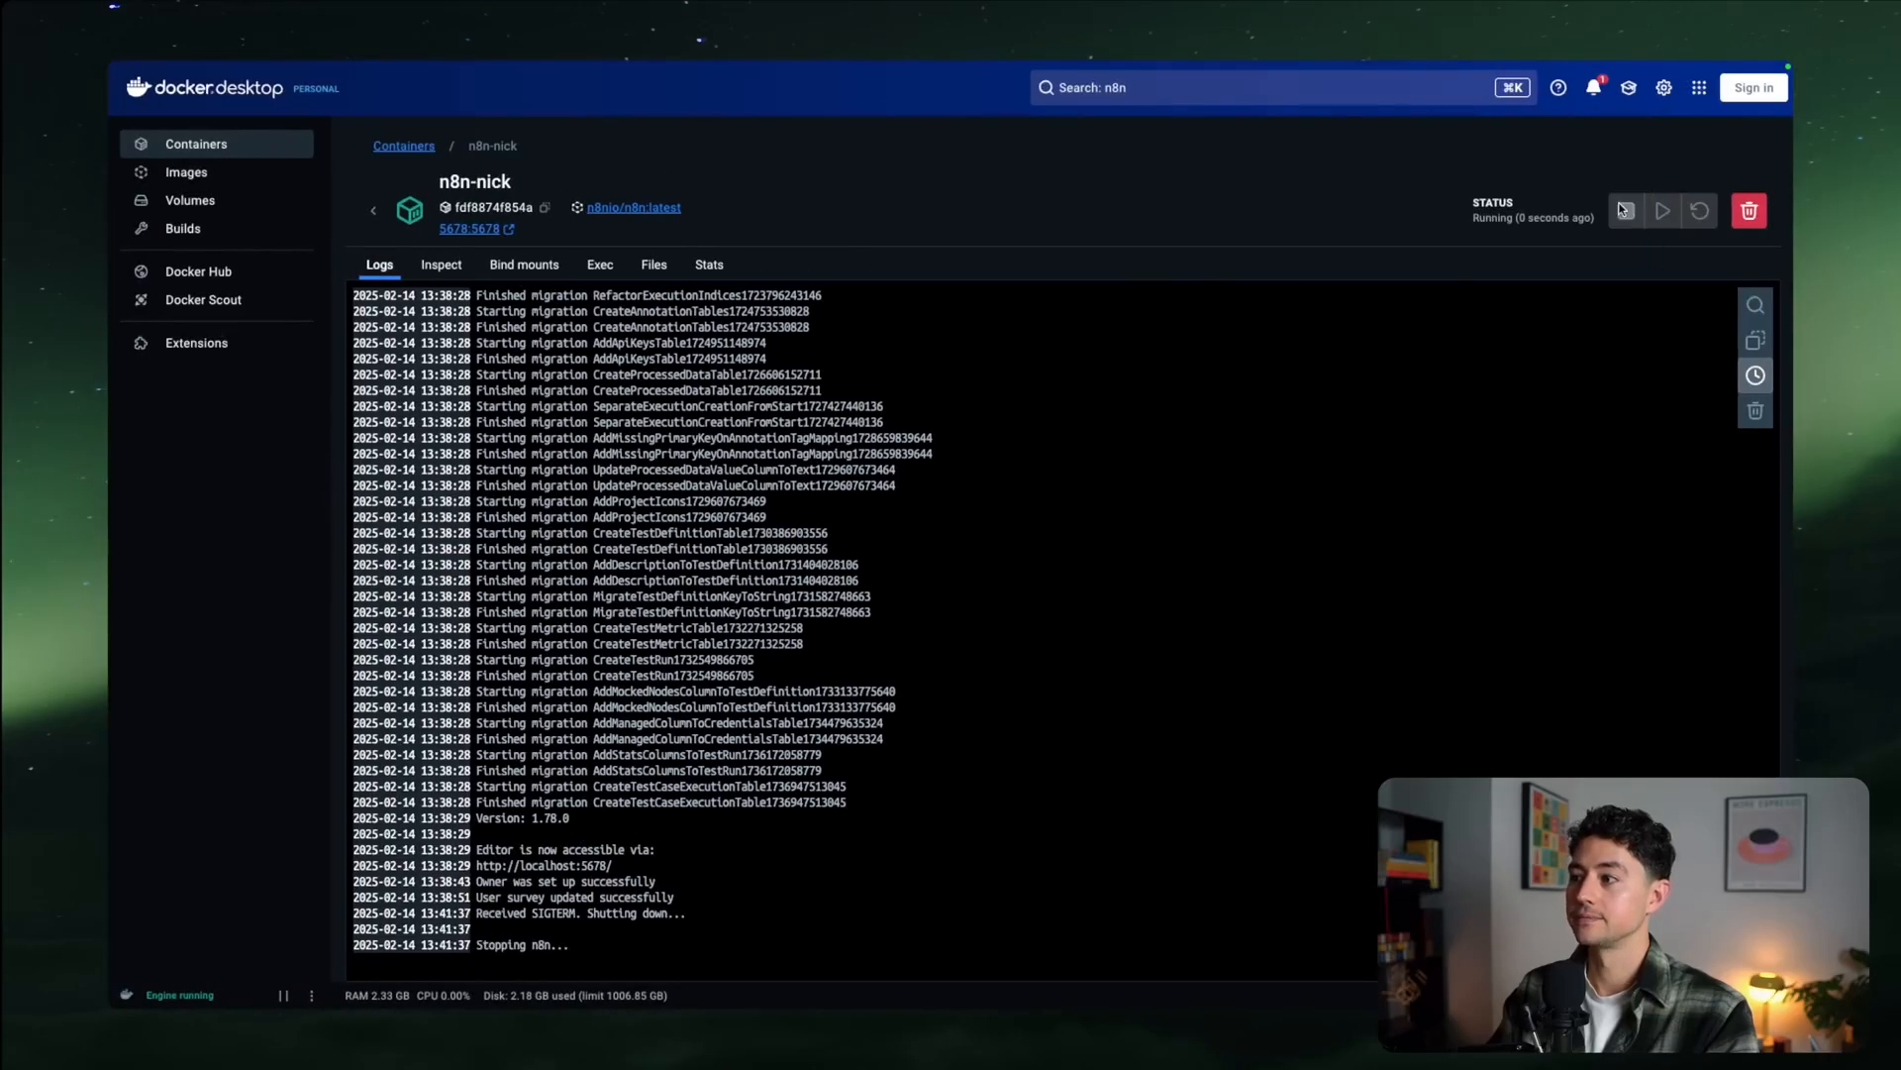
{"action": "left_click", "coordinate": [1662, 211]}
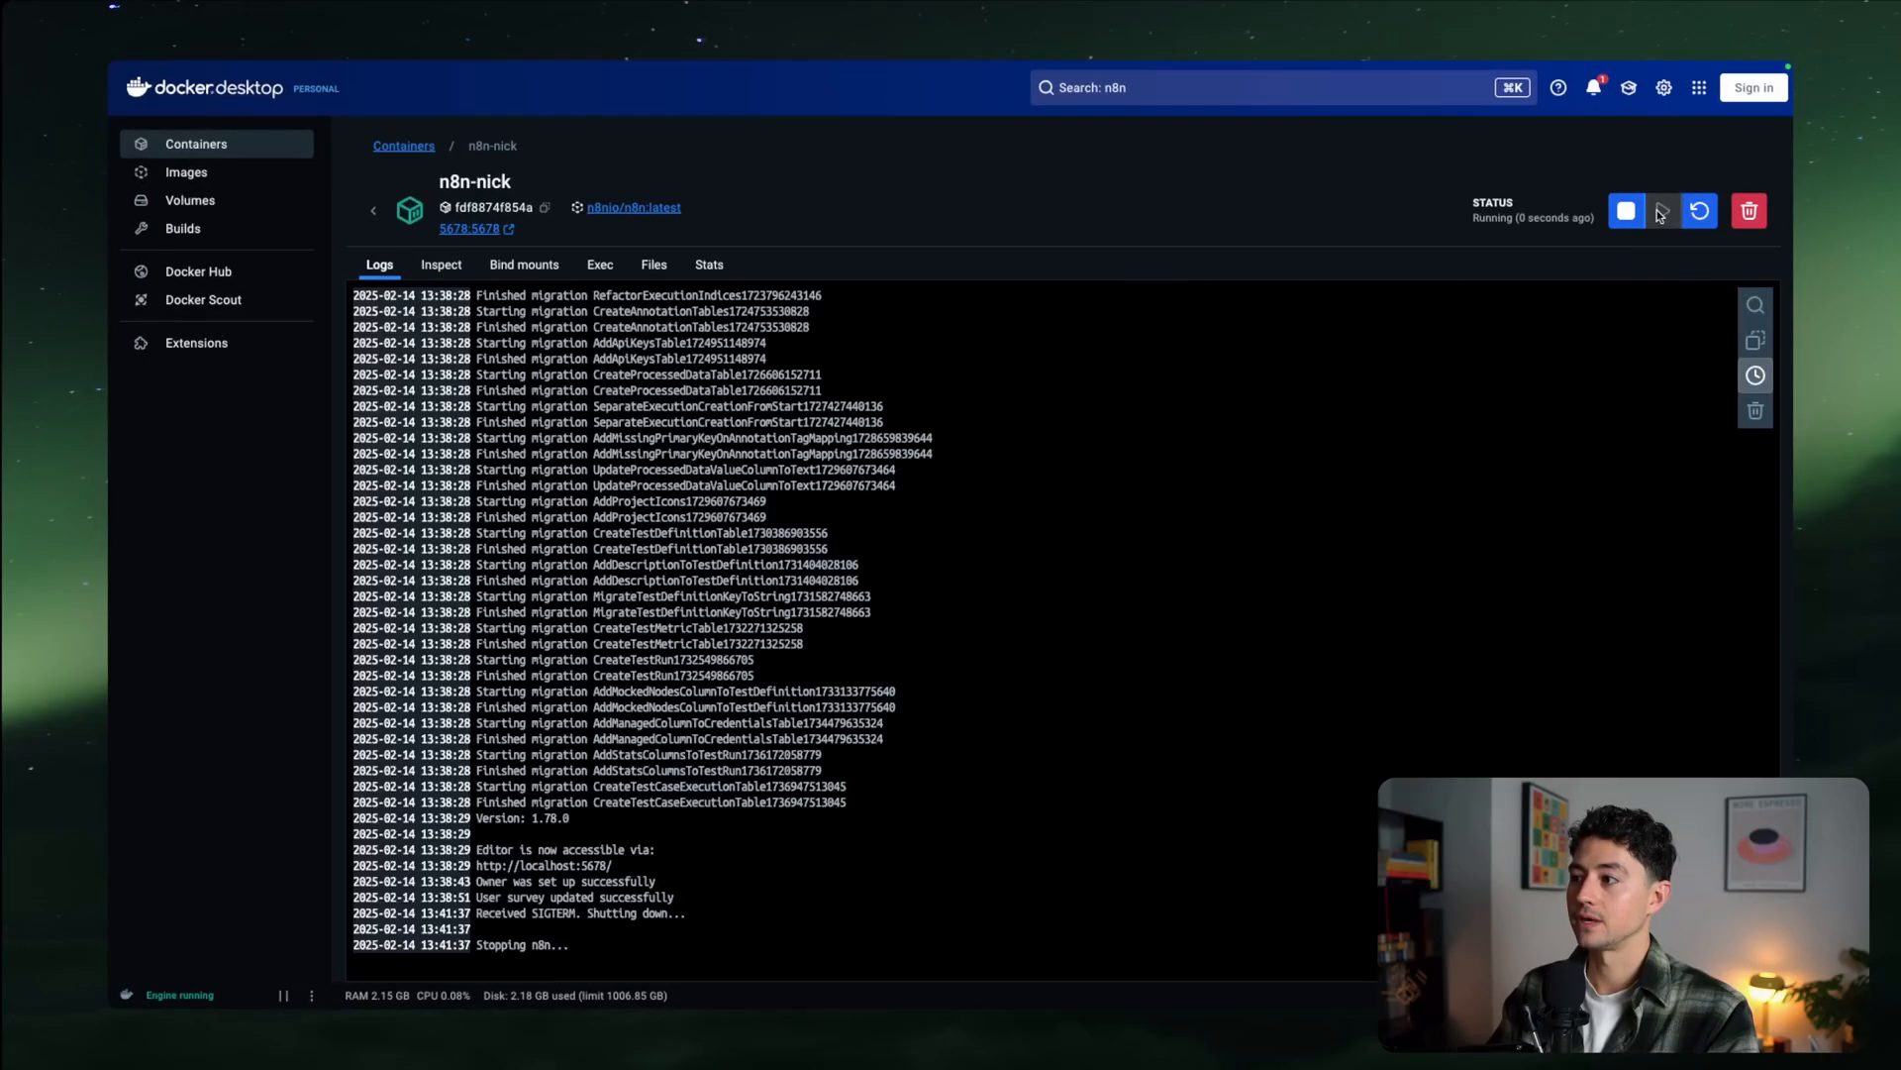
{"action": "left_click", "coordinate": [1626, 211]}
{"action": "left_click", "coordinate": [1749, 211]}
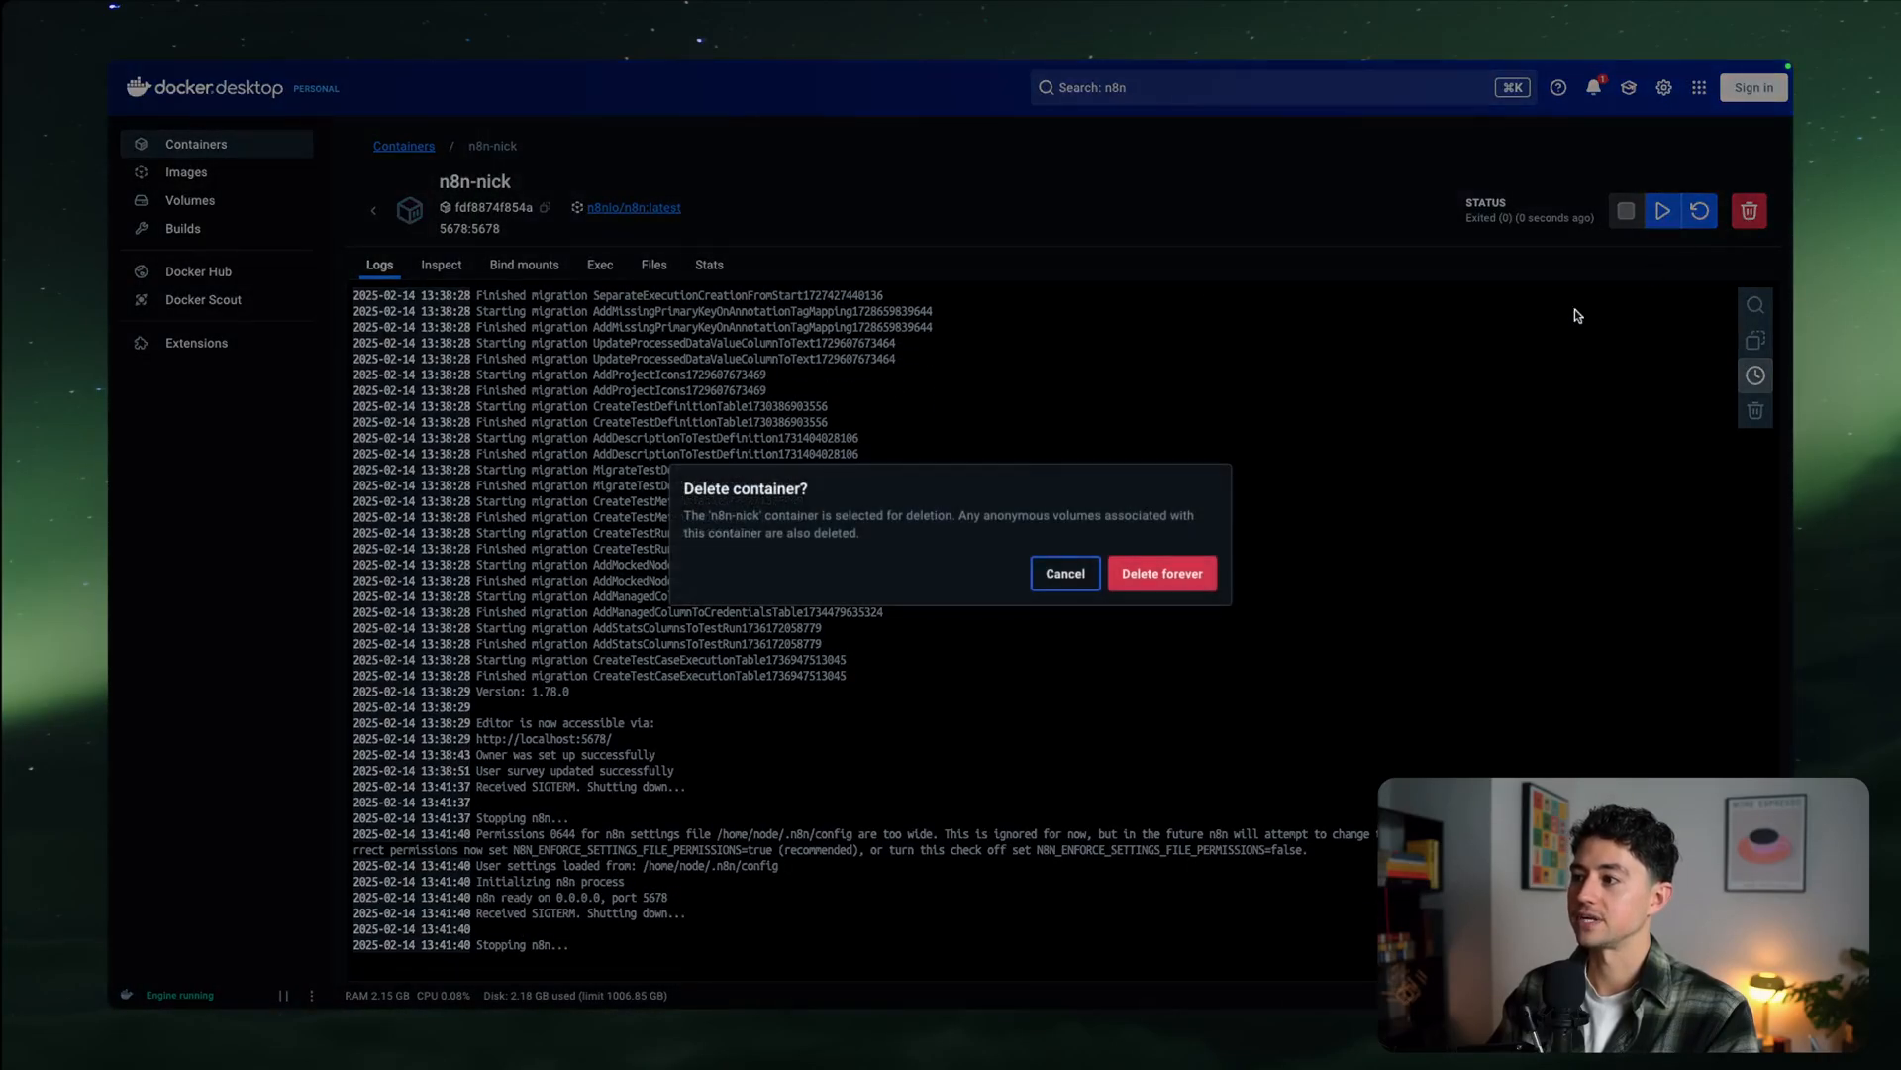
{"action": "left_click", "coordinate": [1162, 573]}
- Start a new container from the official n8nio/n8n image with optional settings expanded
{"action": "left_click", "coordinate": [1155, 91]}
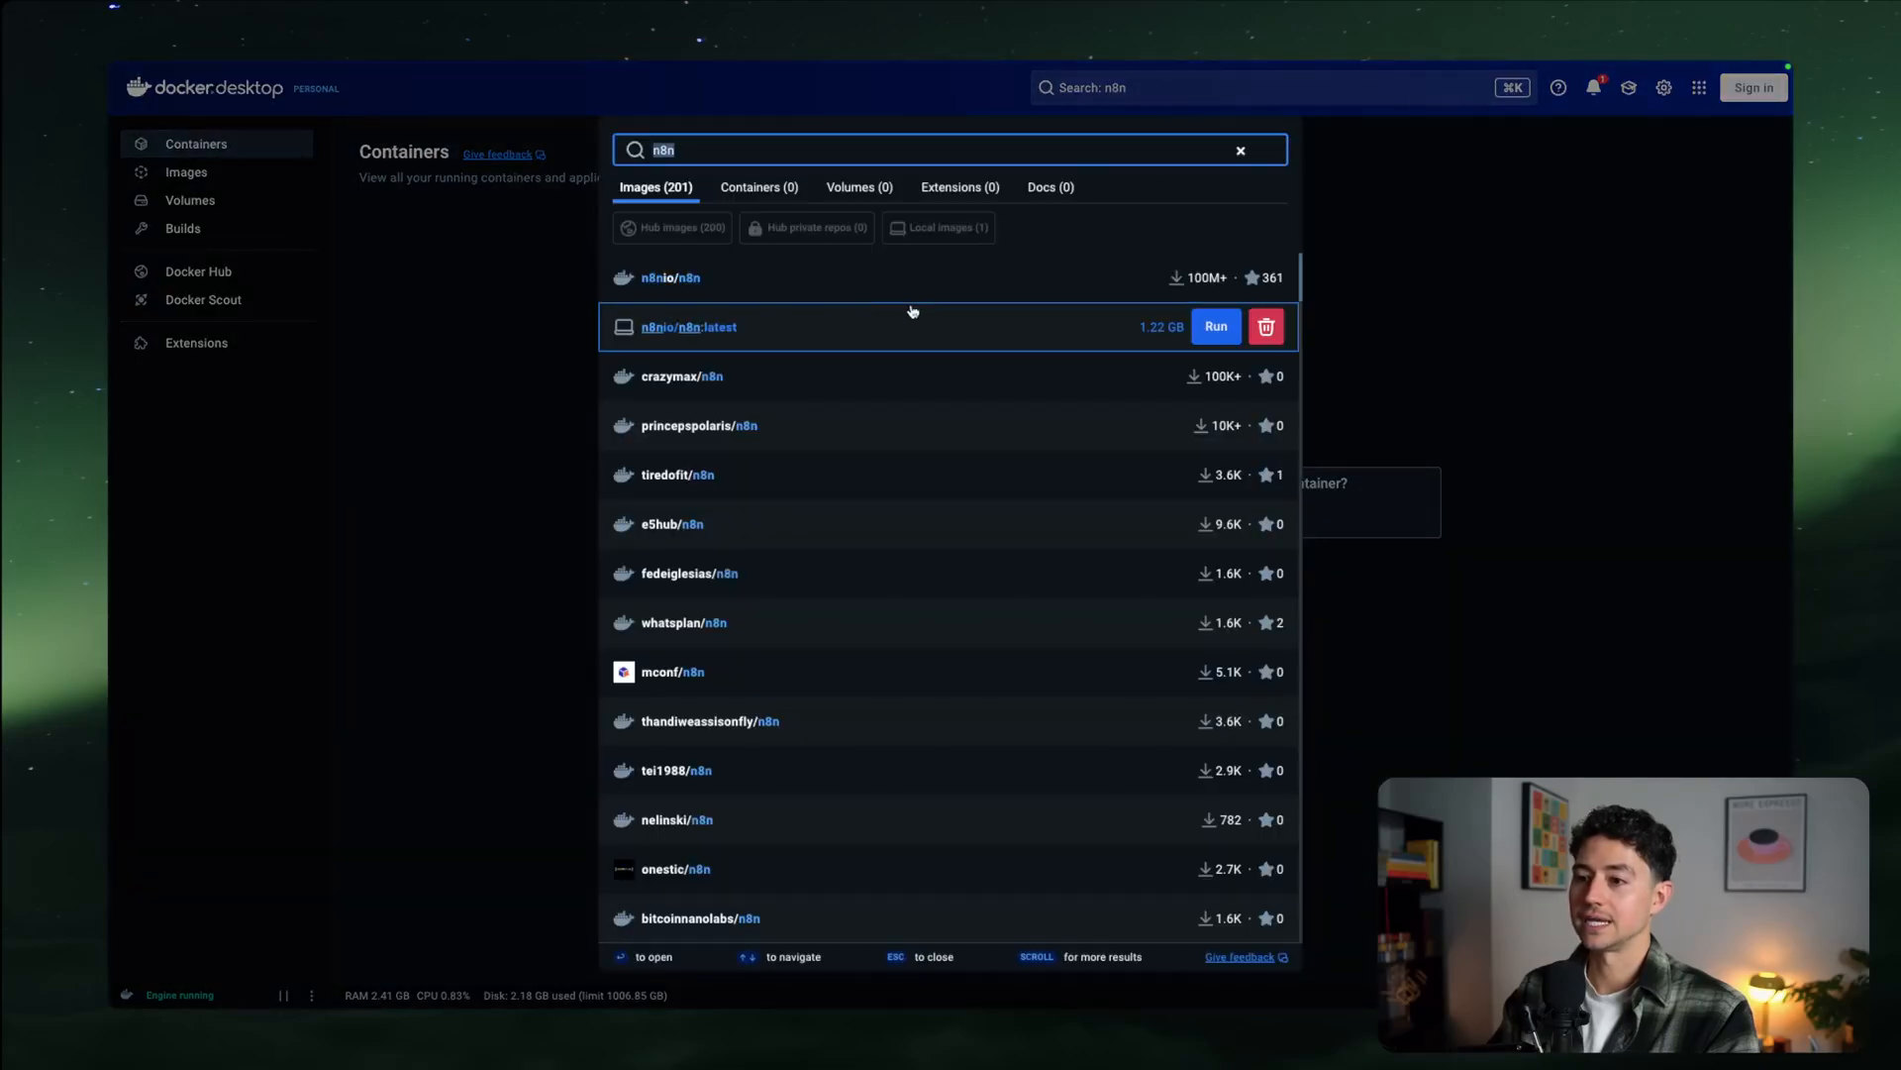
{"action": "left_click", "coordinate": [858, 318]}
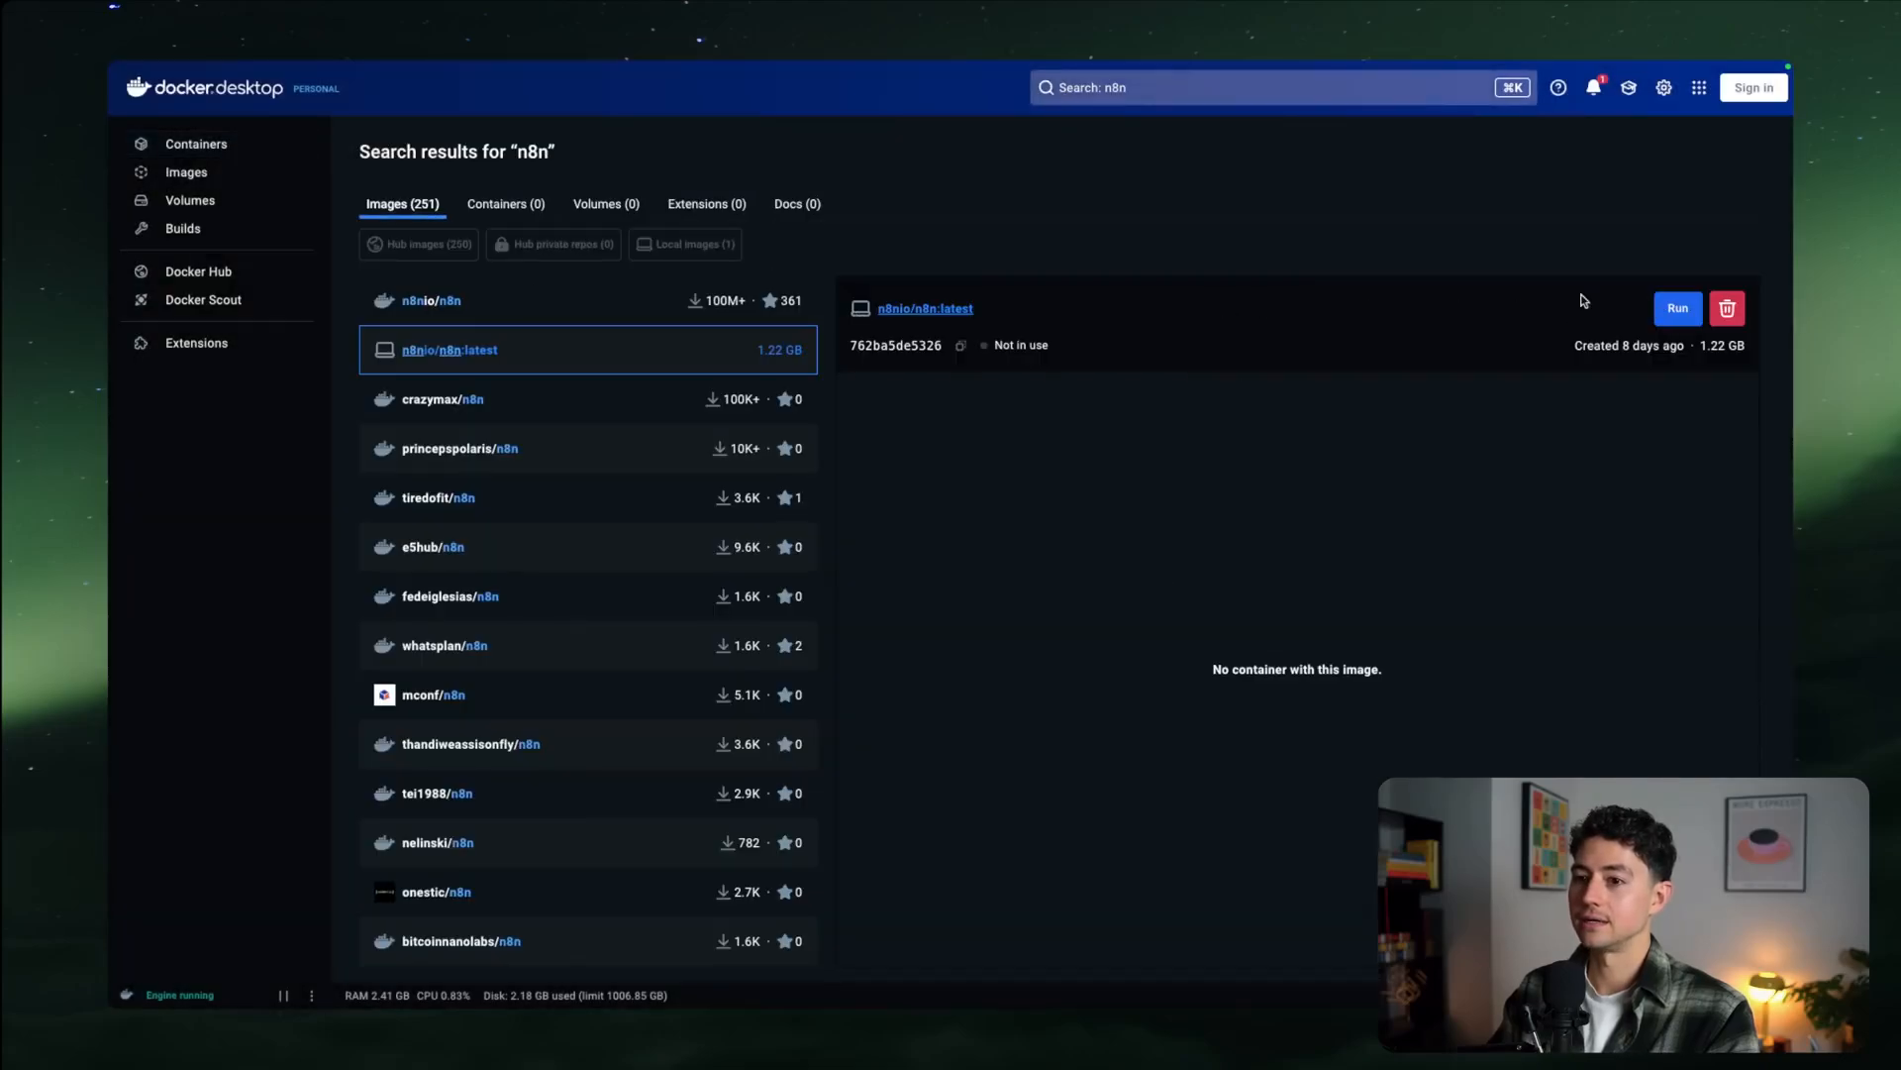
{"action": "left_click", "coordinate": [600, 307]}
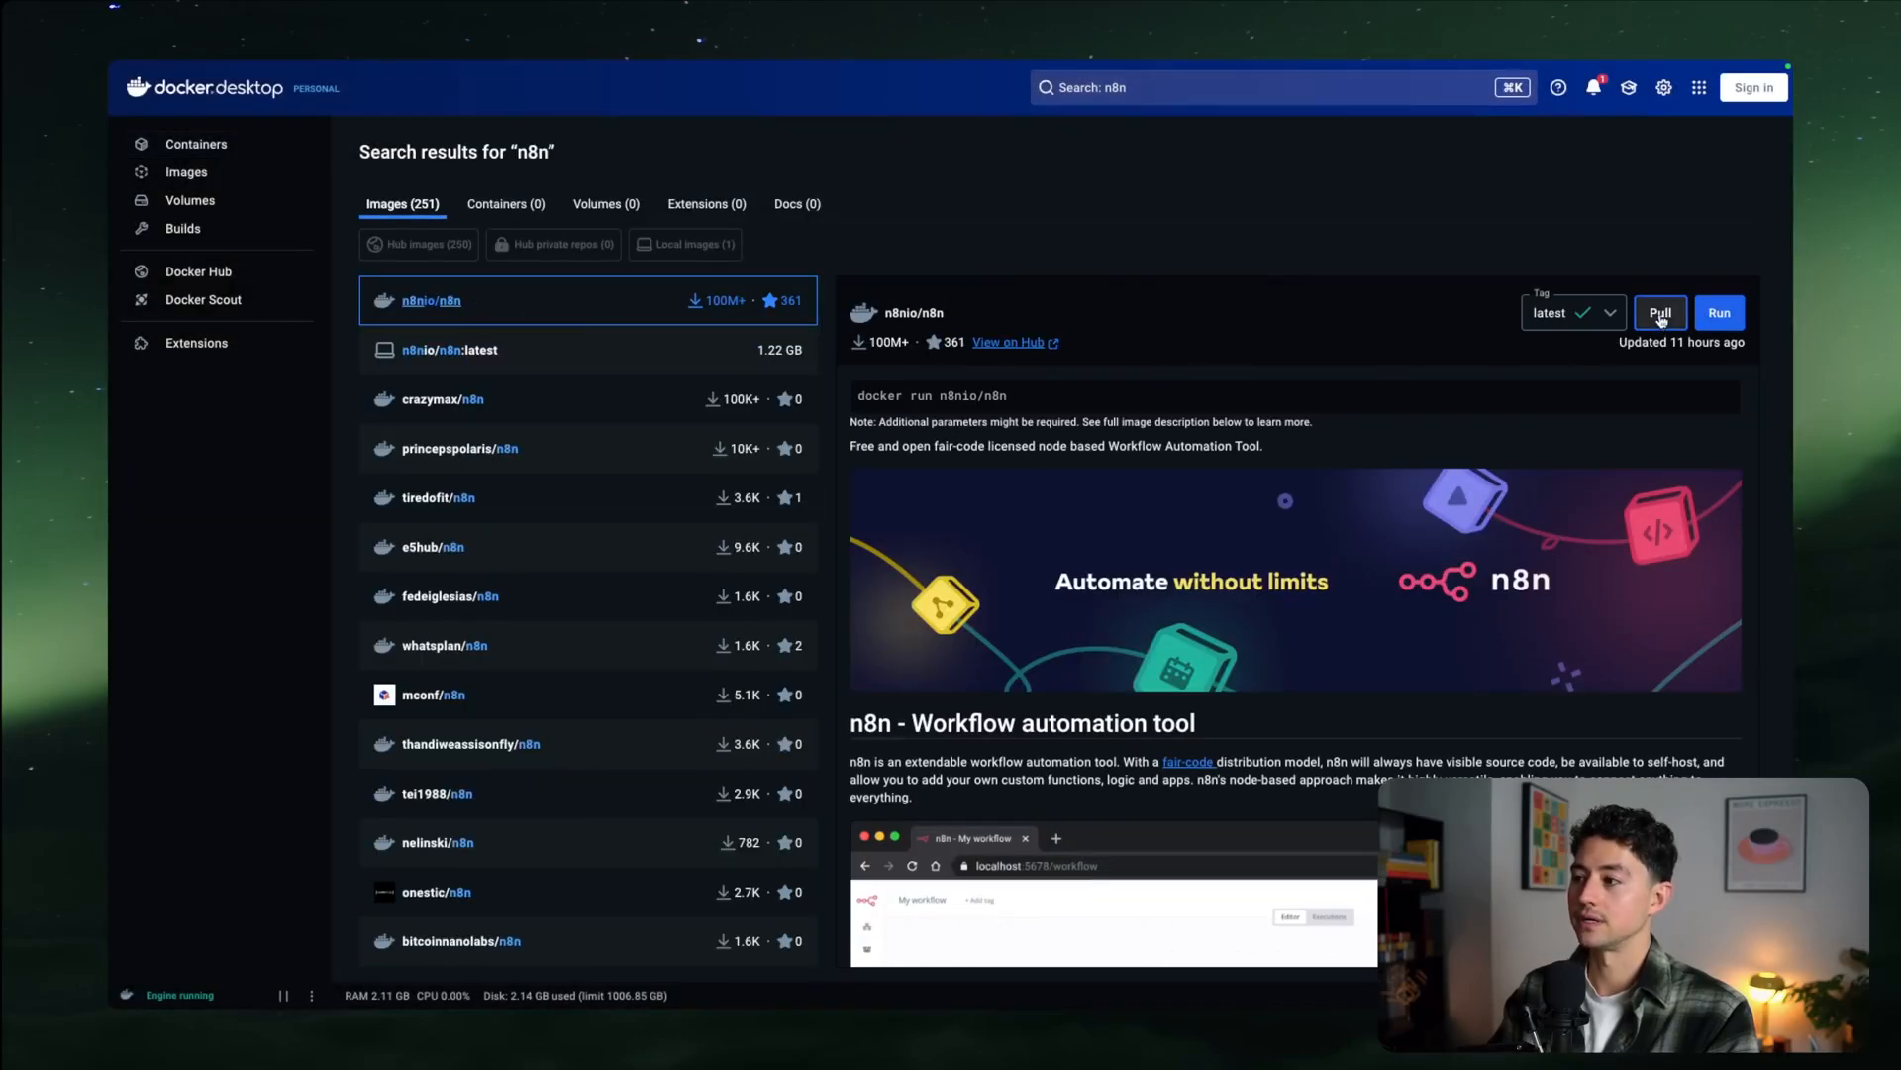
{"action": "left_click", "coordinate": [1720, 319]}
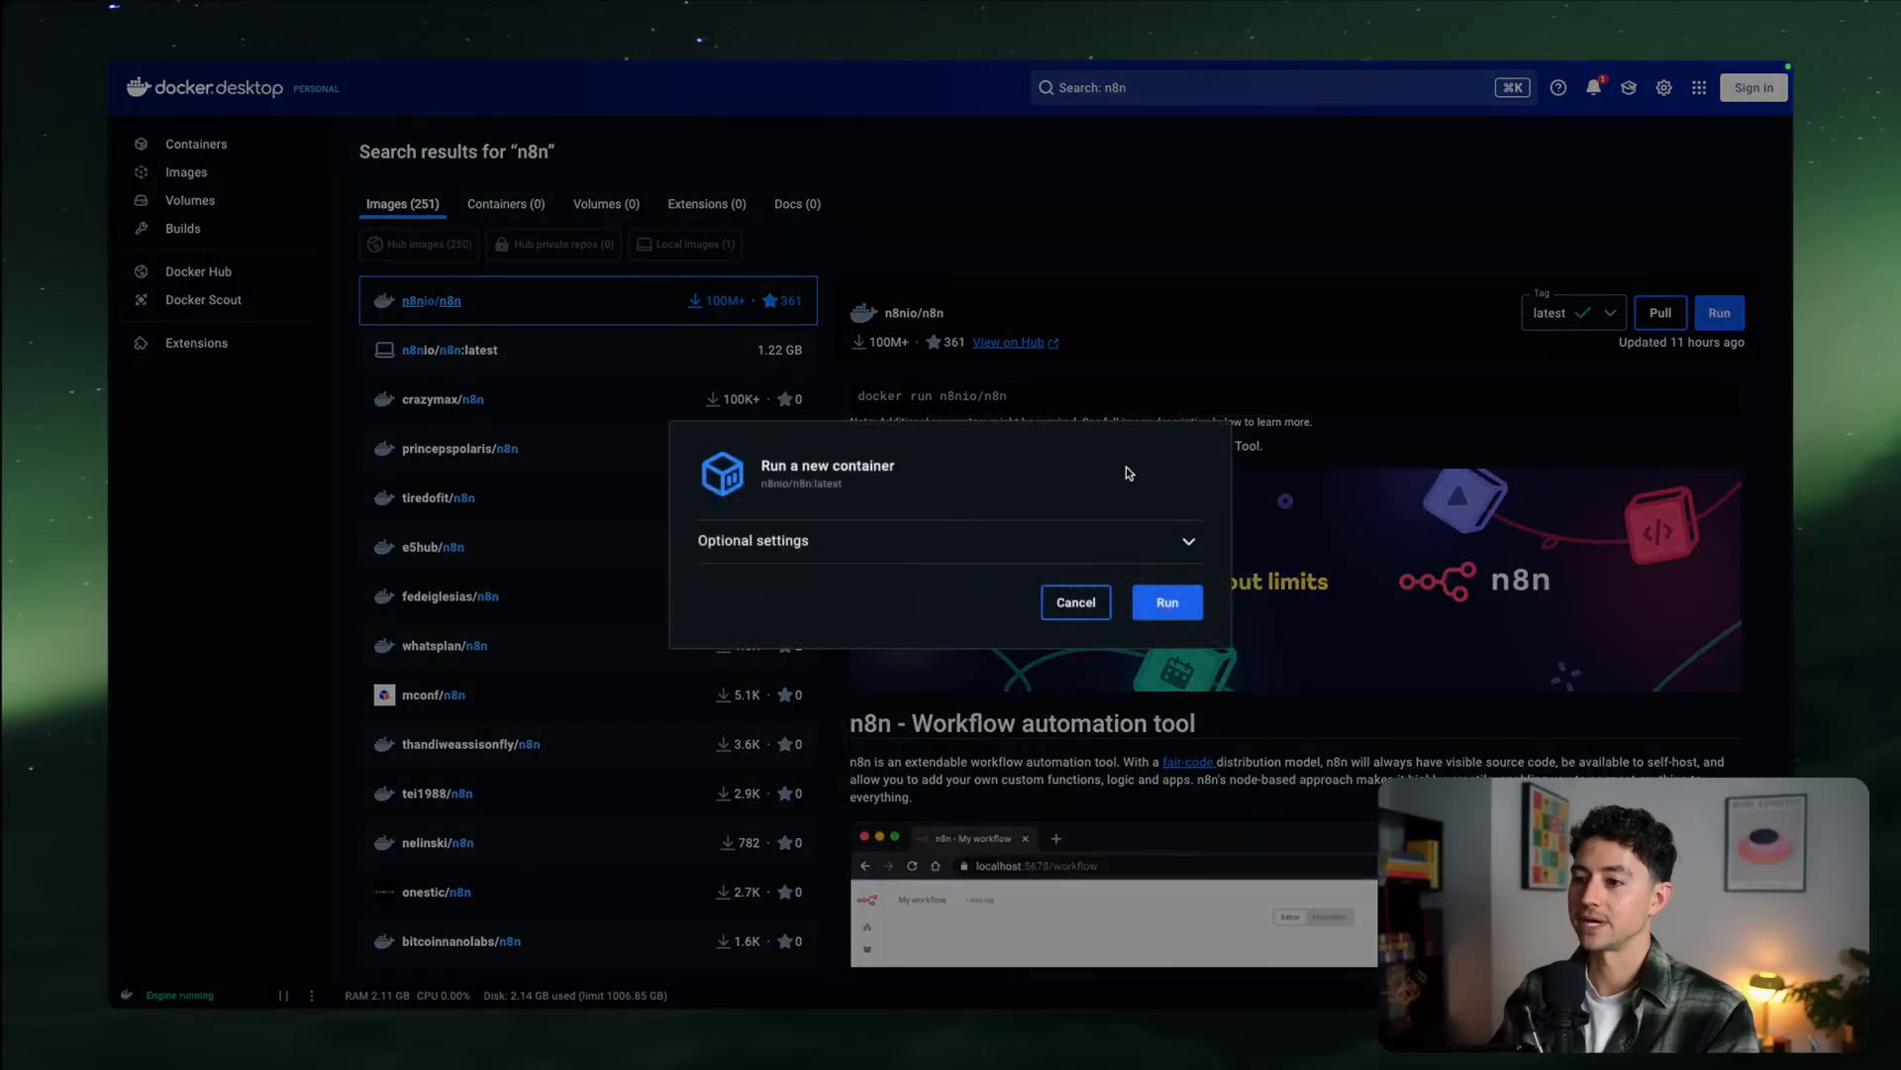
{"action": "left_click", "coordinate": [1006, 539]}
- Add environment variable WEBHOOK_URL set to the custom domain
{"action": "left_click", "coordinate": [777, 692]}
{"action": "key", "text": "super+v"}
{"action": "key", "text": "super+a"}
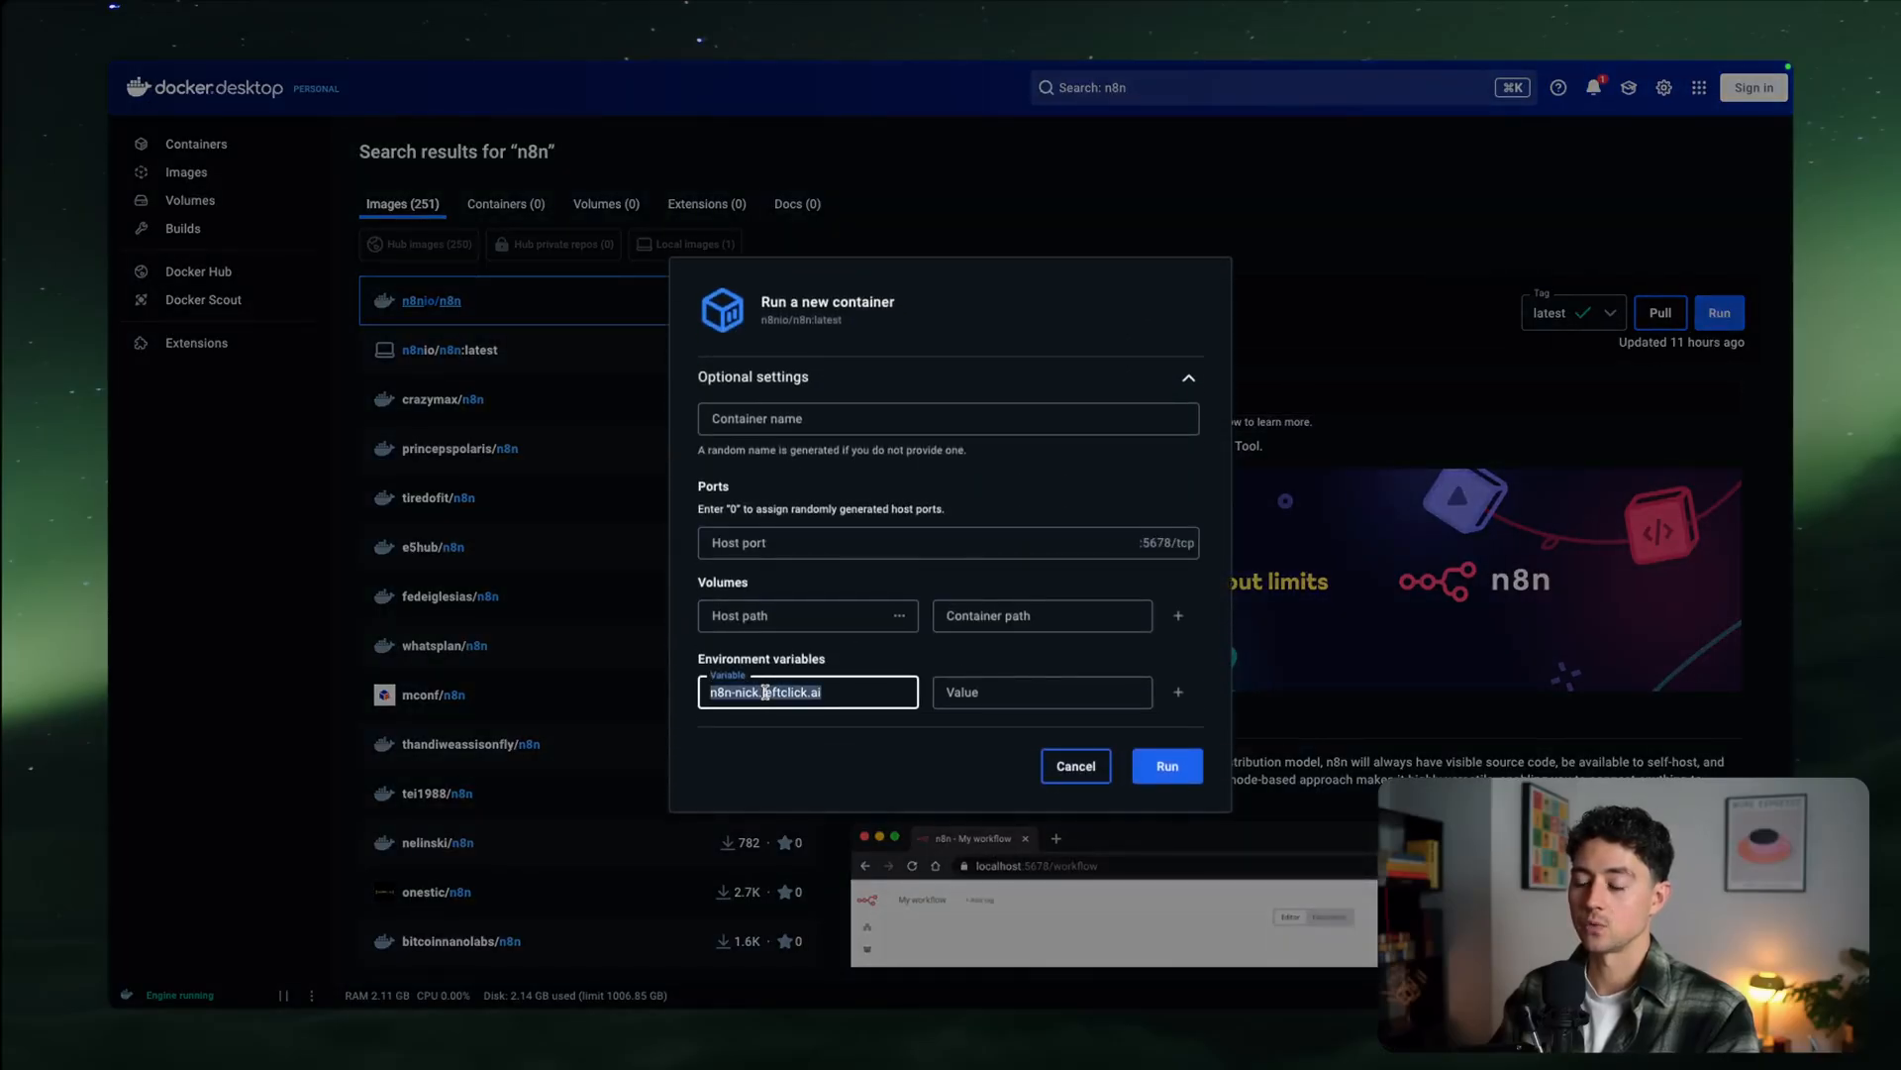
{"action": "type", "text": "webh"}
{"action": "key", "text": "super+a"}
{"action": "type", "text": "WEBHOOK"}
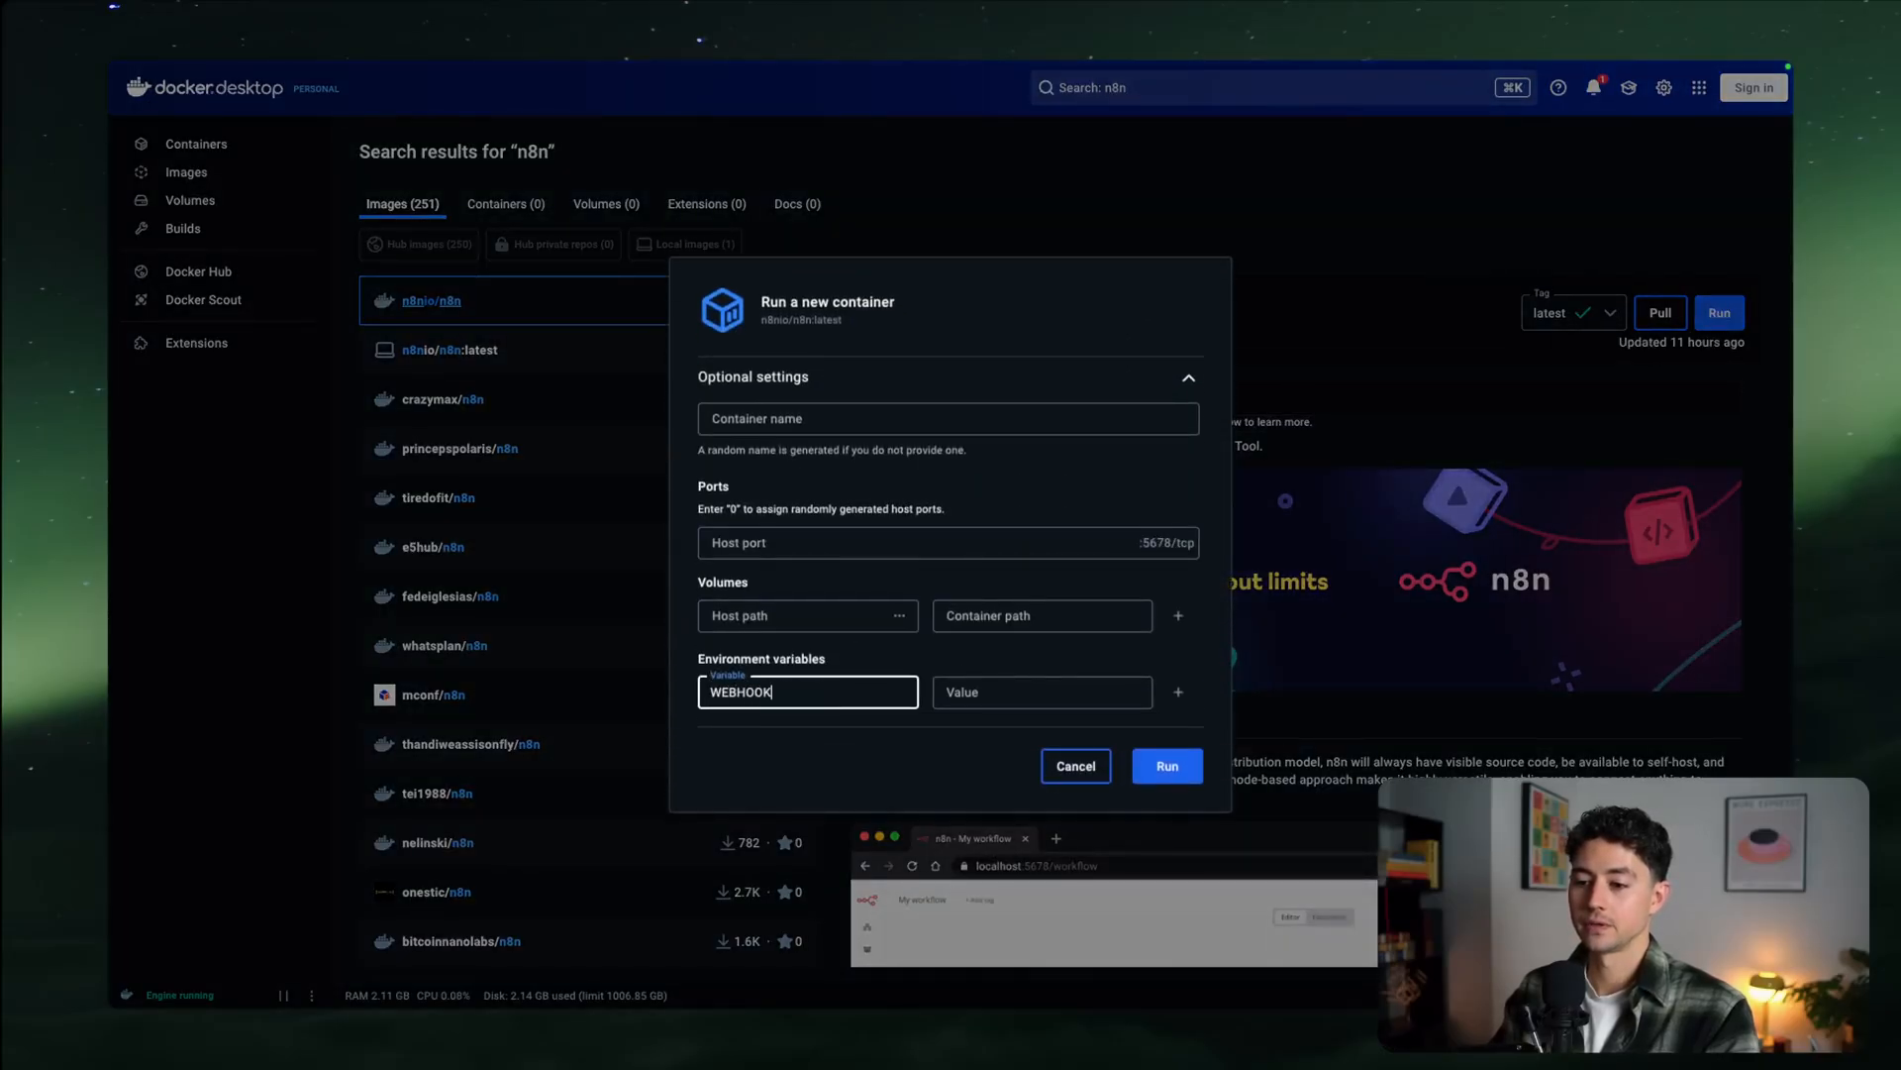
{"action": "type", "text": "_URL"}
{"action": "key", "text": "Tab"}
{"action": "type", "text": "n8n-nick.leftclick.ai"}
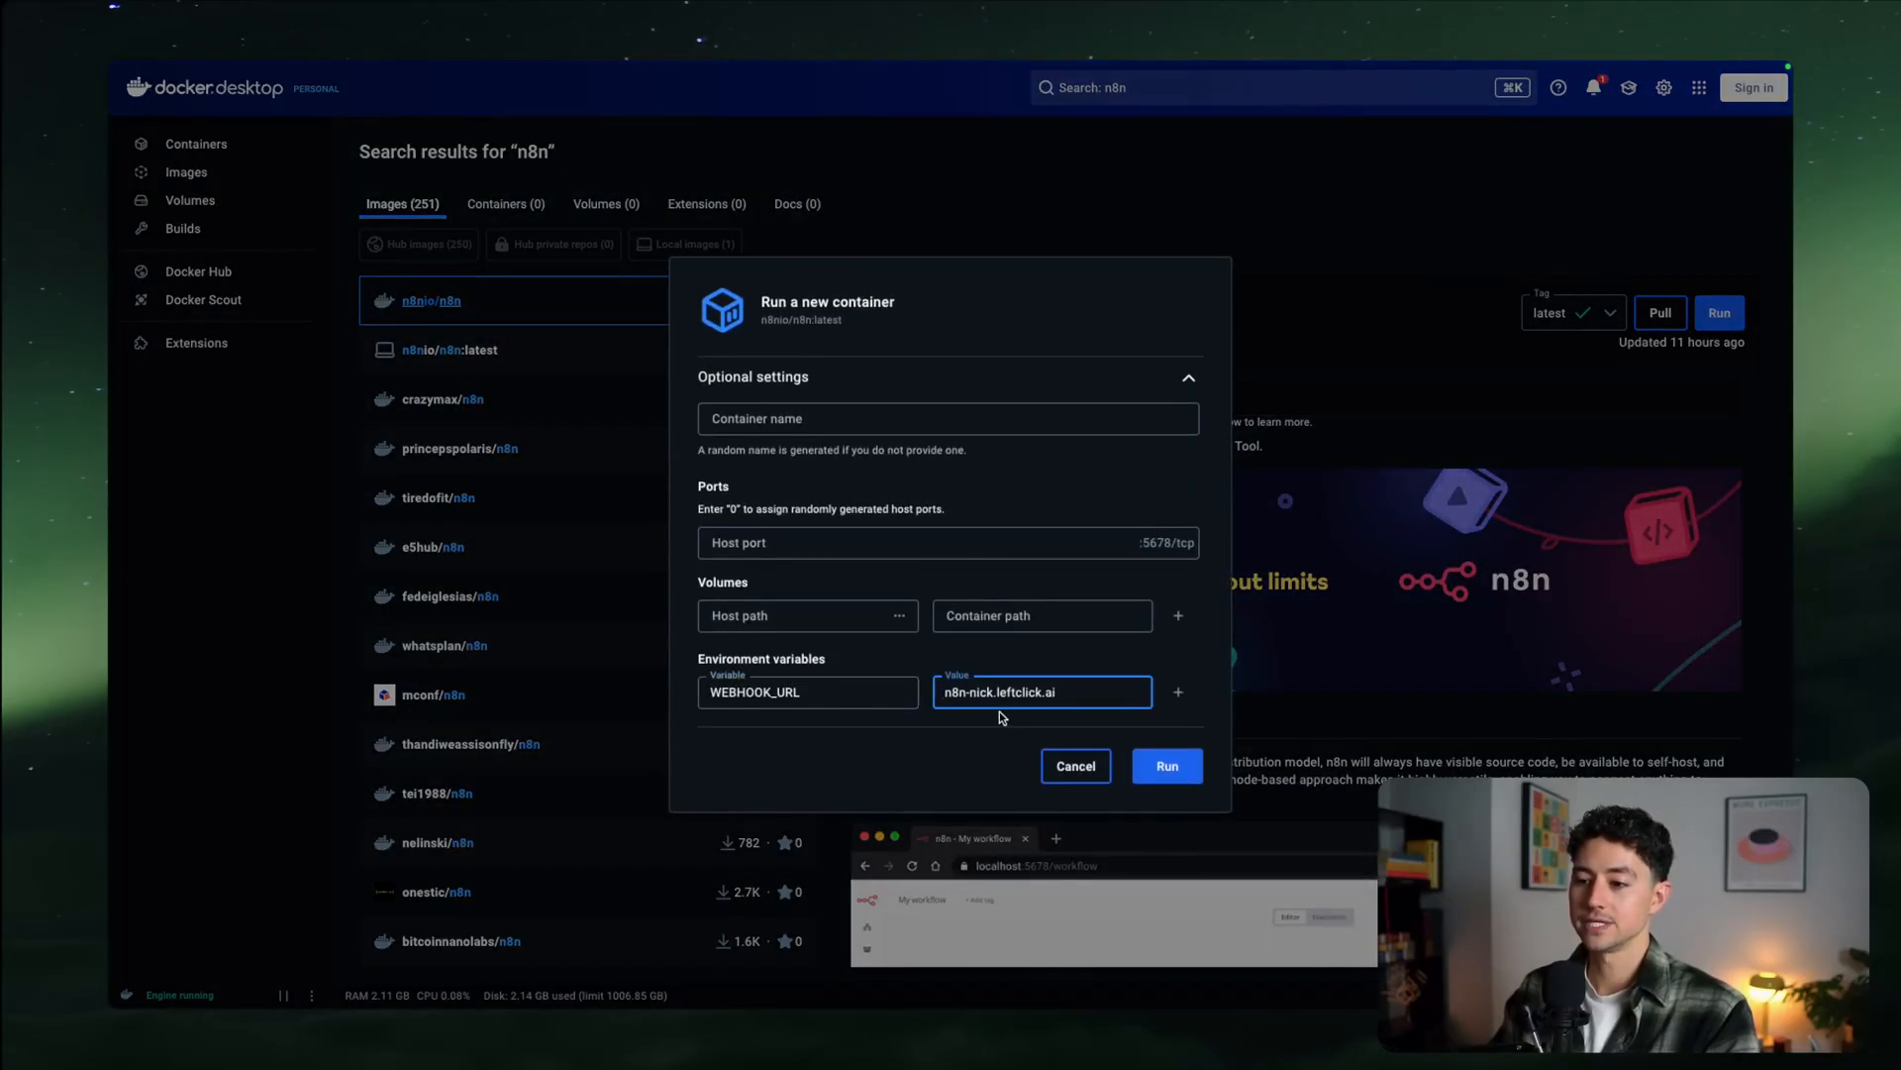
- Set host port 5678 and a container name, then run the container
{"action": "left_click", "coordinate": [794, 540]}
{"action": "type", "text": "5678"}
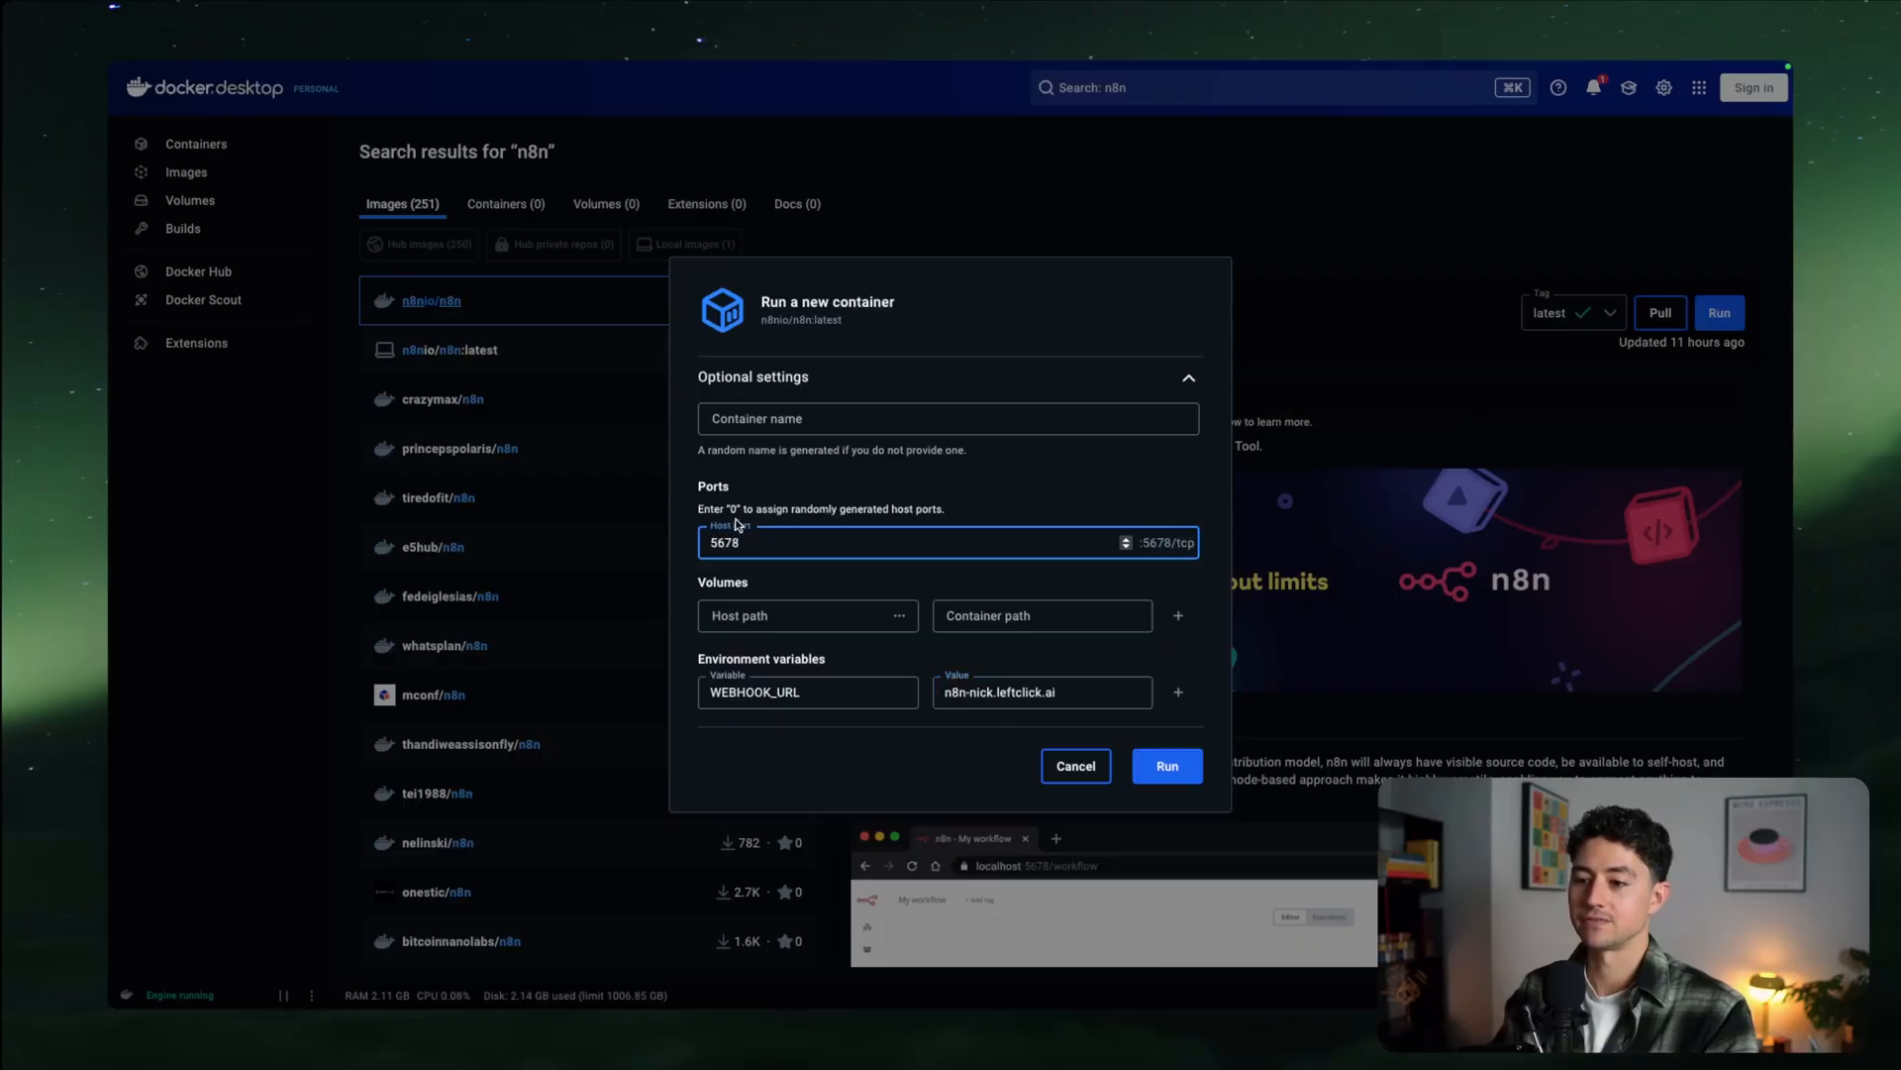
{"action": "left_click", "coordinate": [901, 415]}
{"action": "type", "text": "ni"}
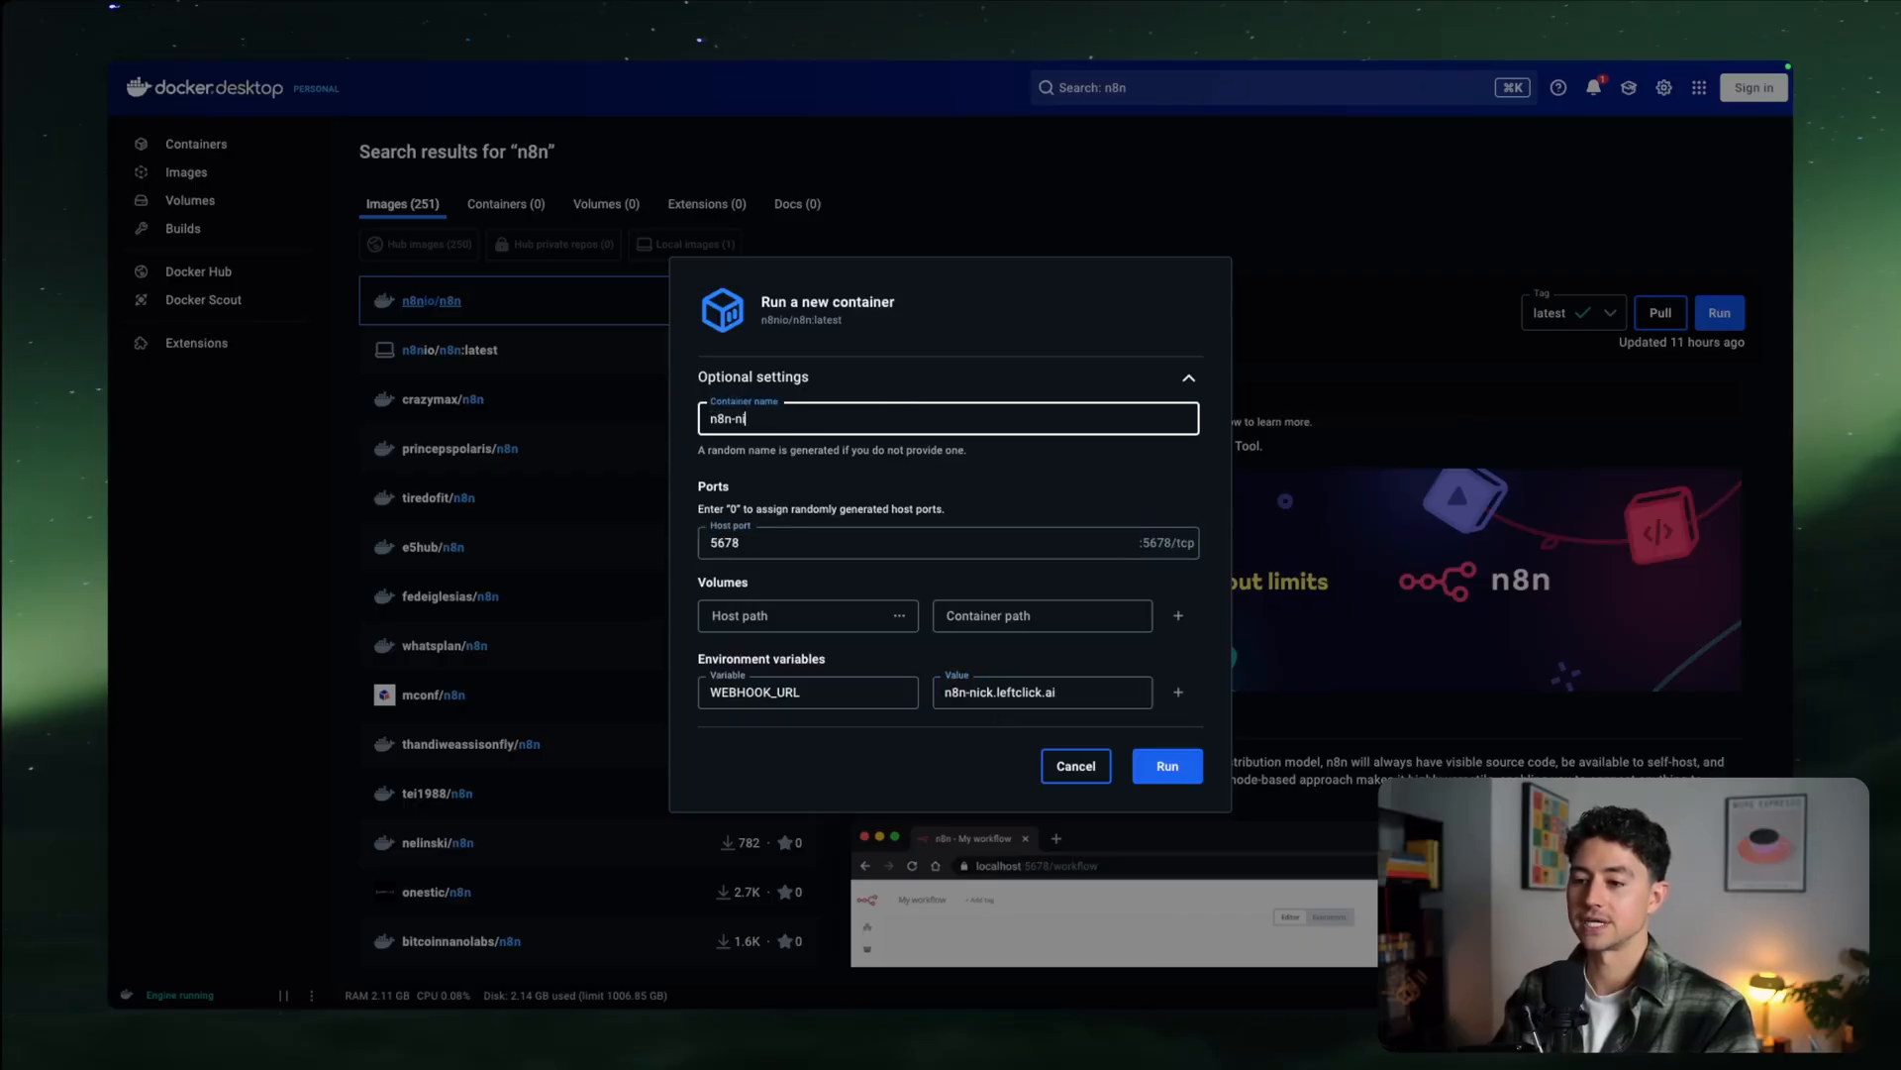
{"action": "type", "text": "ckck"}
{"action": "left_click", "coordinate": [1153, 765]}
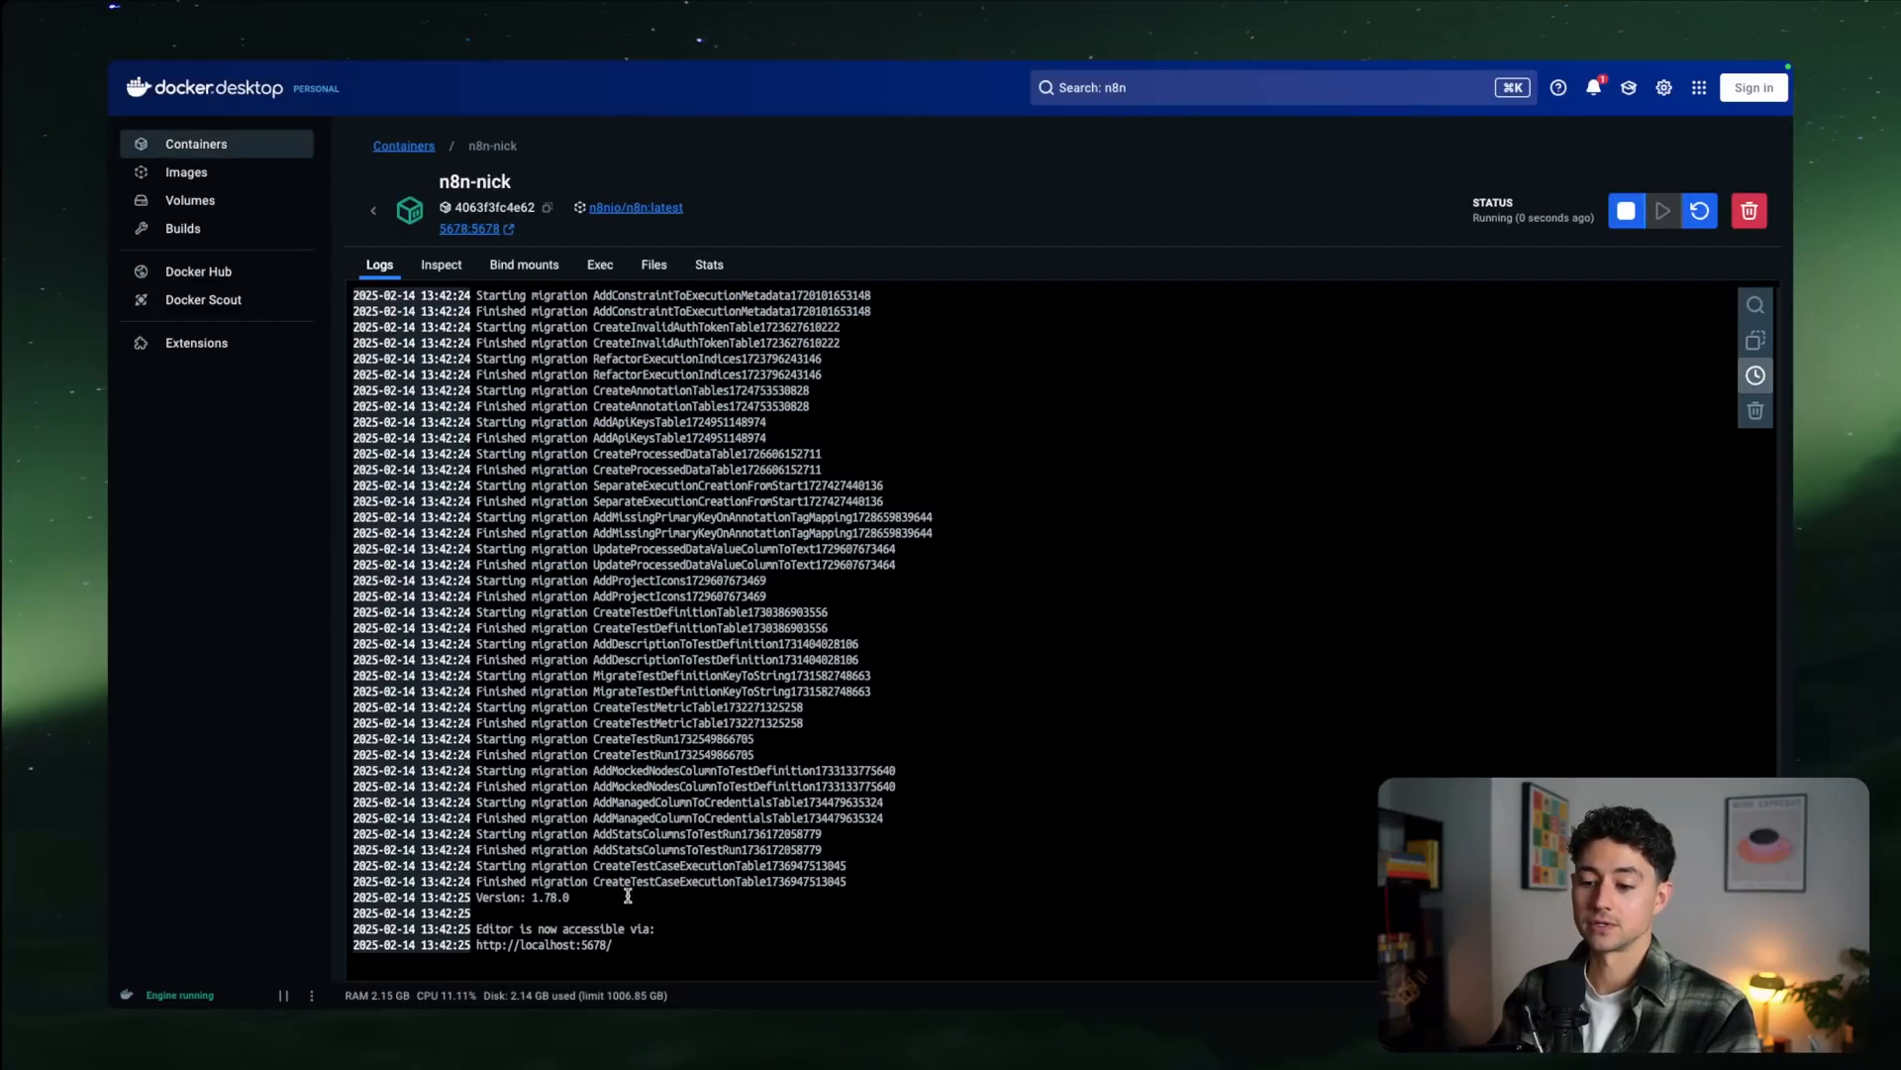
- Open local n8n and create the owner account with email, first and last name
{"action": "left_click", "coordinate": [577, 946]}
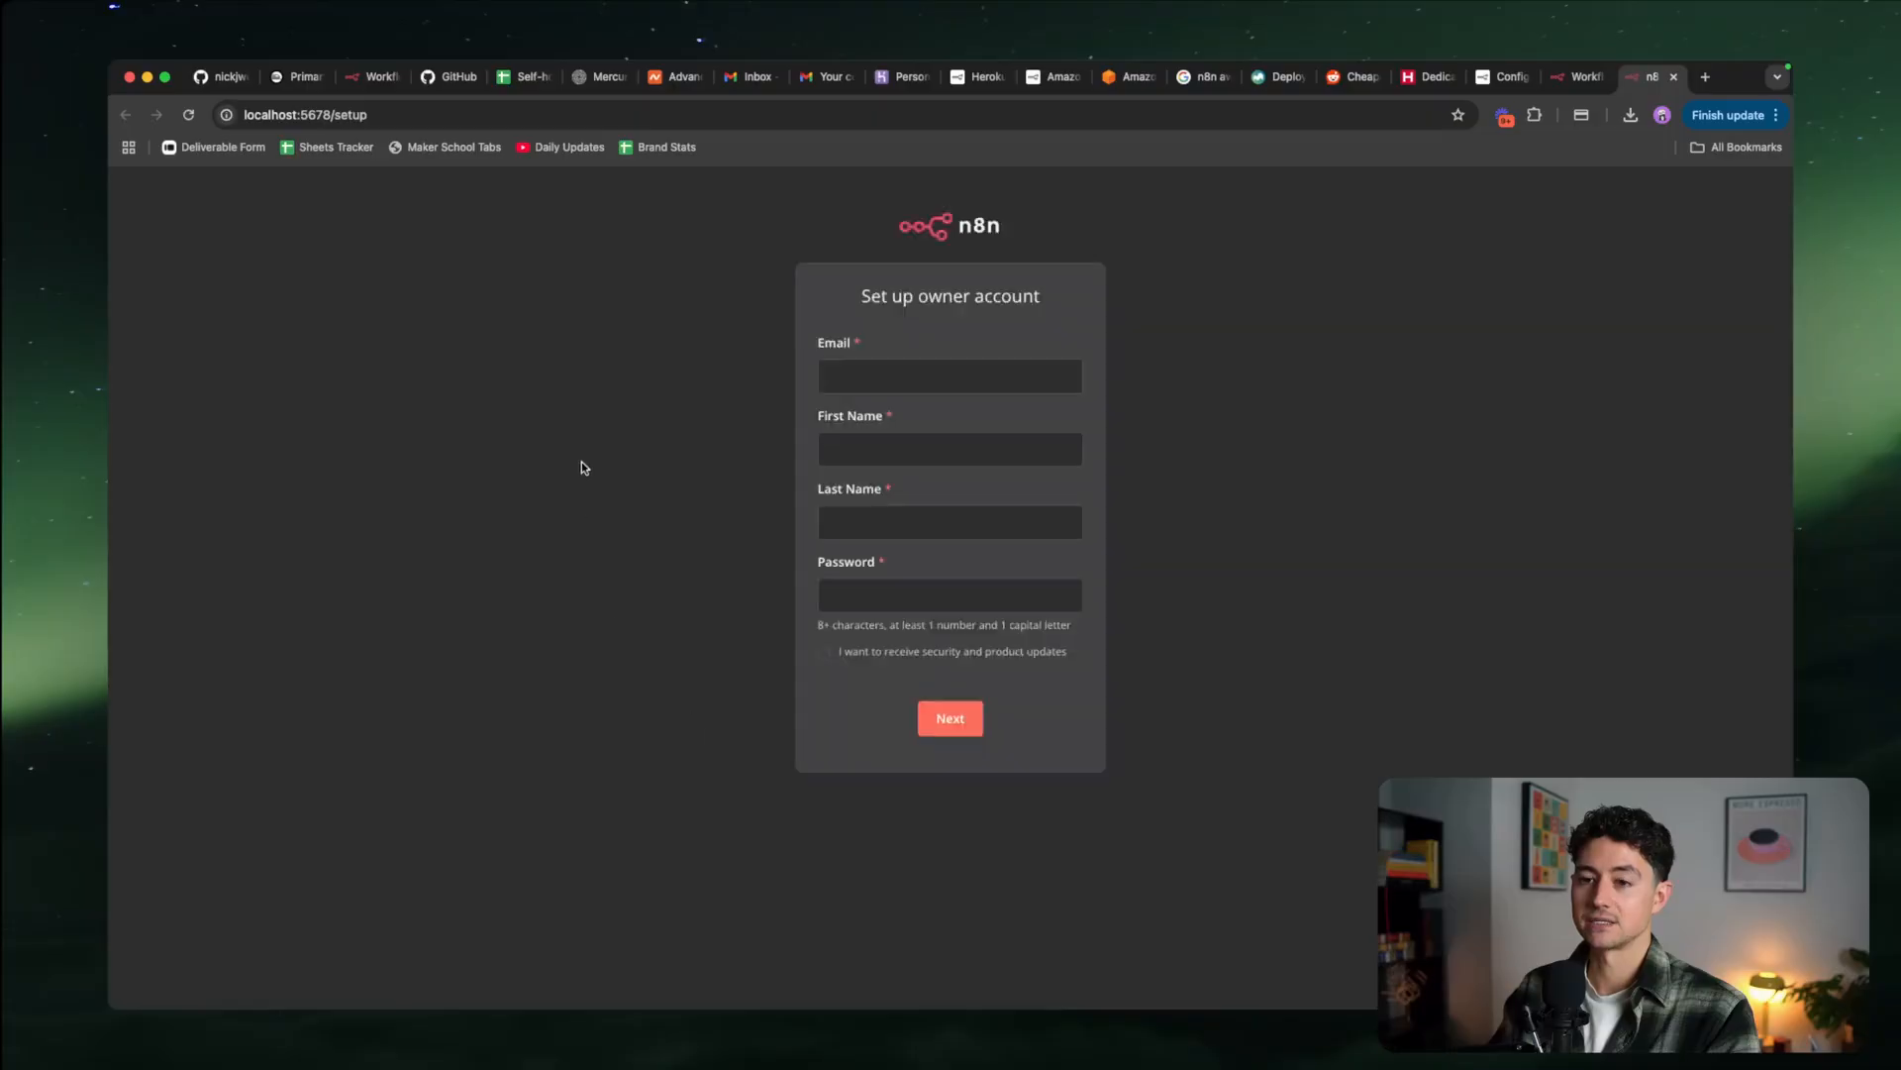
{"action": "left_click", "coordinate": [839, 375]}
{"action": "key", "text": "Tab"}
{"action": "type", "text": "Nickolas"}
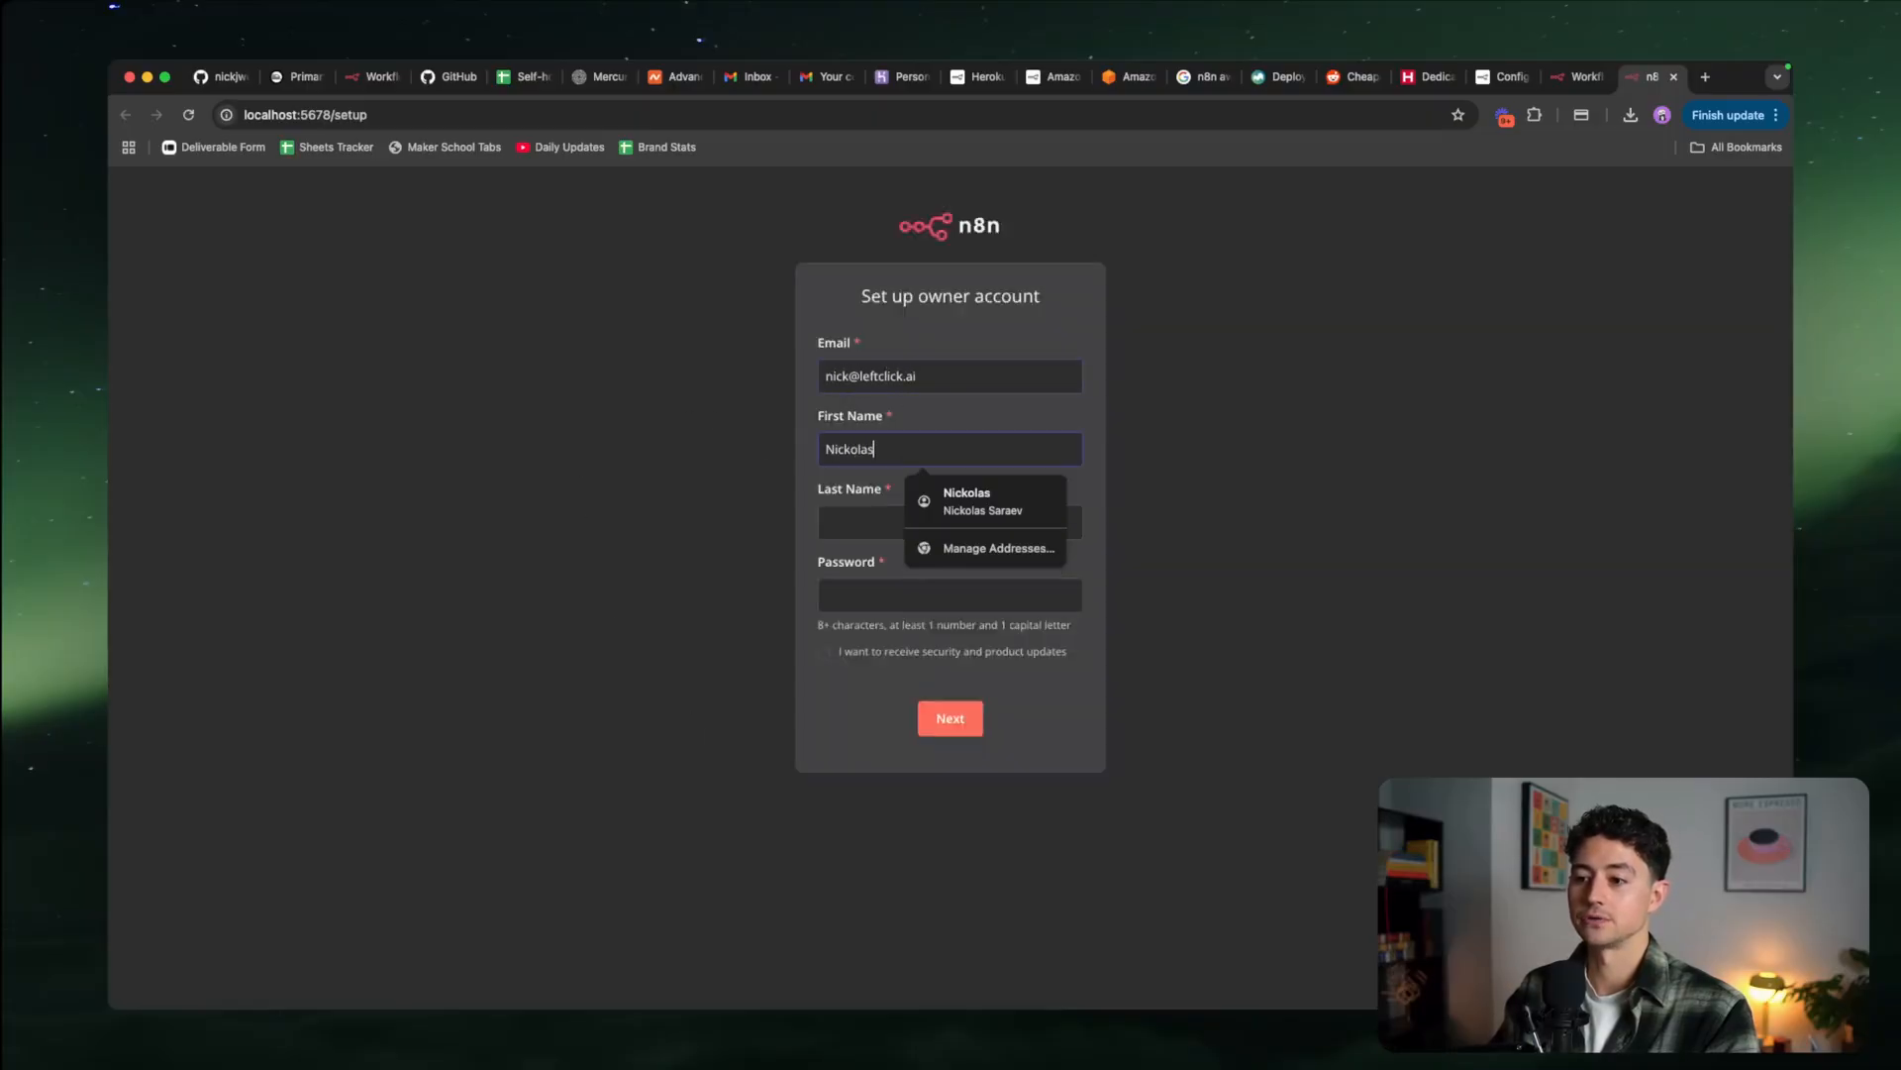
{"action": "key", "text": "Tab"}
{"action": "type", "text": "Saraev"}
{"action": "key", "text": "Tab"}
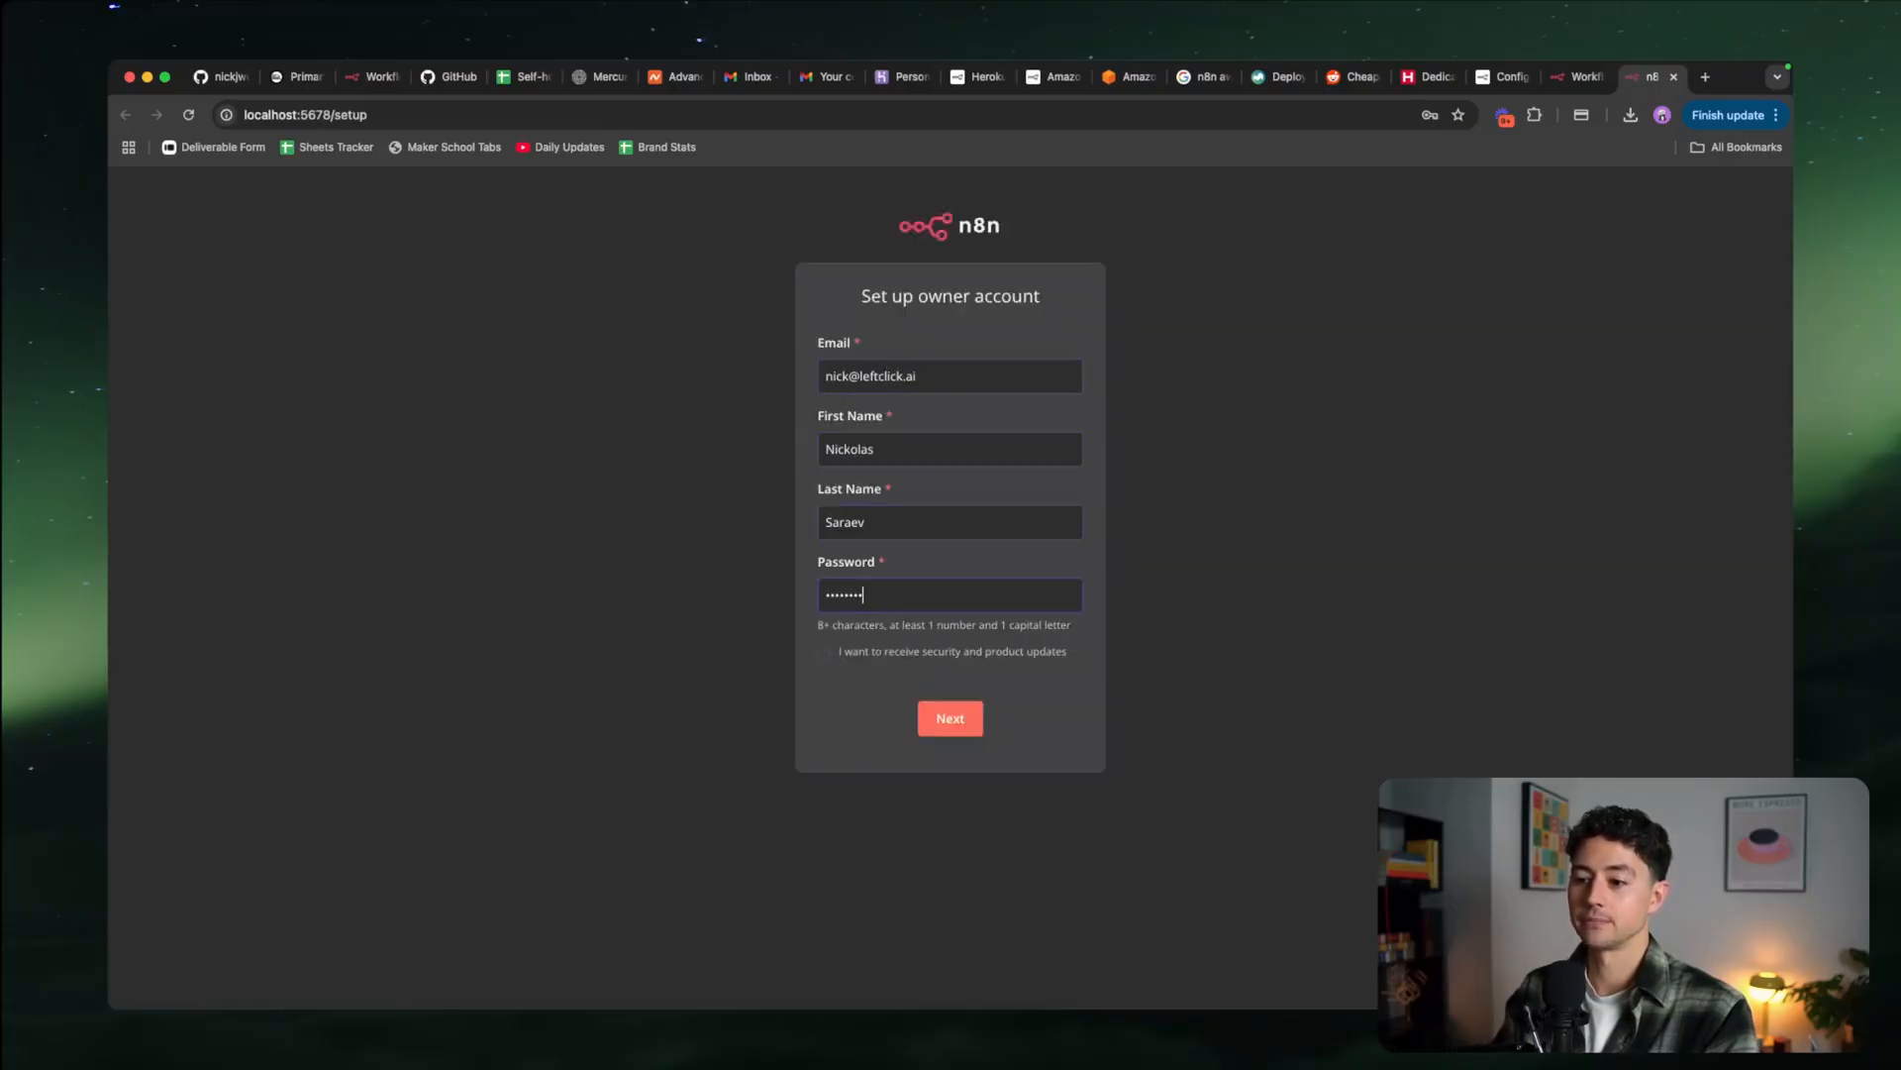
{"action": "left_click", "coordinate": [975, 713]}
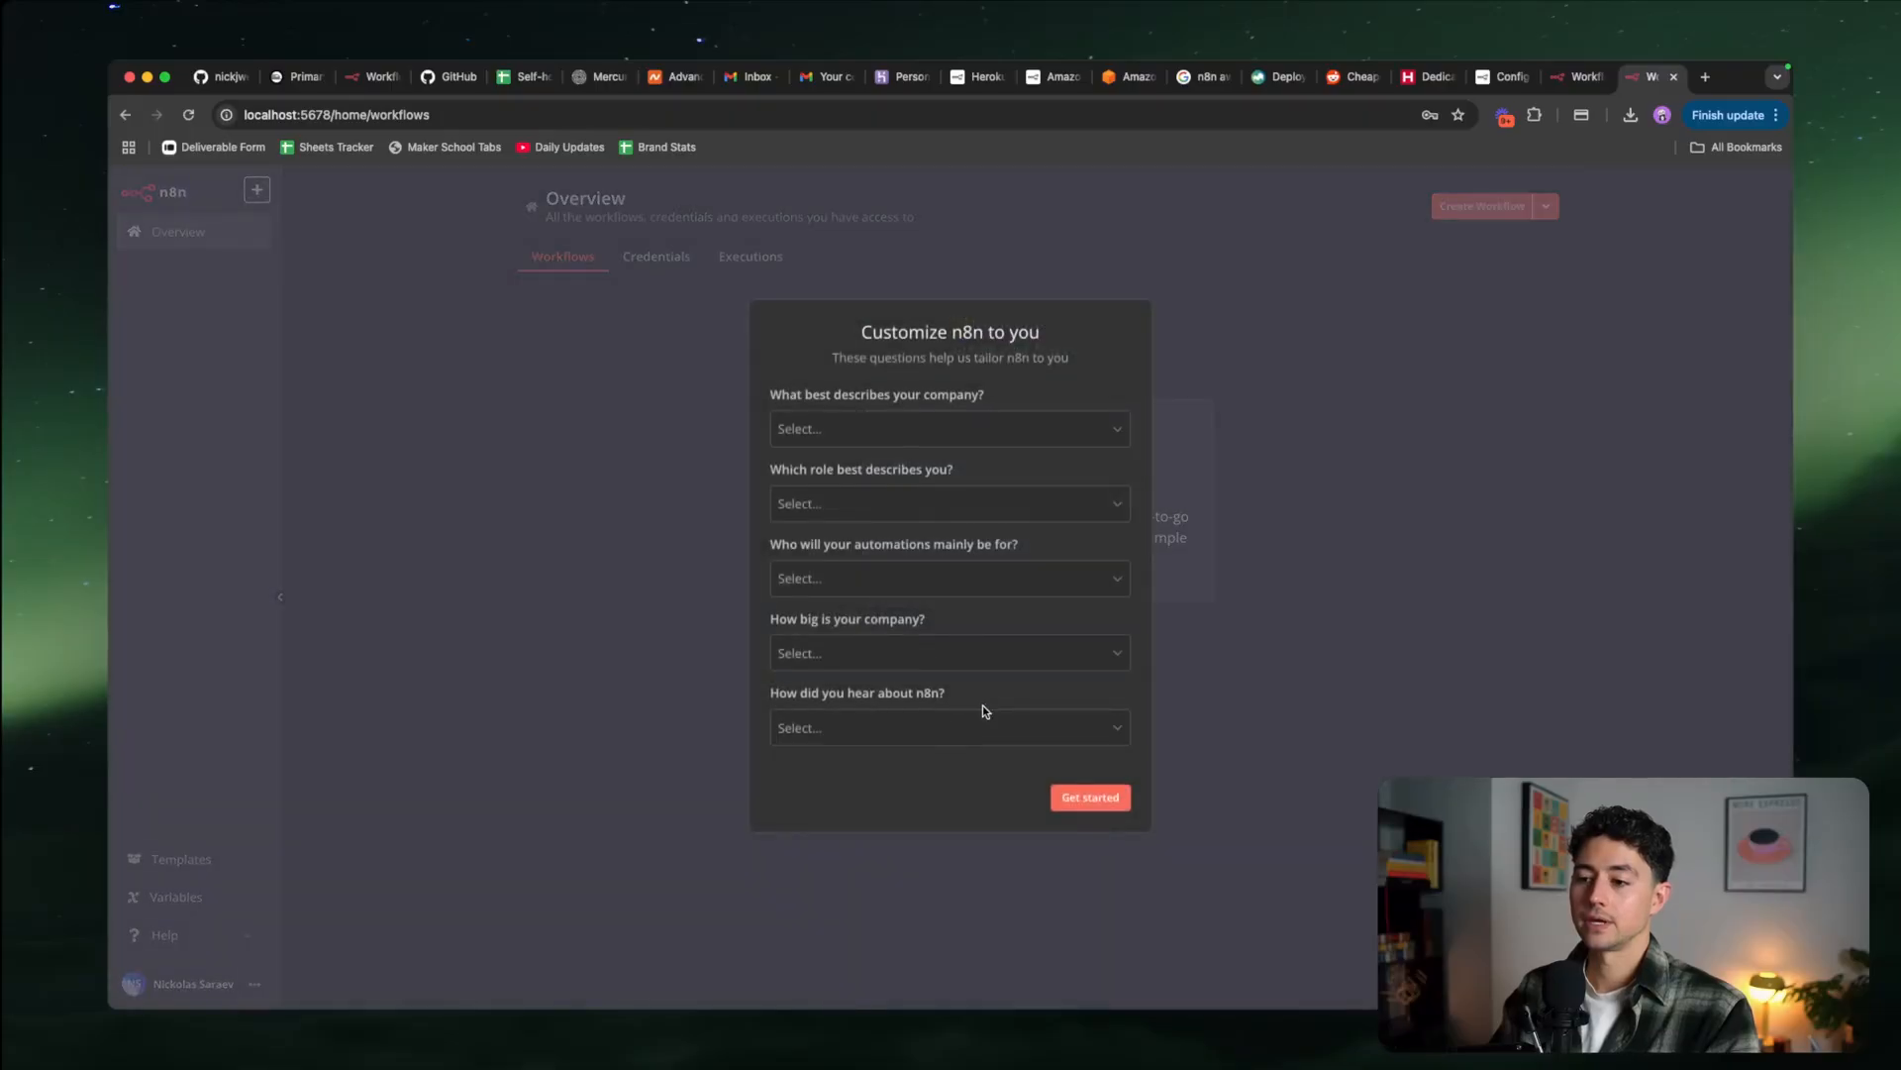
- Answer the survey: Software as a service company, Business Owner role, automations for Myself
{"action": "left_click", "coordinate": [875, 429]}
{"action": "left_click", "coordinate": [876, 480]}
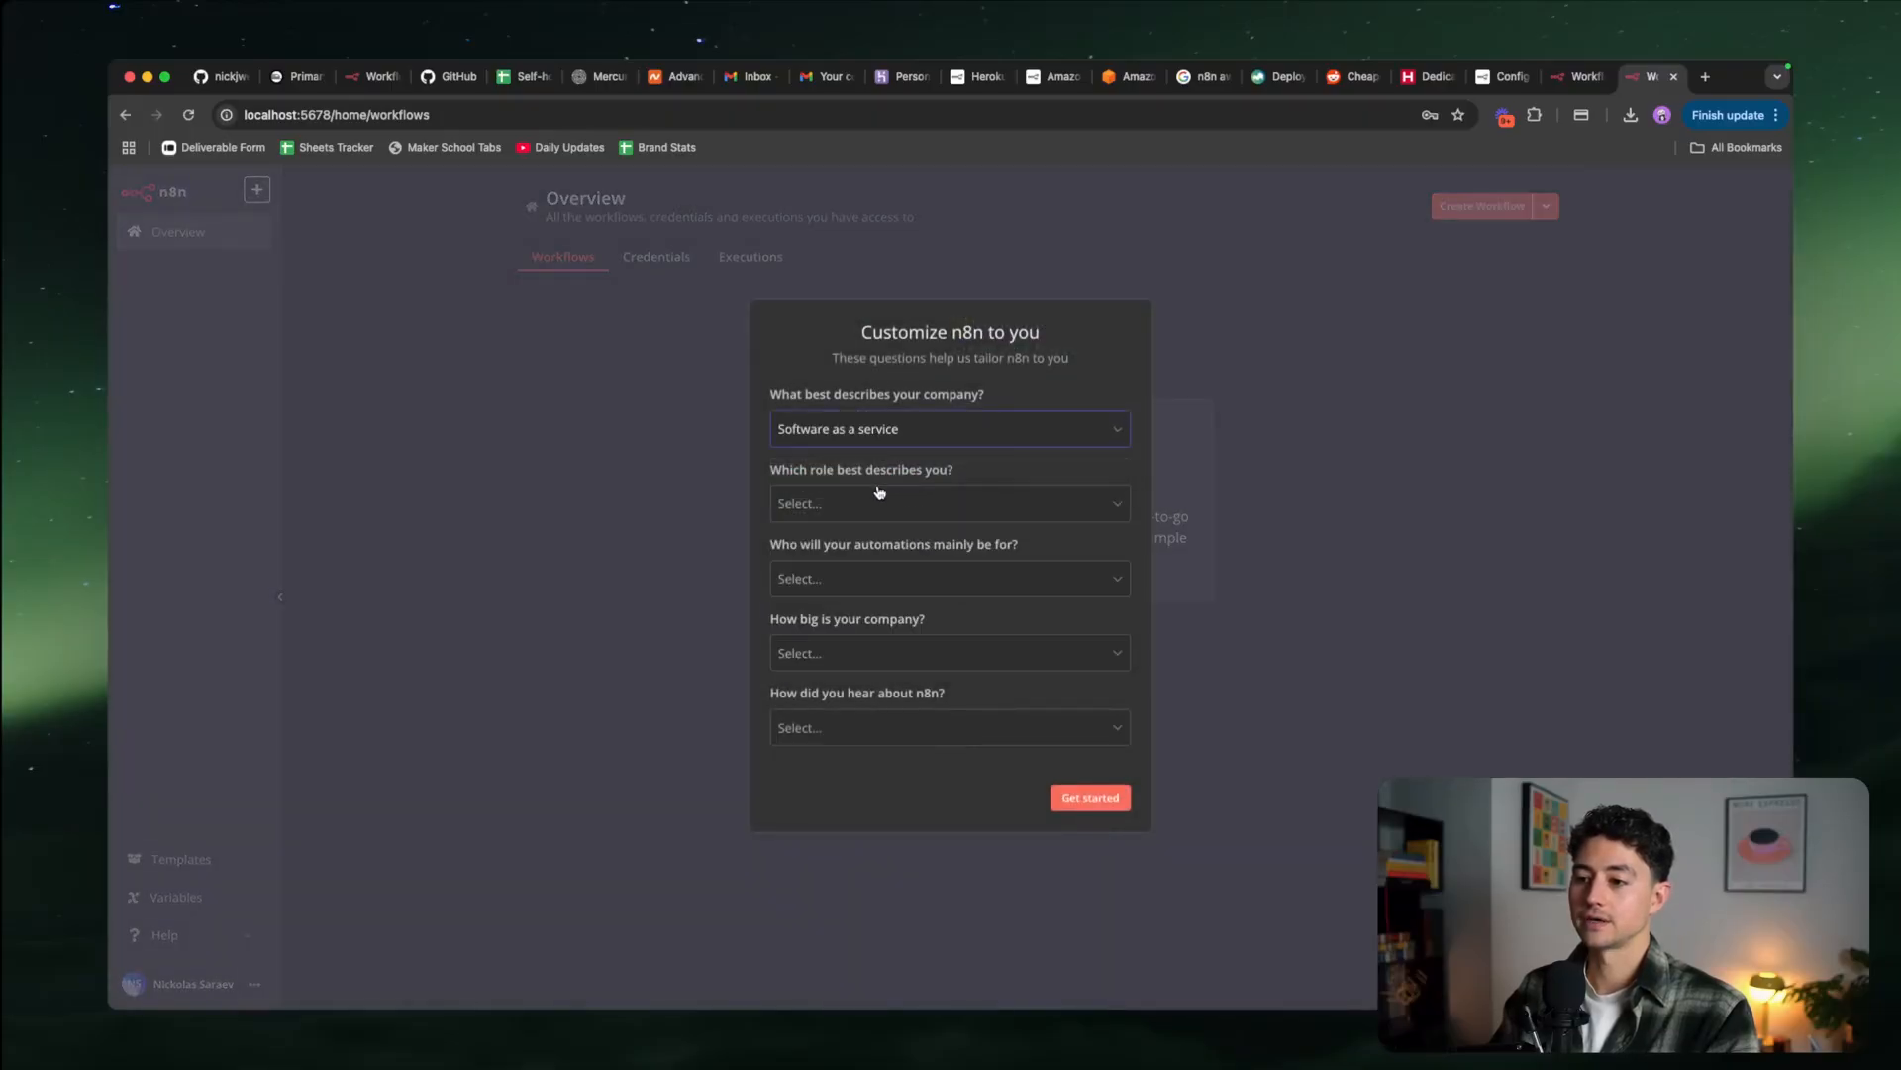
{"action": "left_click", "coordinate": [884, 506]}
{"action": "left_click", "coordinate": [883, 552]}
{"action": "left_click", "coordinate": [882, 578]}
{"action": "left_click", "coordinate": [880, 625]}
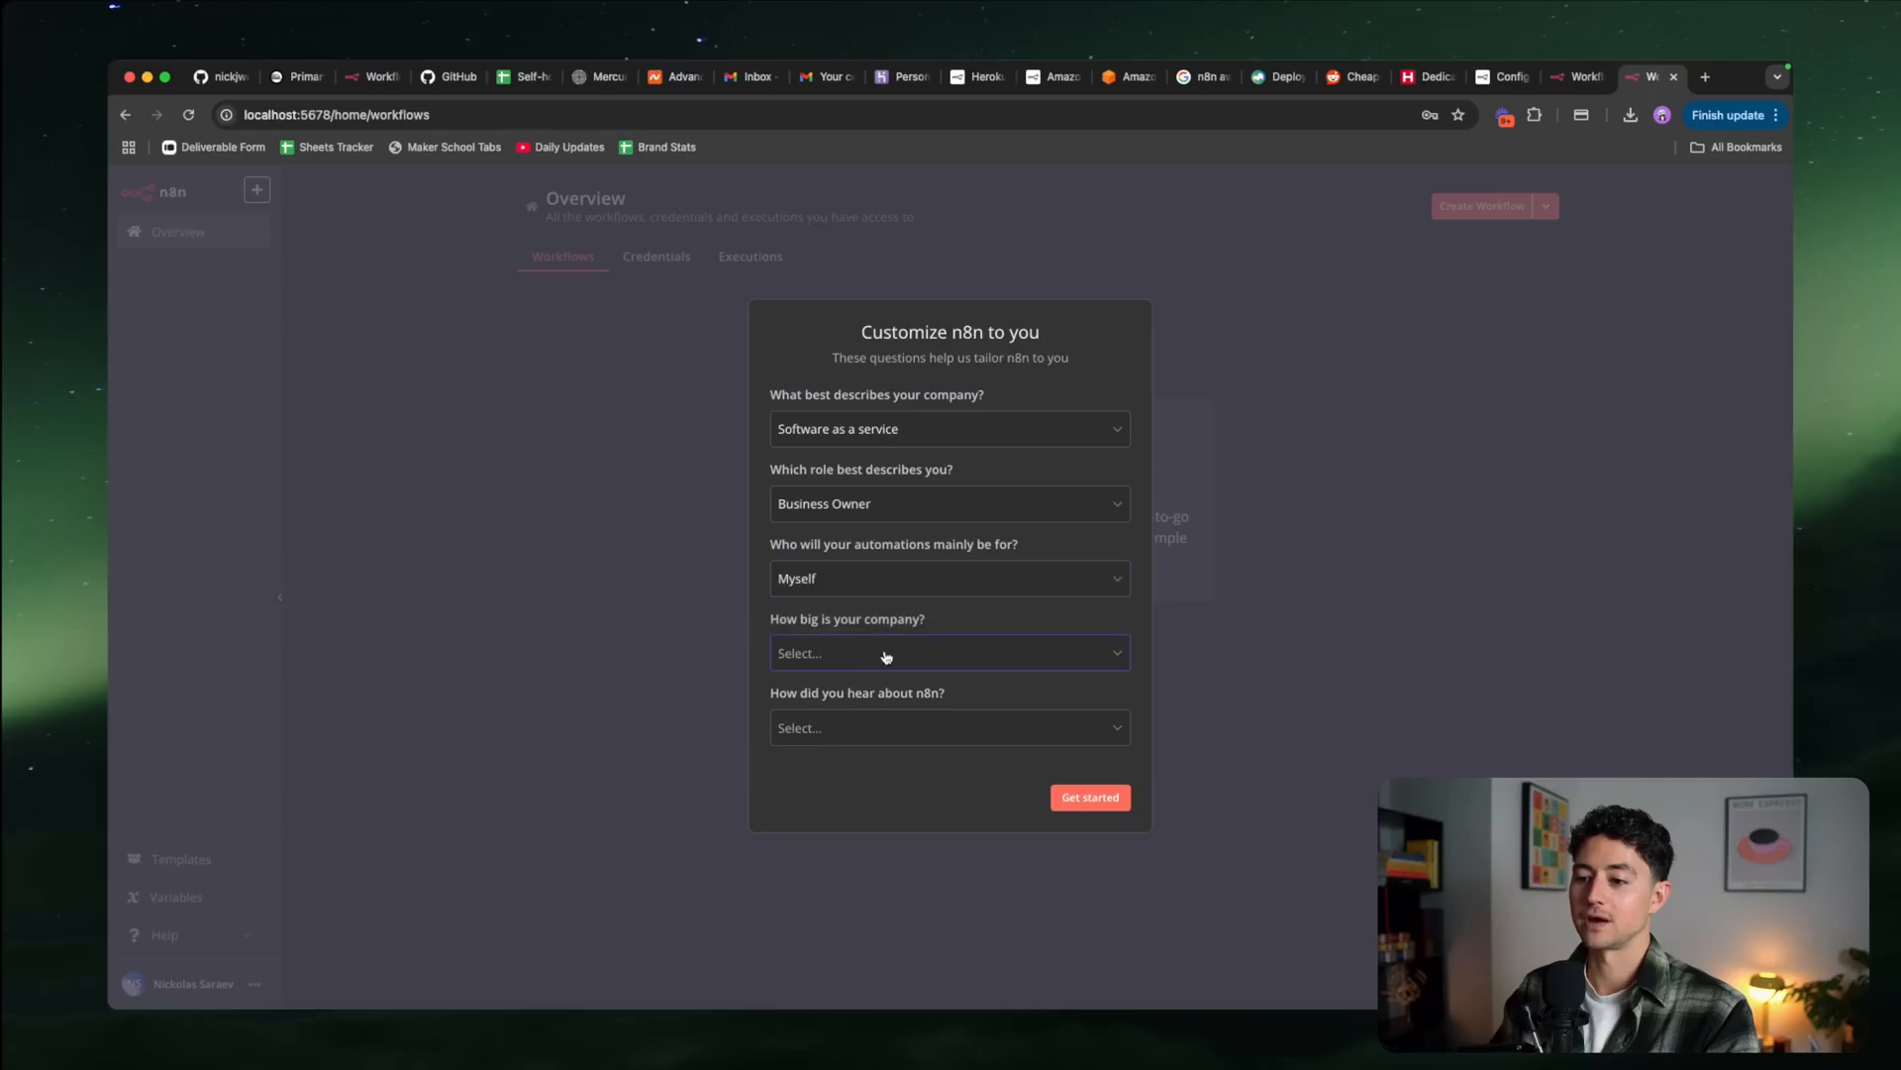
- Pick Less than 20 people and Google, submit, skip the licence offer, and start from scratch
{"action": "left_click", "coordinate": [883, 654]}
{"action": "left_click", "coordinate": [882, 706]}
{"action": "left_click", "coordinate": [879, 730]}
{"action": "left_click", "coordinate": [883, 776]}
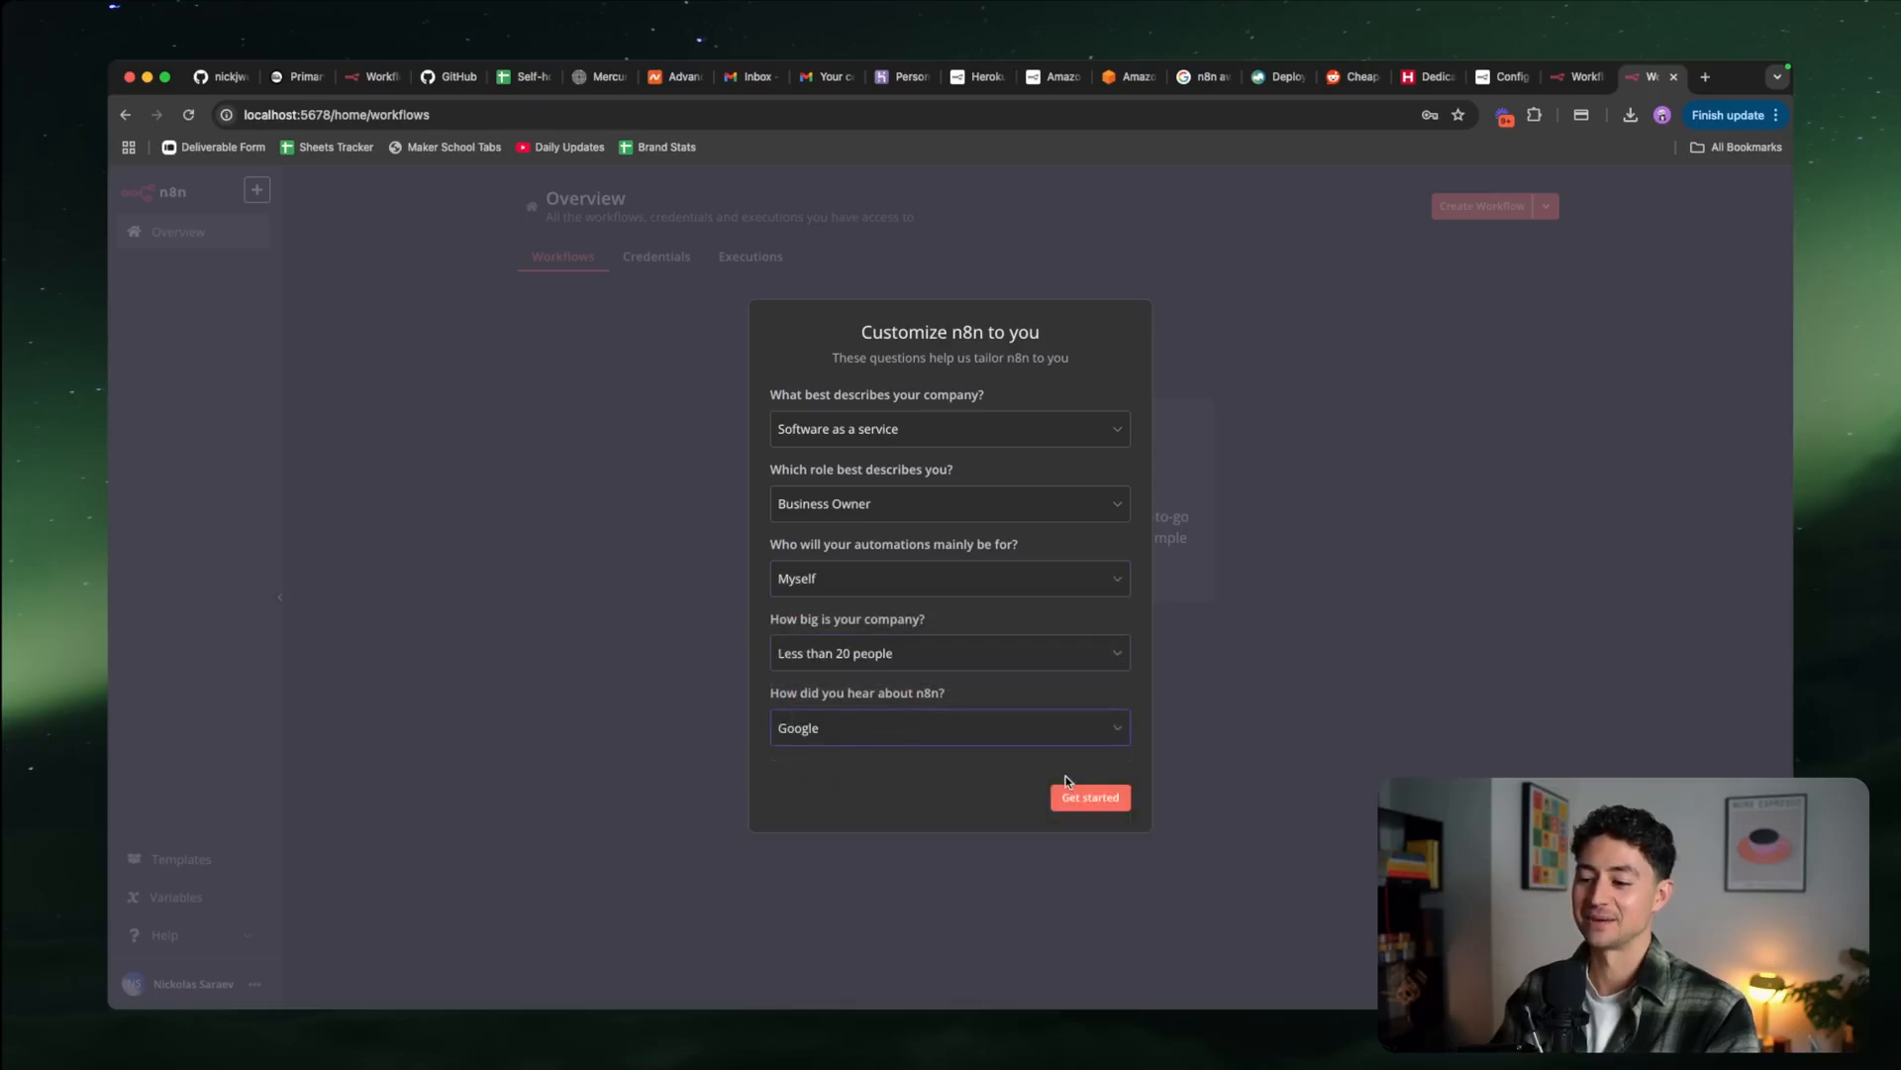
{"action": "left_click", "coordinate": [1079, 798]}
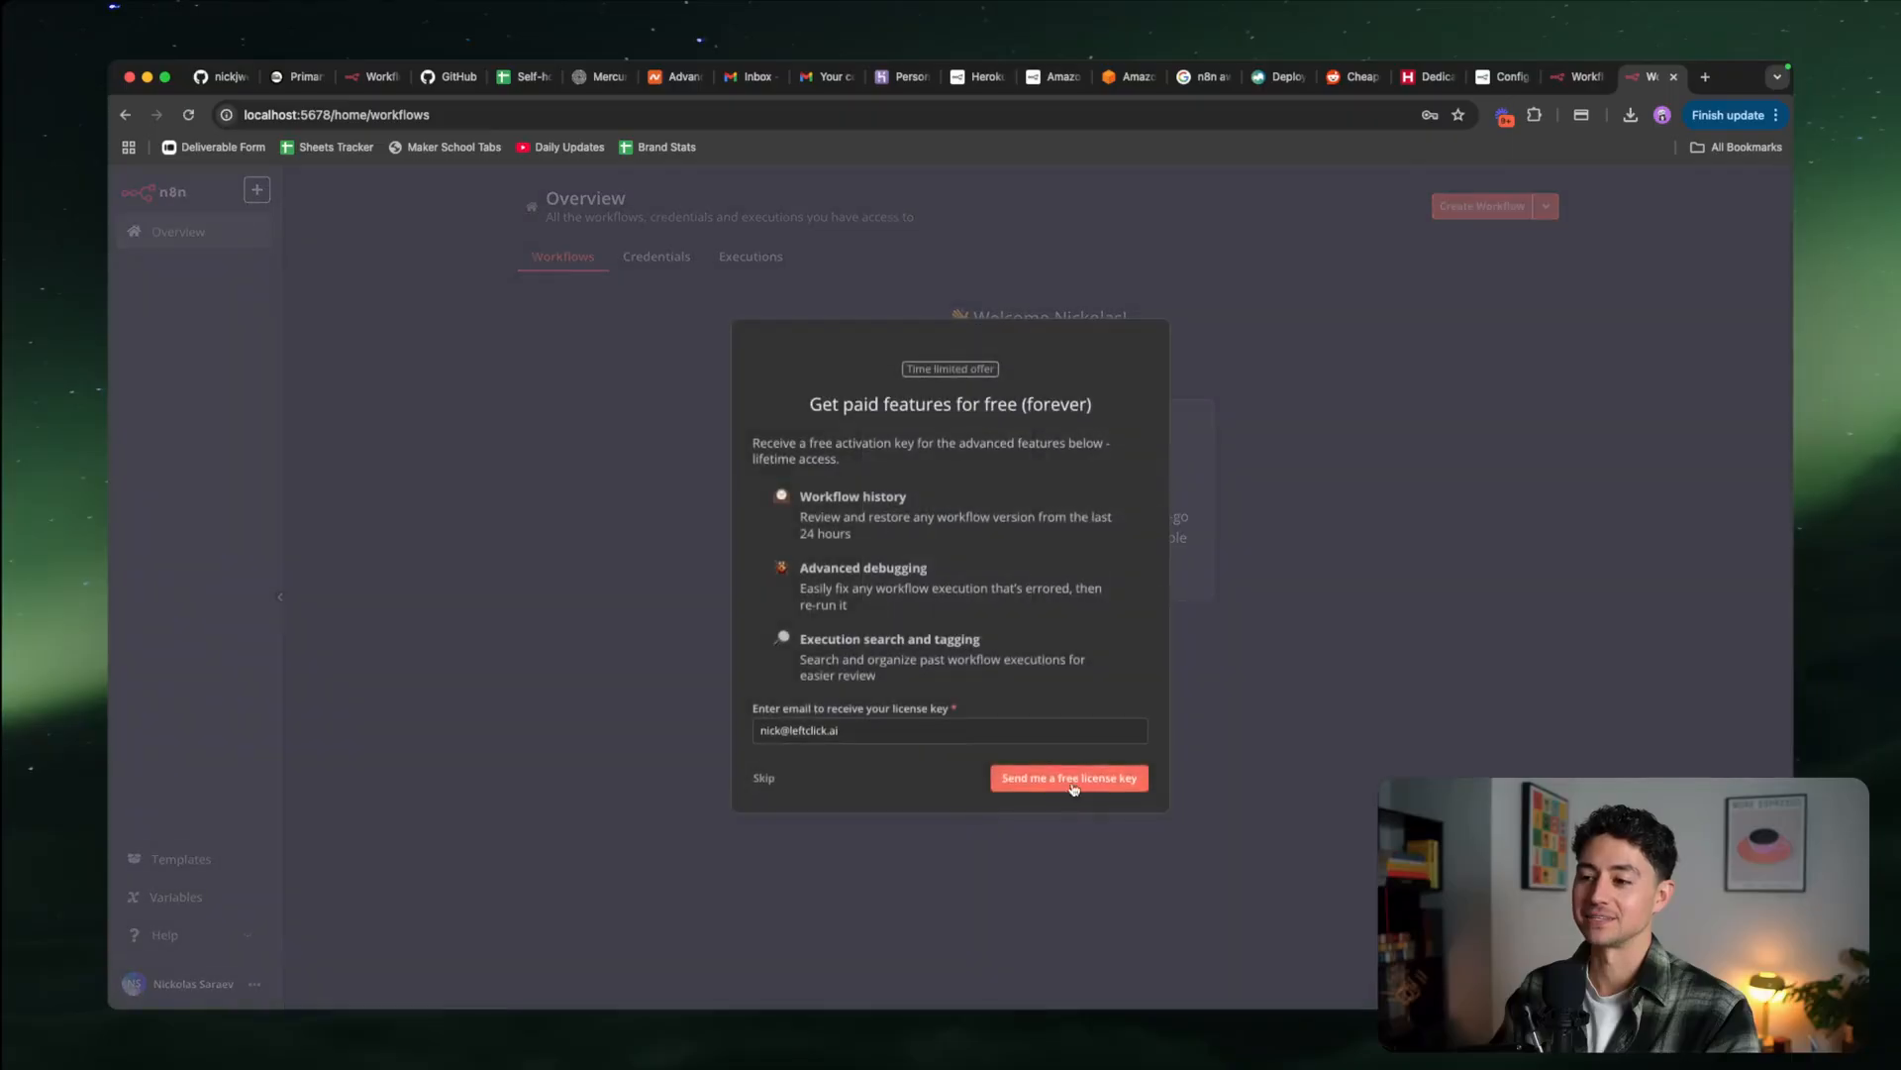
{"action": "left_click", "coordinate": [767, 778]}
{"action": "left_click", "coordinate": [968, 551]}
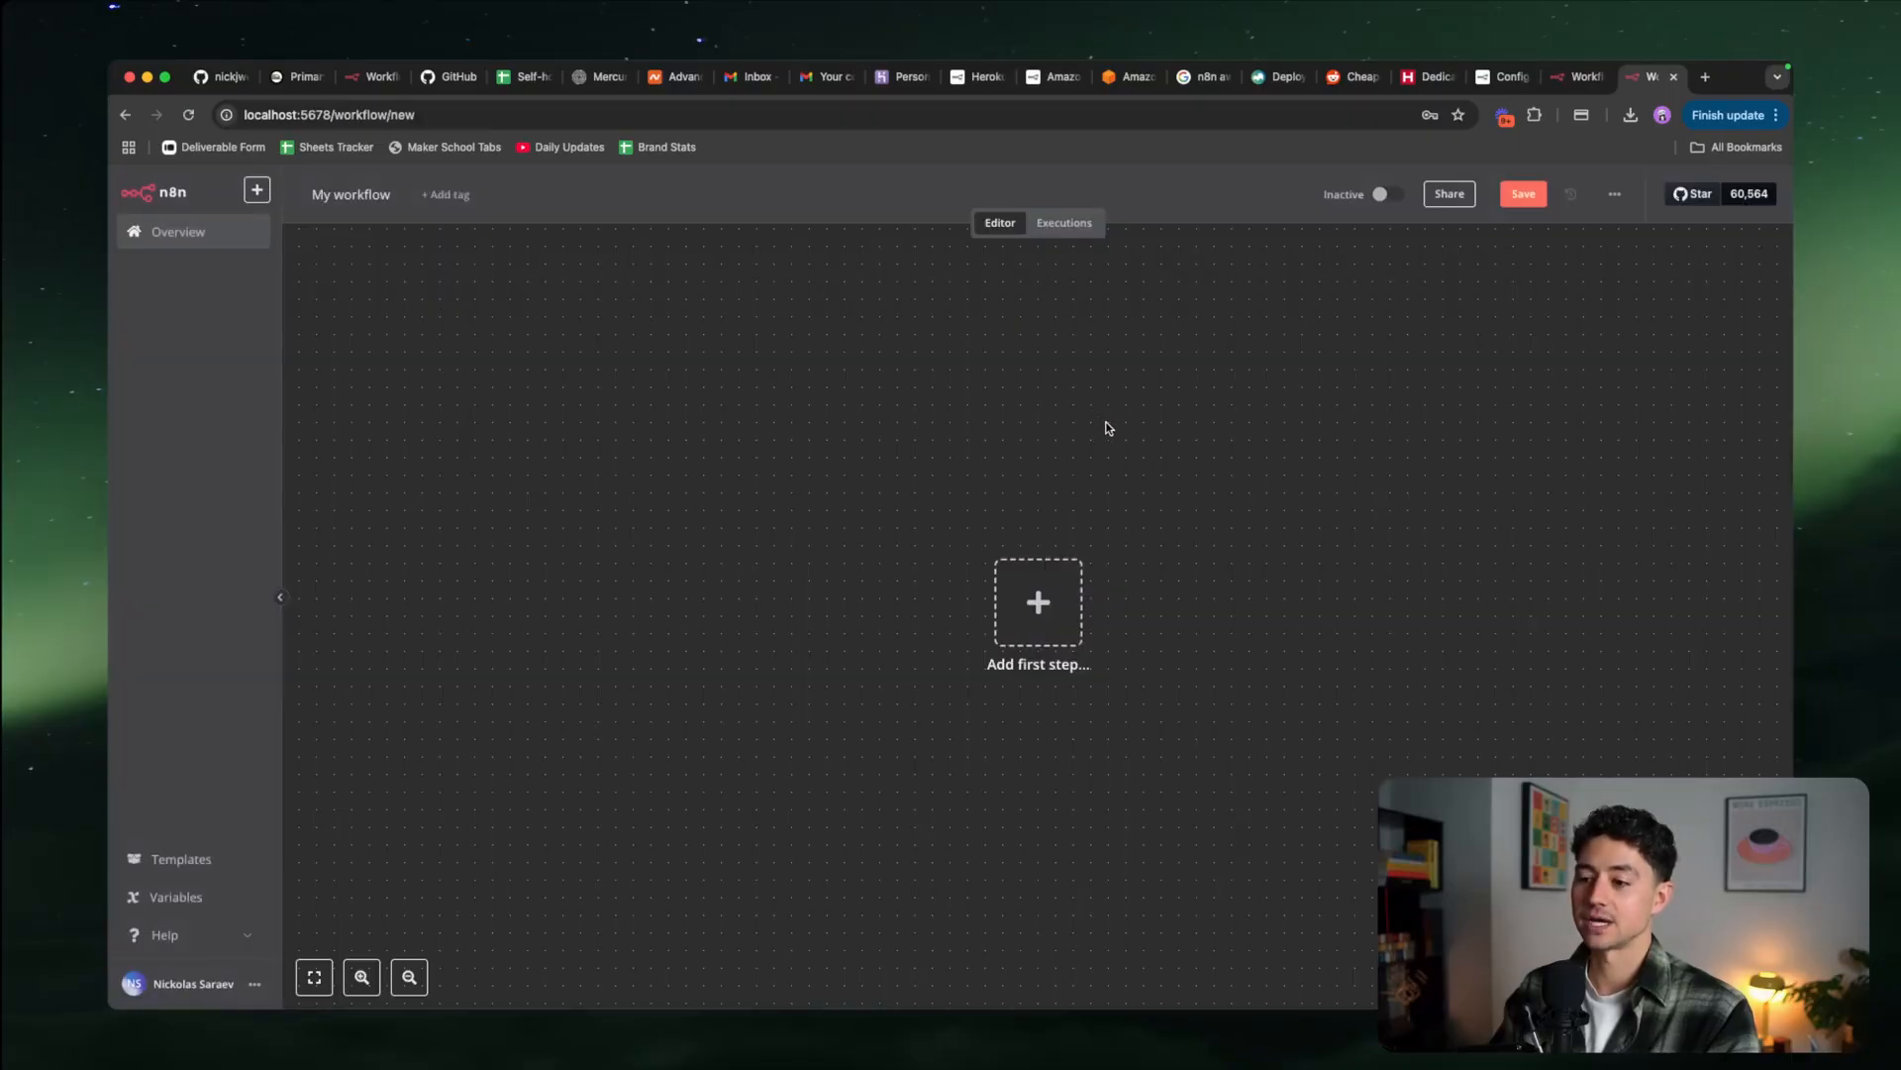
- Add a Webhook trigger node via the 'webh' search and return to the canvas
{"action": "key", "text": "Tab"}
{"action": "type", "text": "webh"}
{"action": "key", "text": "Return"}
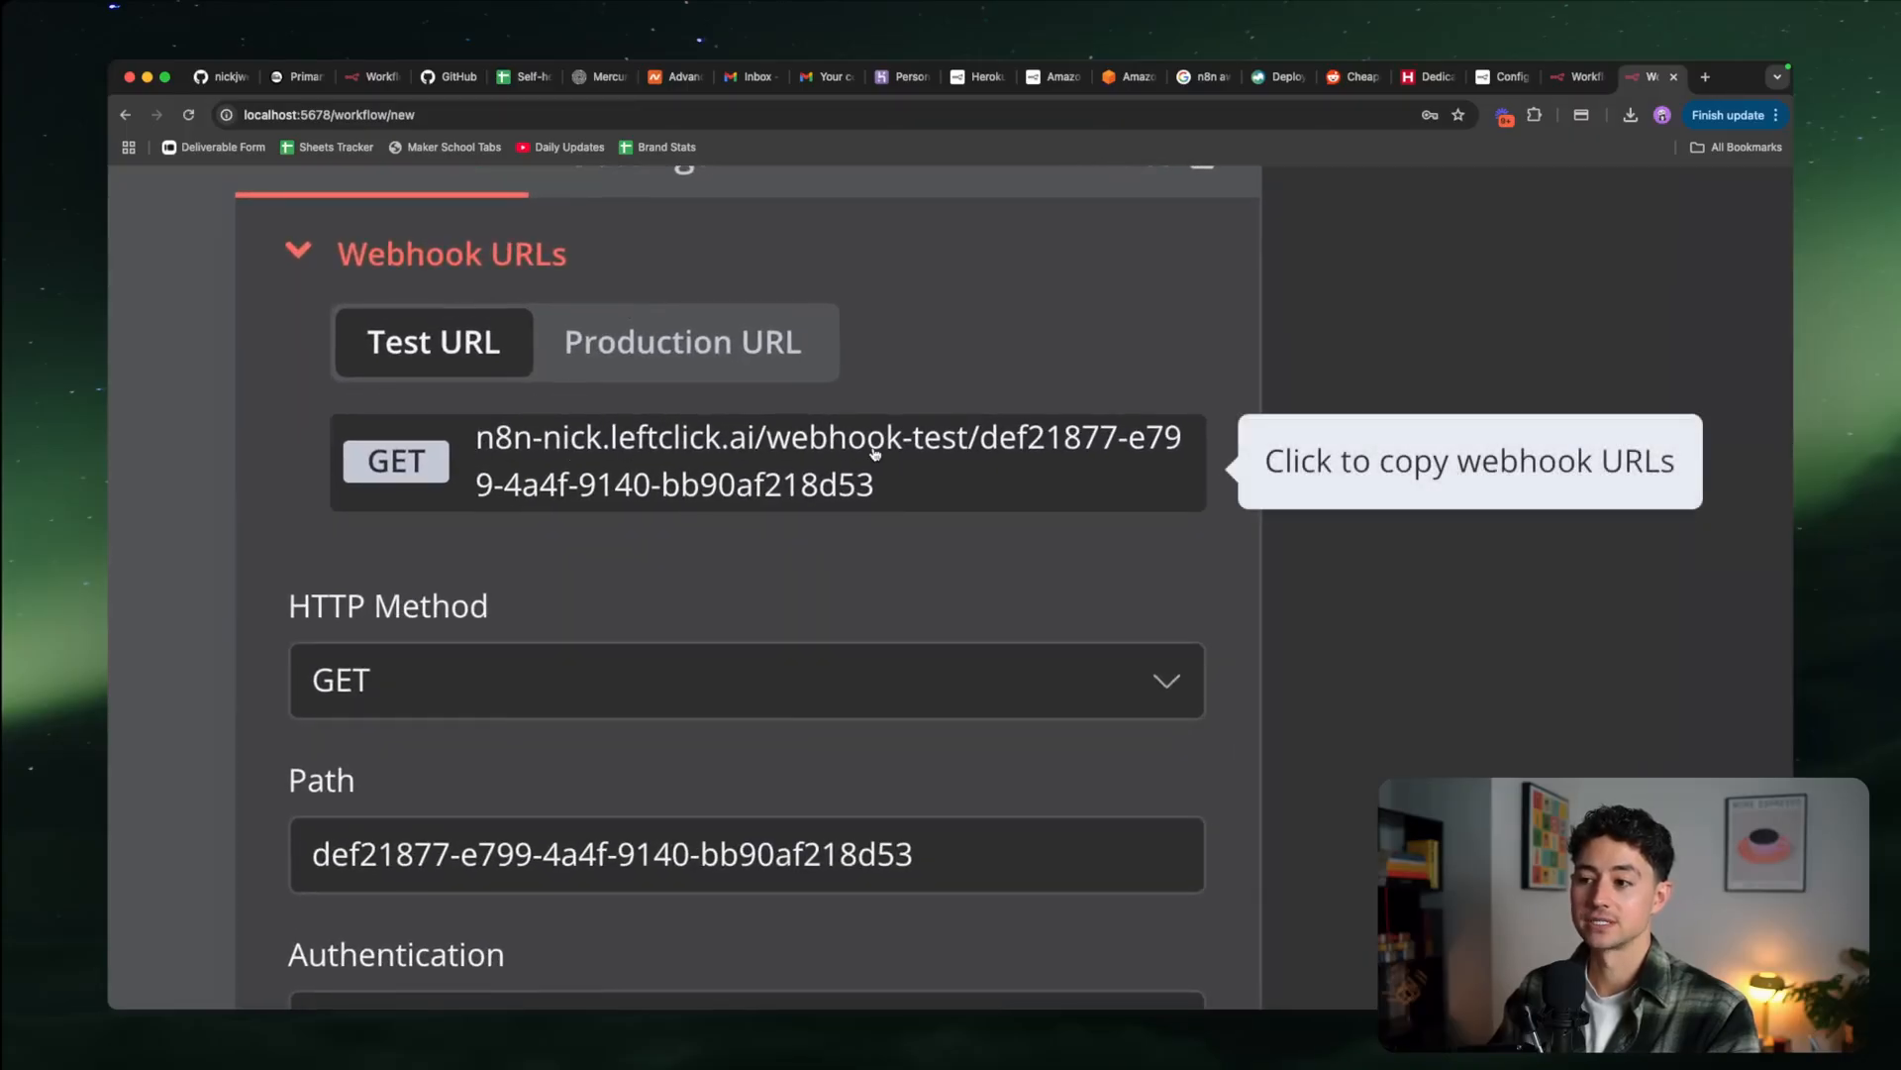
{"action": "scroll", "coordinate": [874, 453], "scroll_direction": "down", "scroll_amount": 10}
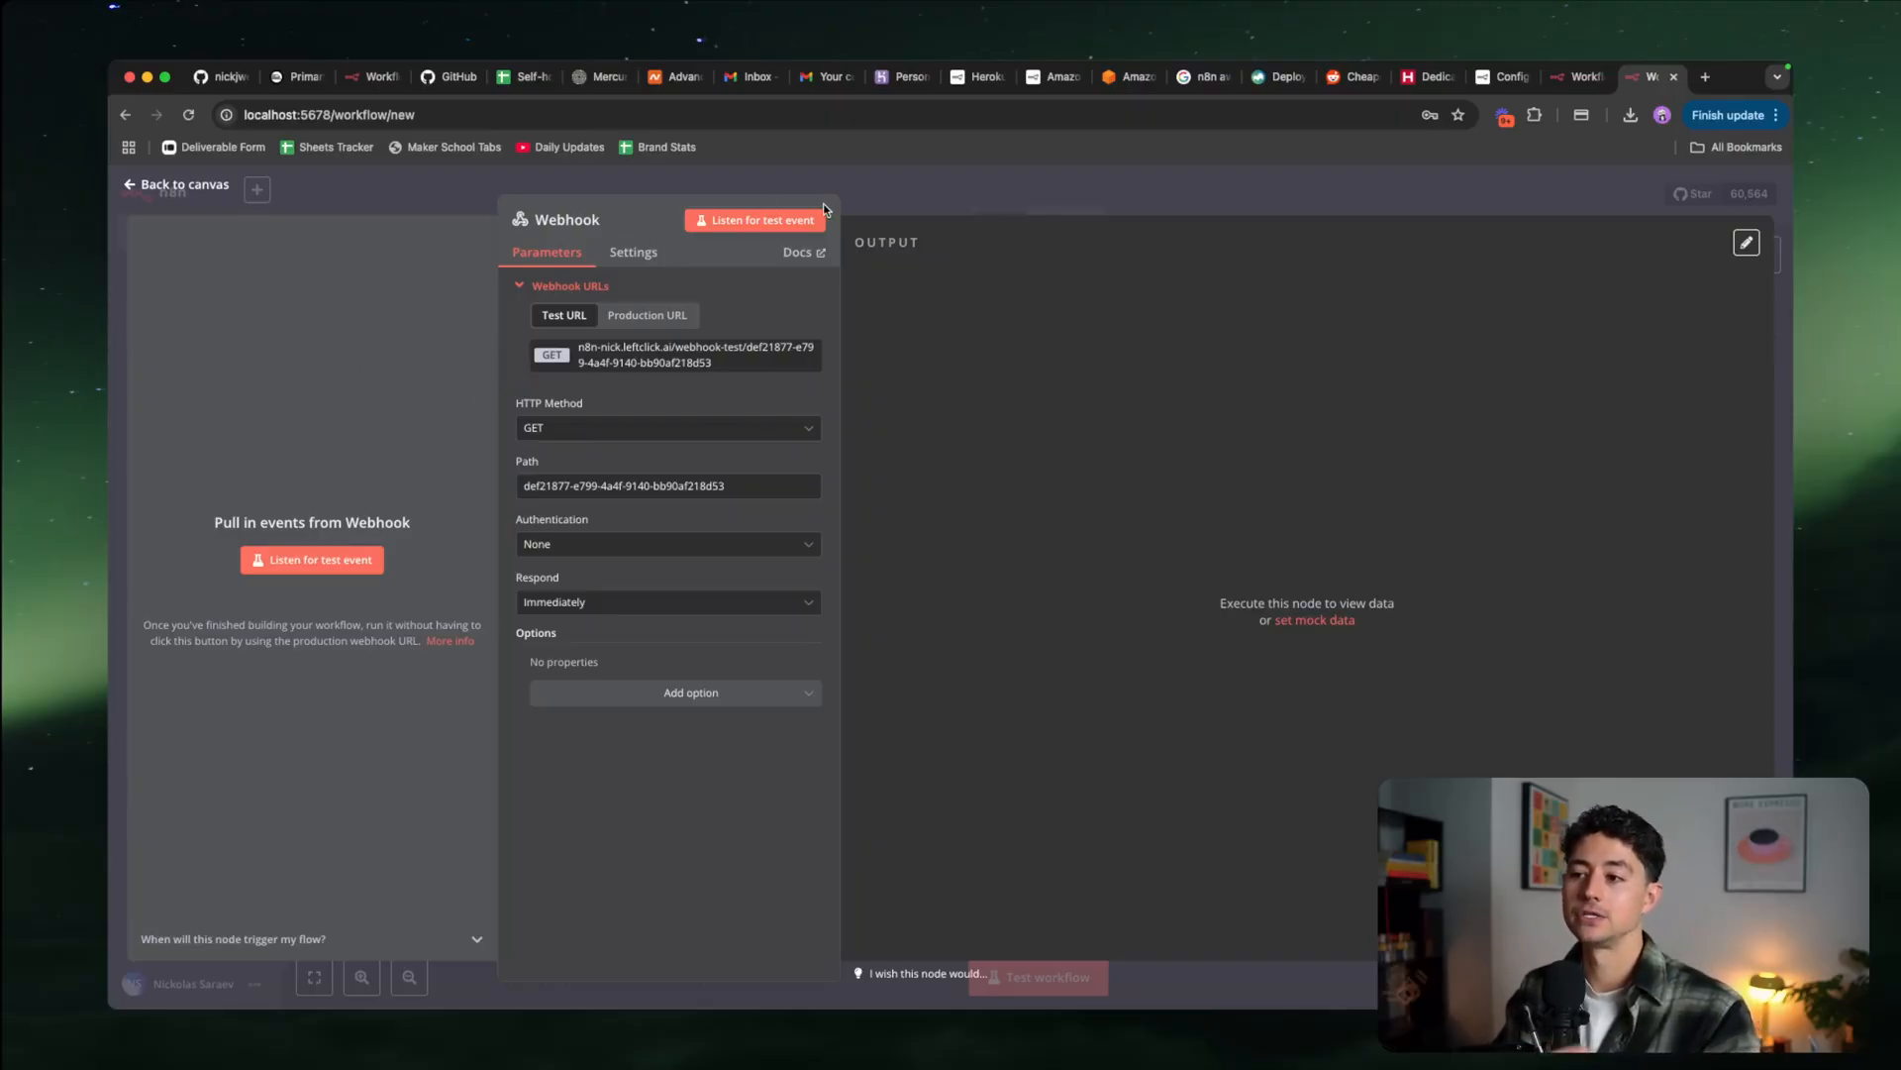
{"action": "left_click", "coordinate": [971, 203]}
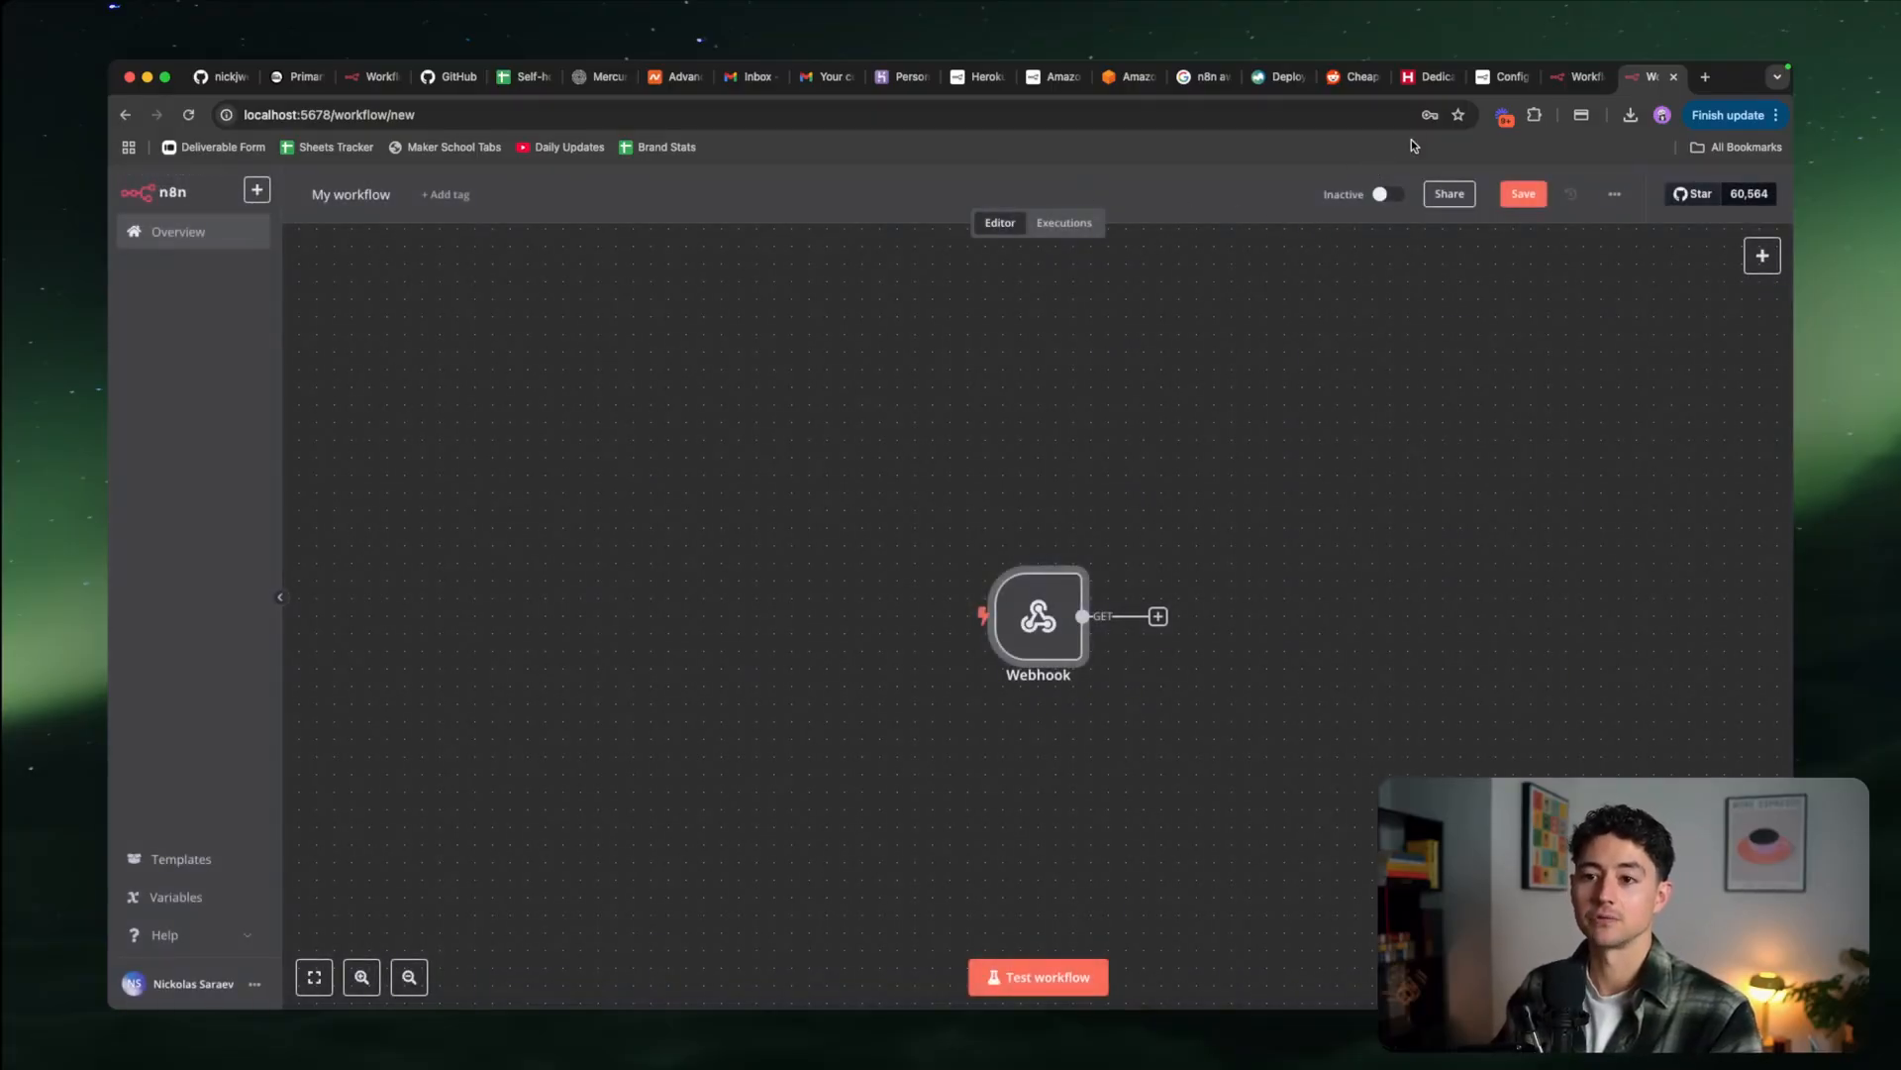
{"action": "key", "text": "ctrl+t"}
- Search Google for nginx and open the nginx.org home page
{"action": "type", "text": "nginx"}
{"action": "key", "text": "Return"}
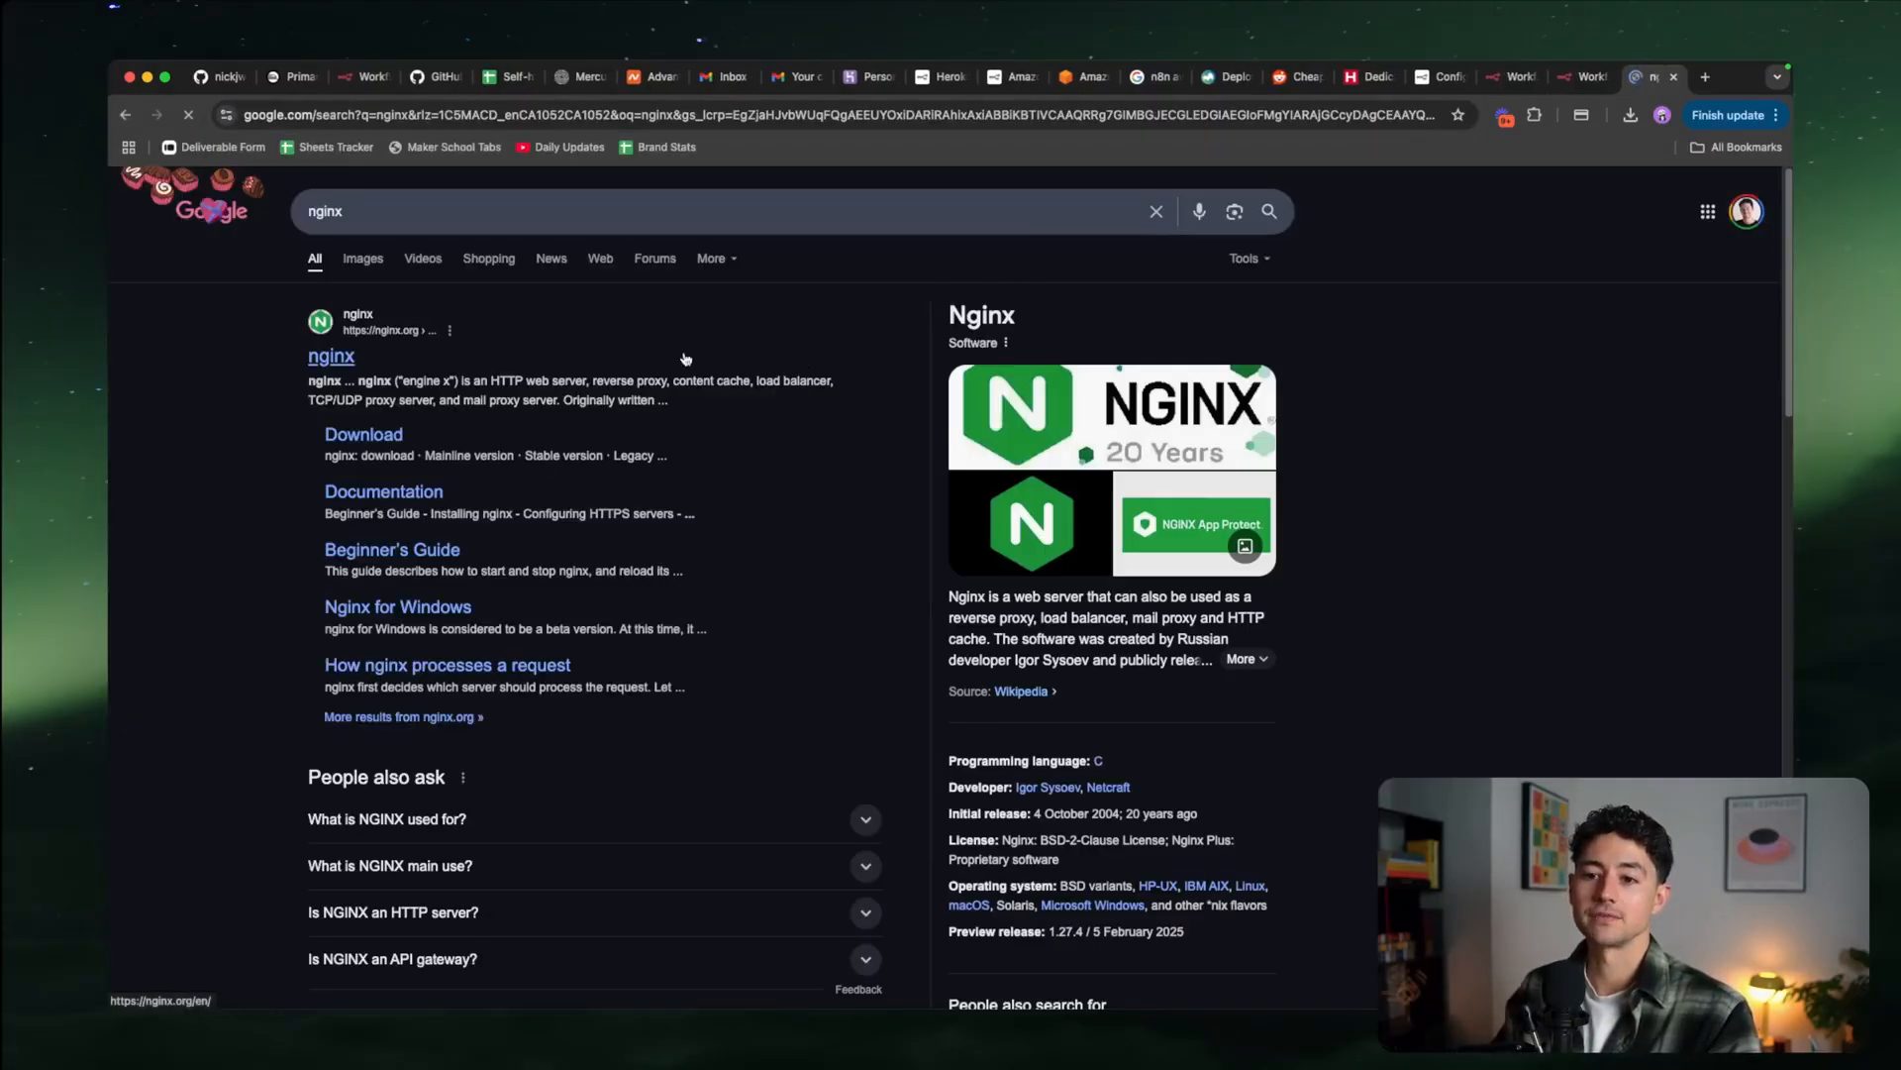
{"action": "left_click", "coordinate": [331, 357]}
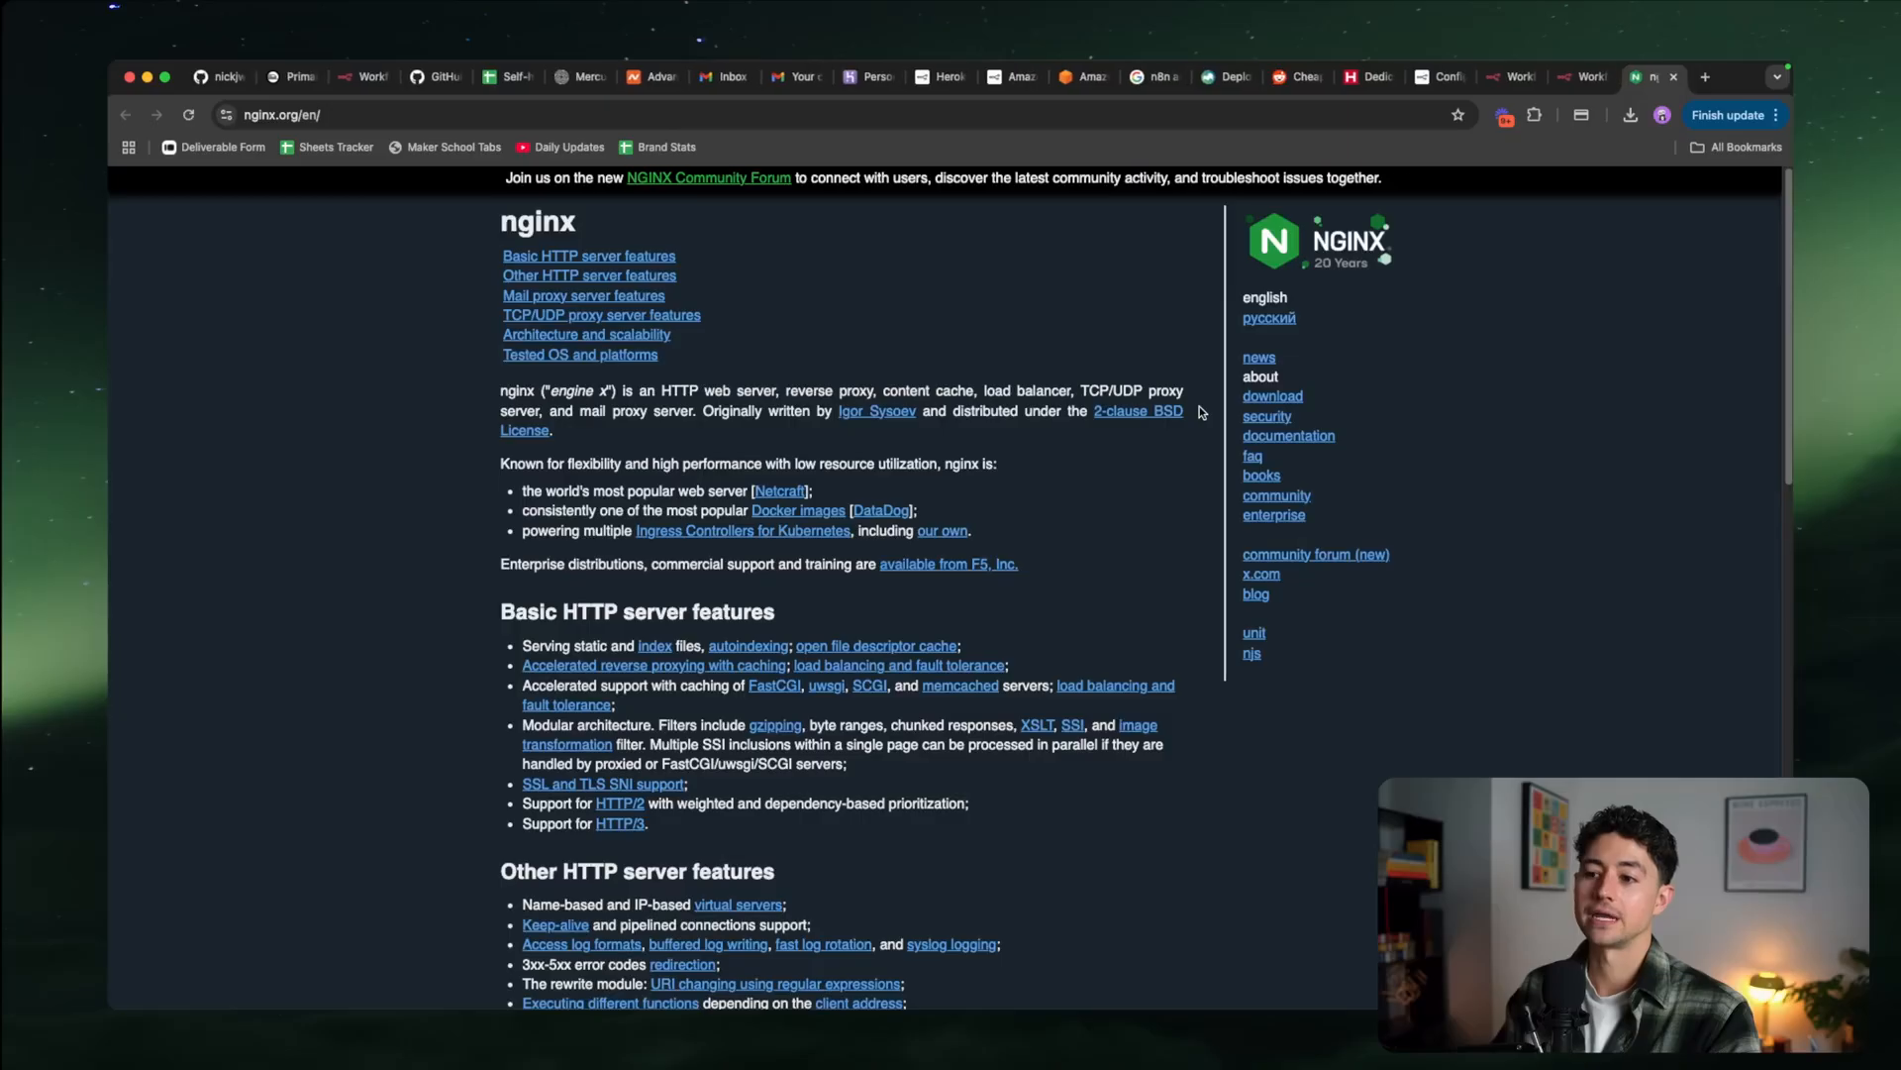
{"action": "scroll", "coordinate": [680, 391], "scroll_direction": "up", "scroll_amount": 5}
{"action": "scroll", "coordinate": [680, 391], "scroll_direction": "down", "scroll_amount": 5}
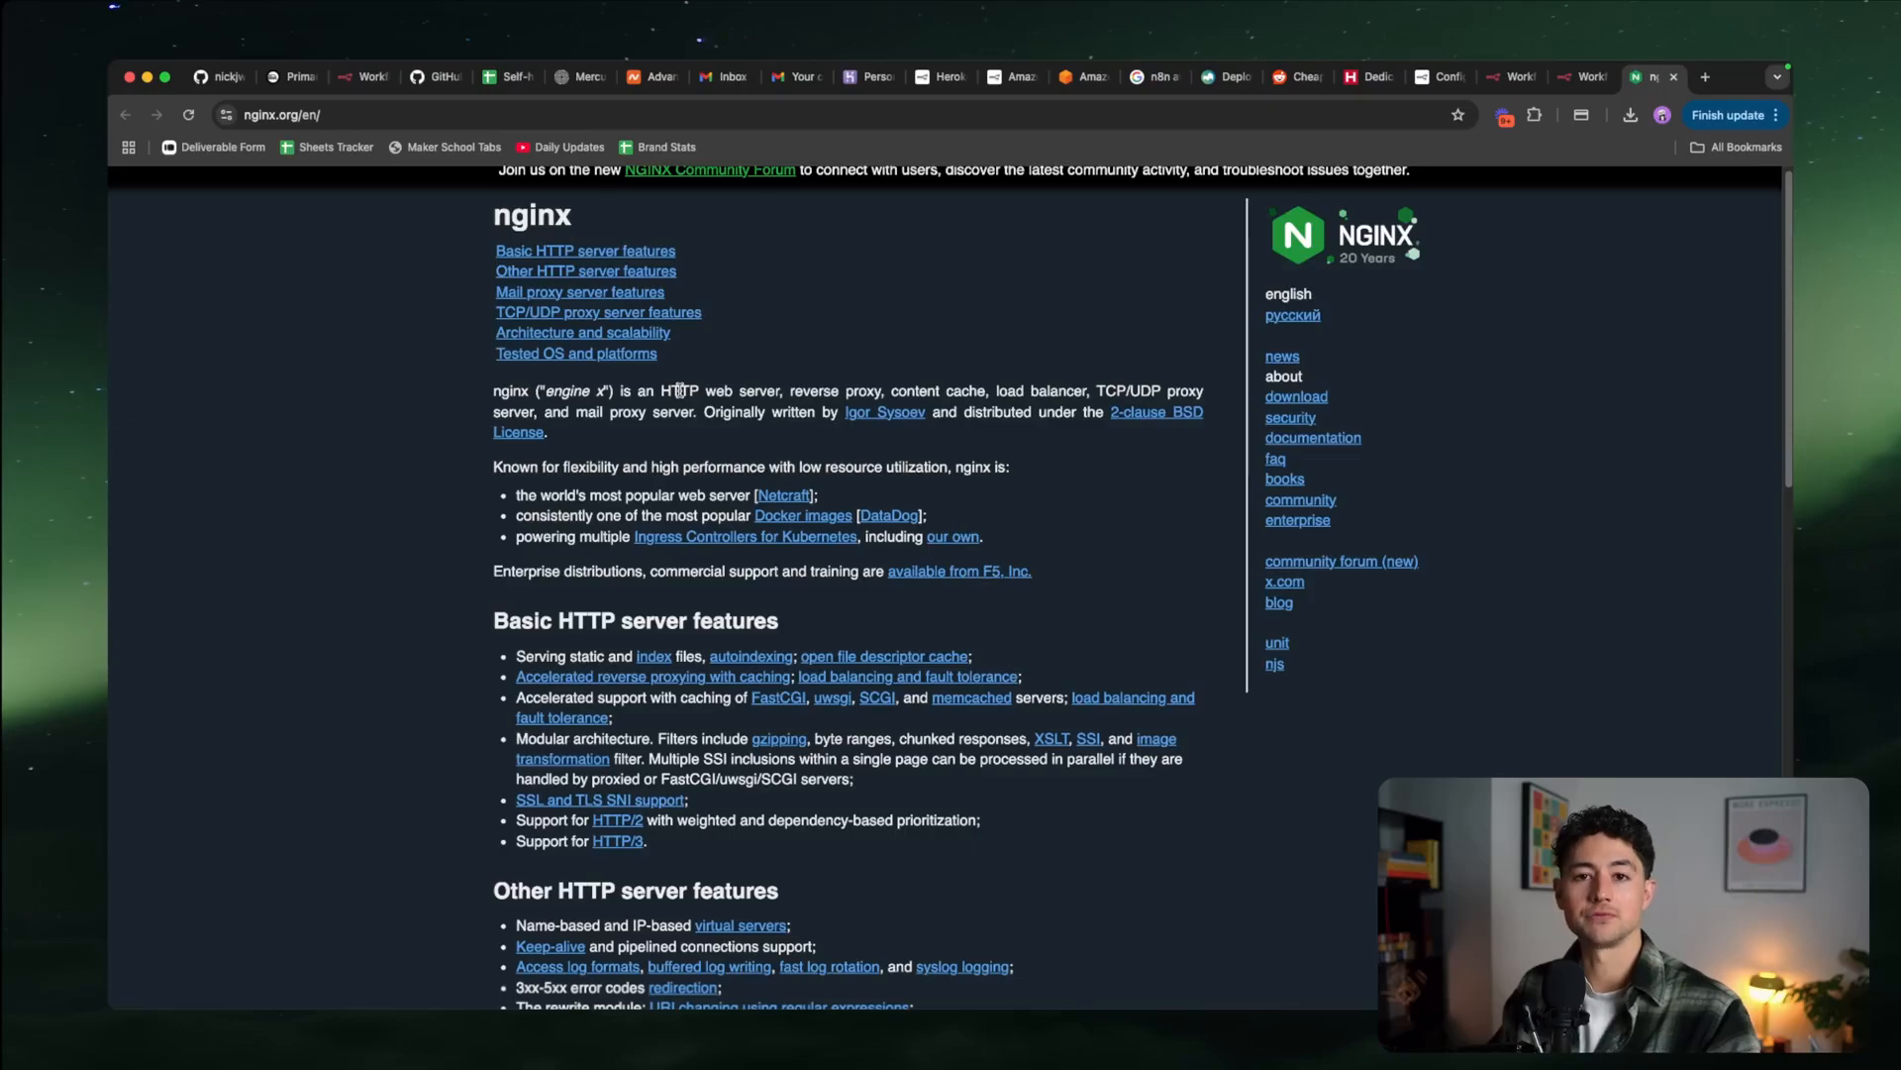
{"action": "scroll", "coordinate": [680, 391], "scroll_direction": "down", "scroll_amount": 1}
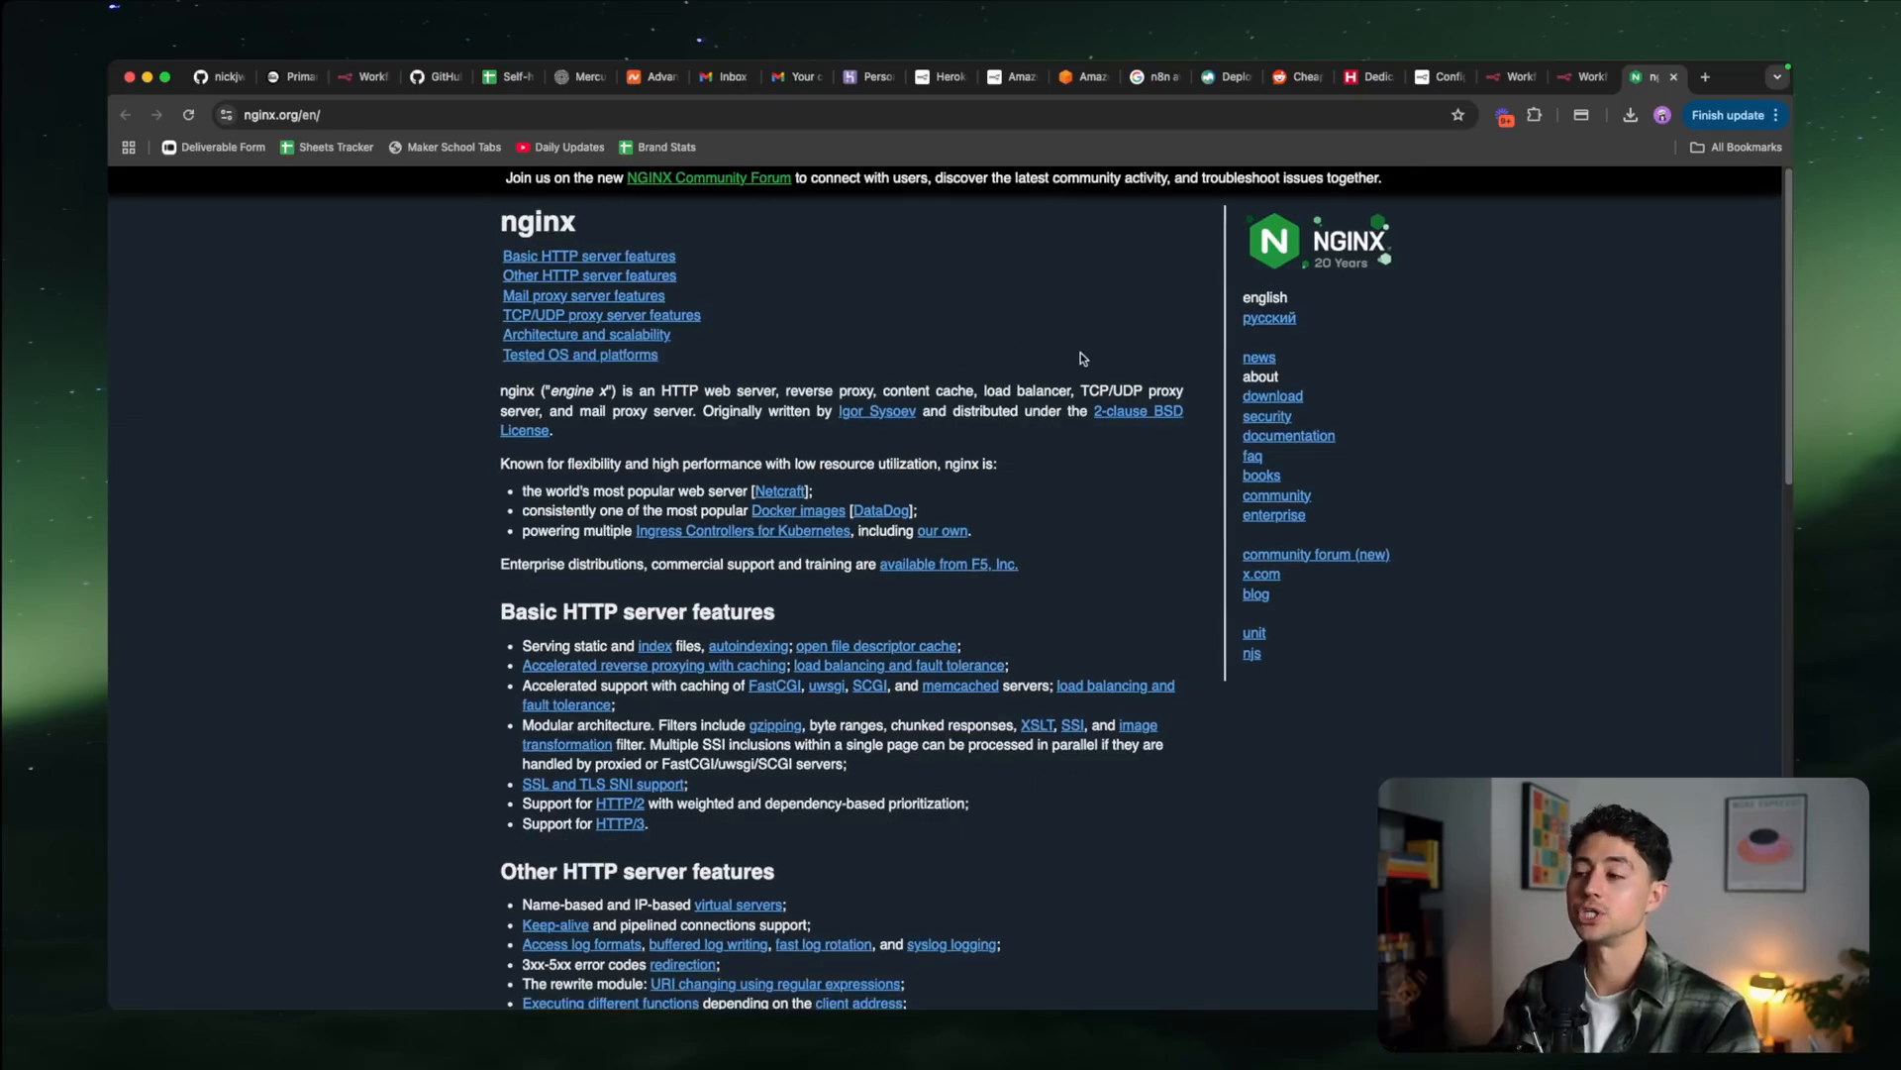
- Open the Environment variables overview in the n8n Docs configuration pages
{"action": "left_click", "coordinate": [1432, 79]}
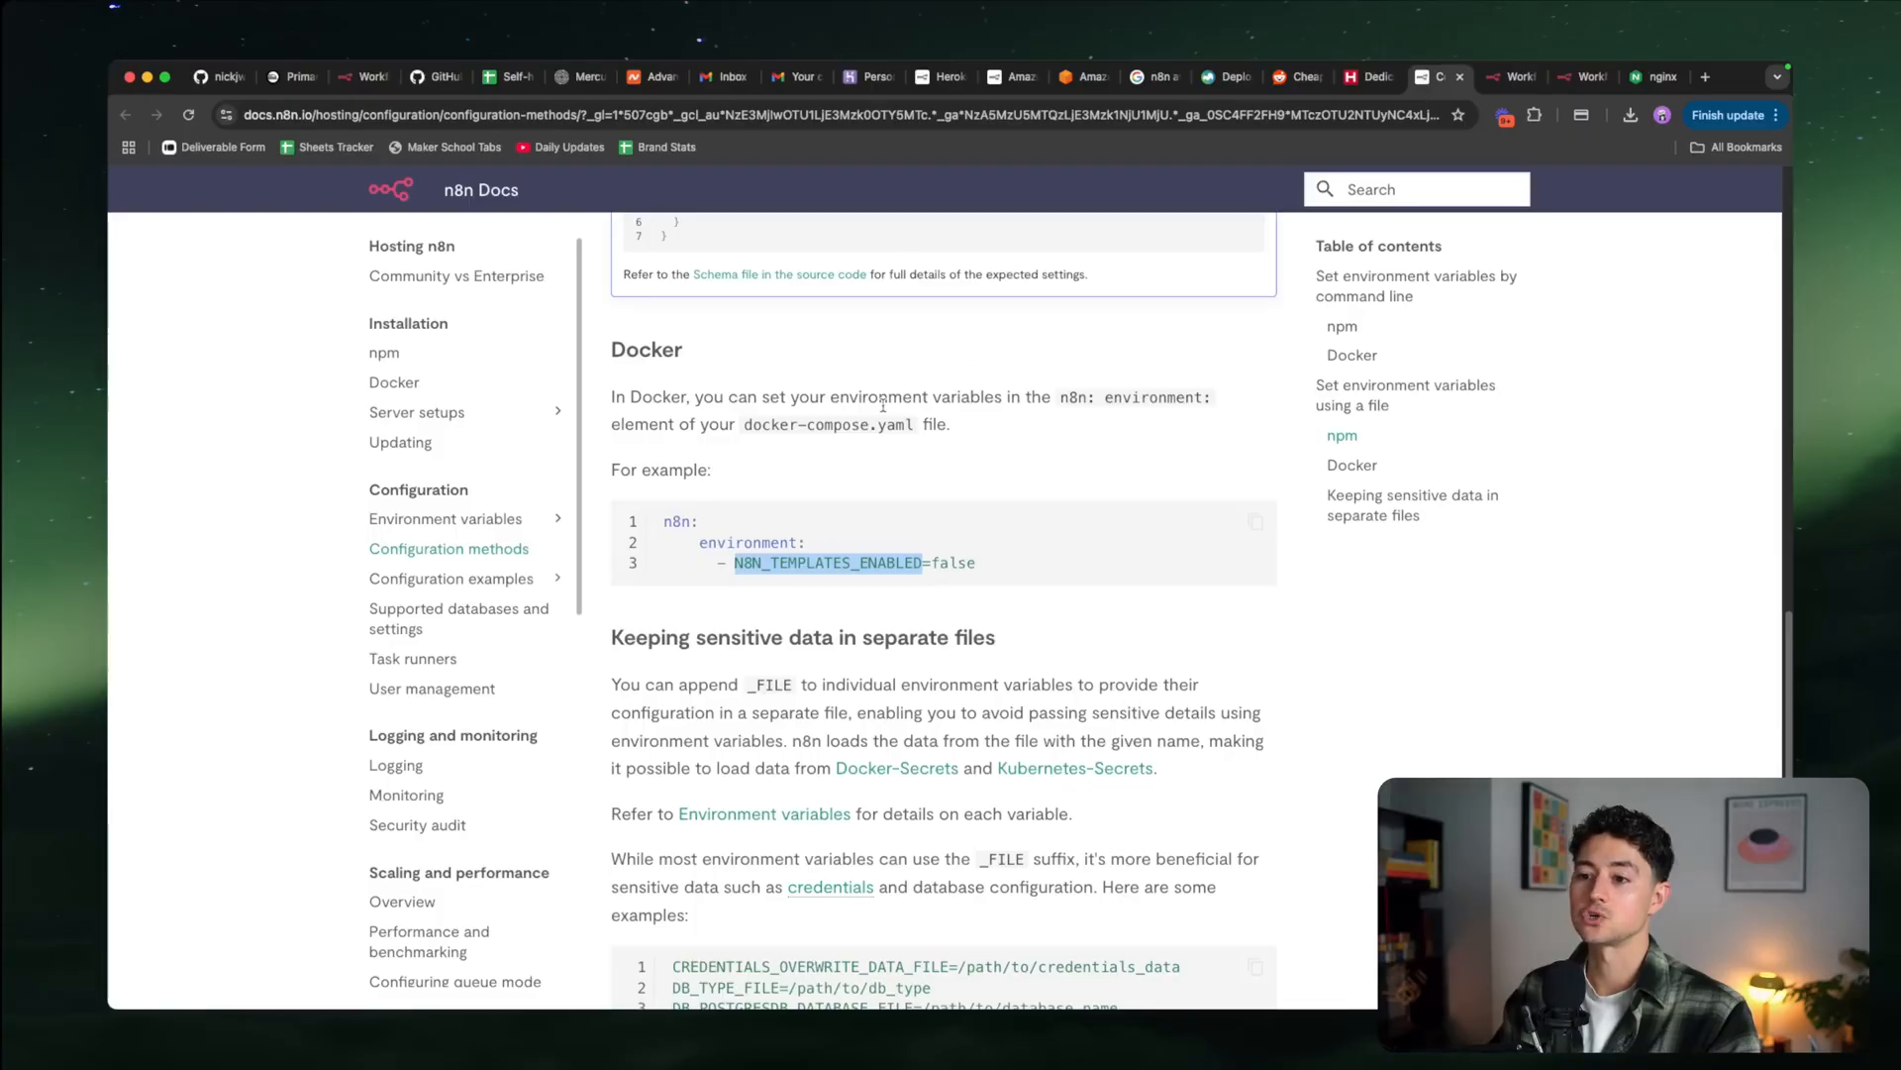
{"action": "scroll", "coordinate": [882, 406], "scroll_direction": "up", "scroll_amount": 15}
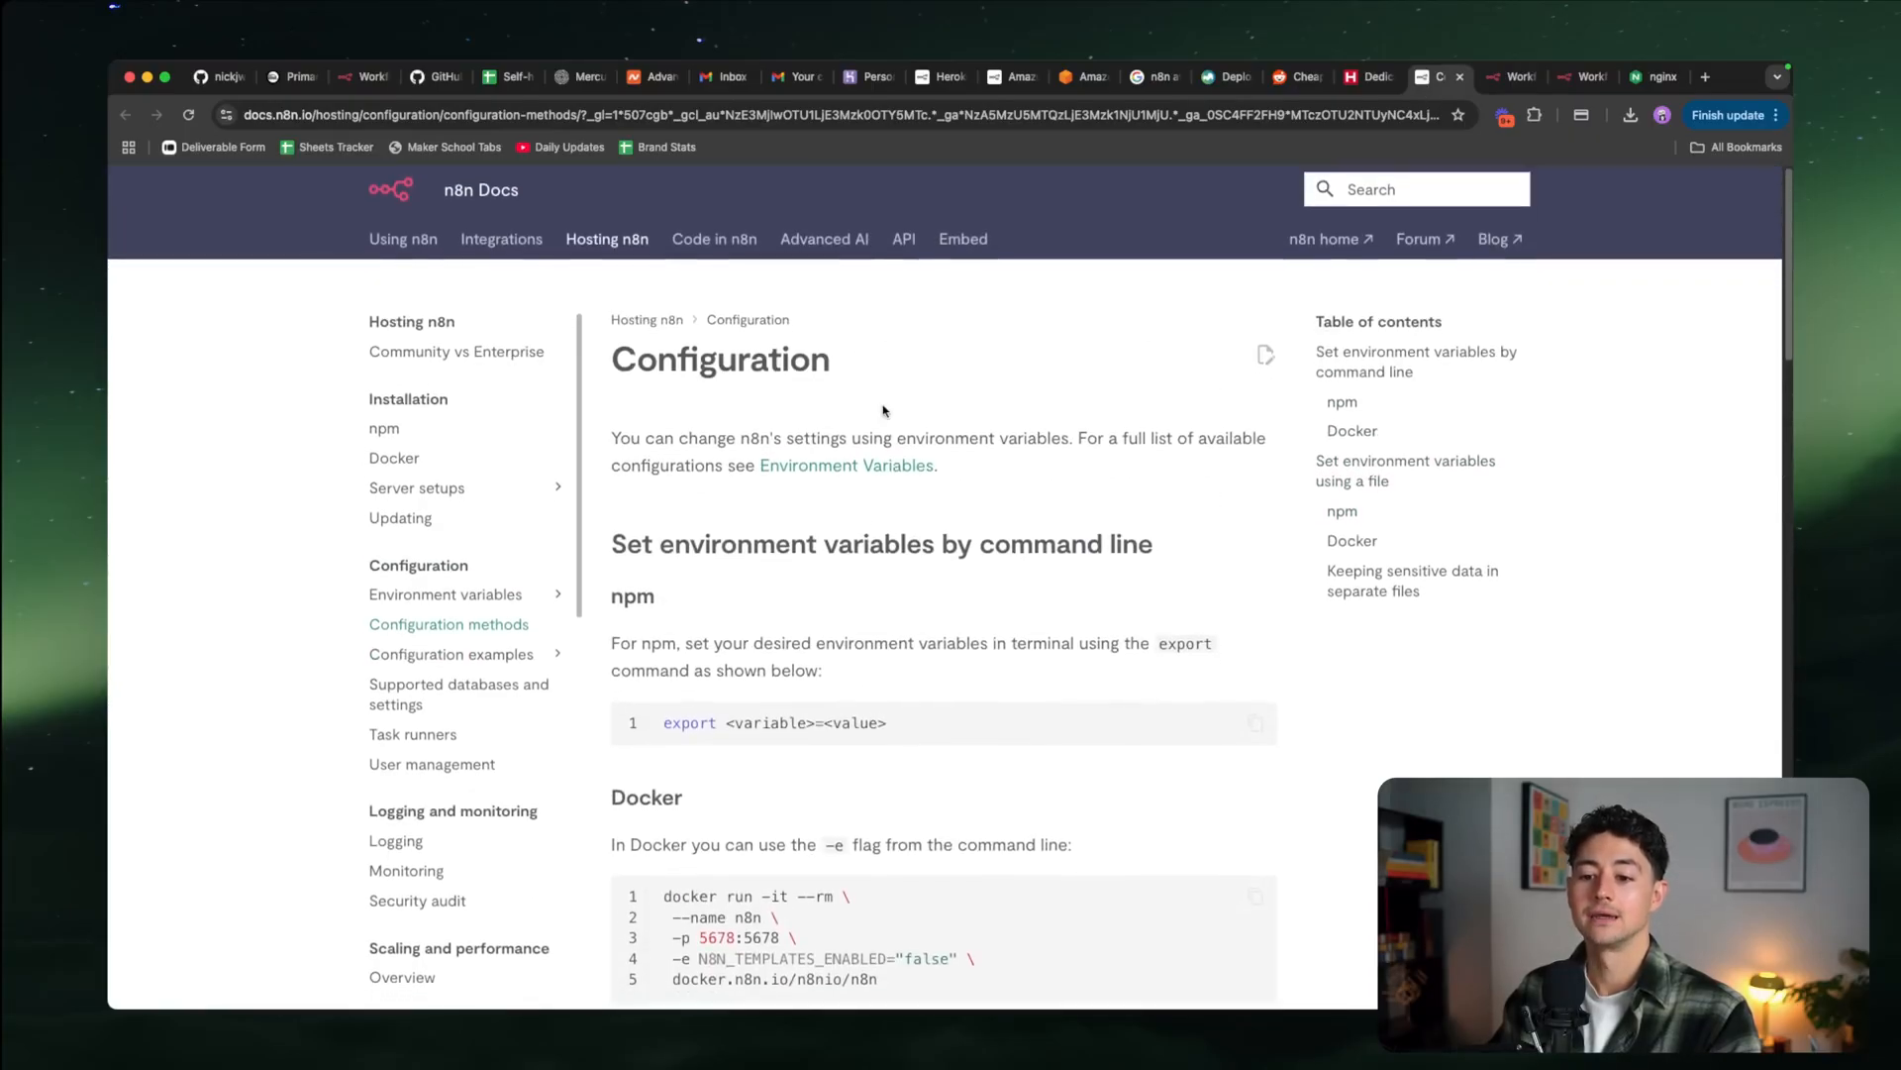
{"action": "left_click", "coordinate": [430, 596]}
- Search 'n8n nginx' and open three n8n community nginx reverse-proxy threads in new tabs
{"action": "left_click", "coordinate": [618, 109]}
{"action": "type", "text": "n8n ngi"}
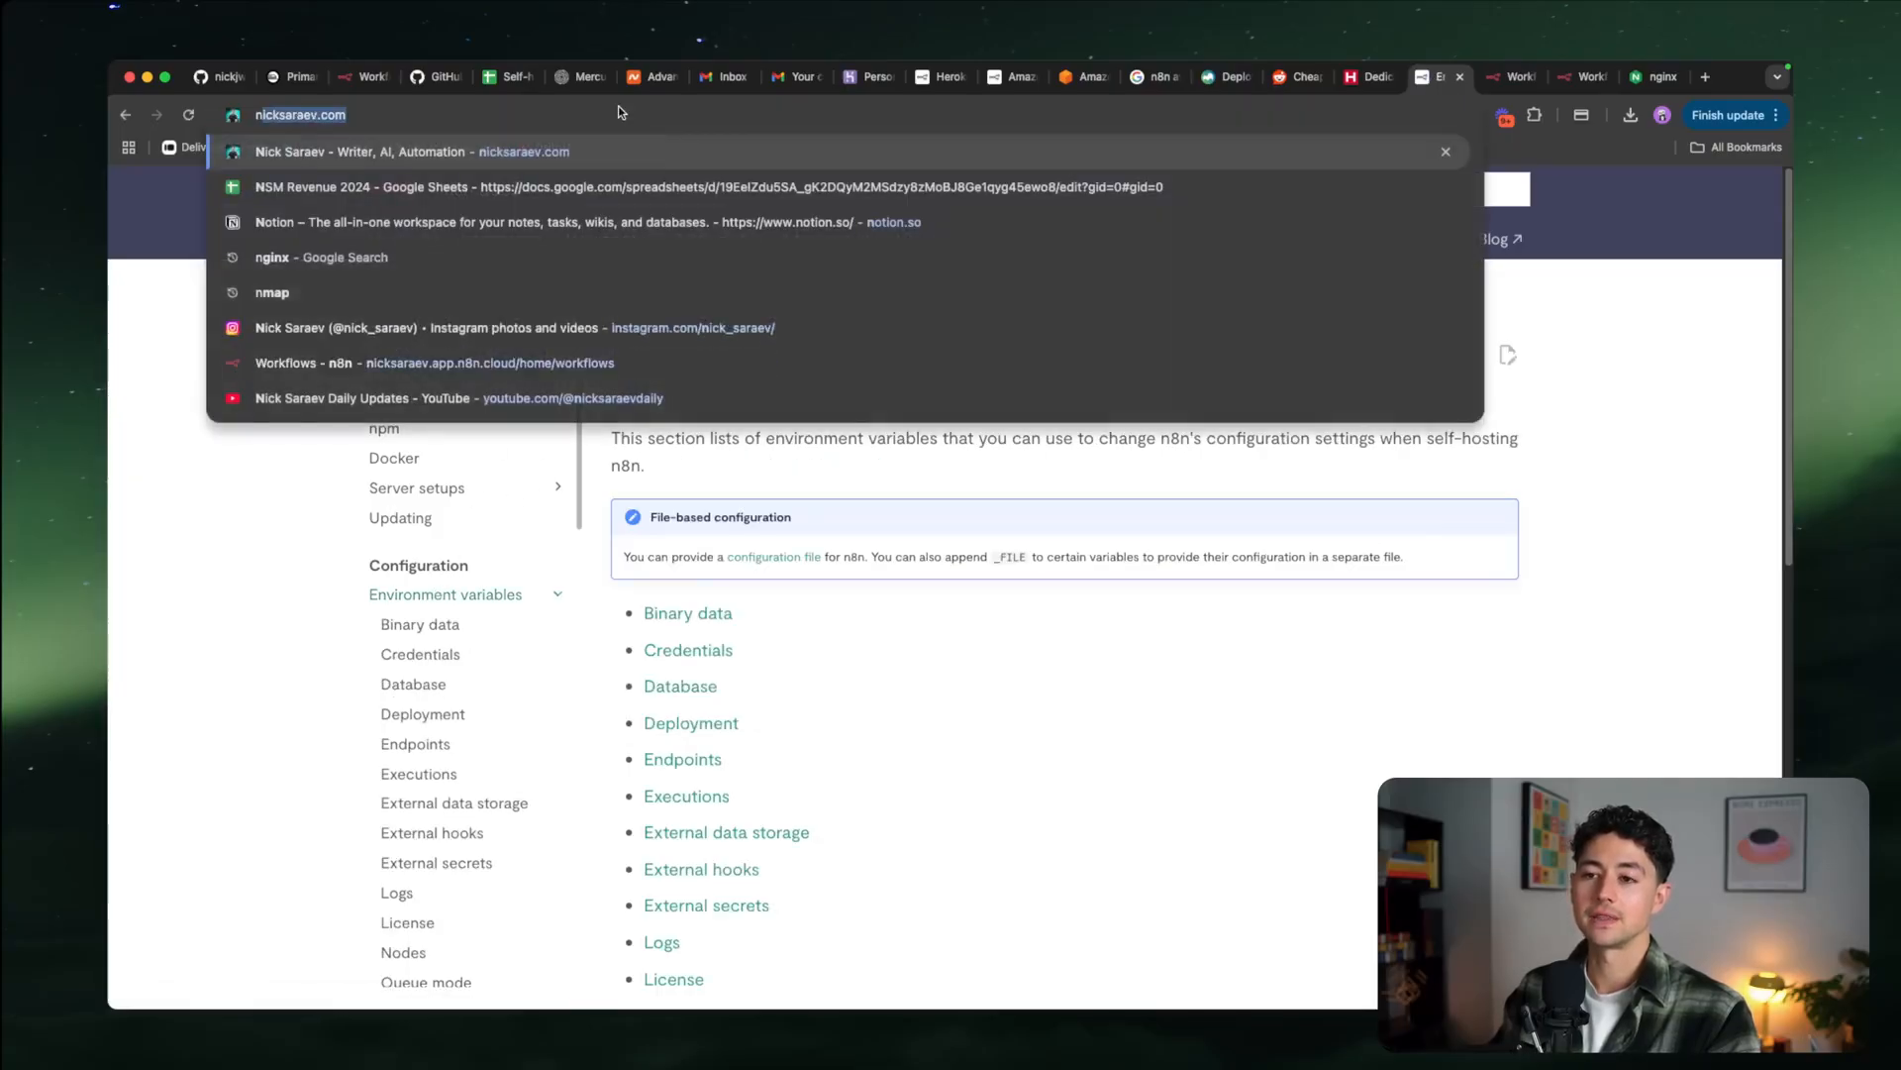
{"action": "type", "text": "nx"}
{"action": "key", "text": "Return"}
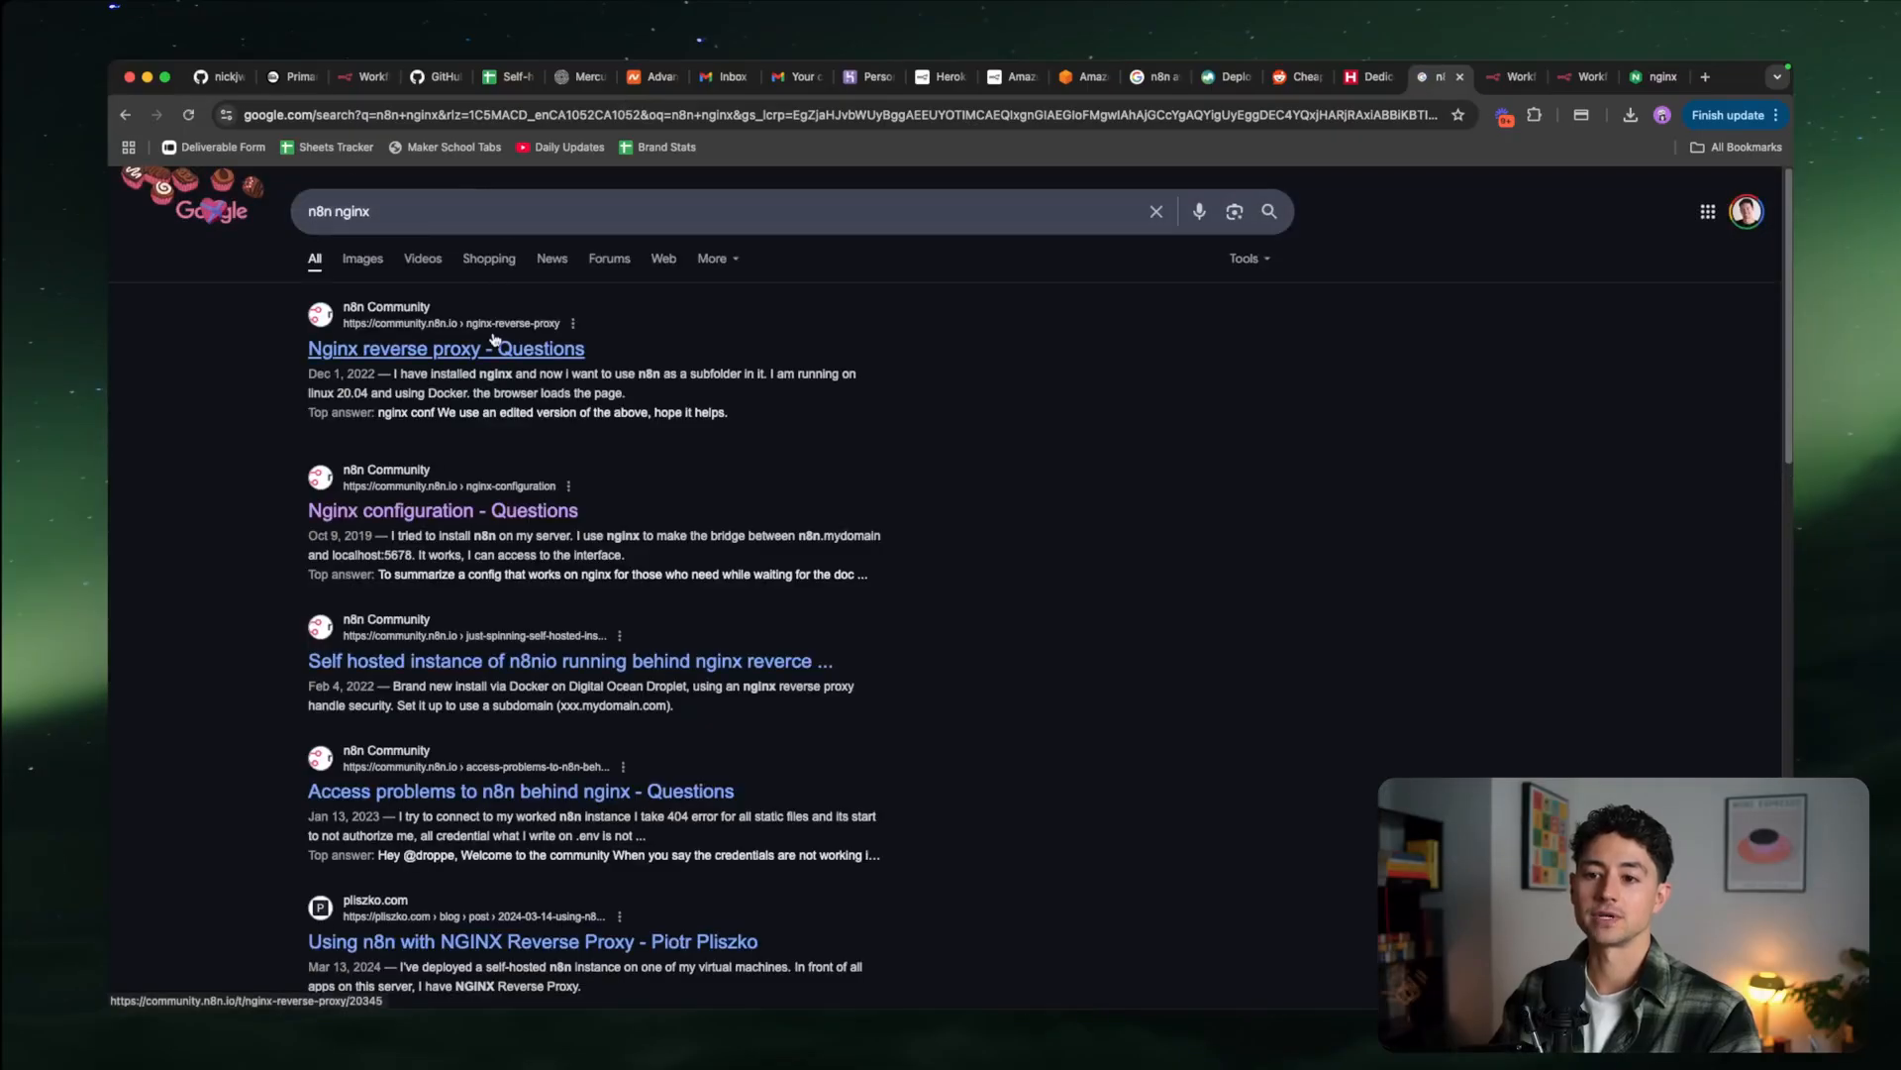
{"action": "left_click", "coordinate": [452, 348], "text": "super"}
{"action": "scroll", "coordinate": [495, 396], "scroll_direction": "down", "scroll_amount": 2}
{"action": "left_click", "coordinate": [549, 429], "text": "super"}
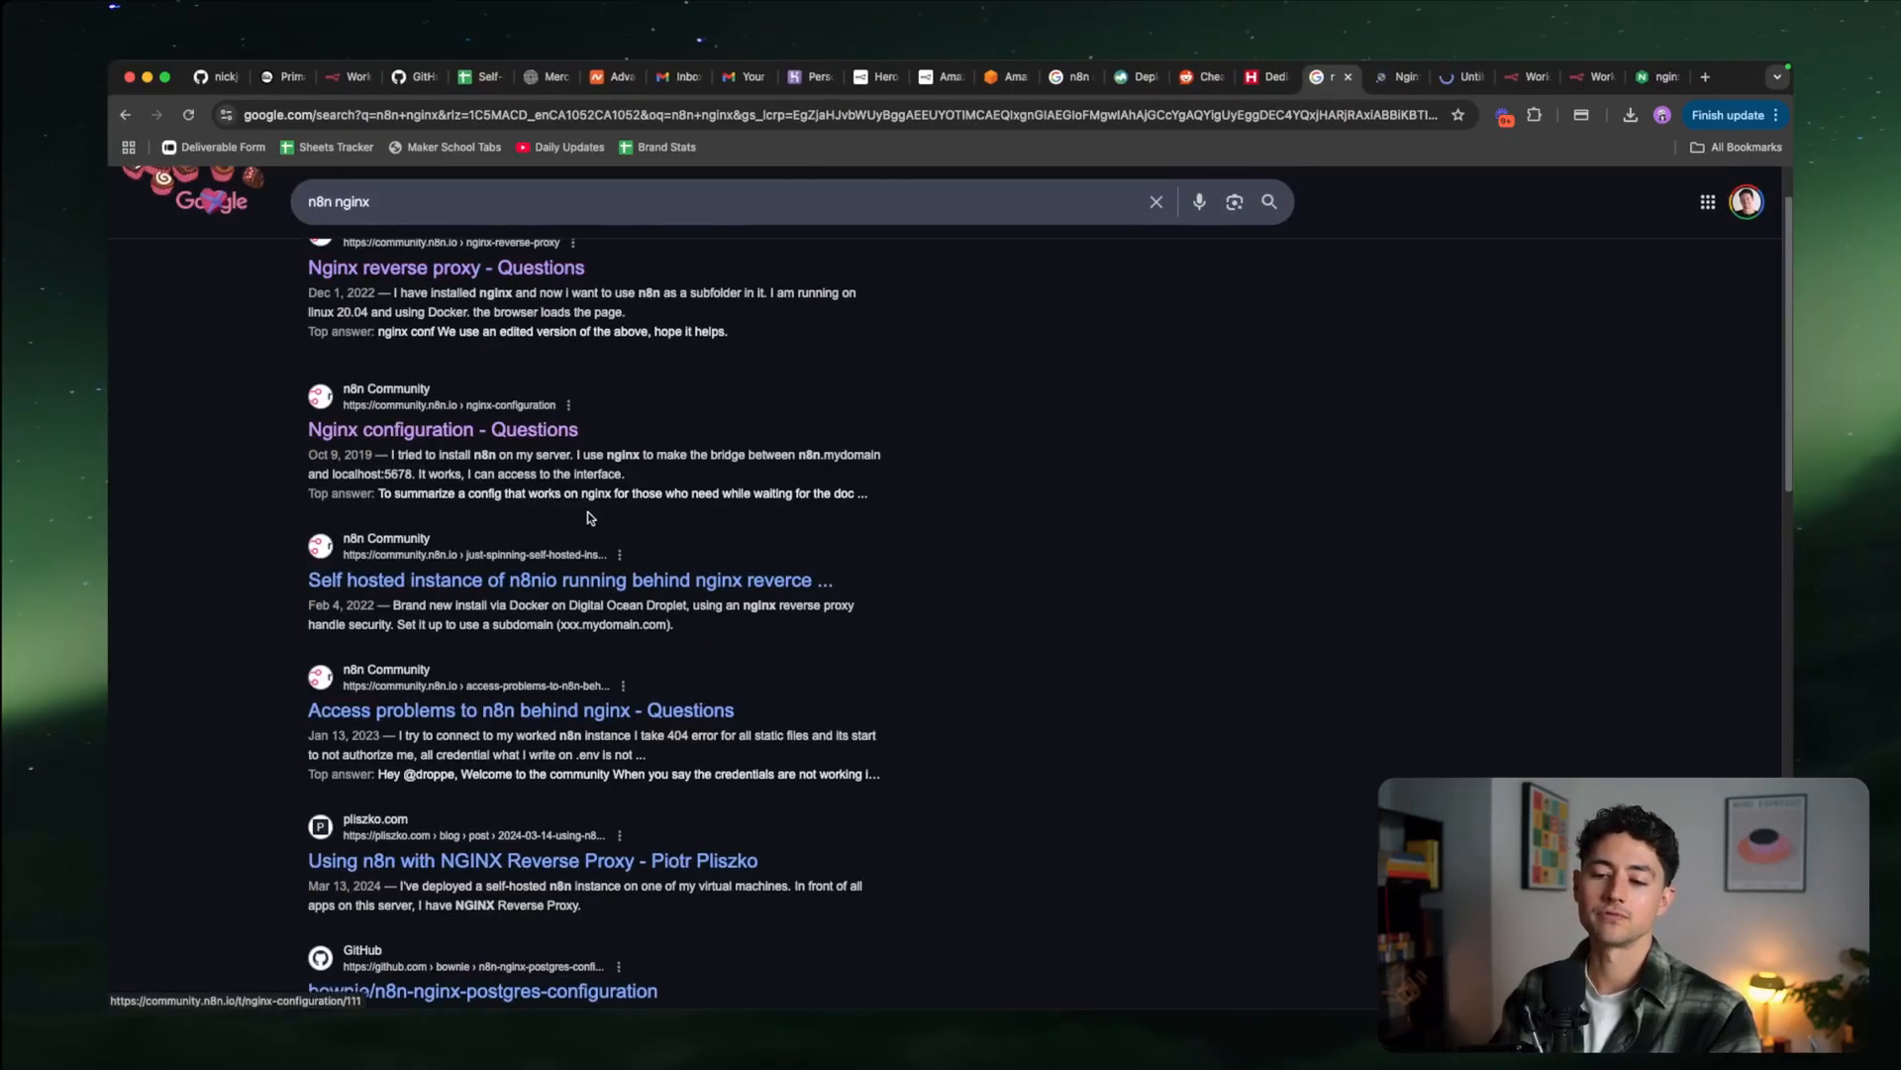
{"action": "left_click", "coordinate": [598, 576], "text": "super"}
{"action": "key", "text": "super+w"}
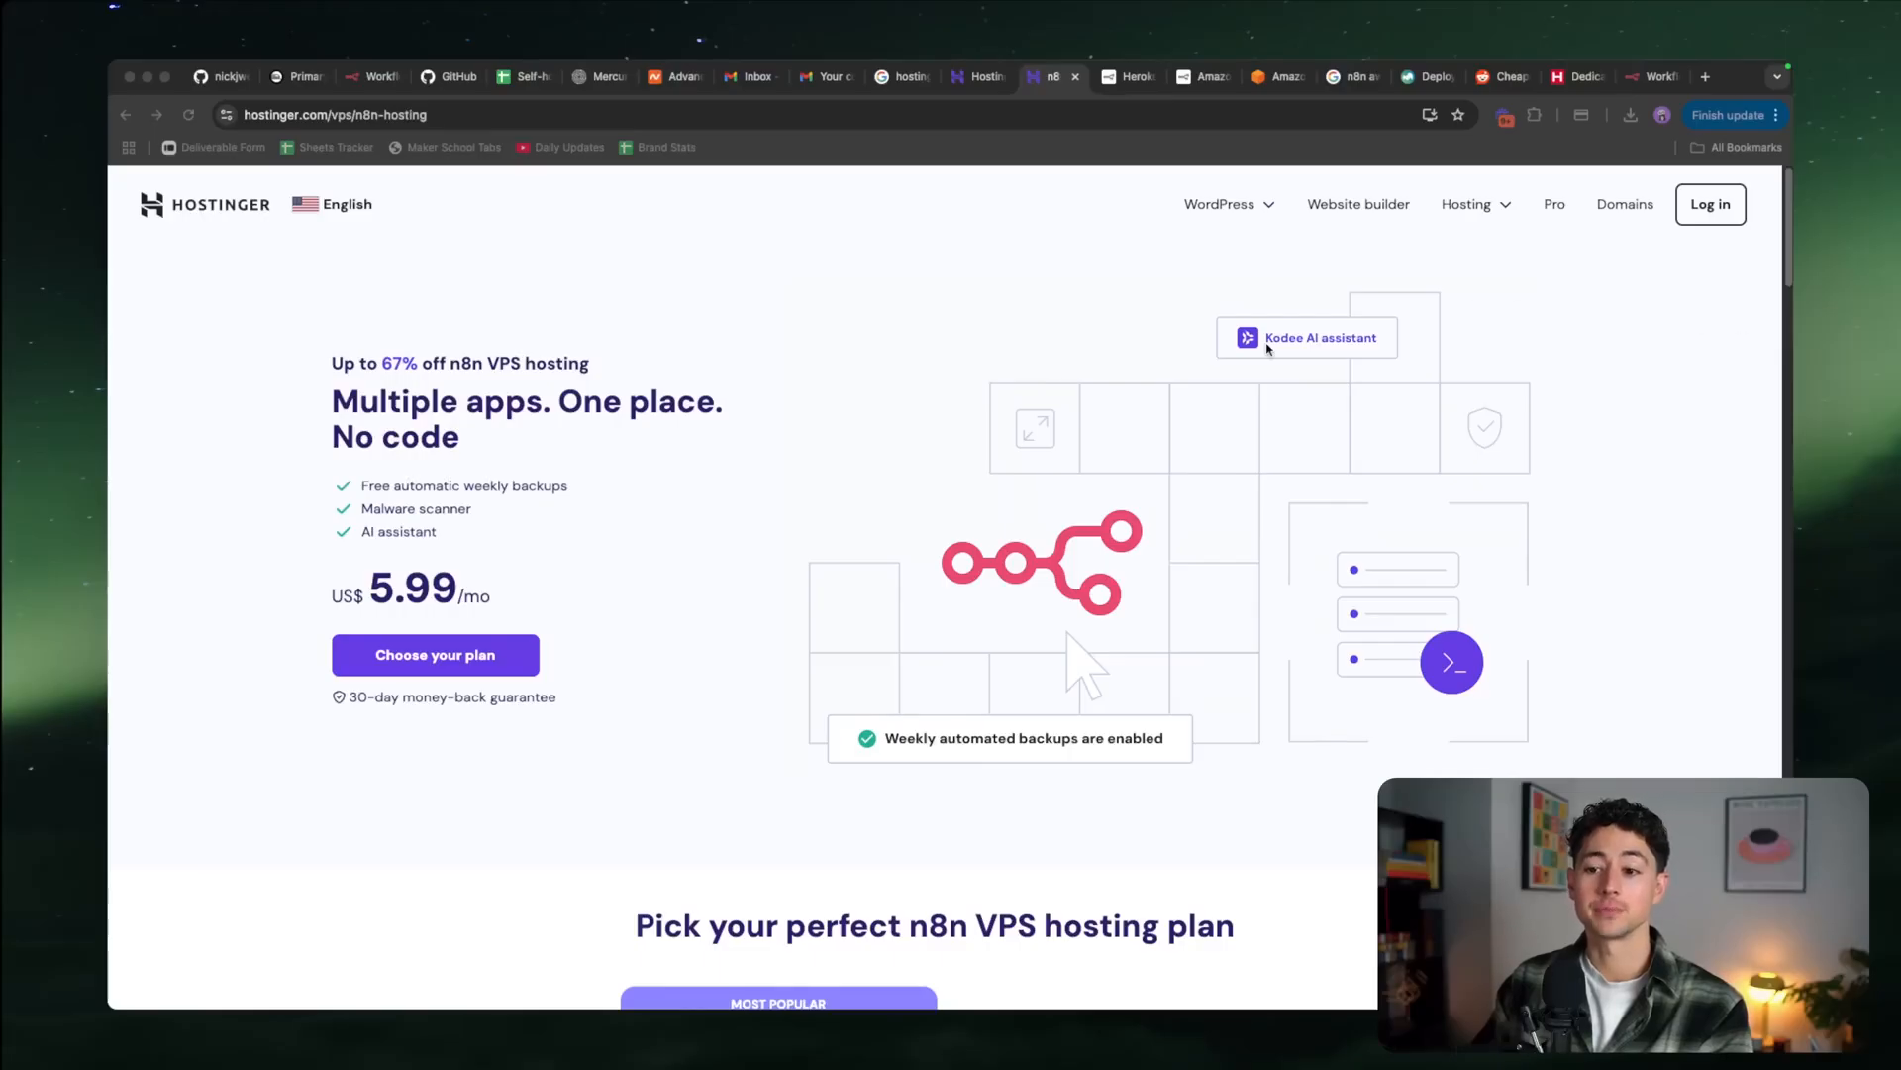
- Search 'n8n hostinger' and open Hostinger's n8n VPS hosting page
{"action": "left_click", "coordinate": [828, 338]}
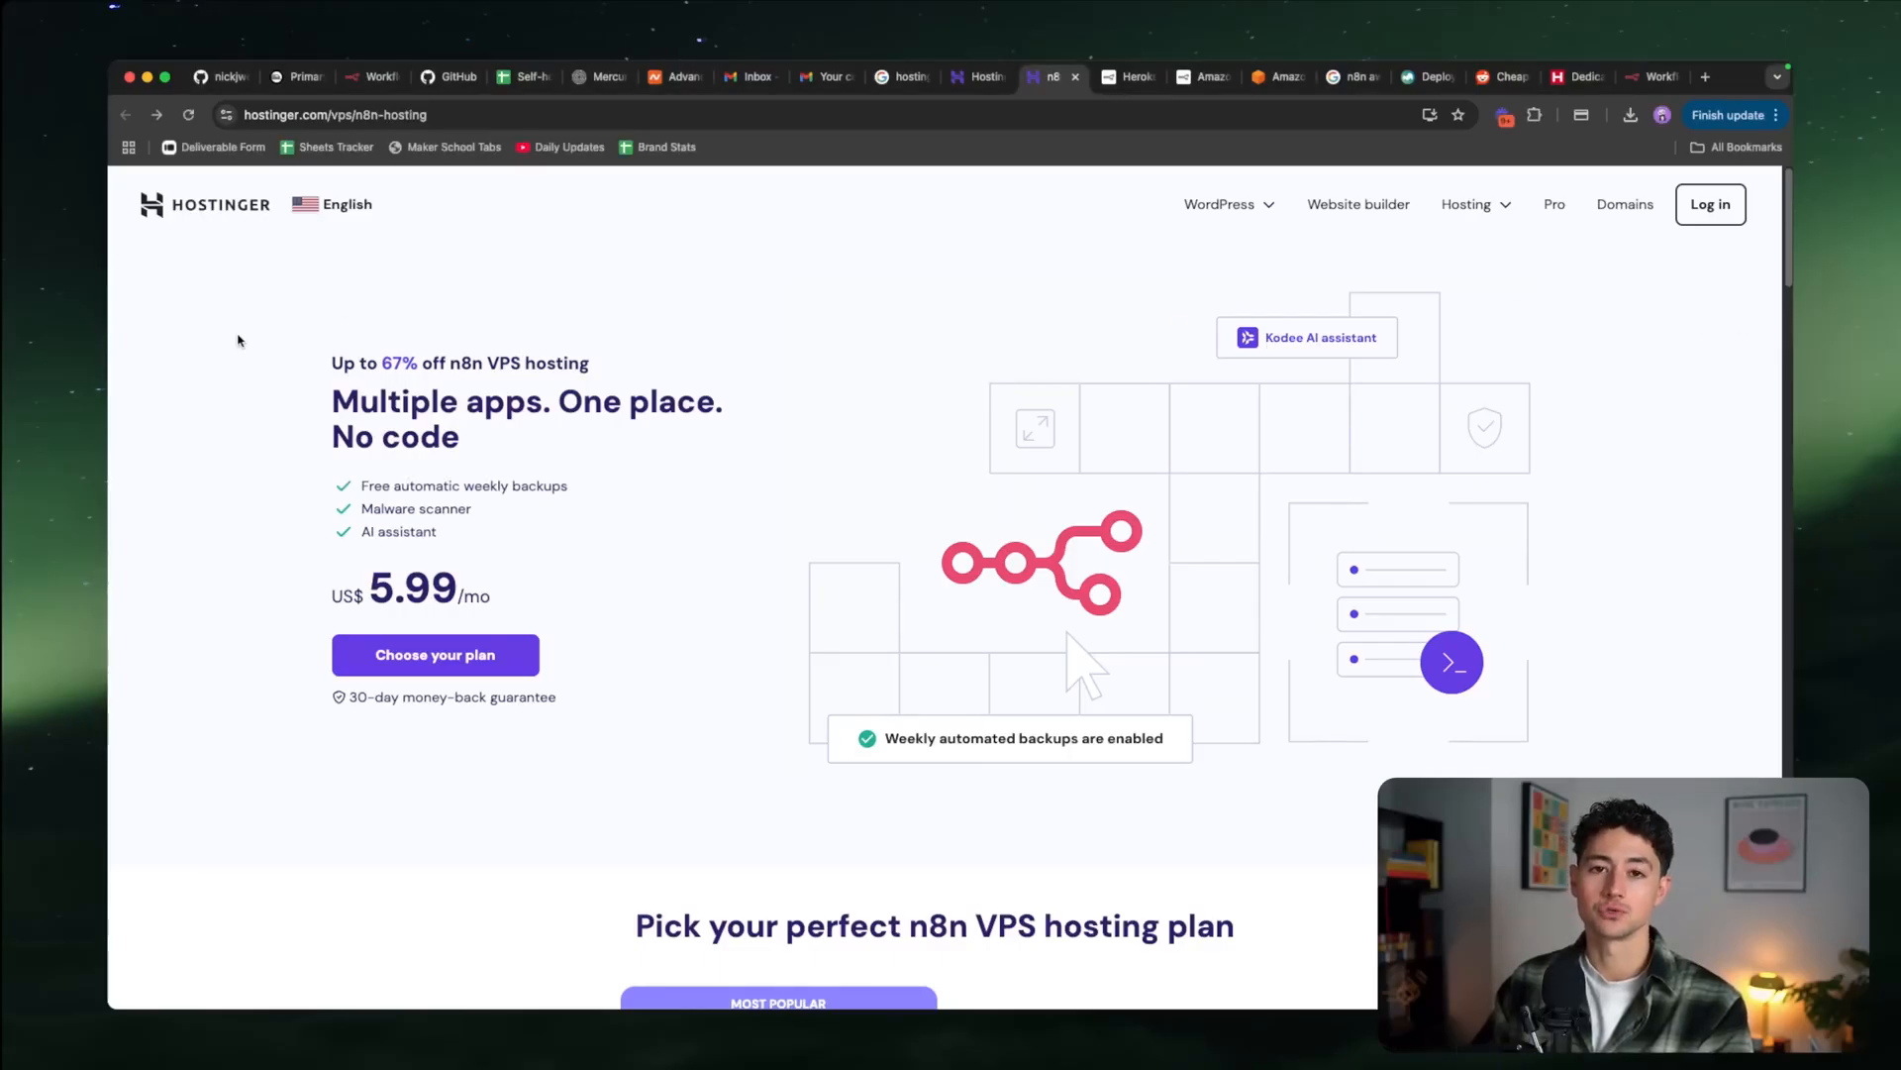
{"action": "scroll", "coordinate": [237, 341], "scroll_direction": "down", "scroll_amount": 1}
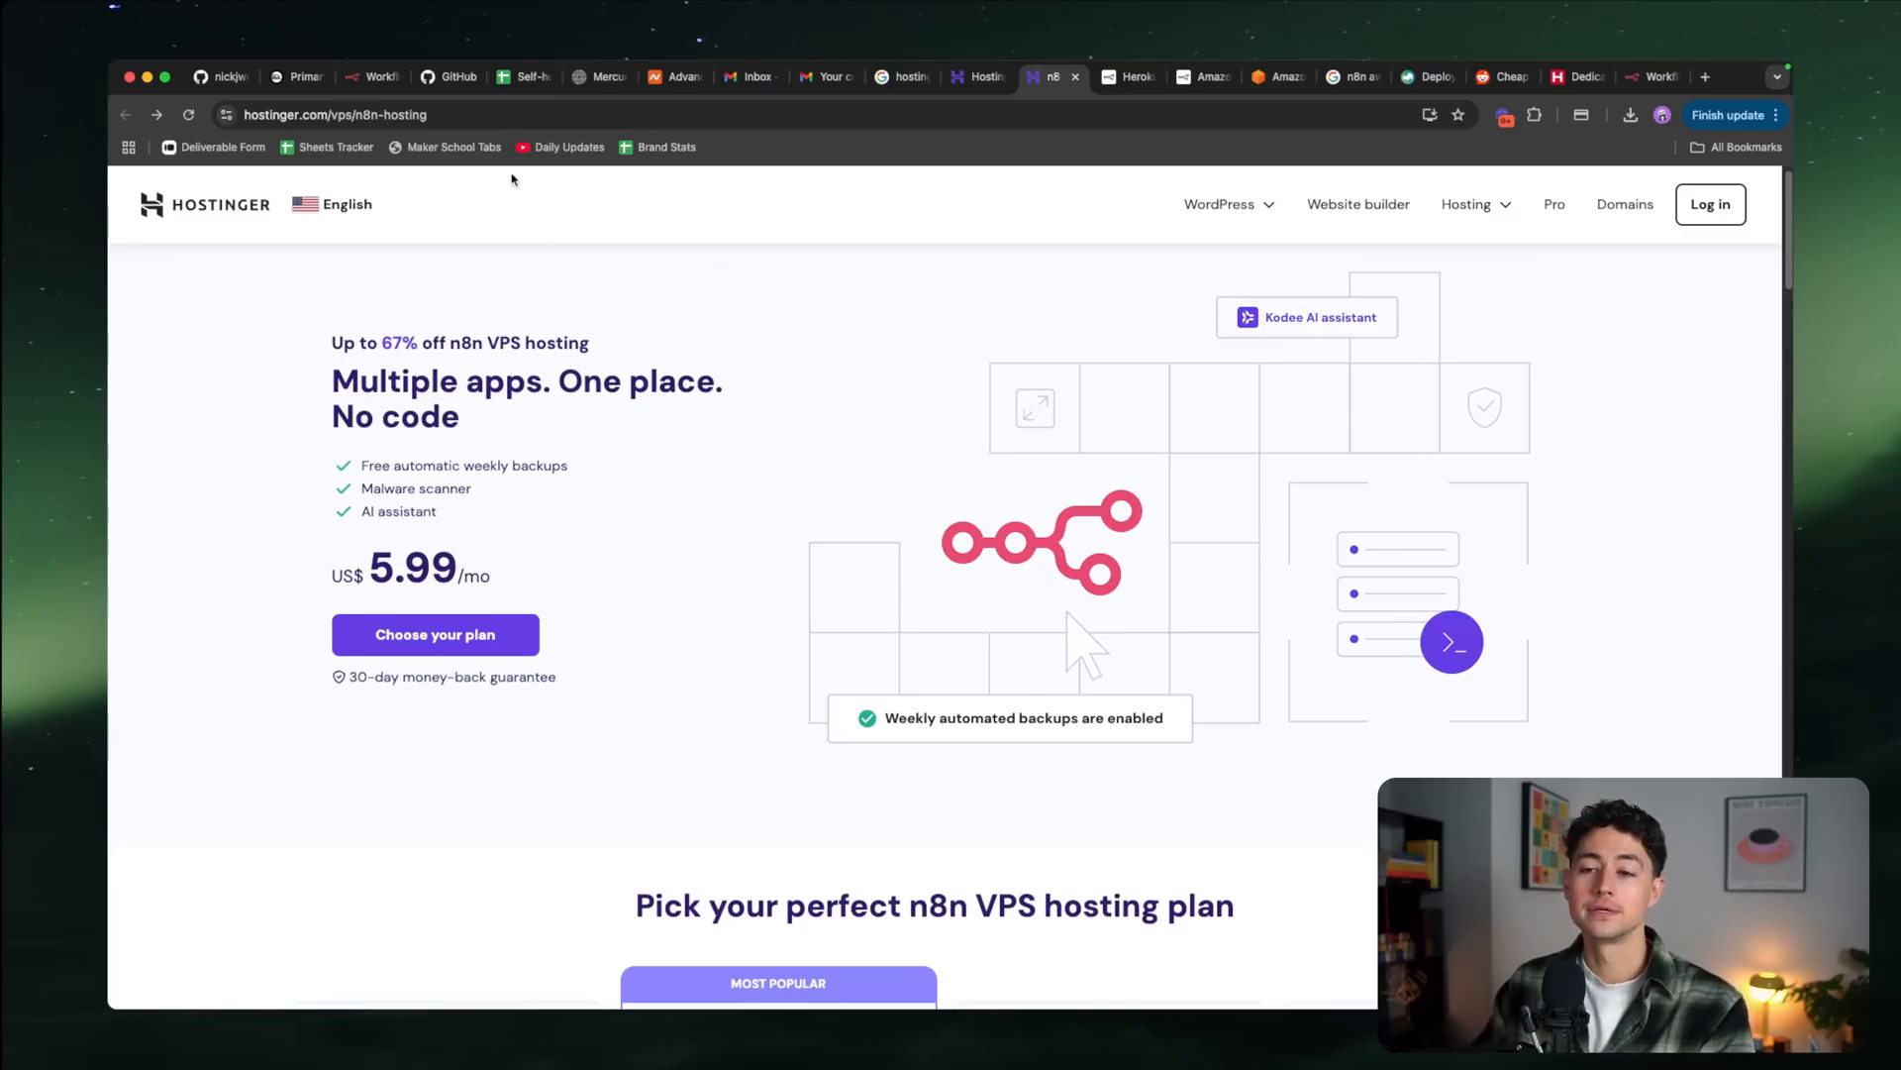
{"action": "left_click", "coordinate": [501, 115]}
{"action": "type", "text": "n8n hostinger"}
{"action": "key", "text": "Return"}
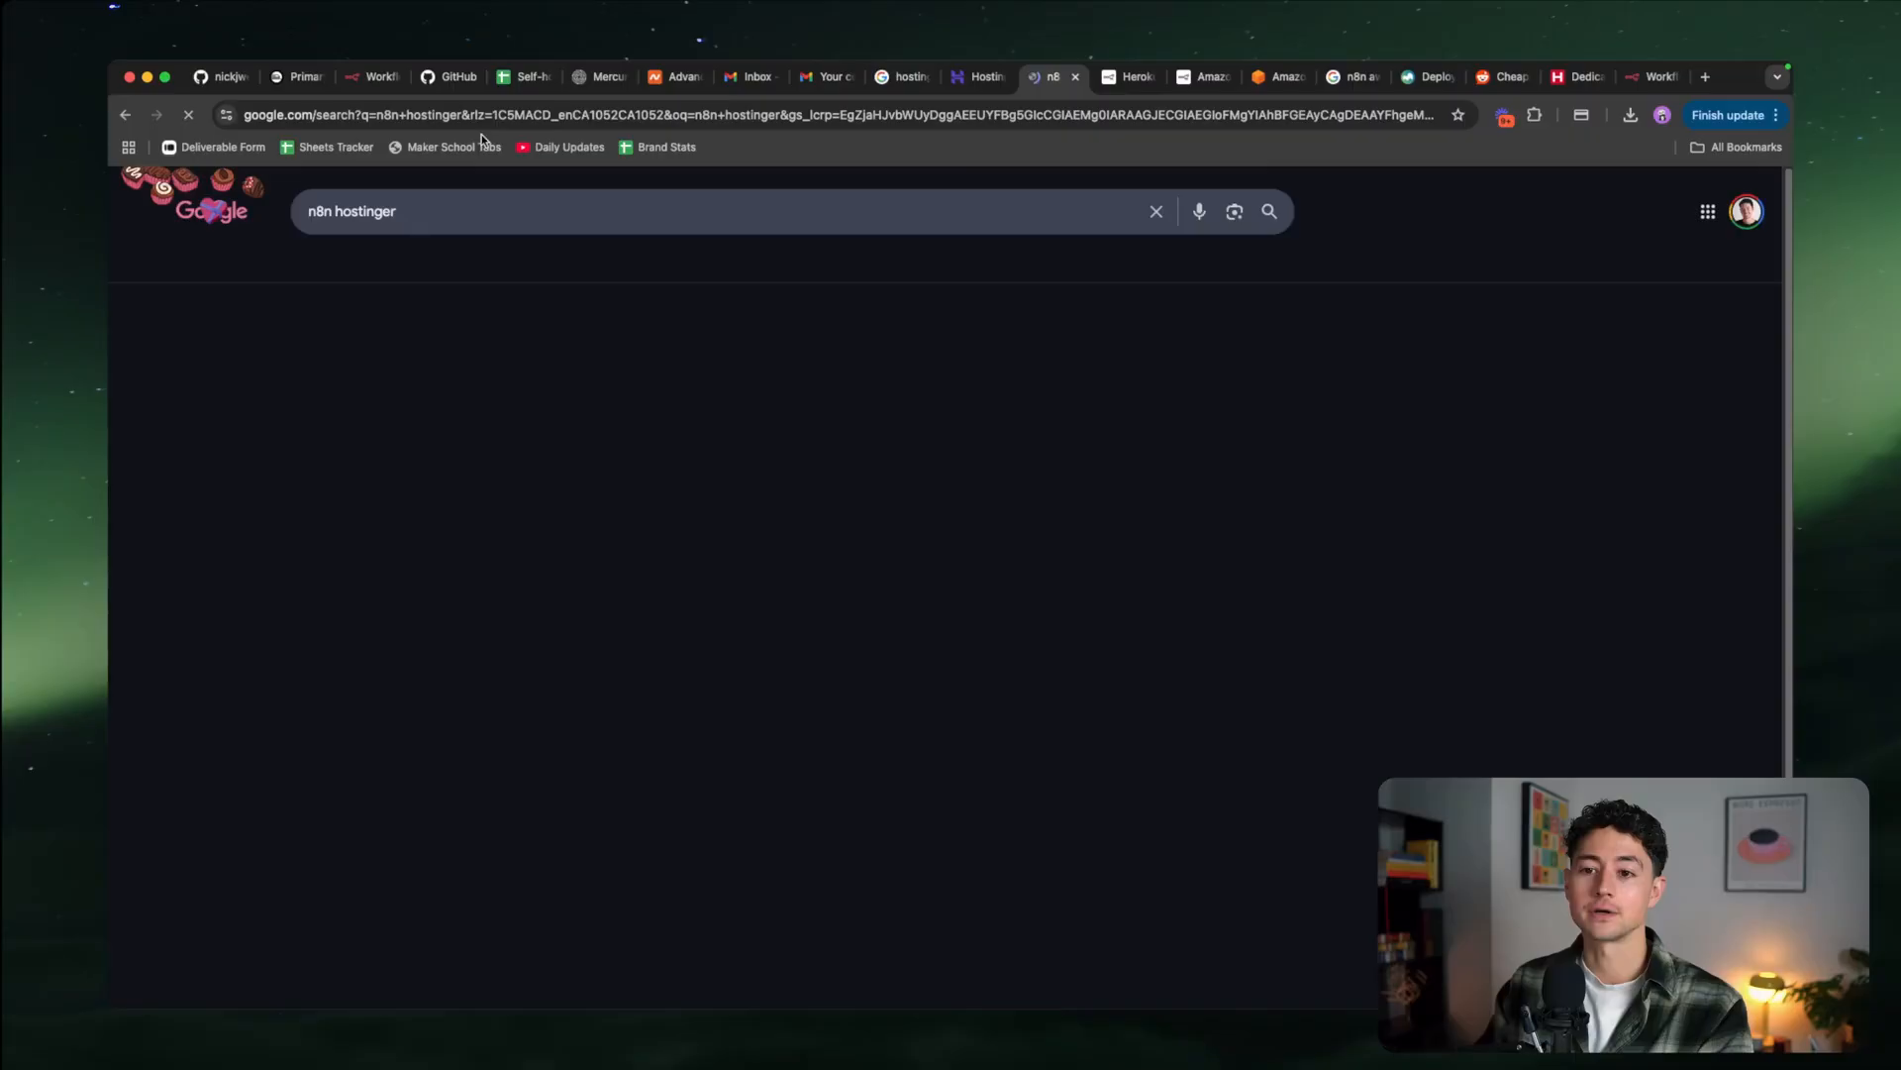
{"action": "left_click", "coordinate": [429, 355], "text": "super"}
{"action": "key", "text": "super+w"}
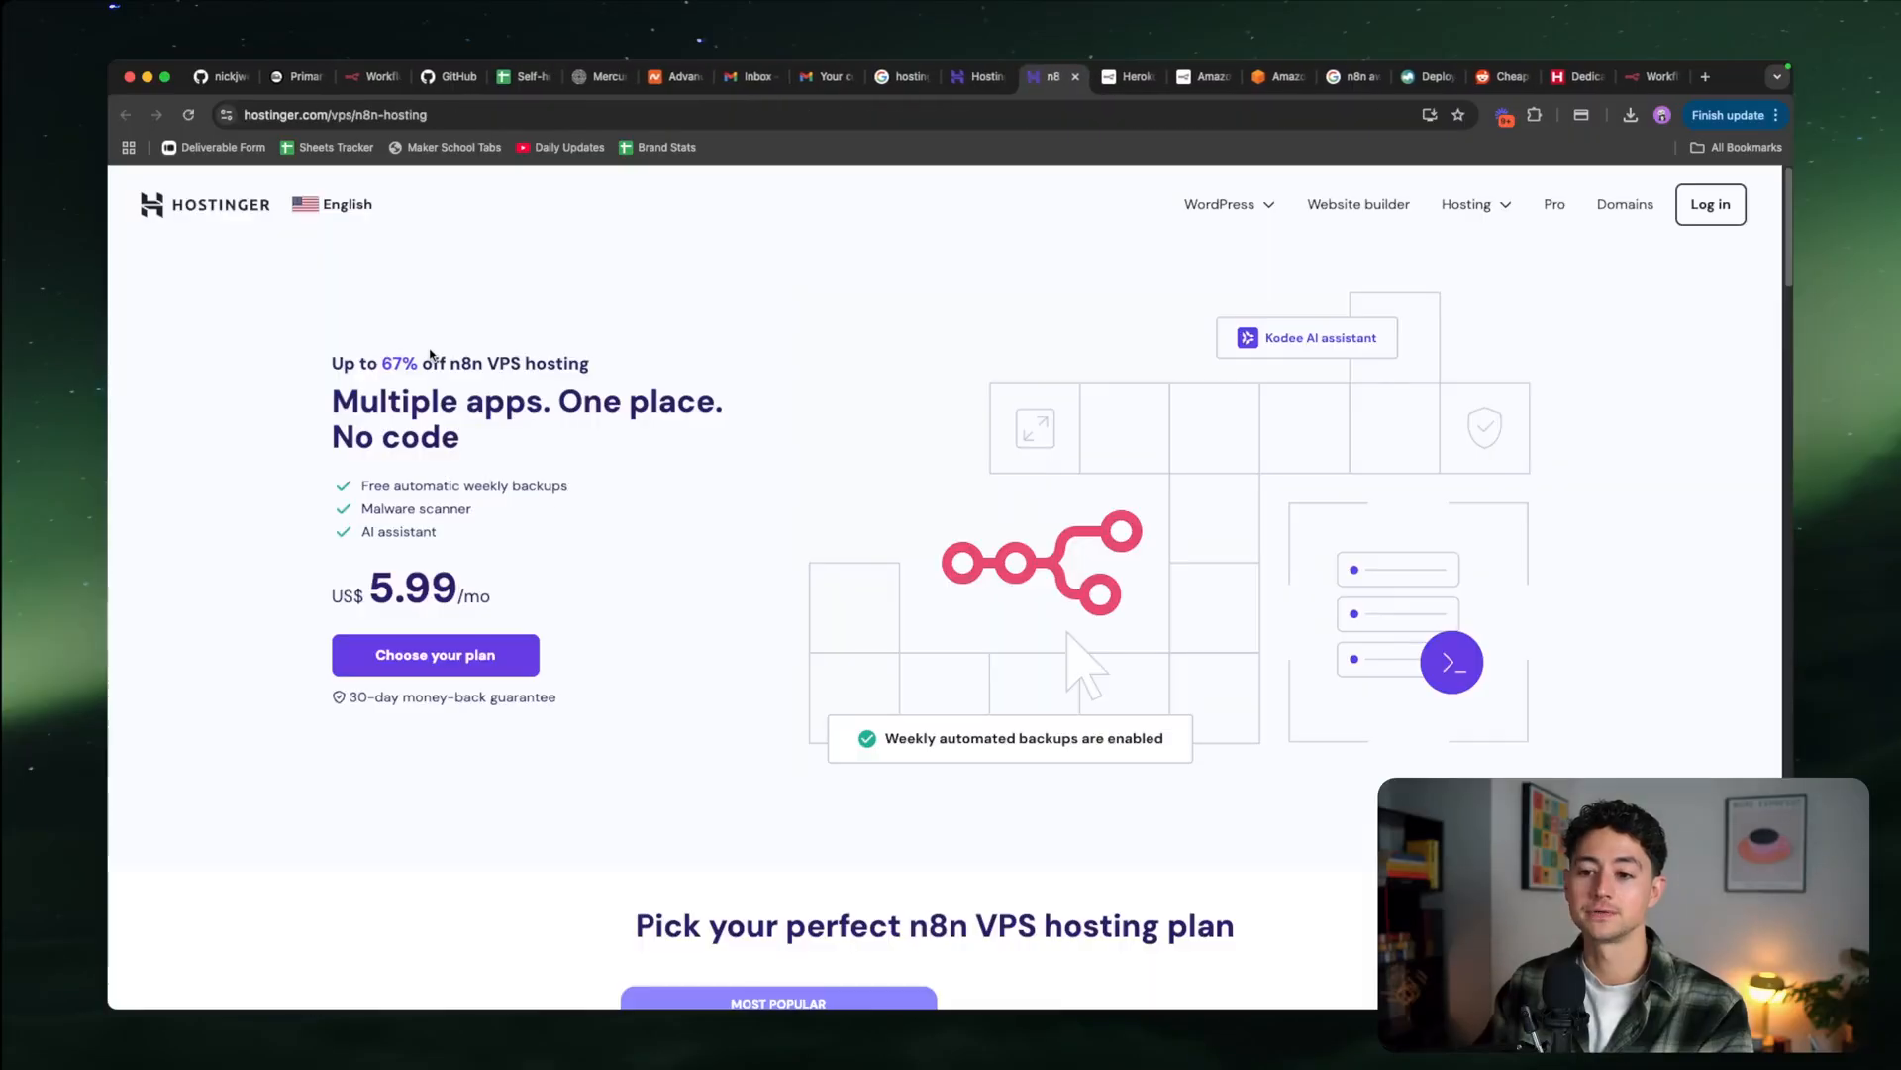
- Add the KVM 1 plan to the cart and change its billing period
{"action": "scroll", "coordinate": [645, 446], "scroll_direction": "down", "scroll_amount": 7}
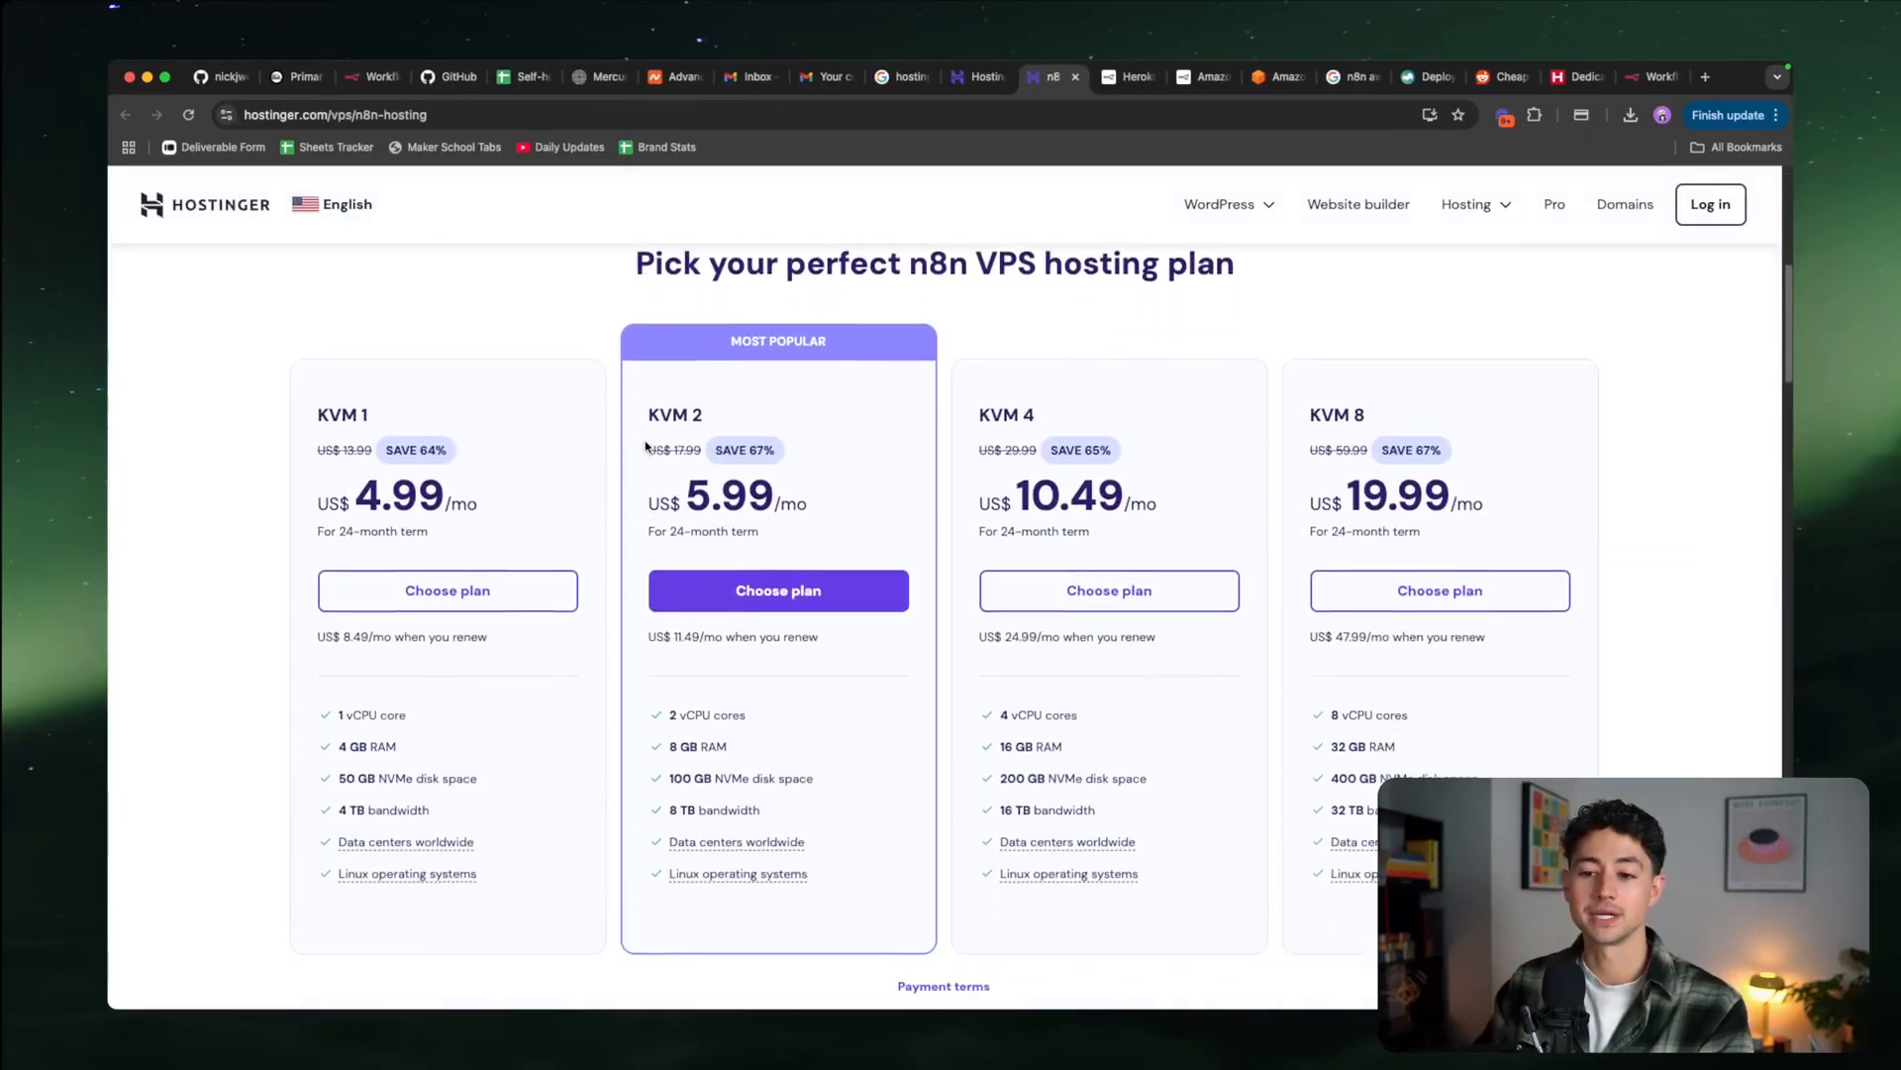
{"action": "scroll", "coordinate": [367, 451], "scroll_direction": "up", "scroll_amount": 5, "text": "ctrl"}
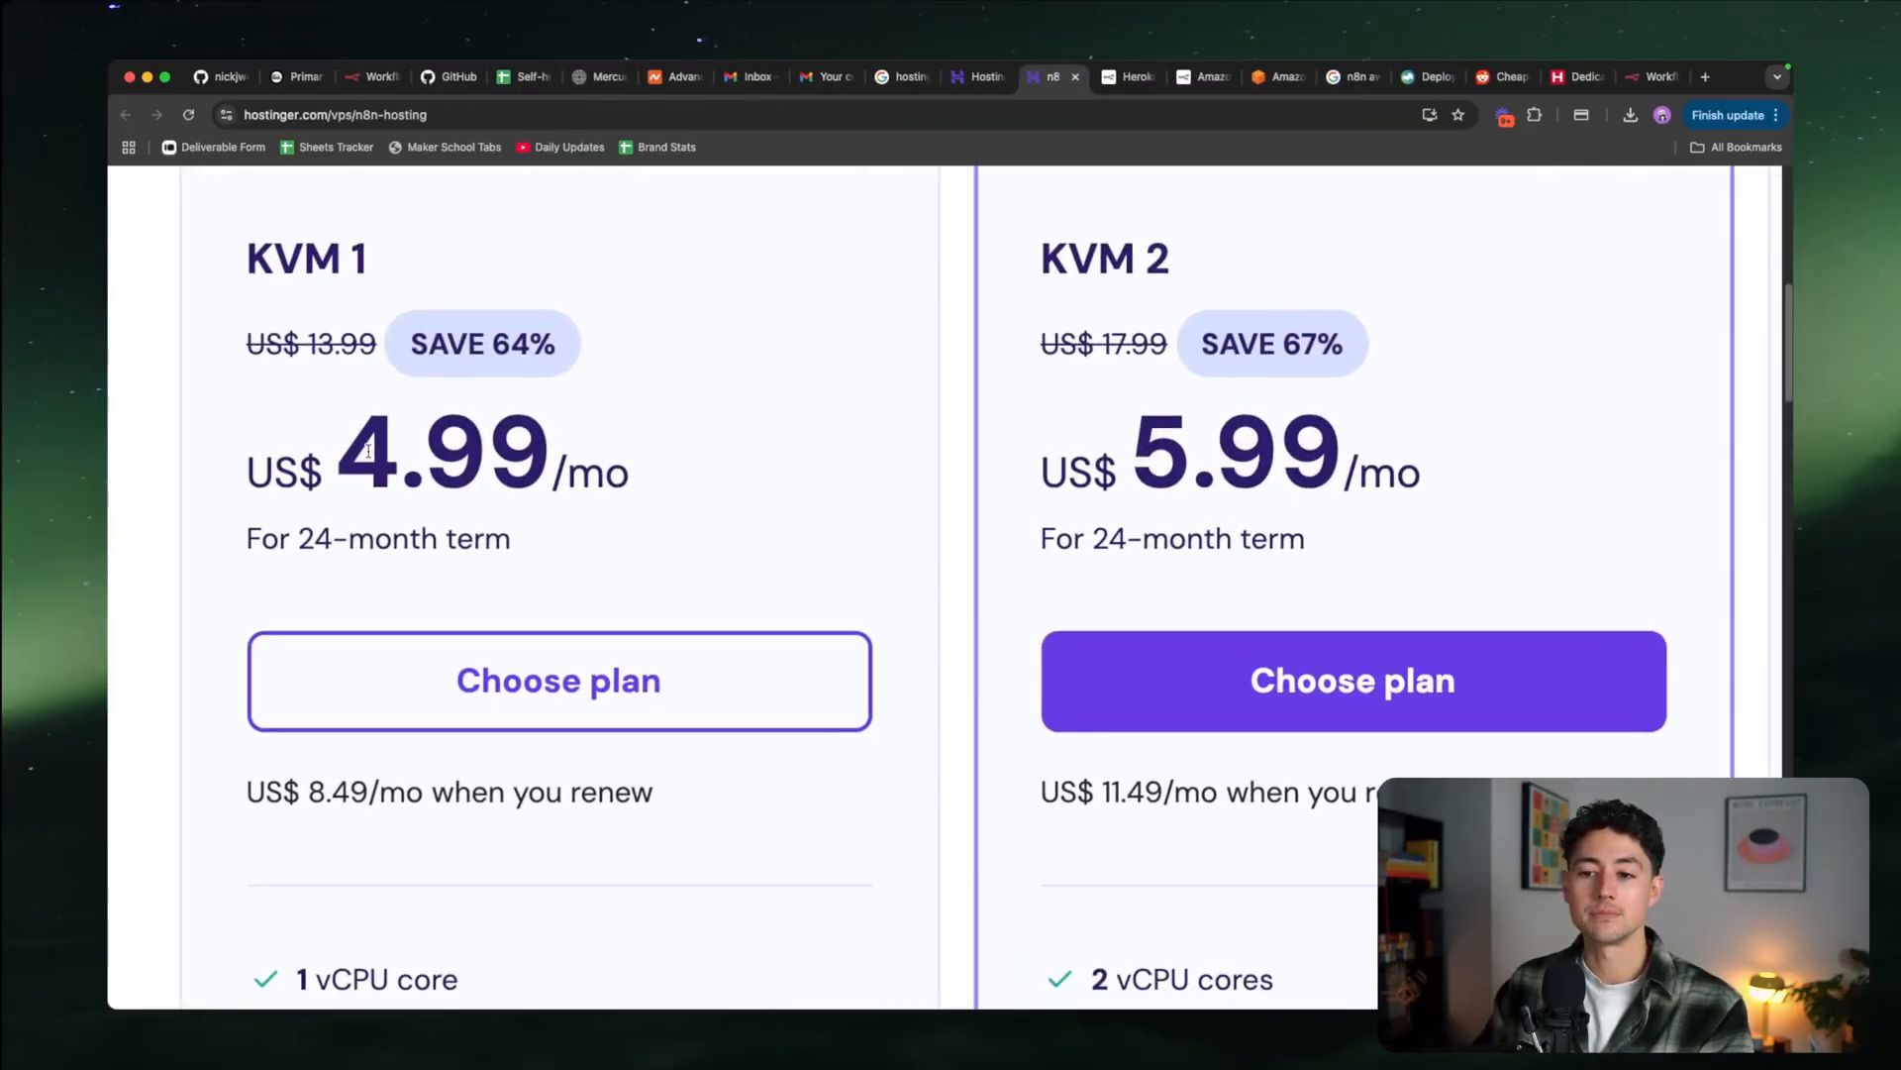
{"action": "left_click_drag", "start_coordinate": [400, 457], "coordinate": [548, 461]}
{"action": "left_click", "coordinate": [433, 531]}
{"action": "scroll", "coordinate": [431, 533], "scroll_direction": "down", "scroll_amount": 5, "text": "ctrl"}
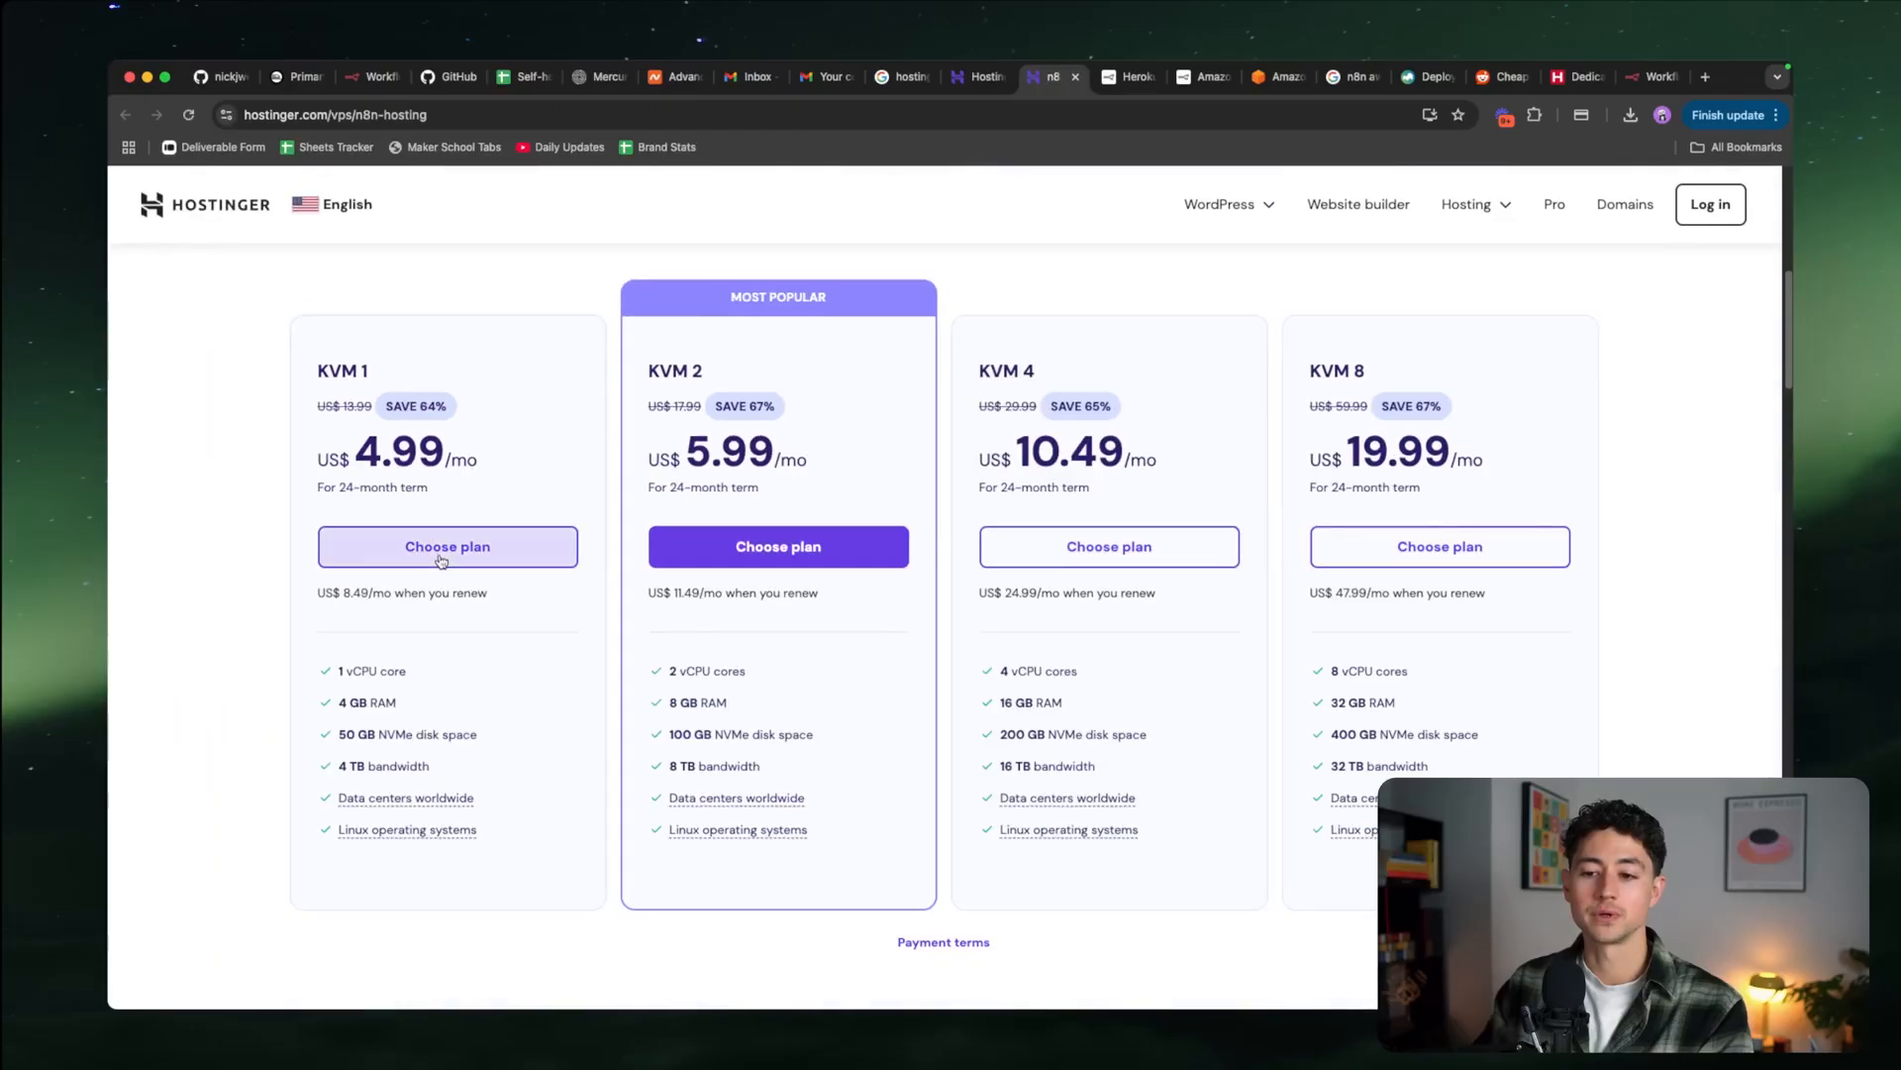
{"action": "left_click", "coordinate": [485, 545]}
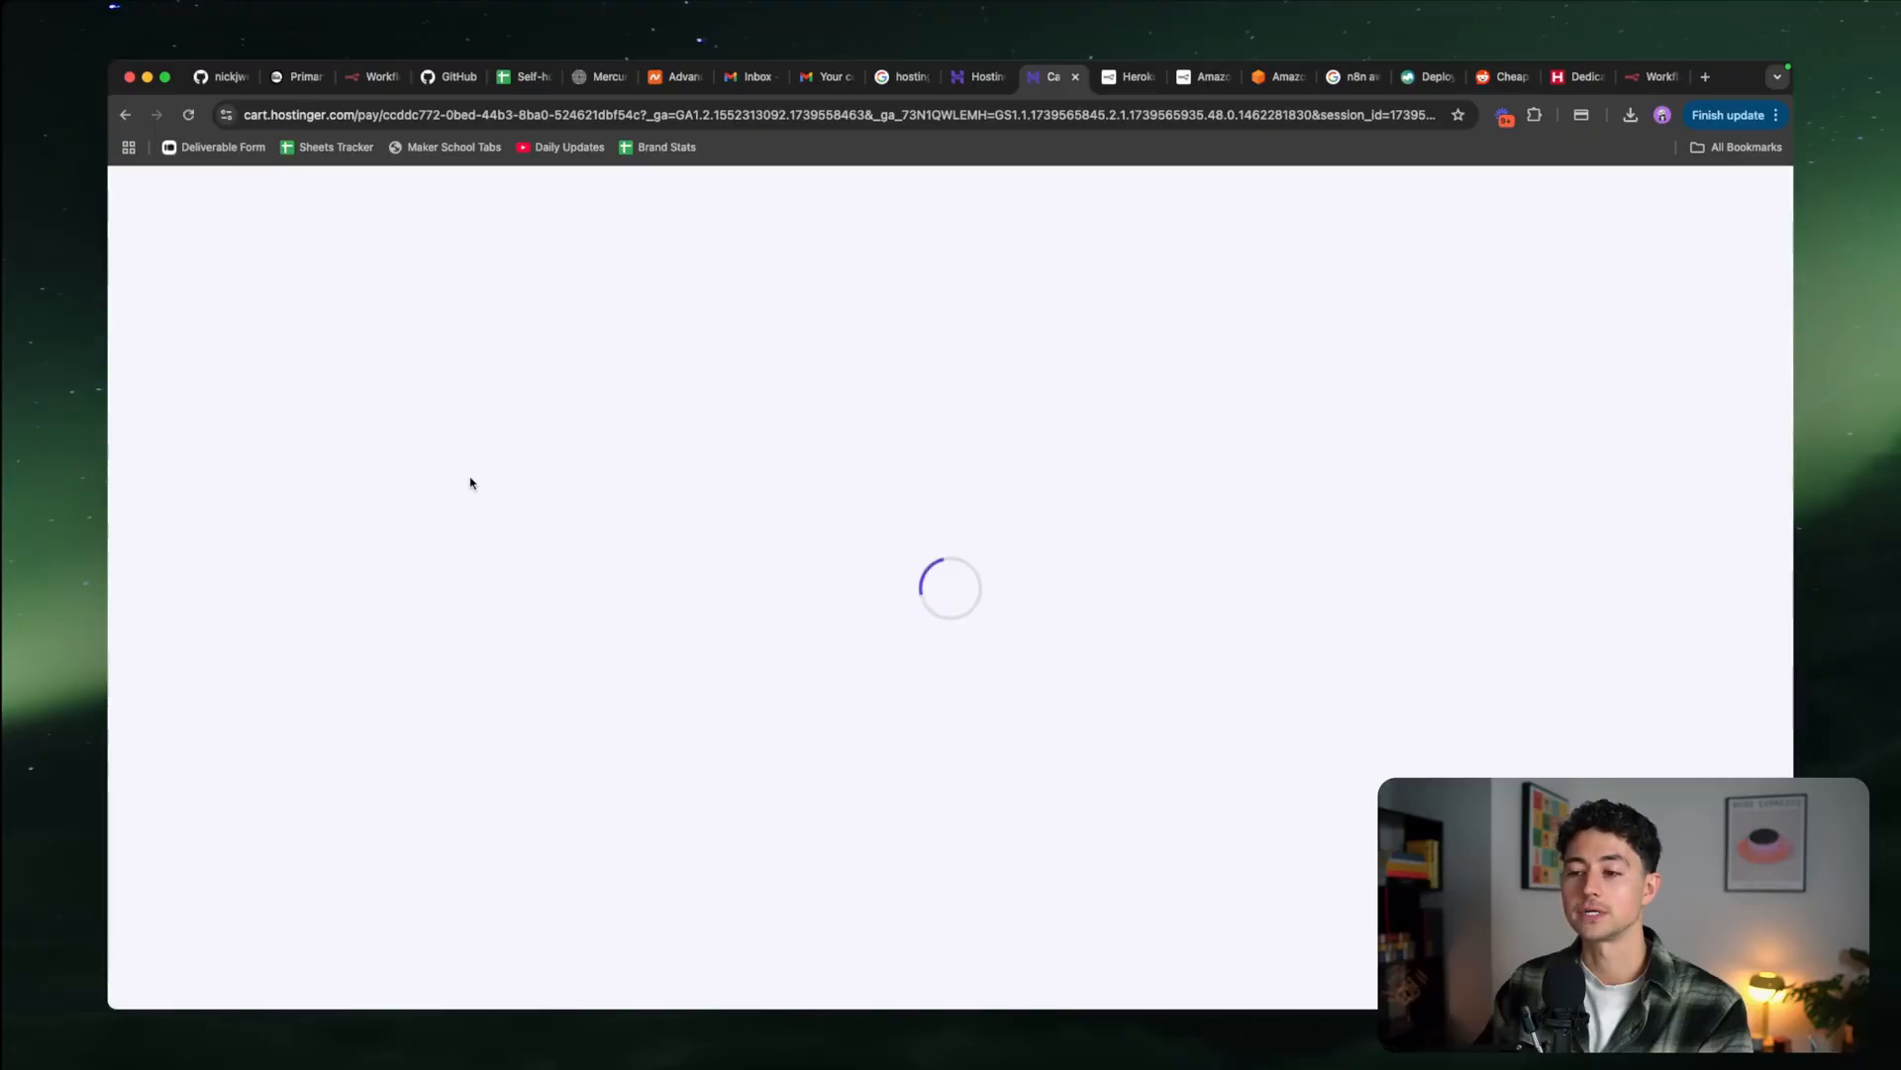
{"action": "left_click", "coordinate": [585, 466]}
{"action": "left_click", "coordinate": [580, 510]}
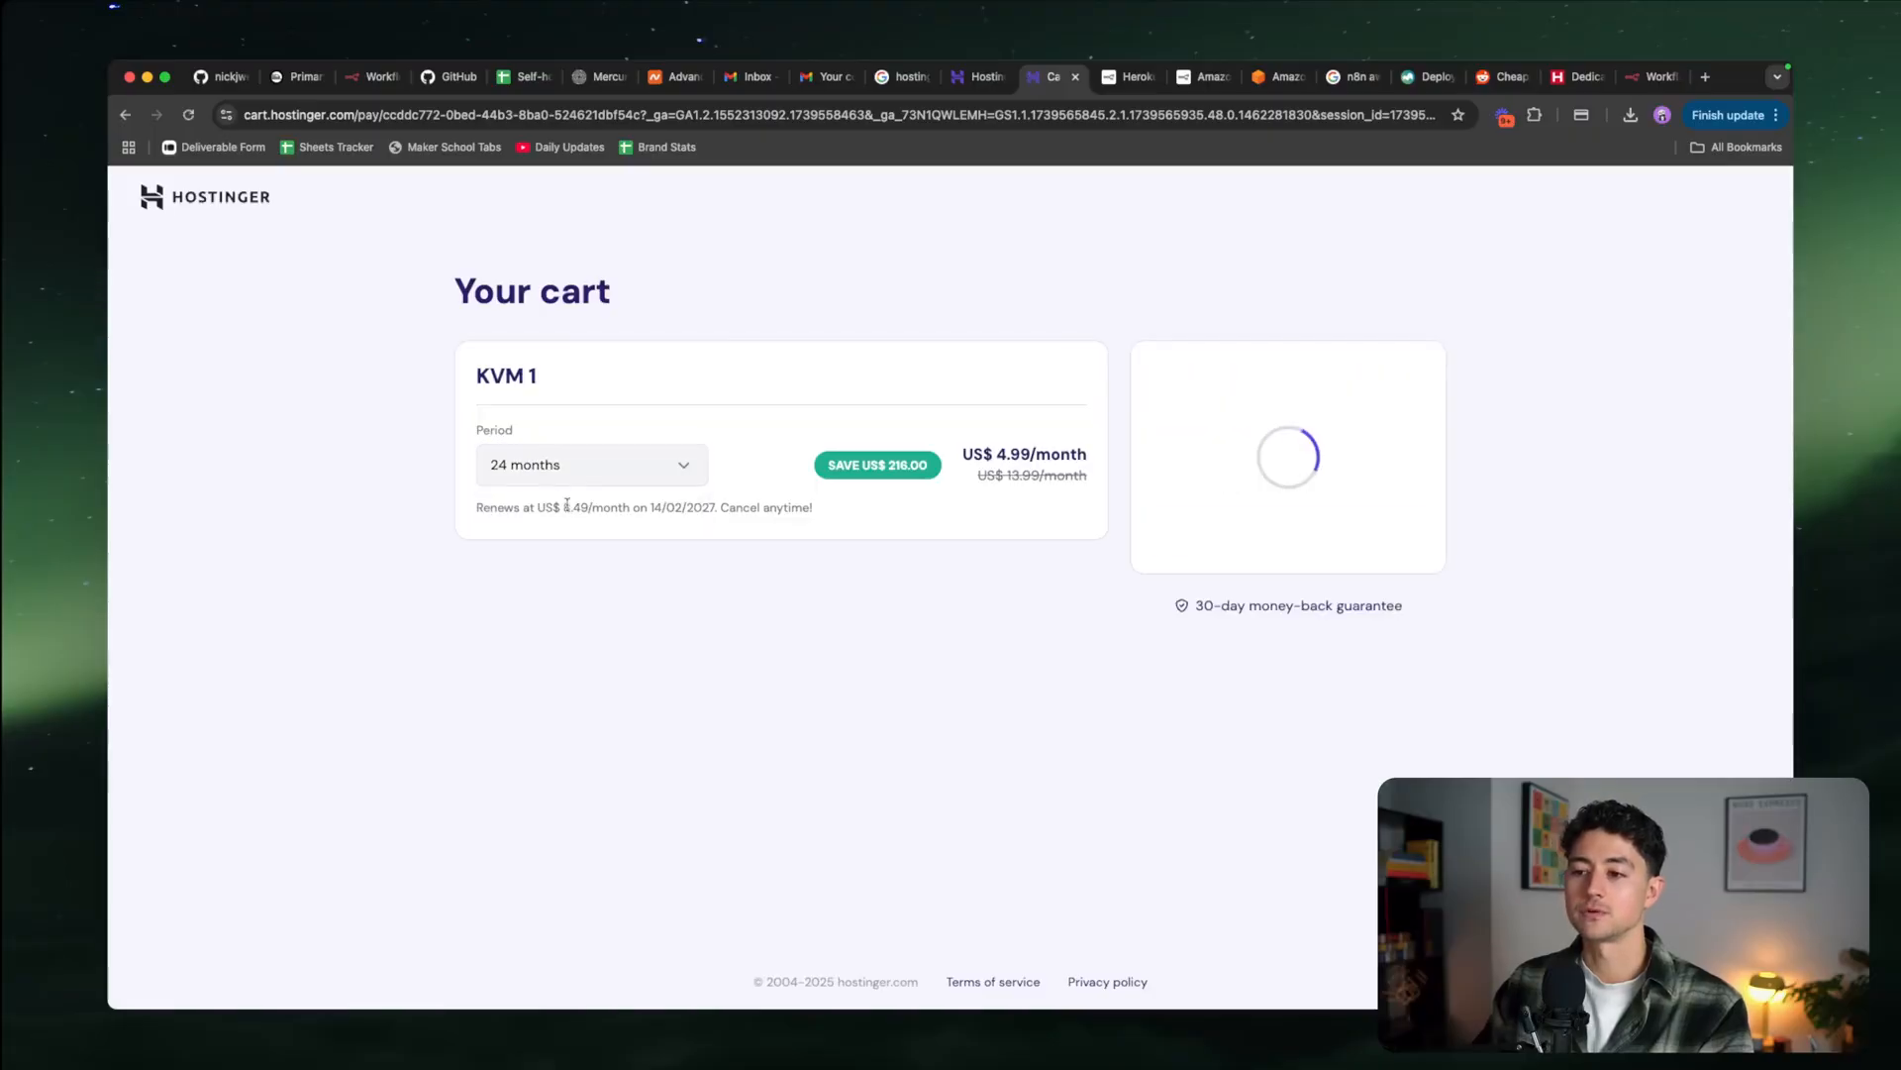
- Continue from the cart to Create an account and enter the account e-mail address
{"action": "left_click", "coordinate": [1263, 520]}
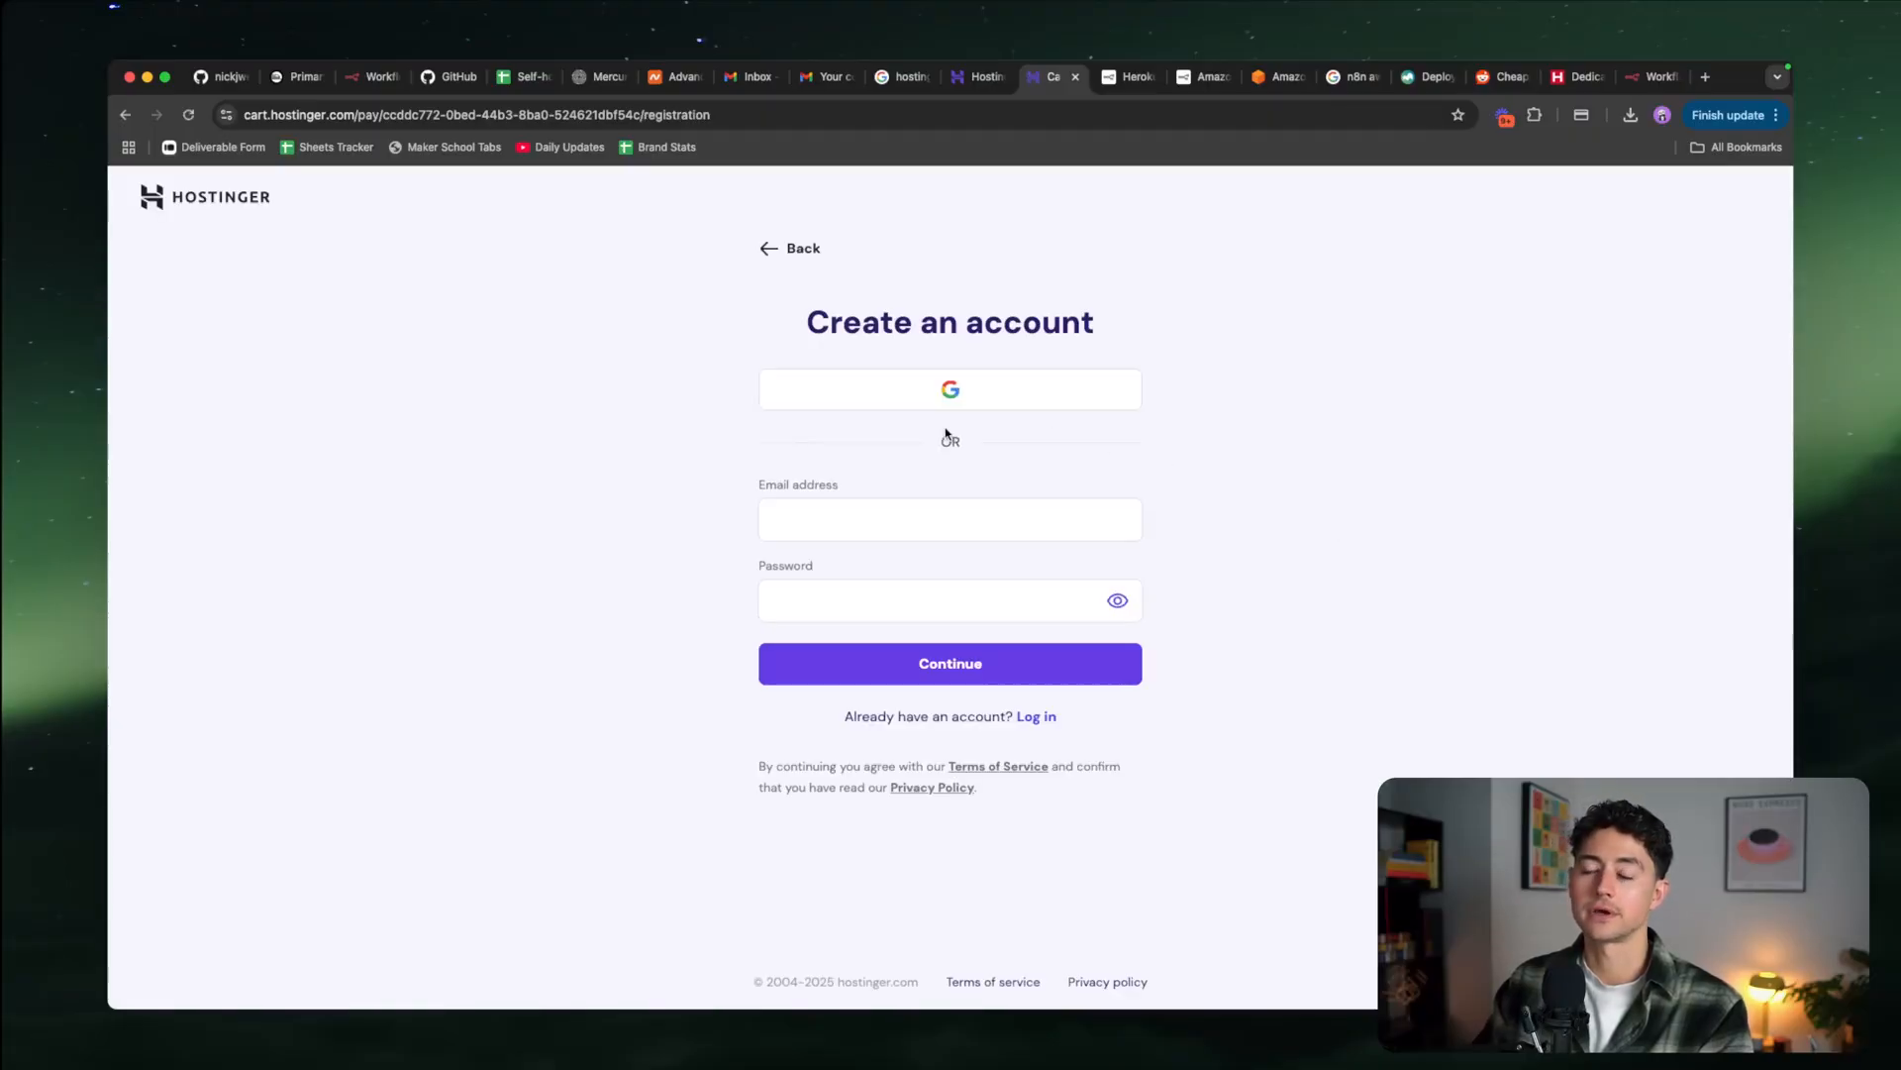
{"action": "left_click", "coordinate": [918, 518]}
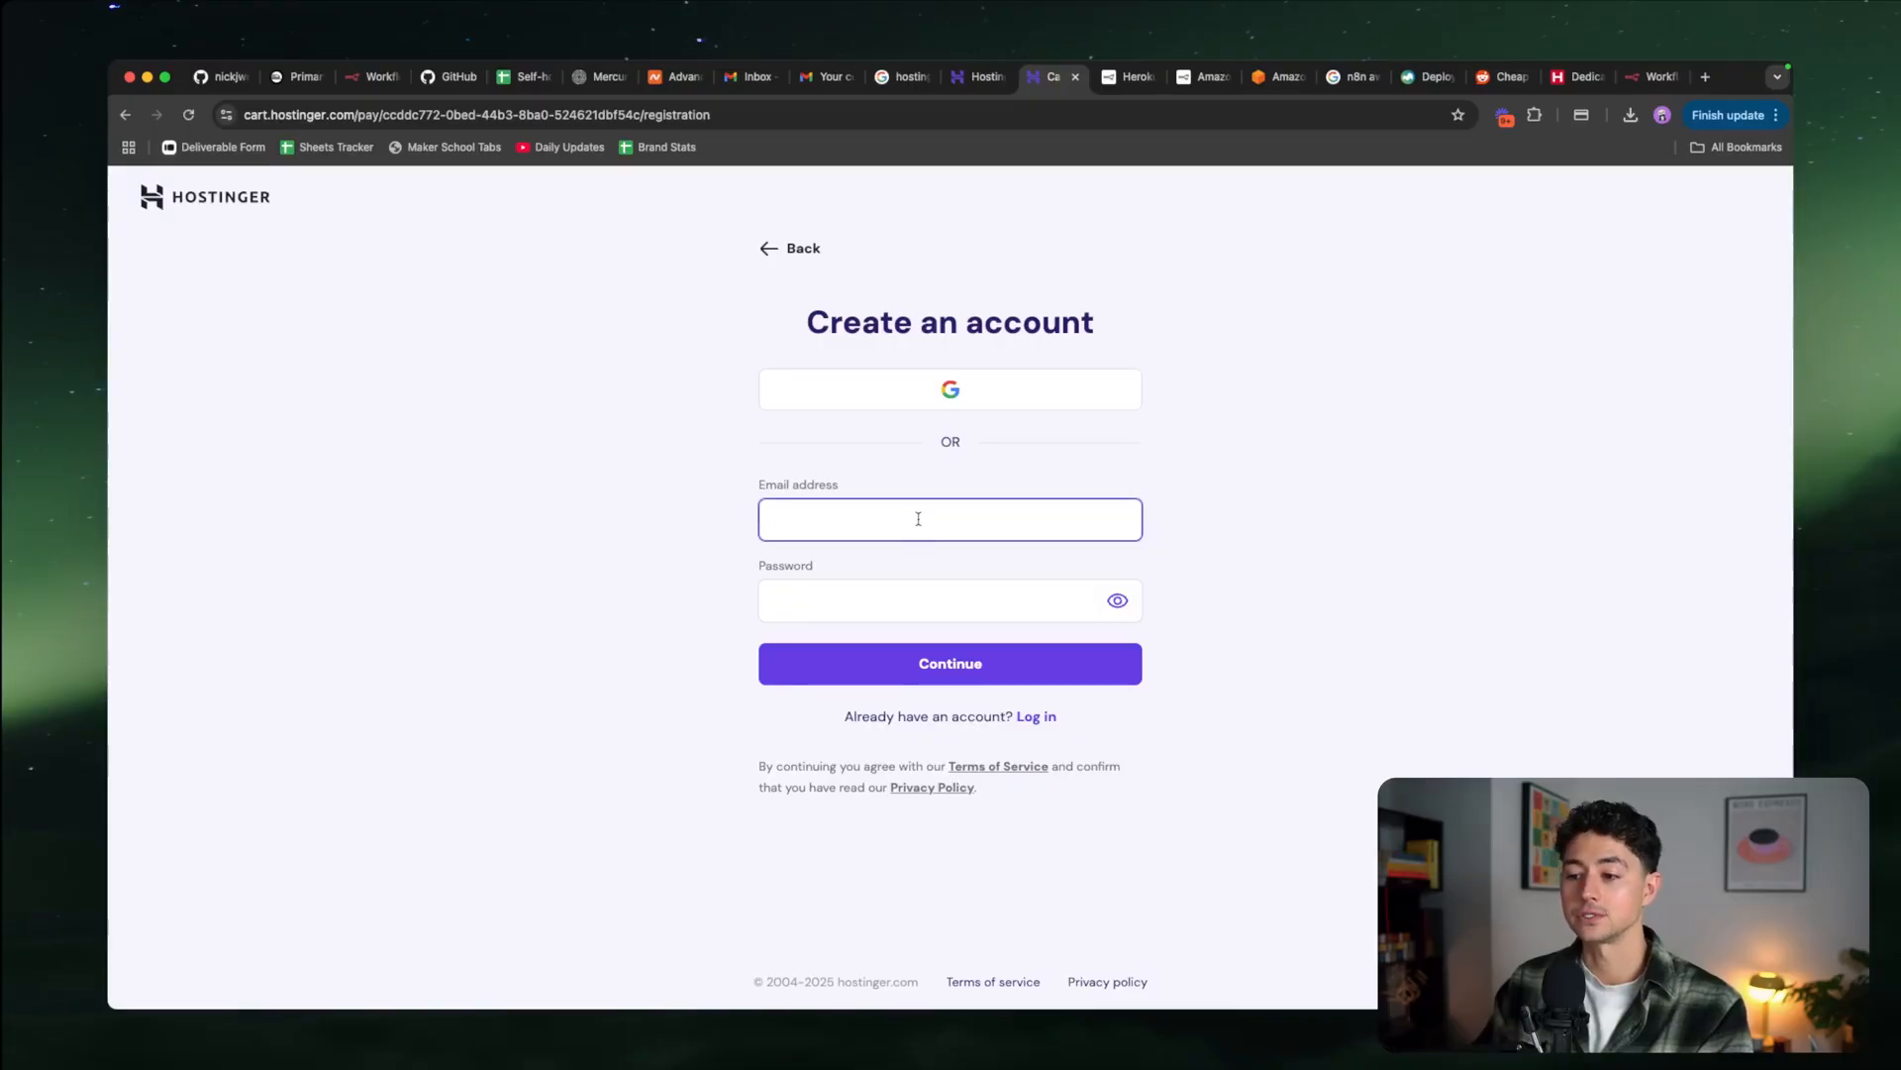
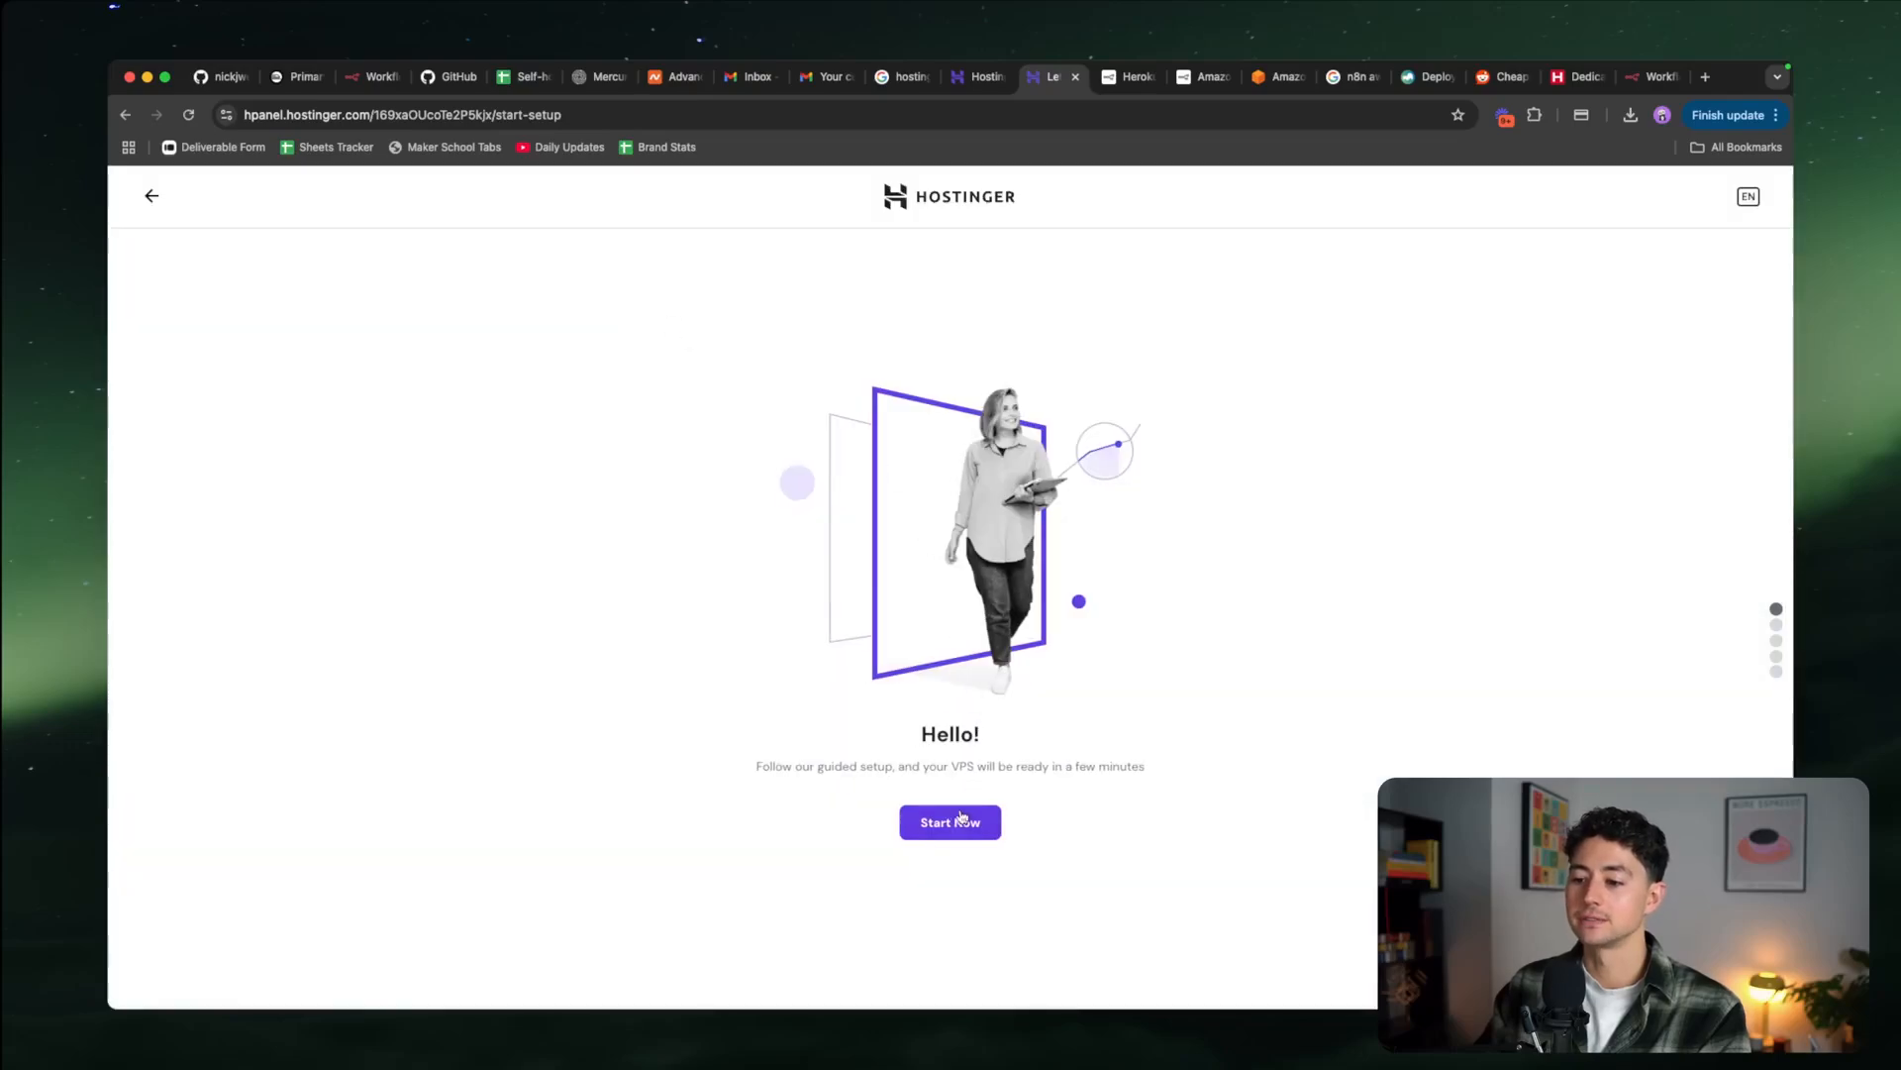
- Set up the VPS in Boston with the n8n OS template, skipping the malware scanner
{"action": "left_click", "coordinate": [961, 818]}
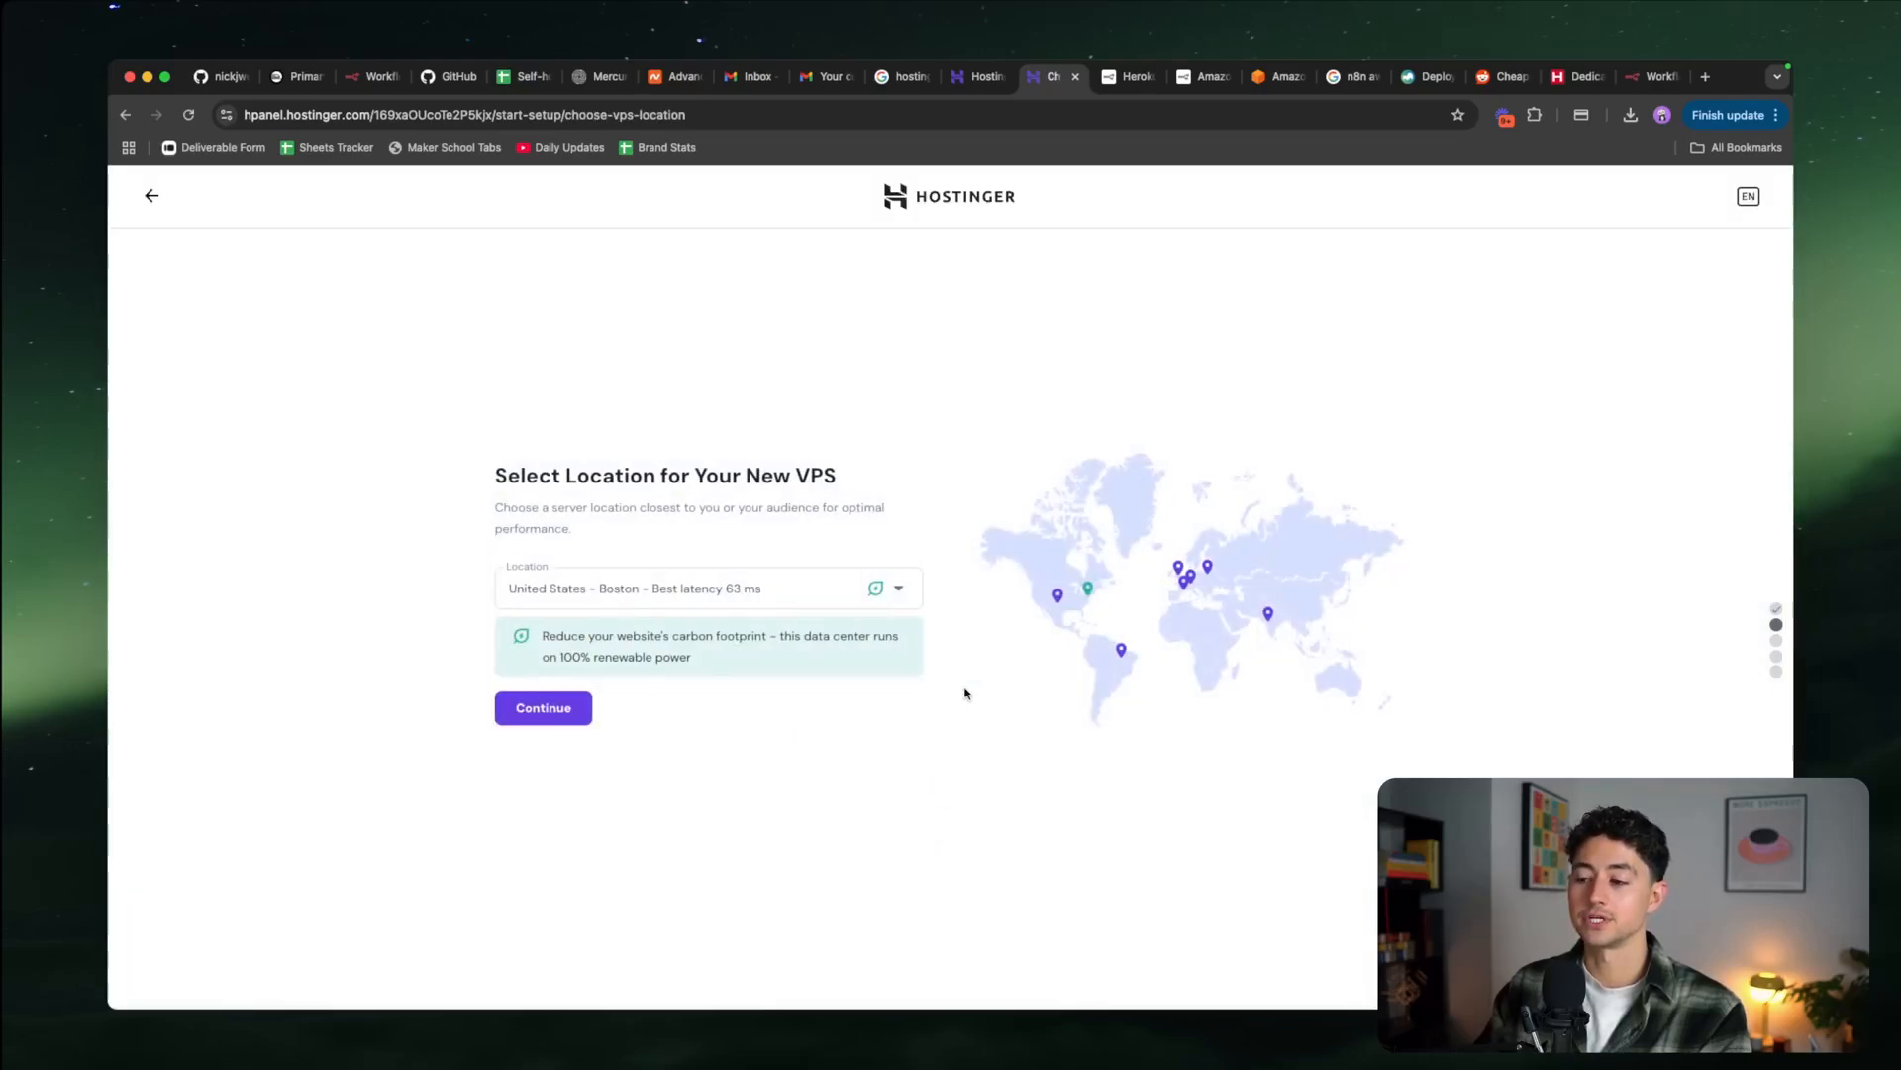
{"action": "left_click", "coordinate": [560, 700]}
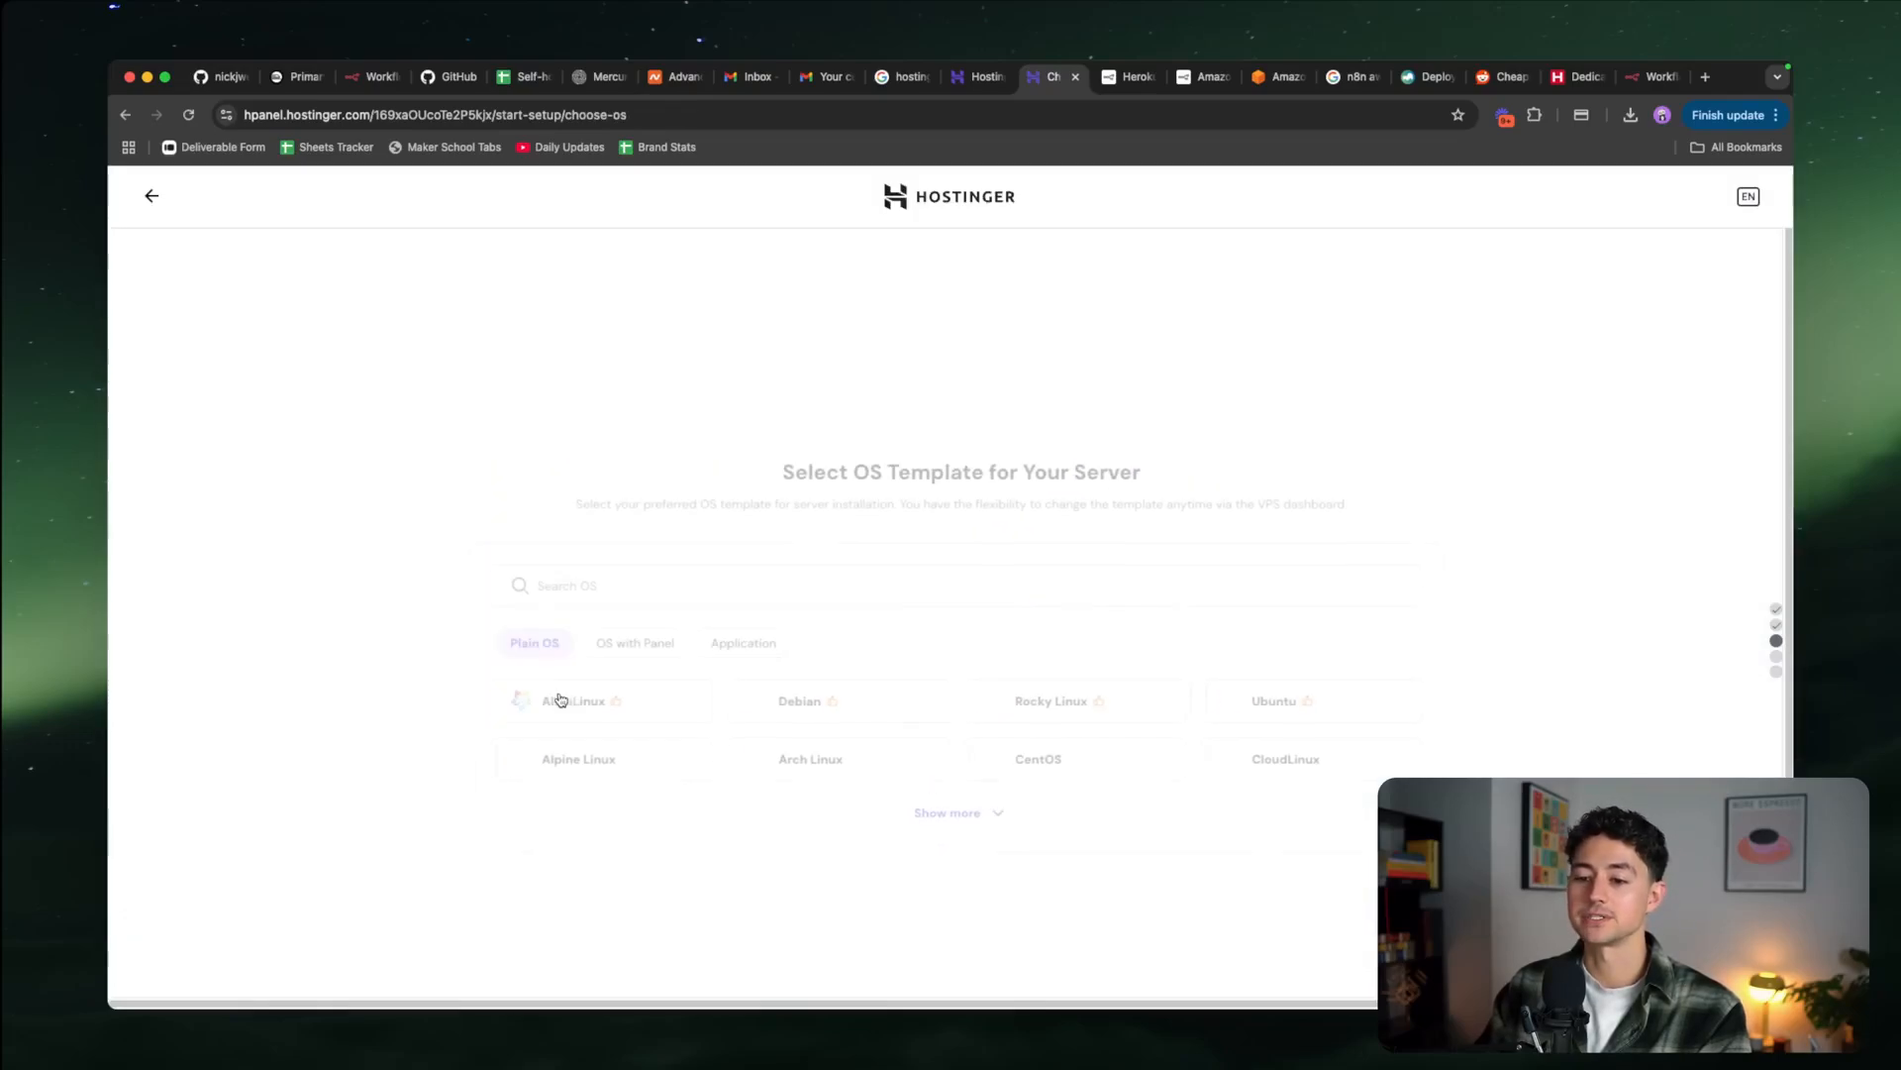
{"action": "left_click", "coordinate": [728, 583]}
{"action": "type", "text": "n8n"}
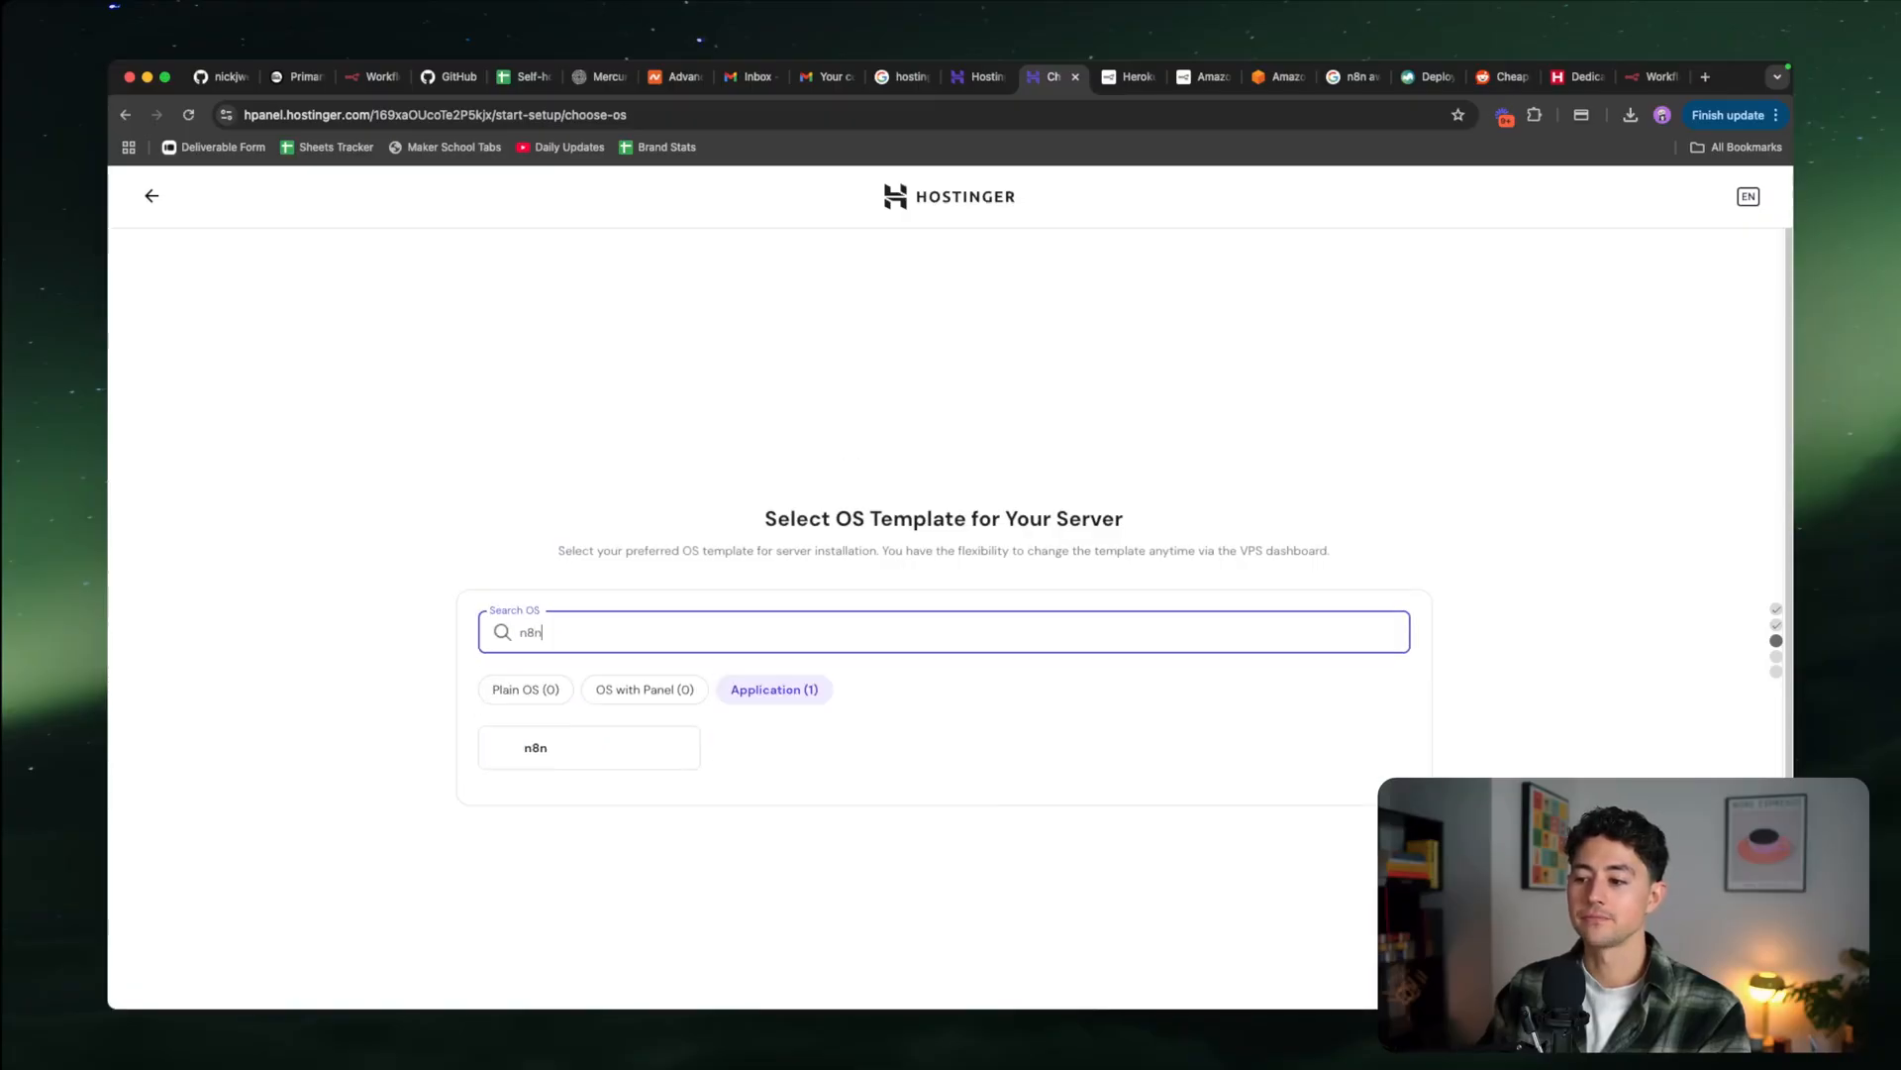
{"action": "left_click", "coordinate": [554, 749]}
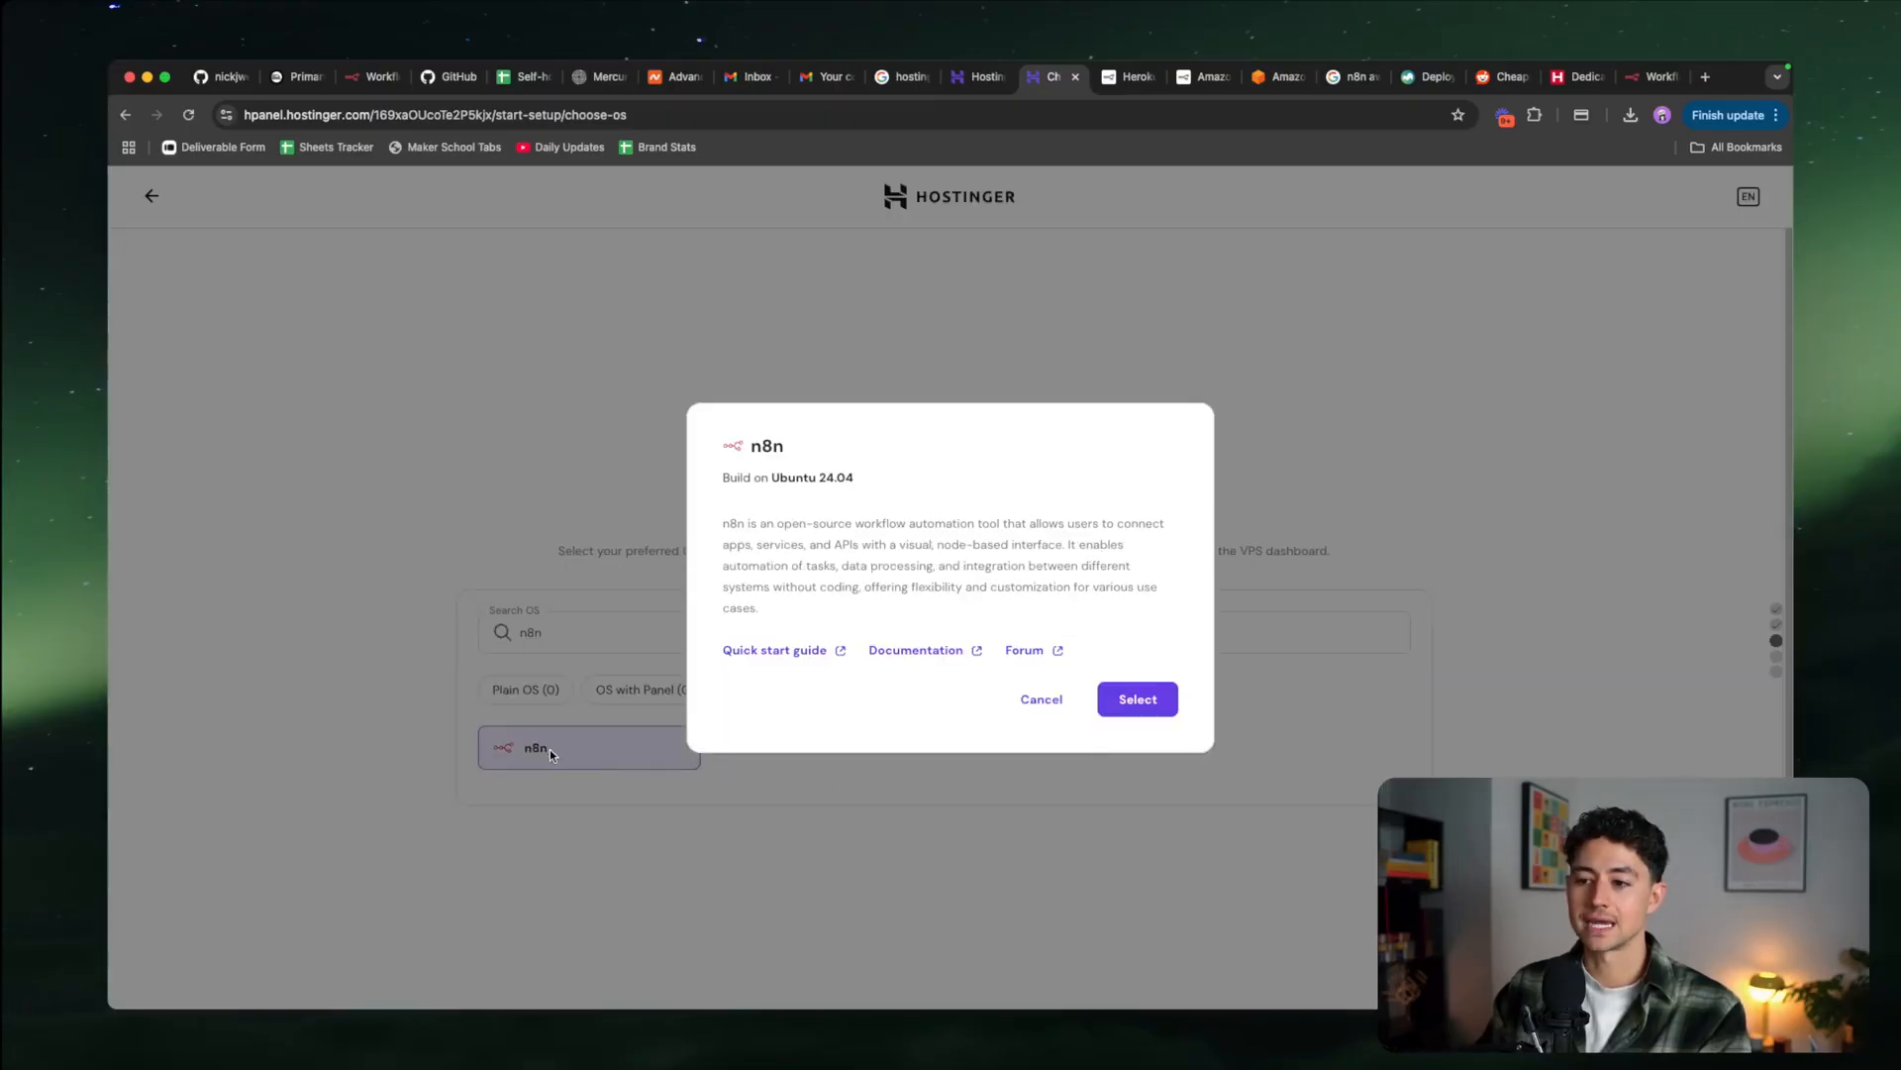
{"action": "left_click", "coordinate": [1137, 699]}
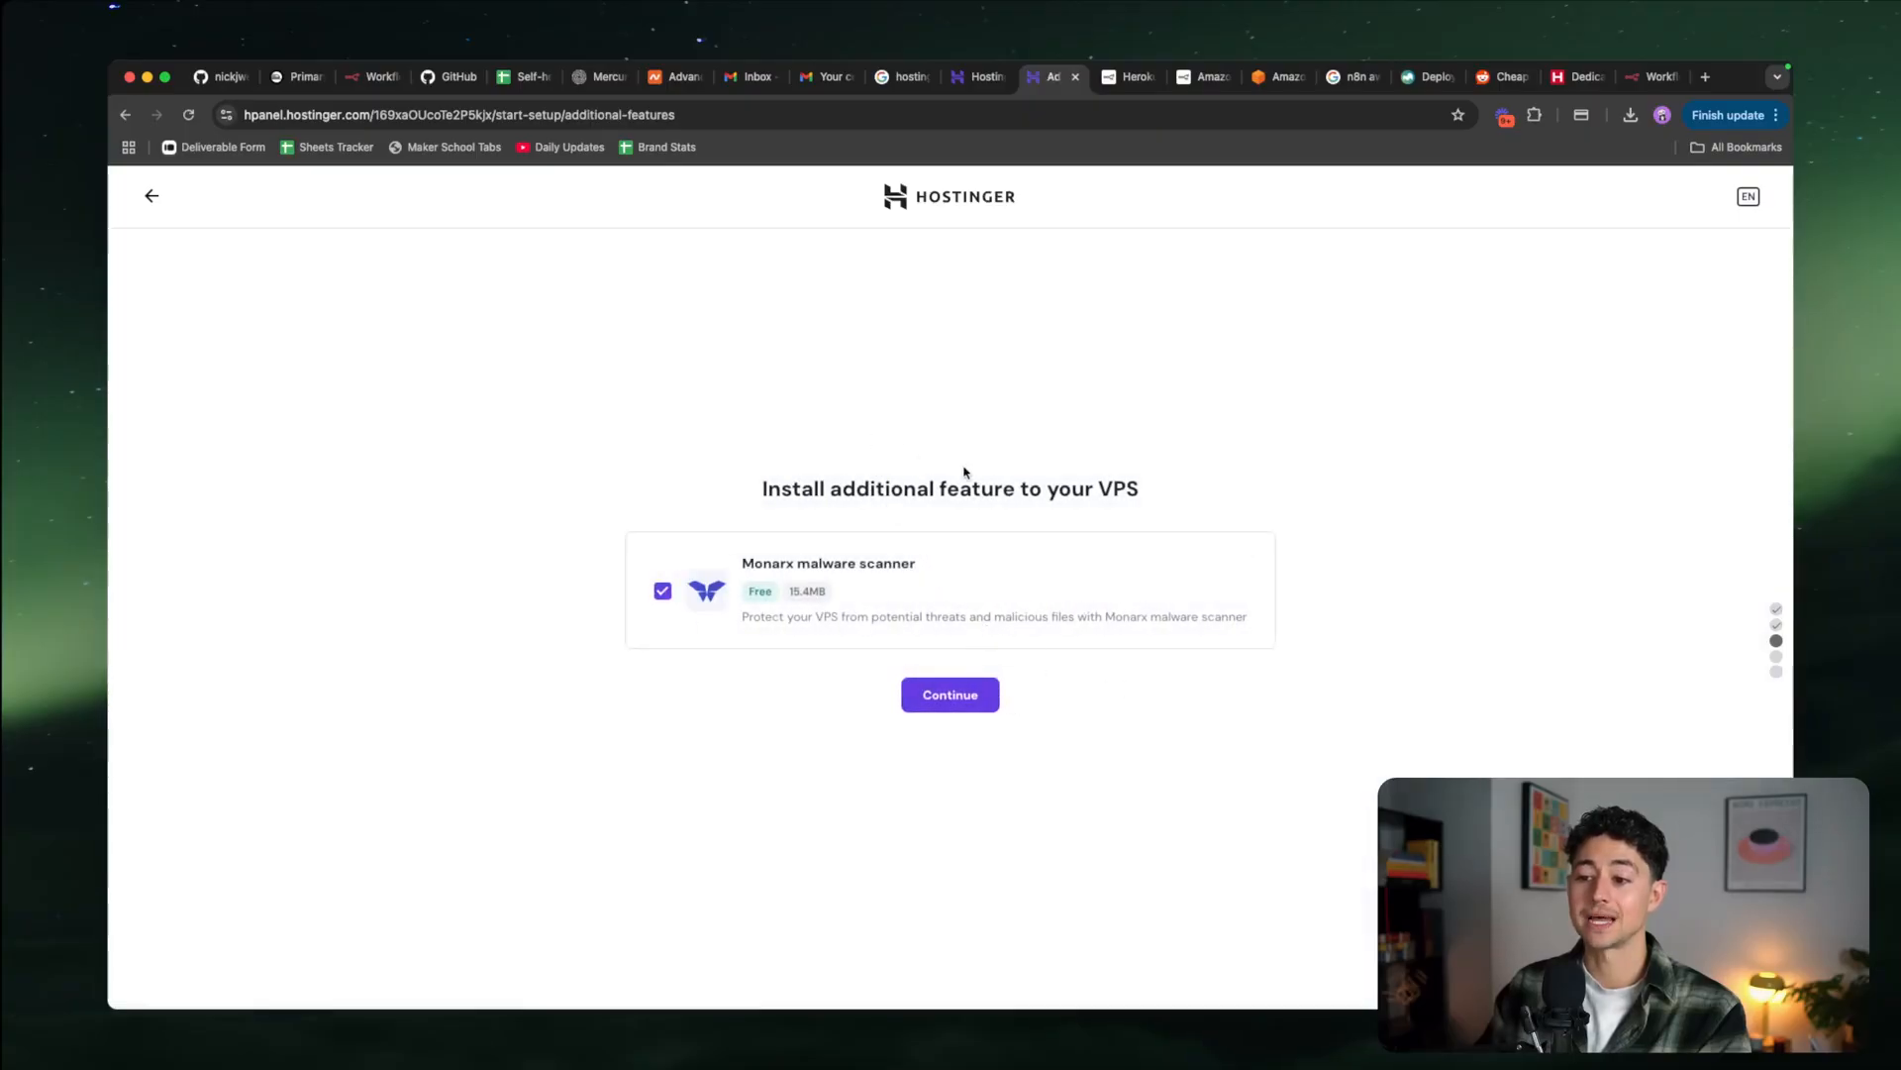
{"action": "left_click", "coordinate": [950, 694]}
- Draft a root password in a readable field and paste it into the root password field
{"action": "left_click", "coordinate": [725, 536]}
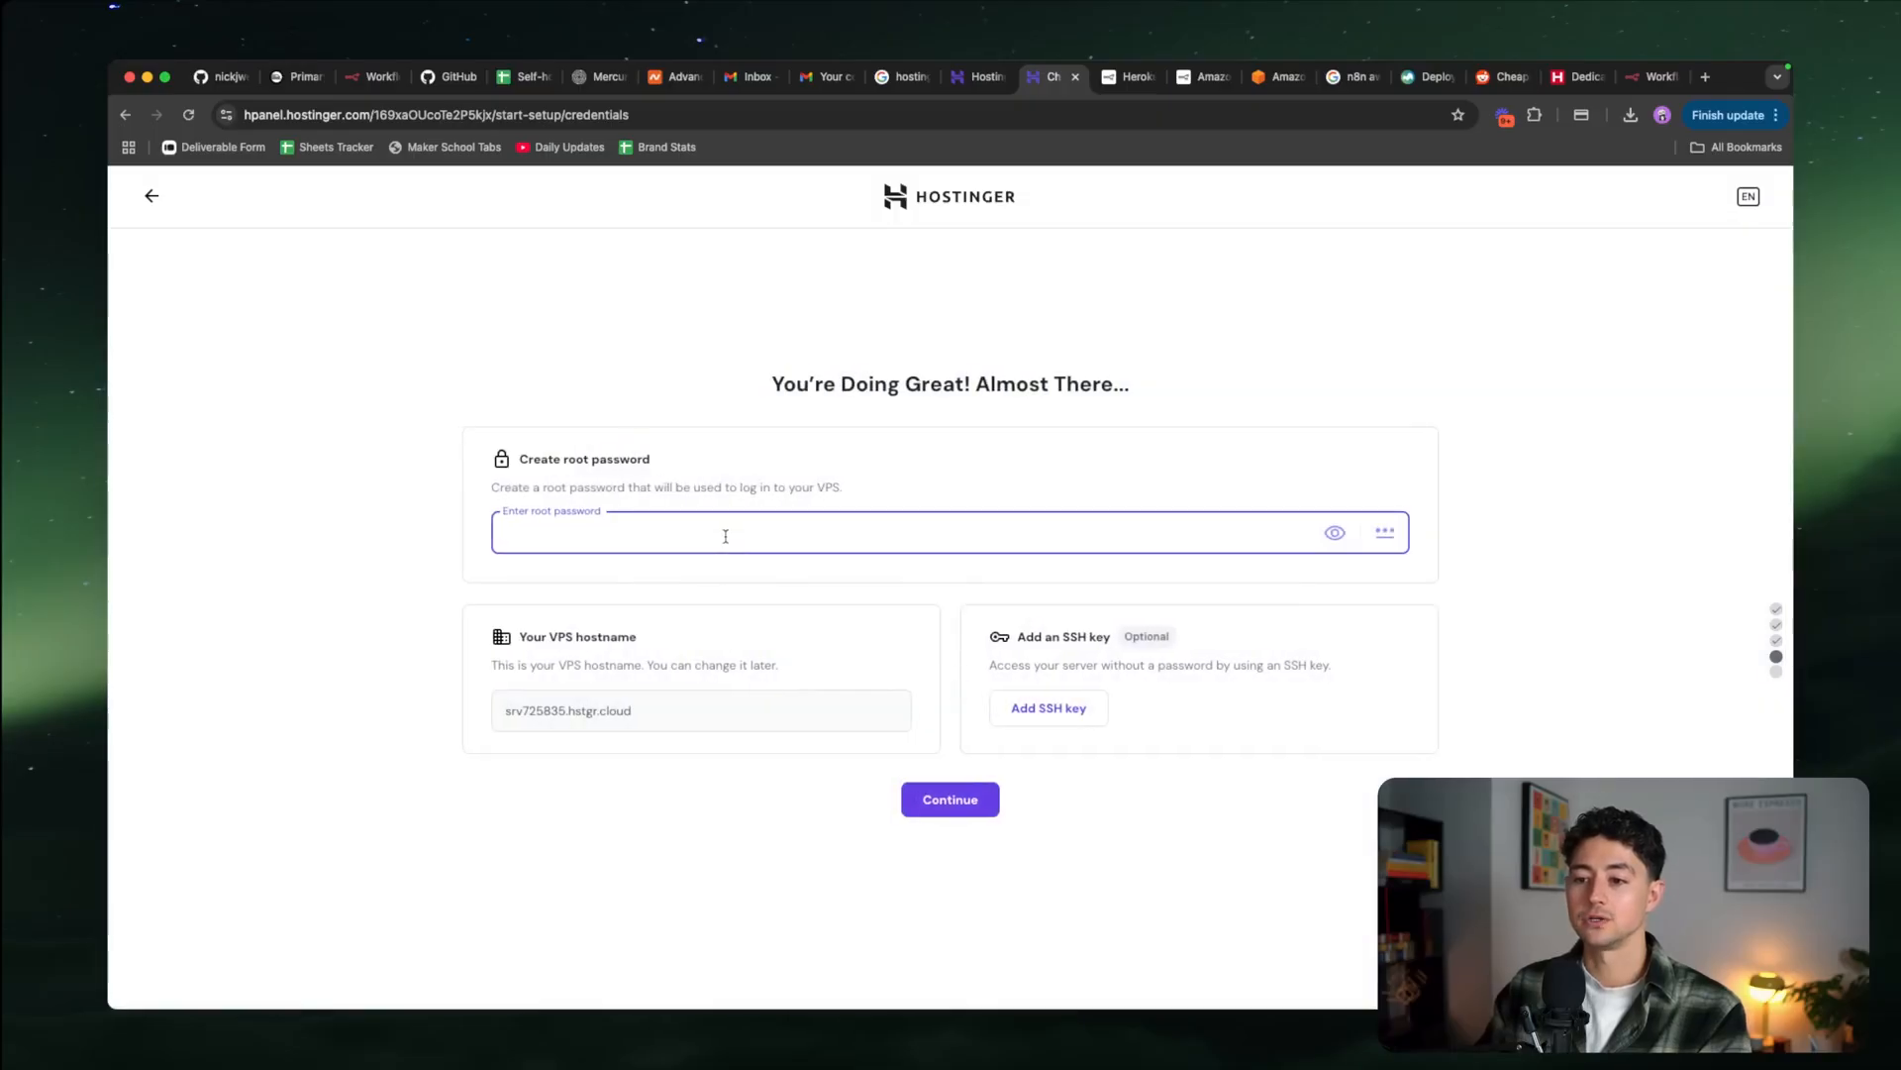
{"action": "type", "text": "•"}
{"action": "key", "text": "BackSpace"}
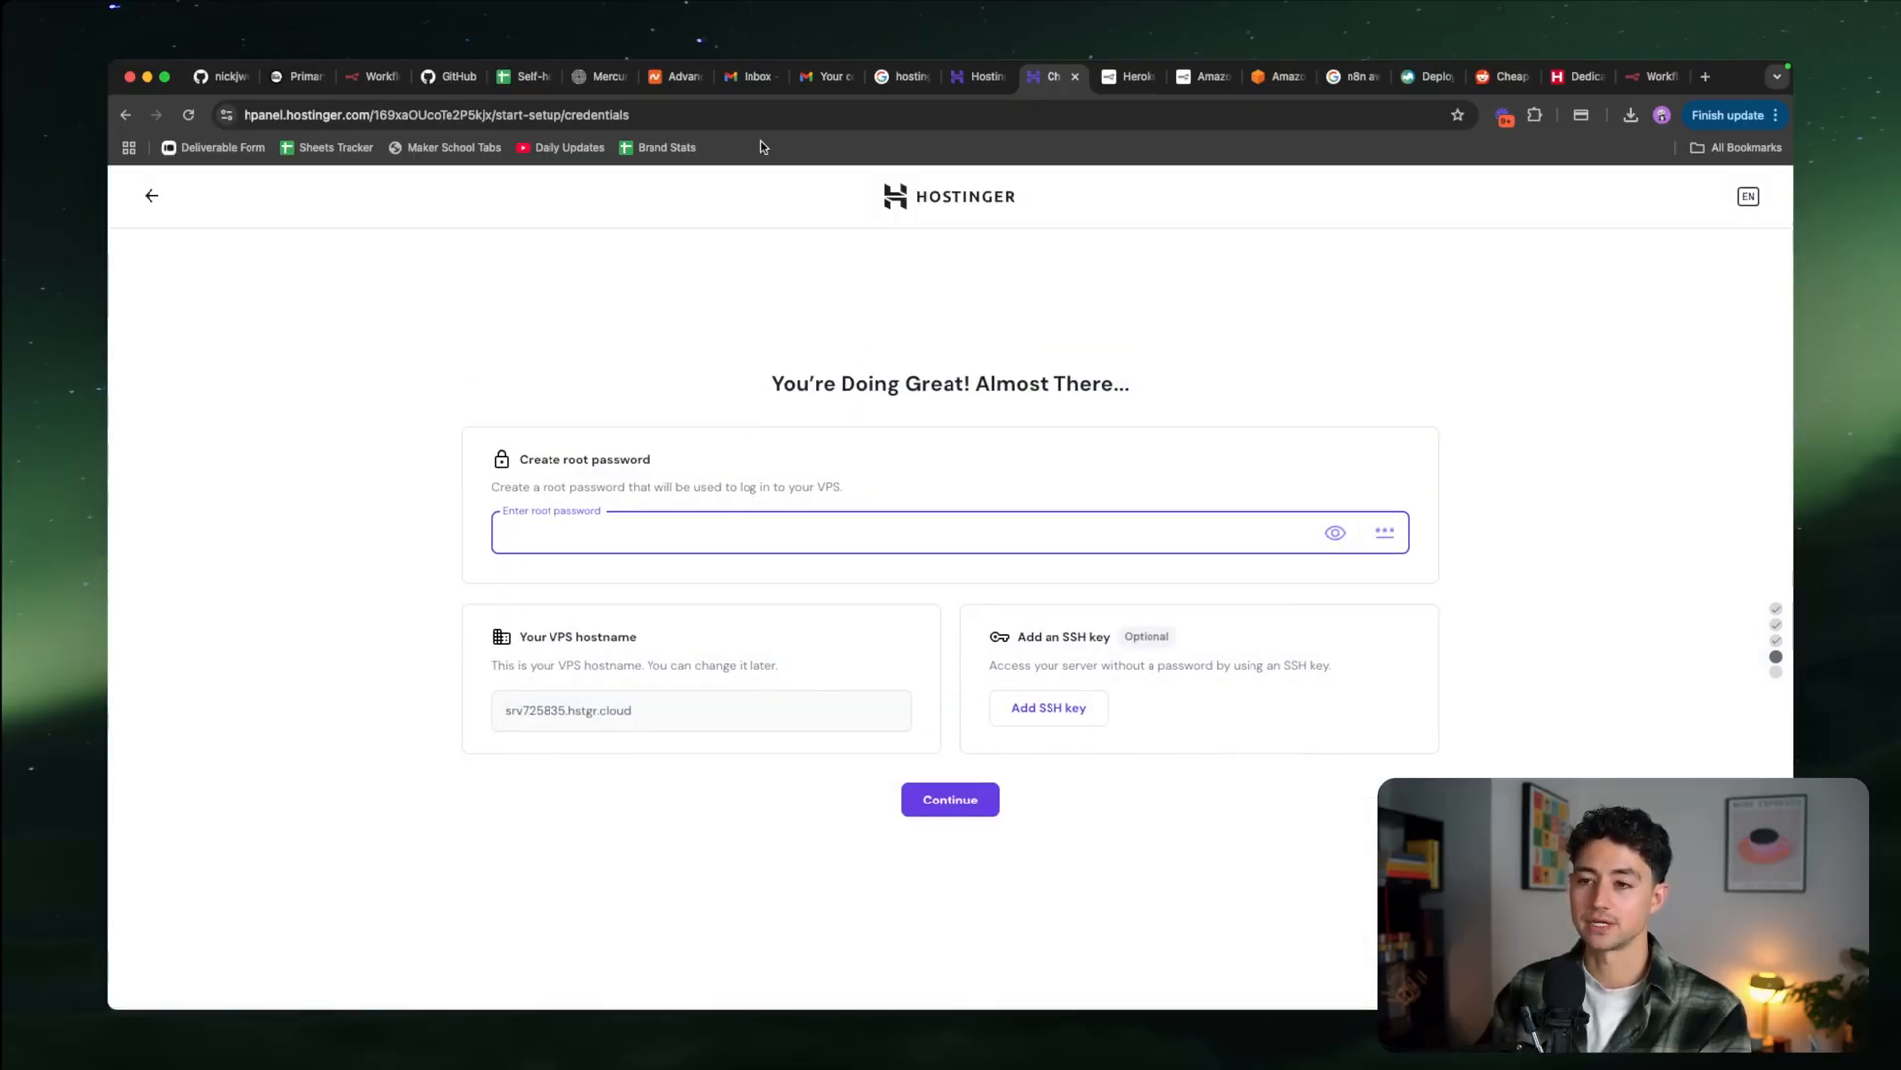
{"action": "left_click", "coordinate": [766, 119]}
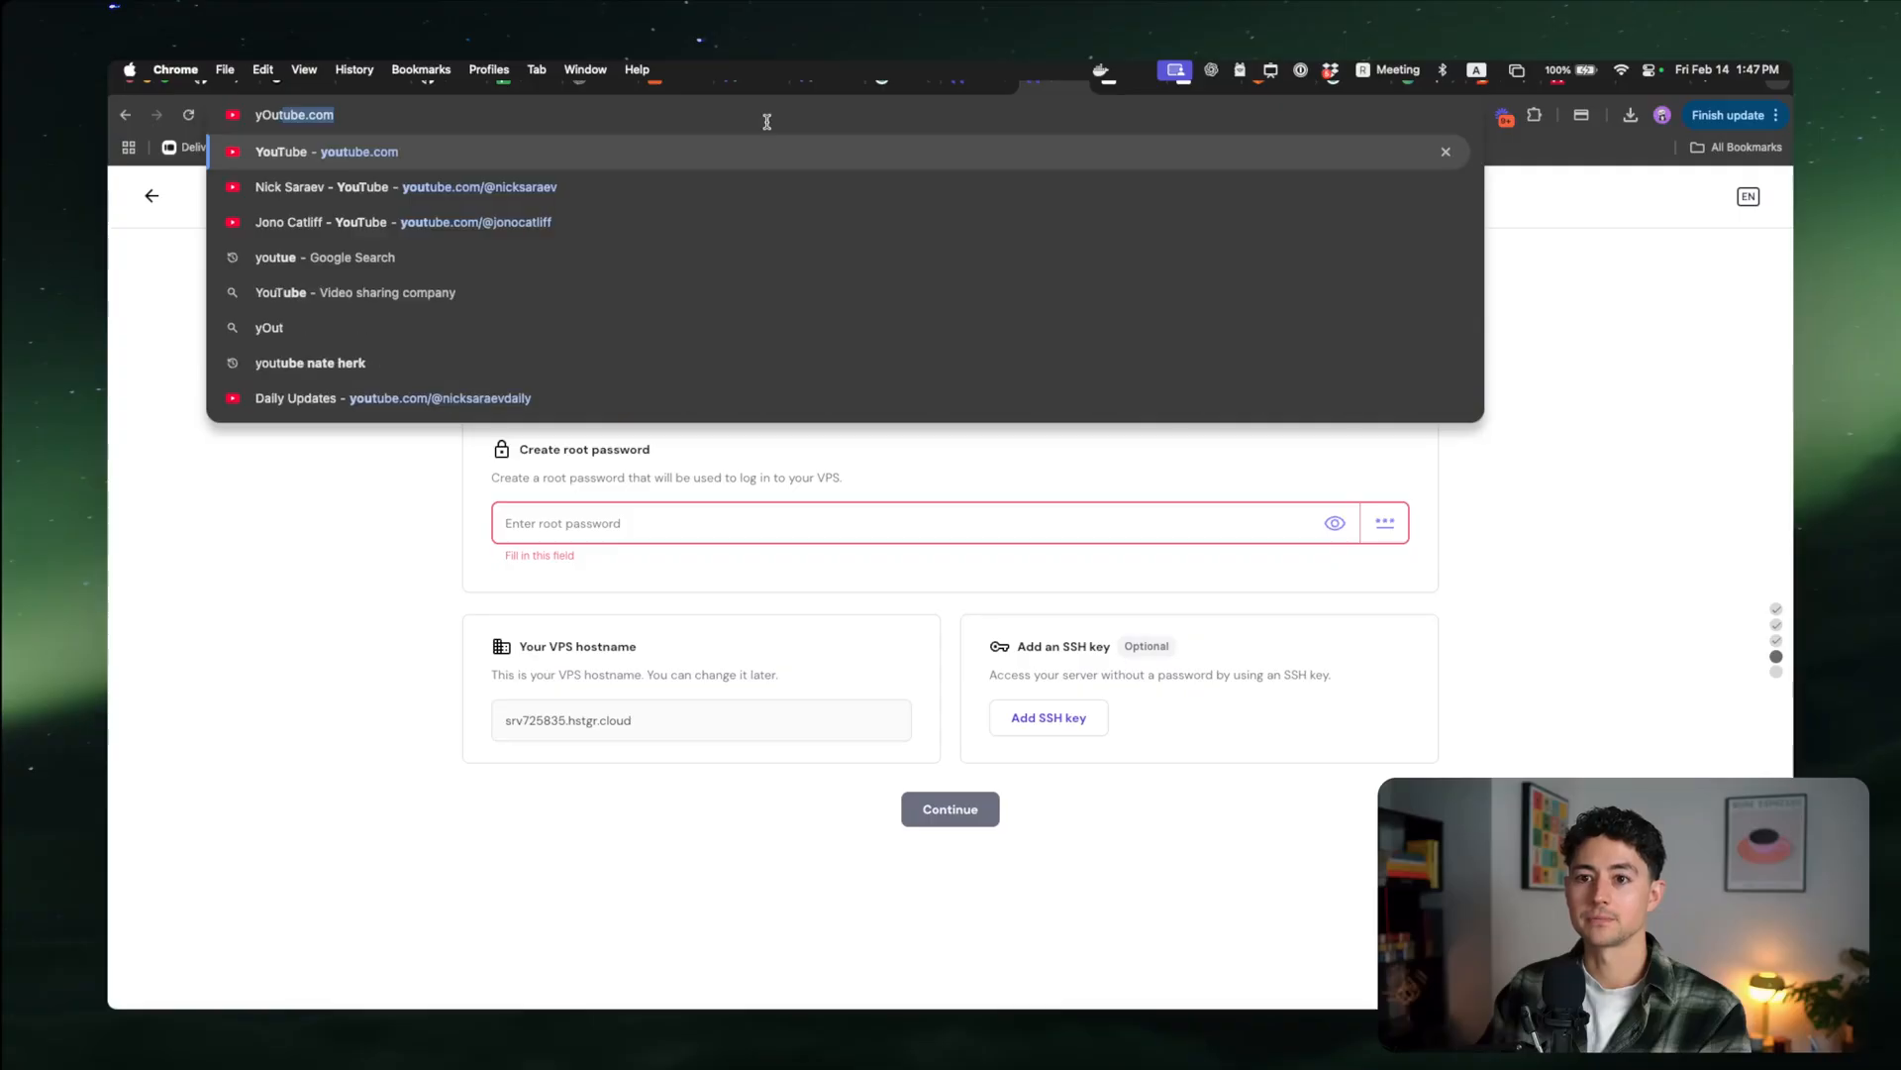
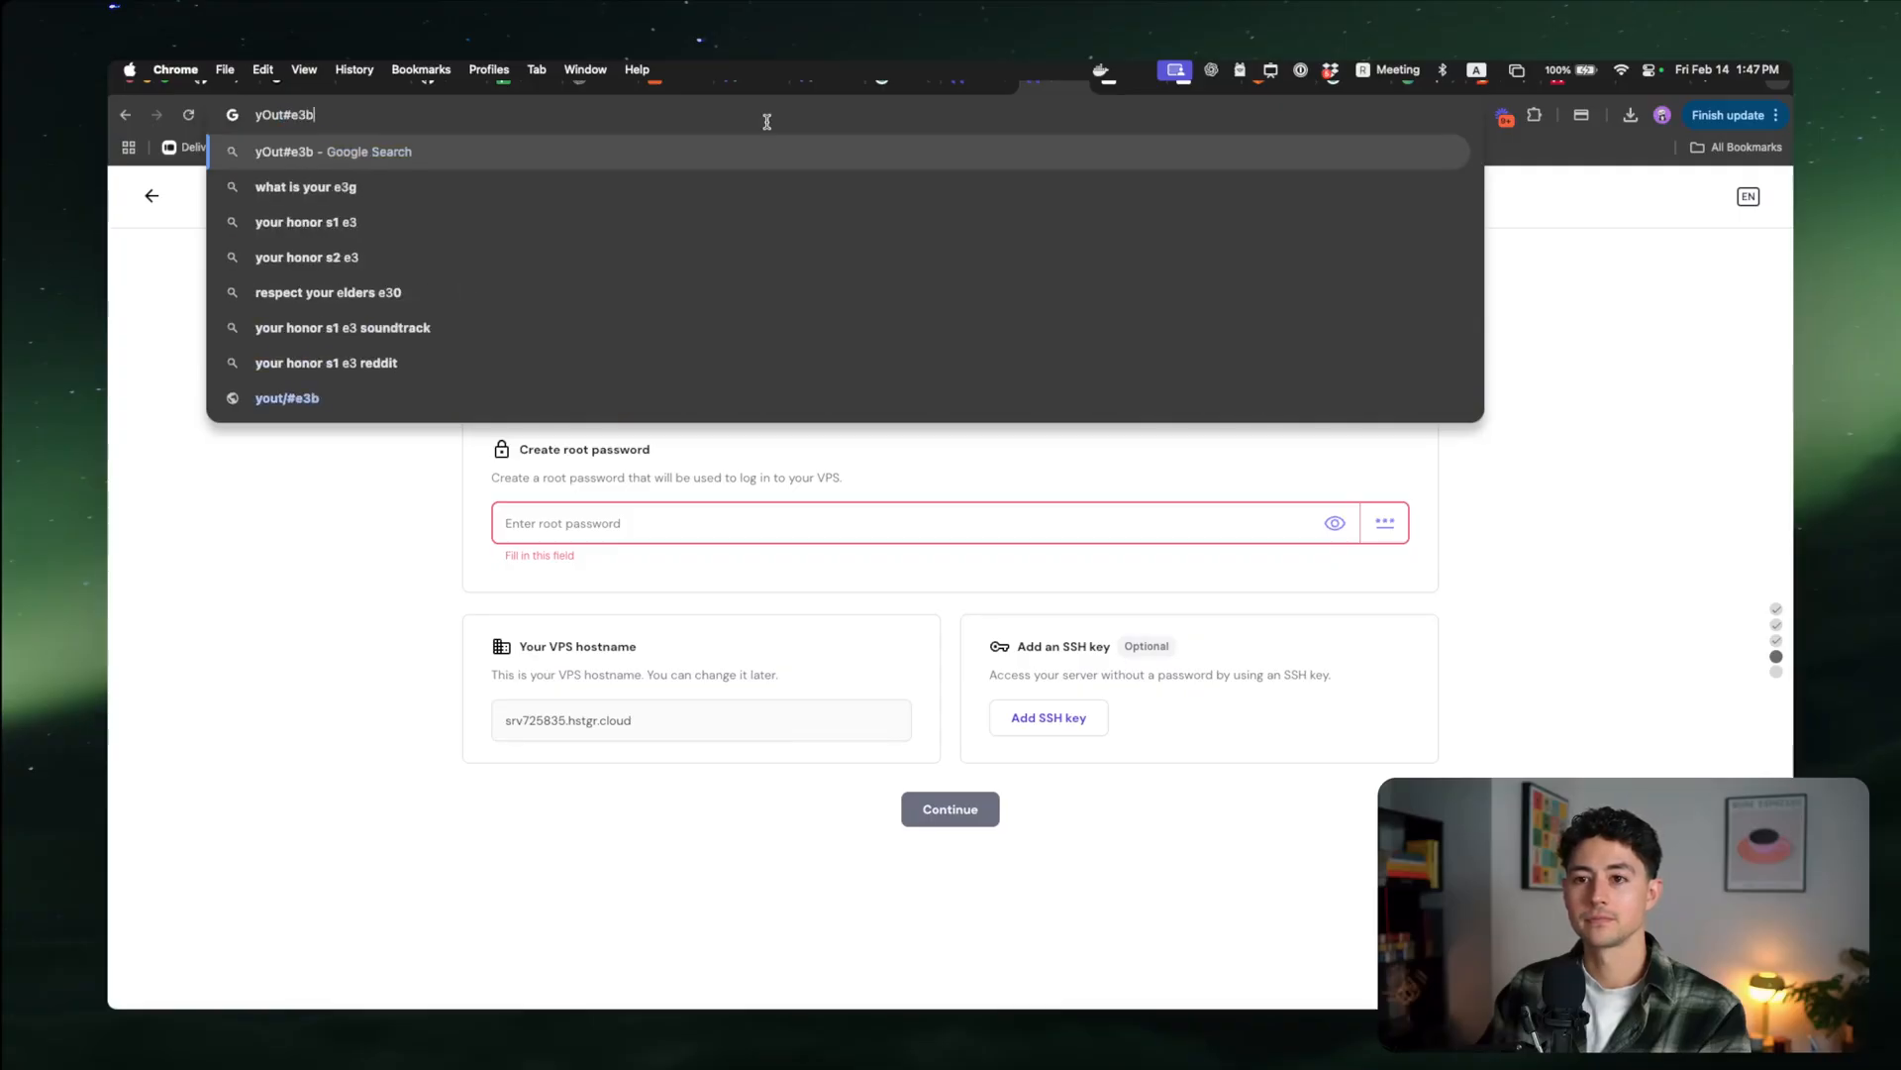
{"action": "key", "text": "super+a"}
{"action": "key", "text": "super+c"}
{"action": "left_click", "coordinate": [722, 523]}
{"action": "key", "text": "super+v"}
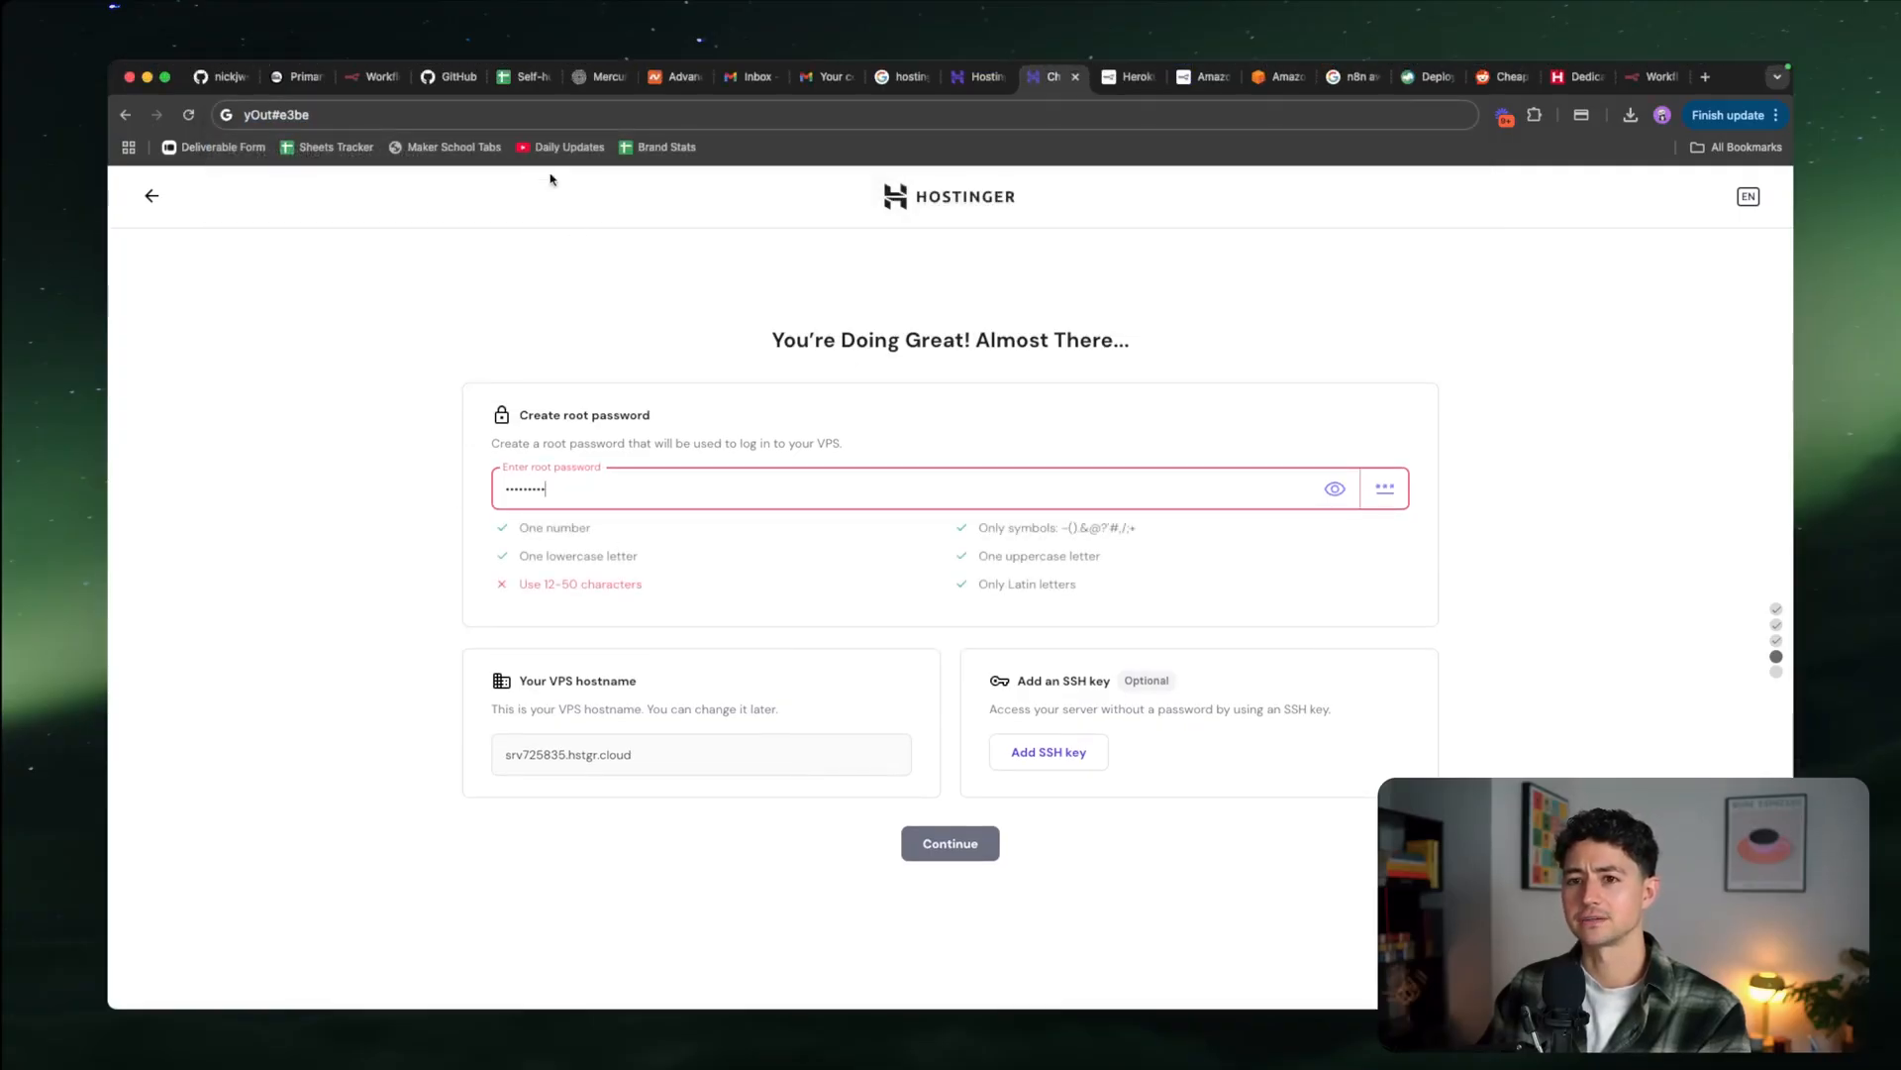
- Lengthen the root password to 18 characters, submit it, and decline the browser's save prompt
{"action": "left_click", "coordinate": [527, 117]}
{"action": "left_click", "coordinate": [528, 119]}
{"action": "key", "text": "super+v"}
{"action": "left_click", "coordinate": [619, 480]}
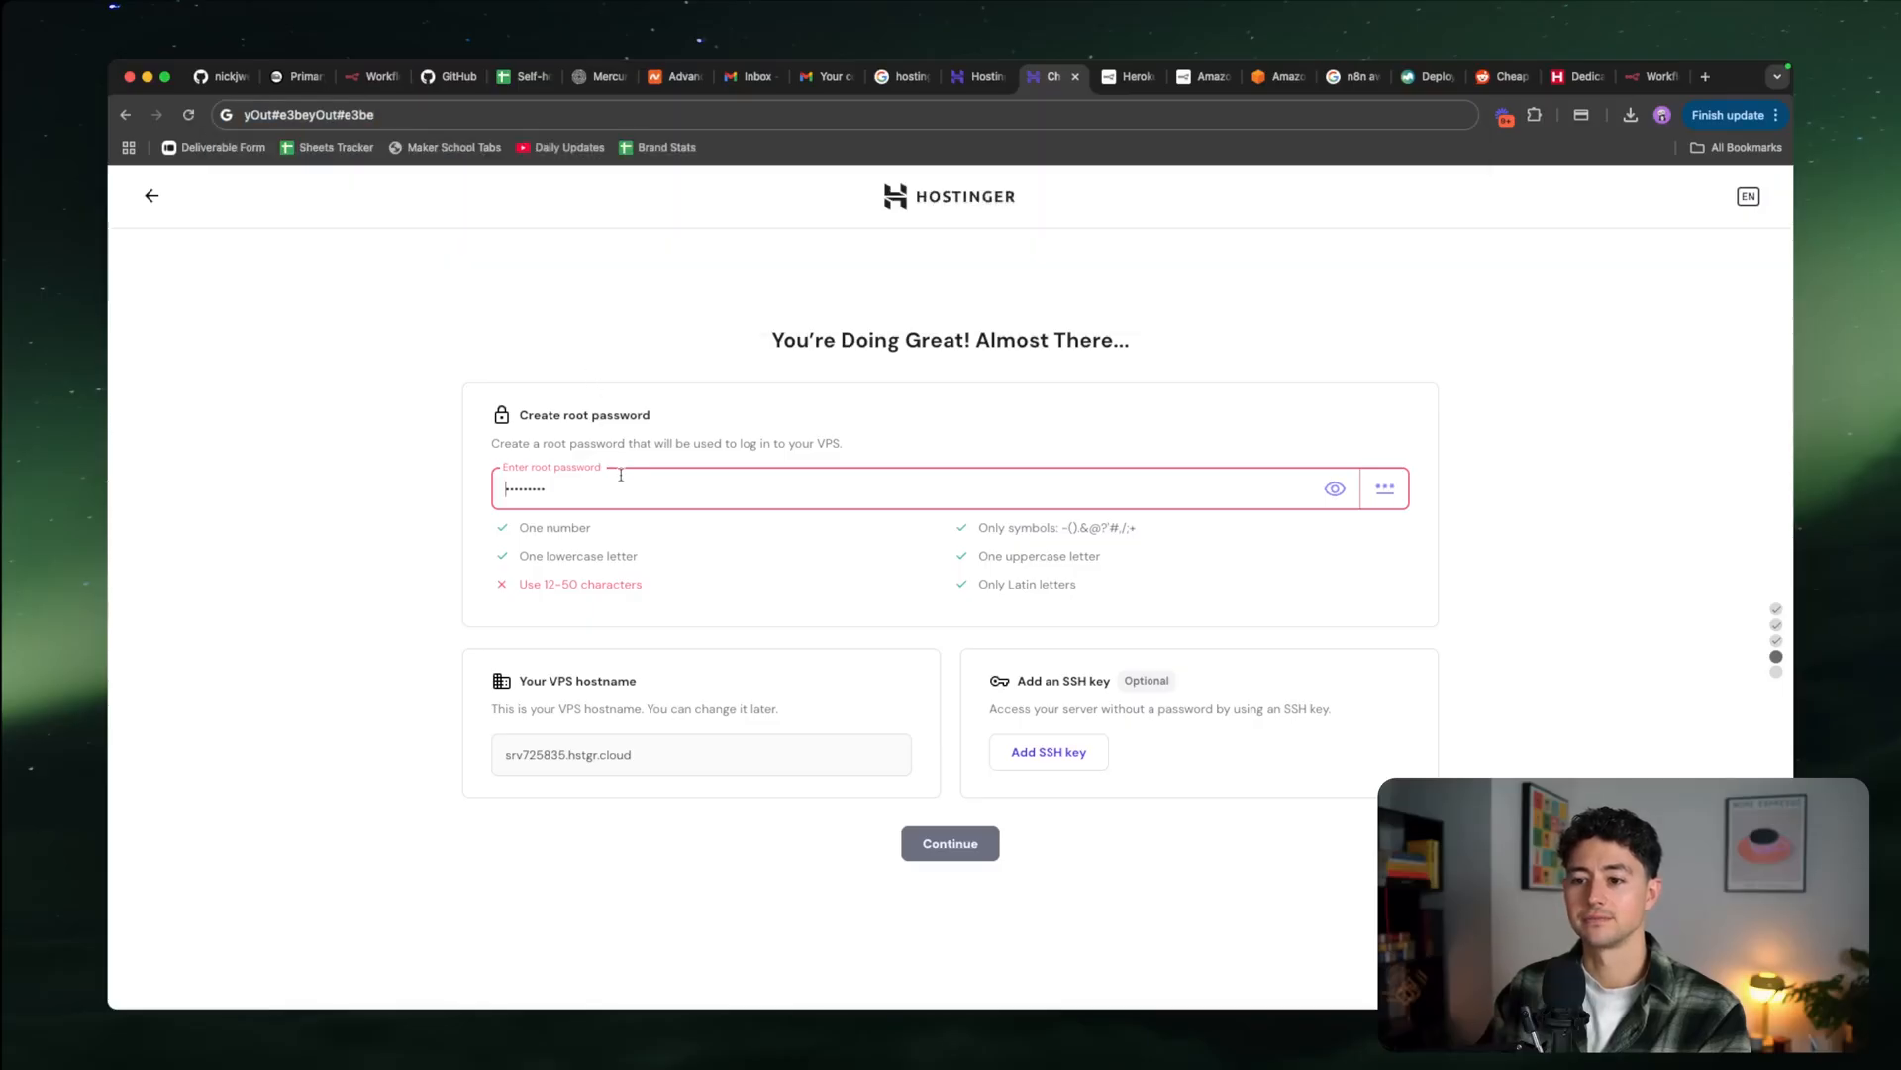
{"action": "key", "text": "super+a"}
{"action": "key", "text": "super+v"}
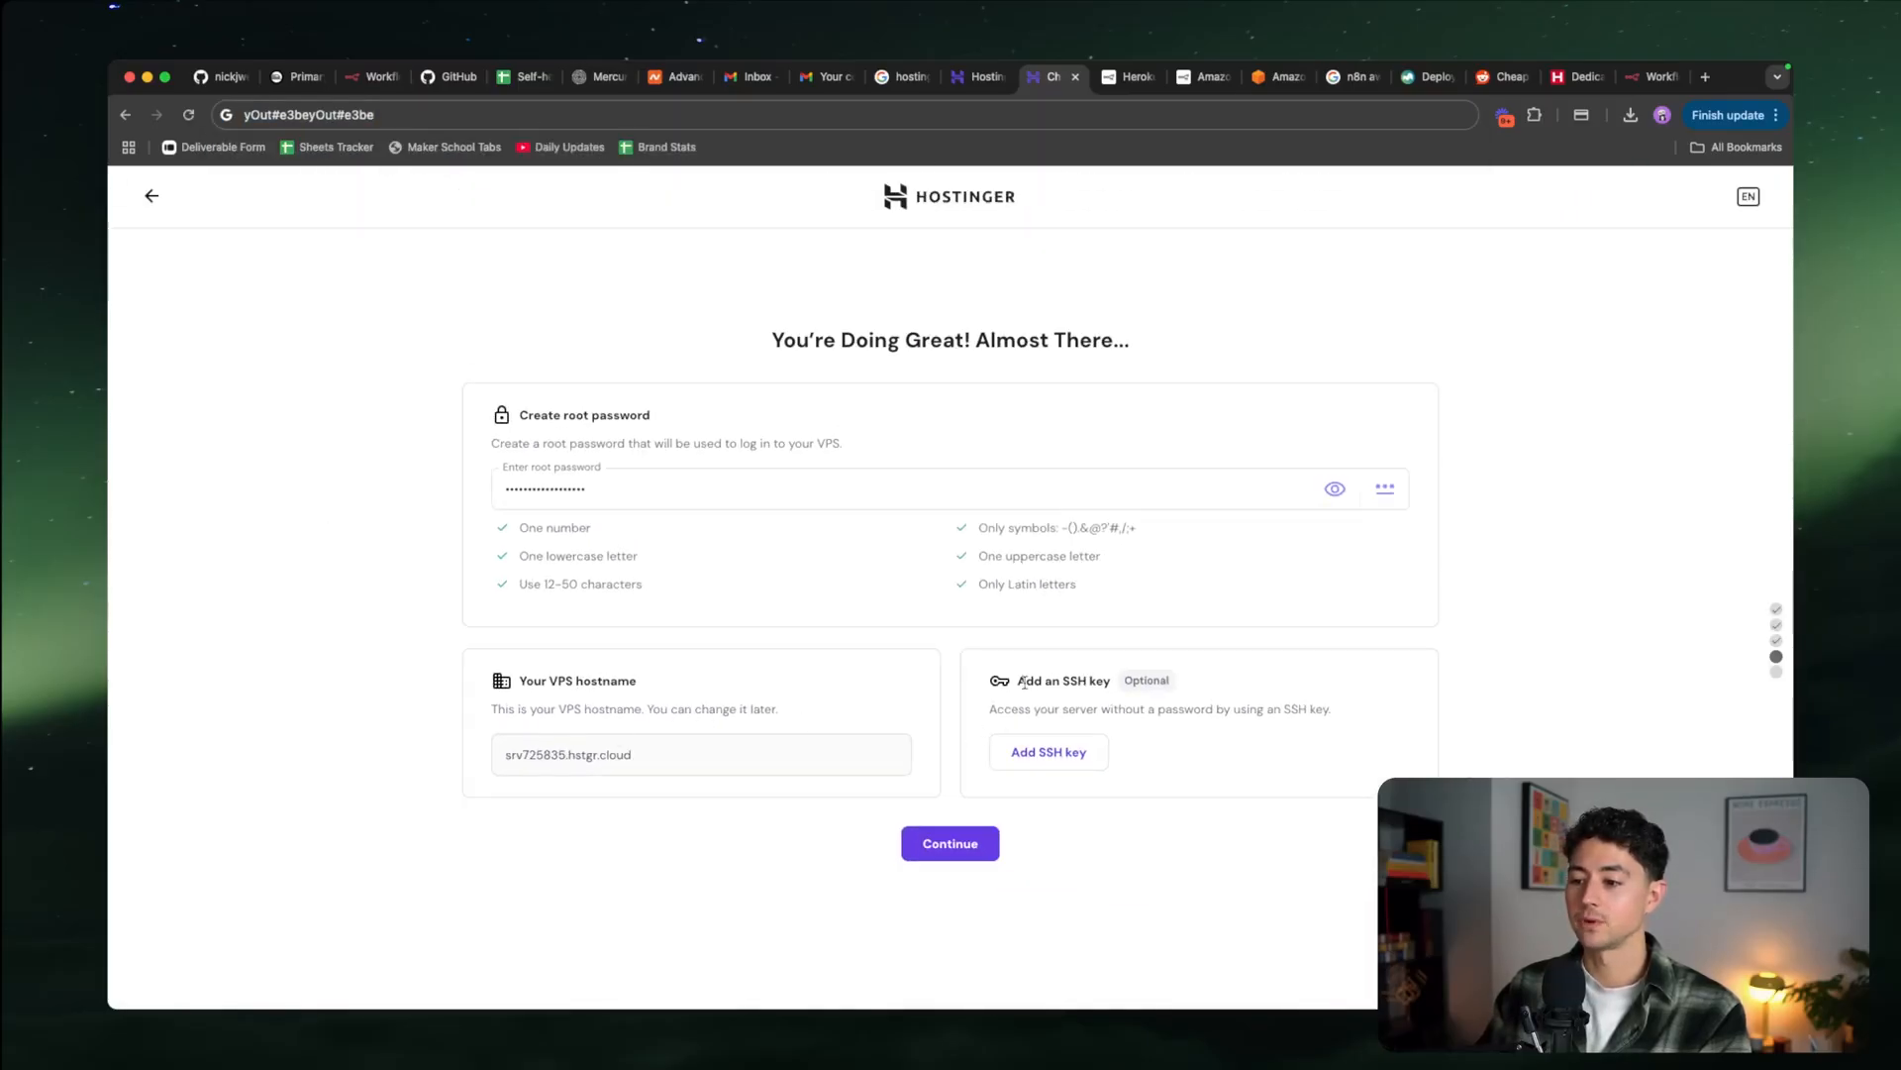
{"action": "left_click", "coordinate": [952, 840]}
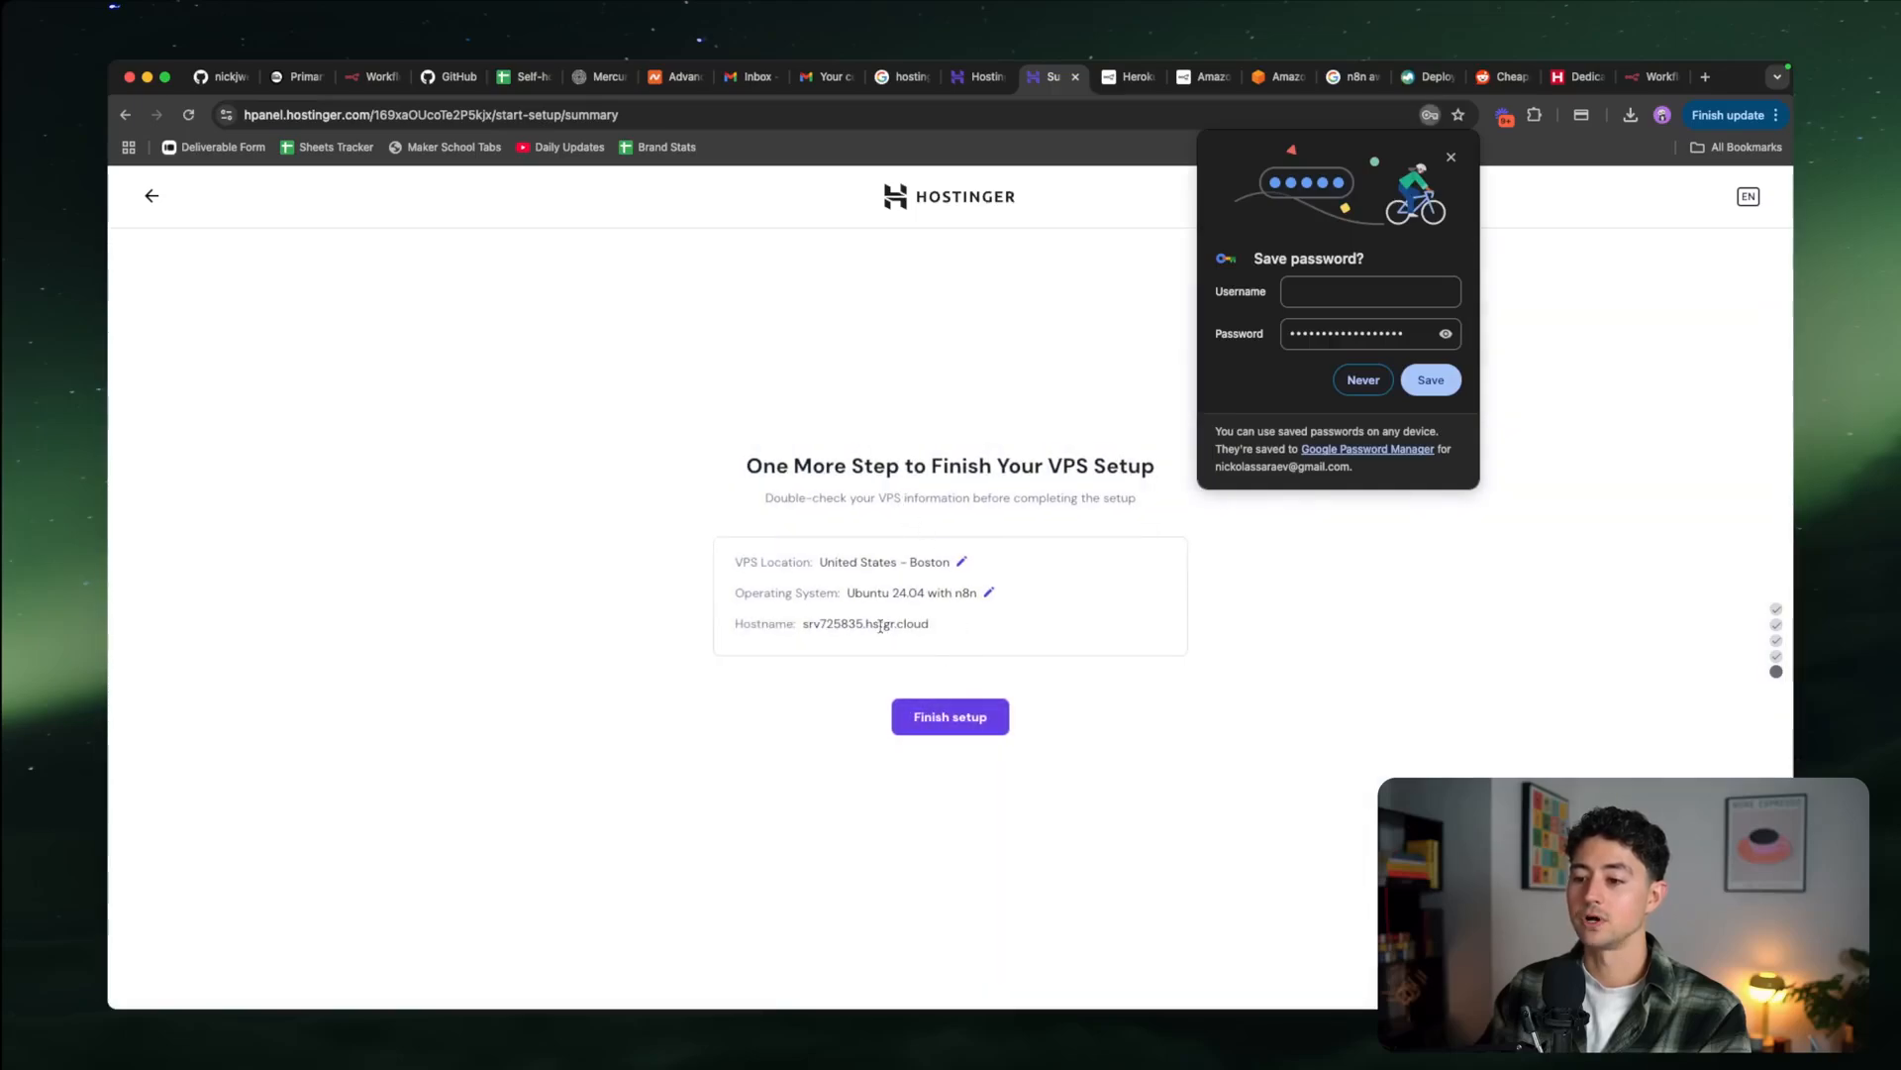
{"action": "left_click", "coordinate": [1356, 381]}
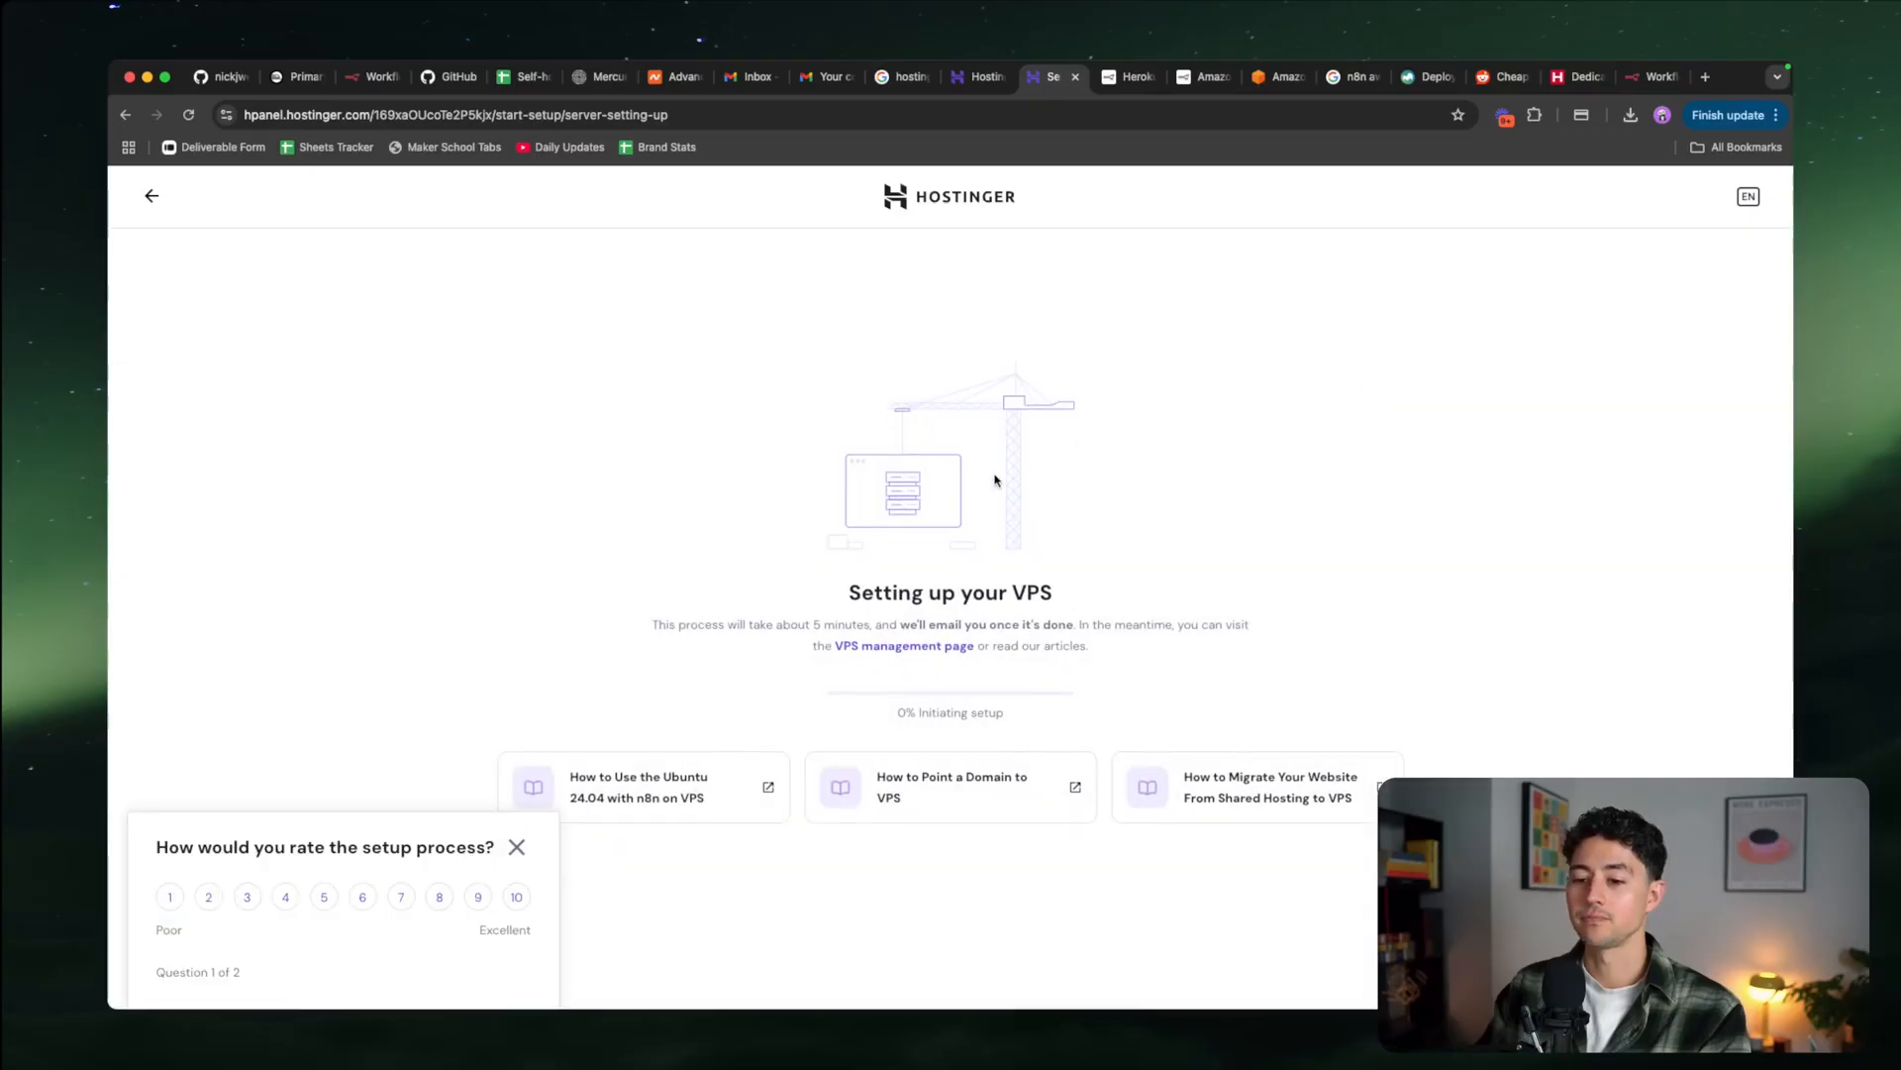
- Answer the VPS survey (personal, website), then open the n8n login URL from Panel access
{"action": "left_click", "coordinate": [516, 849]}
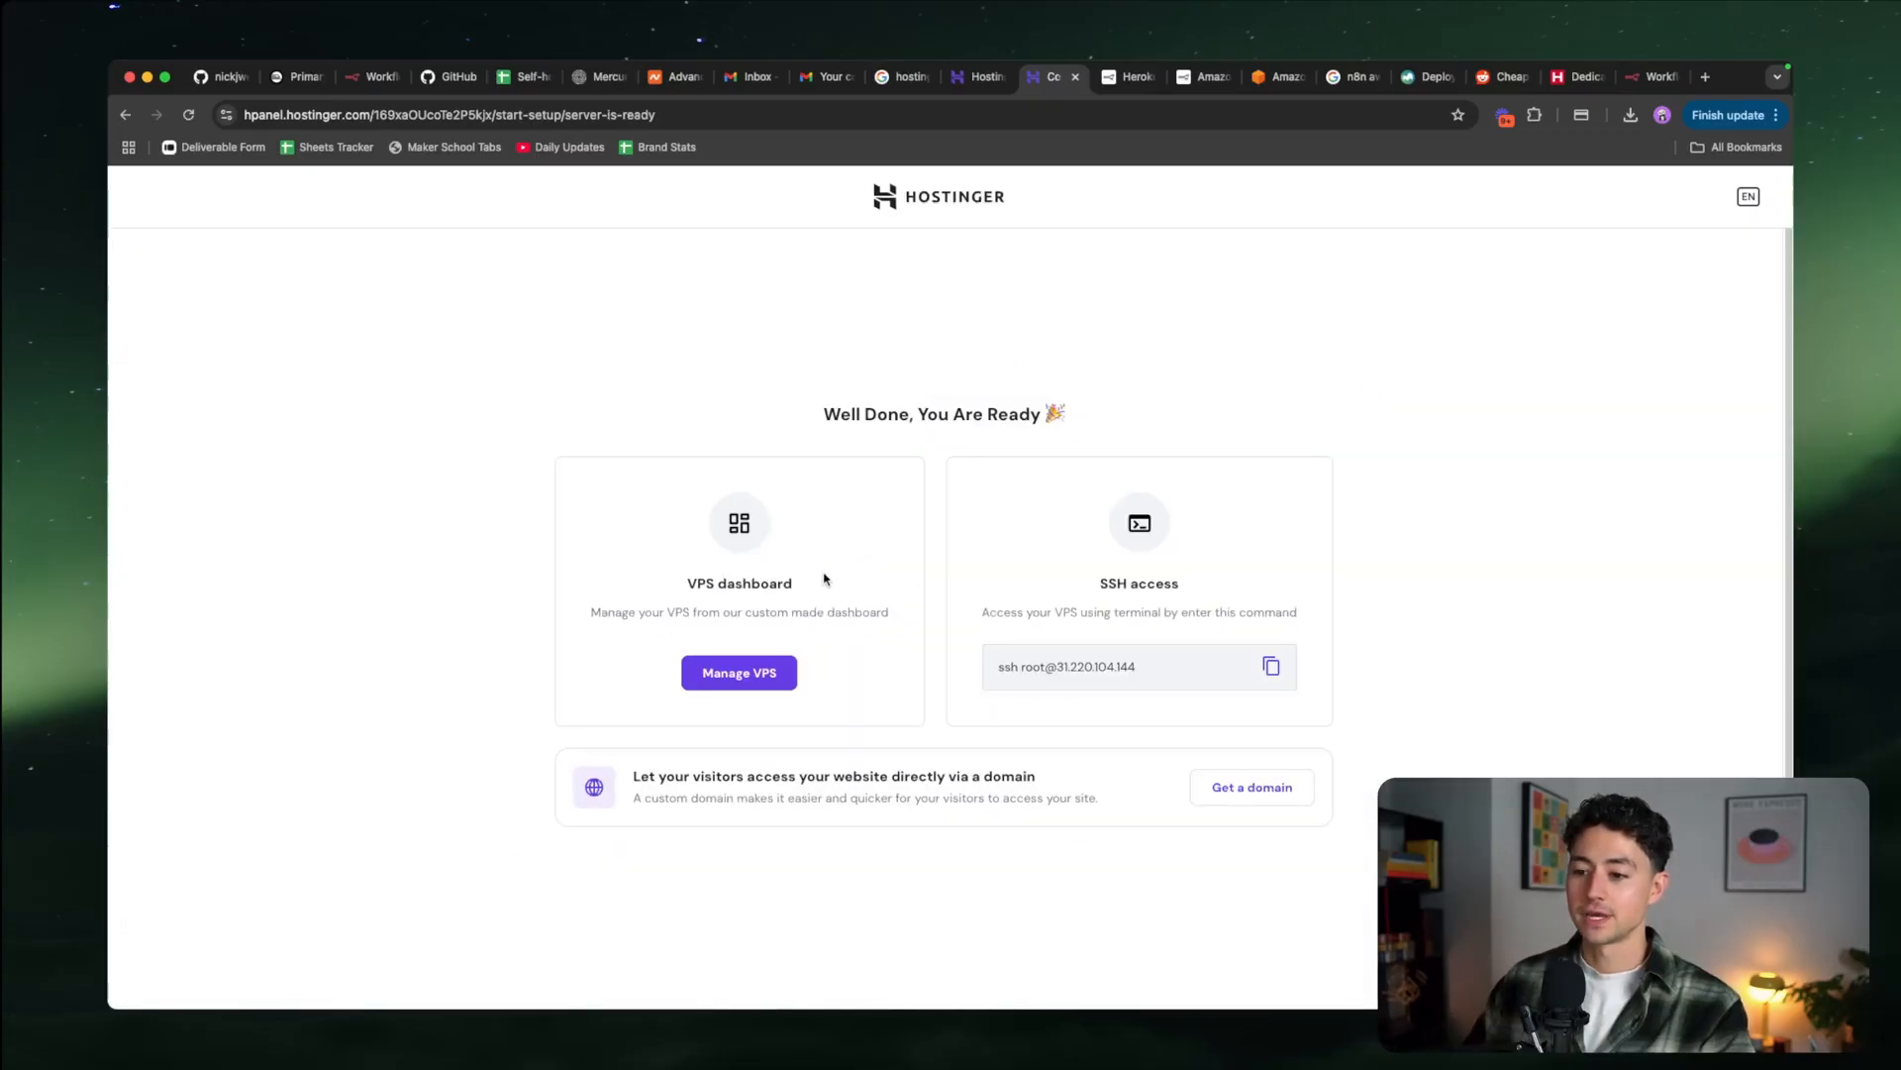
{"action": "left_click", "coordinate": [768, 684]}
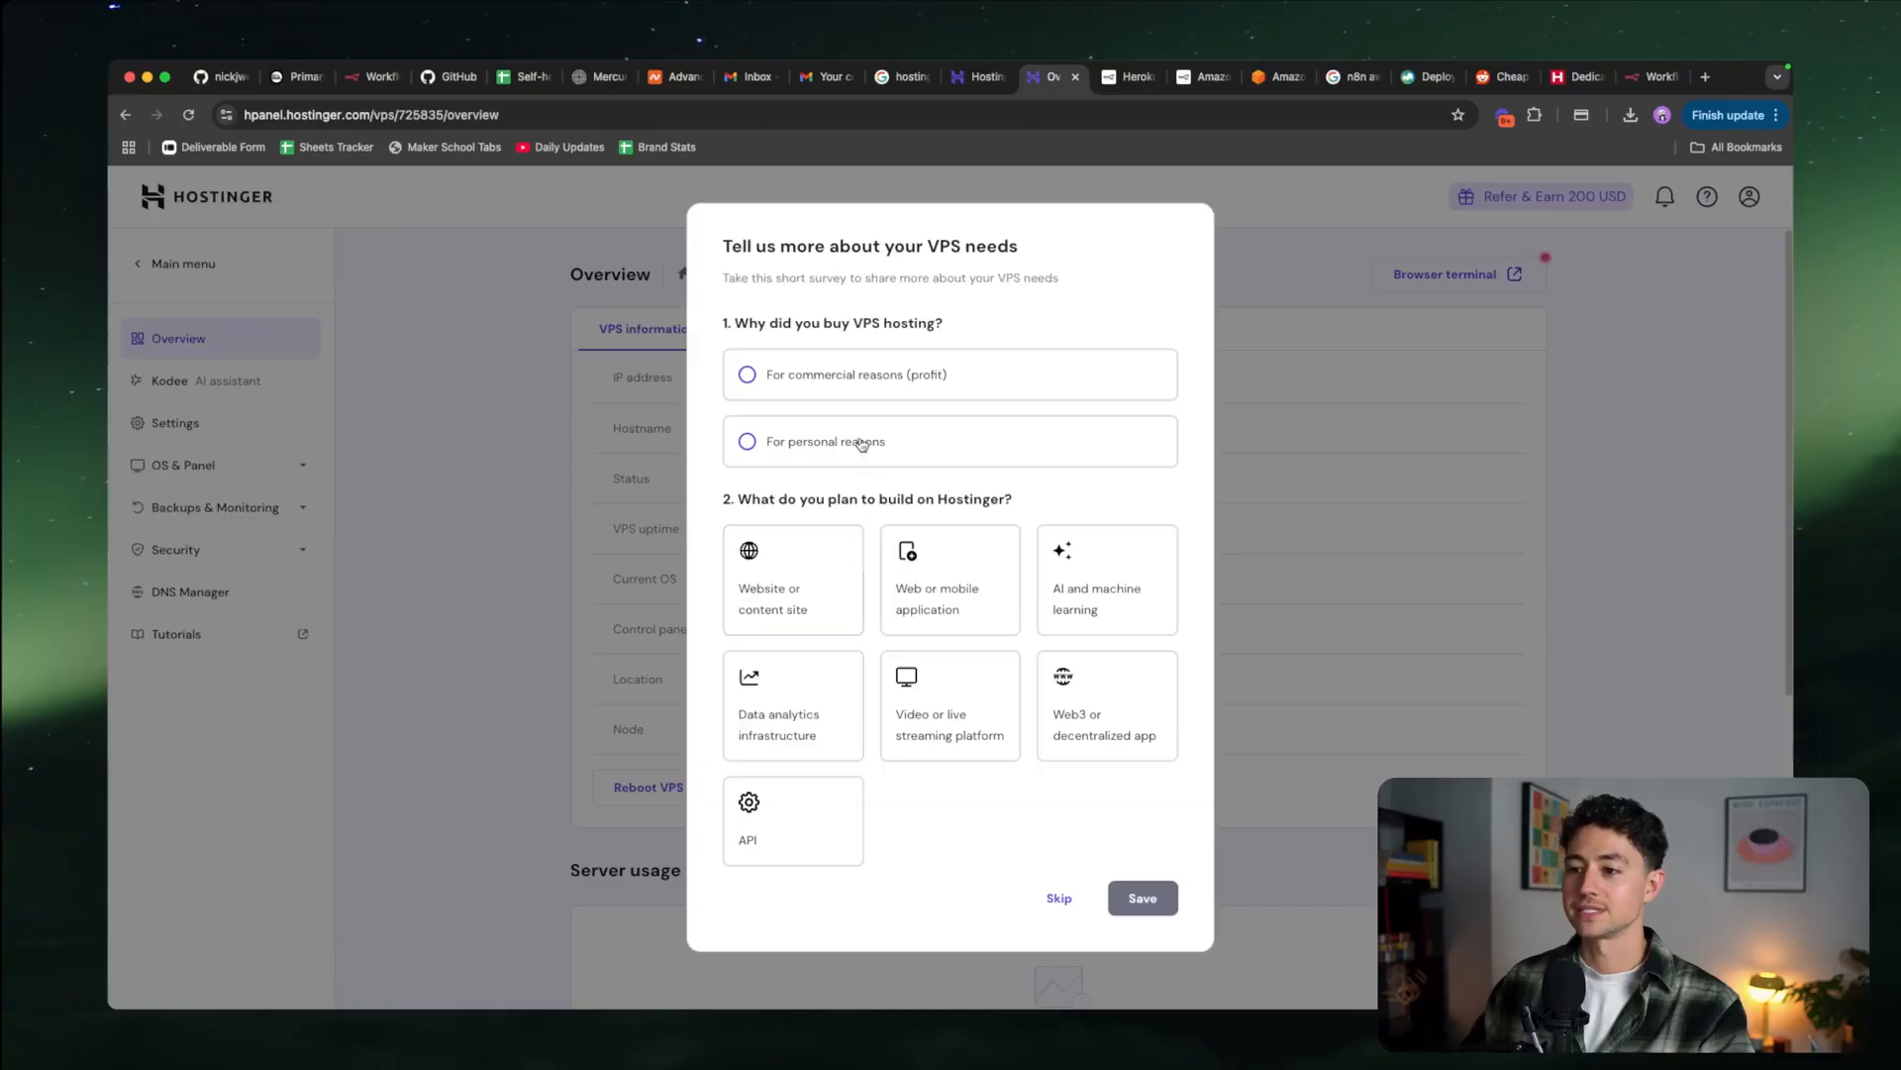
{"action": "left_click", "coordinate": [840, 448]}
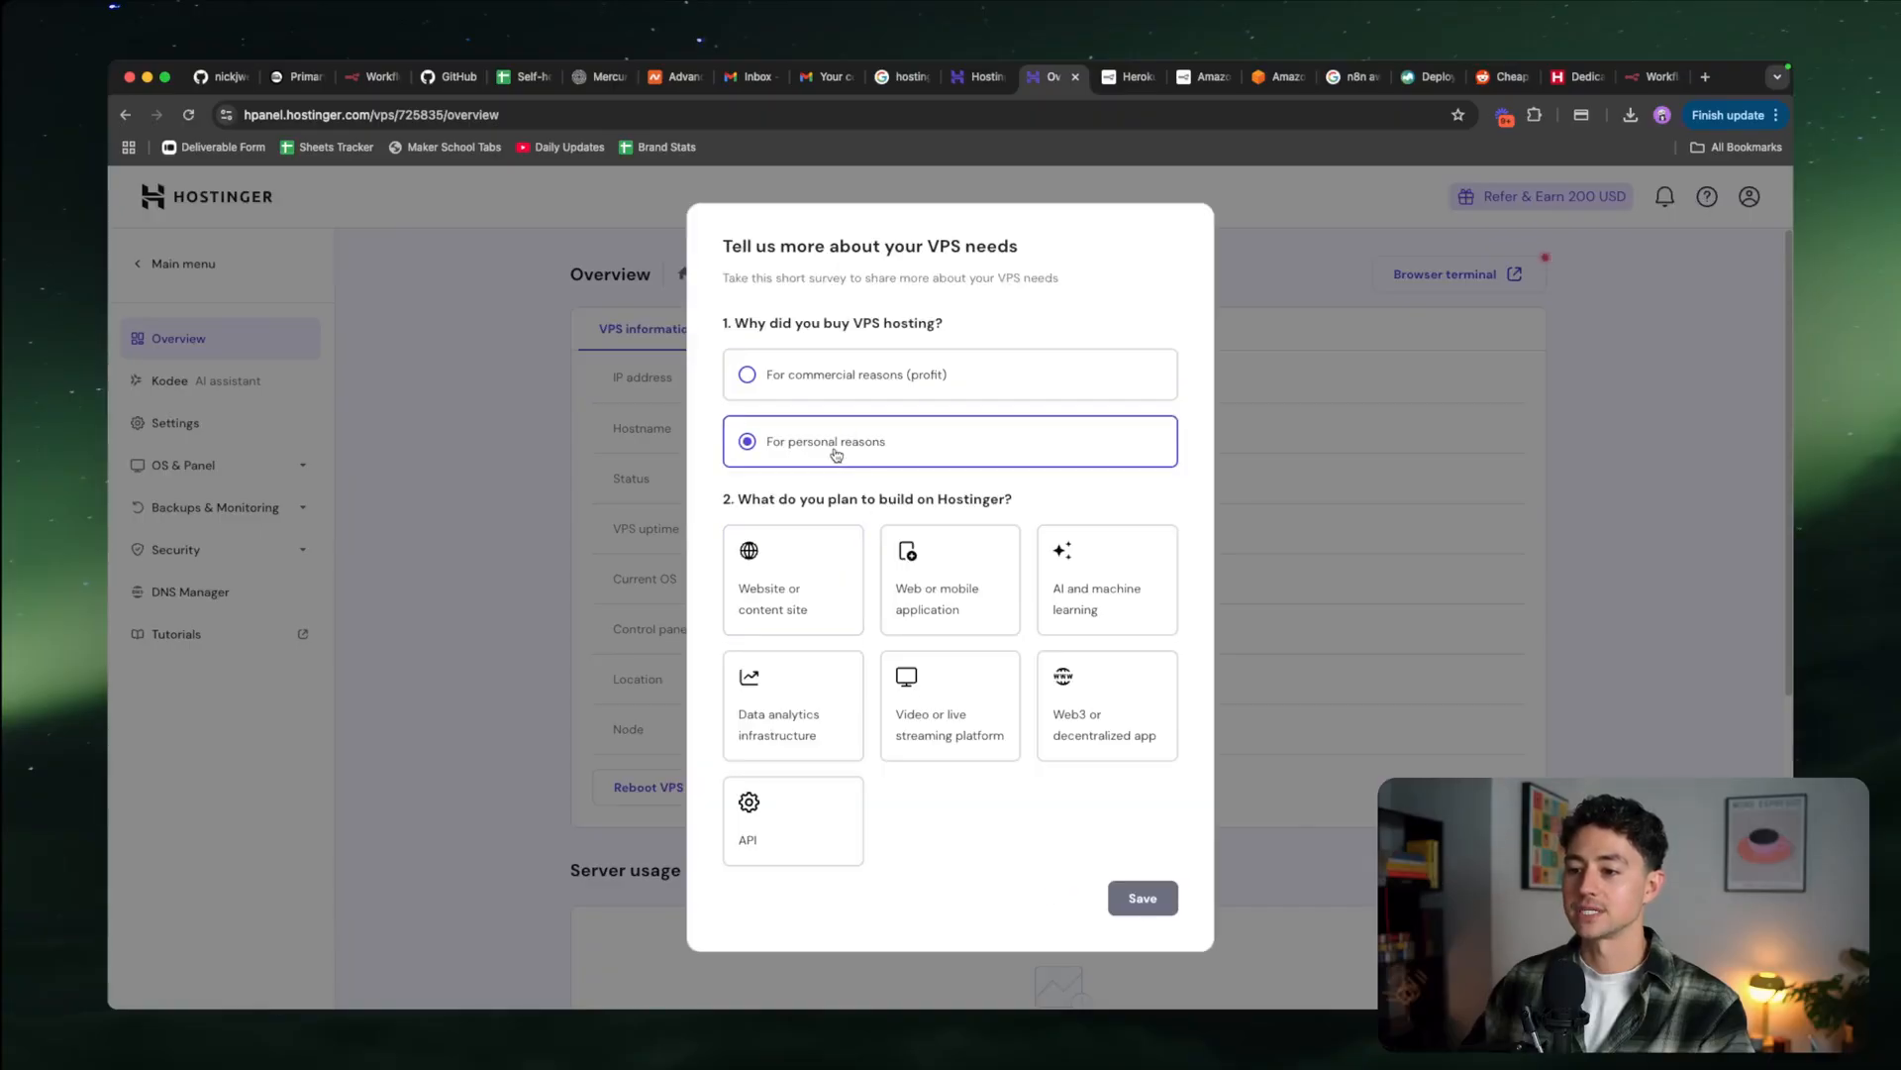
{"action": "left_click", "coordinate": [832, 619]}
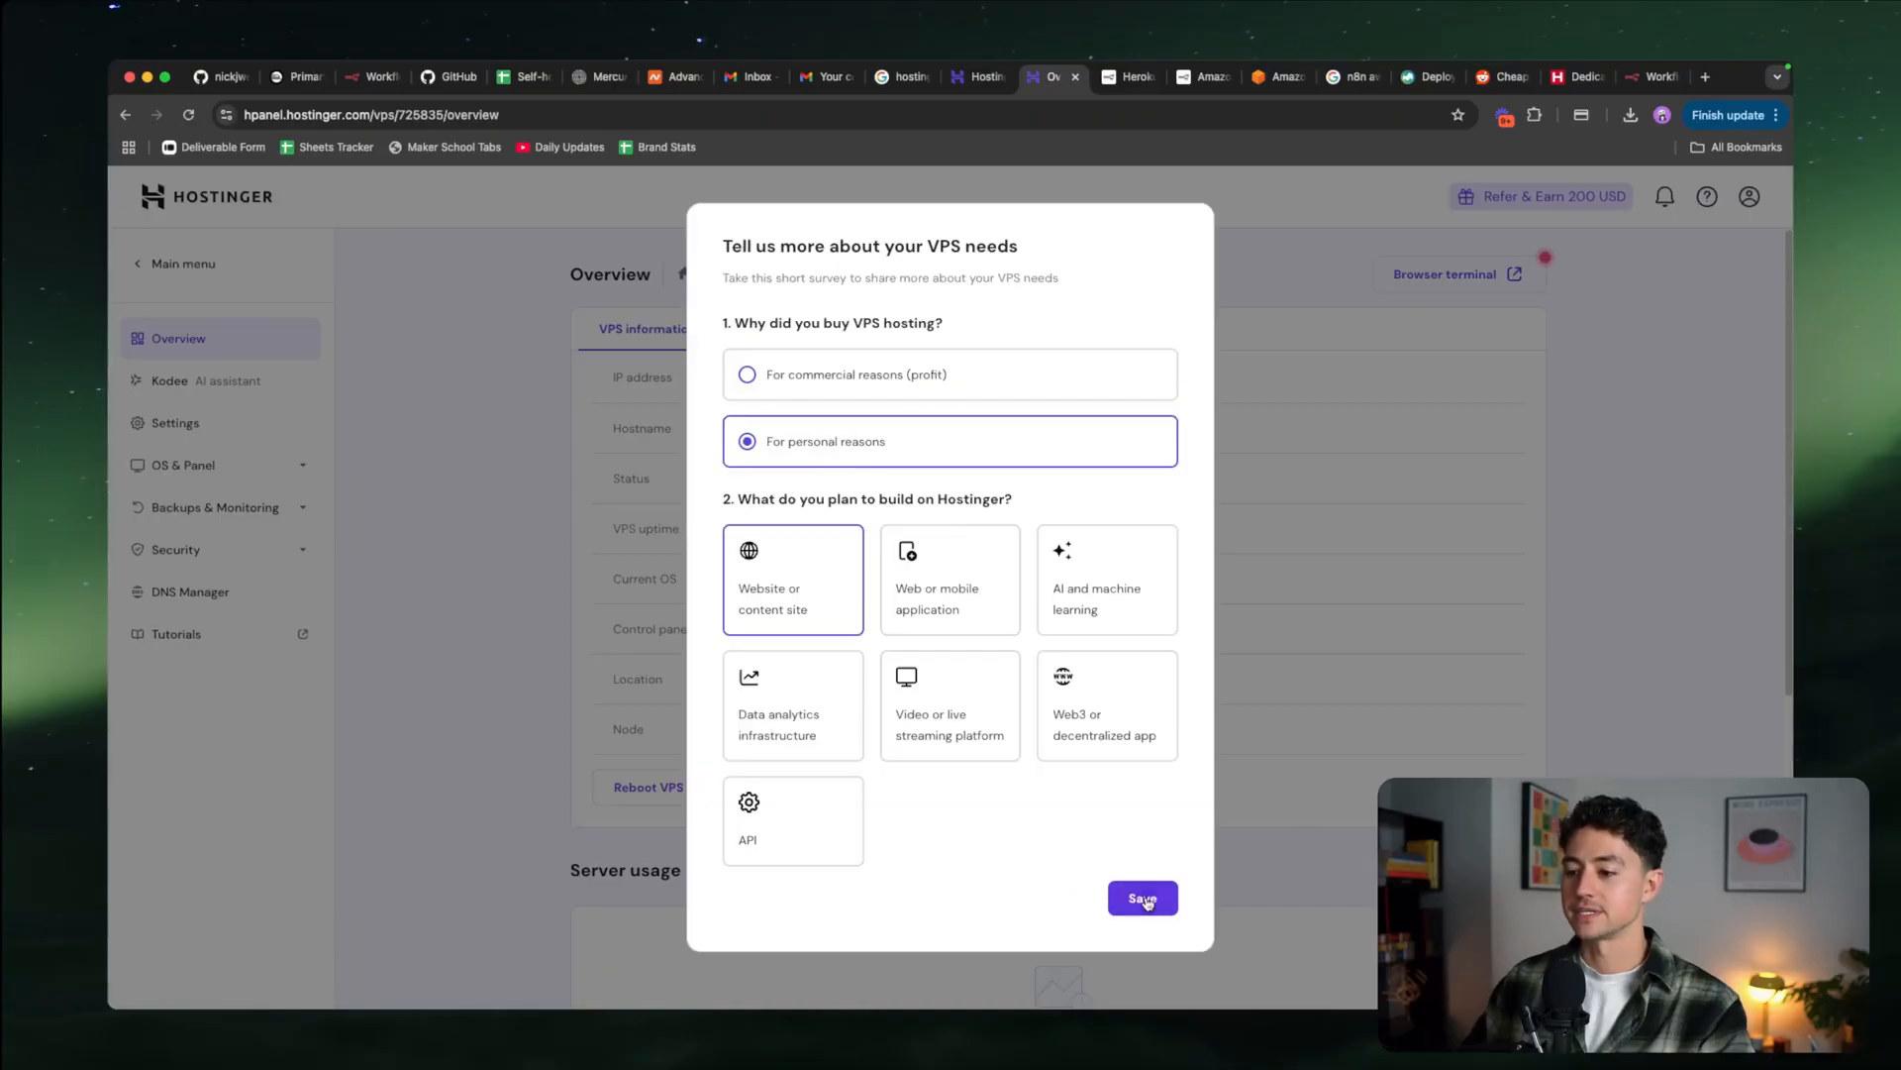
{"action": "left_click", "coordinate": [1144, 902]}
{"action": "left_click", "coordinate": [768, 334]}
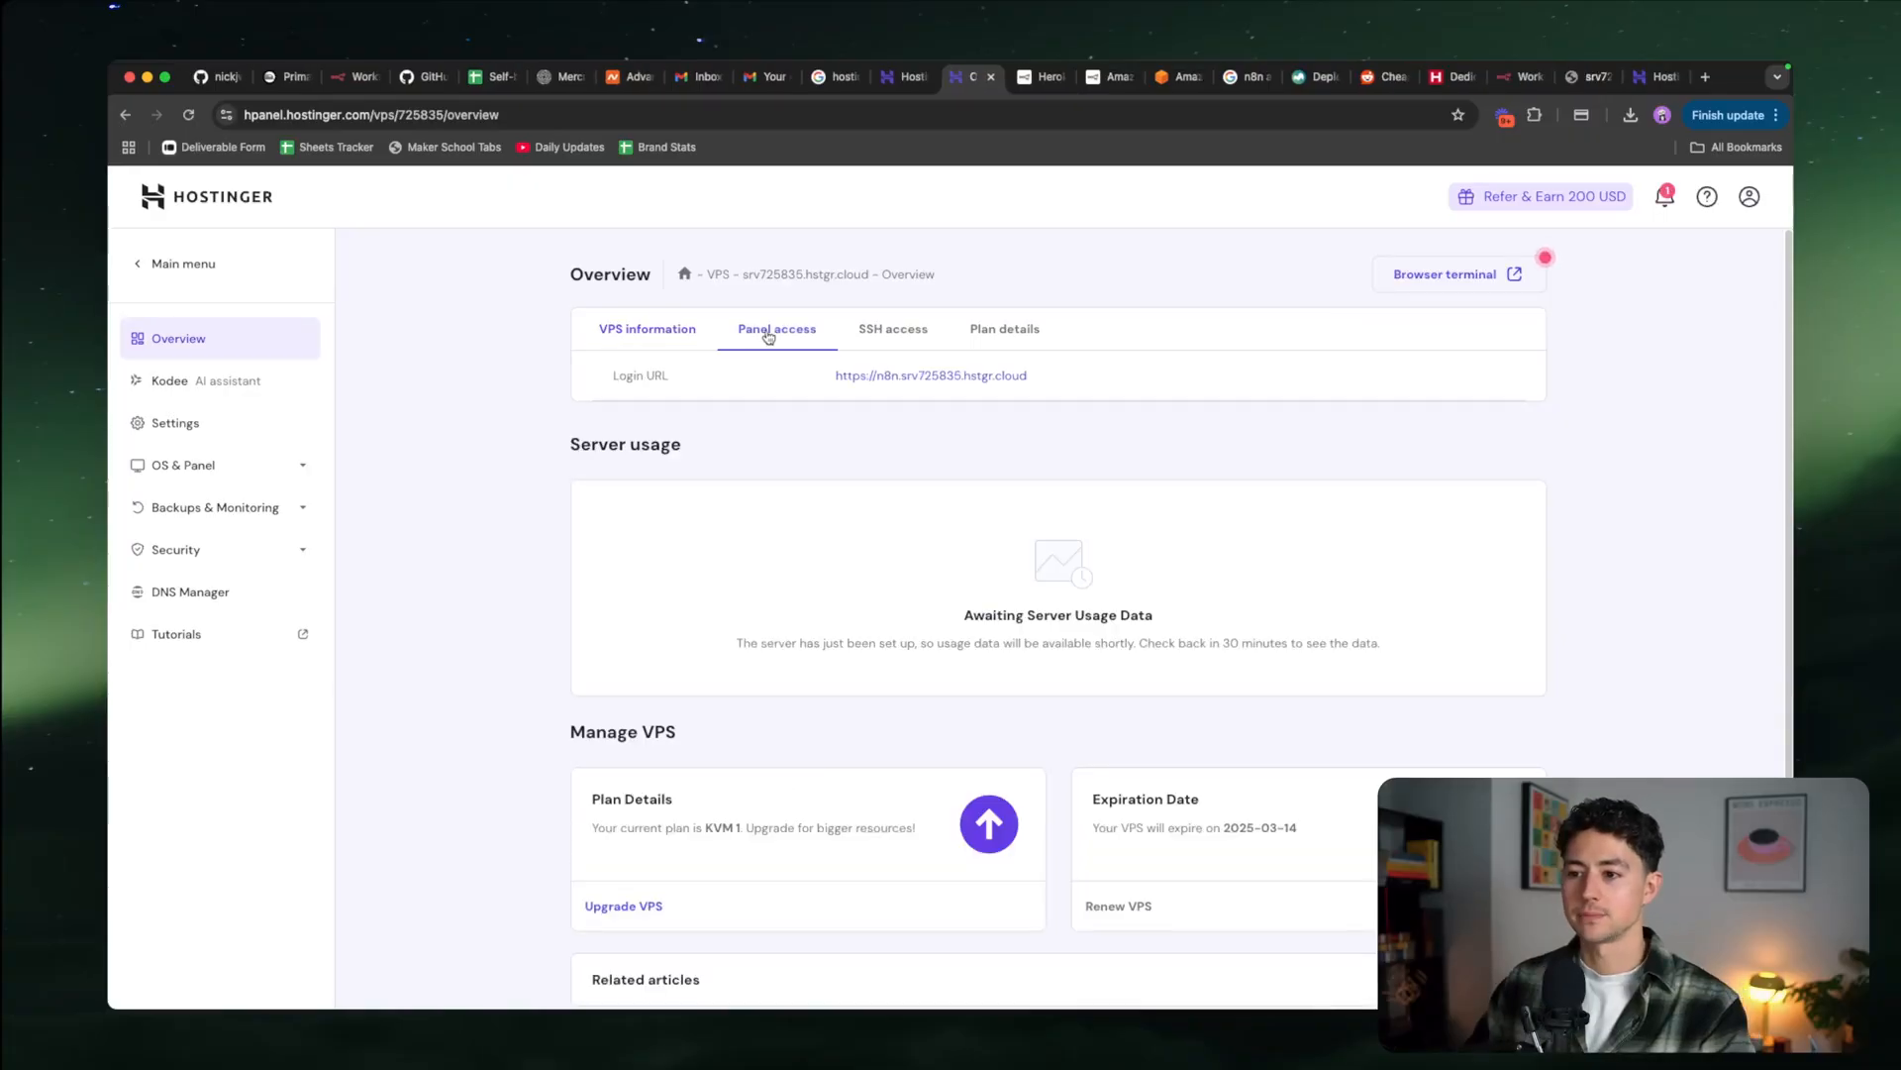
{"action": "left_click", "coordinate": [840, 376]}
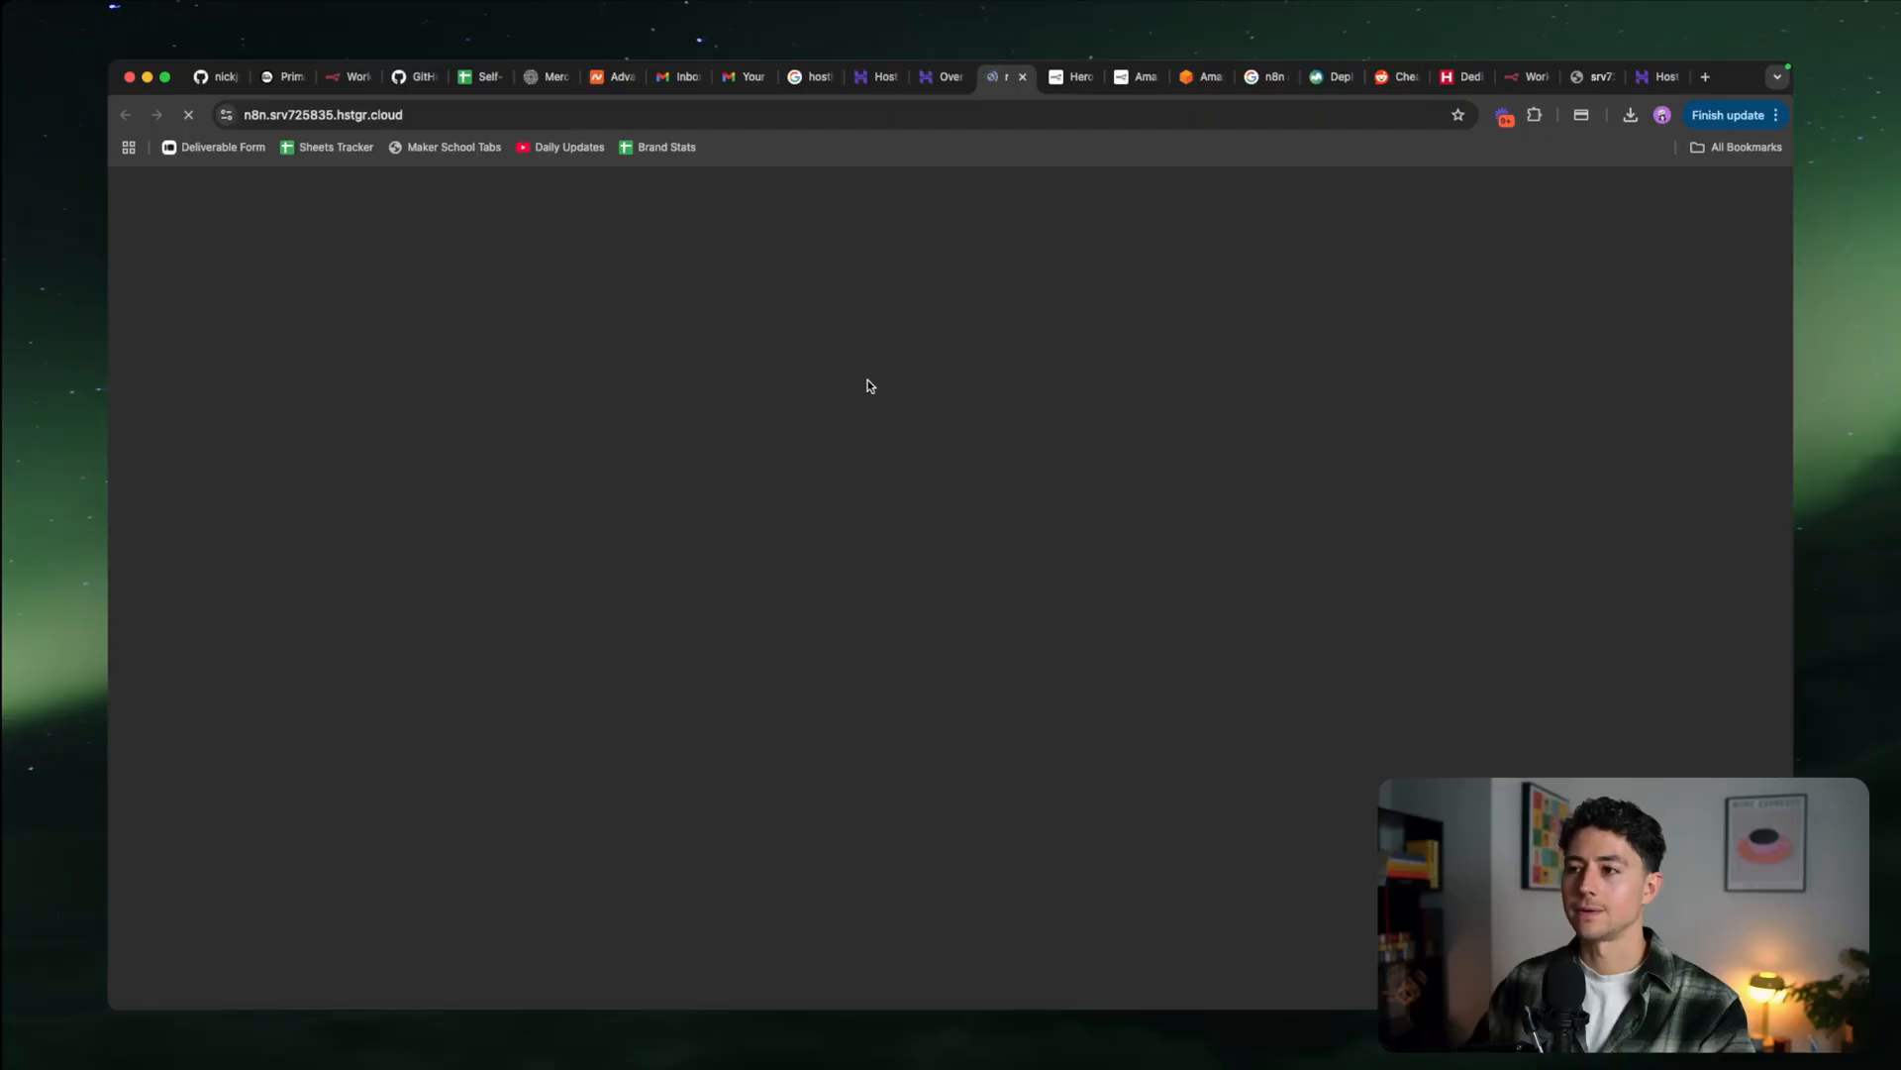
- Create the n8n owner account with the owner's e-mail, first name, last name and password
{"action": "left_click", "coordinate": [867, 378]}
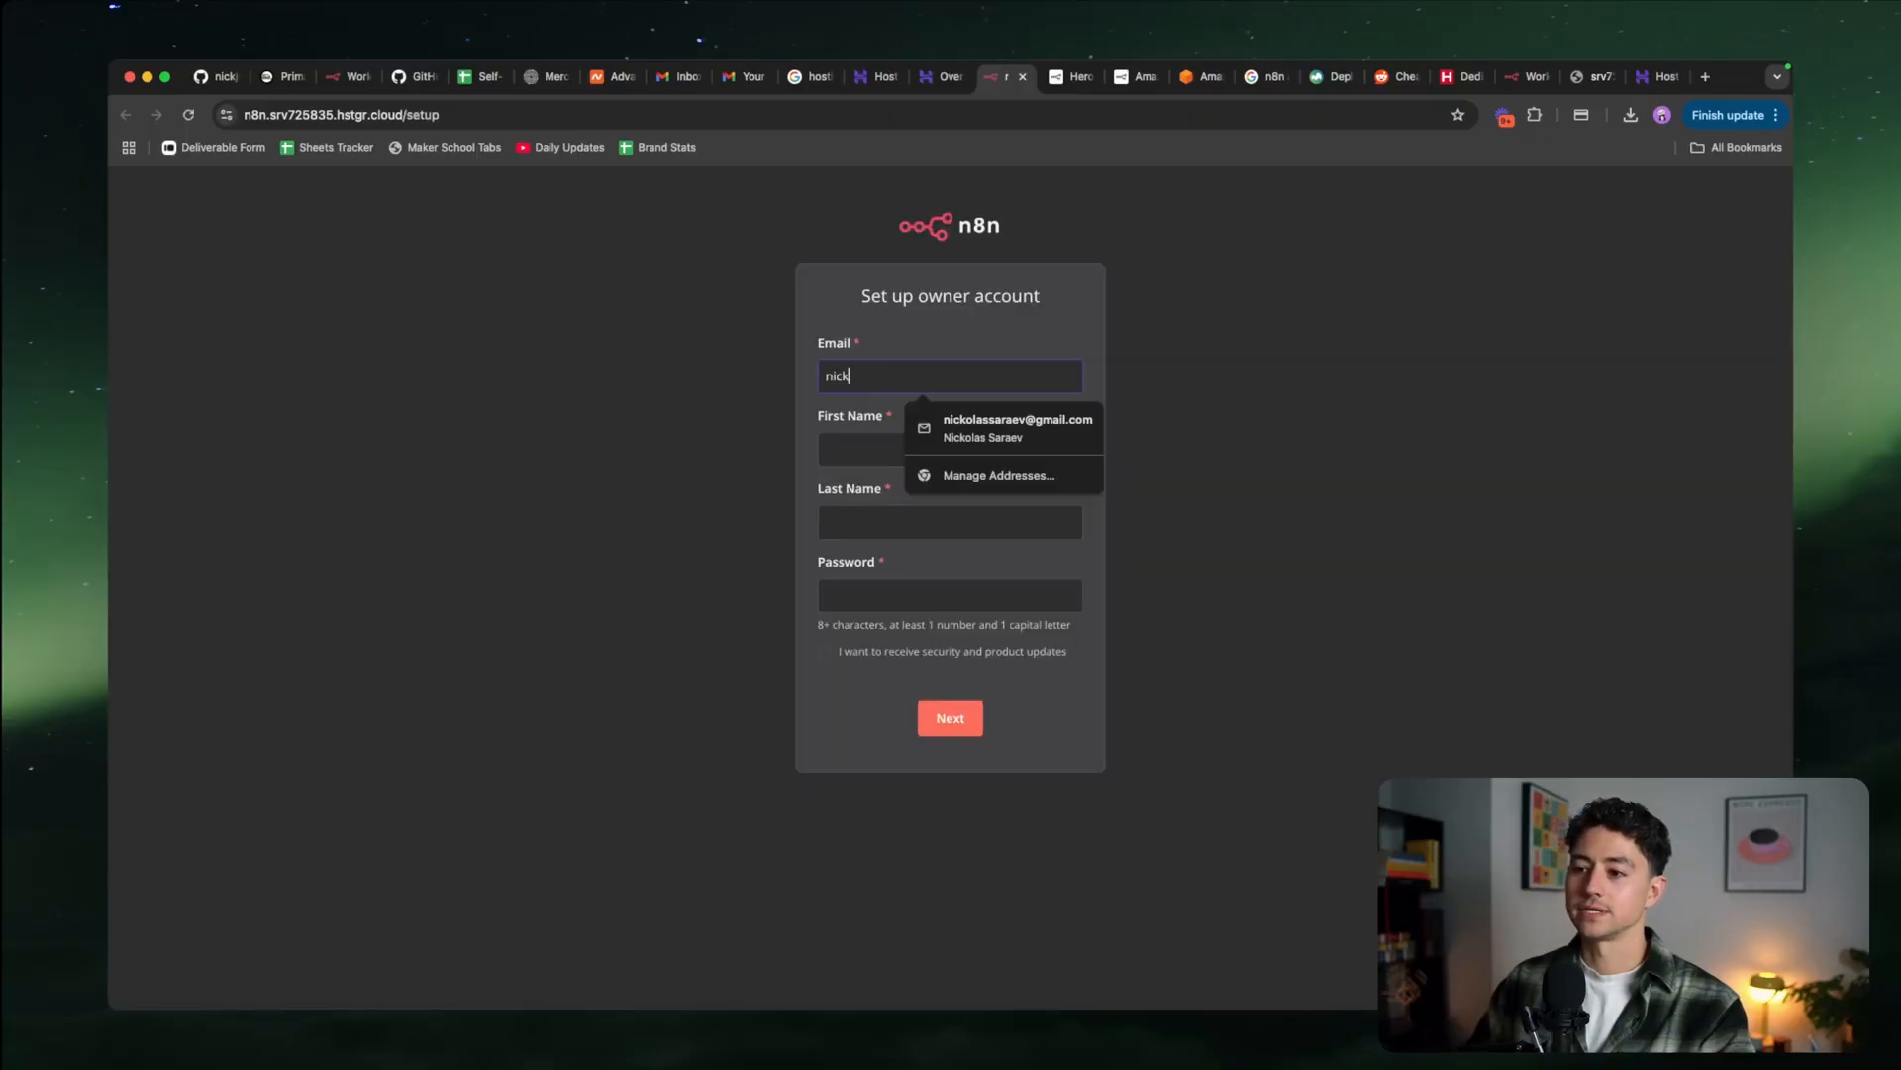
{"action": "key", "text": "Tab"}
{"action": "type", "text": "Nickolas"}
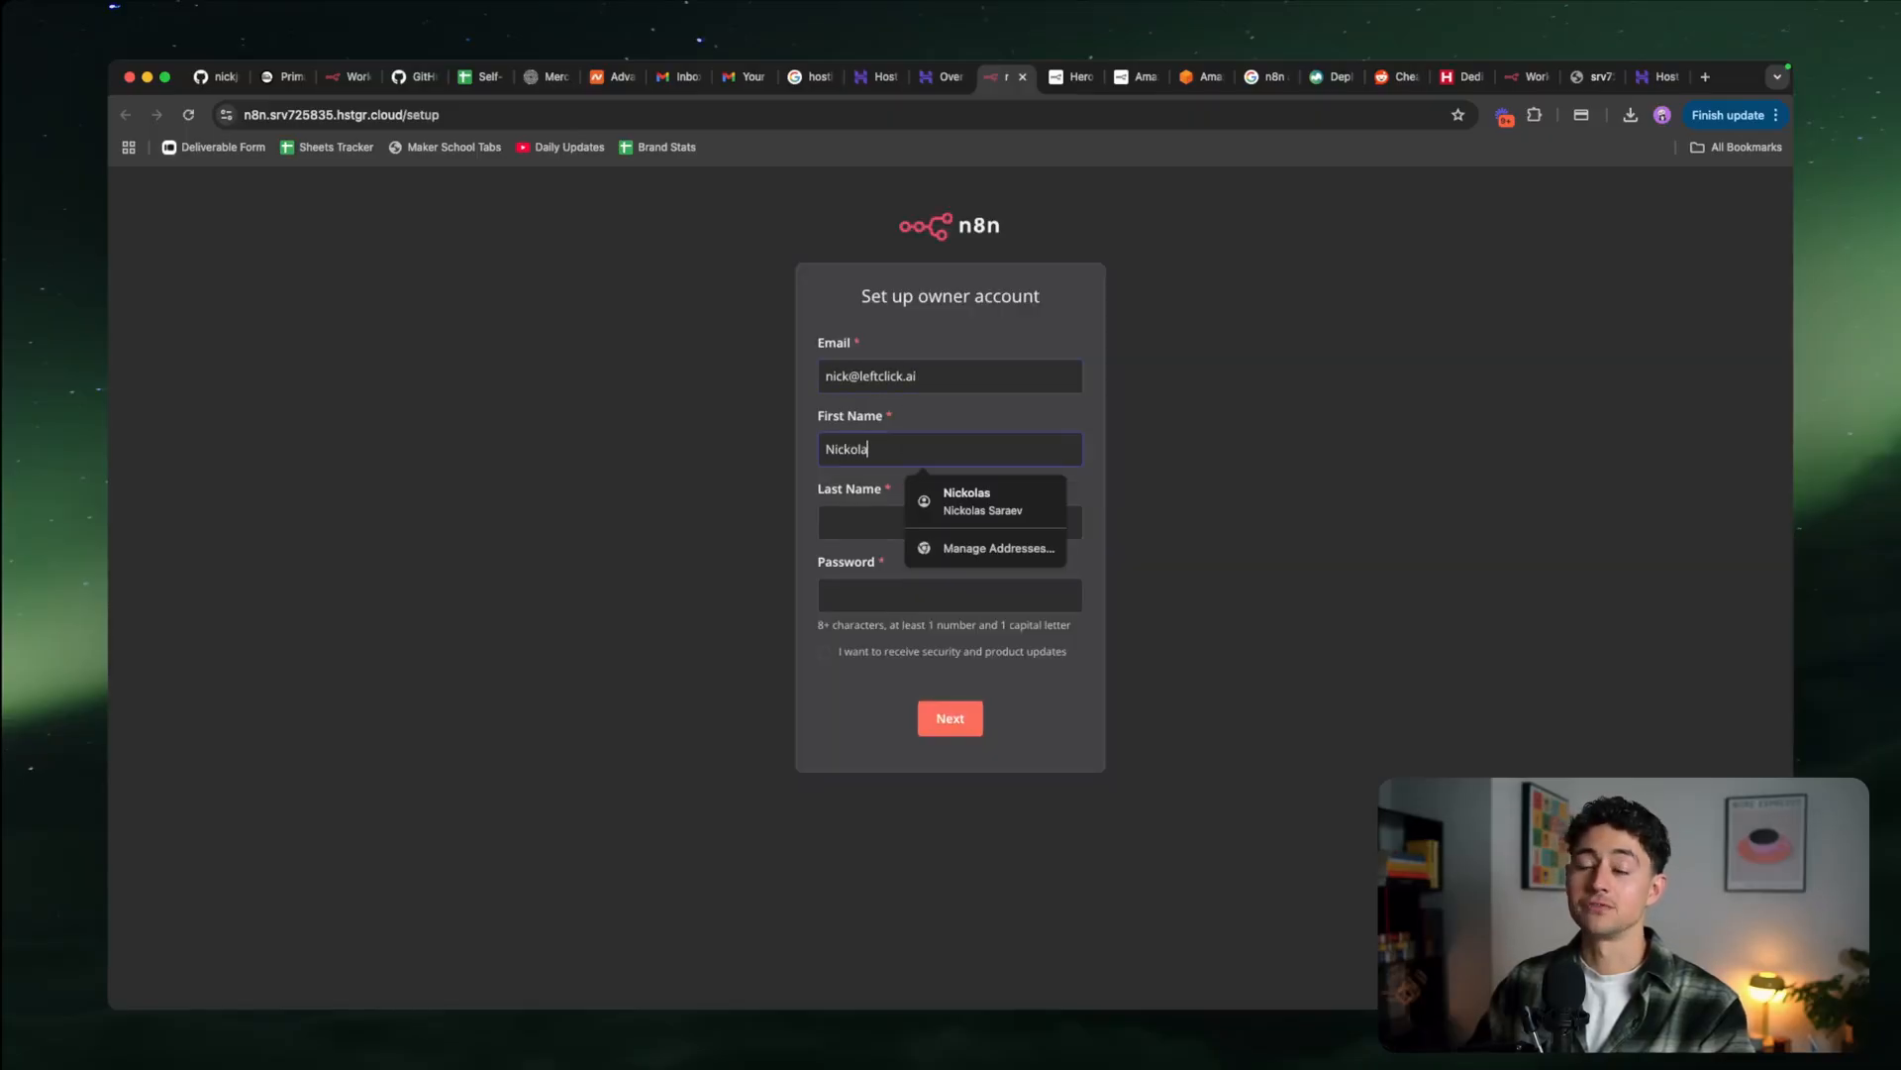
{"action": "key", "text": "Tab"}
{"action": "type", "text": "Saraev"}
{"action": "key", "text": "Tab"}
{"action": "type", "text": "••"}
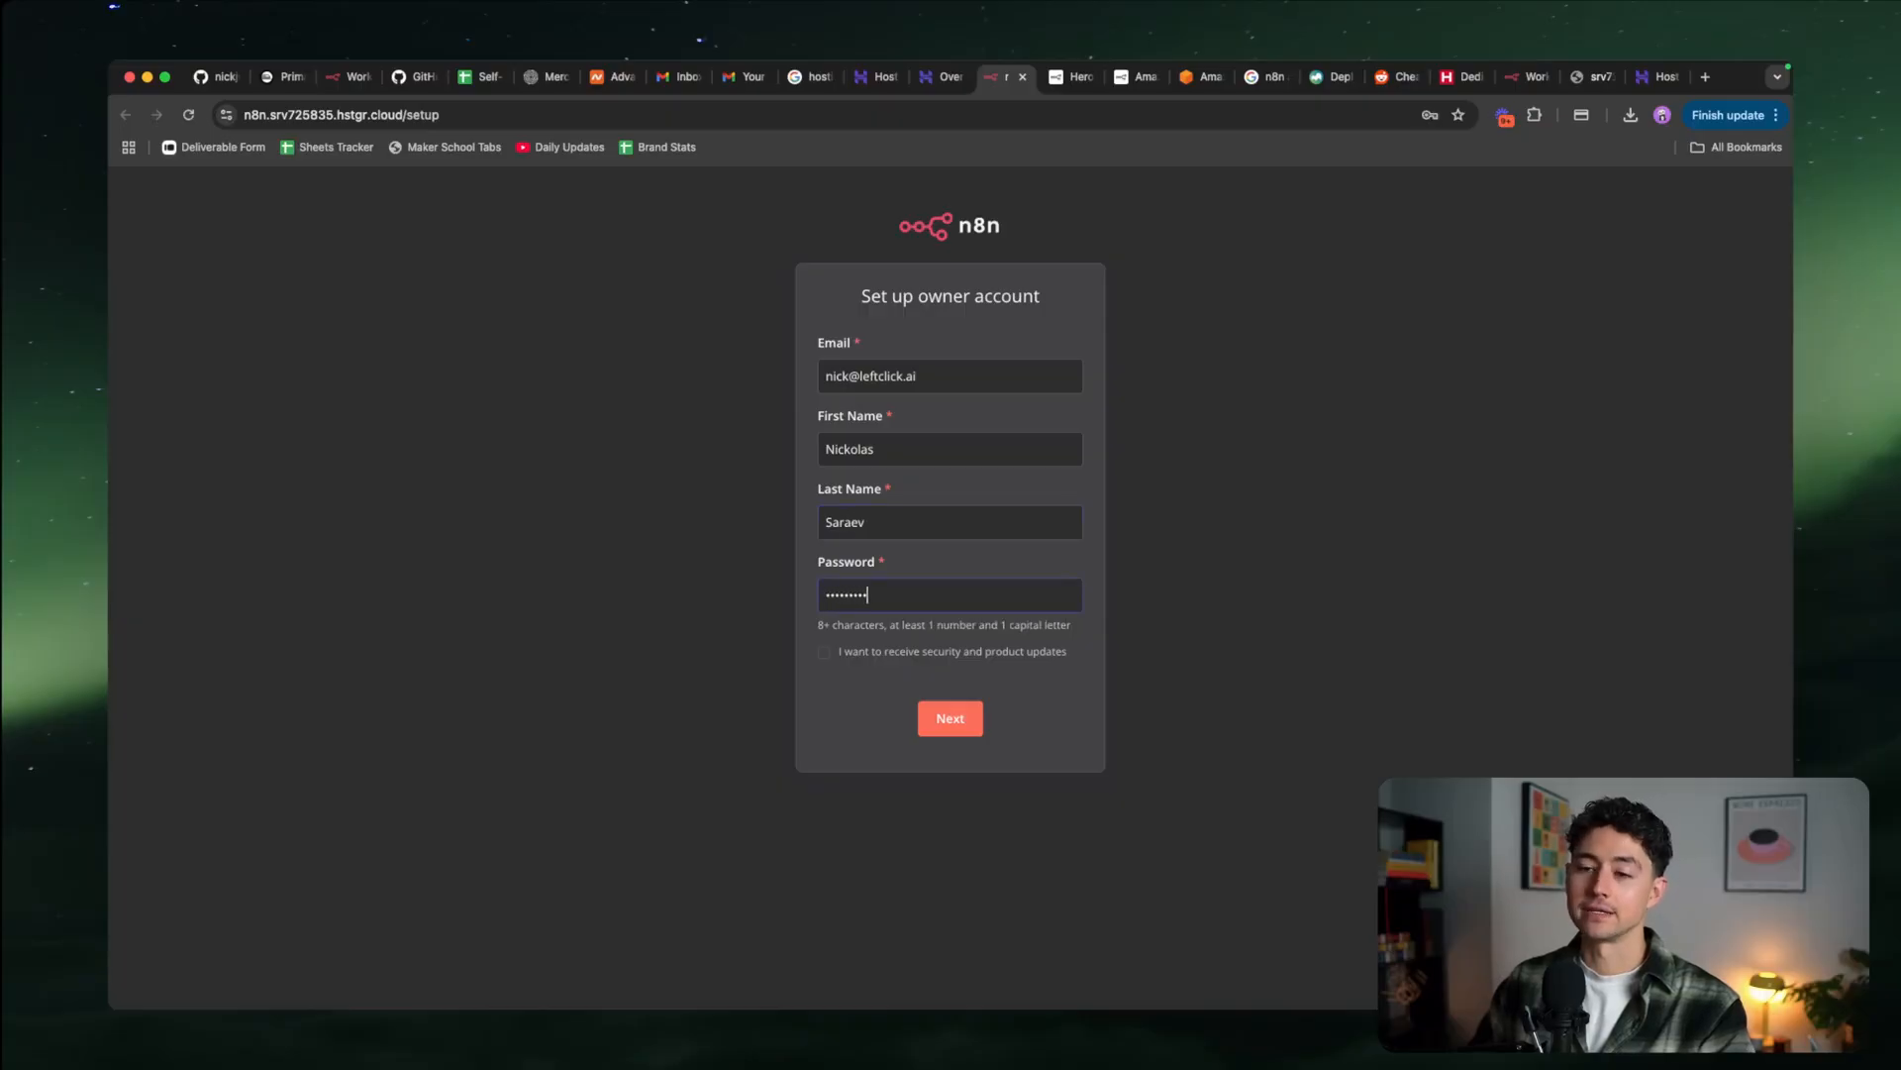
{"action": "left_click", "coordinate": [941, 709]}
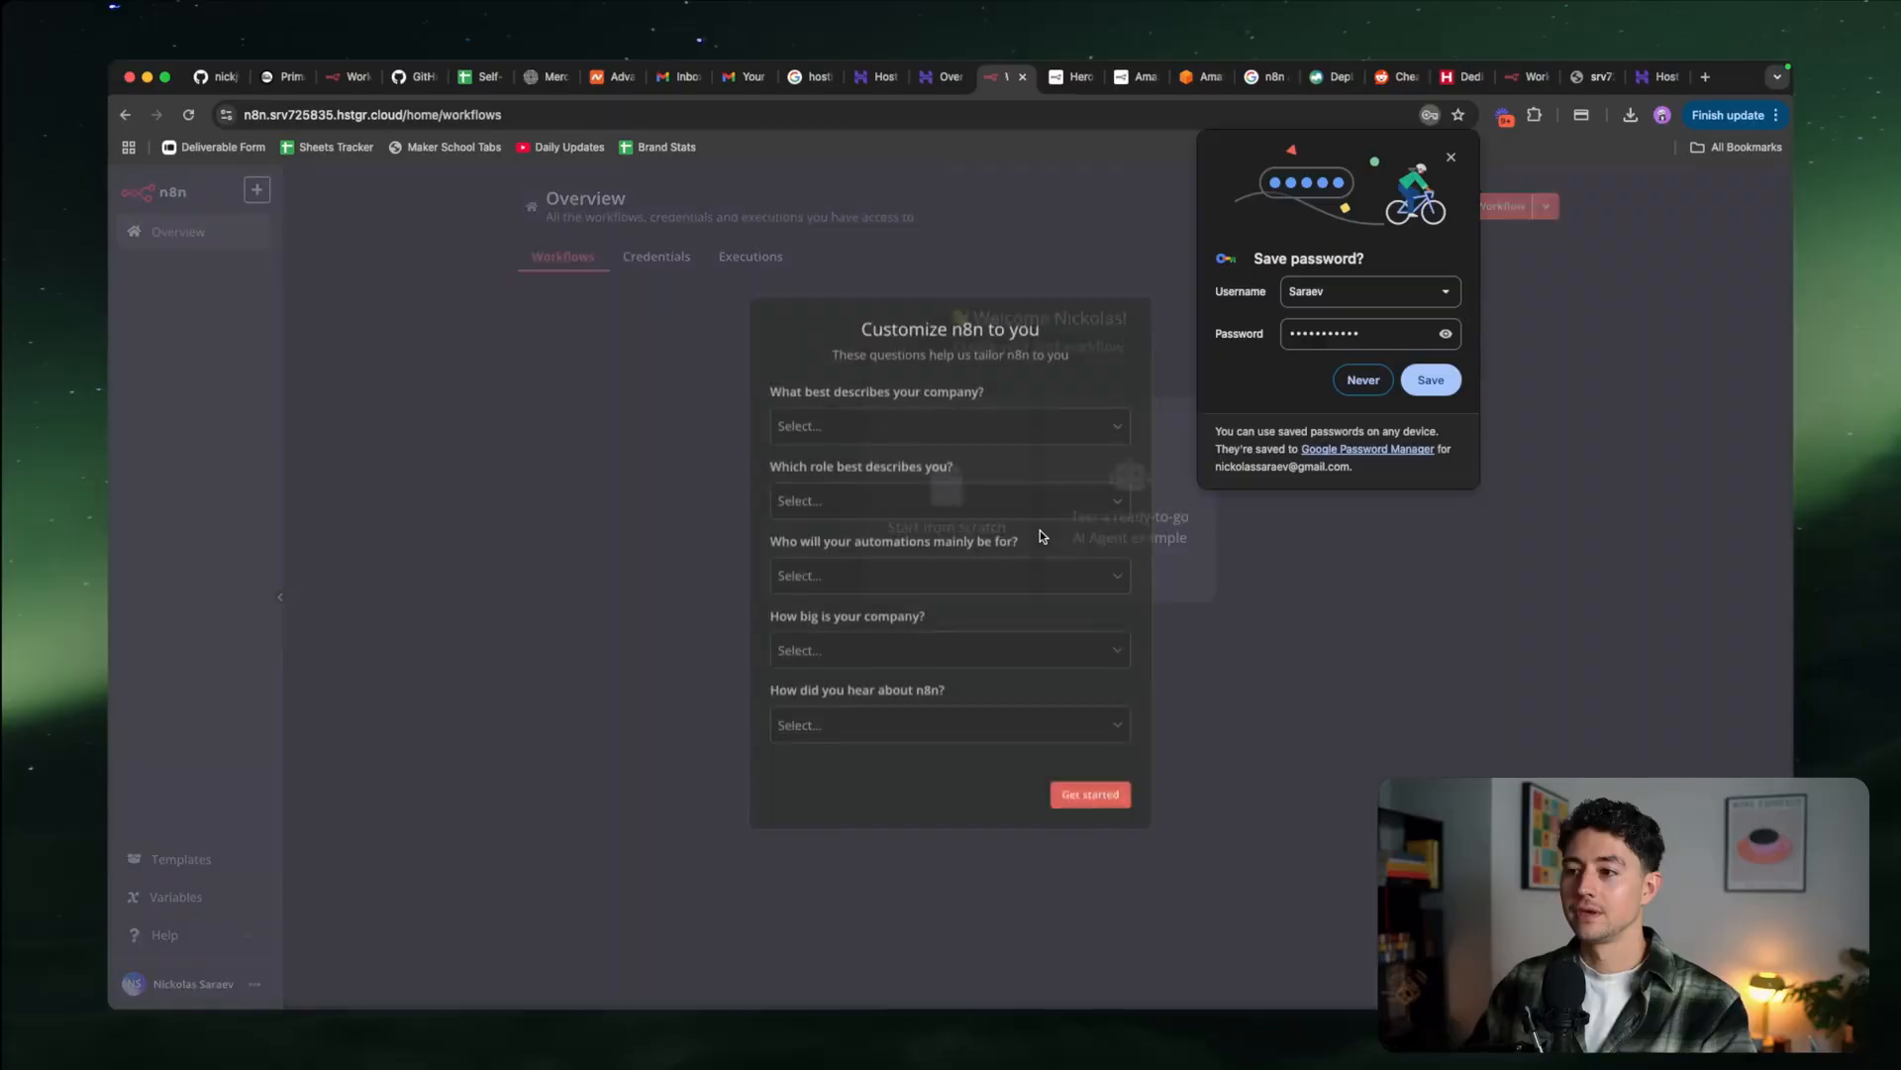
- Answer customisation: Software as a service, Business Owner, Myself, less than 20 people, Google
{"action": "left_click", "coordinate": [936, 428]}
{"action": "left_click", "coordinate": [938, 474]}
{"action": "left_click", "coordinate": [934, 511]}
{"action": "left_click", "coordinate": [931, 553]}
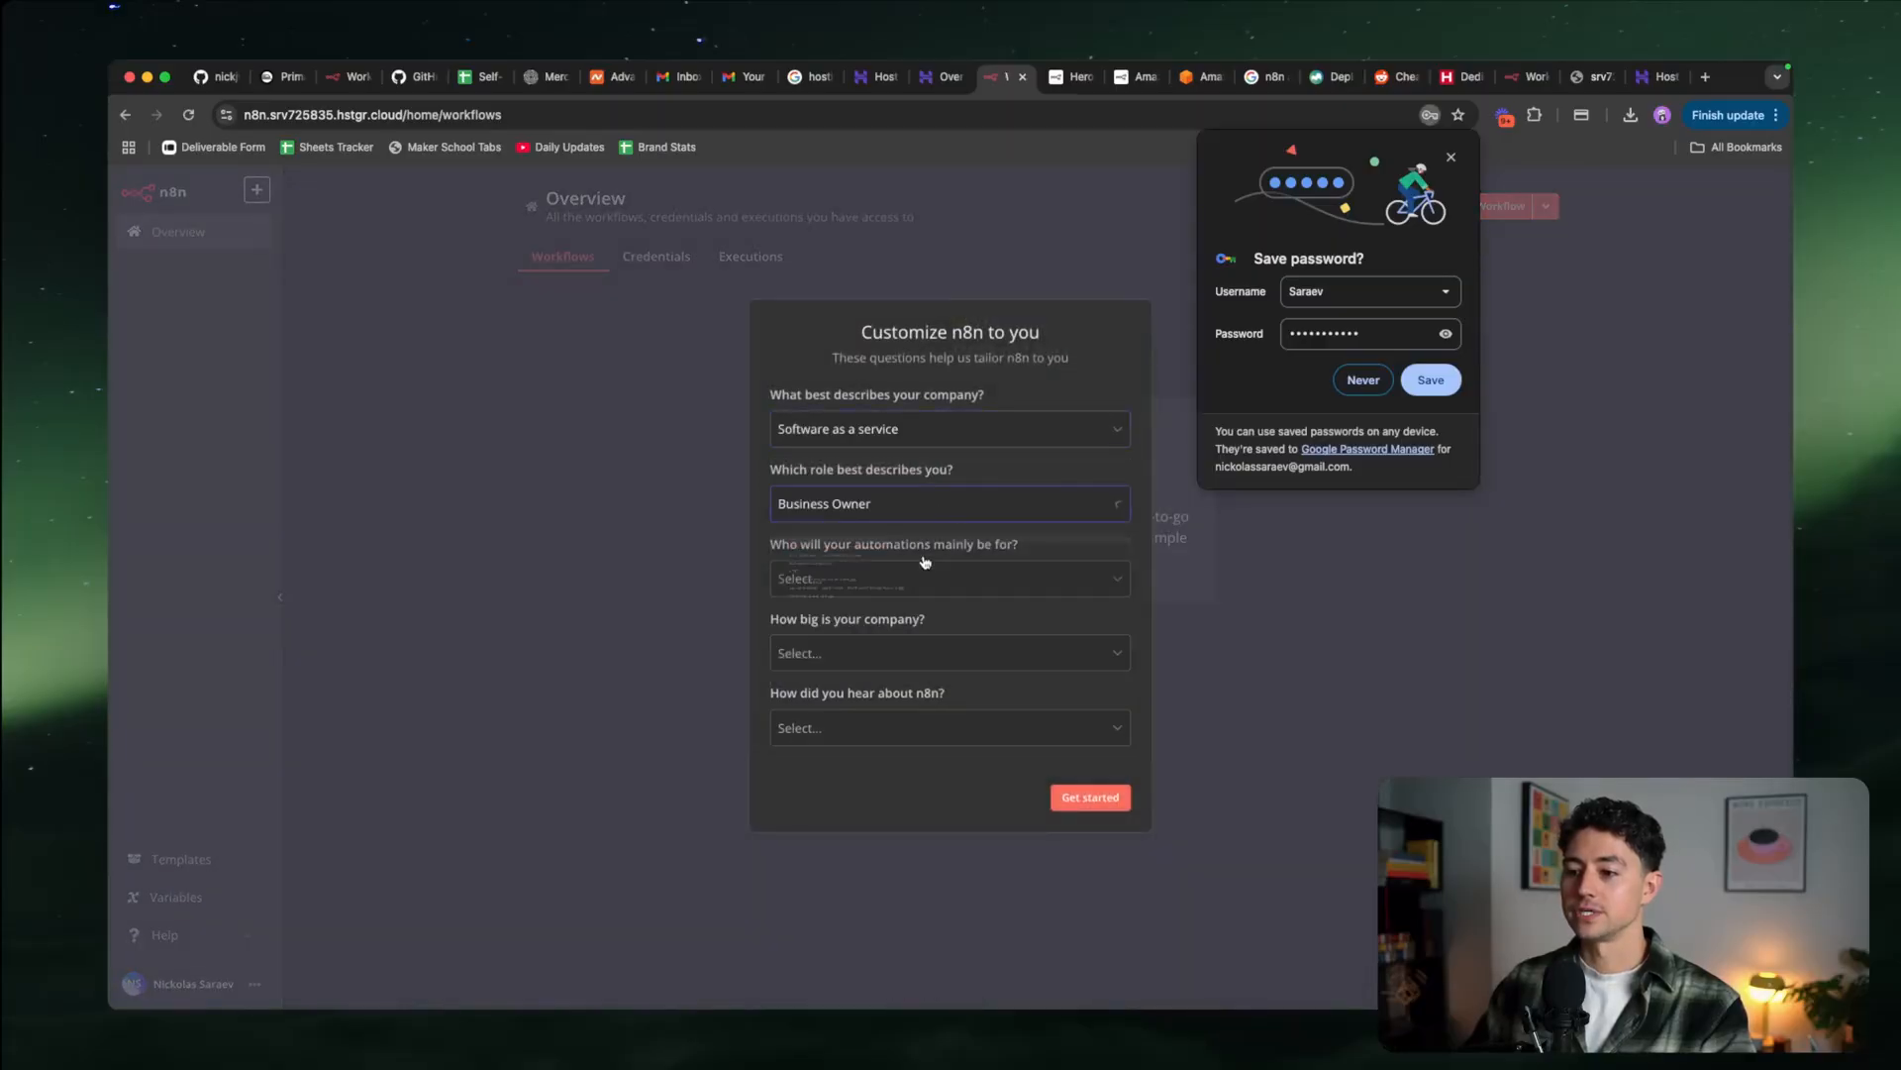
{"action": "left_click", "coordinate": [926, 579]}
{"action": "left_click", "coordinate": [925, 628]}
{"action": "left_click", "coordinate": [926, 653]}
{"action": "left_click", "coordinate": [913, 701]}
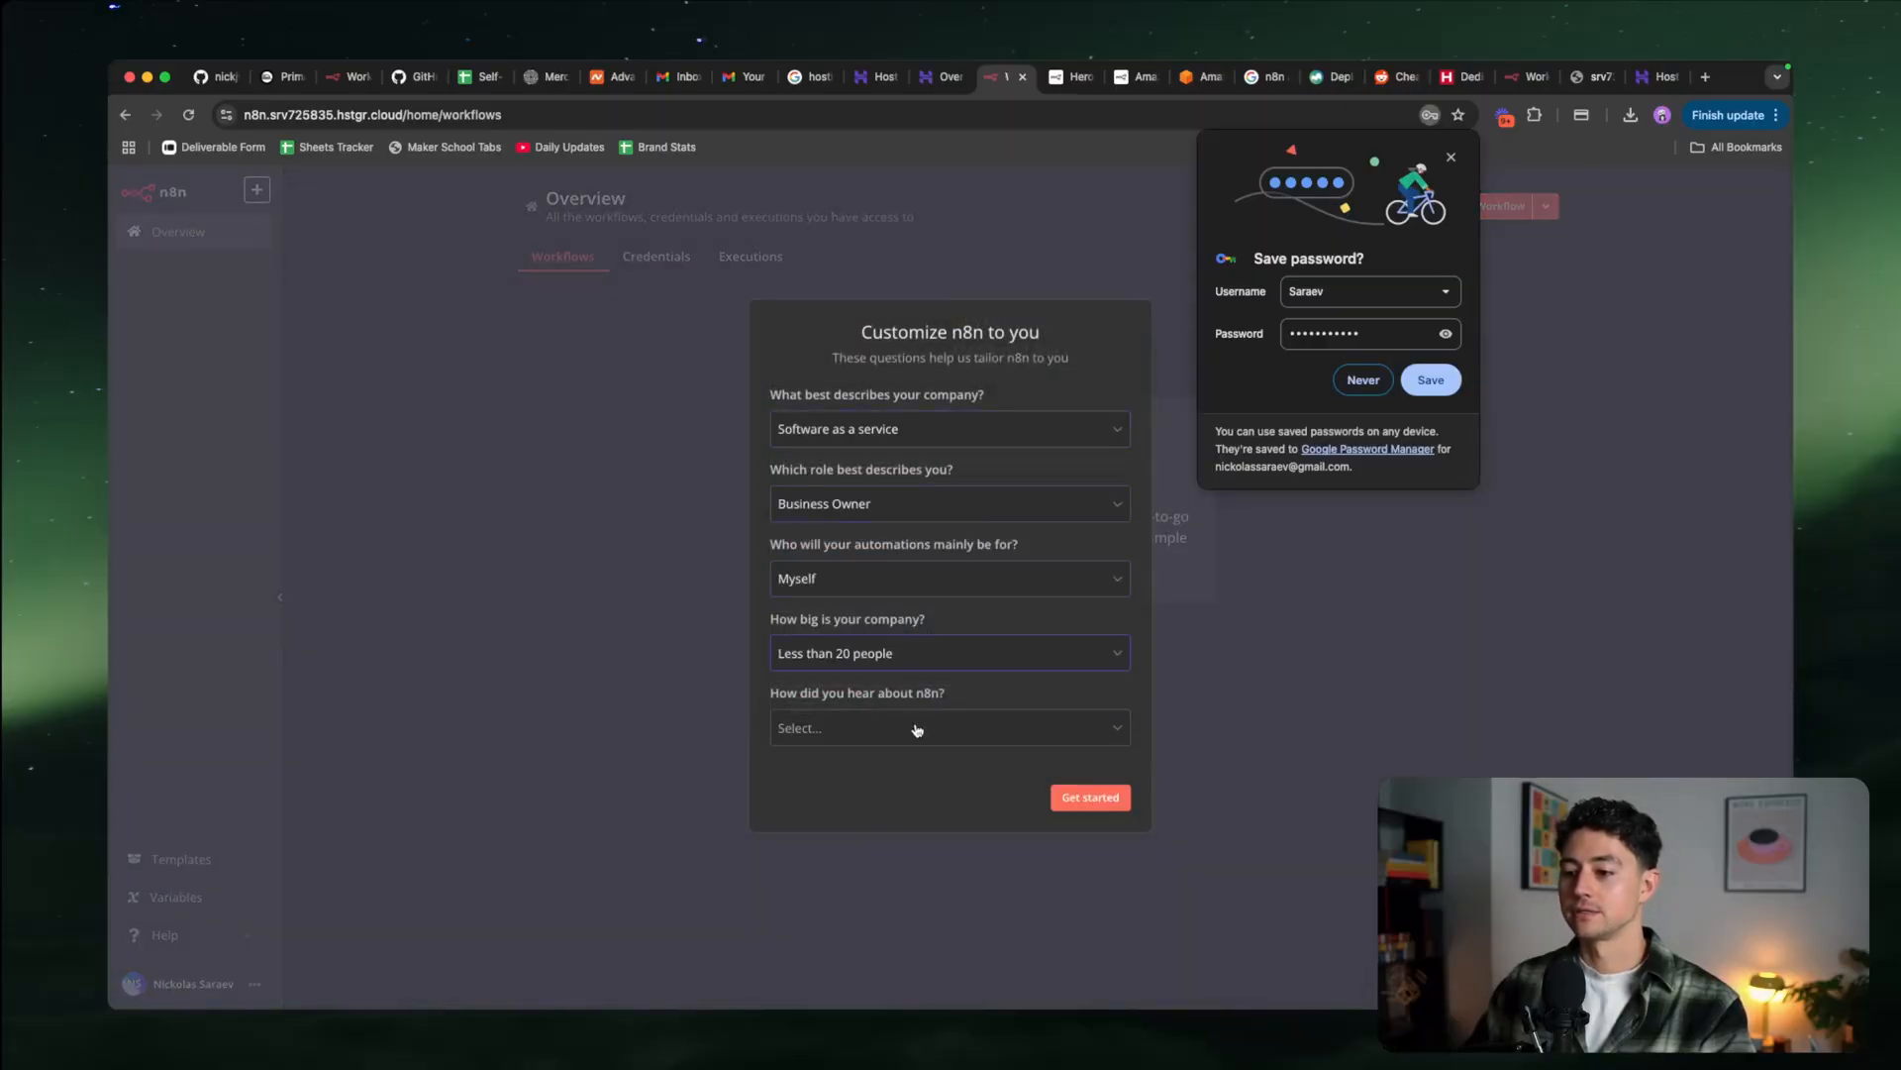
{"action": "left_click", "coordinate": [925, 726]}
{"action": "left_click", "coordinate": [913, 776]}
{"action": "left_click", "coordinate": [1097, 793]}
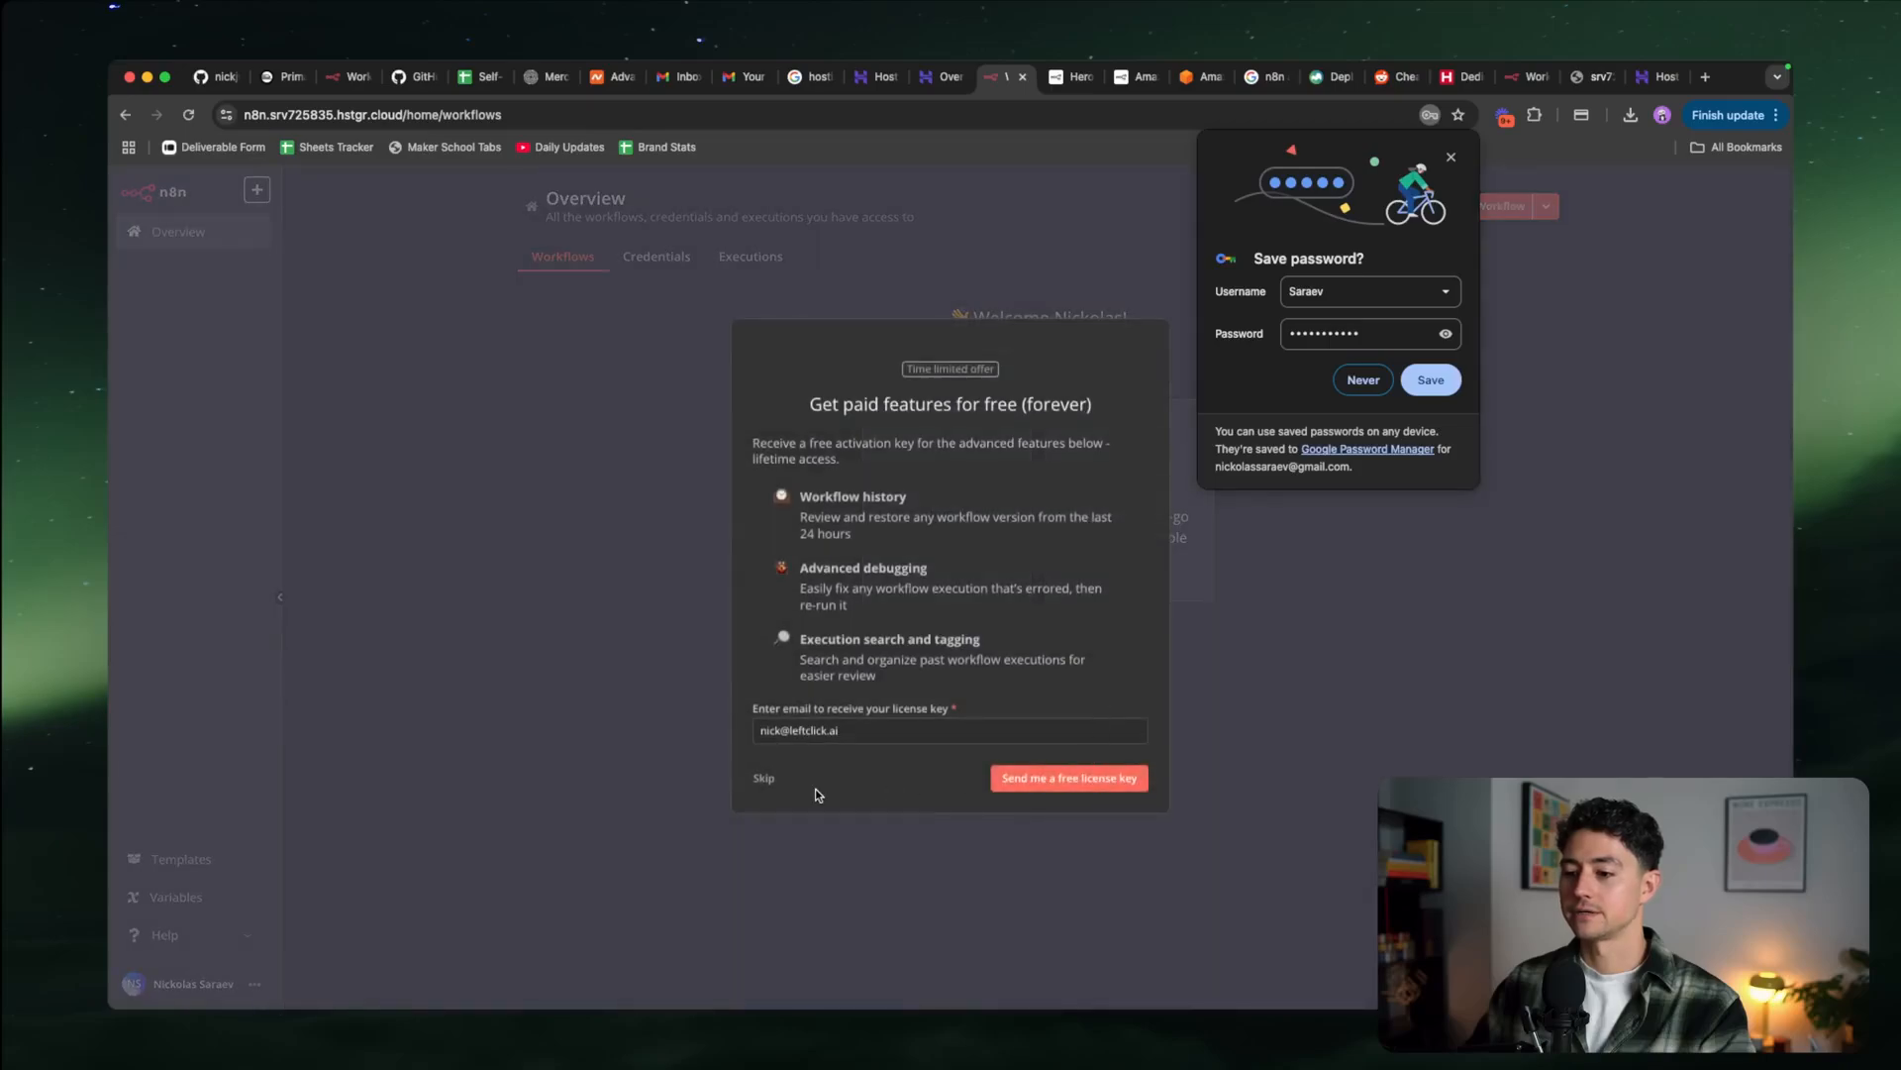
- Skip the paid-features offer and start a blank workflow from scratch
{"action": "left_click", "coordinate": [763, 778]}
{"action": "left_click", "coordinate": [930, 544]}
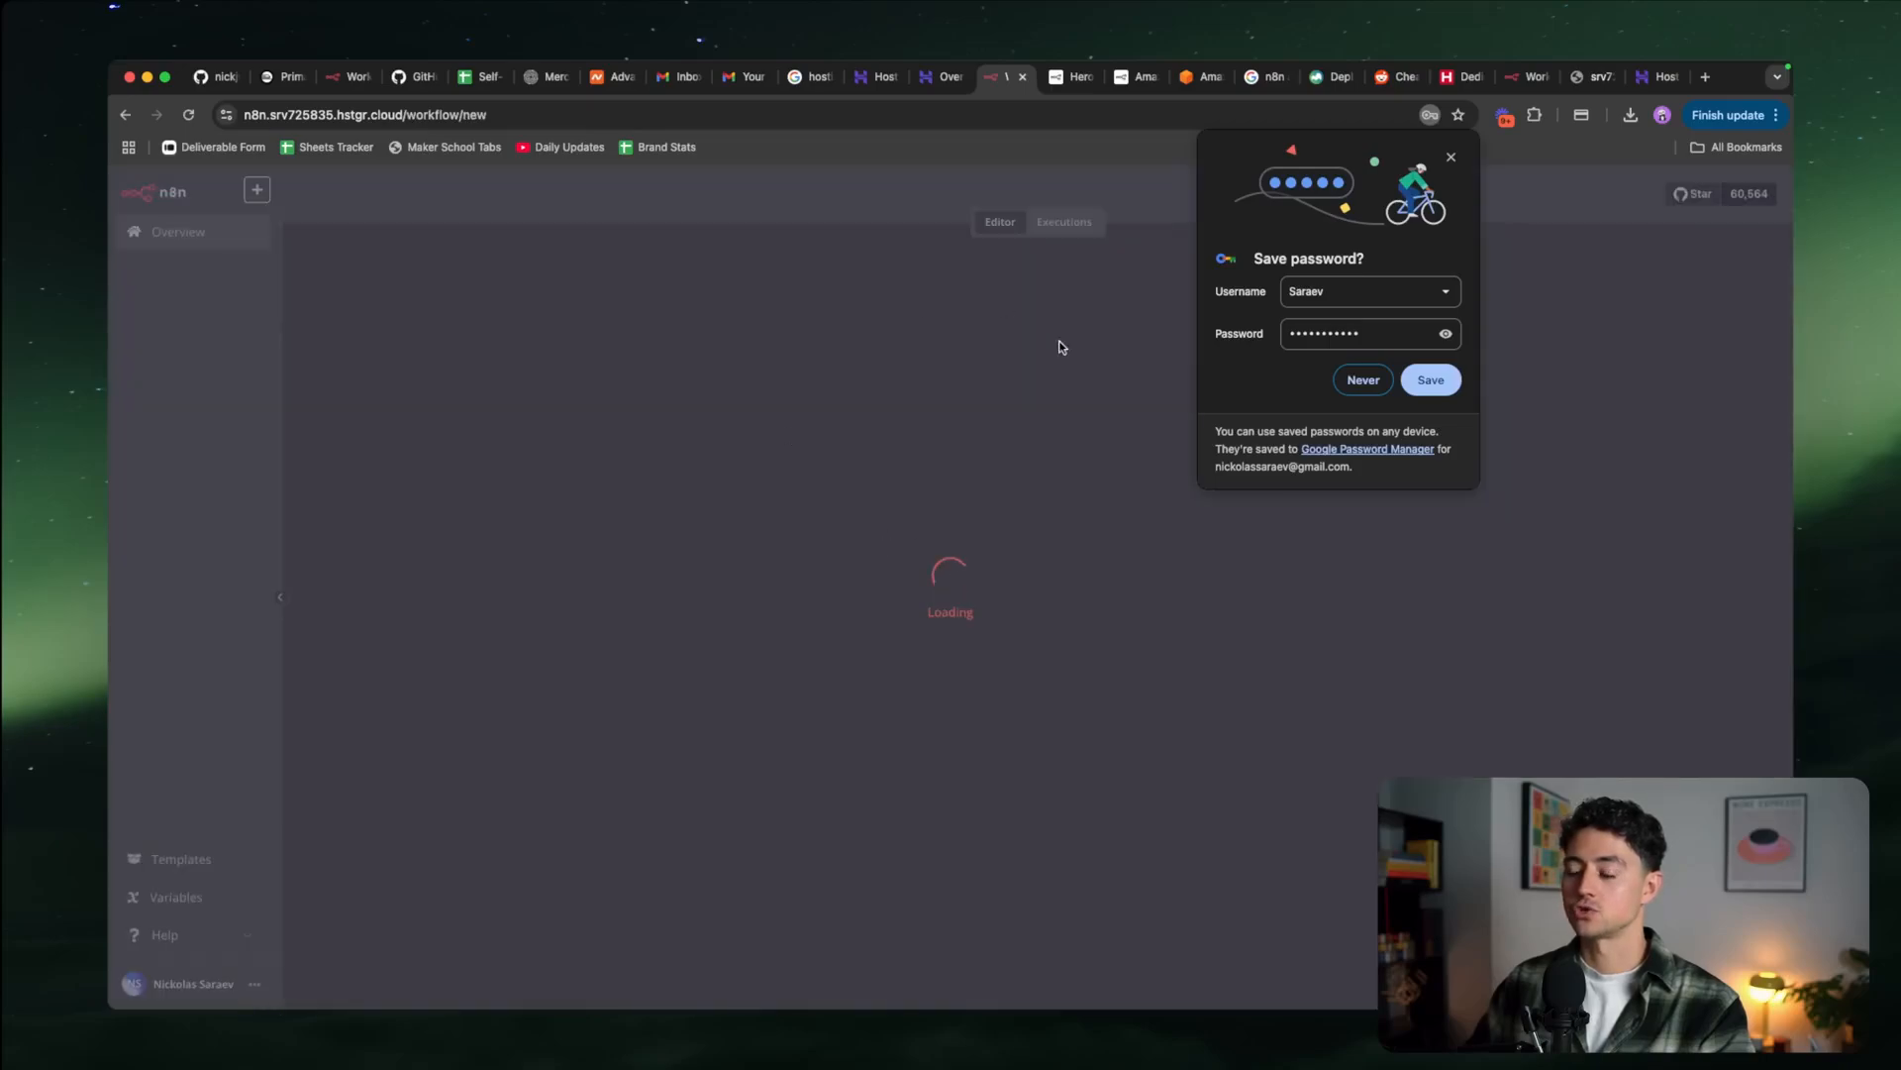
{"action": "scroll", "coordinate": [1228, 586], "scroll_direction": "right", "scroll_amount": 2}
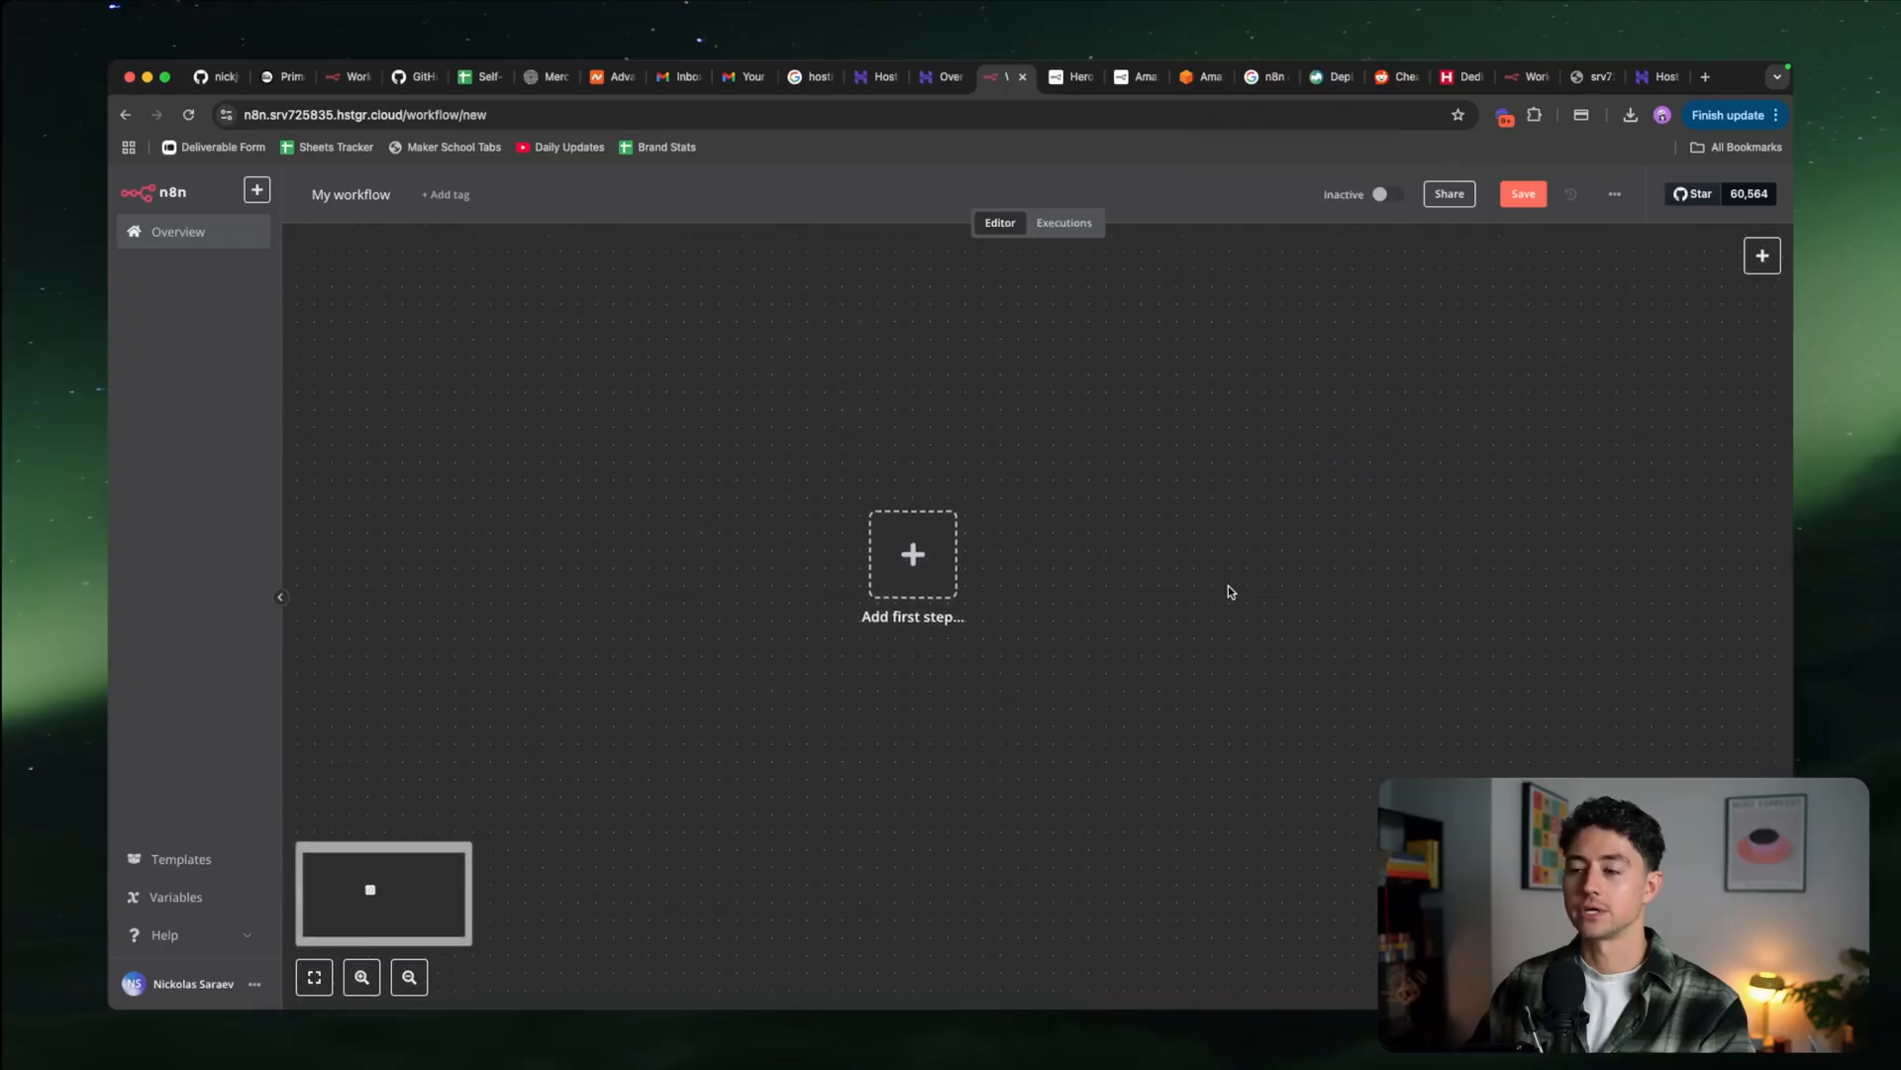